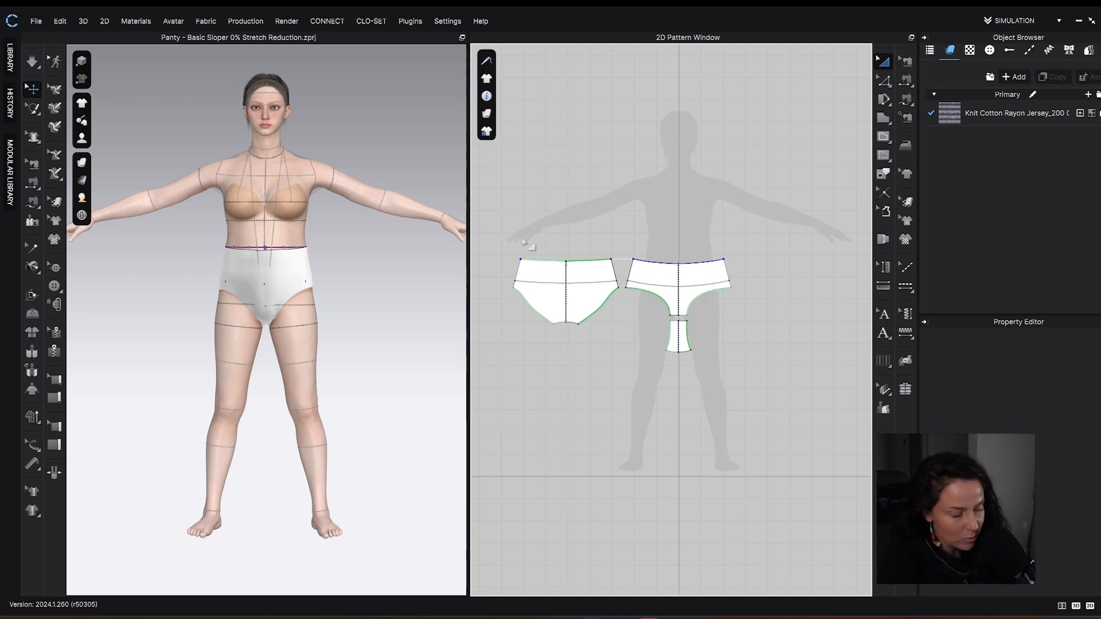
- Measure the pattern's full waistline length and the avatar's waist circumference for comparison
key("z")
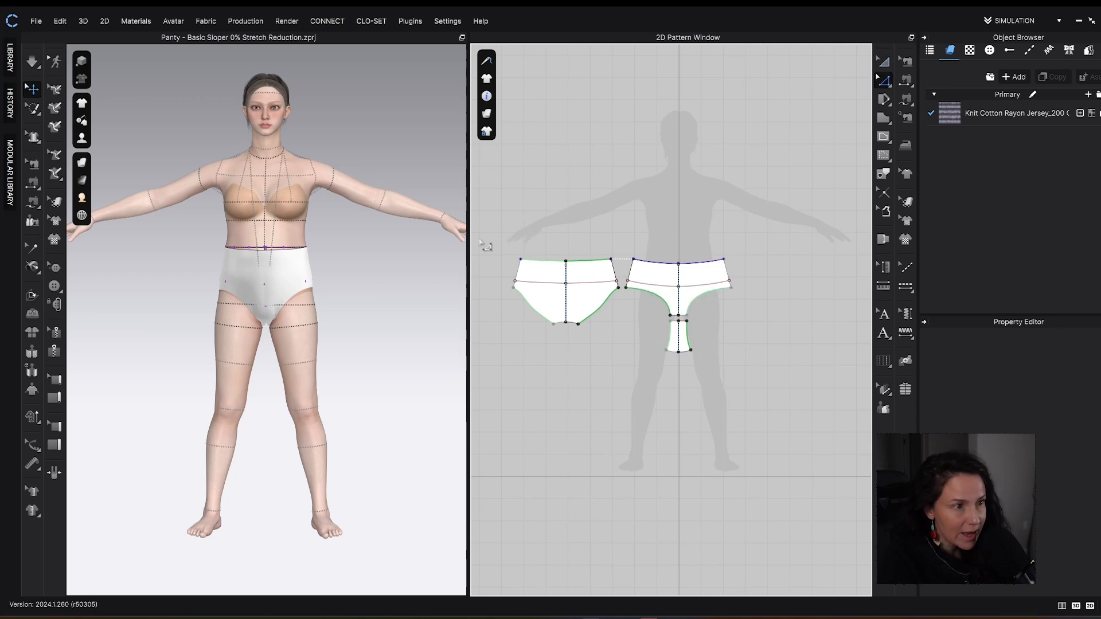
left_click(650, 267)
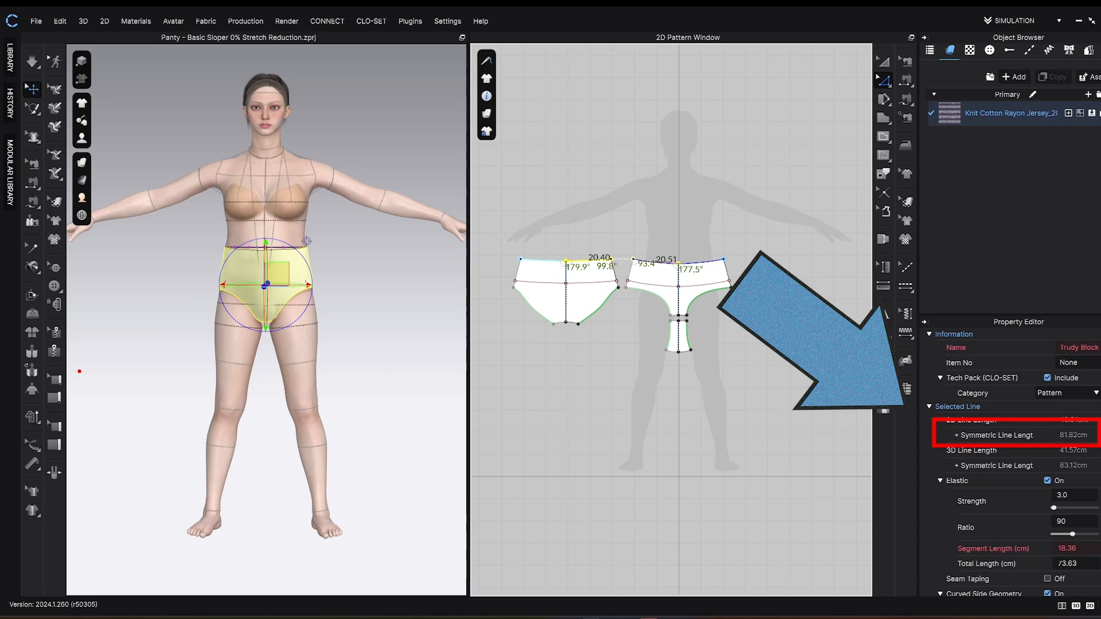
left_click(33, 446)
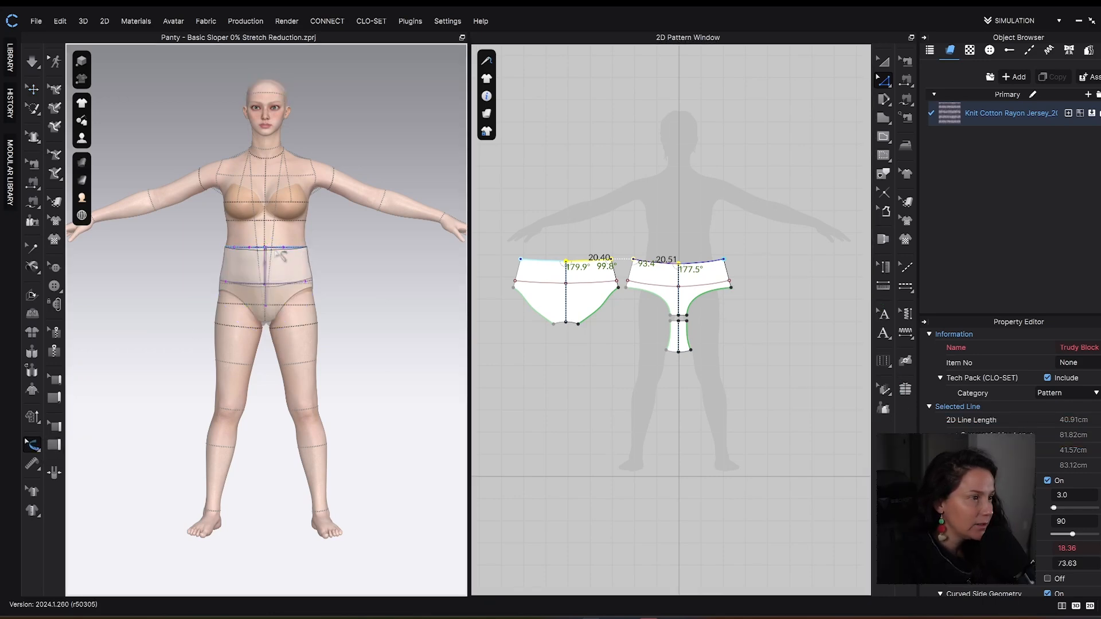
left_click(276, 251)
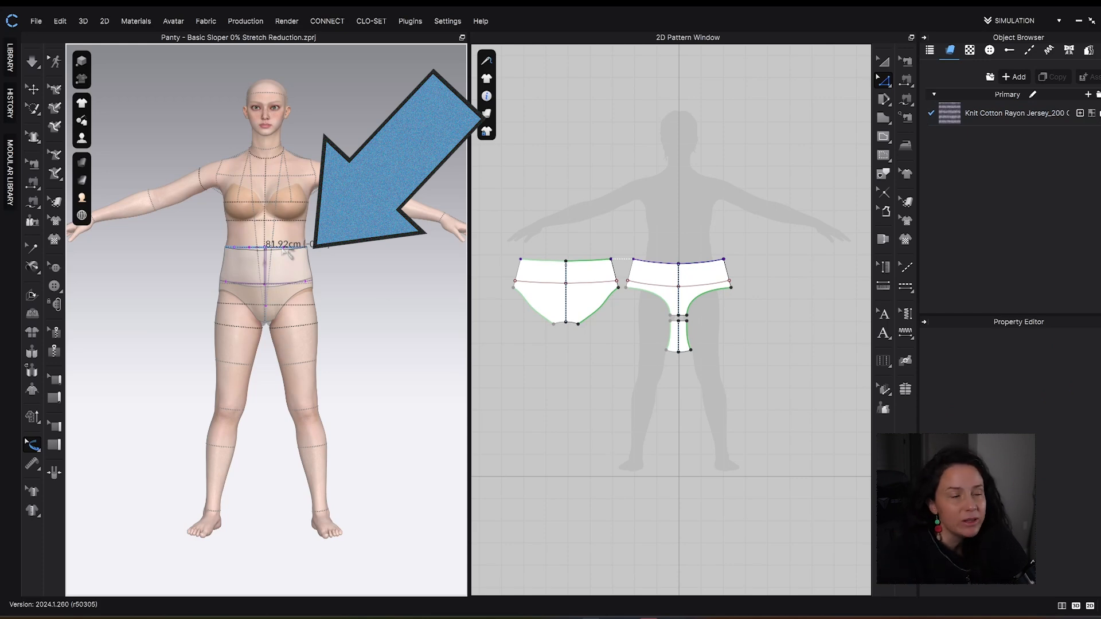
- Measure the combined hip-line length across both panty panels and the avatar's matching hip circumference
left_click(548, 286)
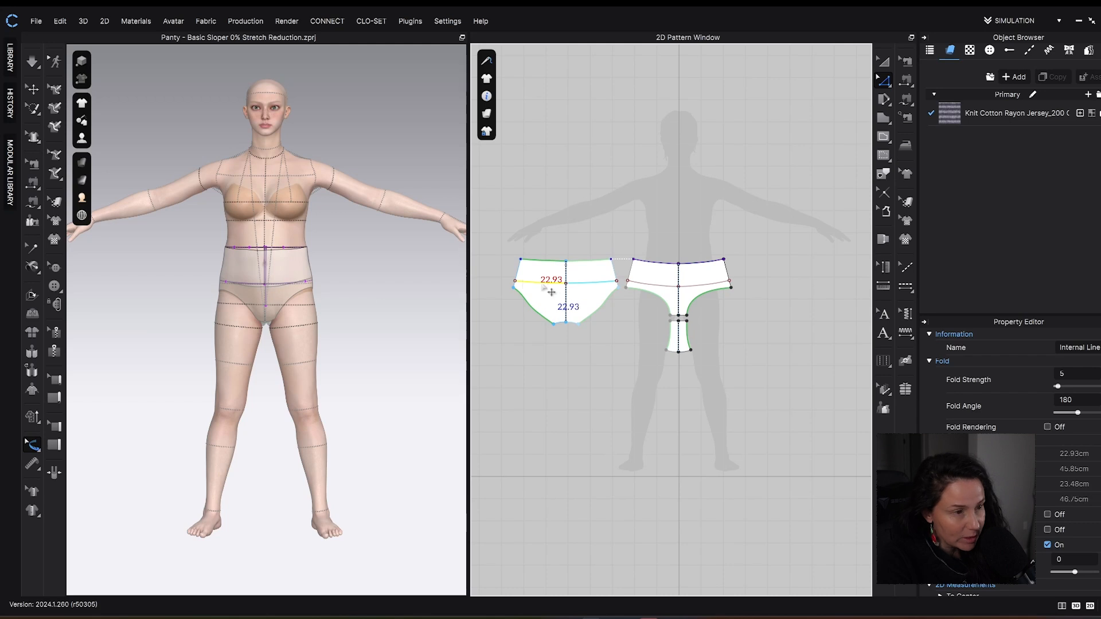
left_click_drag(490, 268, 742, 292)
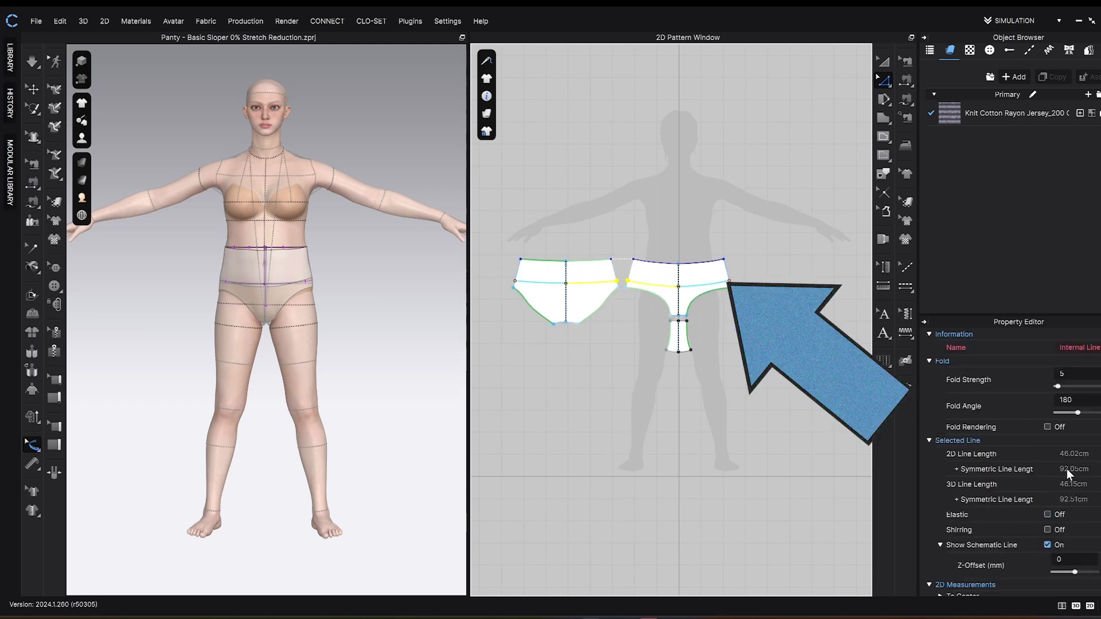
left_click(279, 288)
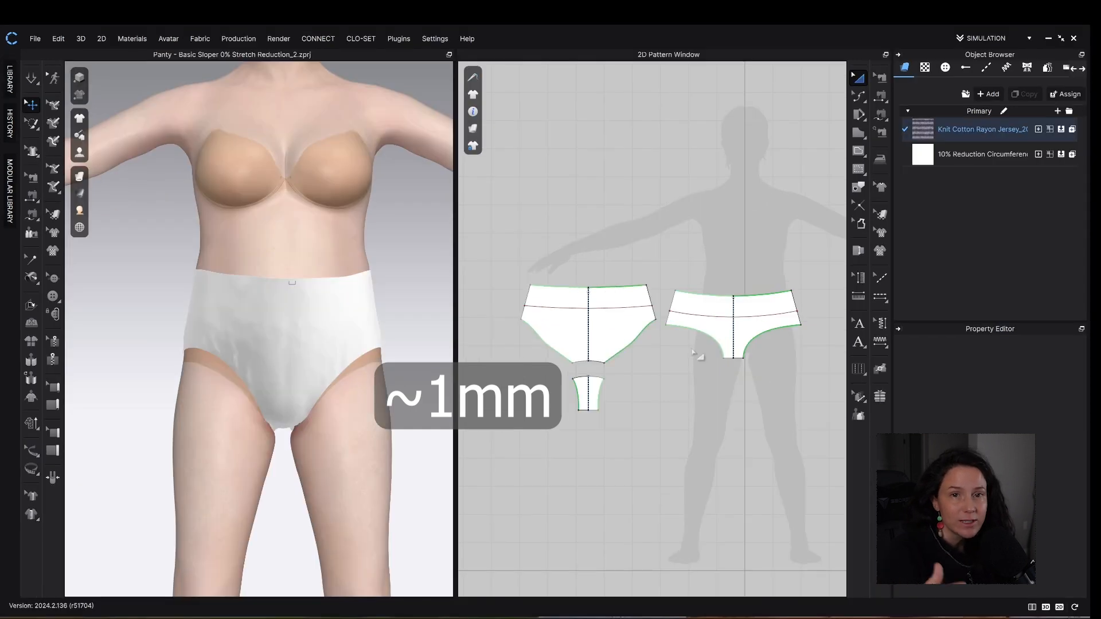
- Create a pattern point of measure down the narrow-crotch panel's centre, then up the gusset and the wider panel's centre to the waist
left_click(745, 321)
scroll(745, 321, "up", 1)
scroll(747, 327, "up", 2)
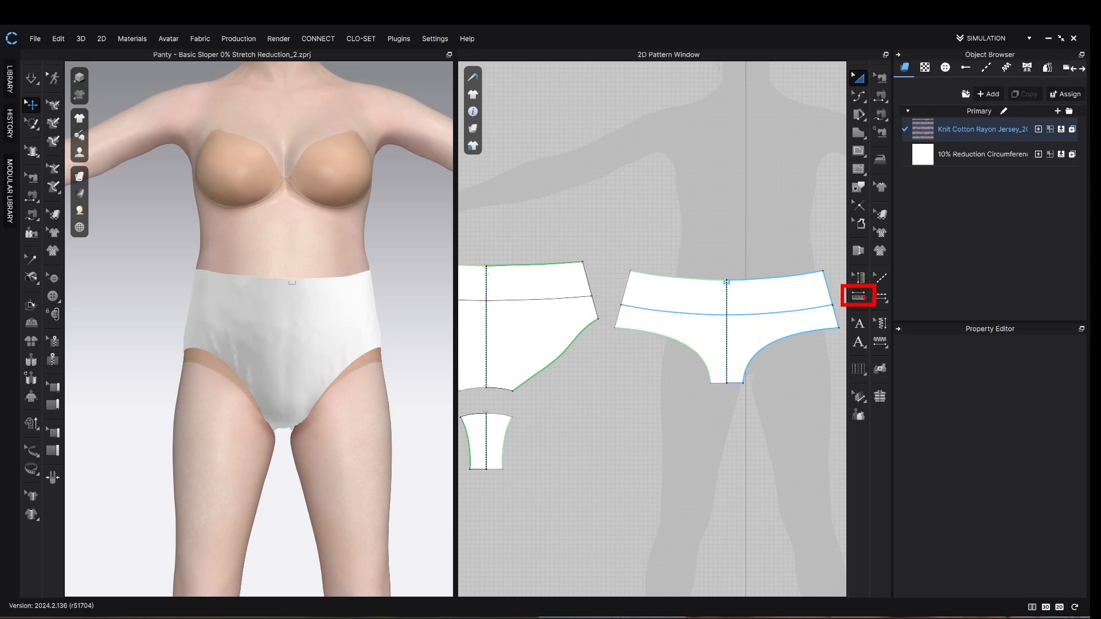
left_click(858, 296)
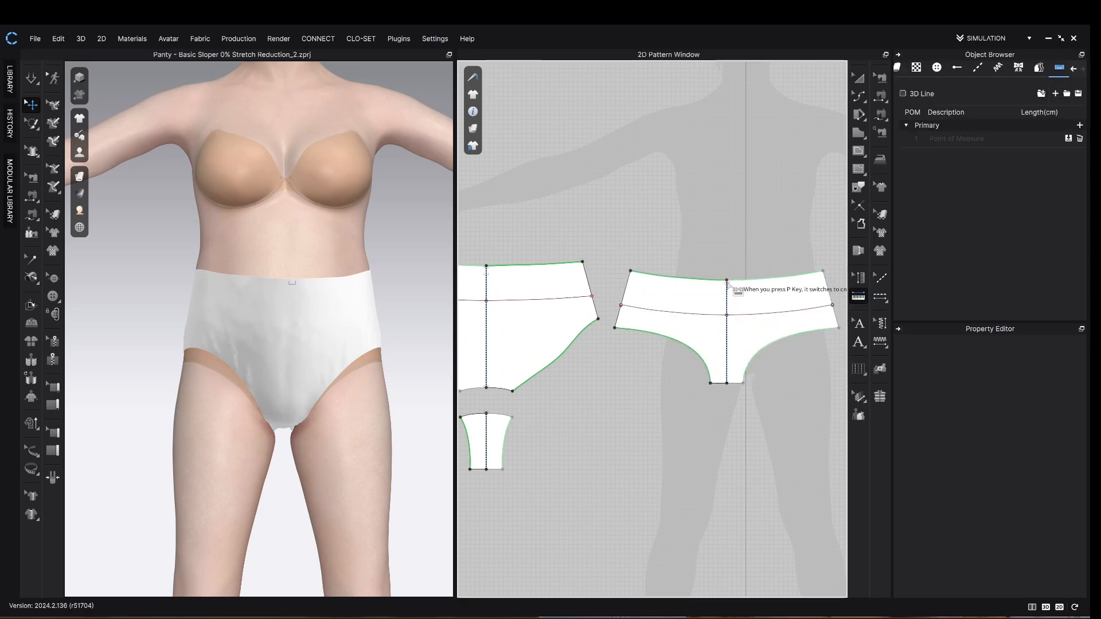
left_click(726, 383)
right_click_drag(679, 438, 801, 399)
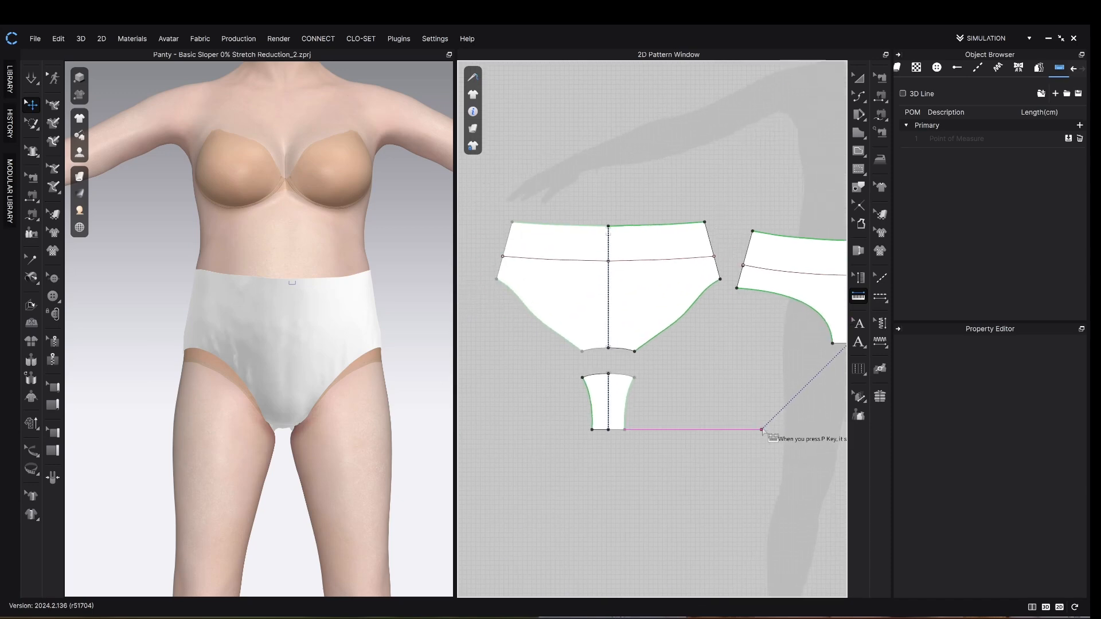
scroll(608, 434, "up", 2)
left_click(607, 434)
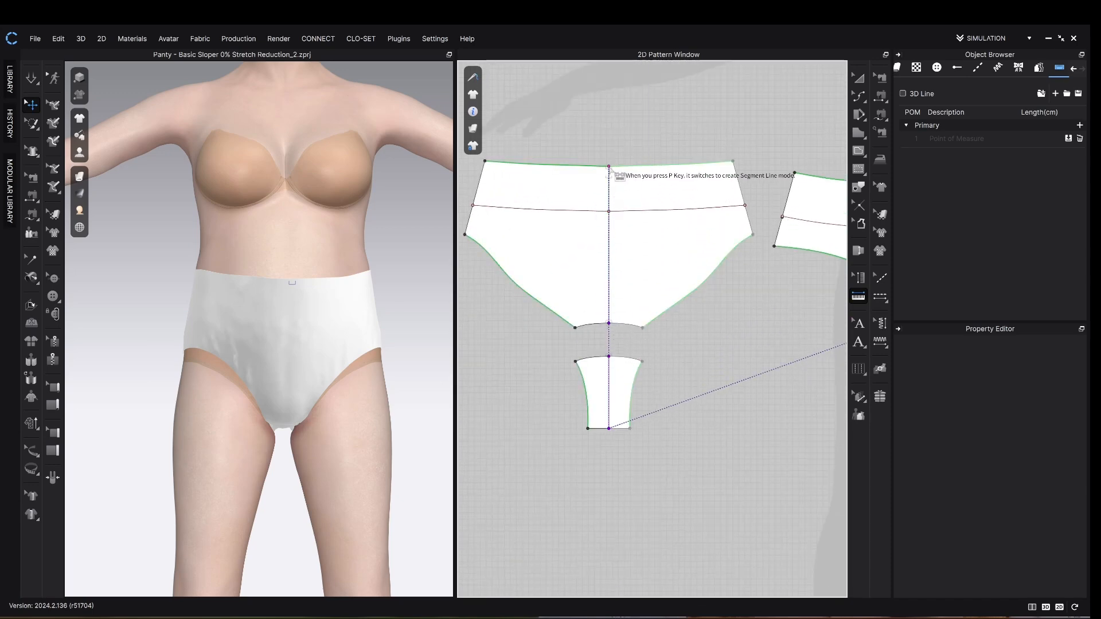
double_click(609, 167)
scroll(573, 344, "down", 3)
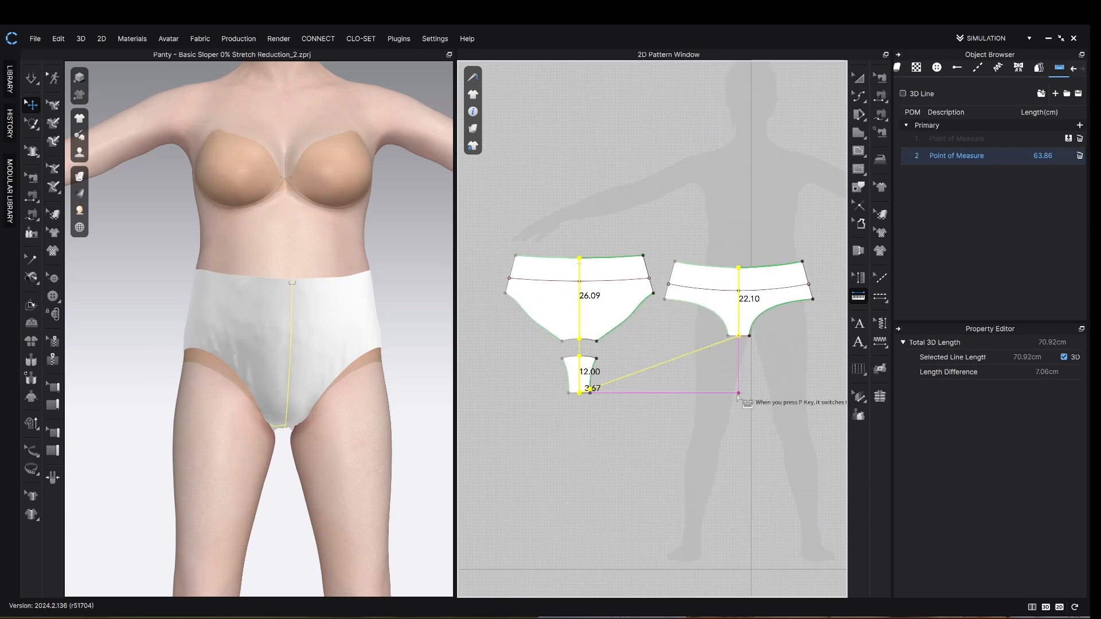
- Delete the stray diagonal segment near the gusset's lower edge from the point of measure
scroll(607, 401, "up", 3)
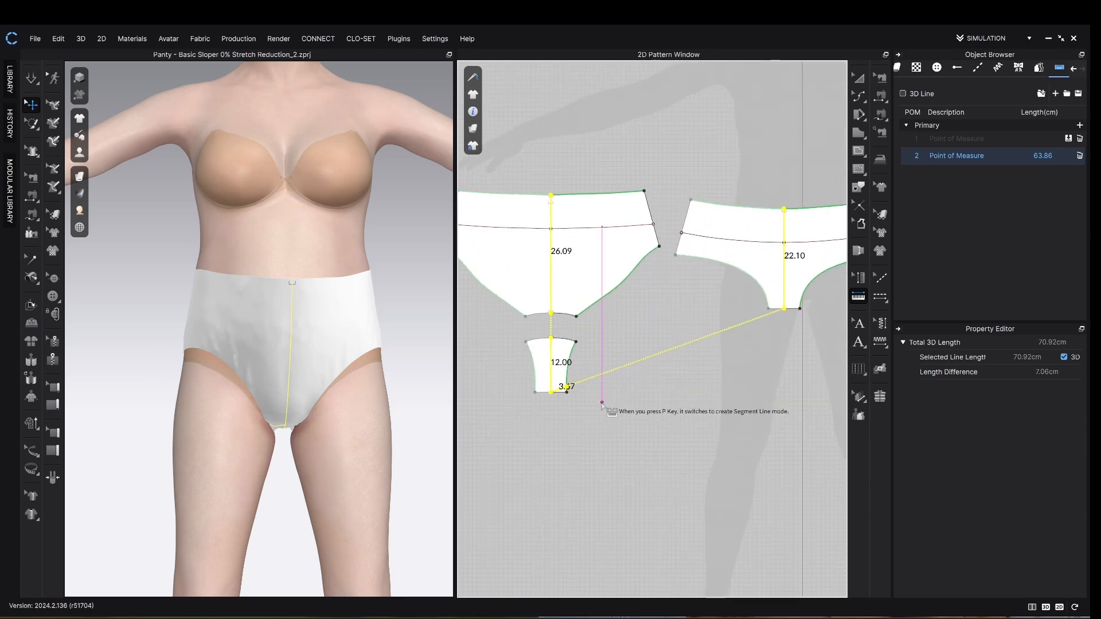
scroll(573, 401, "up", 5)
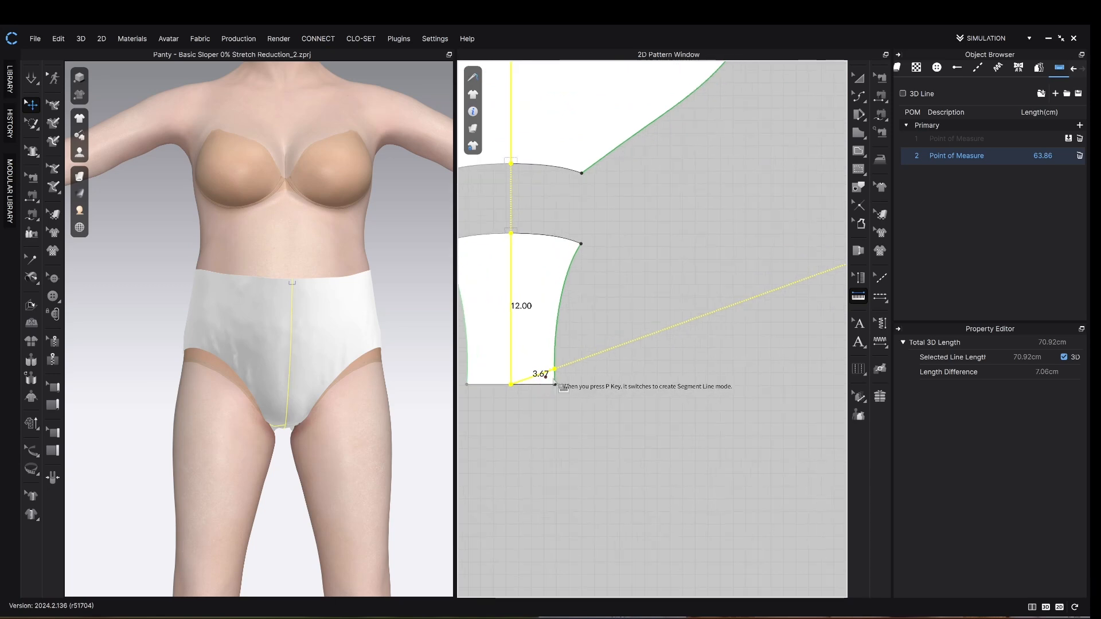
scroll(671, 424, "up", 1)
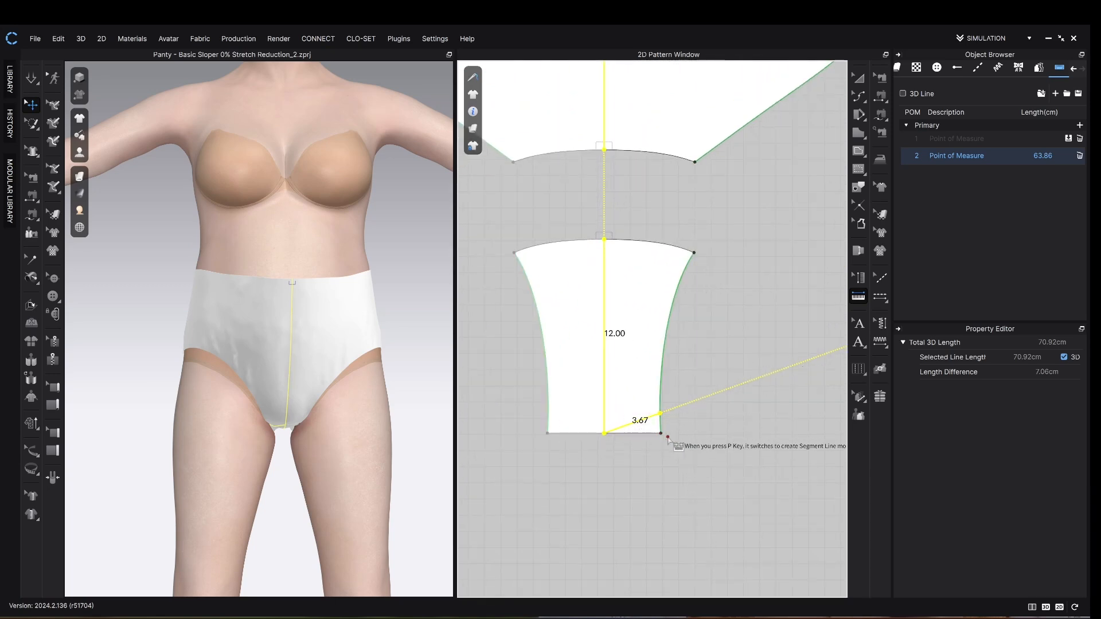
left_click(725, 442)
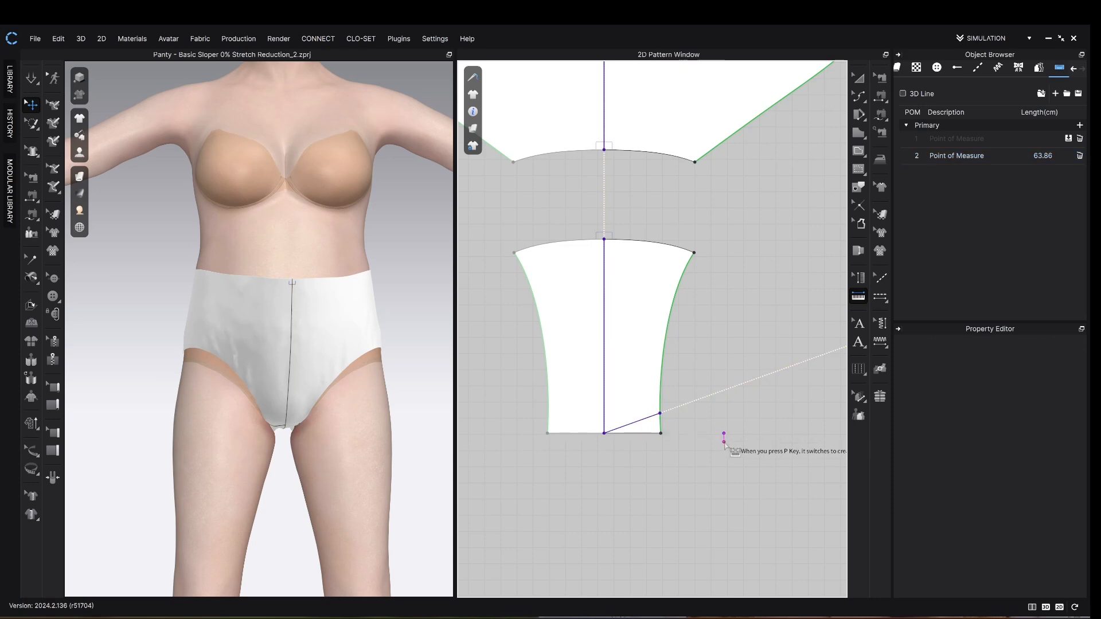
scroll(639, 435, "up", 1)
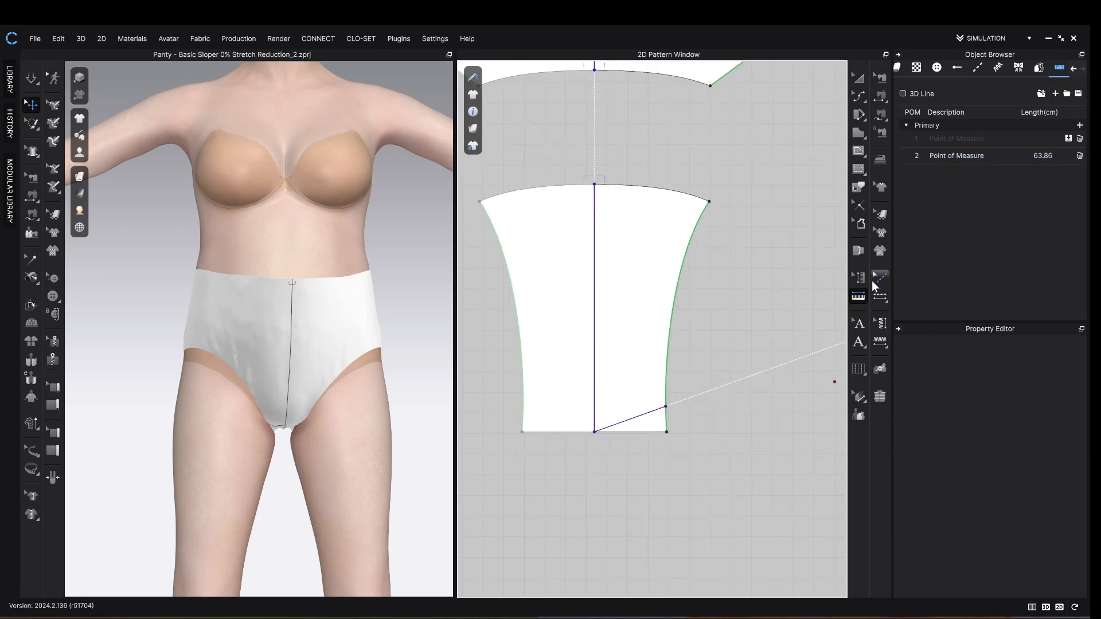
left_click(855, 281)
left_click(630, 419)
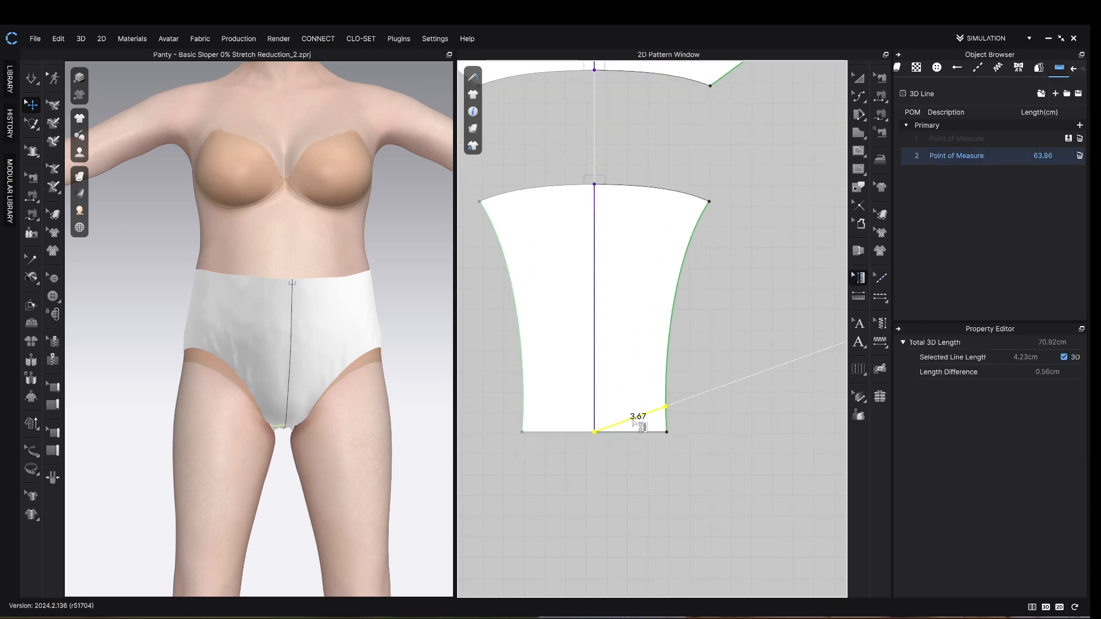
right_click(633, 419)
left_click(658, 427)
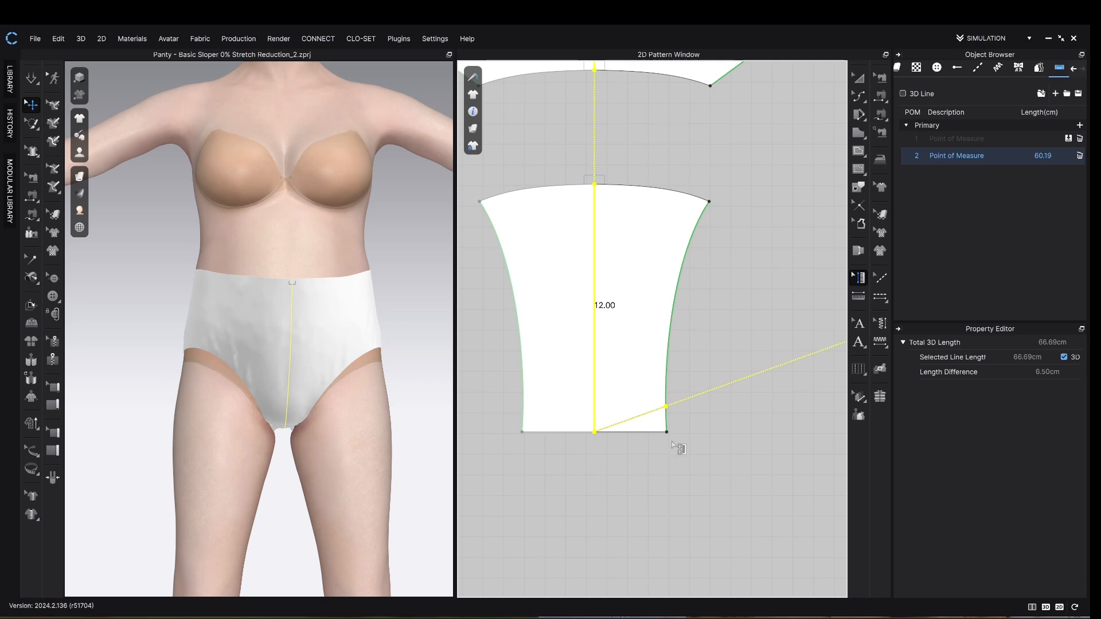
scroll(682, 453, "down", 4)
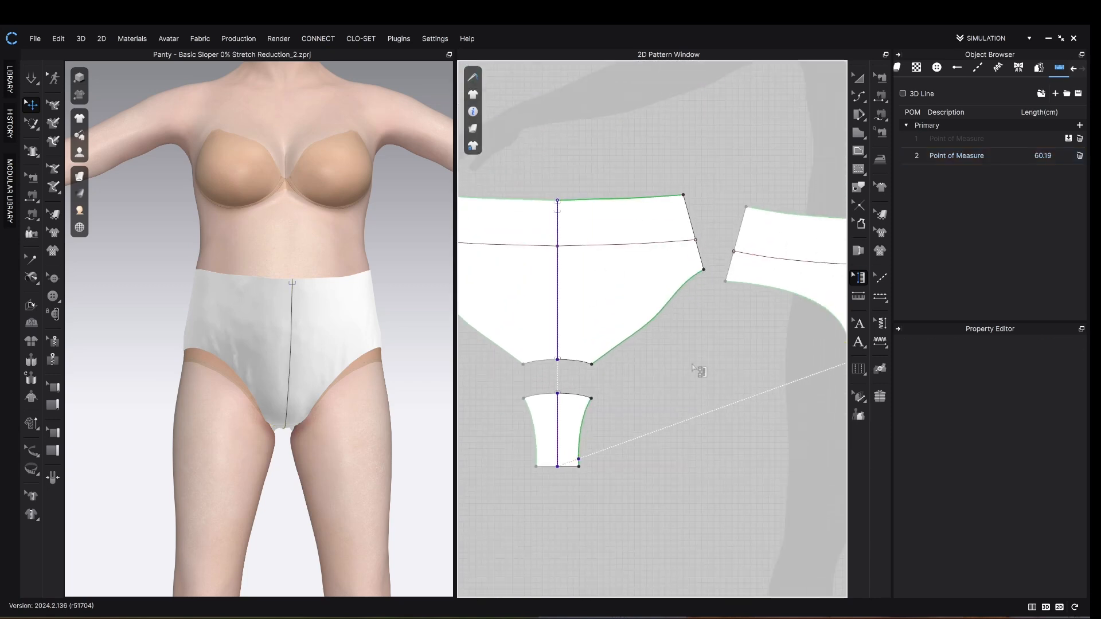
middle_click_drag(679, 348, 662, 315)
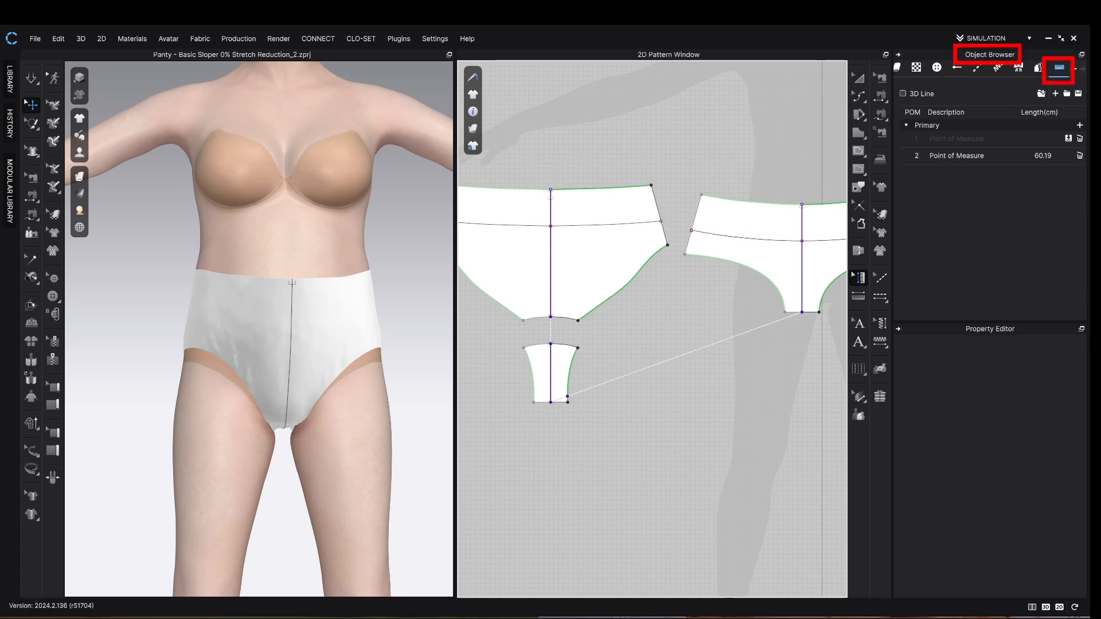
- Delete the empty point of measure and rename the remaining one to Rise
left_click(969, 153)
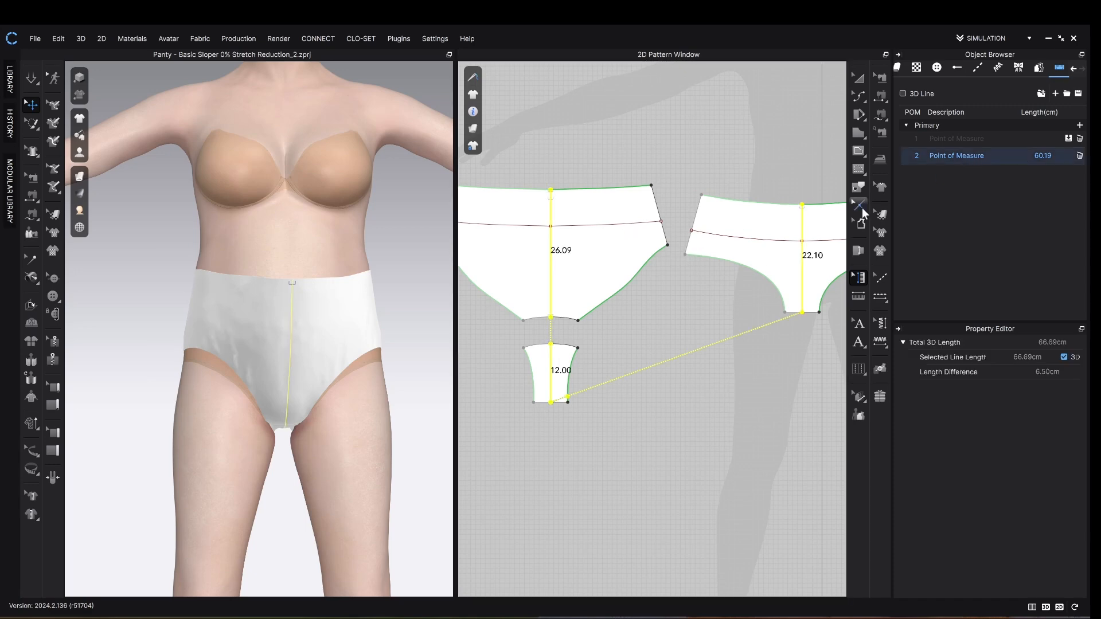
left_click(1080, 139)
left_click(962, 145)
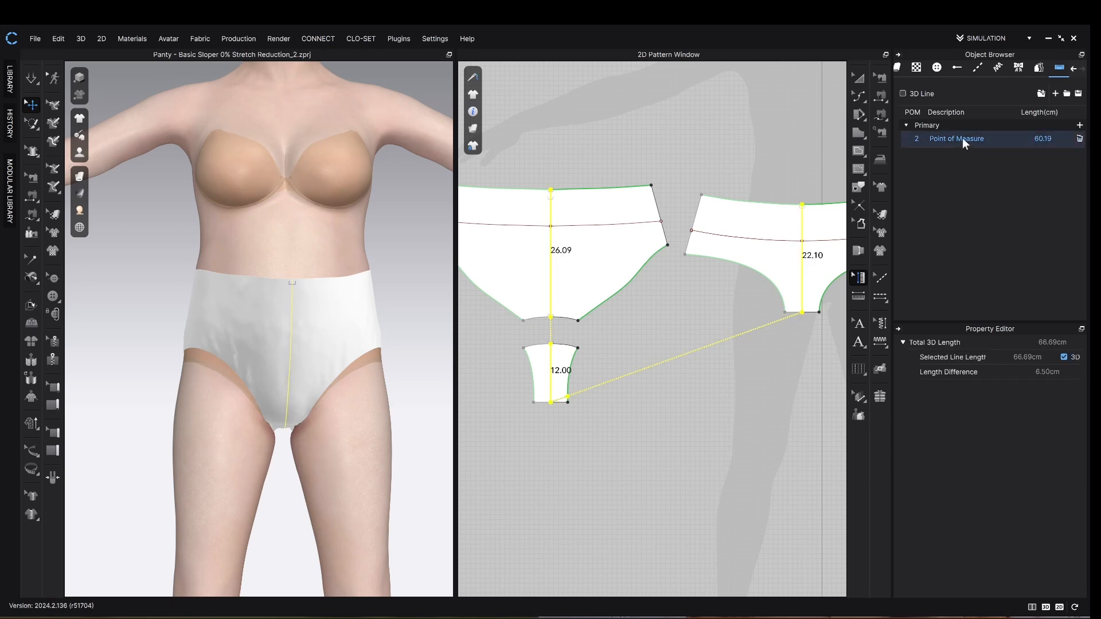
left_click(962, 138)
type("Rise")
key("Return")
scroll(510, 371, "down", 3)
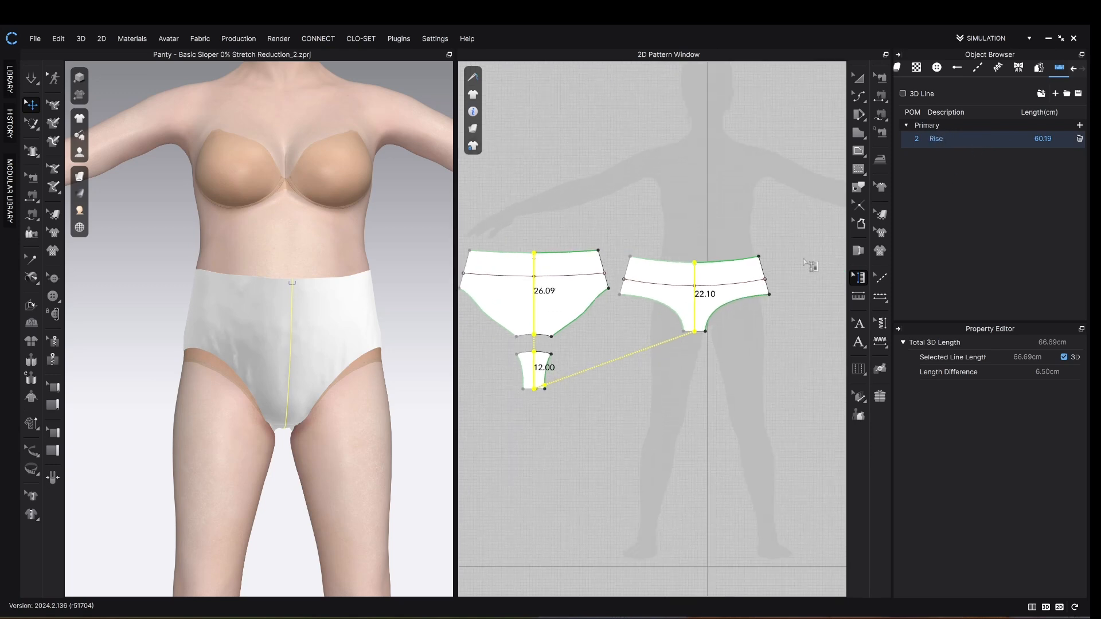
middle_click_drag(665, 281, 707, 260)
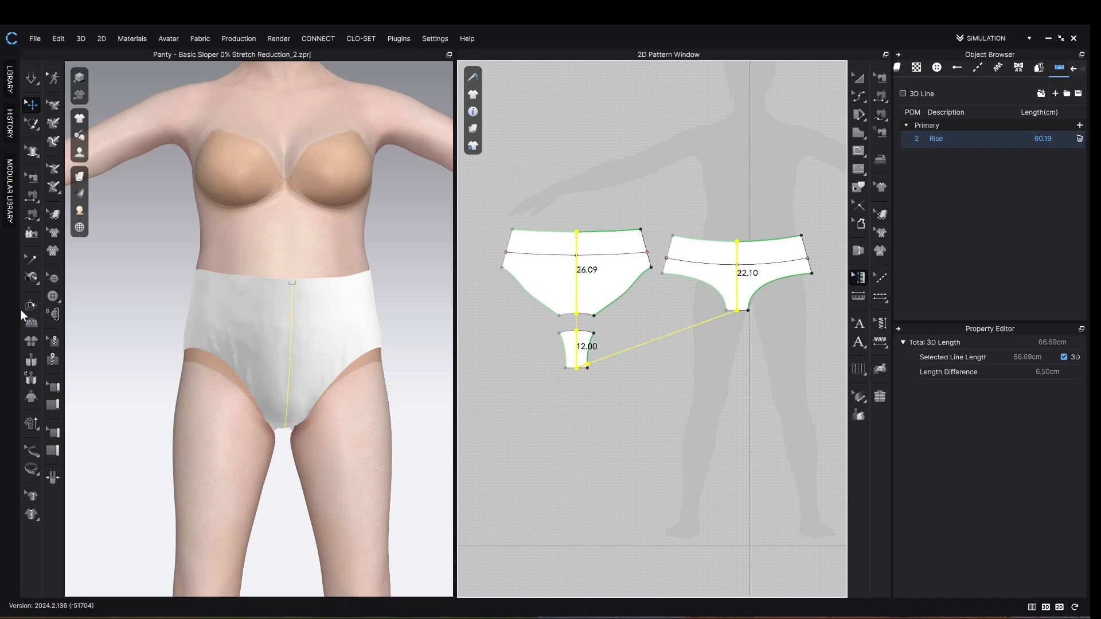
- Hide the garment and read the avatar's crotch length with Edit Measure (Avatar)
key("shift+c")
right_click_drag(130, 312, 155, 312)
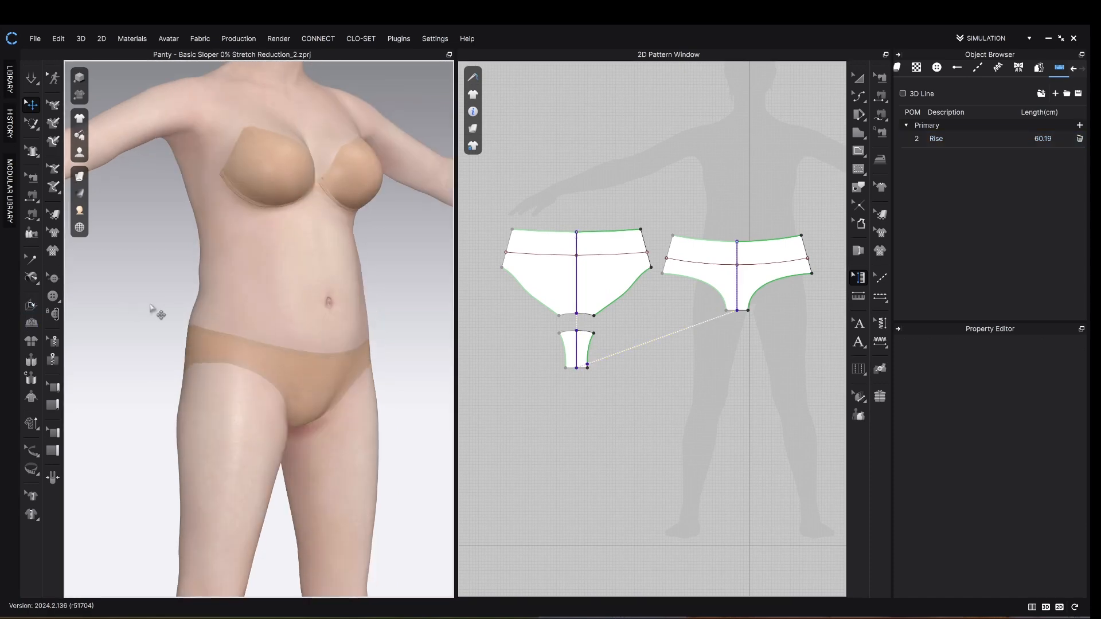
left_click(32, 450)
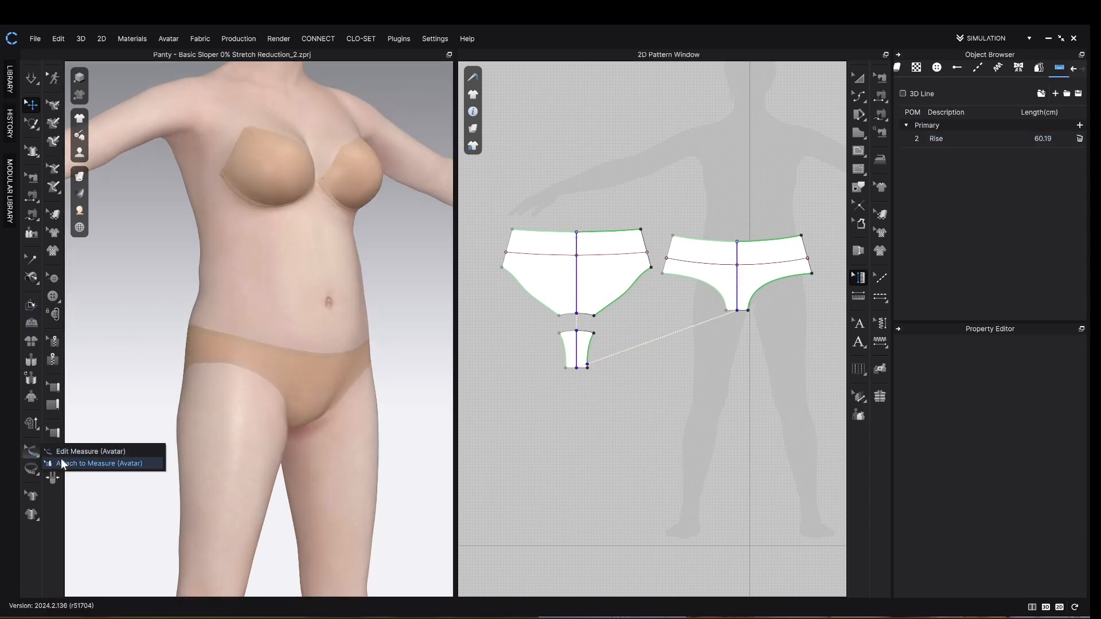
left_click(60, 462)
scroll(342, 434, "up", 3)
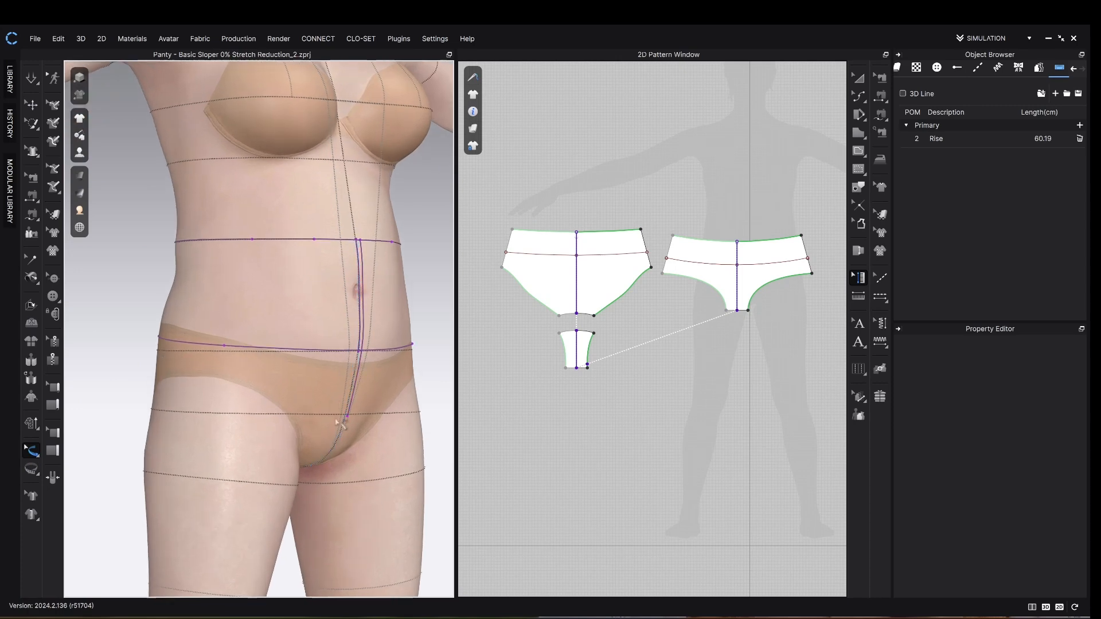
left_click(342, 433)
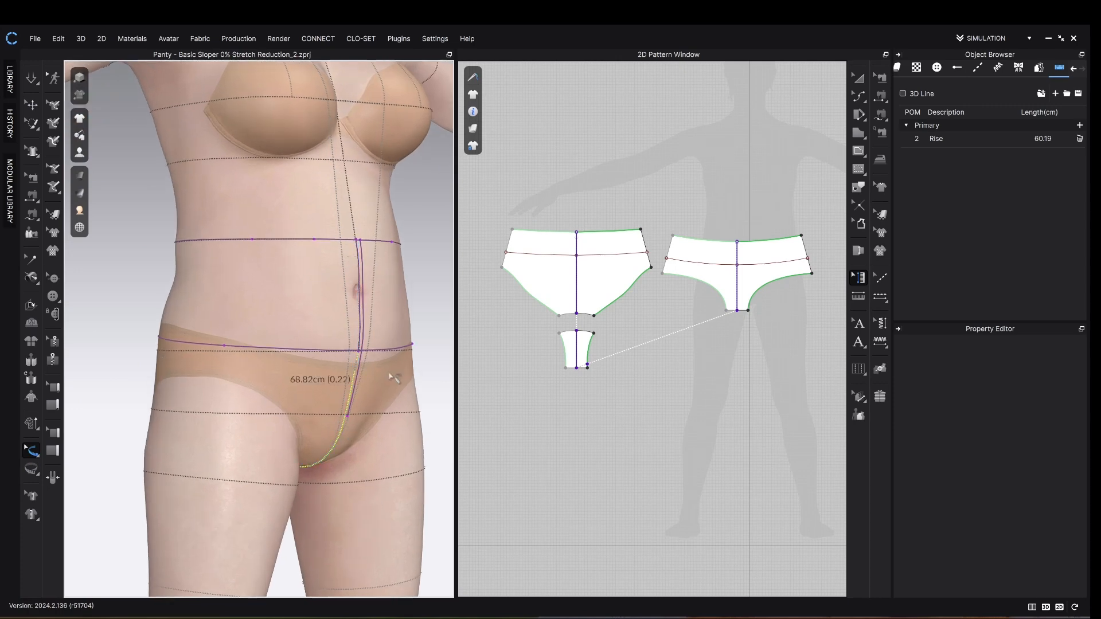
right_click_drag(394, 378, 411, 364)
right_click_drag(212, 455, 458, 463)
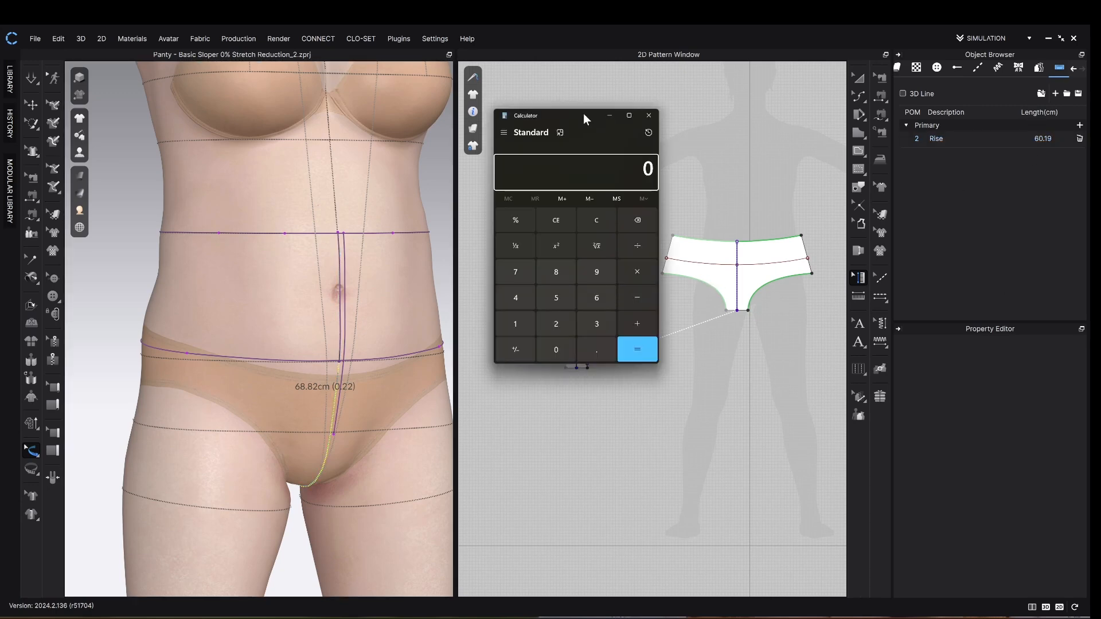
- Calculate 68.82 - 60.19 in Calculator, then close it
type("68.82 ")
type("- 60.1")
type("9")
key("Return")
left_click(651, 117)
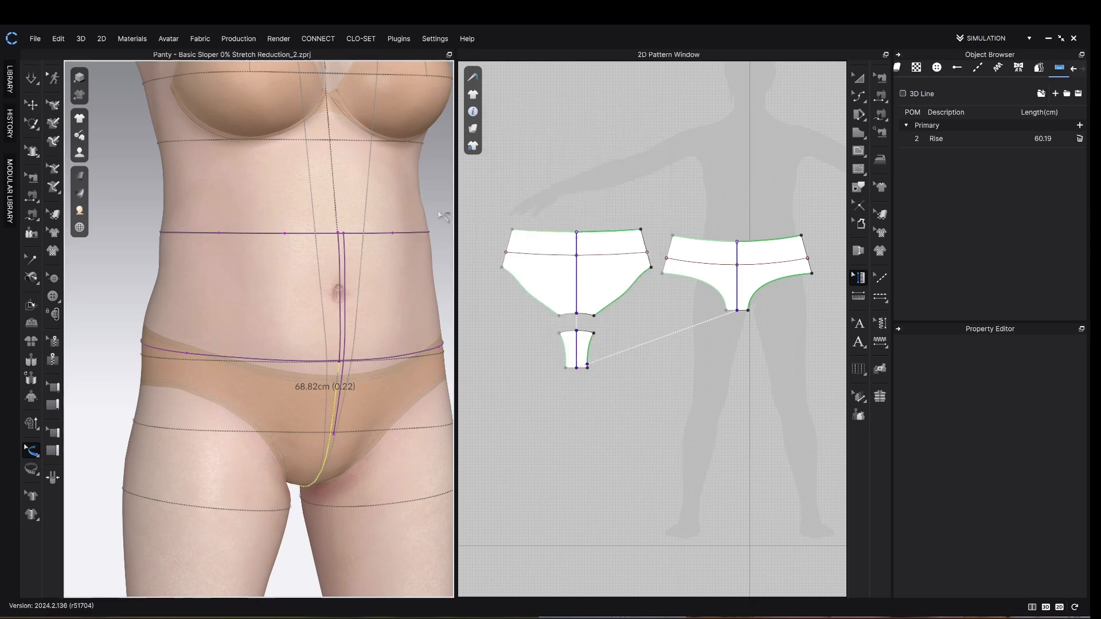
- Show the garment again and compare its waist edge with the avatar's waist measurement line from the side
key("q")
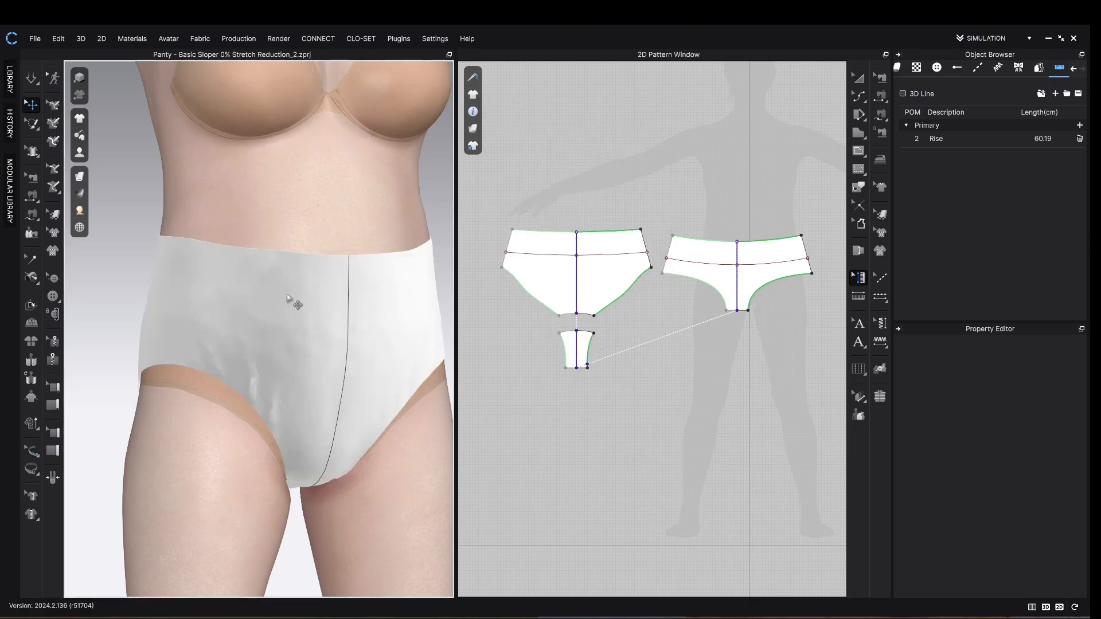
right_click_drag(295, 299, 331, 295)
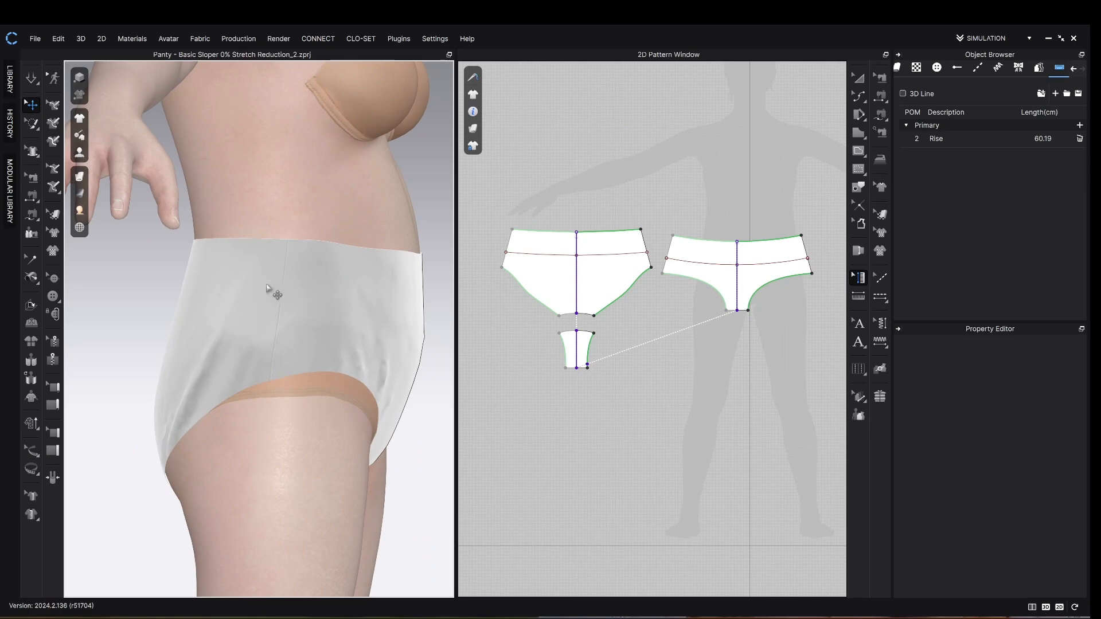
left_click(33, 453)
left_click(90, 451)
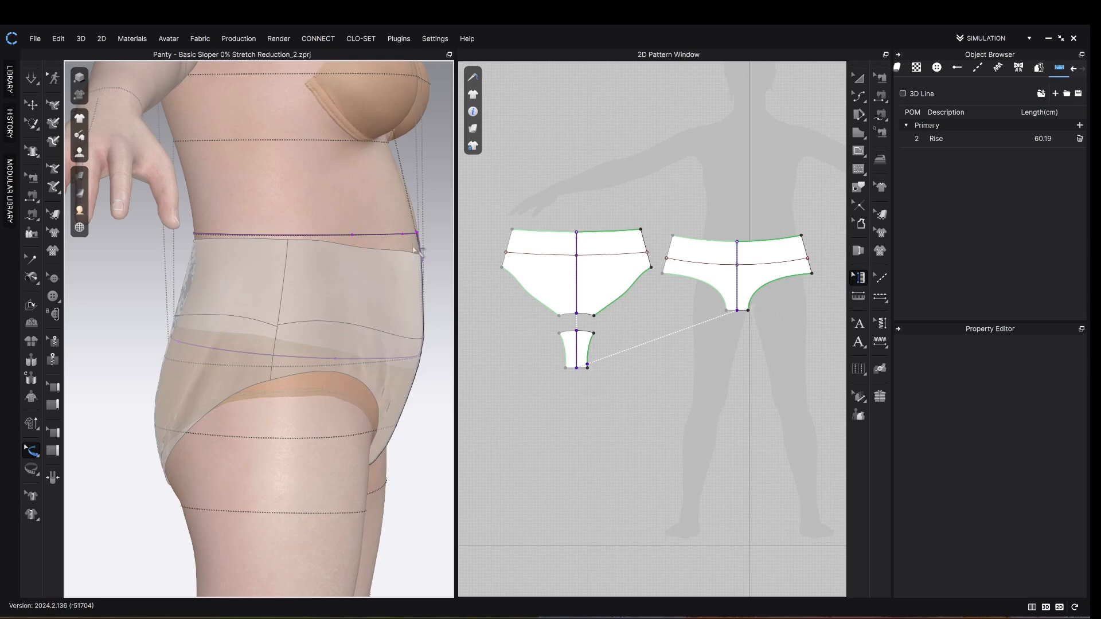
right_click_drag(229, 257, 169, 267)
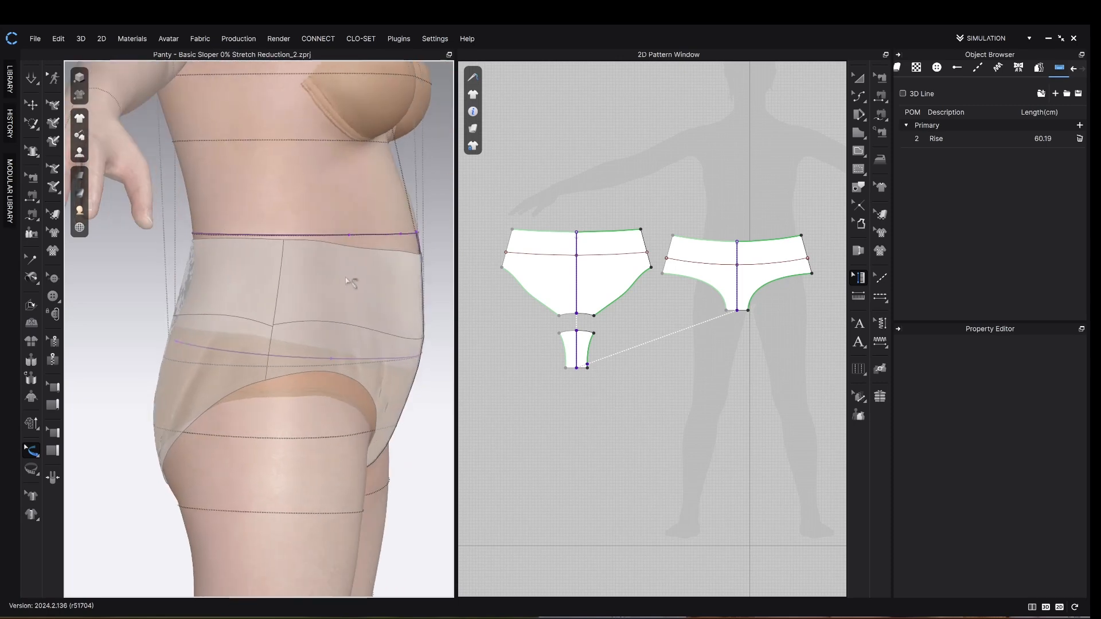
- Move the front panel's crotch edge down 5 cm to lengthen its rise
right_click_drag(346, 280, 350, 282)
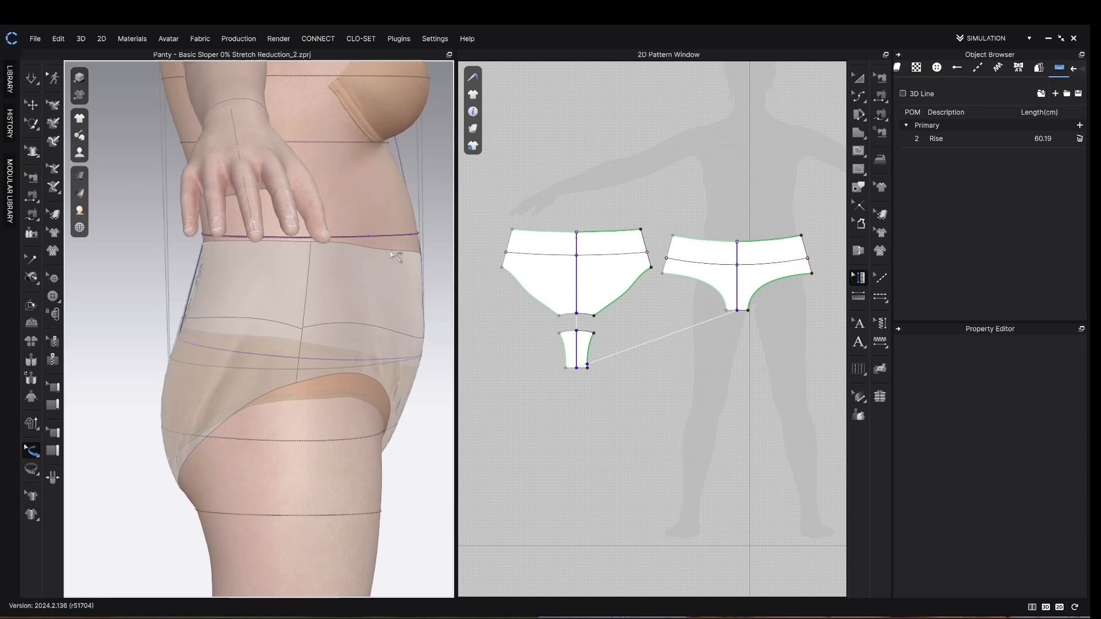
scroll(757, 331, "up", 3)
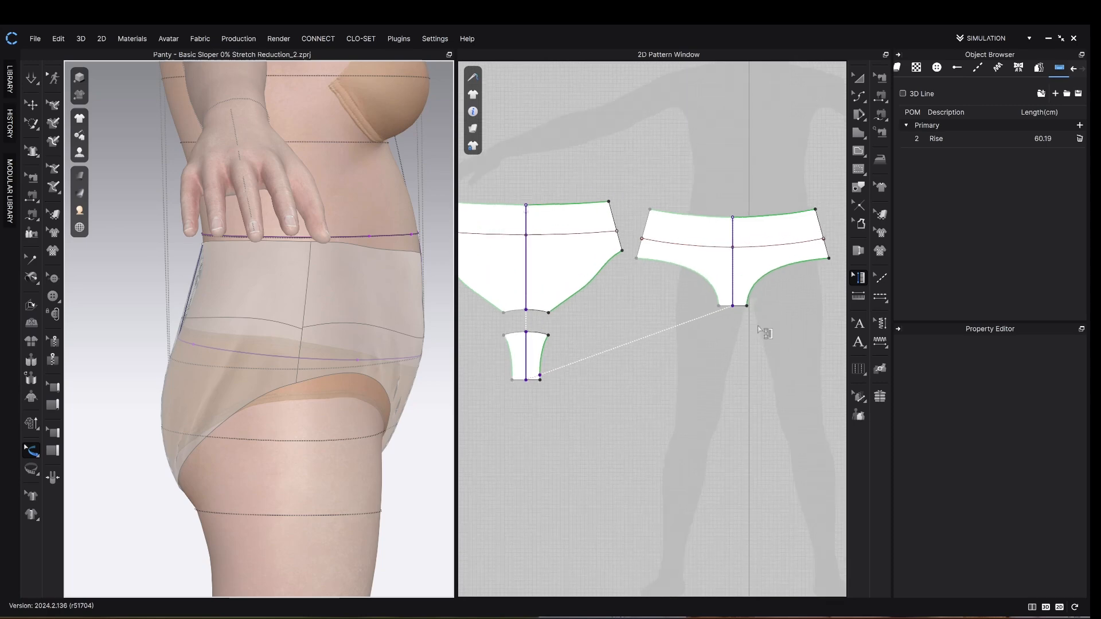
scroll(763, 330, "up", 3)
key("z")
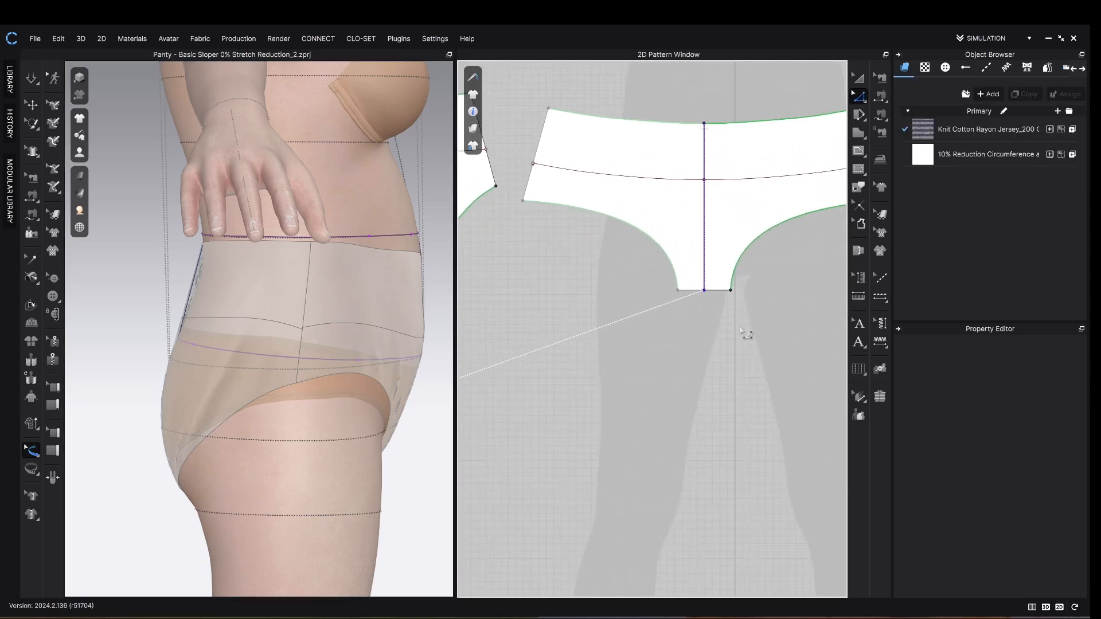
left_click(719, 291)
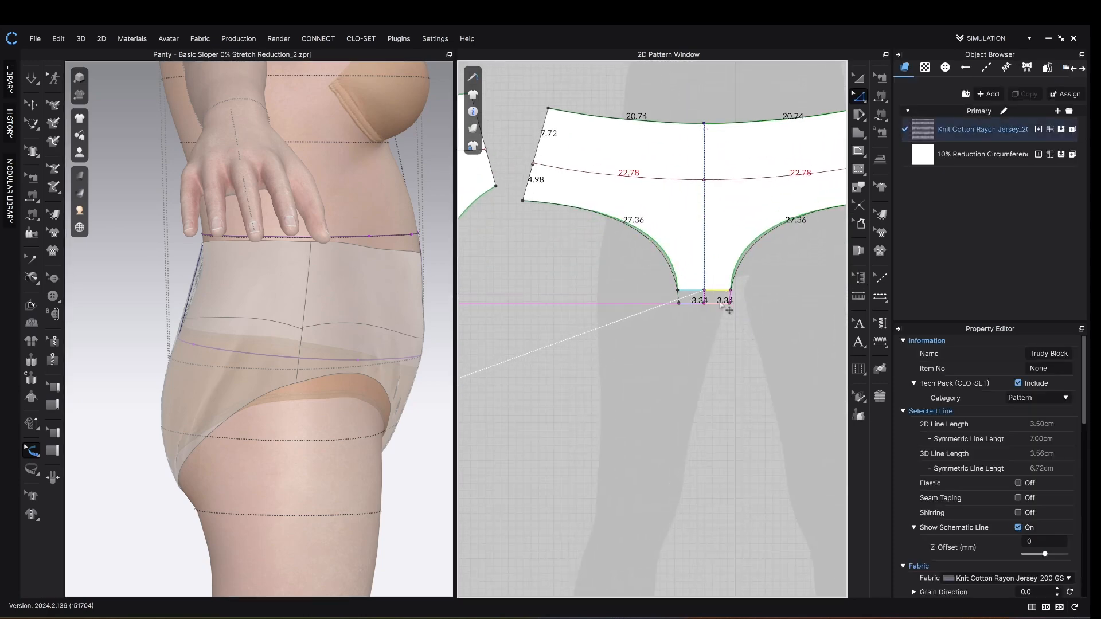
mouse_move(728, 309)
left_mouse_down()
mouse_move(732, 319)
mouse_move(724, 315)
left_mouse_up()
right_click(724, 314)
type("5")
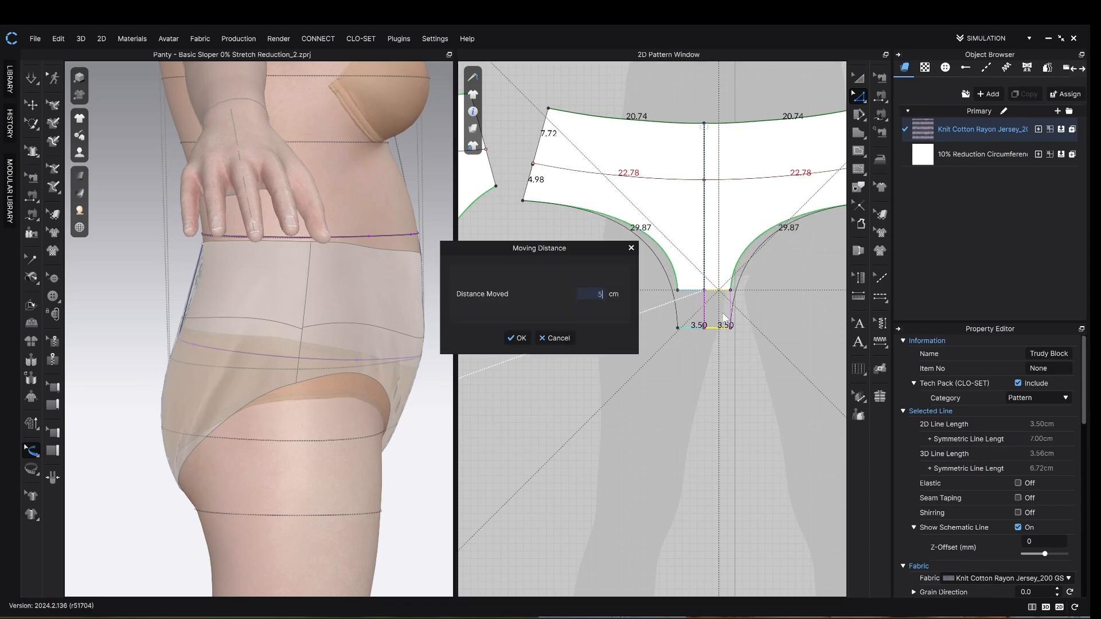
left_click(518, 337)
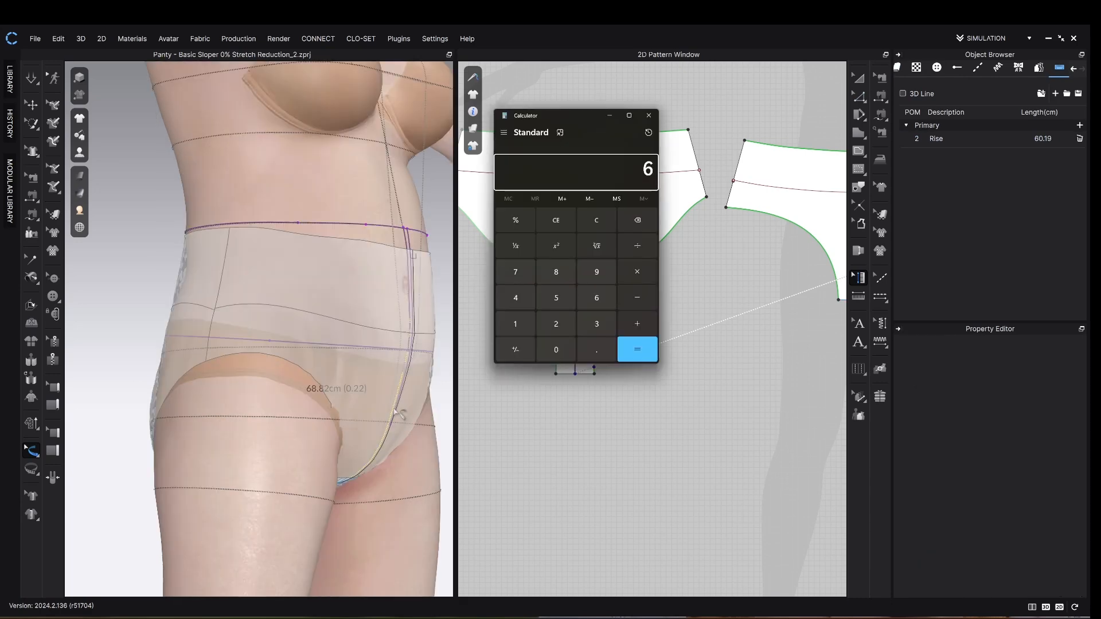
- Calculate 68.82 - 60.19 - 5 in Calculator, then close it
type("8.")
type("82")
type("60.19")
key("Return")
type("5")
key("Return")
left_click(648, 116)
- Move the back panel's lower crotch edge down 3.6 cm toward the gusset
scroll(570, 287, "up", 1)
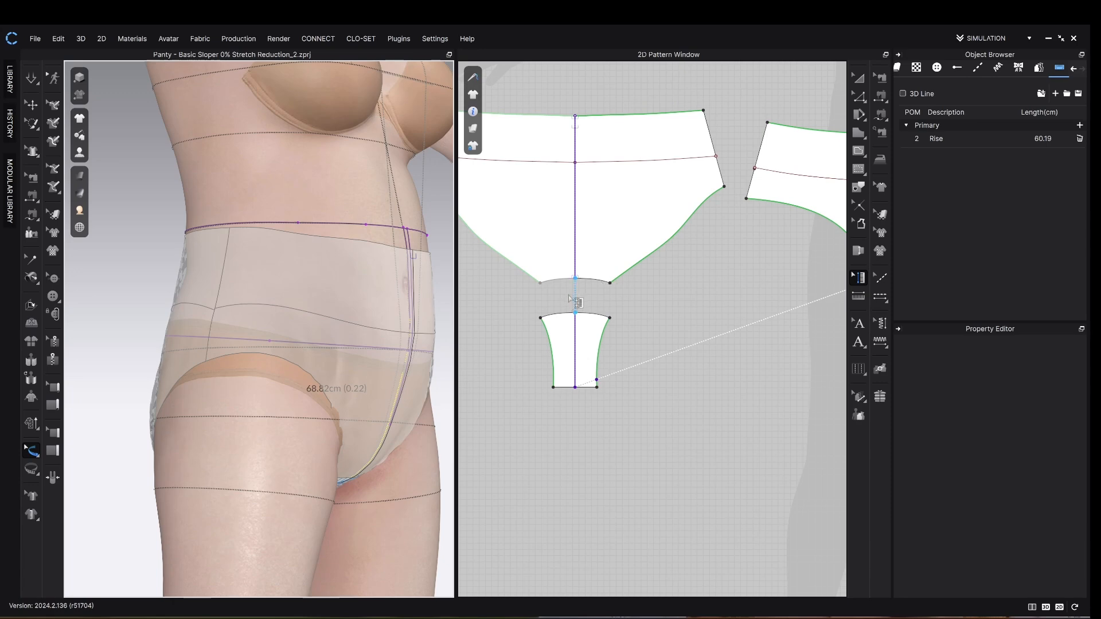
key("z")
left_click_drag(515, 264, 514, 263)
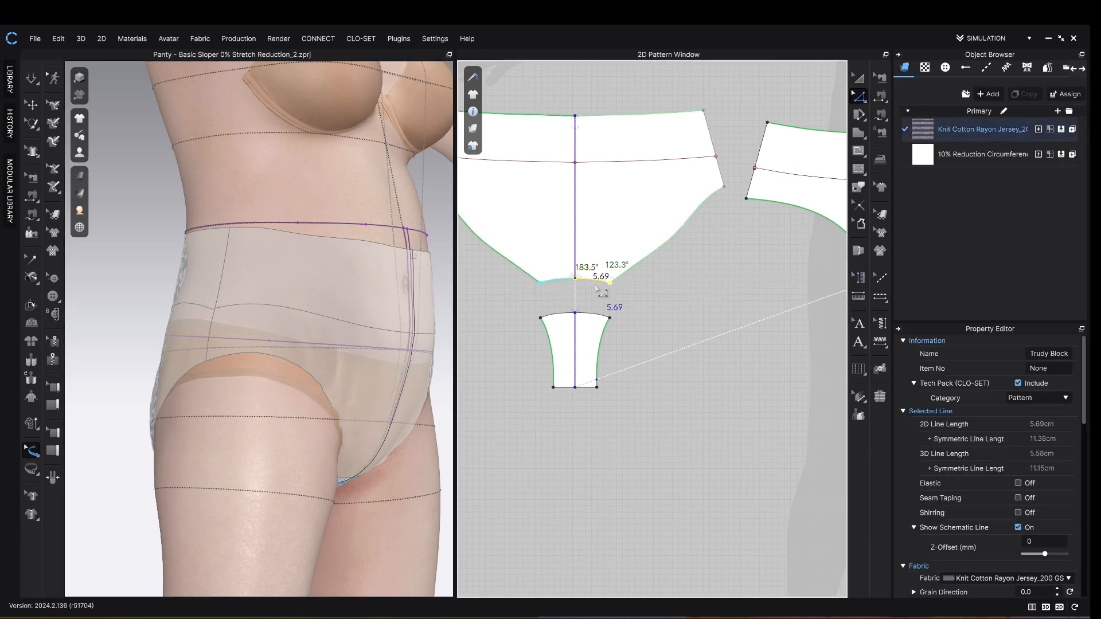
left_click_drag(605, 288, 595, 293)
key("Return")
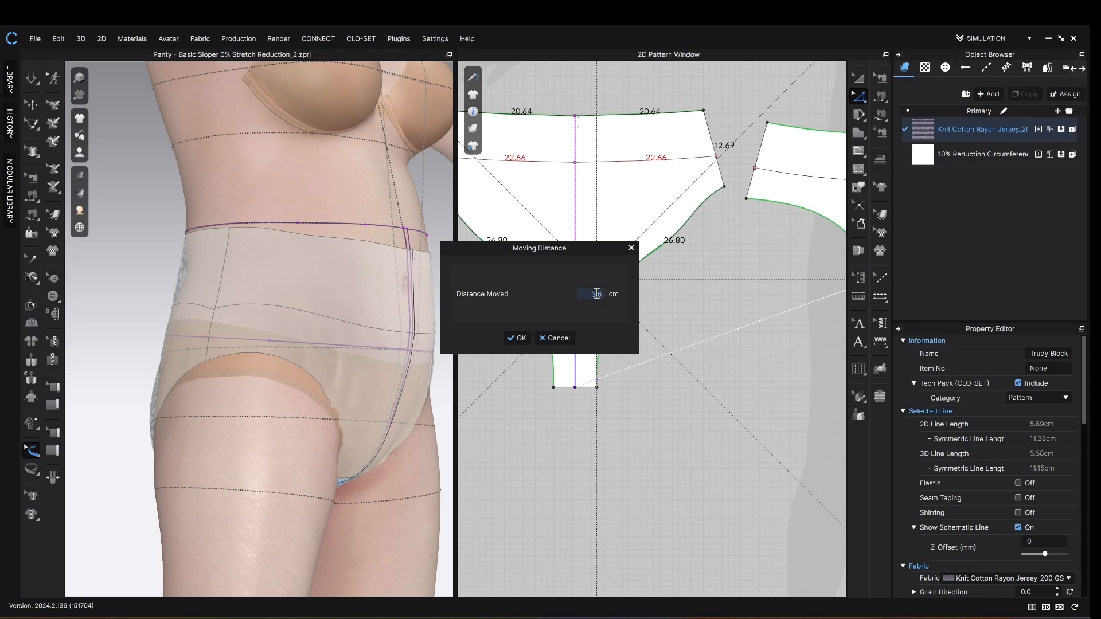
left_click(519, 338)
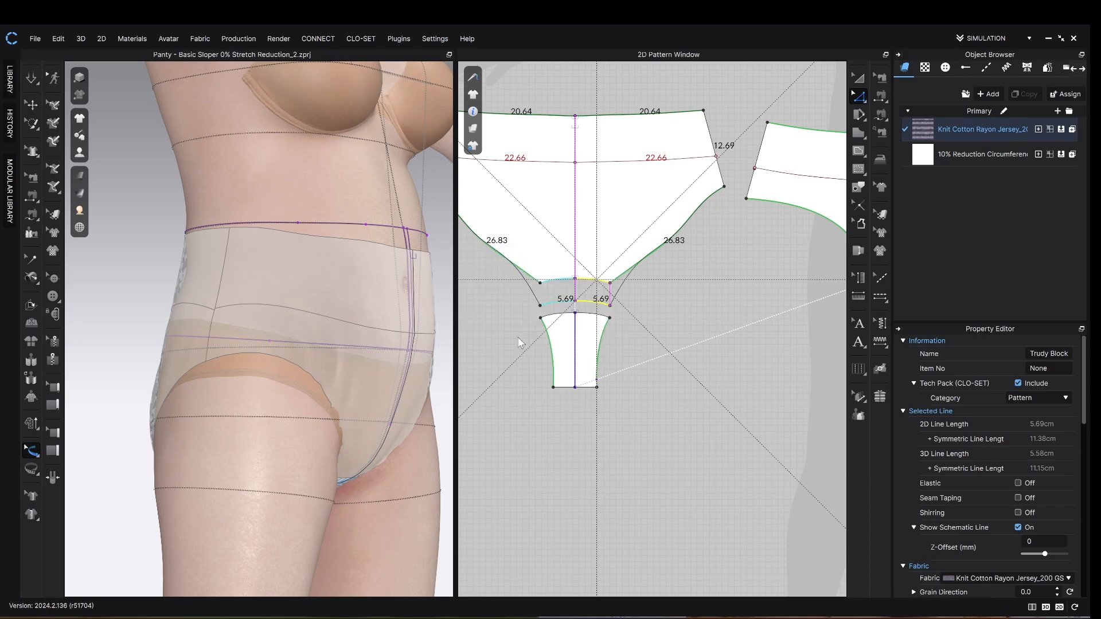
left_click(685, 307)
scroll(669, 300, "down", 3)
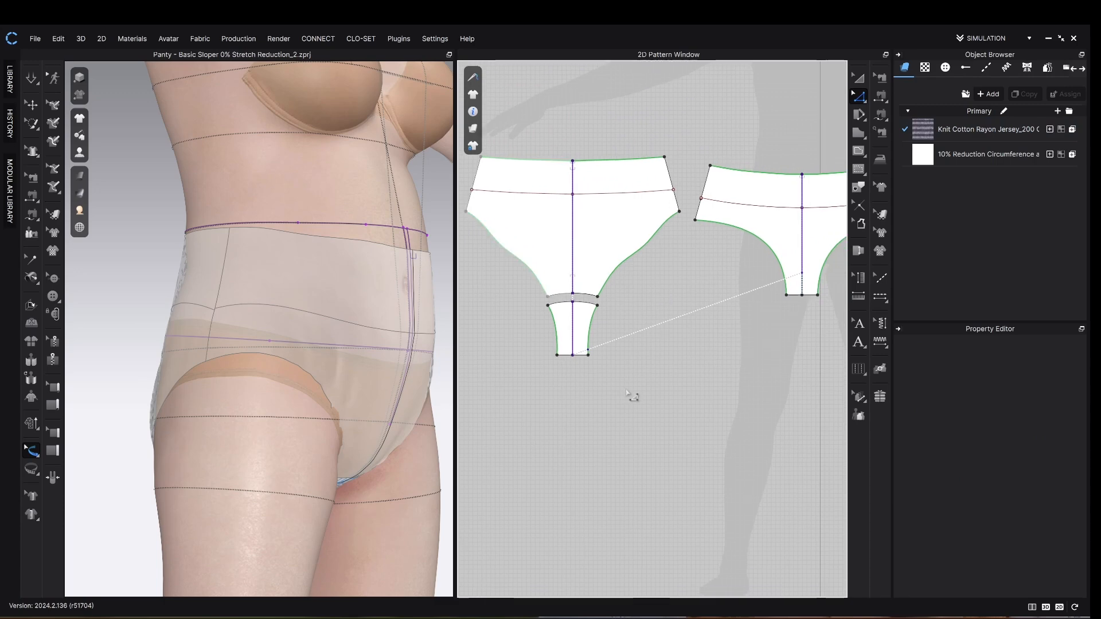
- Delete all curve points from the back panel's leg opening so that the edge runs straight
scroll(609, 305, "up", 4)
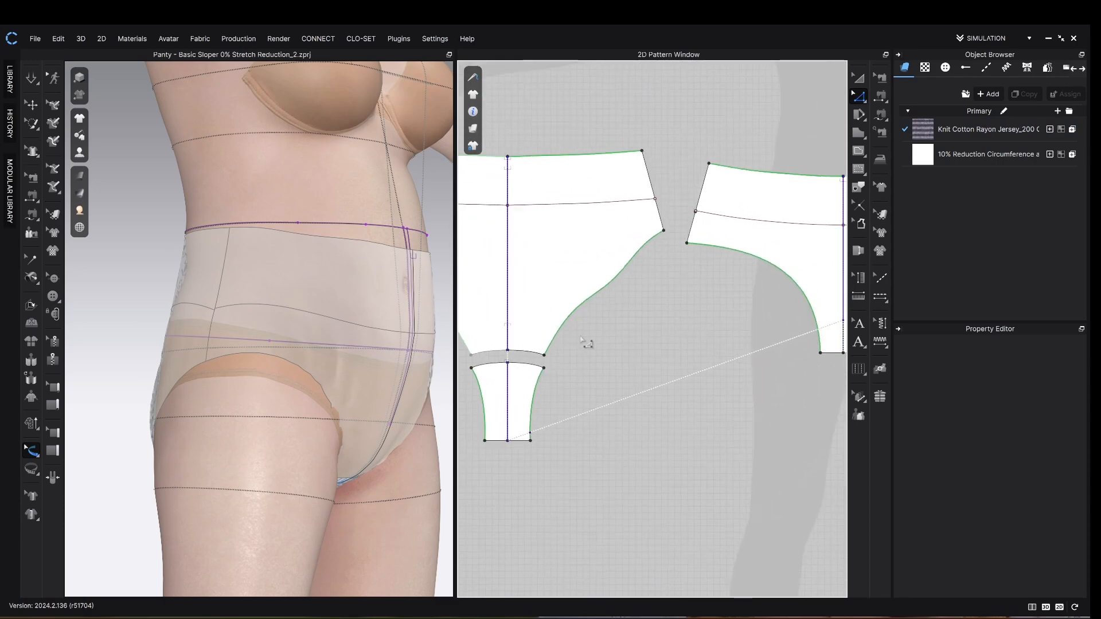
left_click(591, 304)
right_click(591, 302)
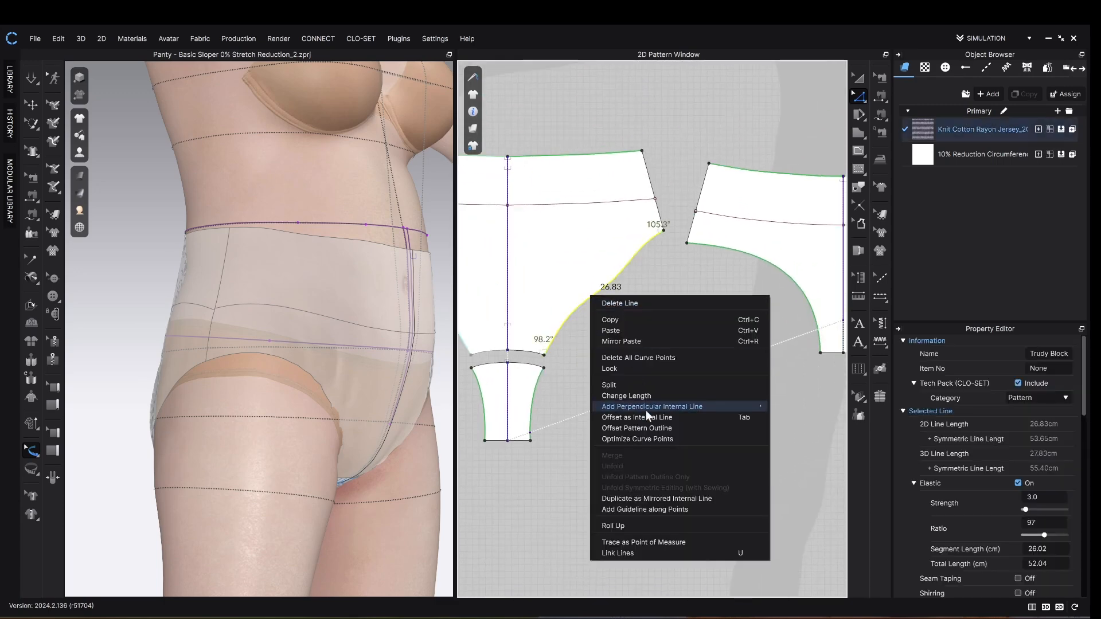
left_click(665, 356)
scroll(665, 346, "down", 1)
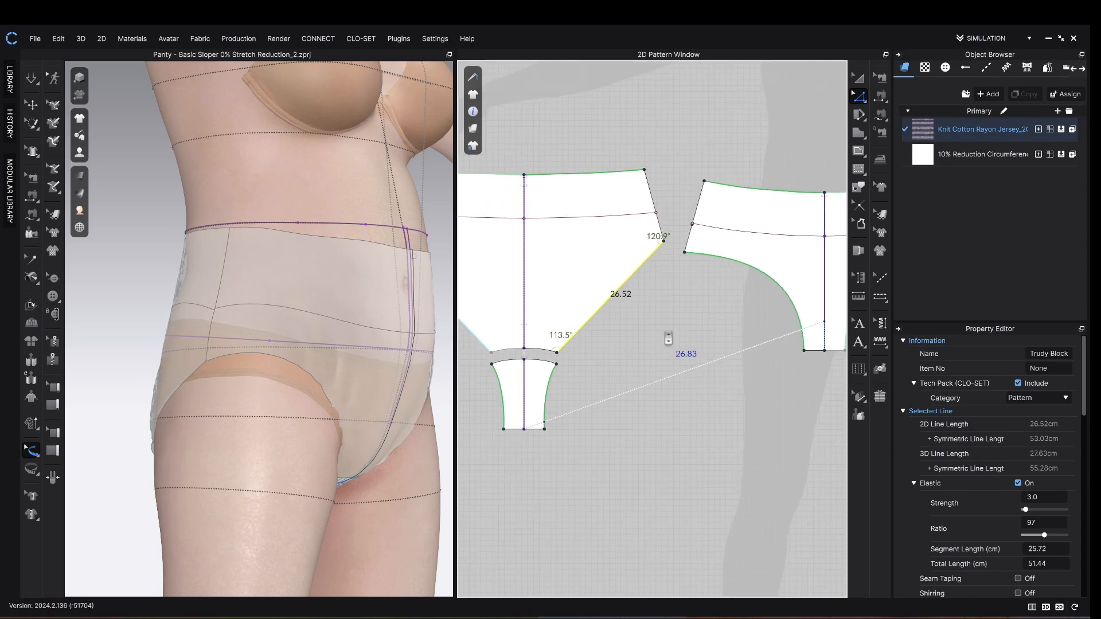
- Compare the gusset's end widths with the front panel's crotch edge and the back panel's lower edge
middle_click_drag(668, 341, 609, 343)
middle_click_drag(585, 381, 624, 347)
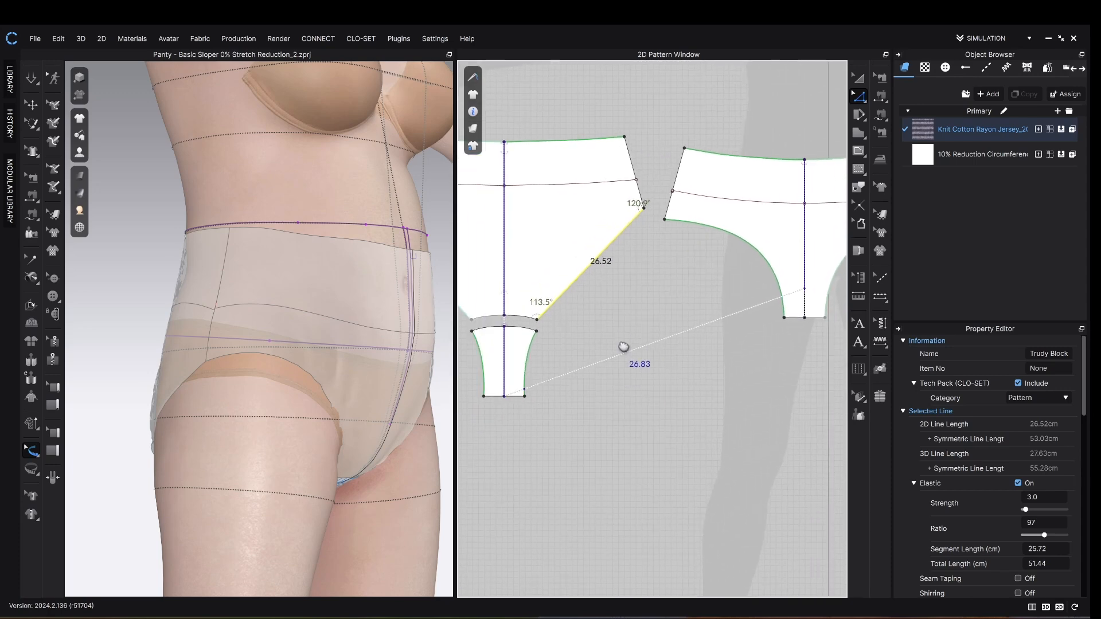
left_click(516, 395)
left_click(802, 321, "shift")
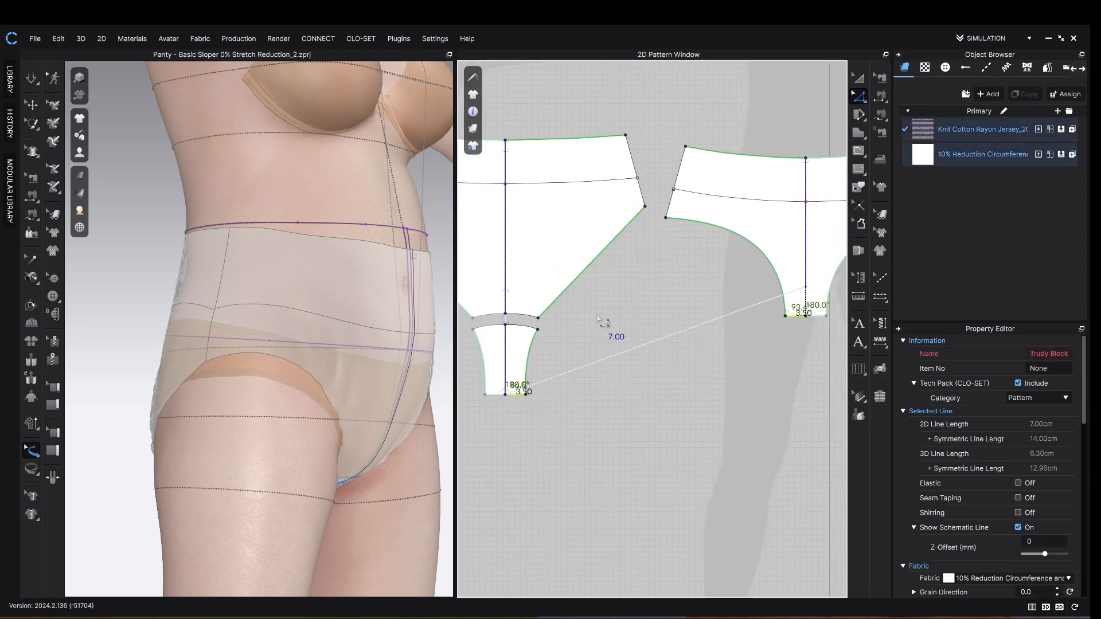
scroll(542, 319, "up", 2)
left_click(516, 330)
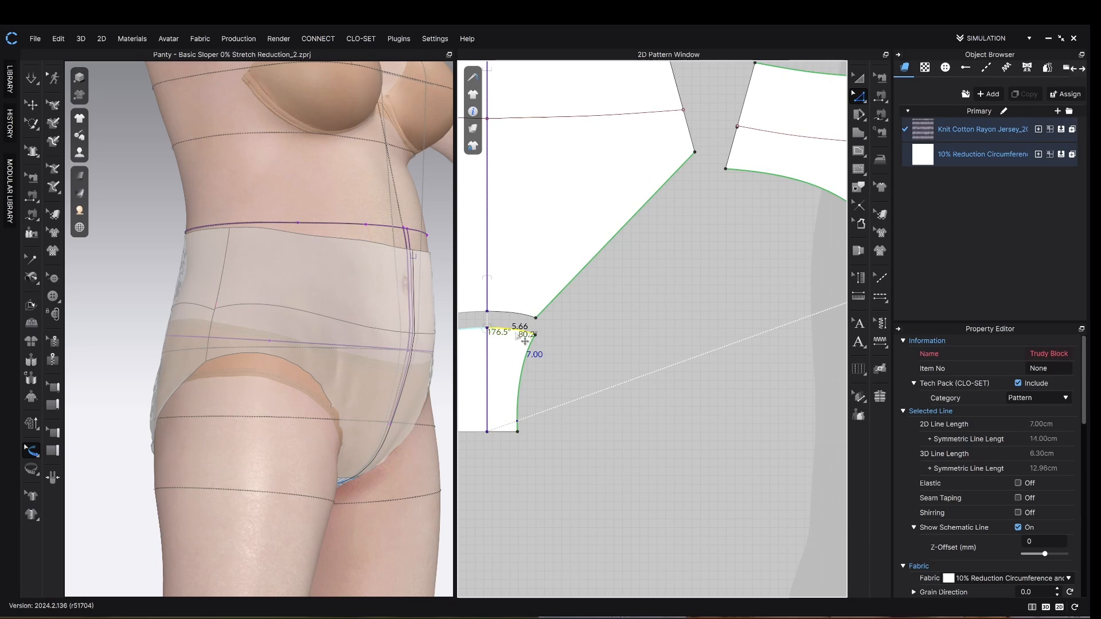
left_click(511, 315, "shift")
left_click(616, 262)
middle_click_drag(631, 283, 631, 429)
scroll(632, 429, "down", 1)
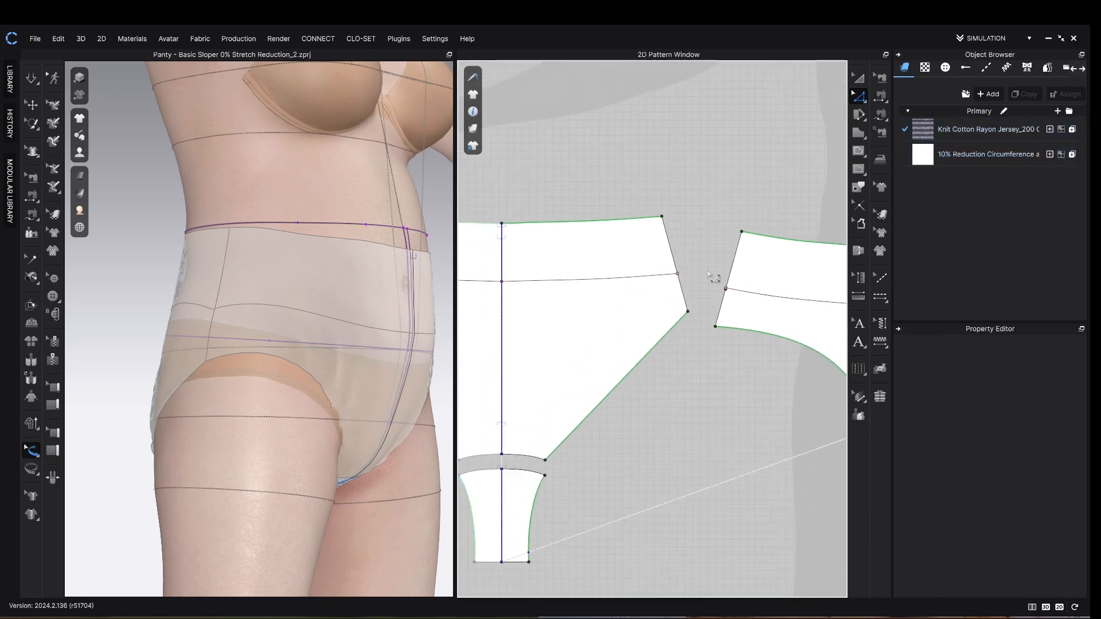
- Match up the back panel's side seam with the front panel's side seam
left_click(690, 309)
left_click(720, 312, "shift")
left_click(698, 216)
left_click(669, 247)
left_click(728, 273, "shift")
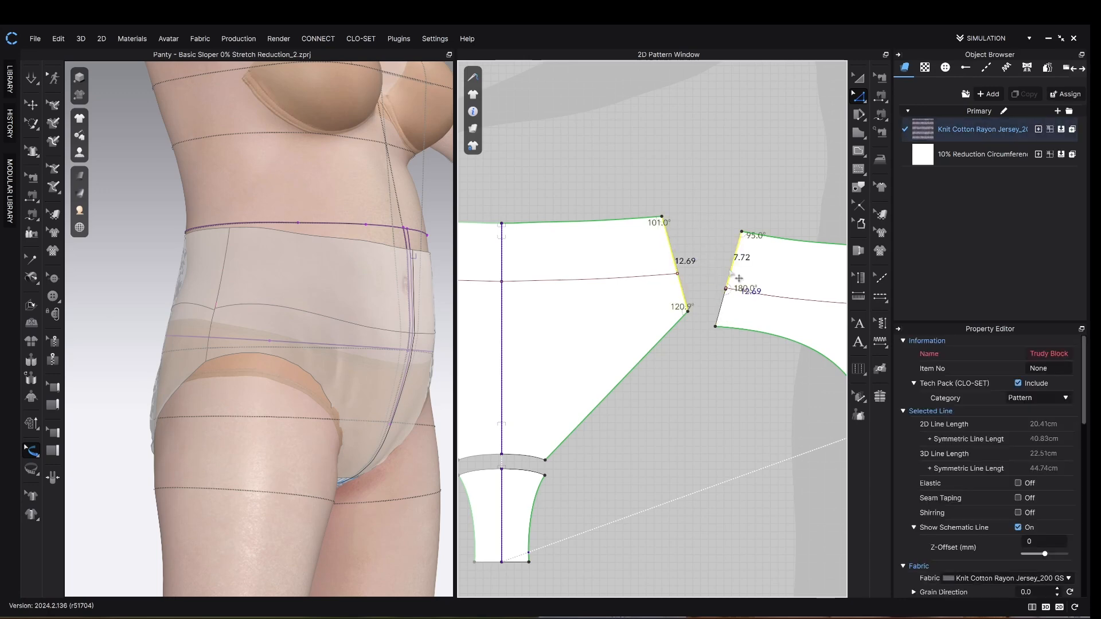
right_click(730, 272)
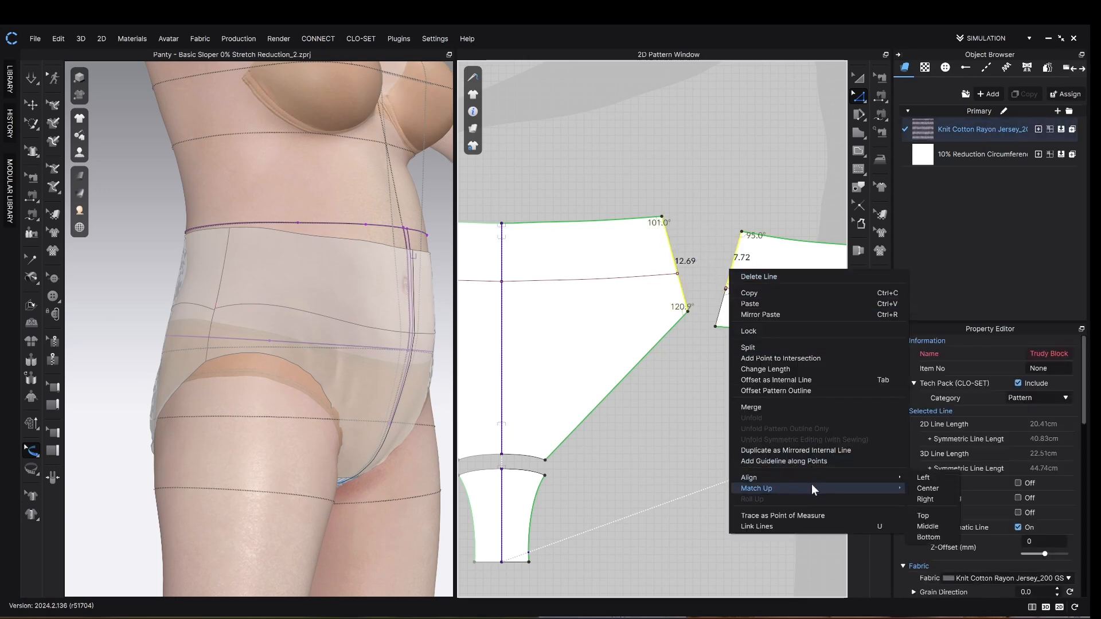
left_click(929, 488)
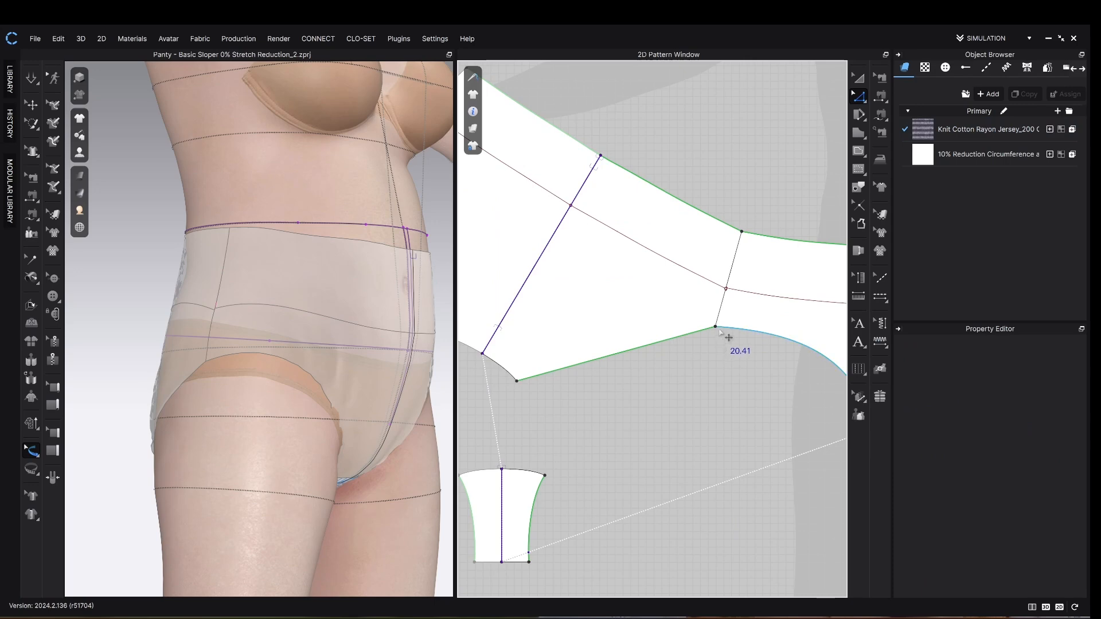
- Add two curve points to the back leg opening near the side seam and smooth its transition into the front leg opening
scroll(715, 337, "up", 3)
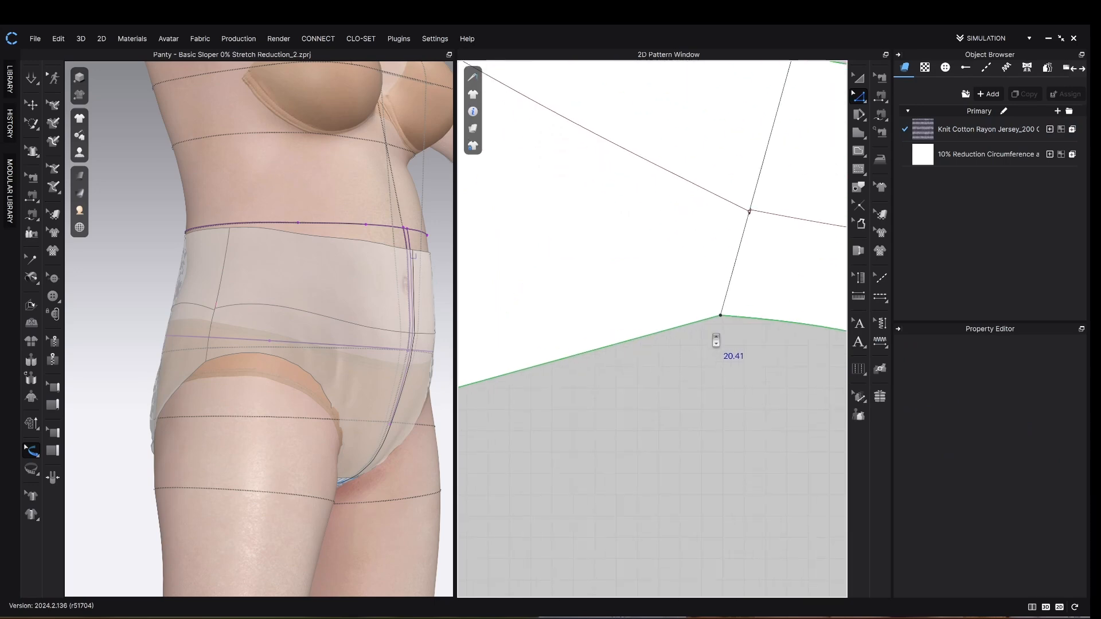
left_click(681, 326)
left_click(609, 346)
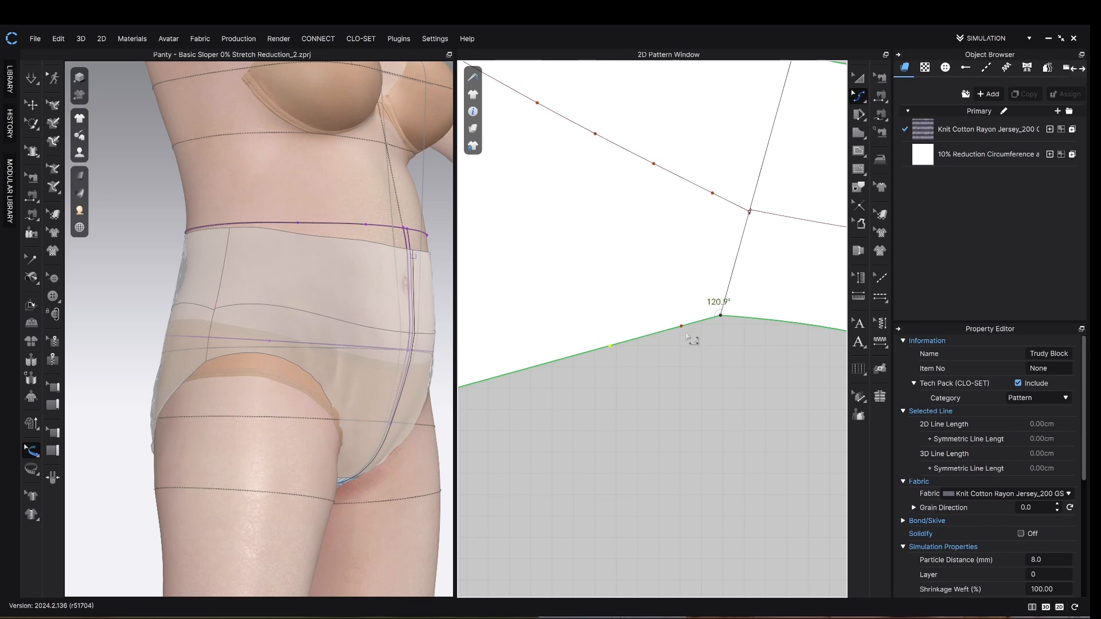
left_click_drag(681, 327, 674, 324)
left_click(696, 379)
scroll(696, 379, "down", 5)
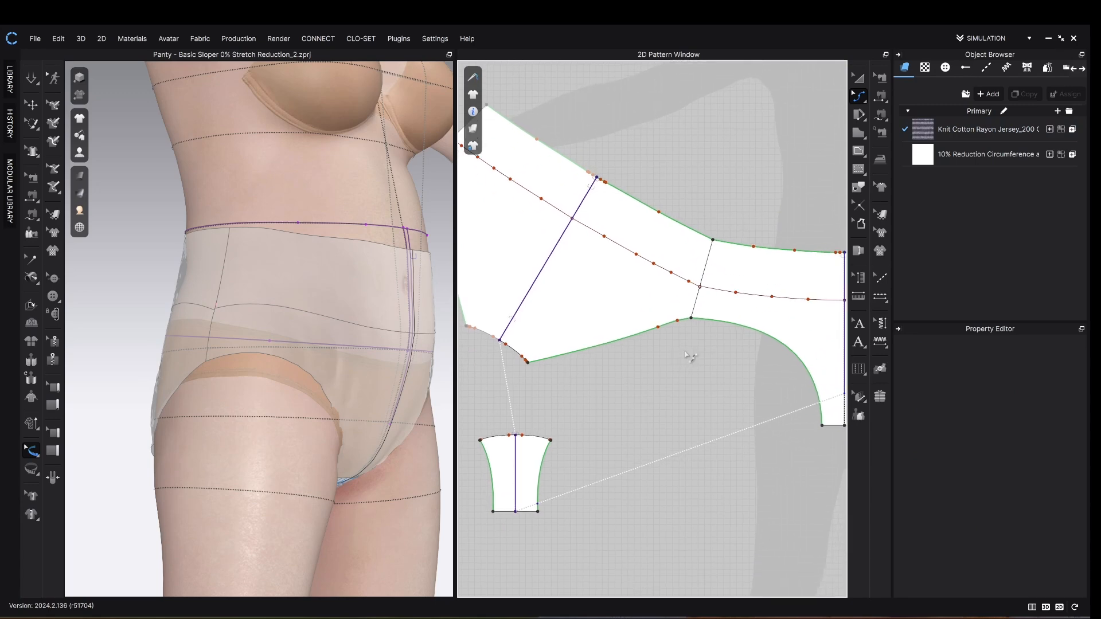
- Rotate the back panel upright again and place it above the gusset, clear of the front panel
key("a")
left_click(604, 298)
right_click(605, 298)
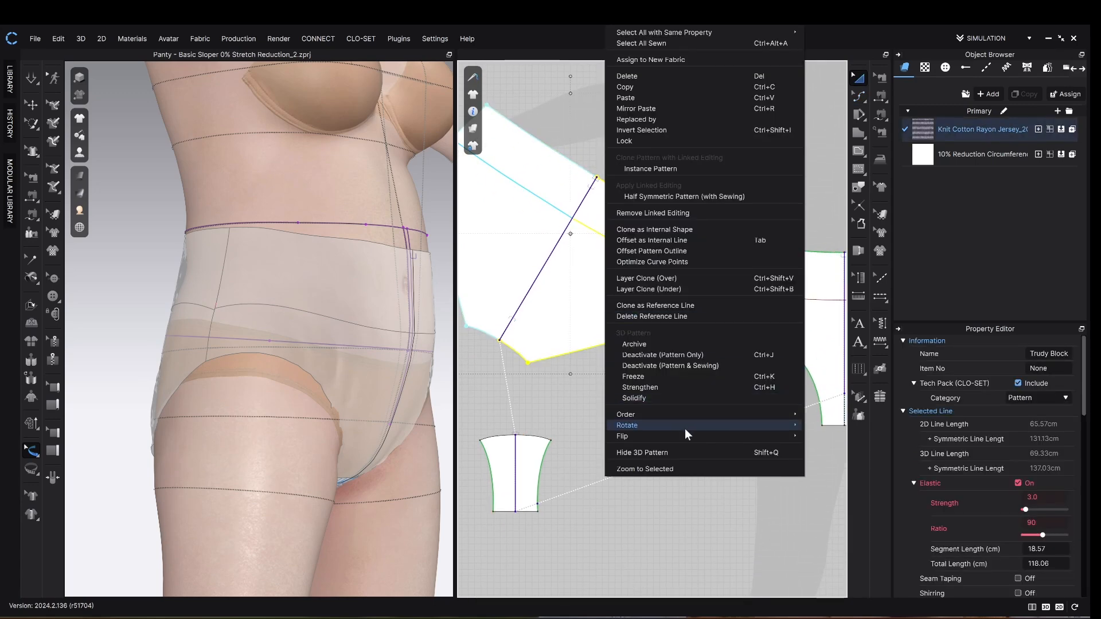
mouse_move(687, 433)
left_click(831, 426)
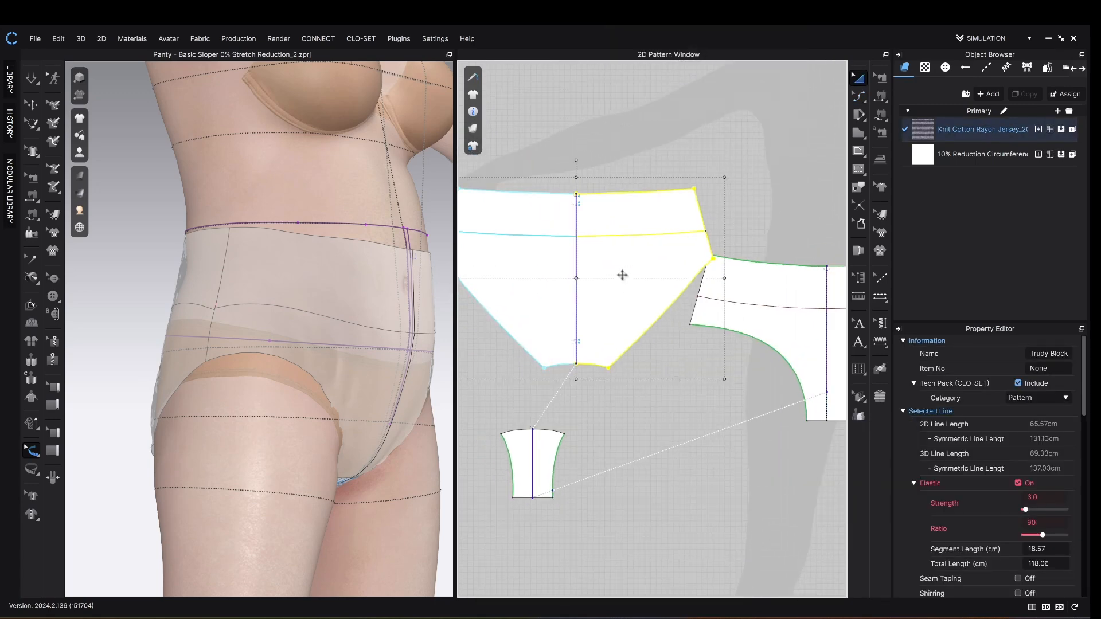
left_click_drag(588, 311, 578, 320)
left_click(651, 420)
scroll(630, 420, "down", 2)
scroll(425, 396, "down", 1)
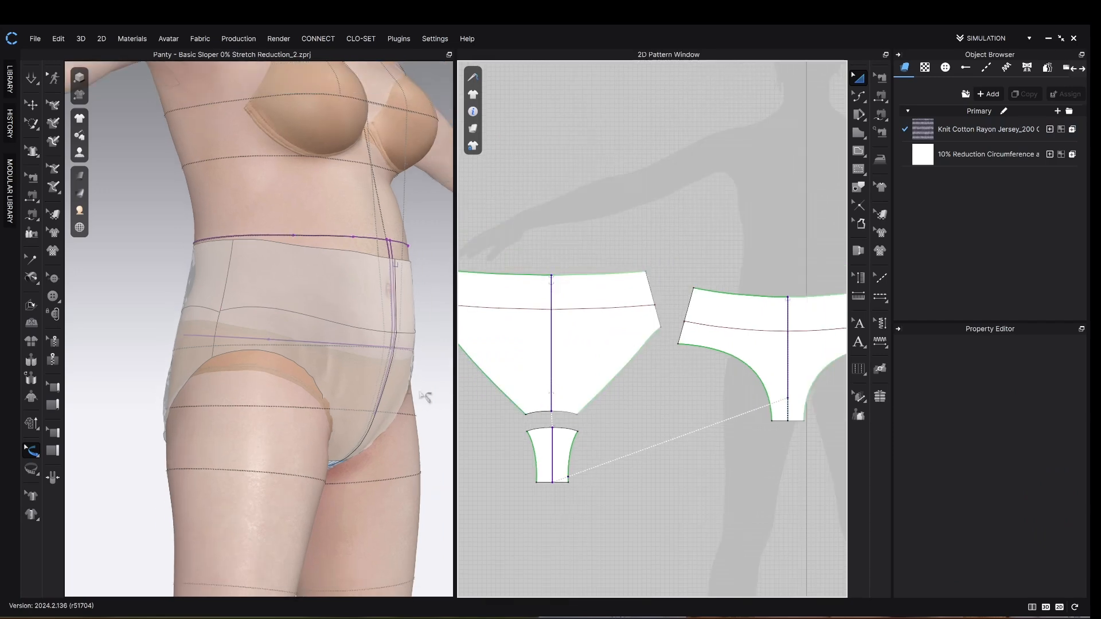
- Simulate the lengthened garment on the avatar and pull the front and back panels into place
right_click_drag(425, 396, 365, 399)
key("q")
left_click(406, 301)
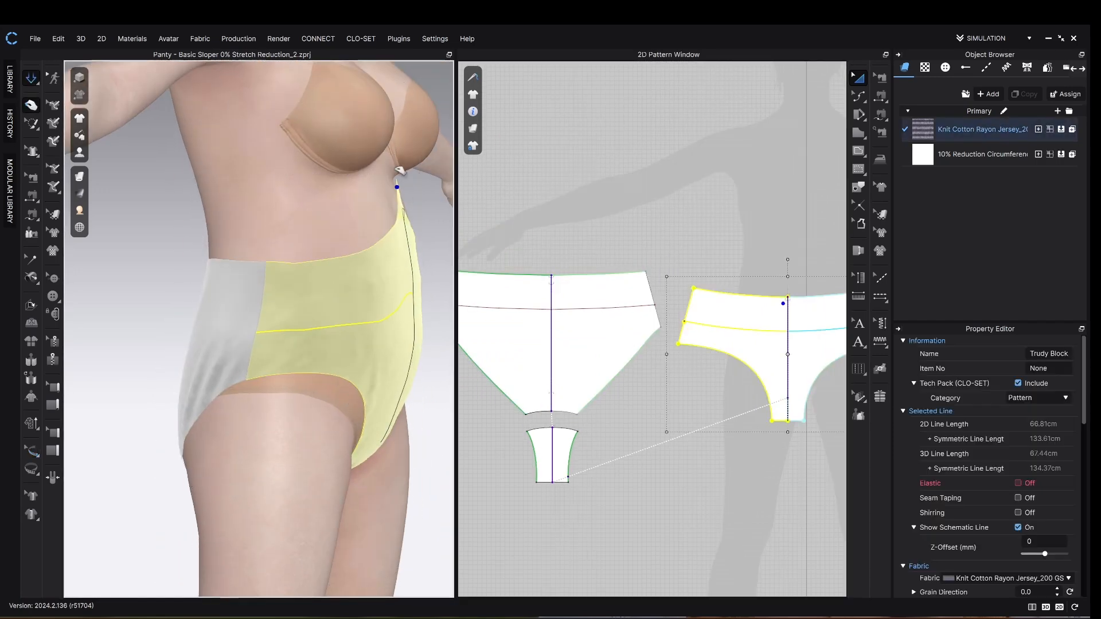
right_click_drag(369, 270, 320, 380)
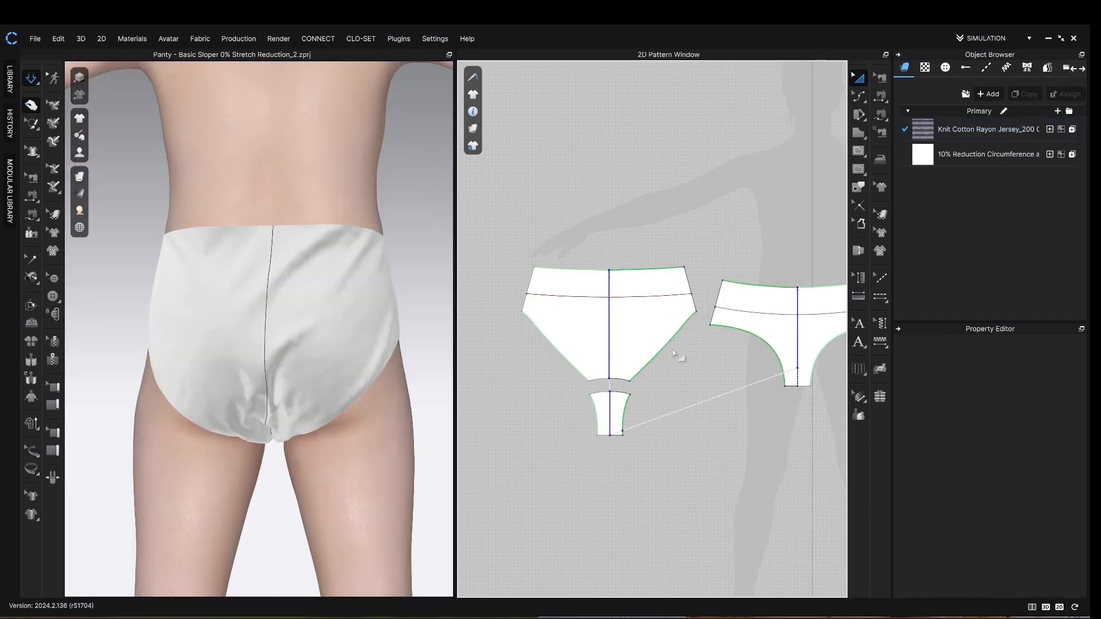
left_click(343, 417)
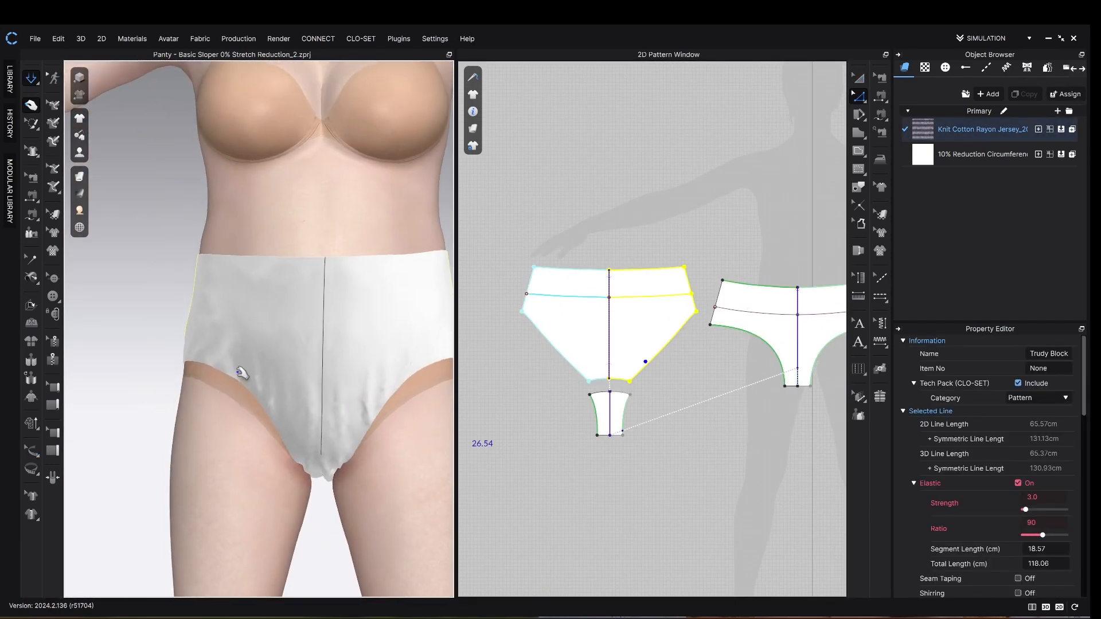
left_click(236, 373)
right_click_drag(236, 373, 293, 373)
mouse_move(241, 375)
left_mouse_down()
mouse_move(227, 363)
mouse_move(226, 374)
left_mouse_up()
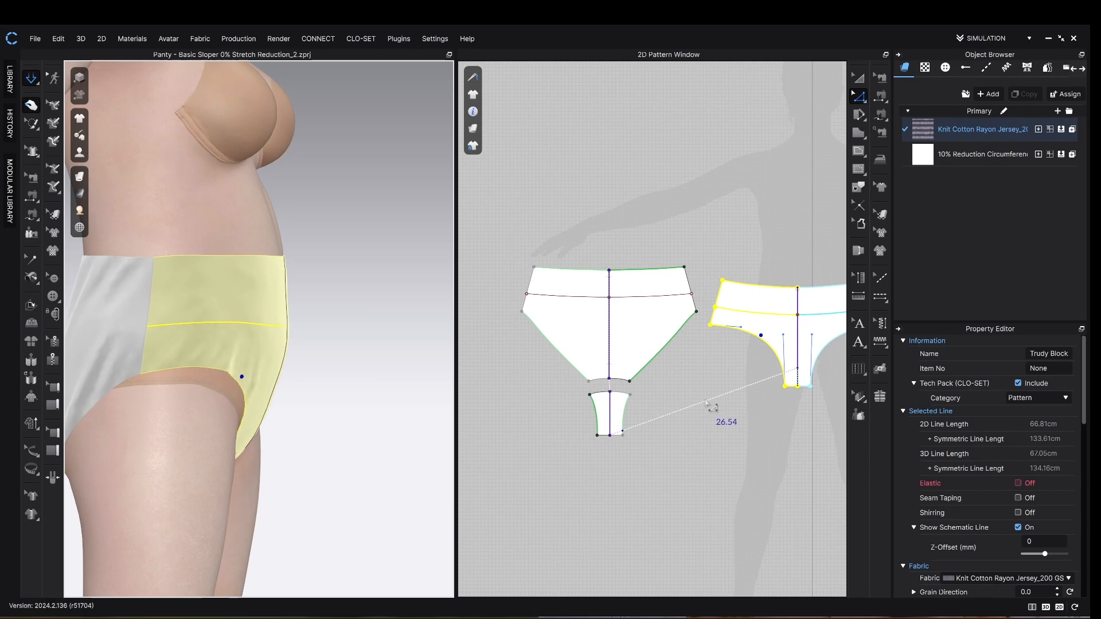
left_click(728, 360)
middle_click_drag(728, 360, 599, 359)
scroll(598, 359, "down", 2)
scroll(598, 360, "up", 2)
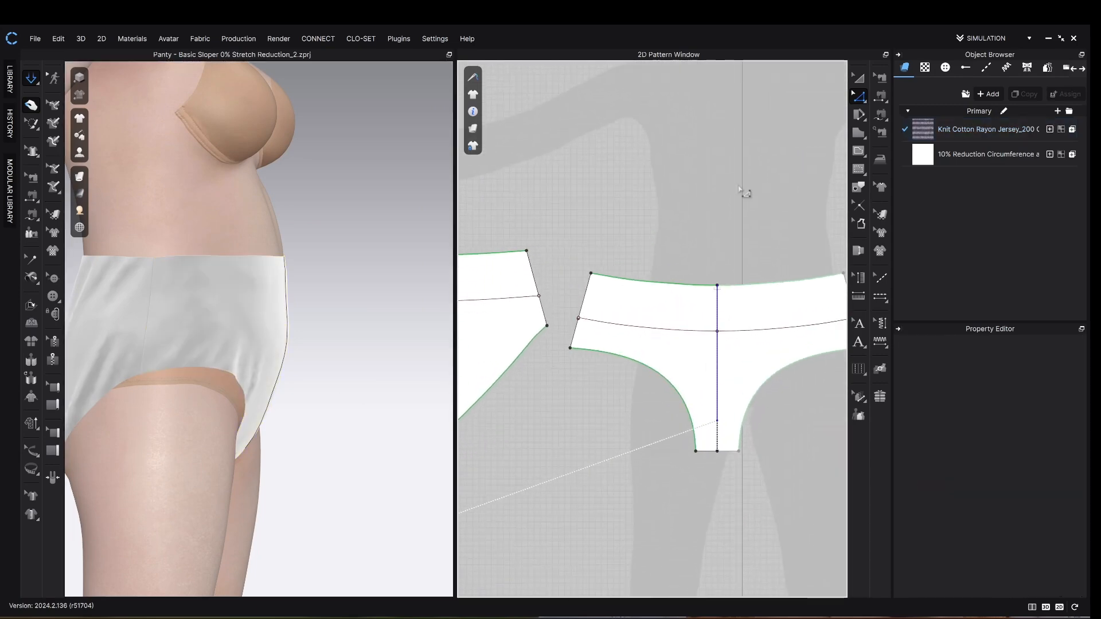
left_click(861, 112)
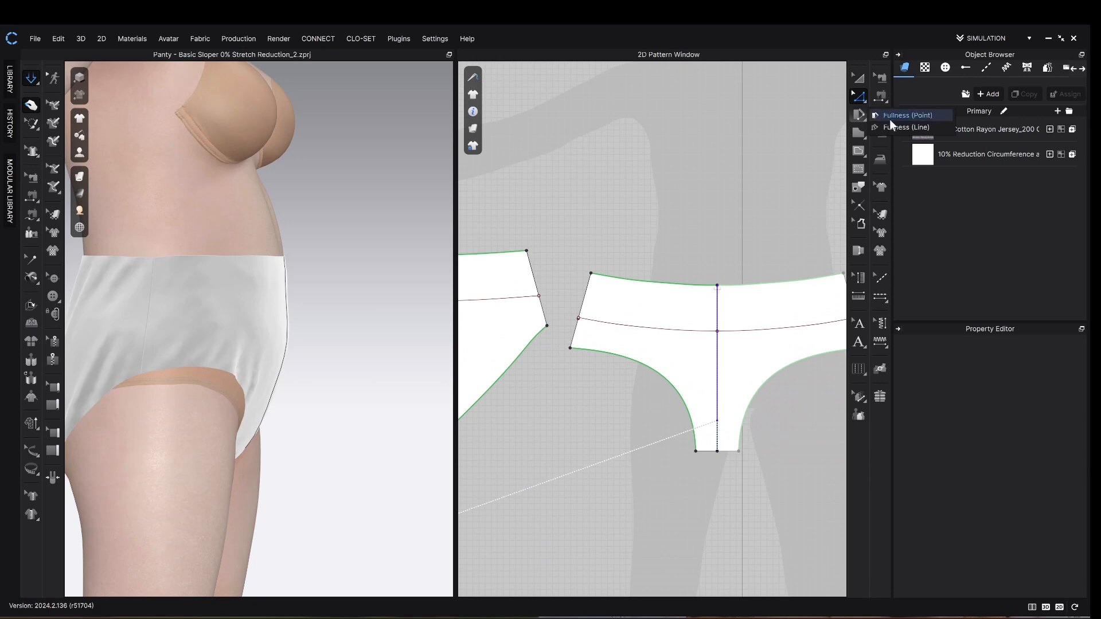
left_click(890, 119)
left_click(669, 284)
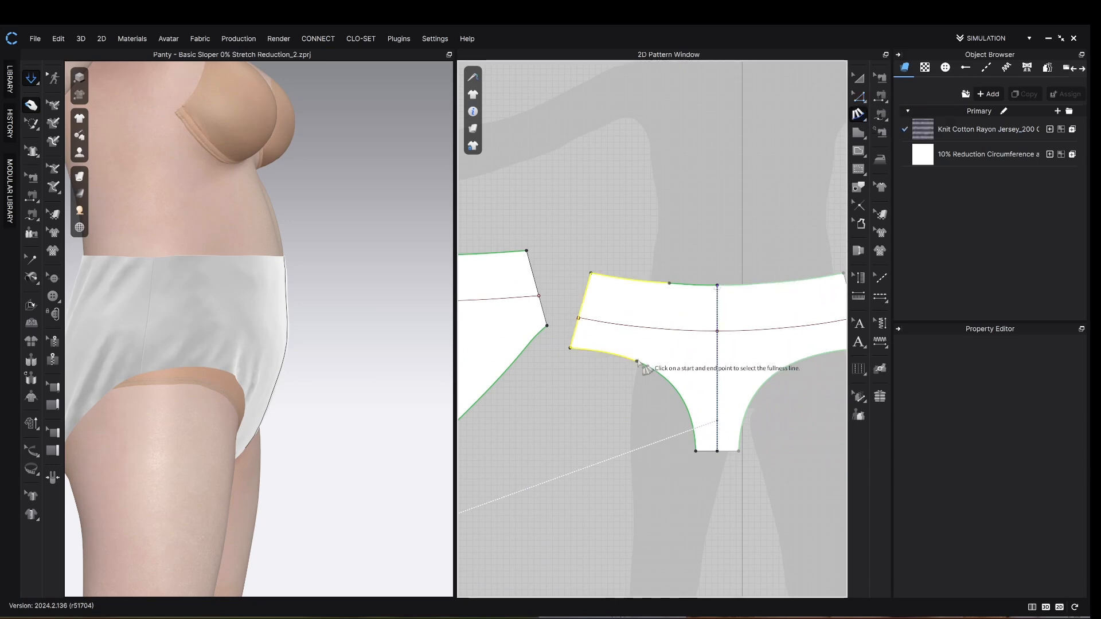
key("Escape")
- Slash the front panel from waistline to leg opening with Fullness (Point) and spread it by -1 cm at the leg opening
left_click(861, 116)
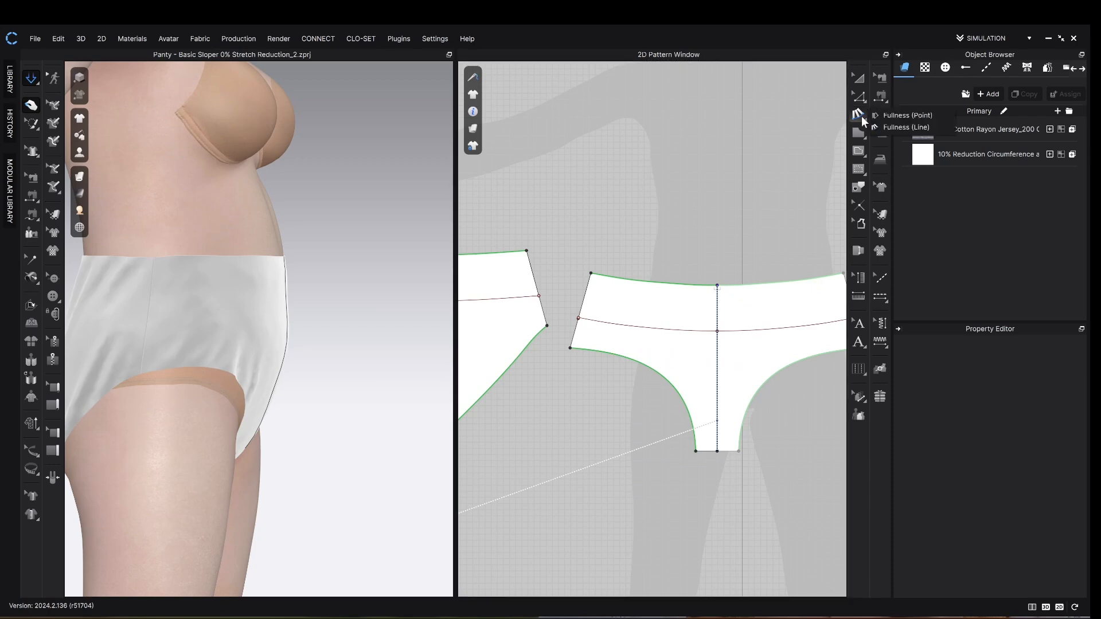
left_click(913, 117)
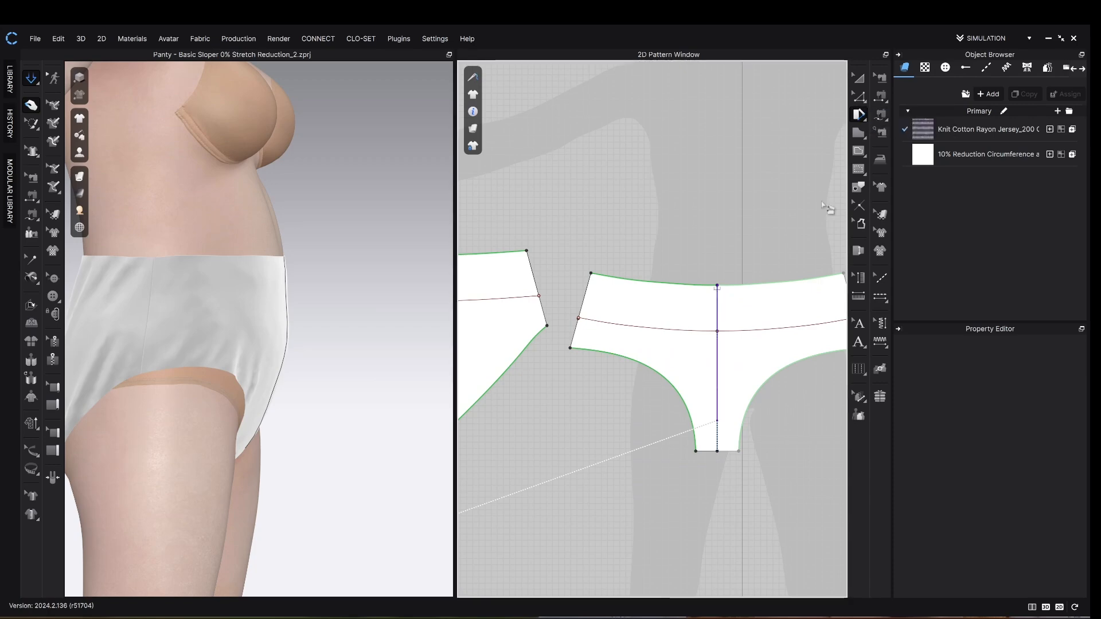
left_click(659, 283)
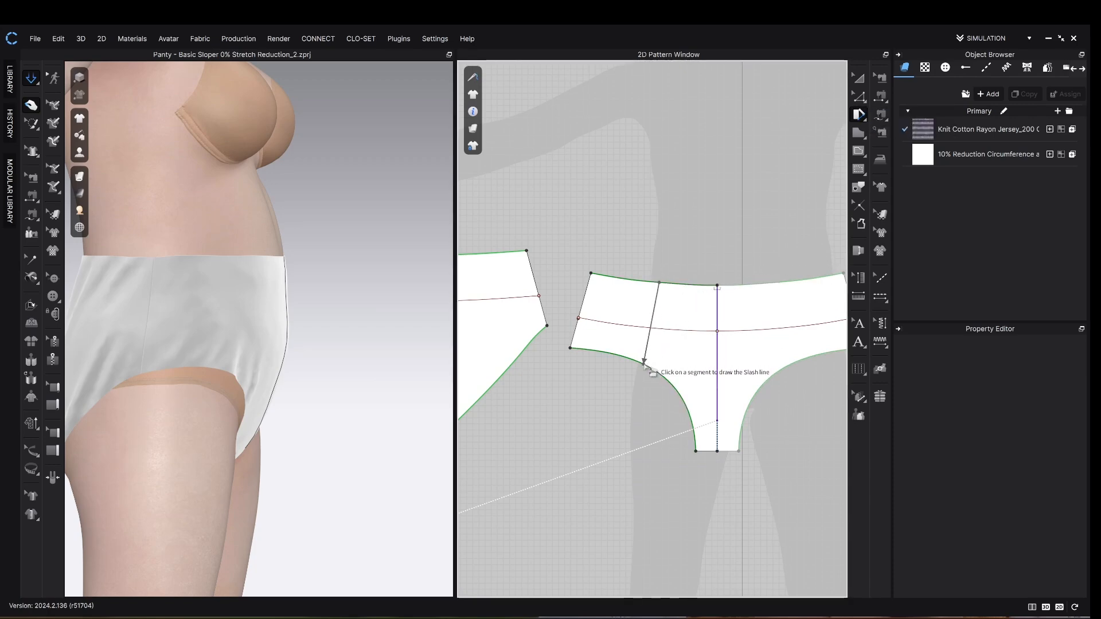
left_click(645, 363)
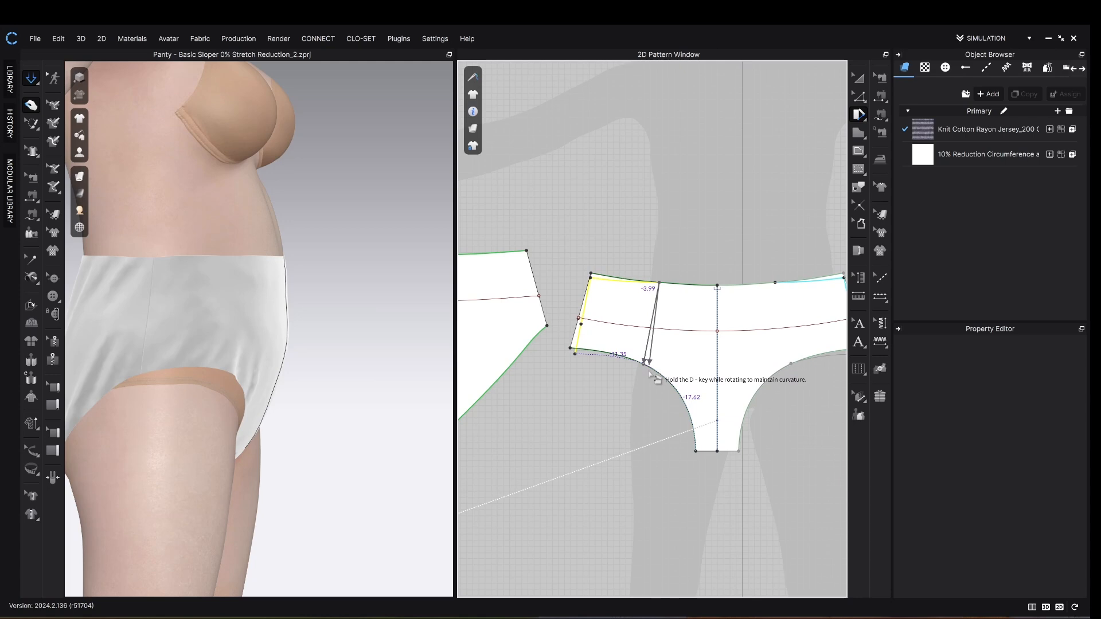
left_click(649, 373)
type("1")
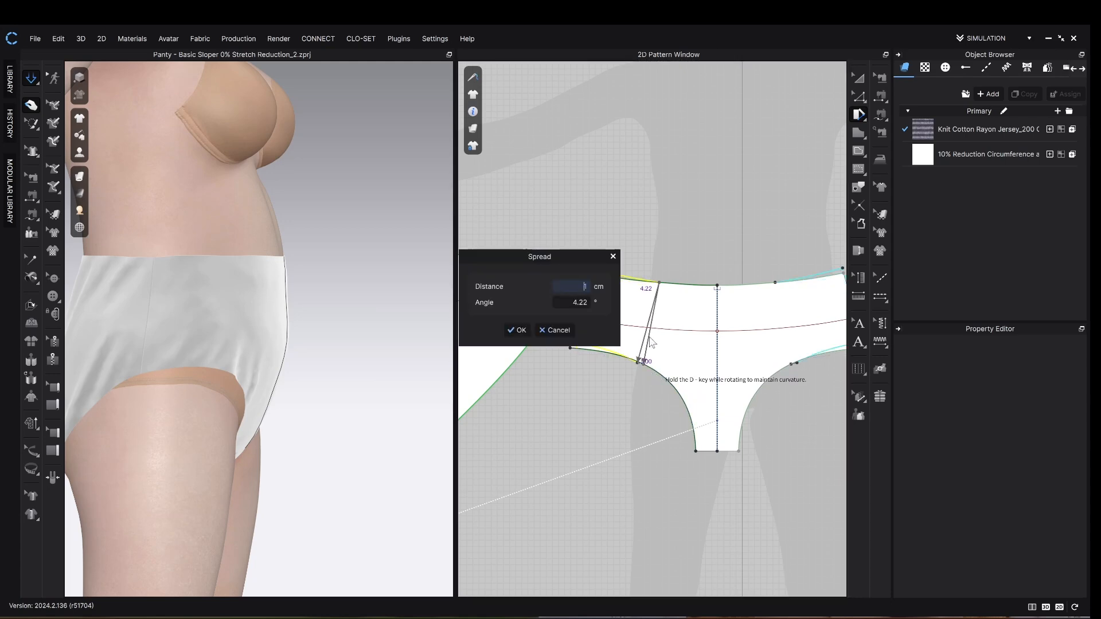
type("-")
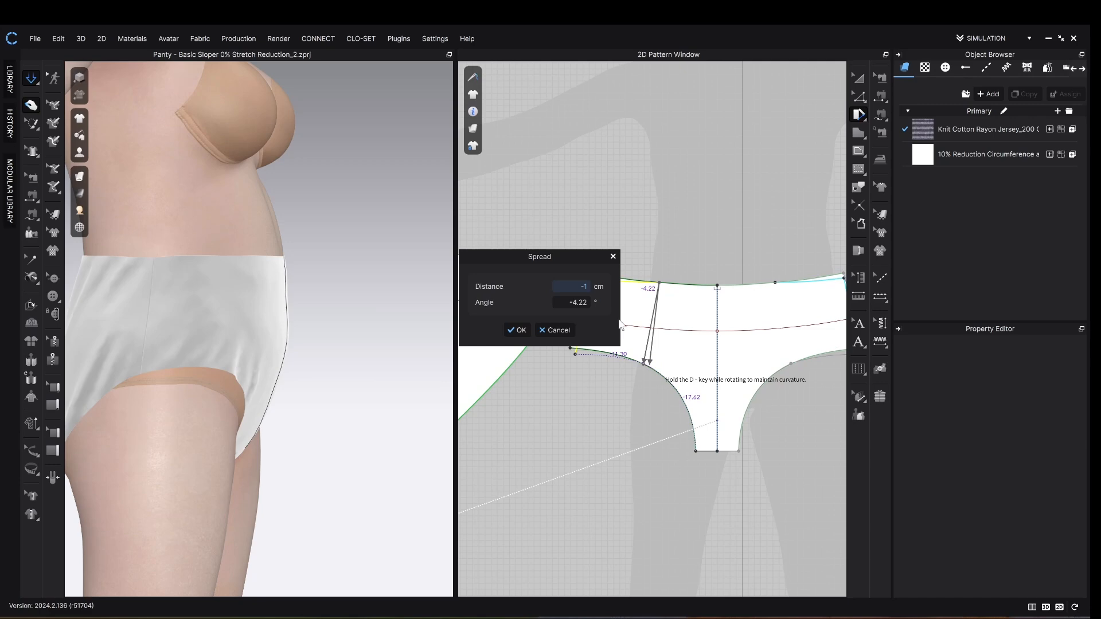
left_click(517, 330)
- Remove the slash point from the front panel's waistline and reshape the waistline into one smooth curve
scroll(739, 212, "up", 3)
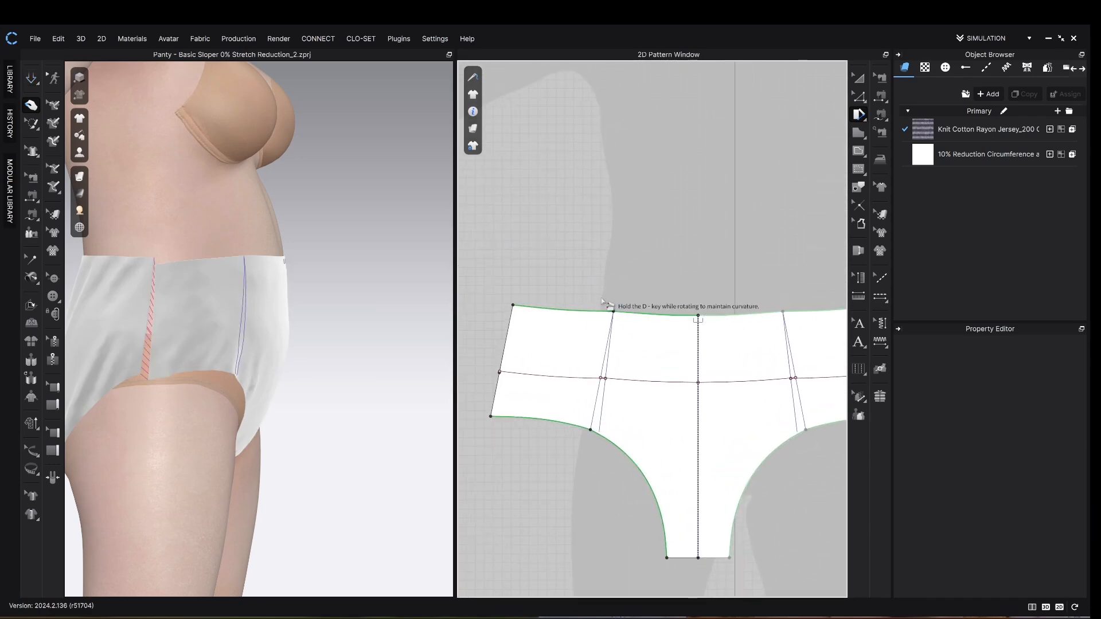
key("z")
left_click(613, 311)
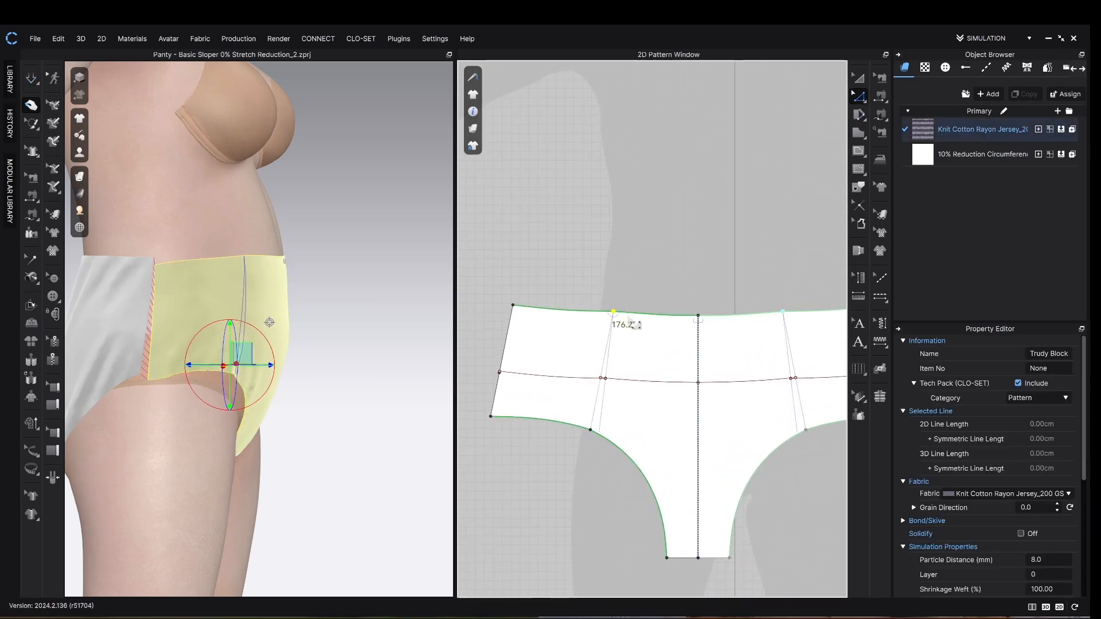
left_click(630, 322)
scroll(630, 321, "up", 1)
key("c")
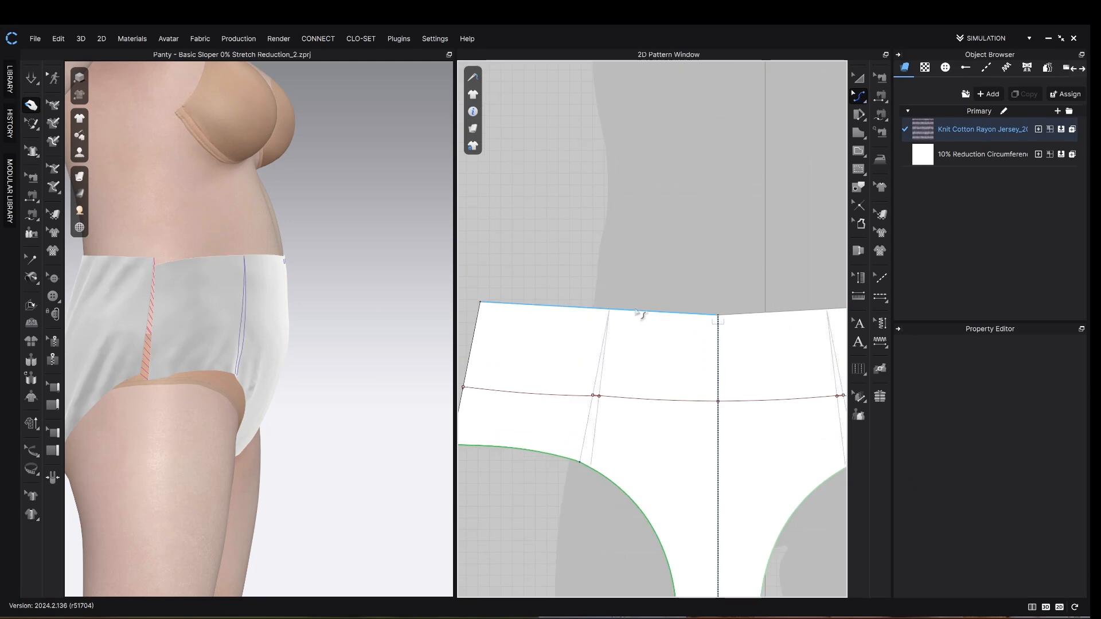
left_click(630, 313)
left_click(654, 290)
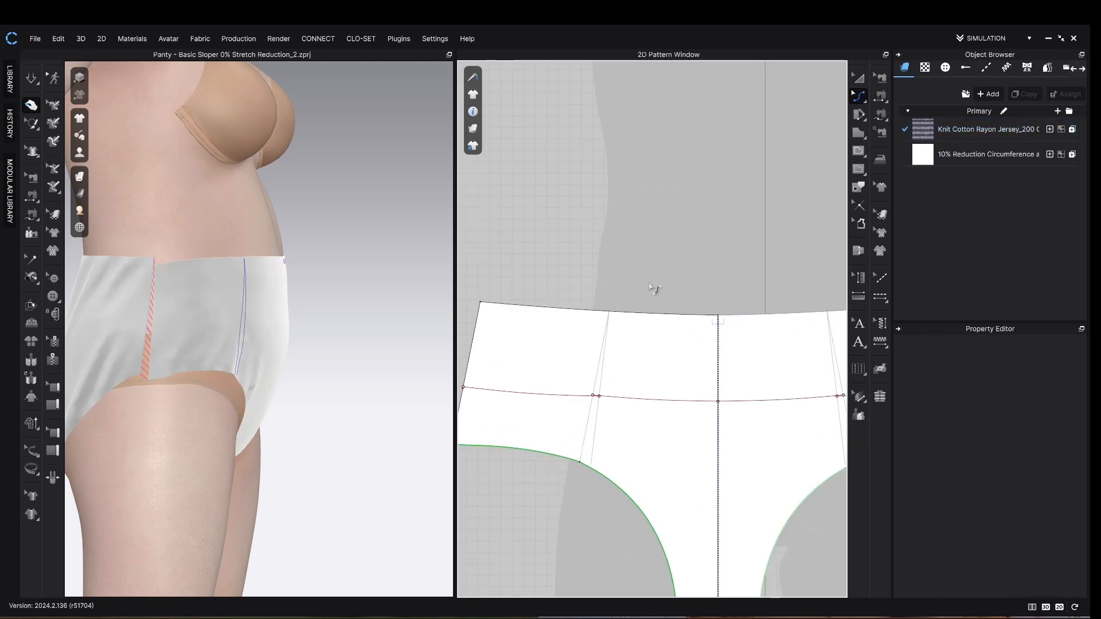
scroll(653, 290, "down", 3)
scroll(588, 347, "down", 1)
middle_click_drag(573, 379, 619, 367)
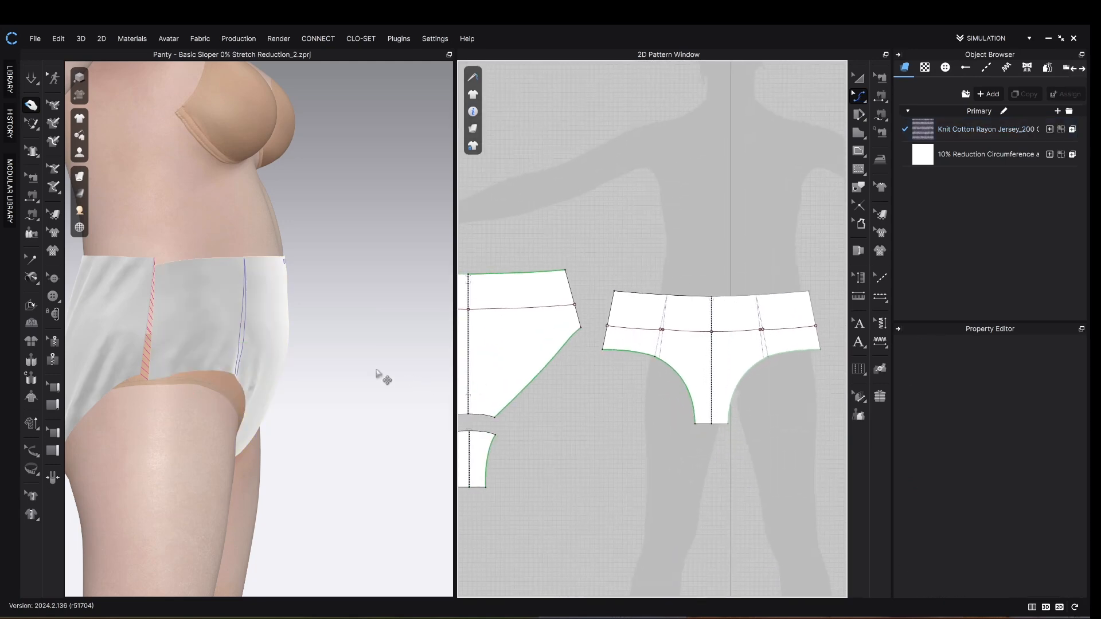
- Simulate the adjusted garment and pull the front panel into place on the avatar
middle_click_drag(331, 365, 403, 342)
key("space")
left_click(257, 284)
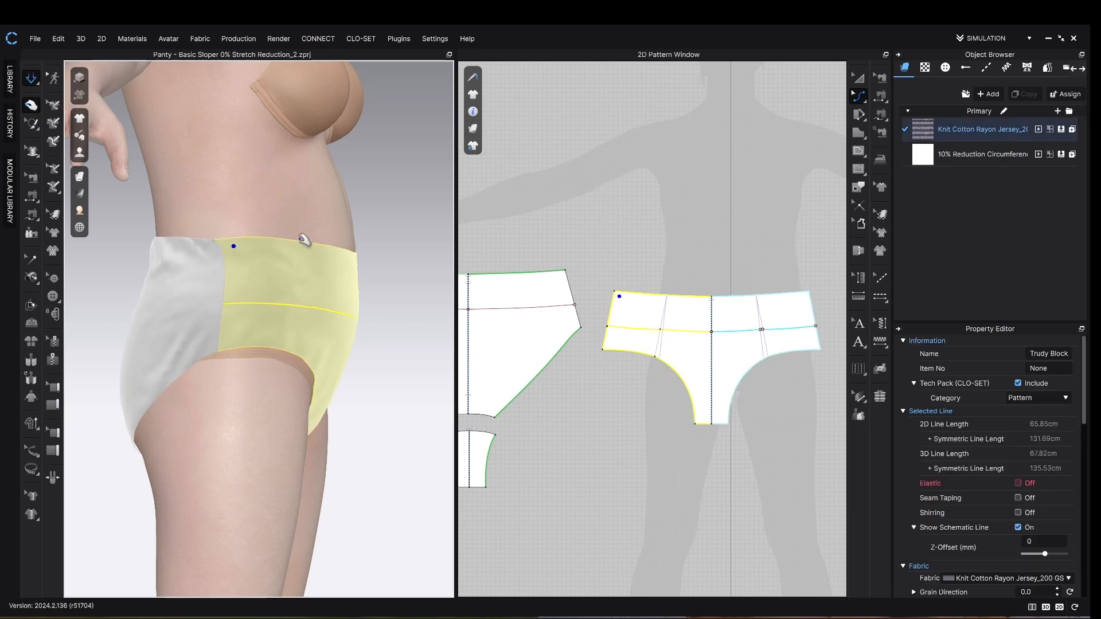
key("space")
left_click(676, 258)
scroll(673, 256, "down", 2)
scroll(673, 256, "up", 2)
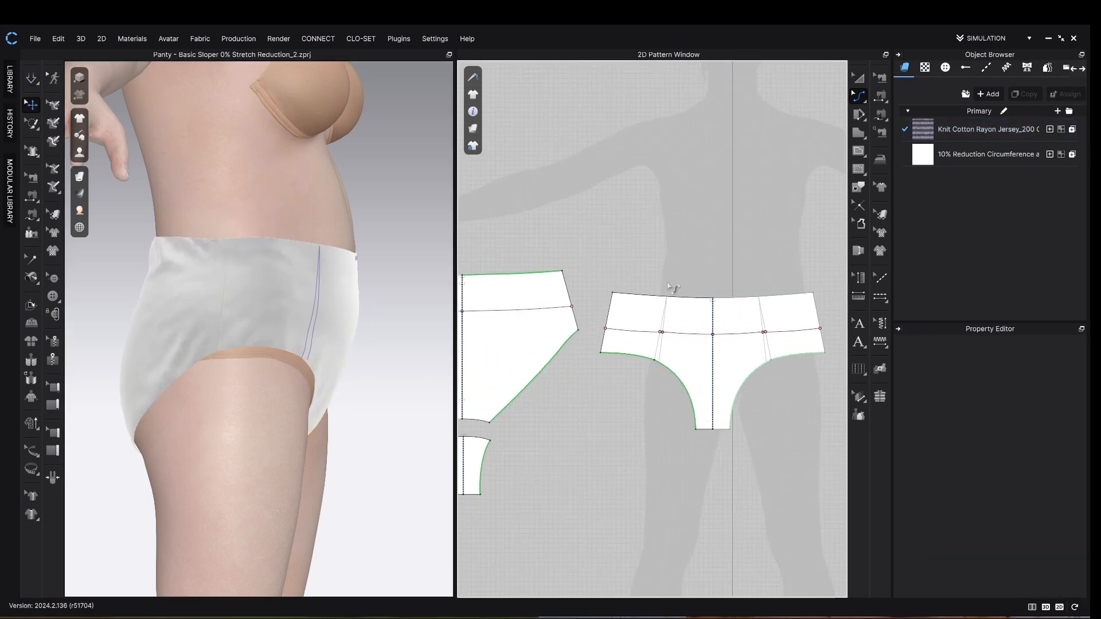
- Turn on elastic for the front panel's waistline with strength 3 and ratio 97, and view the garment from the front
left_click(664, 297)
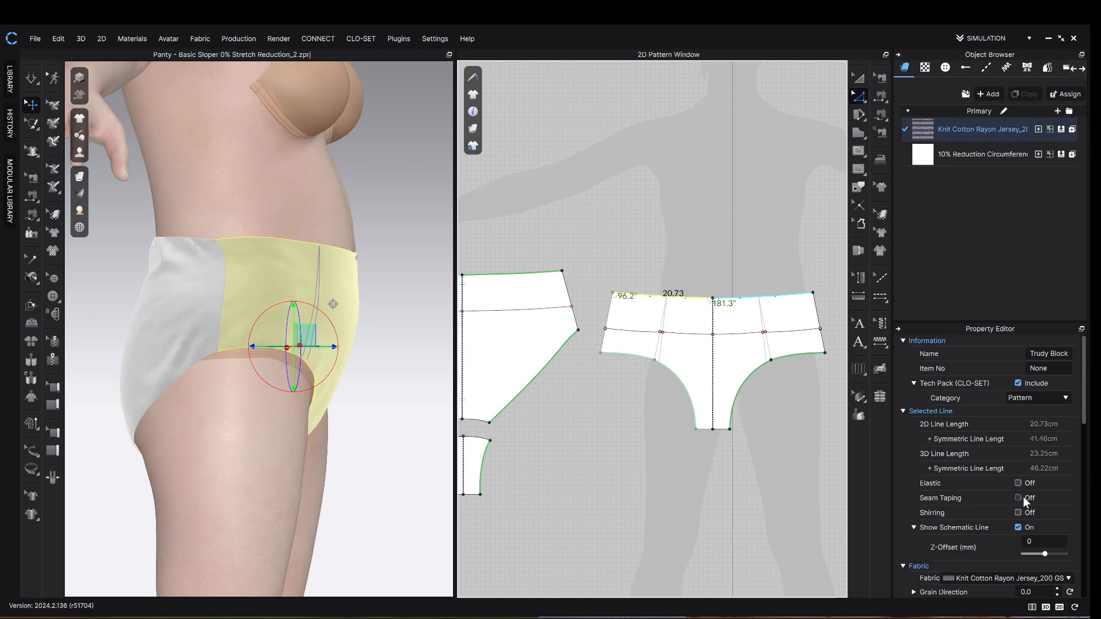
left_click(1018, 483)
left_click(1051, 497)
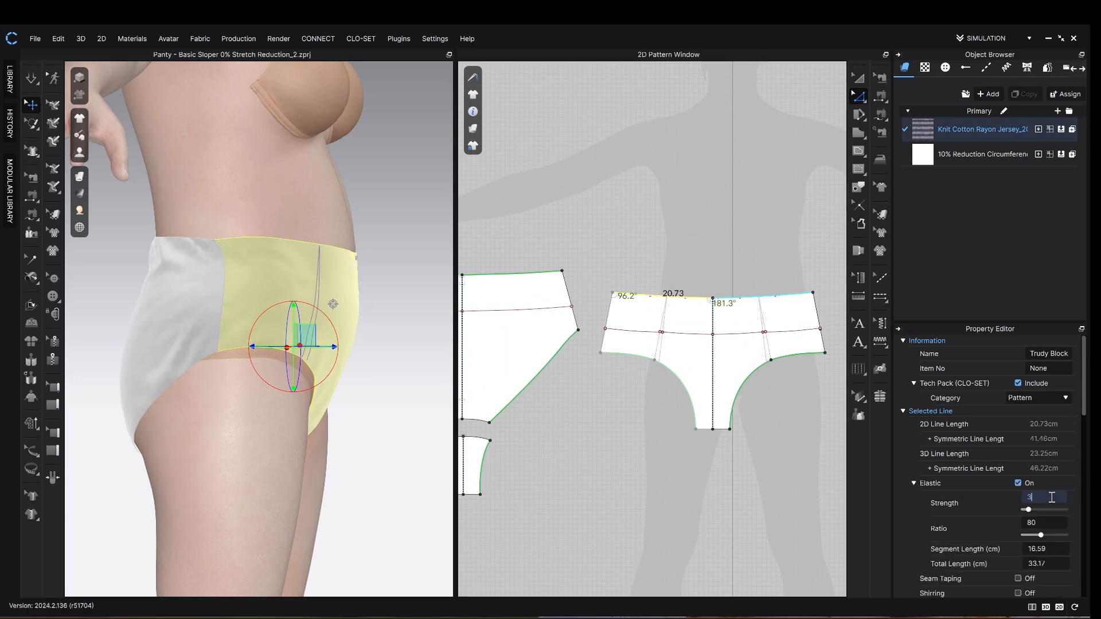
type("3")
left_click(1042, 523)
key("Return")
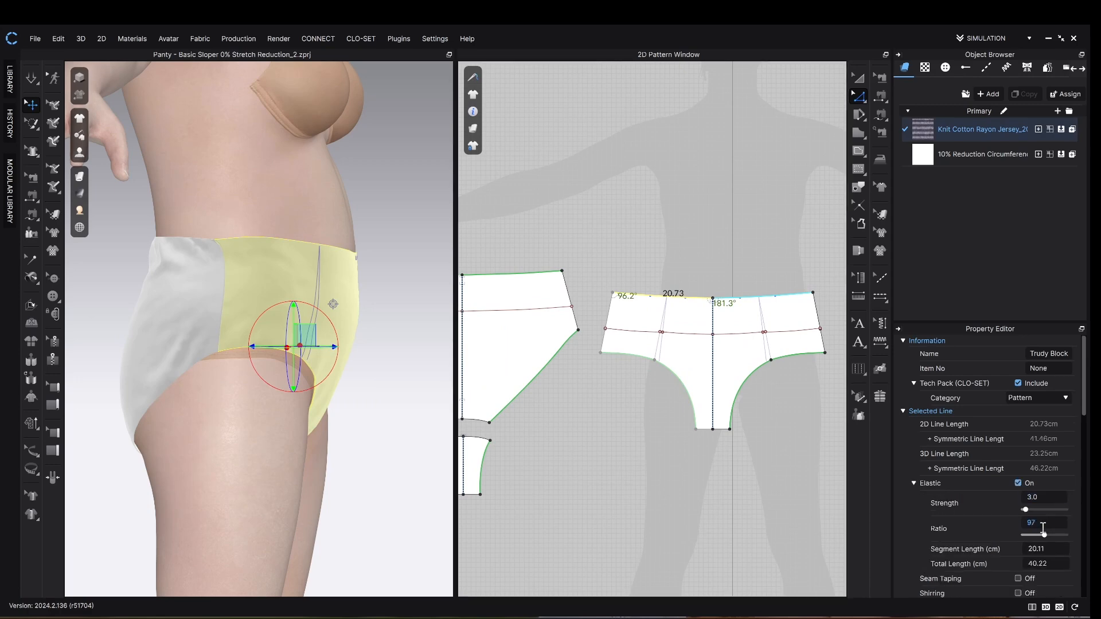
left_click_drag(278, 251, 244, 230)
scroll(264, 246, "up", 1)
key("2")
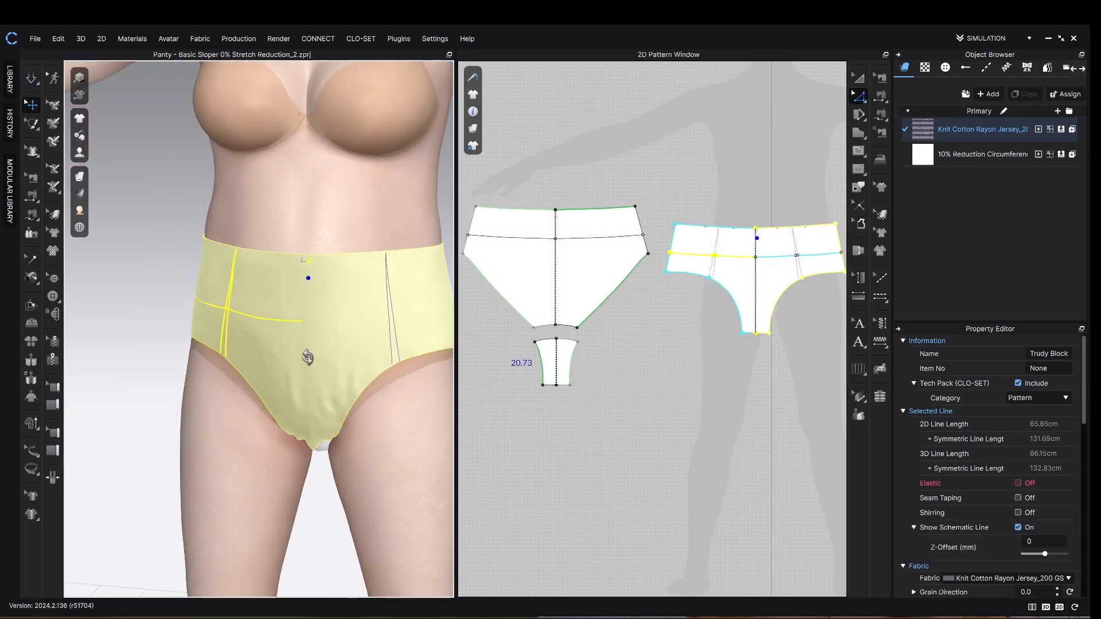
- Convert the slash point on the front panel's leg opening to a curve point
right_click(709, 278)
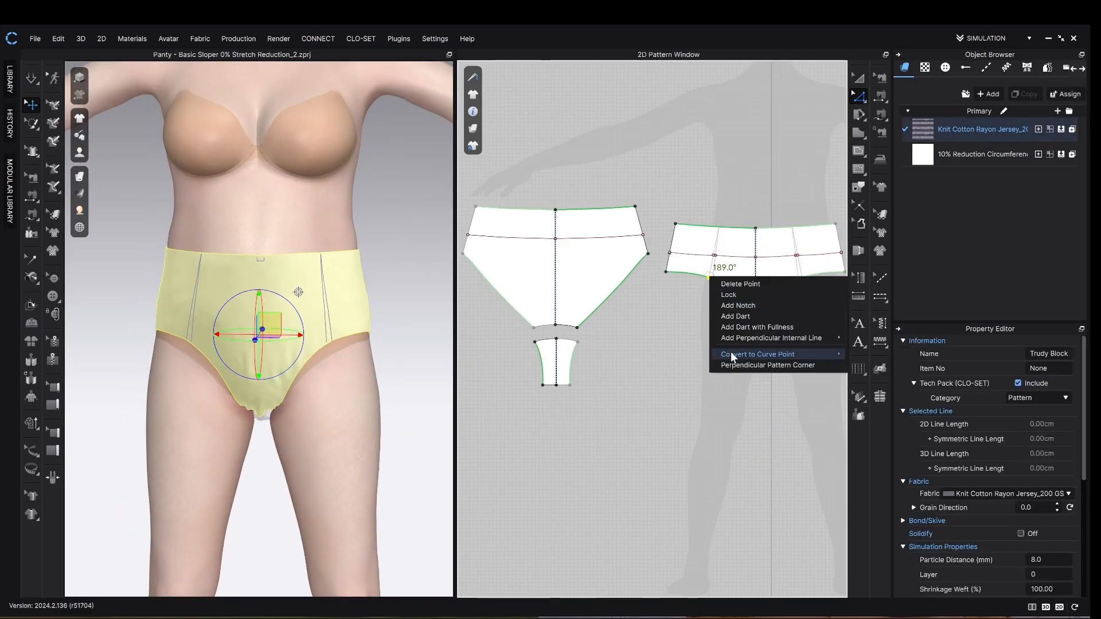
mouse_move(733, 356)
left_click(863, 356)
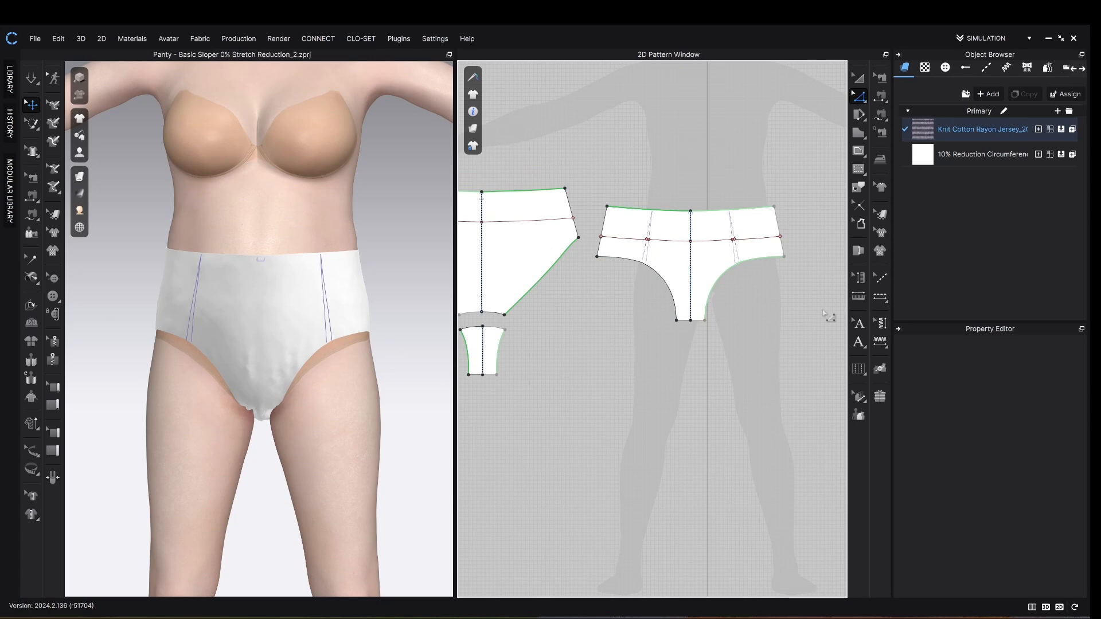
- Delete the horizontal internal lines, leftover slash lines and center-line symbols from the pattern pieces
scroll(619, 275, "up", 5)
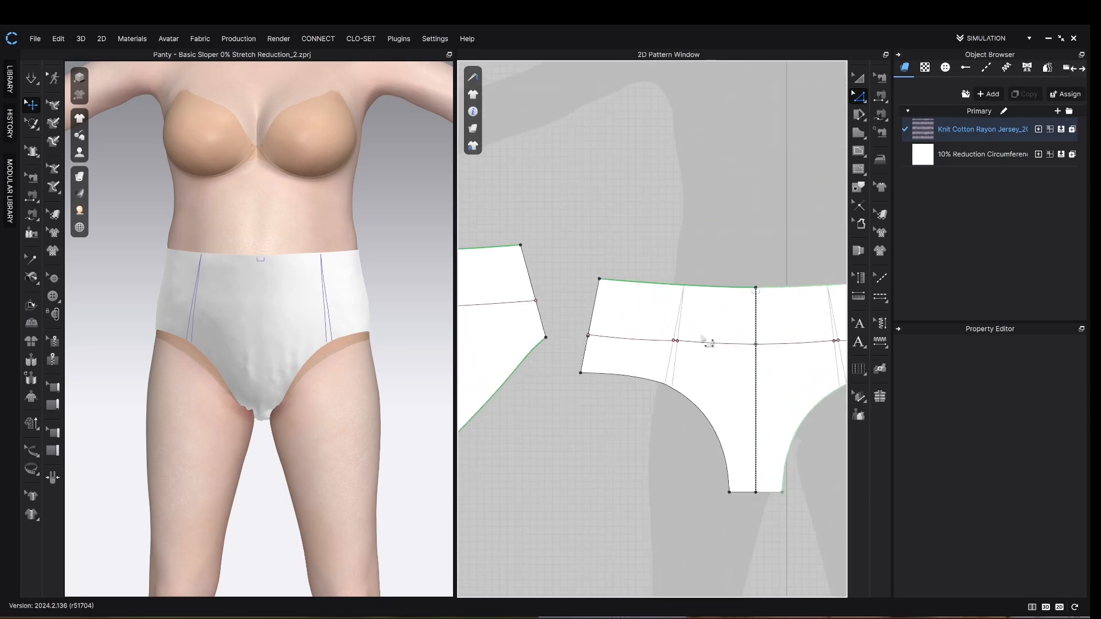
left_click(698, 344)
key("Delete")
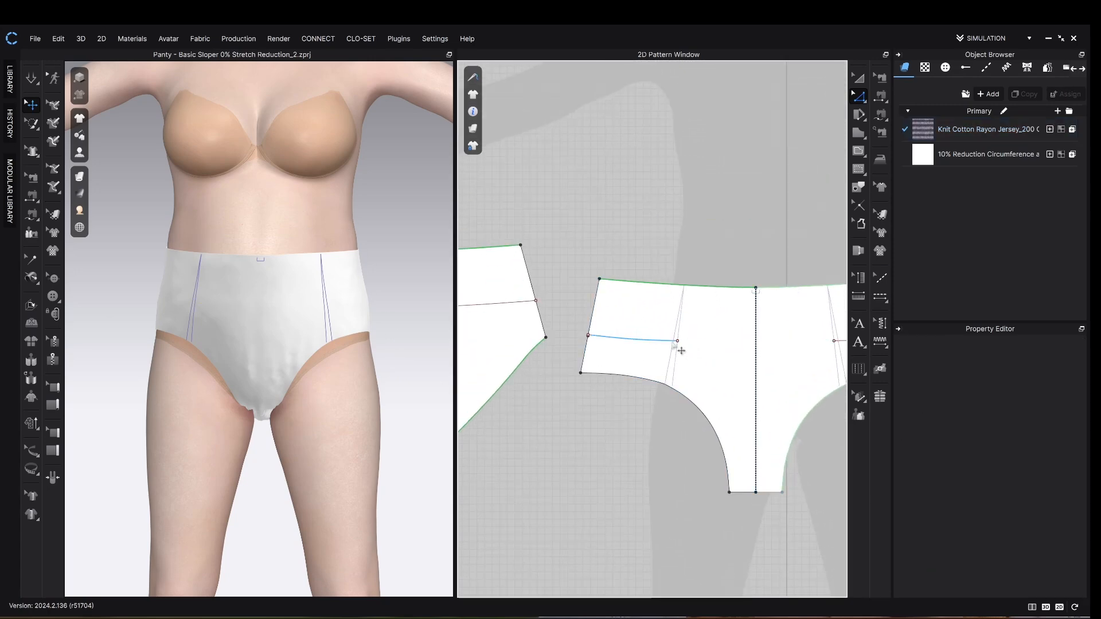
left_click(675, 341)
key("Delete")
left_click_drag(508, 378, 519, 389)
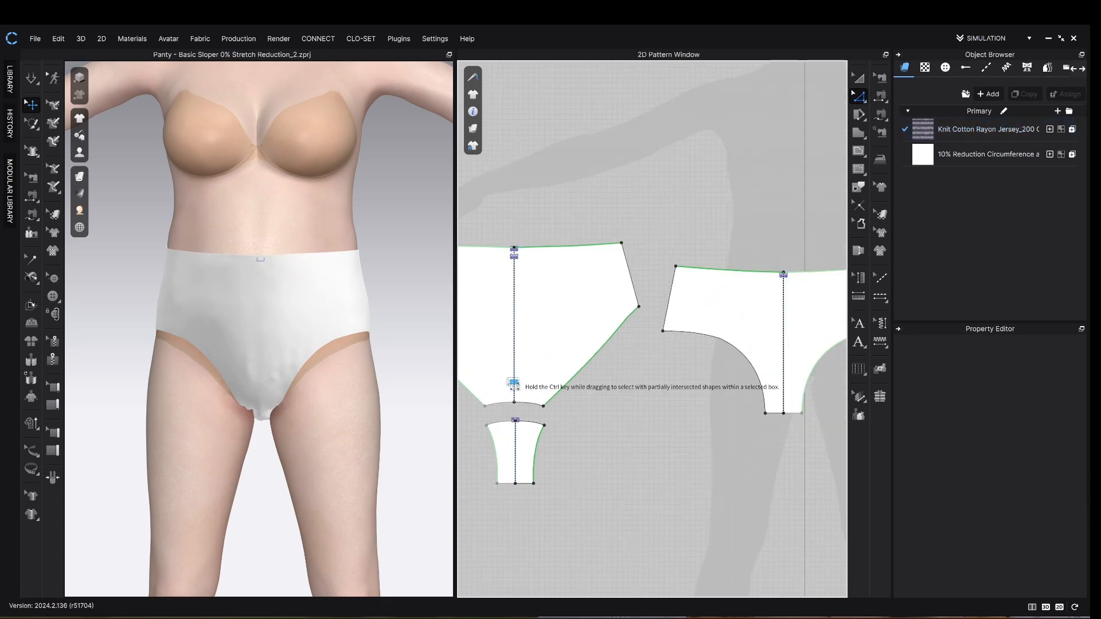
scroll(630, 378, "down", 4)
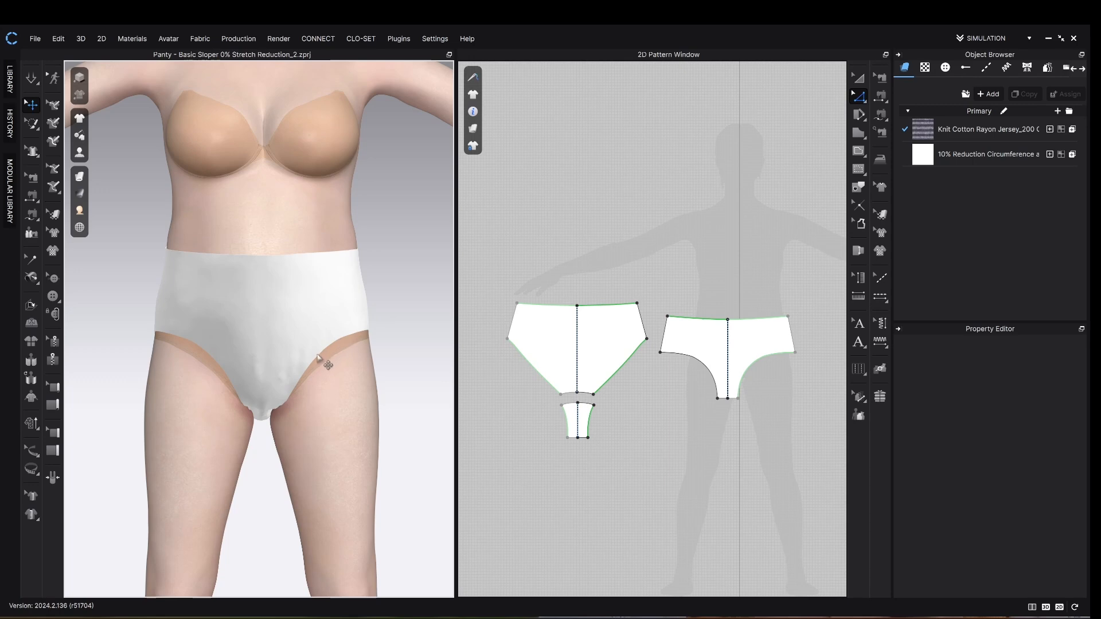
- Smooth the curve of the front panel's leg opening and turn its elastic back on
scroll(646, 375, "up", 5)
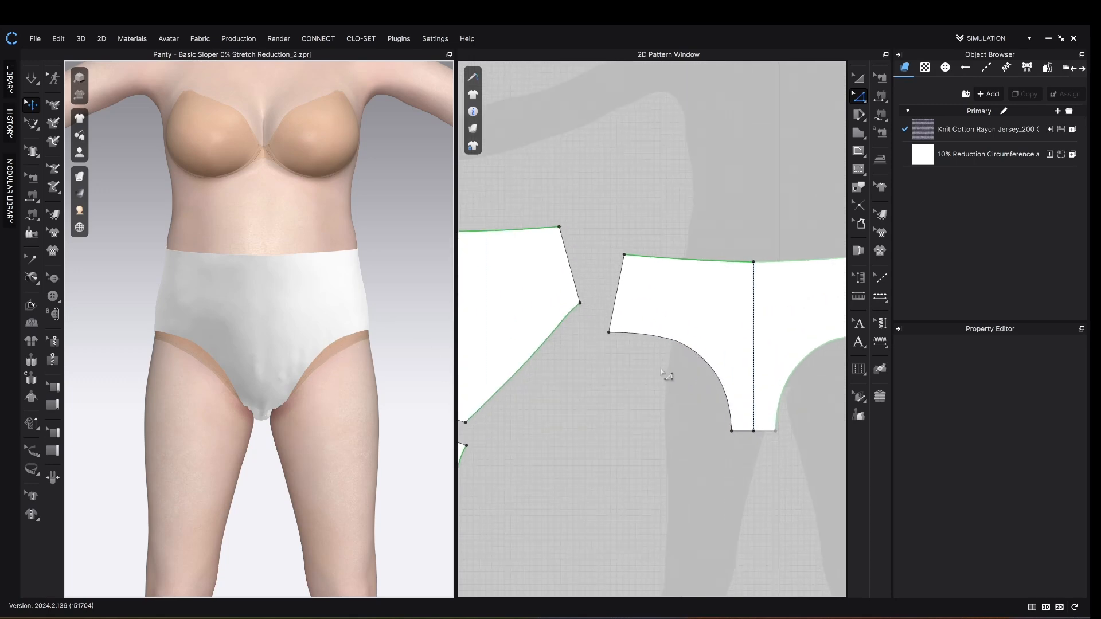
scroll(668, 369, "up", 2)
right_click(637, 313)
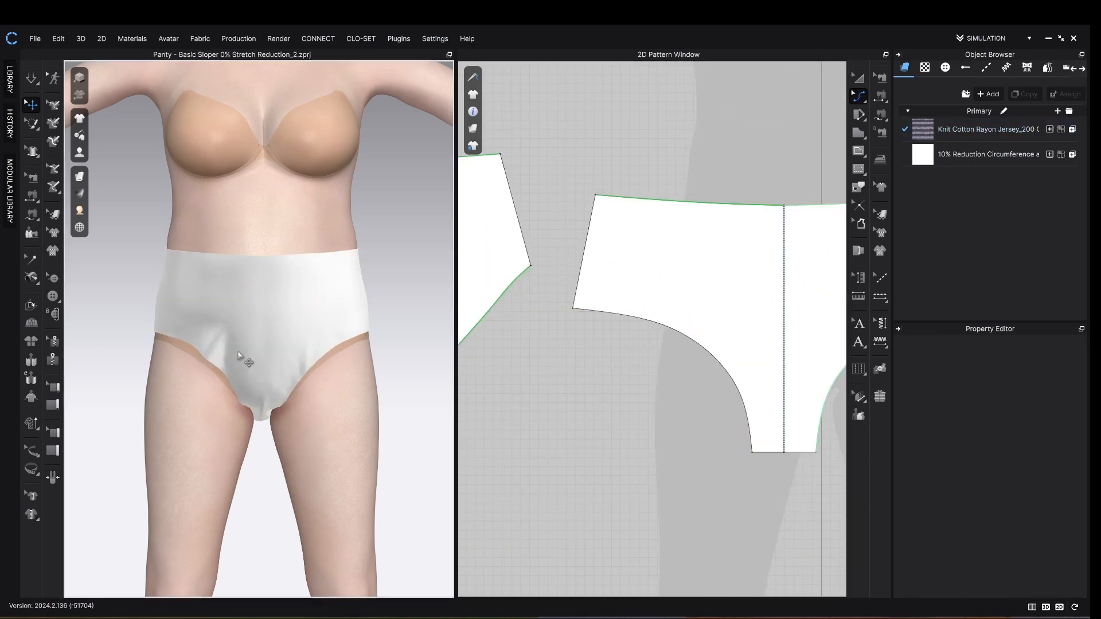
left_click(654, 344)
left_click(1018, 483)
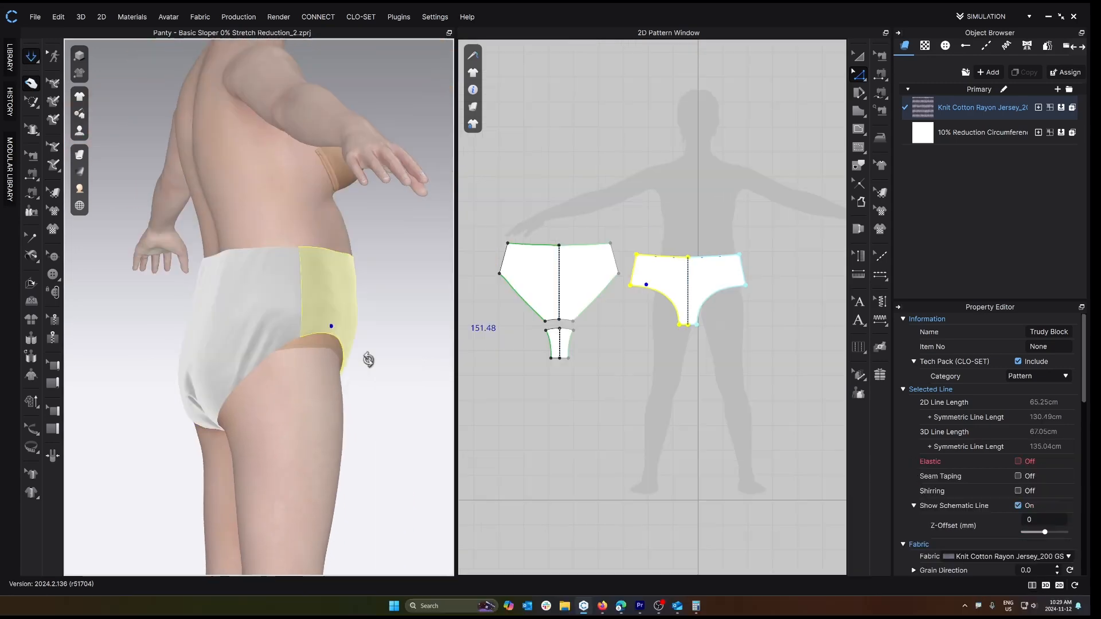
- Pull the back panel's leg openings and the front panel into place on the simulated avatar
right_click_drag(369, 359, 295, 290)
left_click(304, 351)
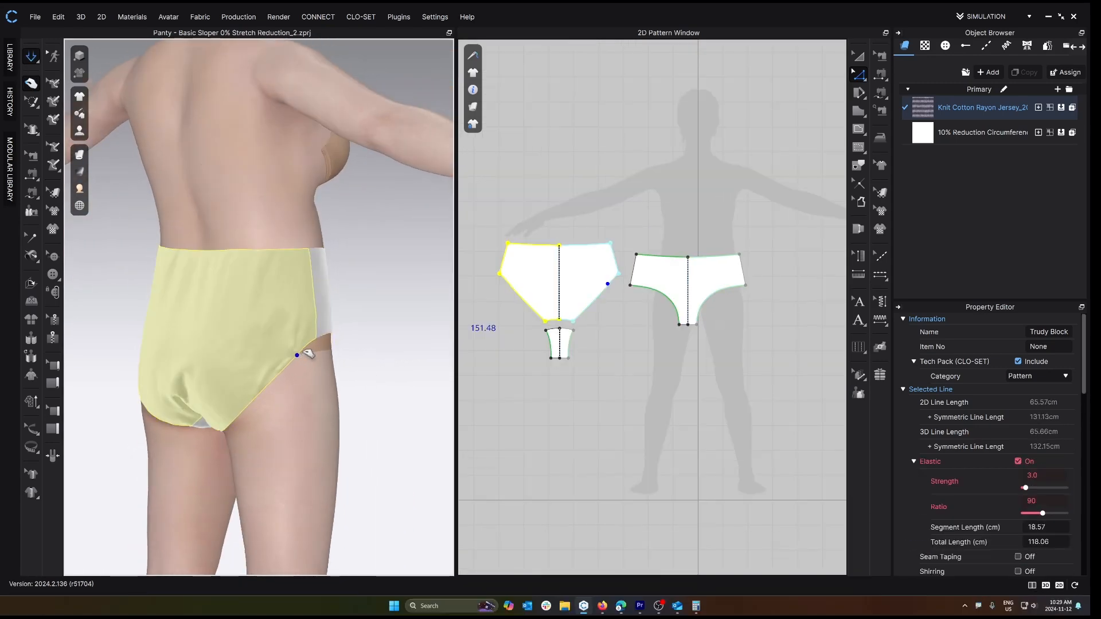
right_click_drag(265, 394, 371, 400)
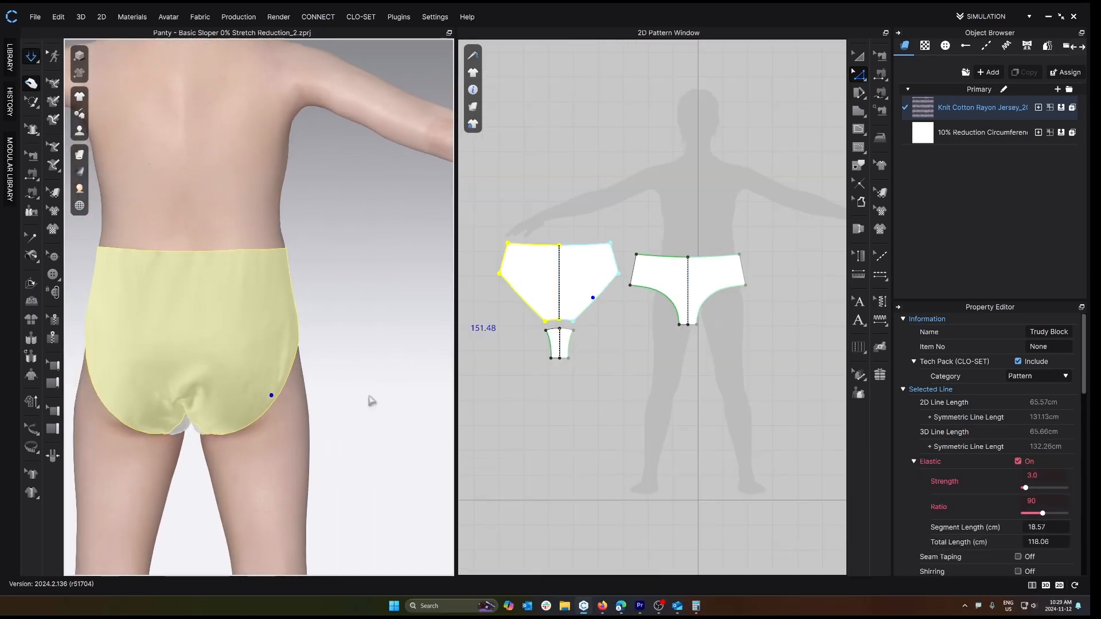
left_click(94, 428)
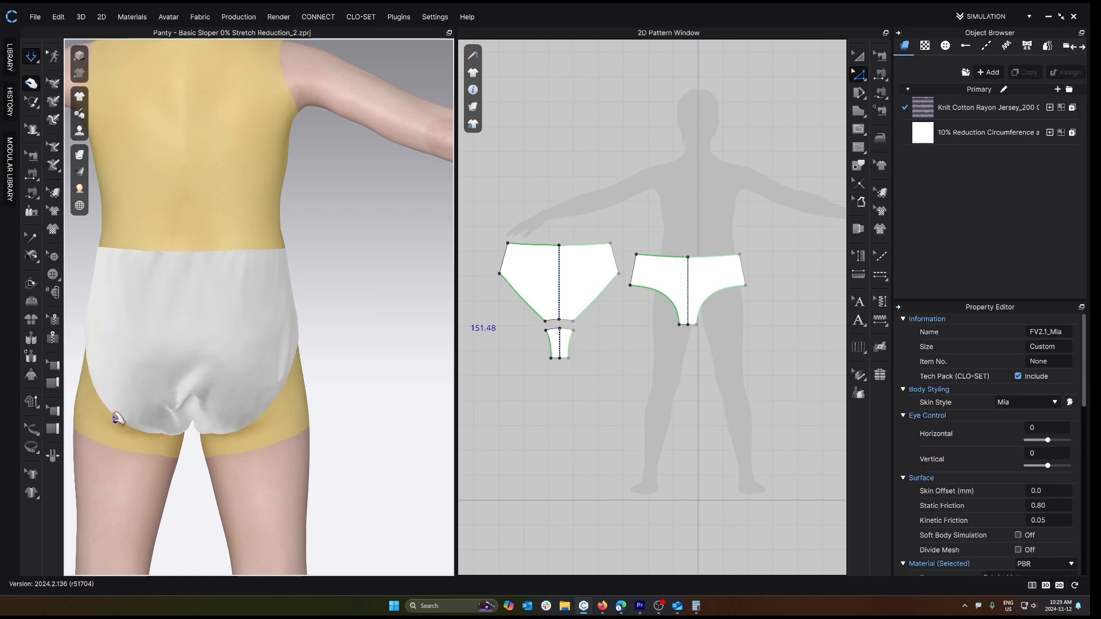
mouse_move(117, 417)
left_mouse_down()
mouse_move(92, 418)
mouse_move(122, 409)
left_mouse_up()
right_click_drag(187, 398, 321, 317)
left_click(314, 319)
left_click(166, 320)
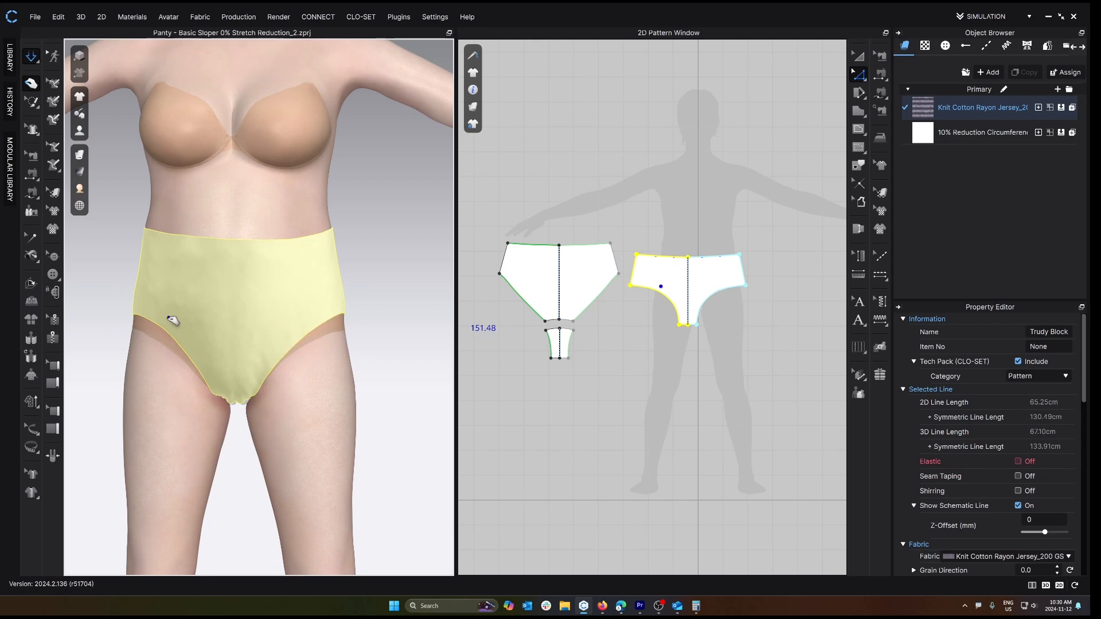
left_click(254, 245)
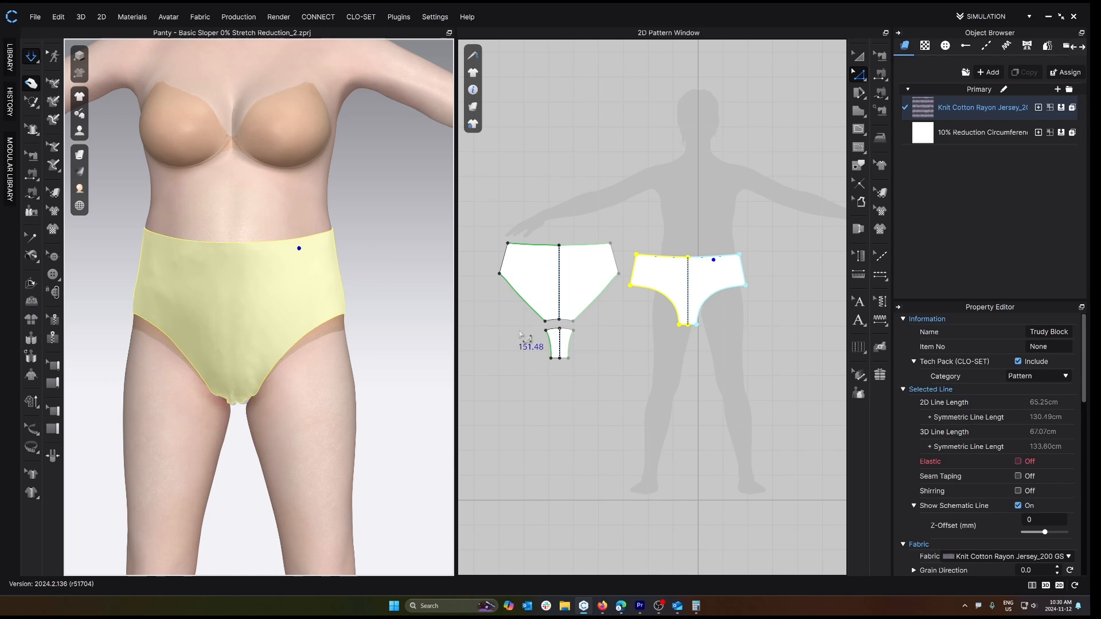
- Draw a Fullness (Line) slash on the back panel from the waistline beside the center down to the leg opening
scroll(700, 254, "up", 3)
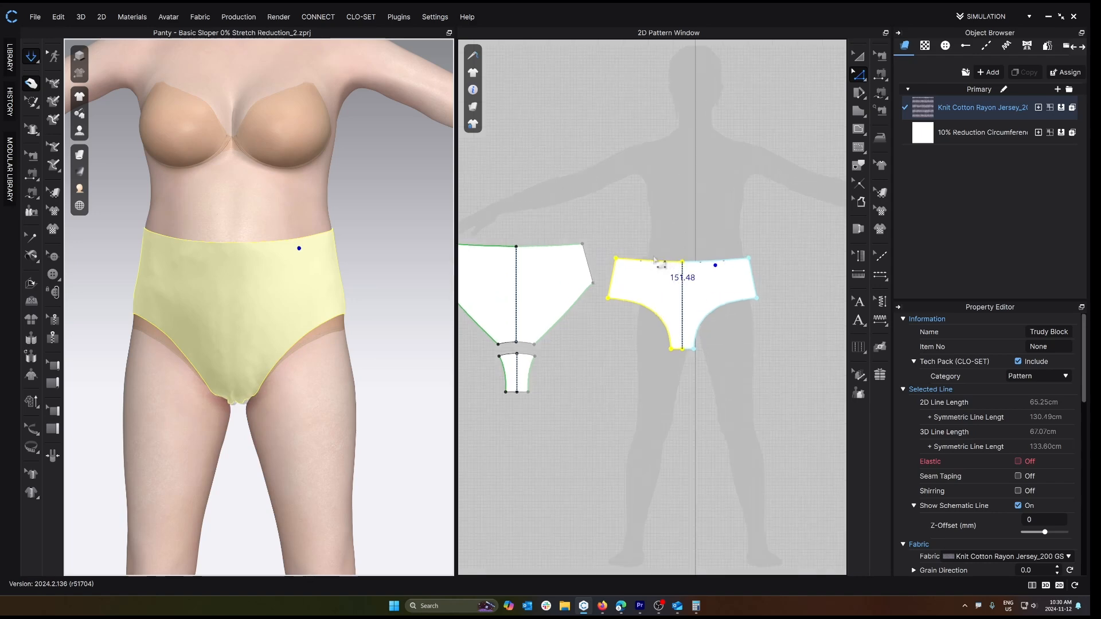
middle_click_drag(540, 274, 626, 260)
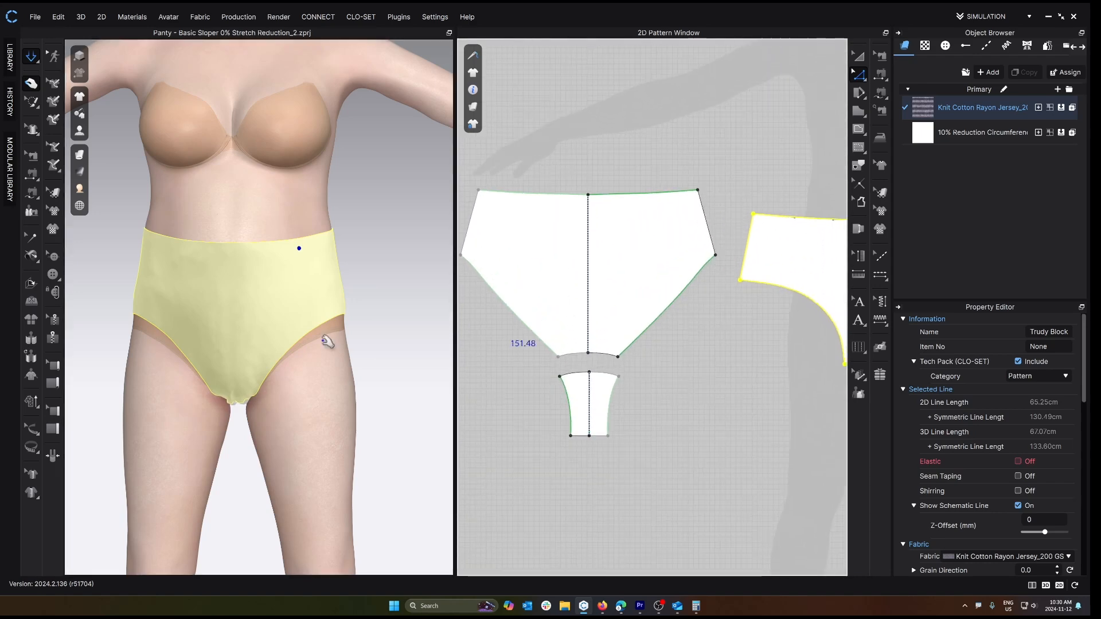
right_click_drag(327, 338, 363, 373)
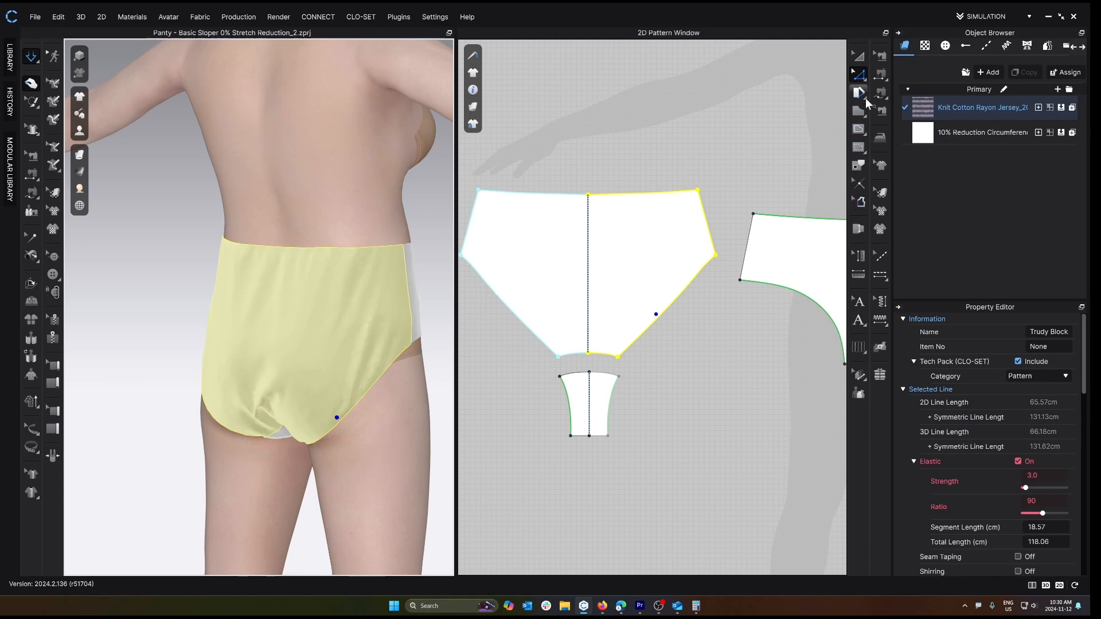
mouse_move(859, 96)
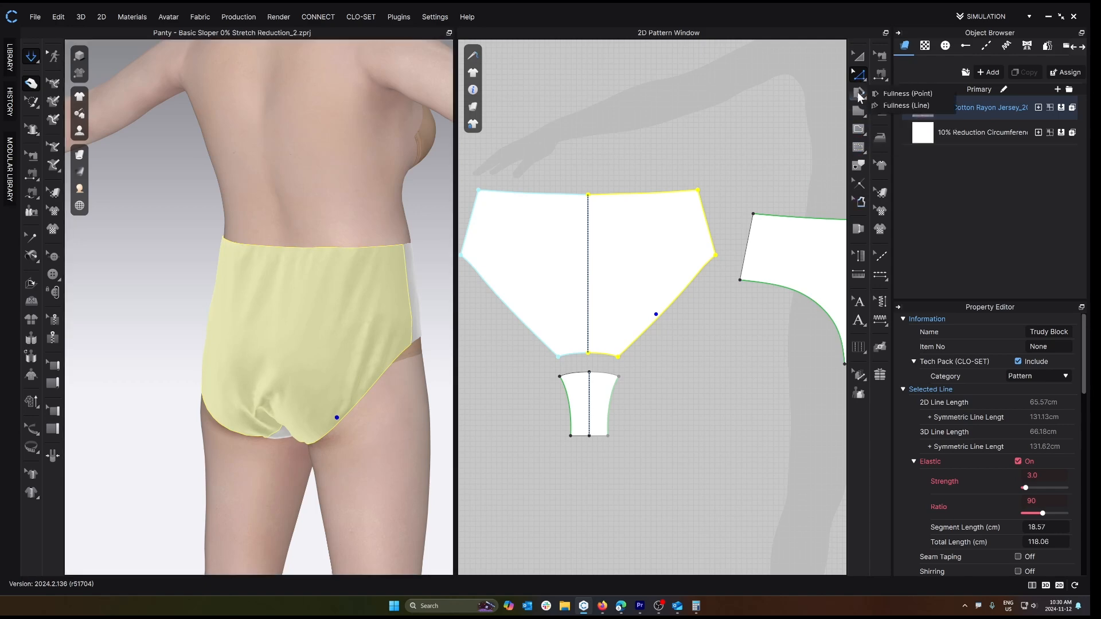
left_click(906, 105)
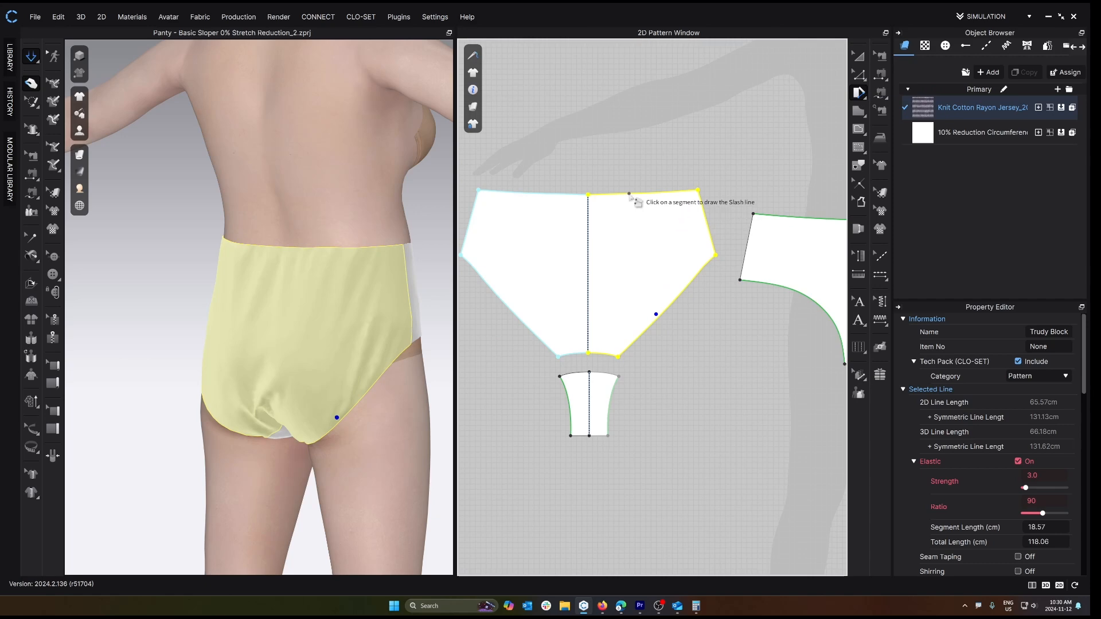
left_click(630, 195)
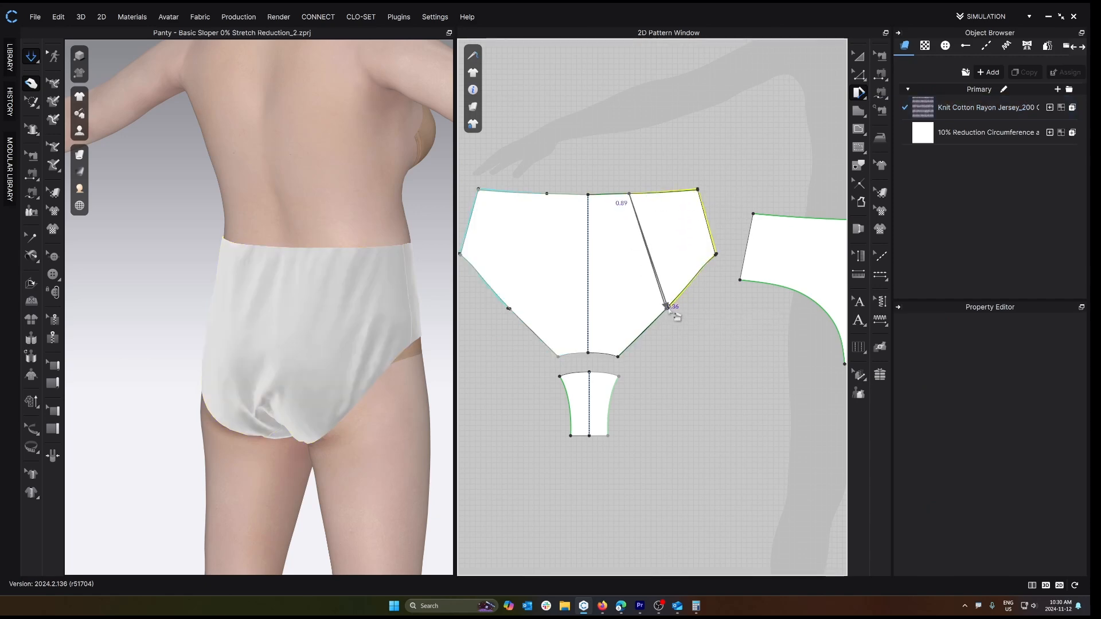
left_click(667, 307)
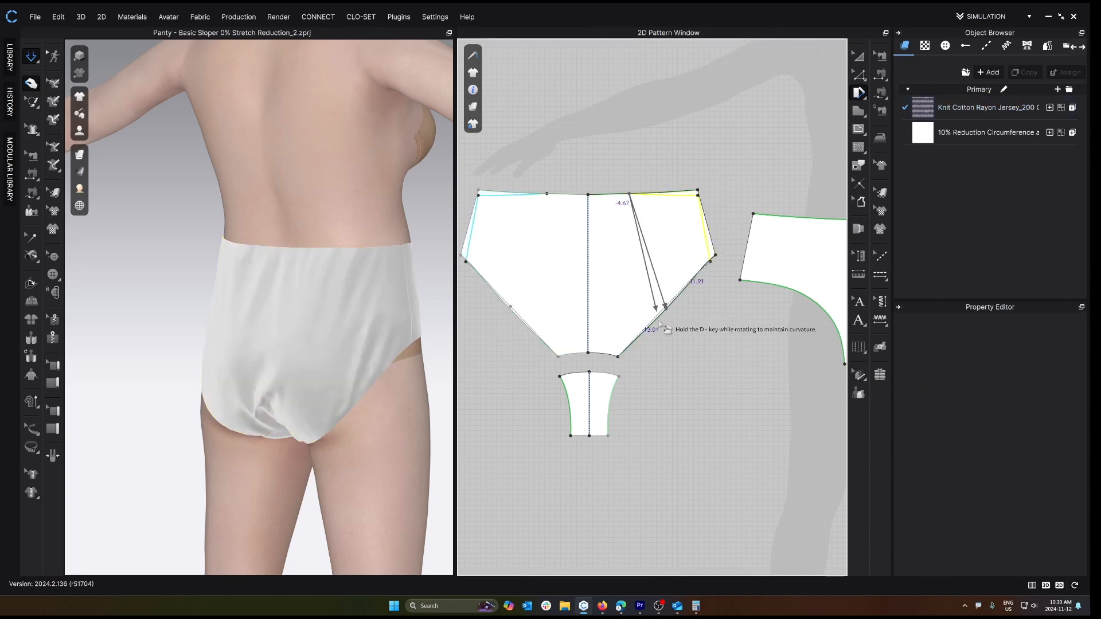
- Close the back panel's slash at the leg opening with a spread distance of -2 cm
left_click(662, 318)
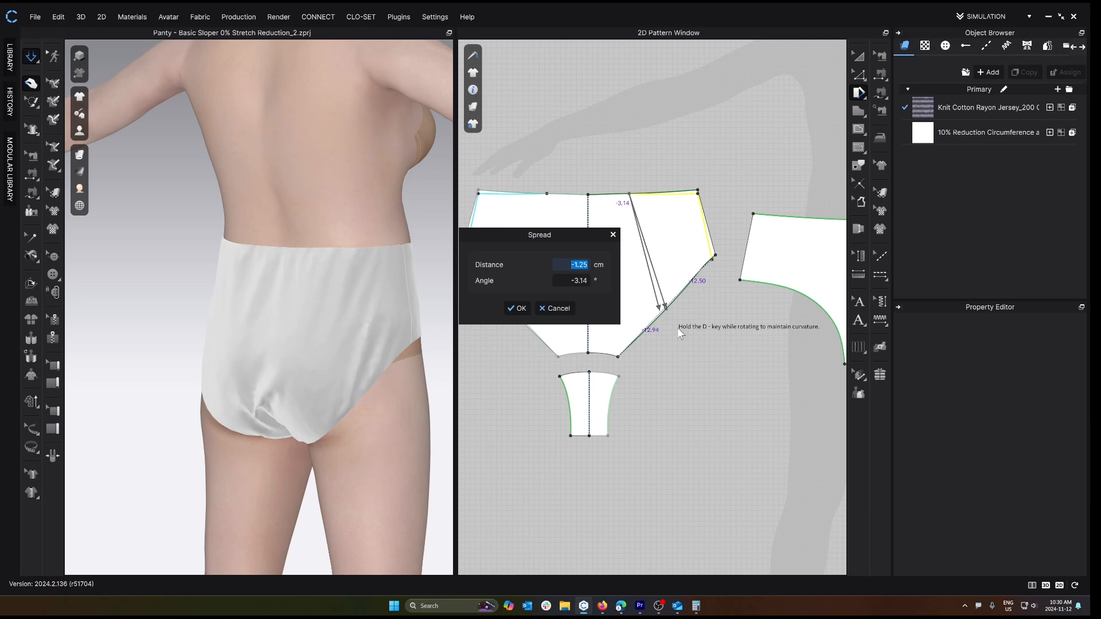
type("2")
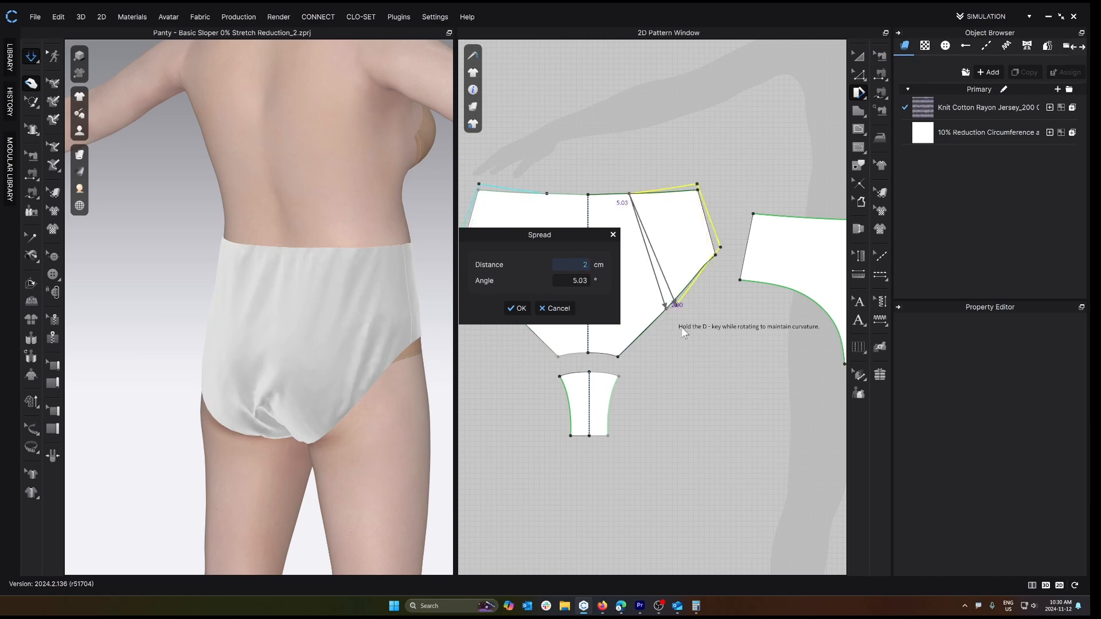
key("Home")
type("-")
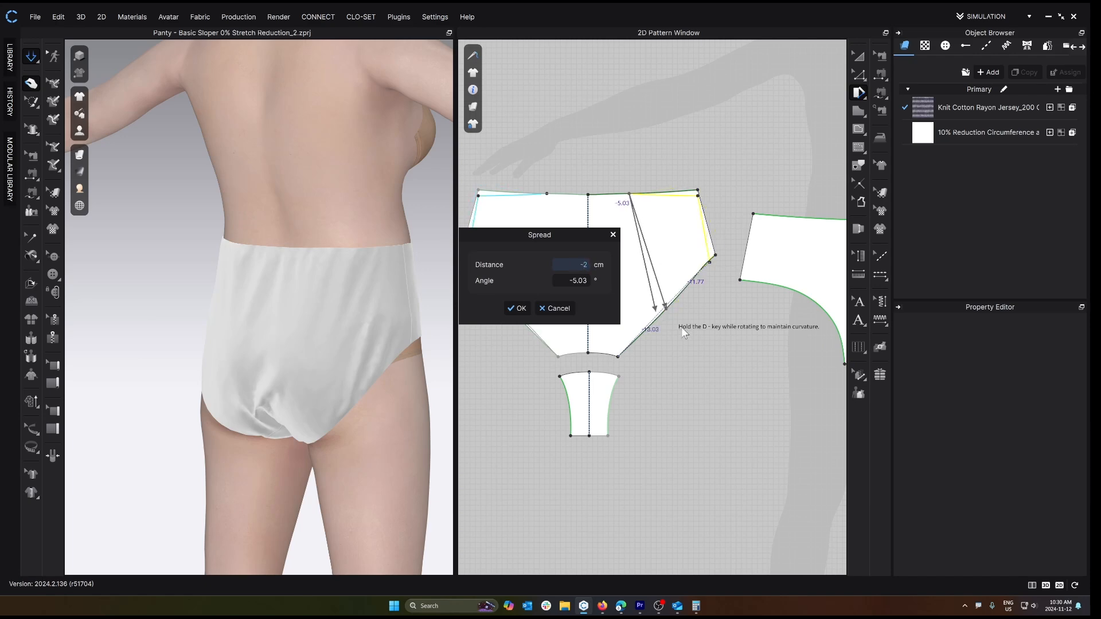
left_click(518, 308)
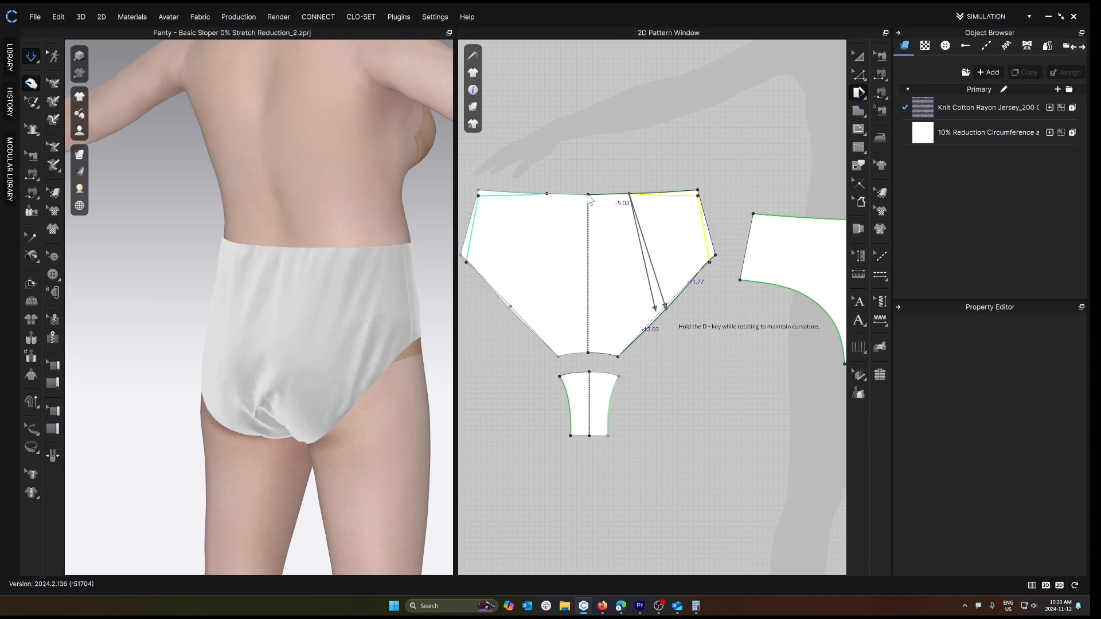
left_click(625, 181)
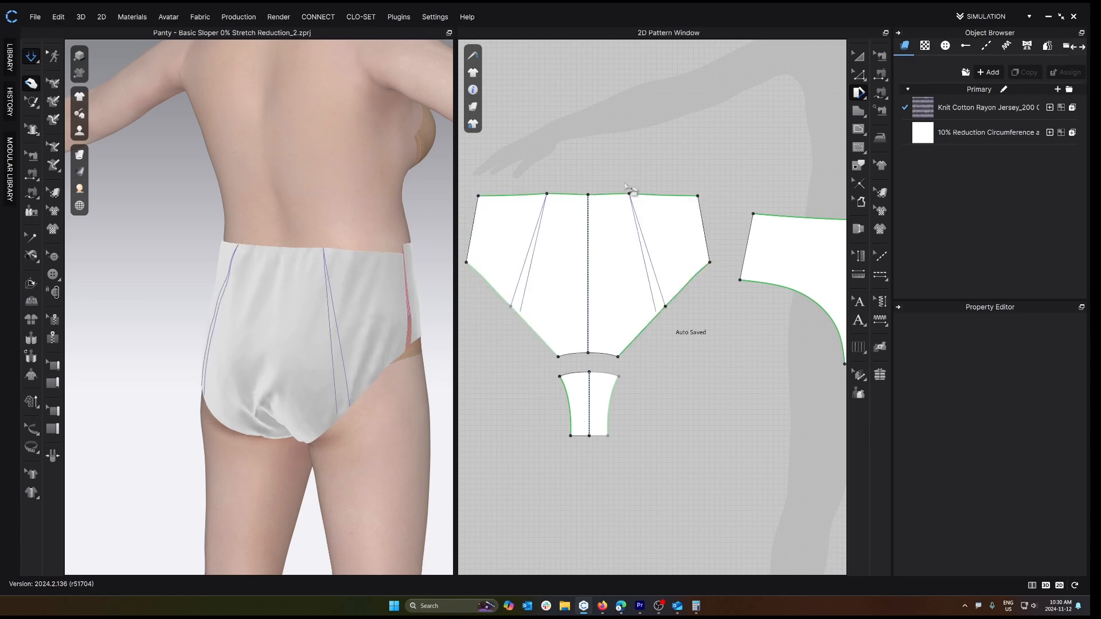
- Delete the slash point from the back panel's waistline and simulate the garment
scroll(625, 182, "up", 3)
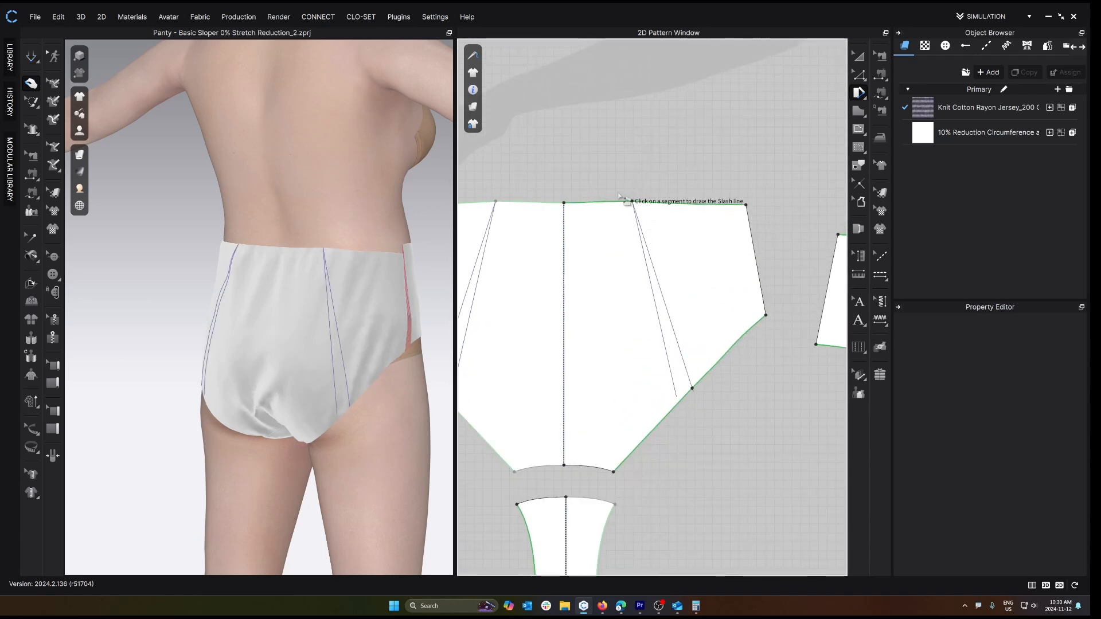
key("z")
left_click(632, 201)
key("Delete")
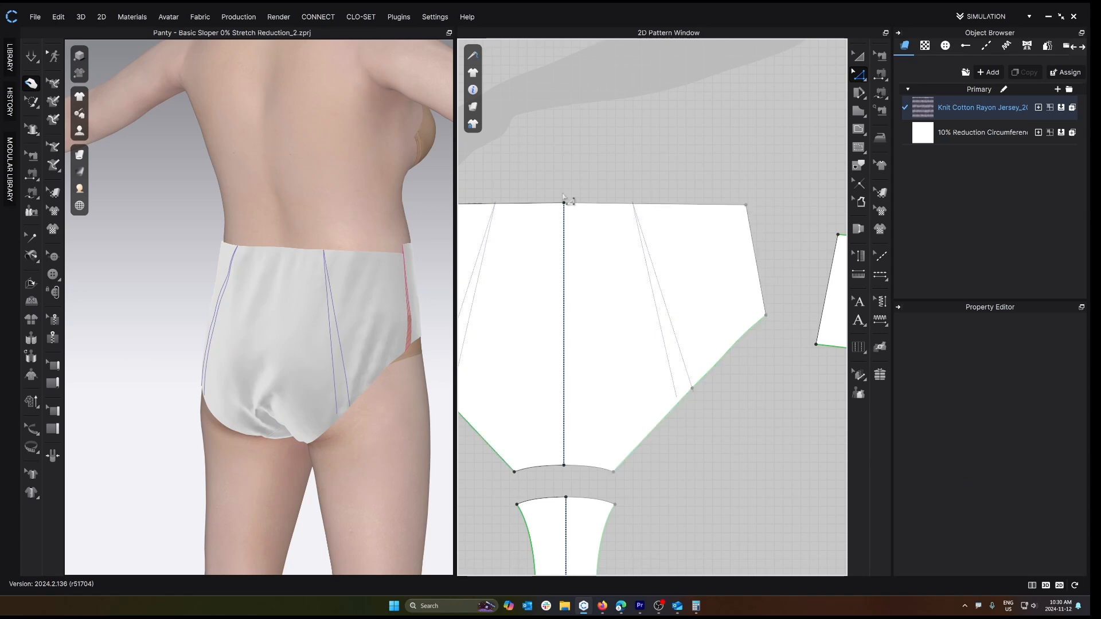
scroll(680, 149, "down", 2)
middle_click_drag(642, 261, 652, 288)
left_click_drag(400, 254, 382, 231)
key("space")
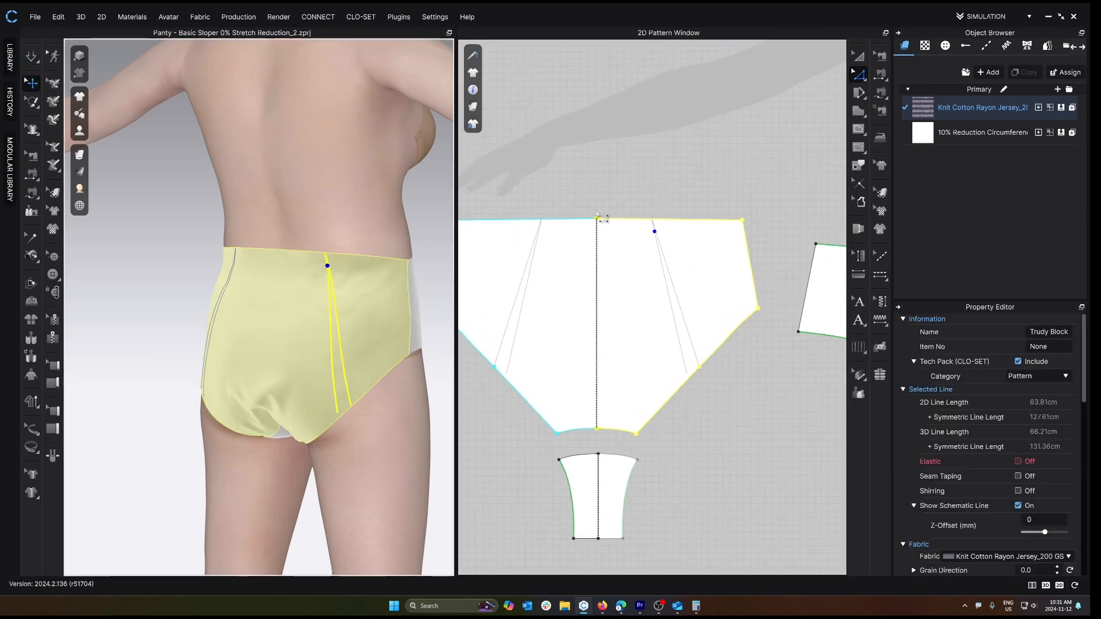
middle_click_drag(644, 222, 687, 203)
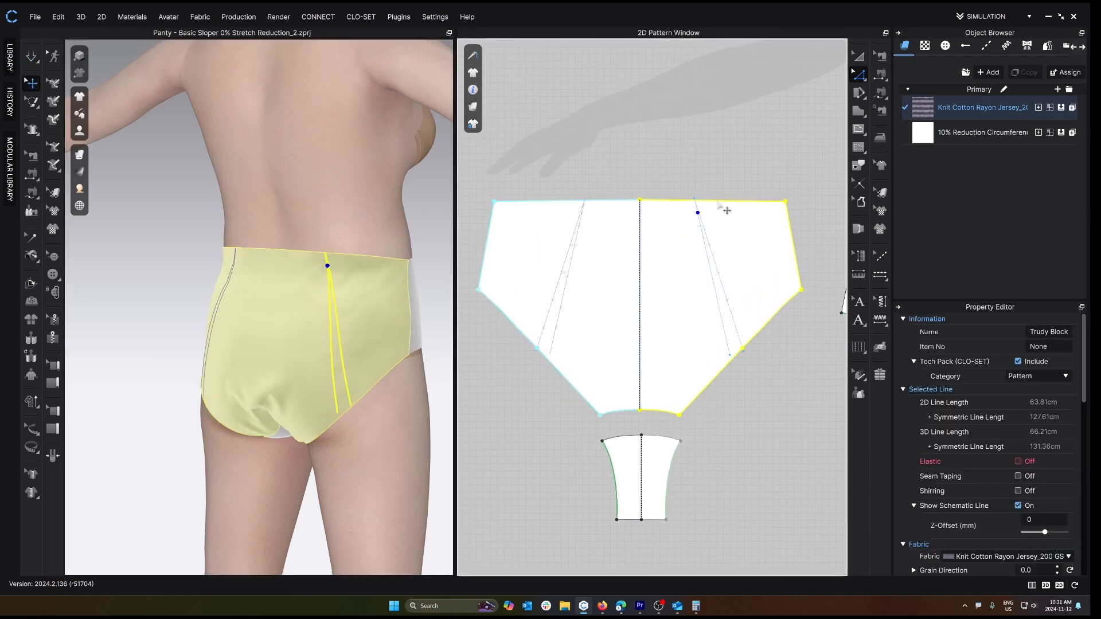
- Lower both end points of the back panel's center line by four nudge increments
left_click(603, 177)
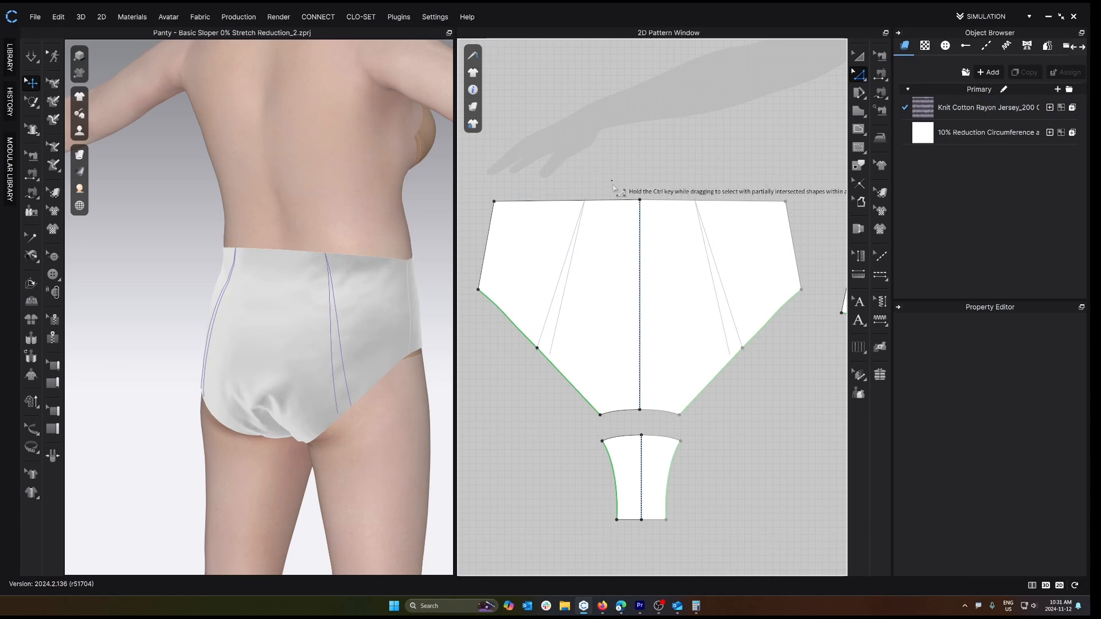
left_click_drag(613, 188, 679, 433)
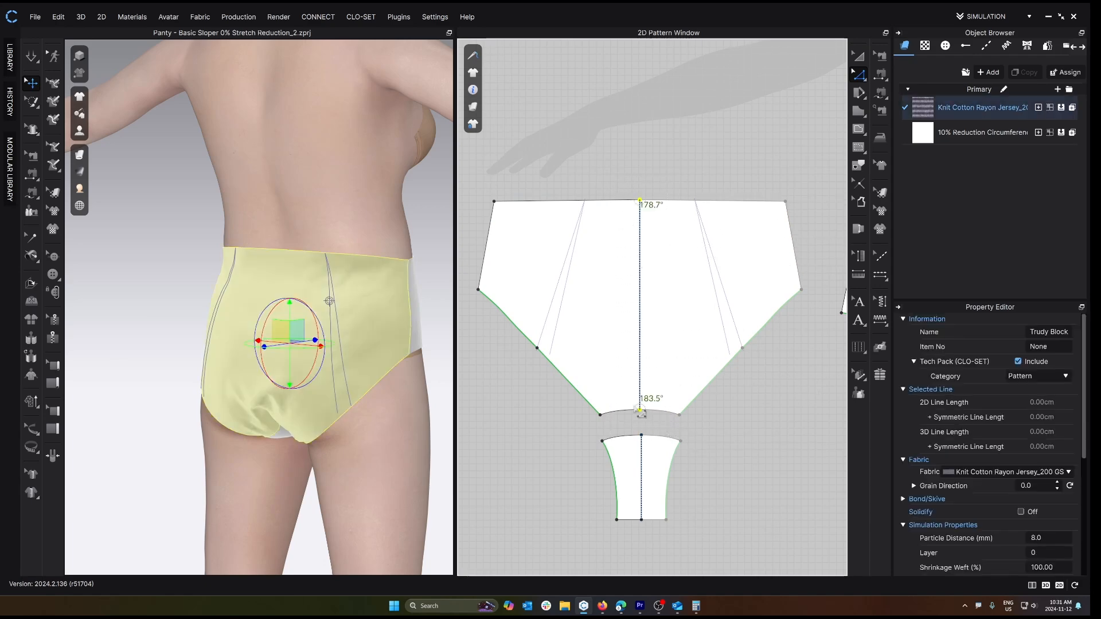
key("Down")
key("Down")
key("Down")
key("Down")
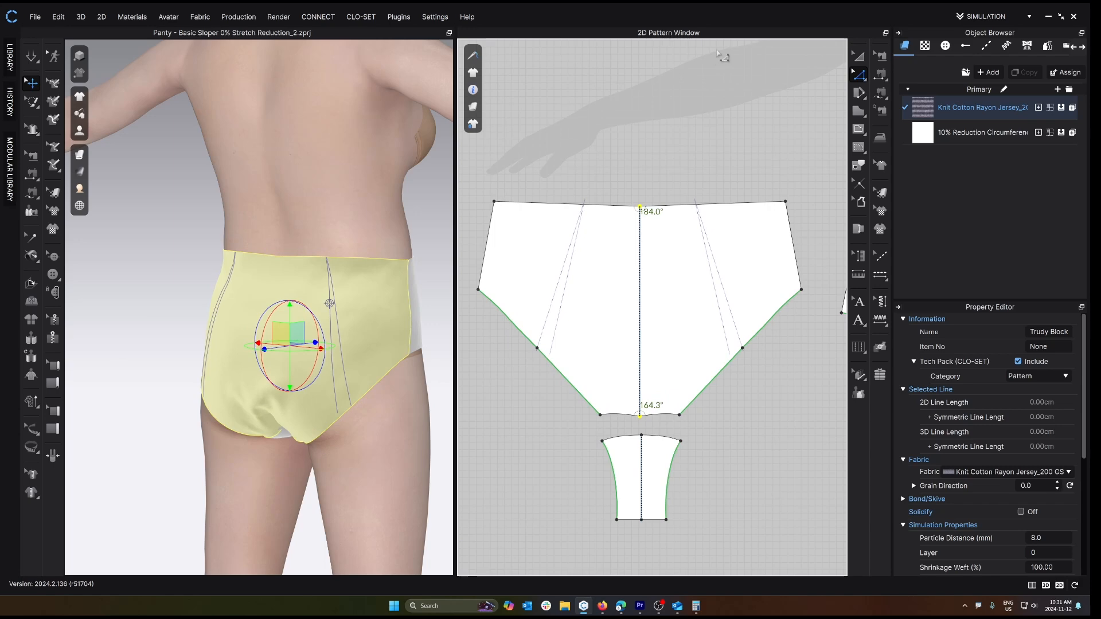
- Smooth the back panel's waistline into a gentle curve
scroll(693, 211, "up", 3)
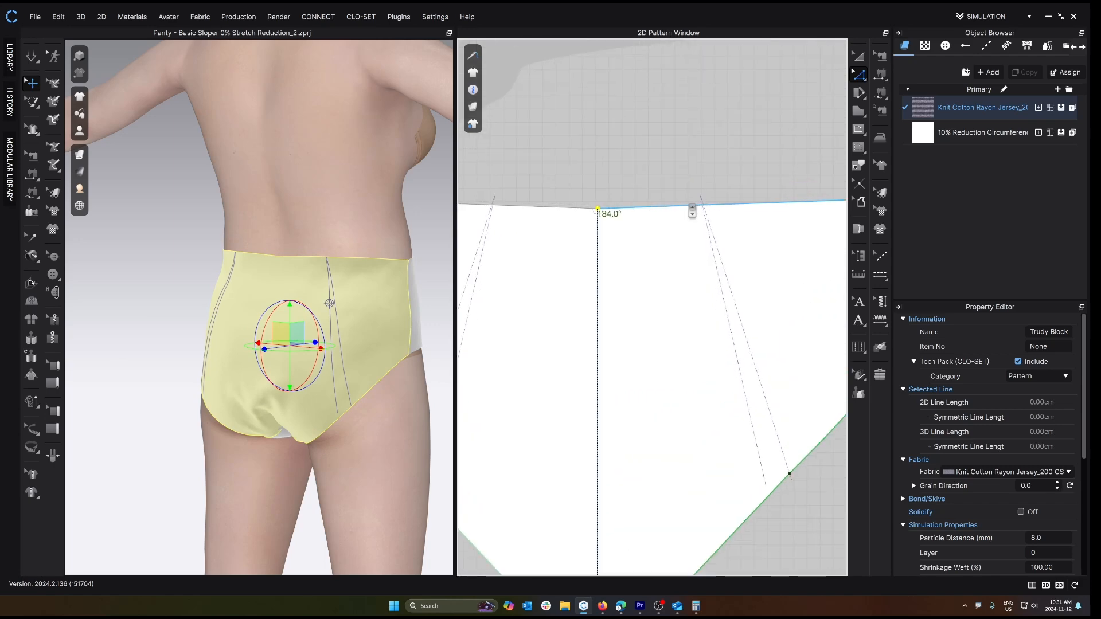
left_click_drag(692, 205, 696, 208)
left_click(691, 193)
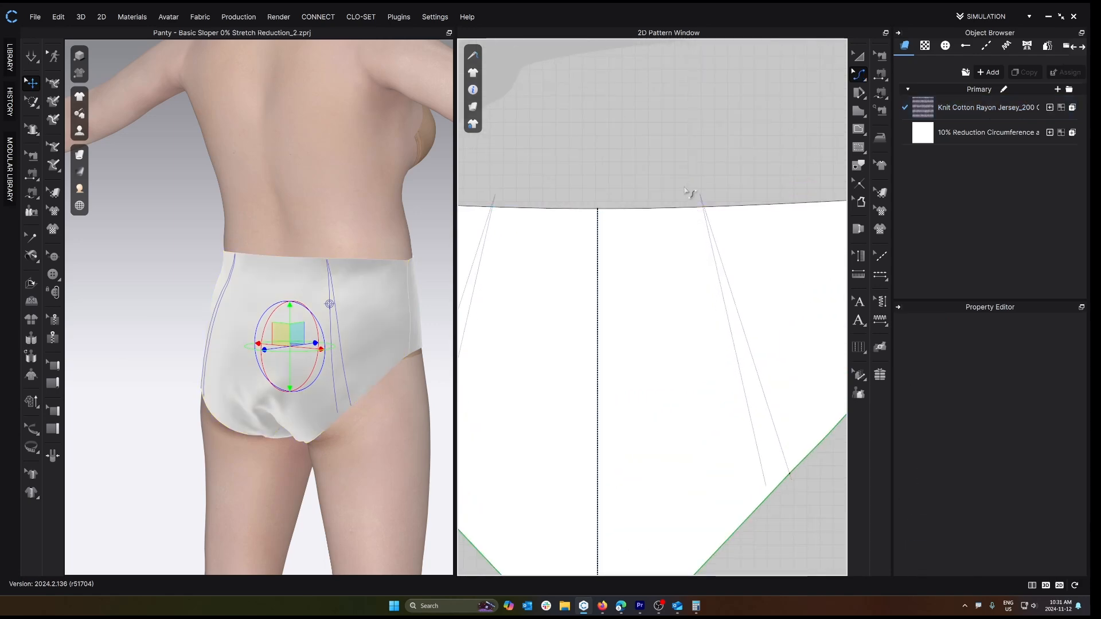
- Unlock all baselines and select the leftover slash lines on the back panel
scroll(684, 185, "down", 3)
left_click(472, 124)
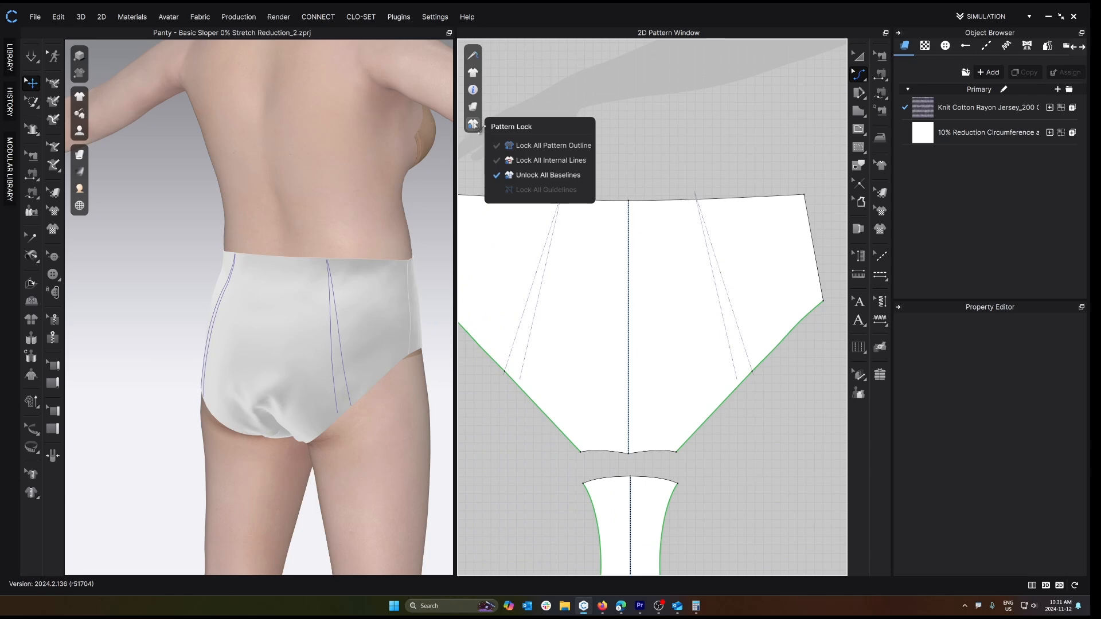
left_click(531, 175)
left_click(694, 192)
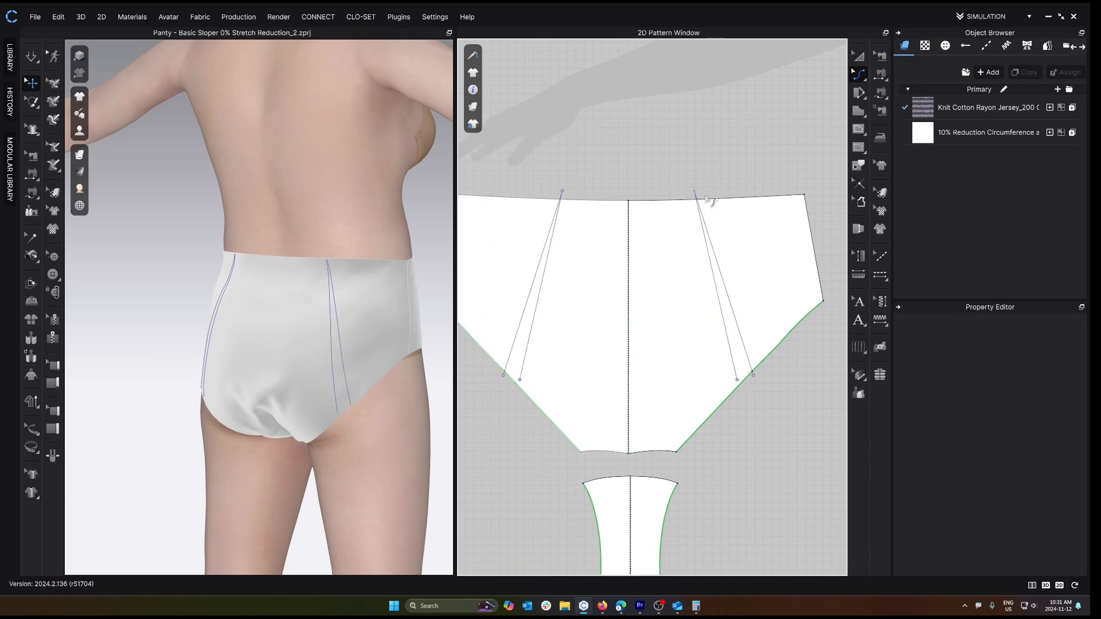
left_click(696, 195)
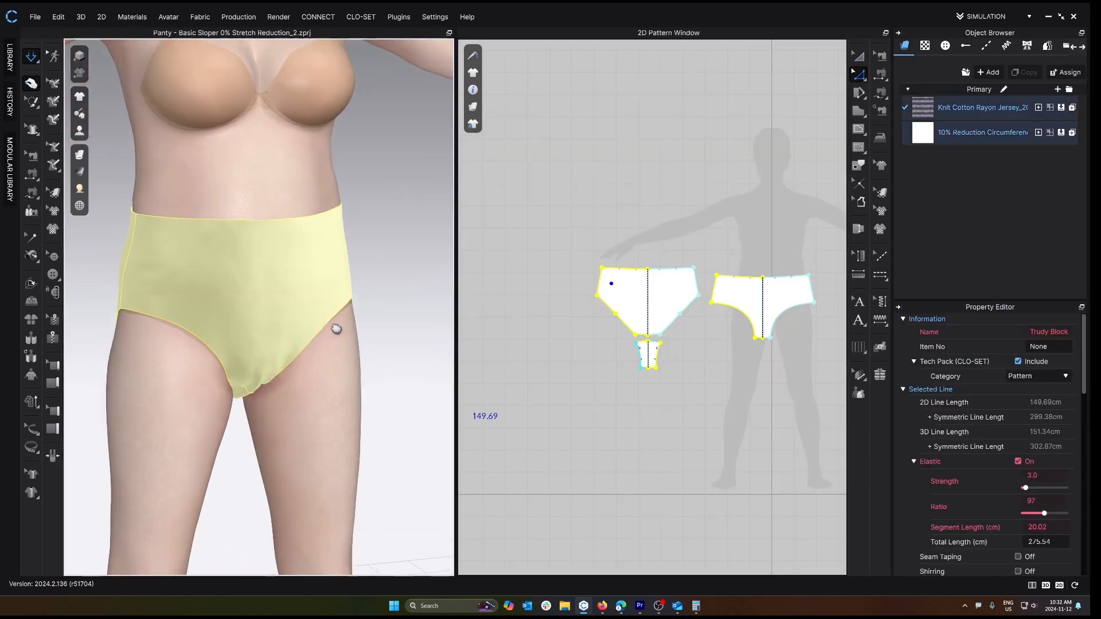
- Replace the back panel's crotch edge with a copy of the gusset's upper edge, using the End direction and a vertical flip
right_click_drag(312, 287, 361, 312)
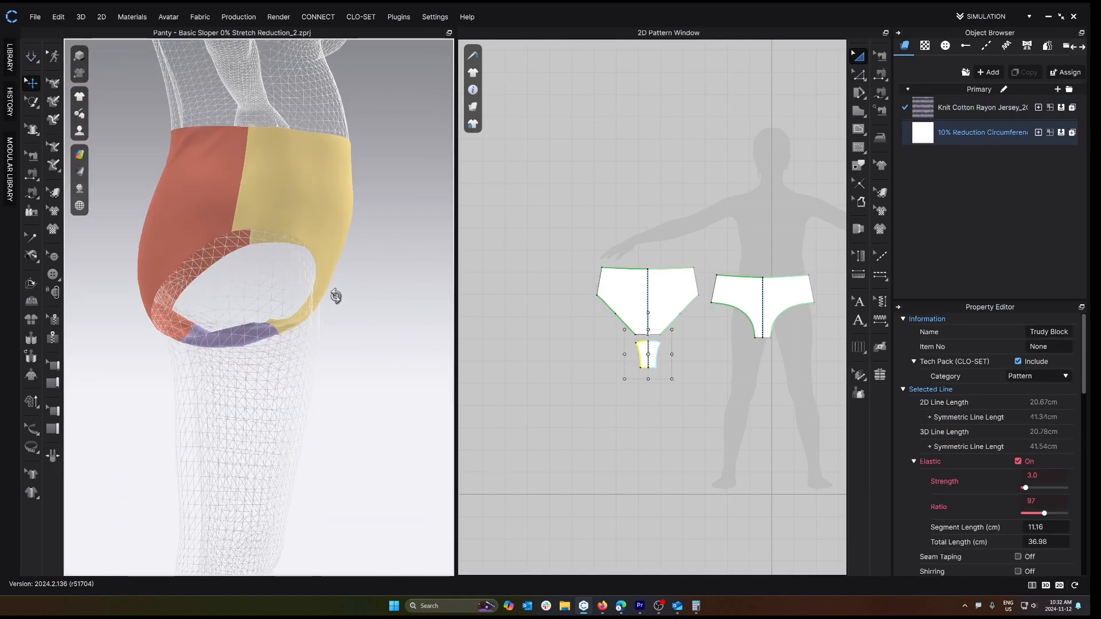
scroll(674, 369, "up", 5)
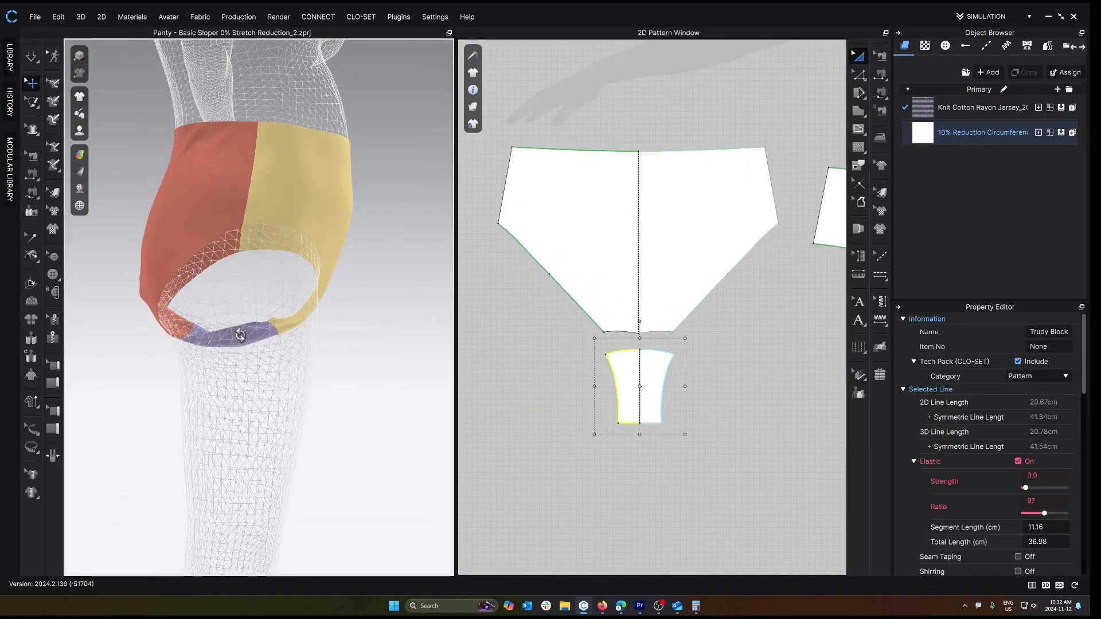
left_click(674, 368)
right_click(664, 361)
left_click(688, 114)
right_click(673, 326)
left_click(705, 425)
left_click(550, 258)
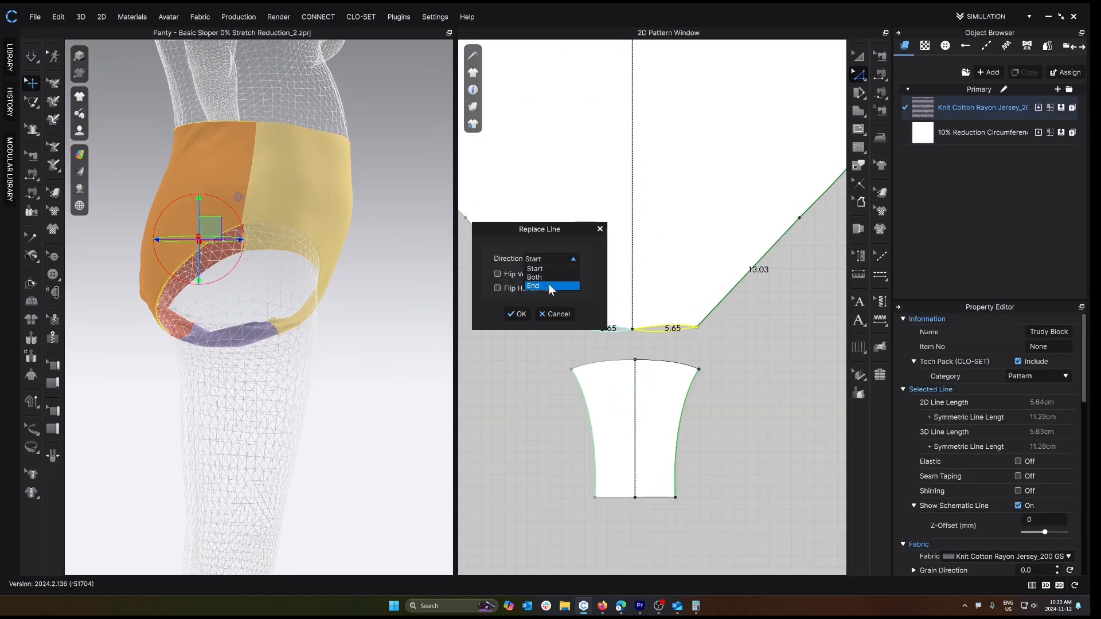
left_click(549, 286)
left_click(497, 273)
left_click(515, 313)
- Compare the back panel's crotch edge with the gusset's upper edge on the patterns and the 3D garment
left_click(665, 341)
scroll(687, 341, "down", 5)
scroll(688, 341, "up", 4)
key("a")
mouse_move(667, 379)
left_mouse_down()
mouse_move(665, 346)
mouse_move(659, 374)
left_mouse_up()
scroll(685, 361, "down", 3)
left_click(711, 361)
left_click(249, 344)
mouse_move(256, 332)
right_mouse_down()
mouse_move(282, 344)
mouse_move(250, 338)
right_mouse_up()
scroll(573, 372, "down", 2)
left_click(544, 378)
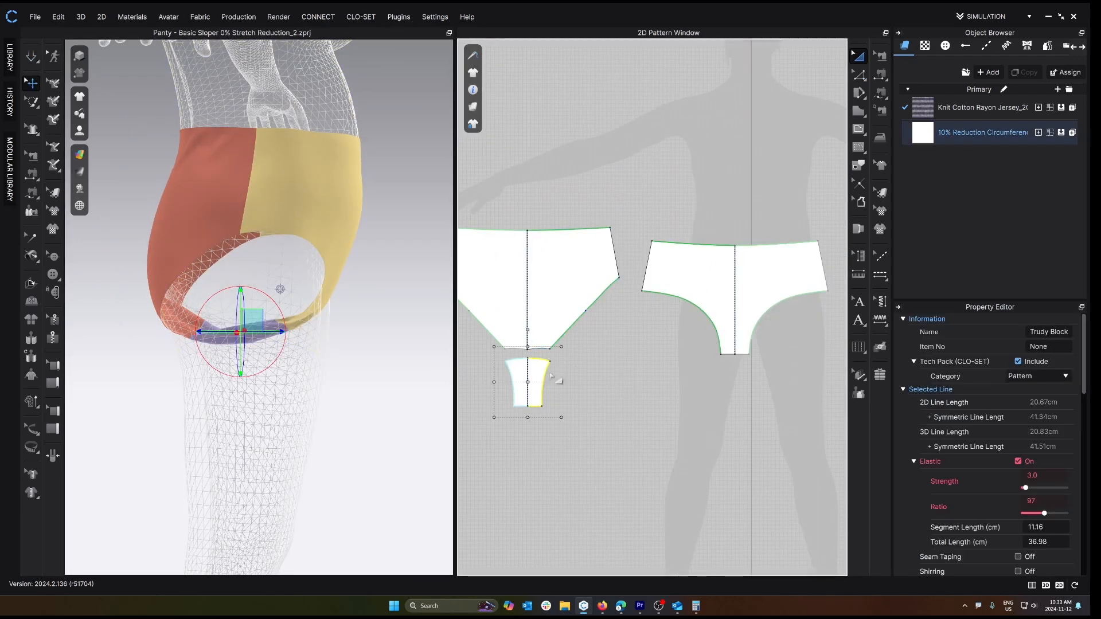
- Straighten the back panel's crotch edge
key("z")
scroll(680, 321, "up", 6)
scroll(662, 433, "down", 3)
left_click(739, 278)
left_click(779, 300)
scroll(661, 379, "up", 2)
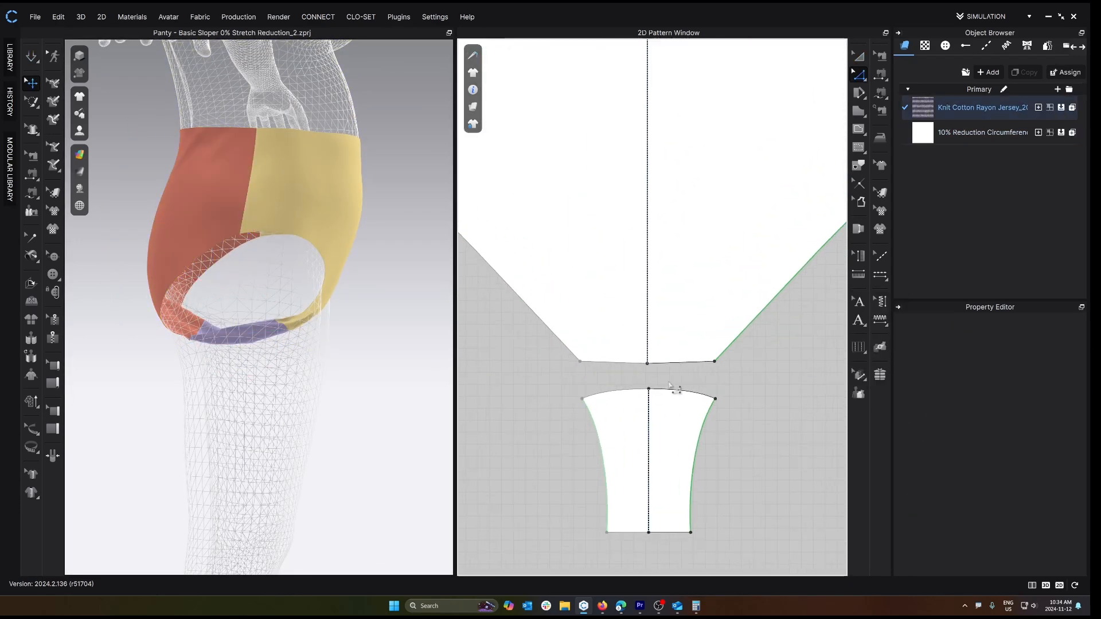
- Move the gusset up against the back panel and replace the panel's crotch edge with the gusset's curve
key("a")
left_click_drag(663, 401, 661, 377)
scroll(660, 379, "up", 4)
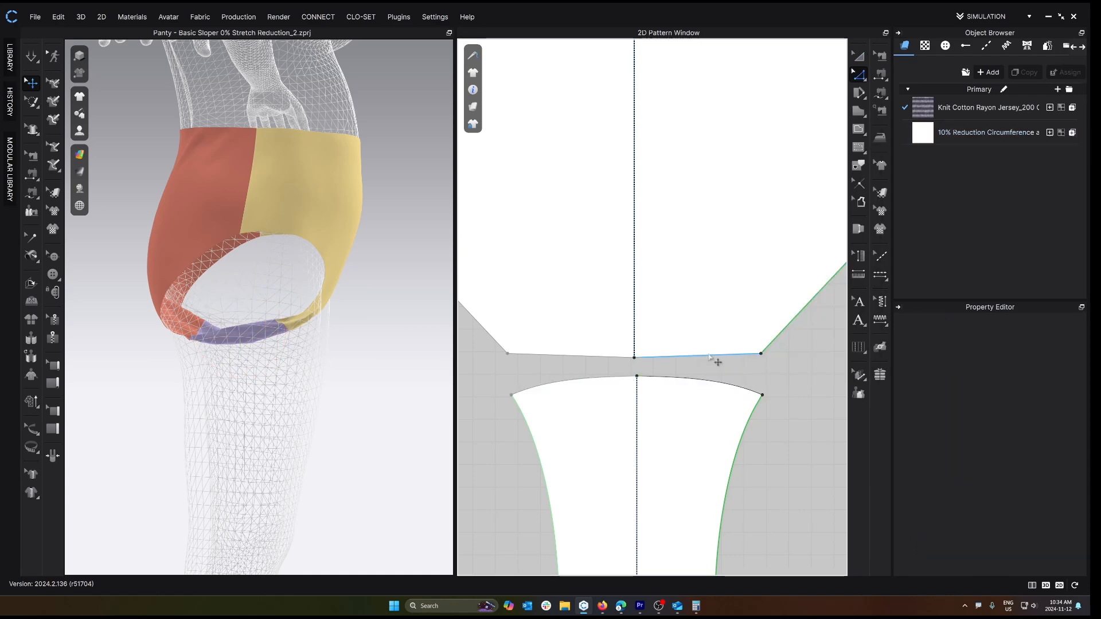
right_click(713, 361)
left_click(508, 315)
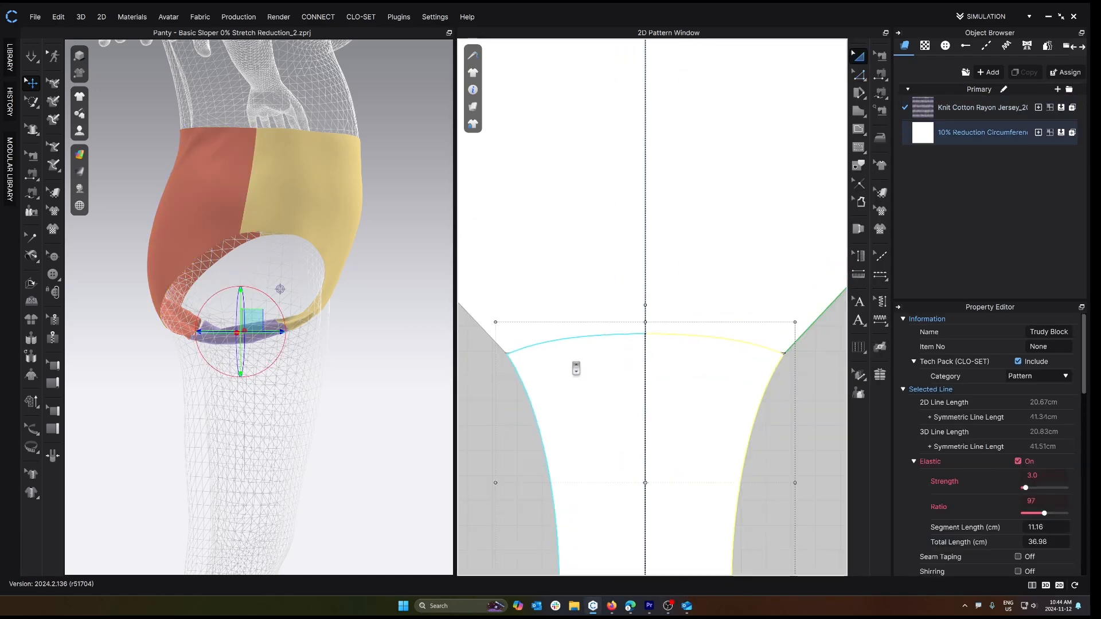
scroll(749, 357, "up", 5)
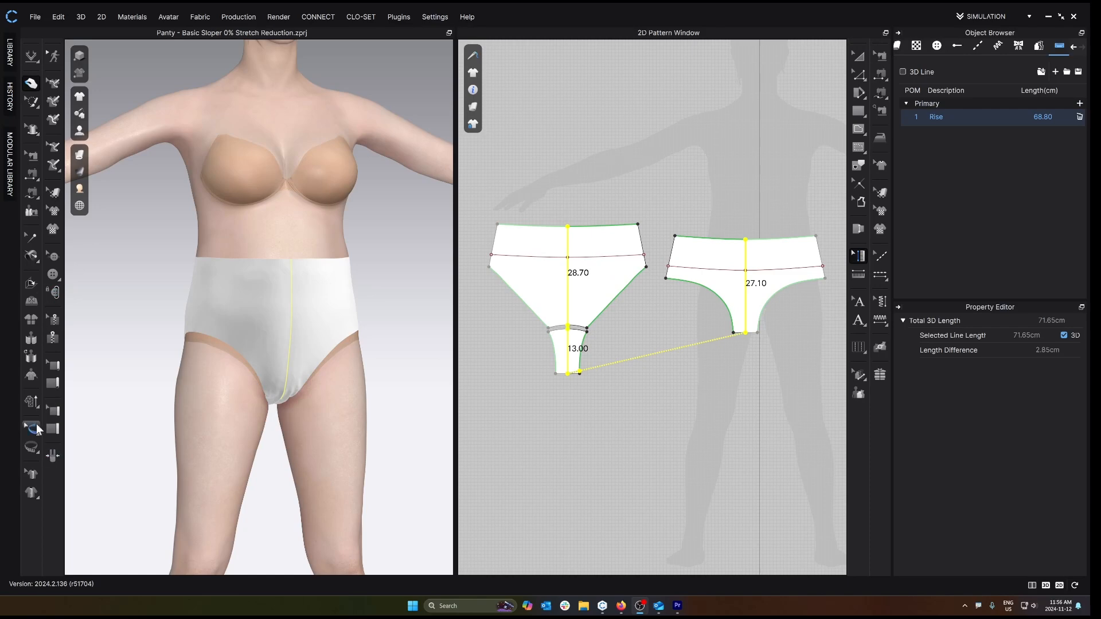
- Inspect the avatar's rise tape measurement for comparison with the garment's center-front-to-back length
left_click(33, 429)
left_click(291, 380)
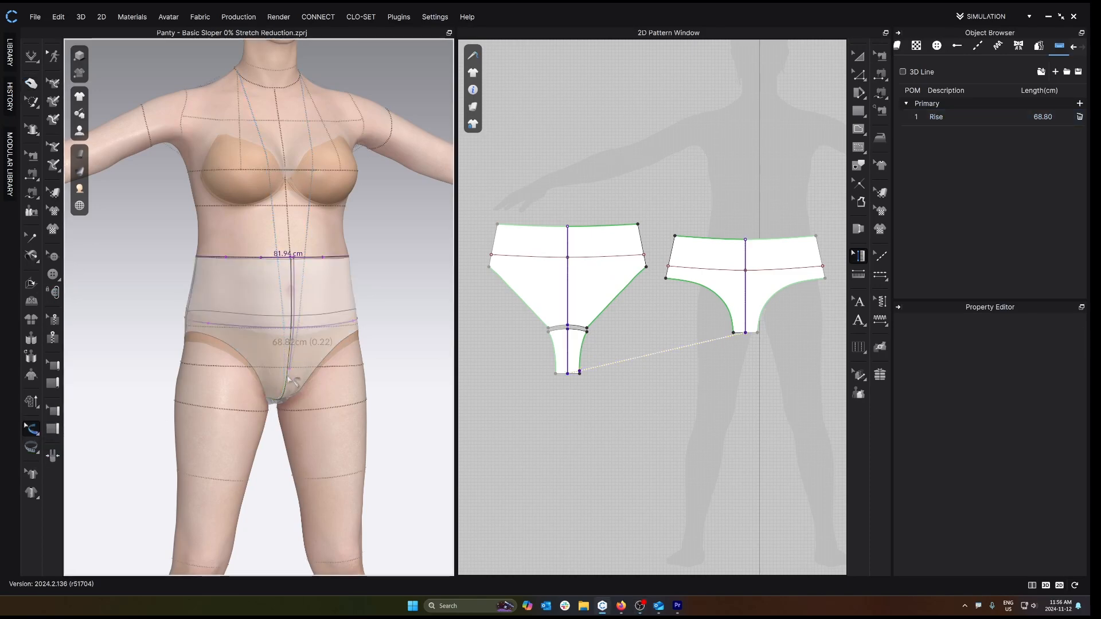
scroll(562, 321, "down", 2)
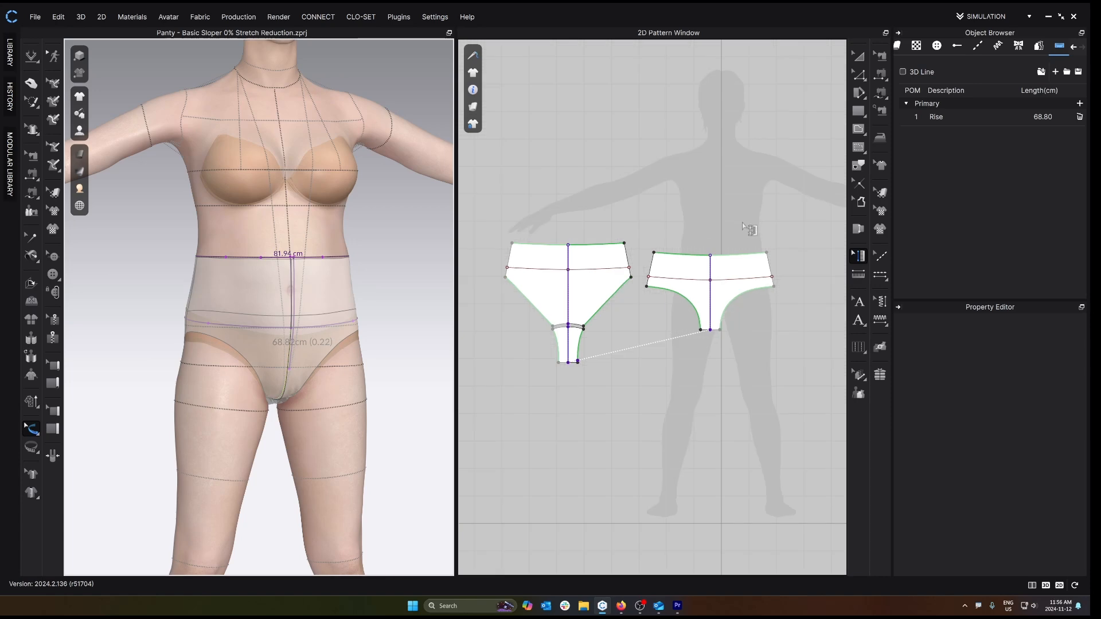
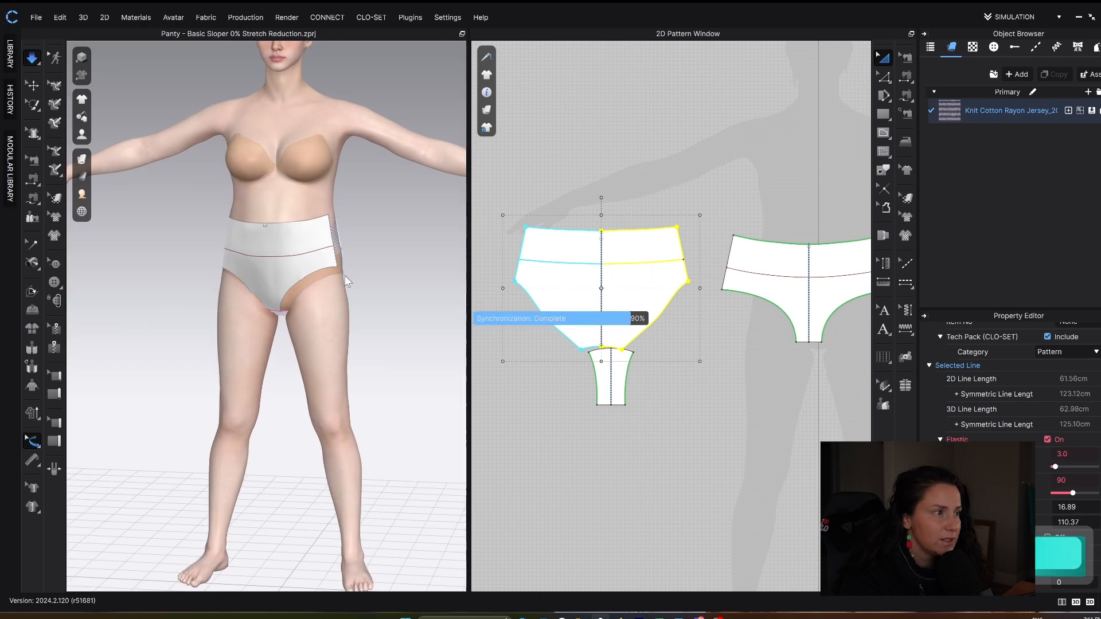
- Tug the simulated panty up at the waist and check its fit from the front and back
mouse_move(342, 275)
left_mouse_down()
mouse_move(388, 266)
mouse_move(327, 285)
mouse_move(353, 282)
left_mouse_up()
key("2")
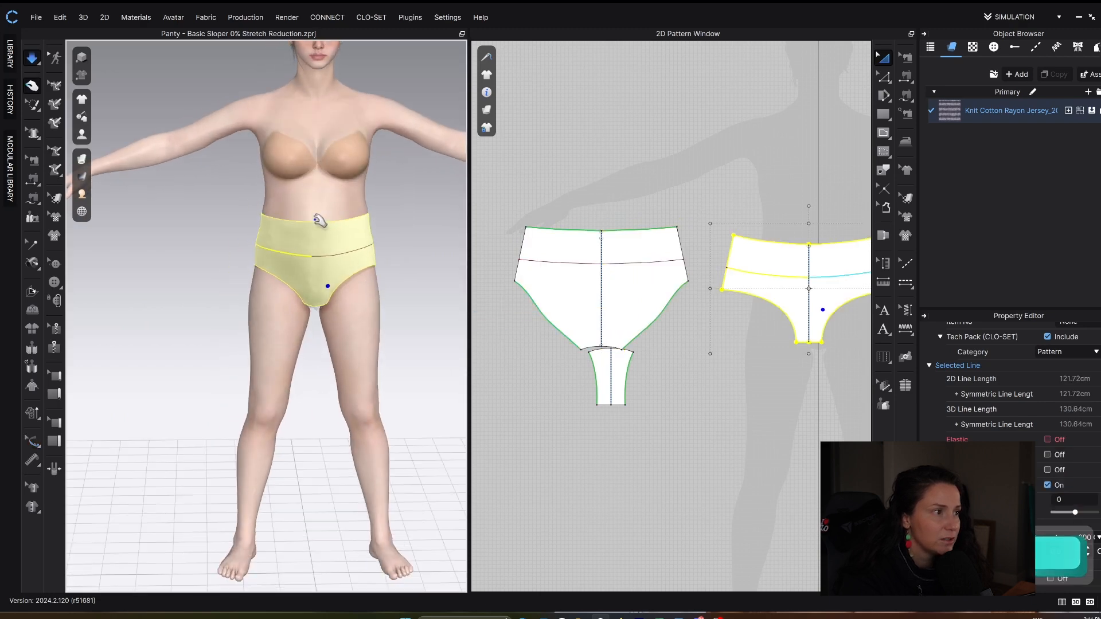
left_click_drag(313, 237, 347, 223)
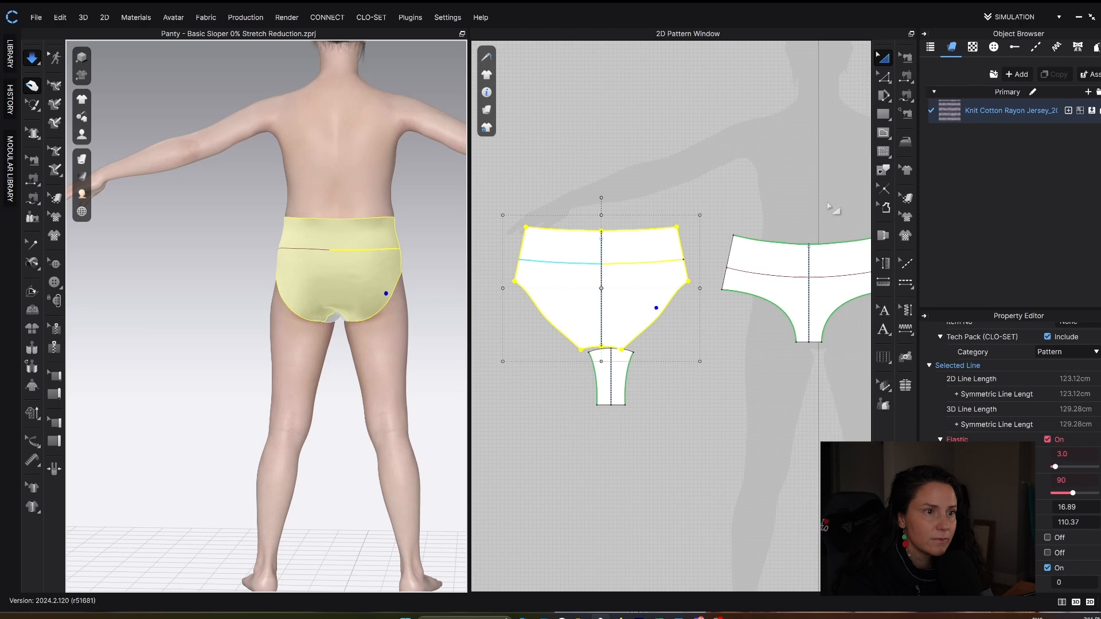
scroll(758, 235, "down", 3)
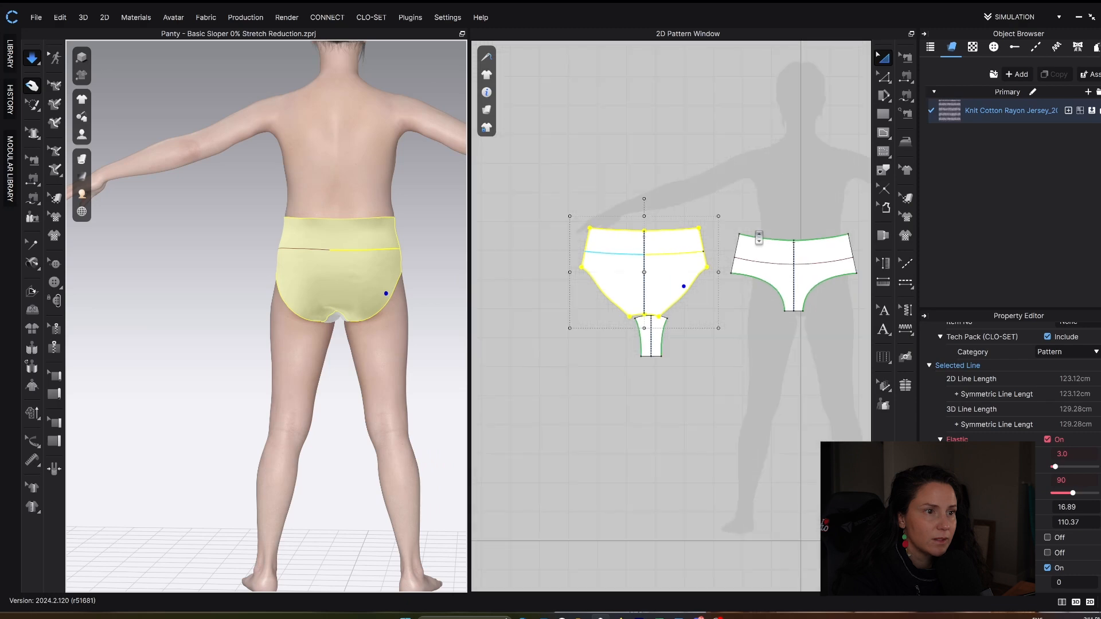
middle_click_drag(758, 236, 691, 245)
right_click_drag(324, 285, 424, 285)
key("2")
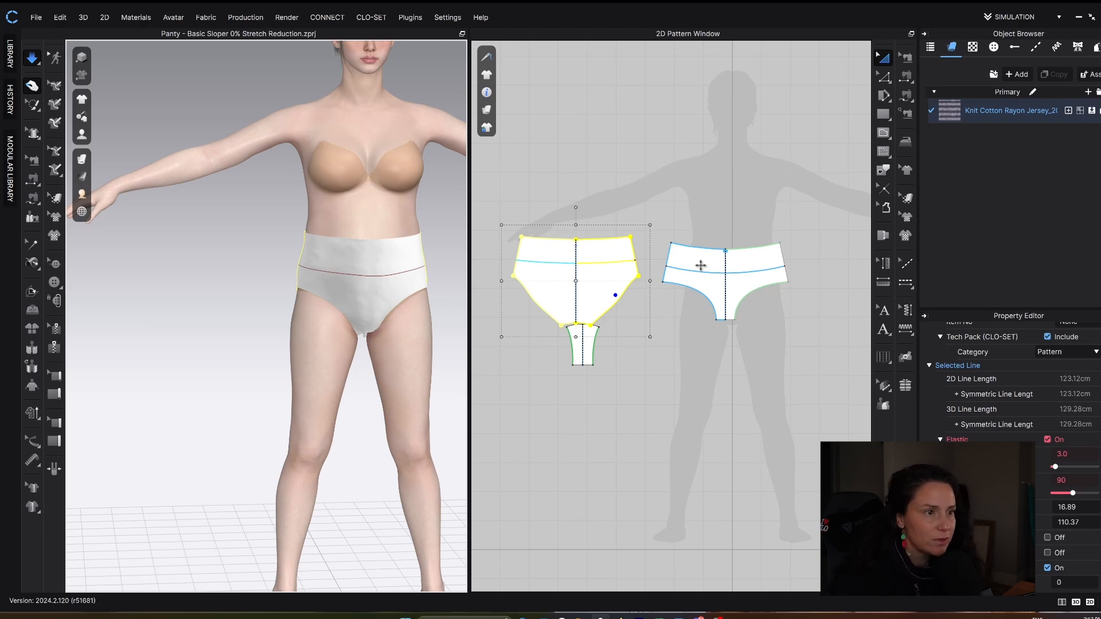
- Scale the front panel's height to 90%
scroll(703, 264, "up", 3)
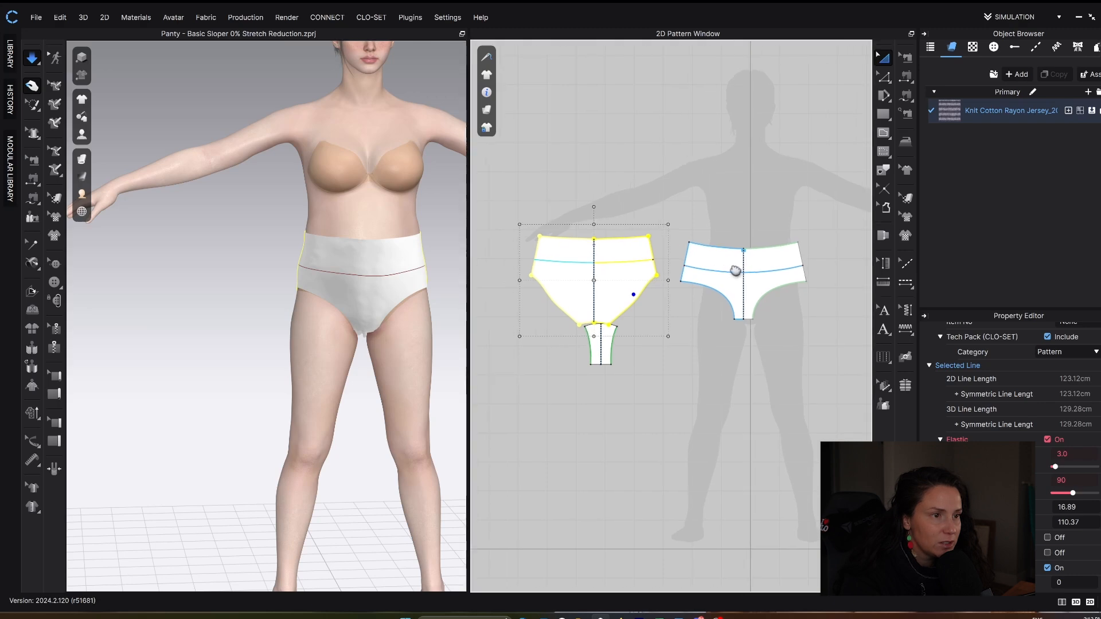
left_click(734, 259)
scroll(738, 266, "up", 3)
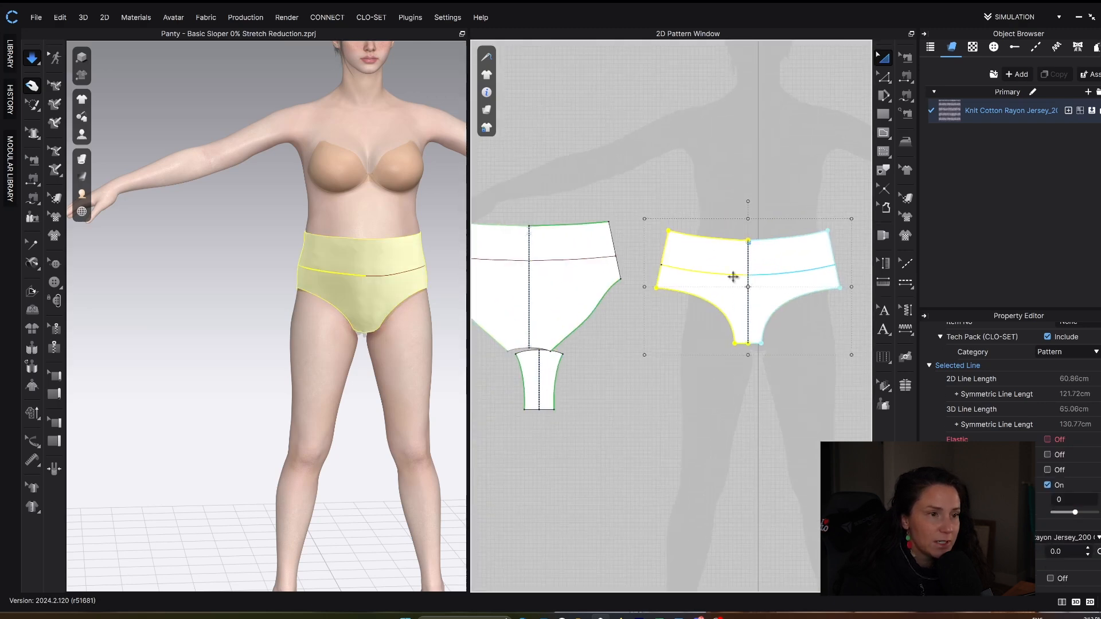
left_click_drag(699, 235, 694, 206)
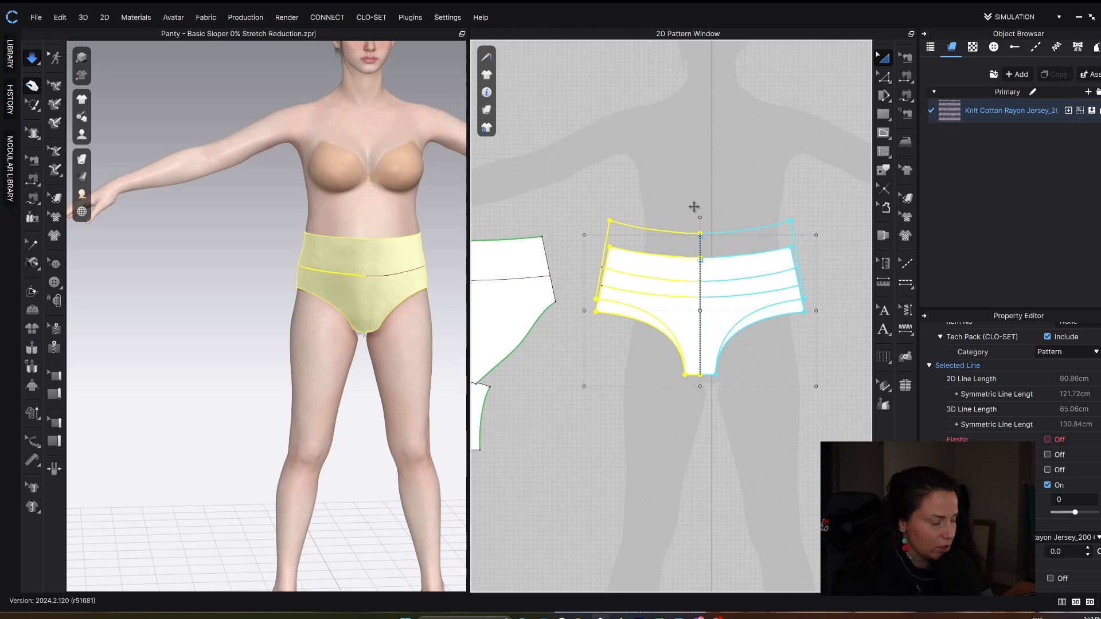
key("Escape")
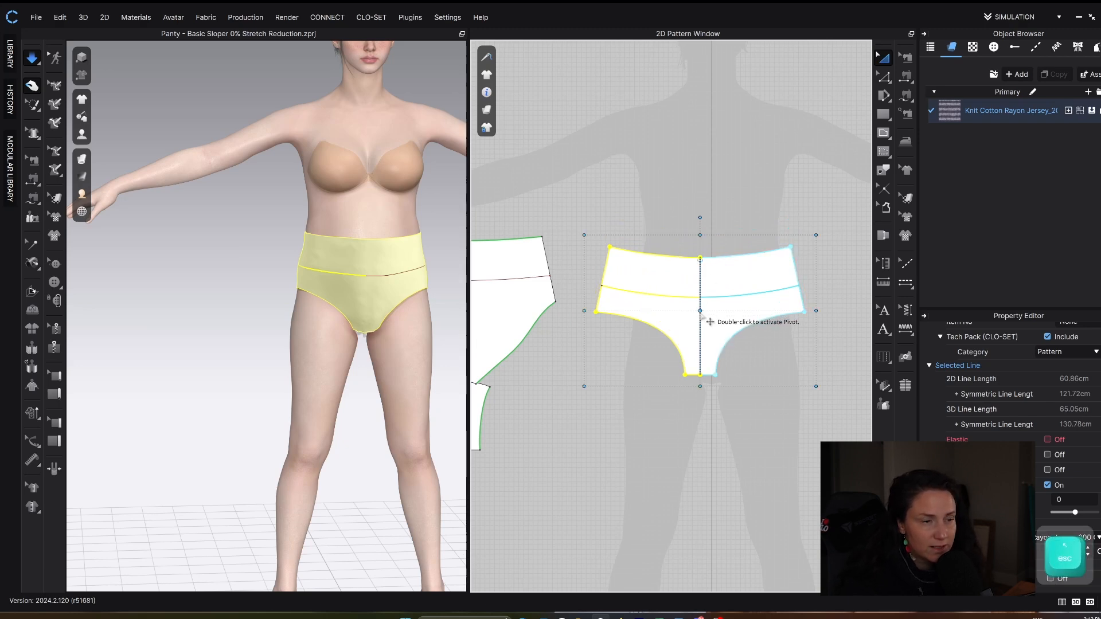
mouse_move(700, 235)
left_mouse_down()
mouse_move(691, 201)
mouse_move(685, 248)
left_mouse_up()
type("90")
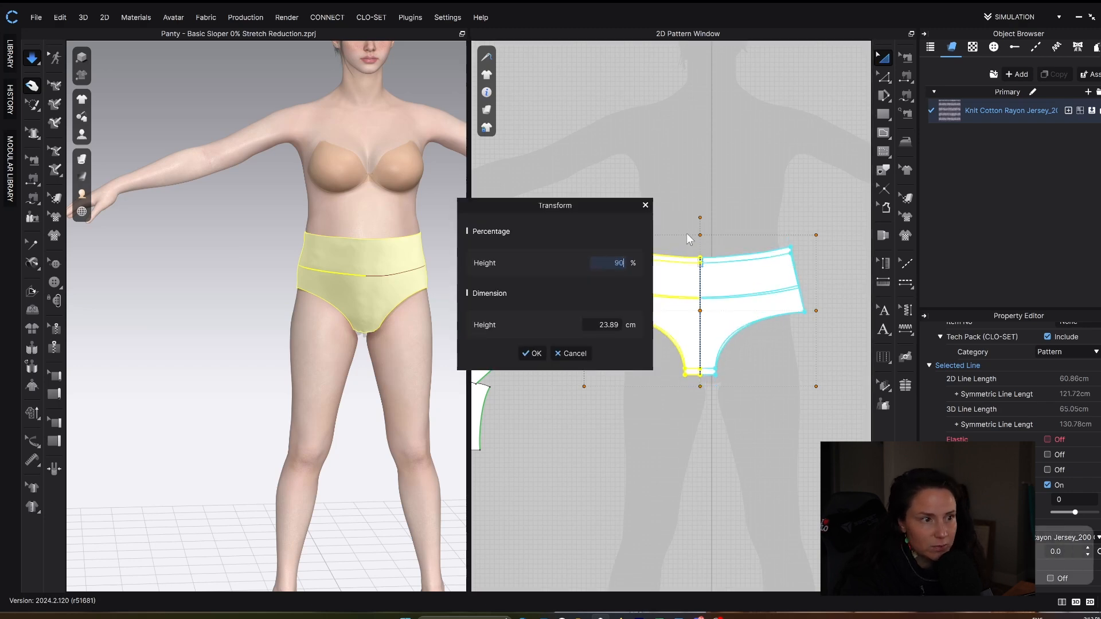
left_click(523, 354)
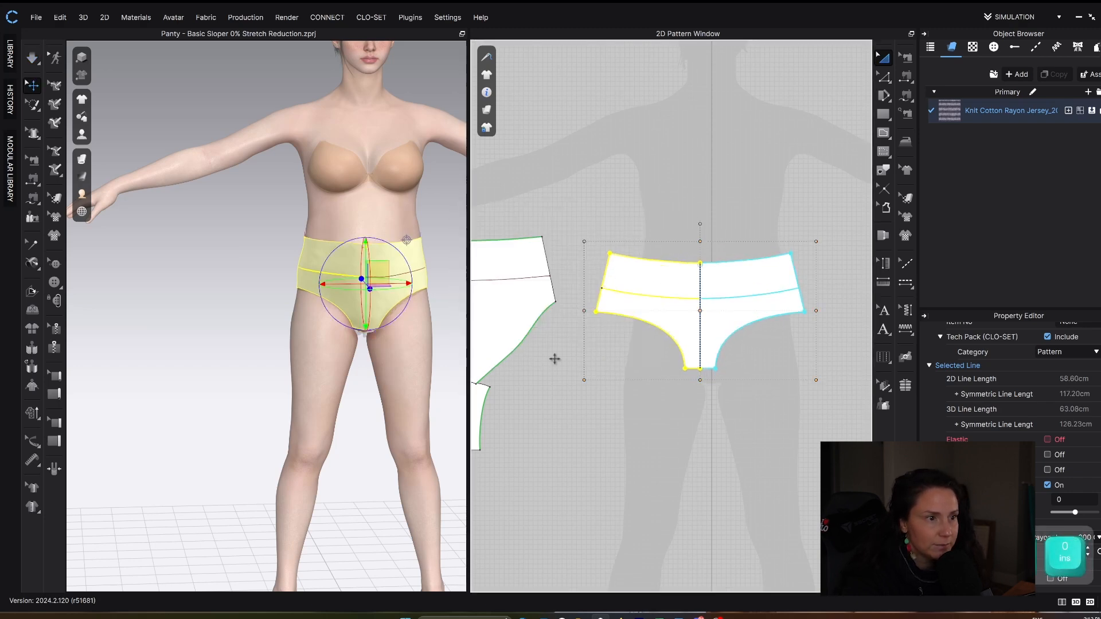
- Scale the back panel's height down in proportion to the front panel and simulate the garment
middle_click_drag(555, 358, 699, 348)
left_click(644, 293)
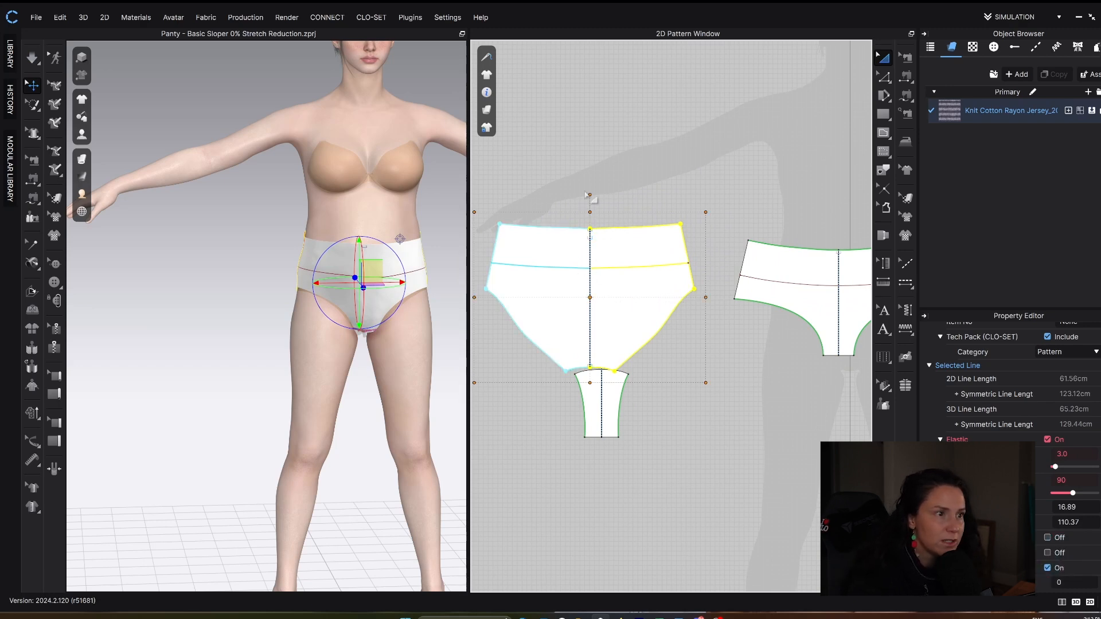
left_click_drag(586, 211, 590, 217)
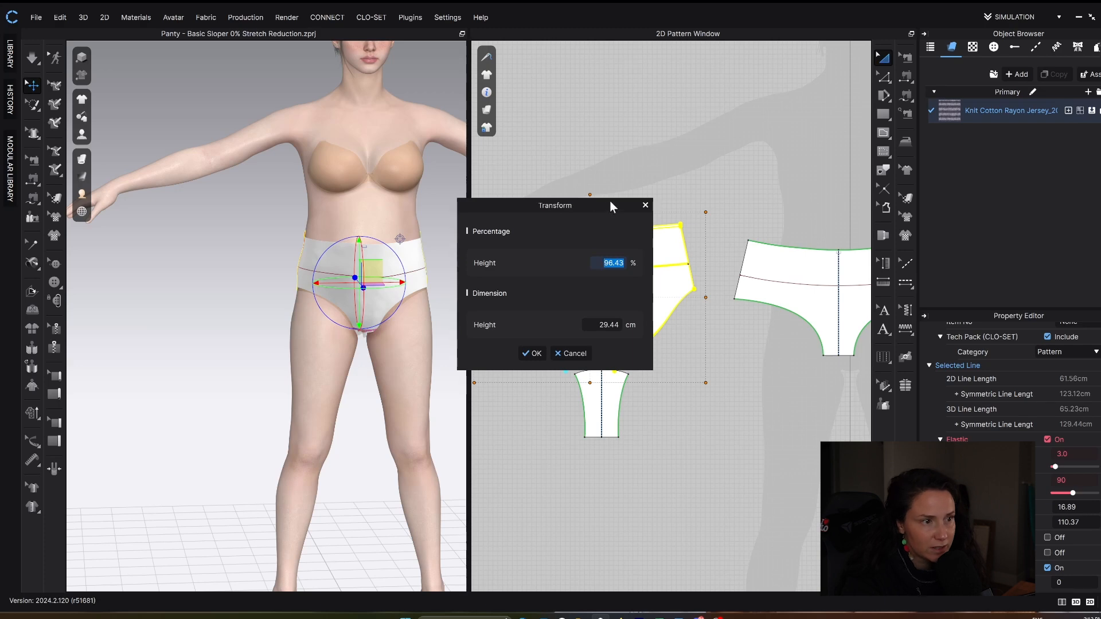
key("Return")
key("space")
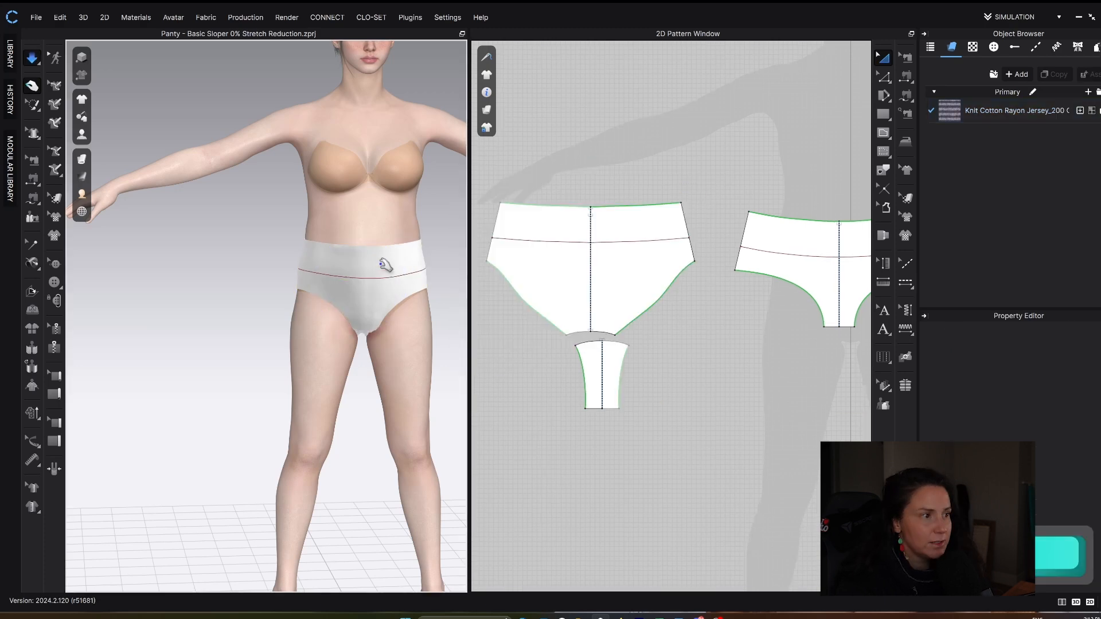
- Check how the shortened panty sits on the avatar's waist and crotch in the simulation
left_click(389, 313)
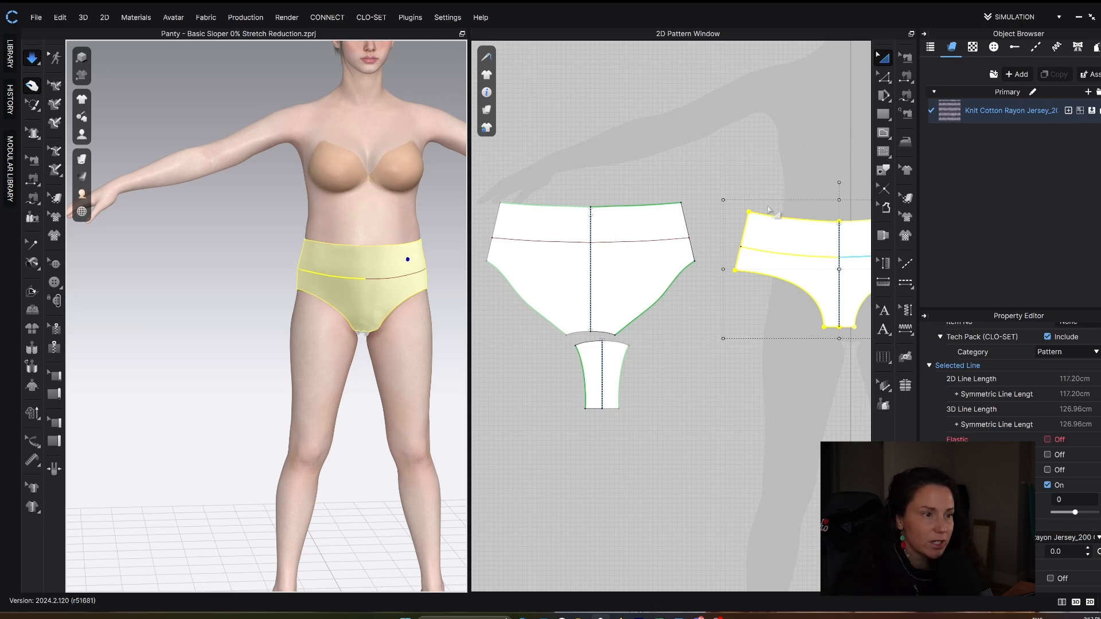
scroll(652, 357, "up", 2)
middle_click_drag(652, 358, 662, 336)
scroll(663, 336, "down", 1)
middle_click_drag(446, 358, 384, 376)
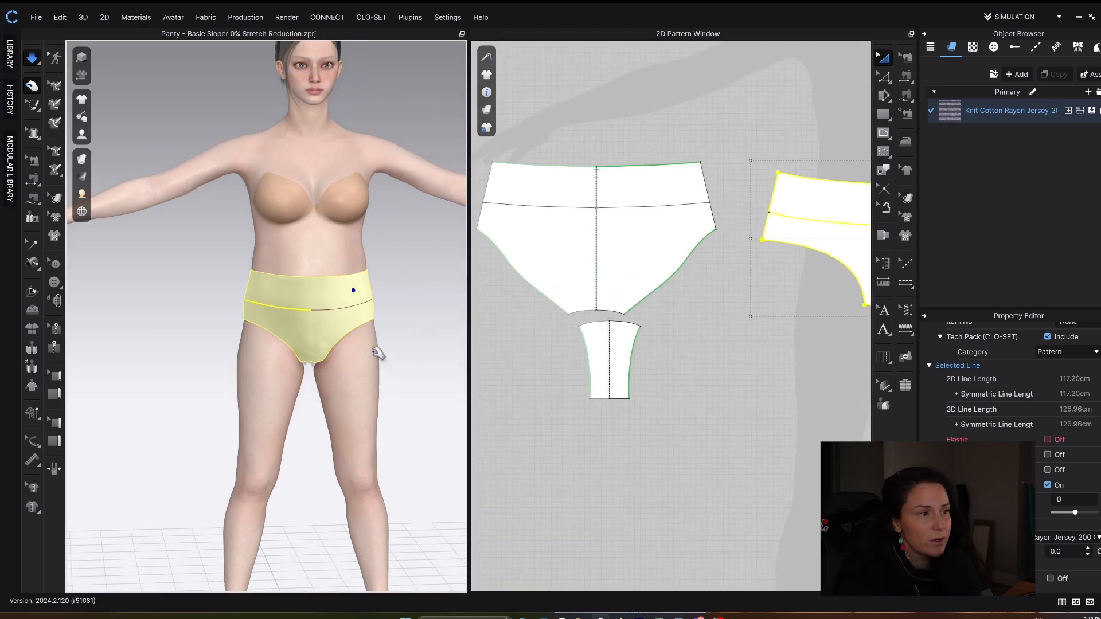
mouse_move(295, 341)
right_mouse_down()
mouse_move(292, 325)
mouse_move(302, 326)
right_mouse_up()
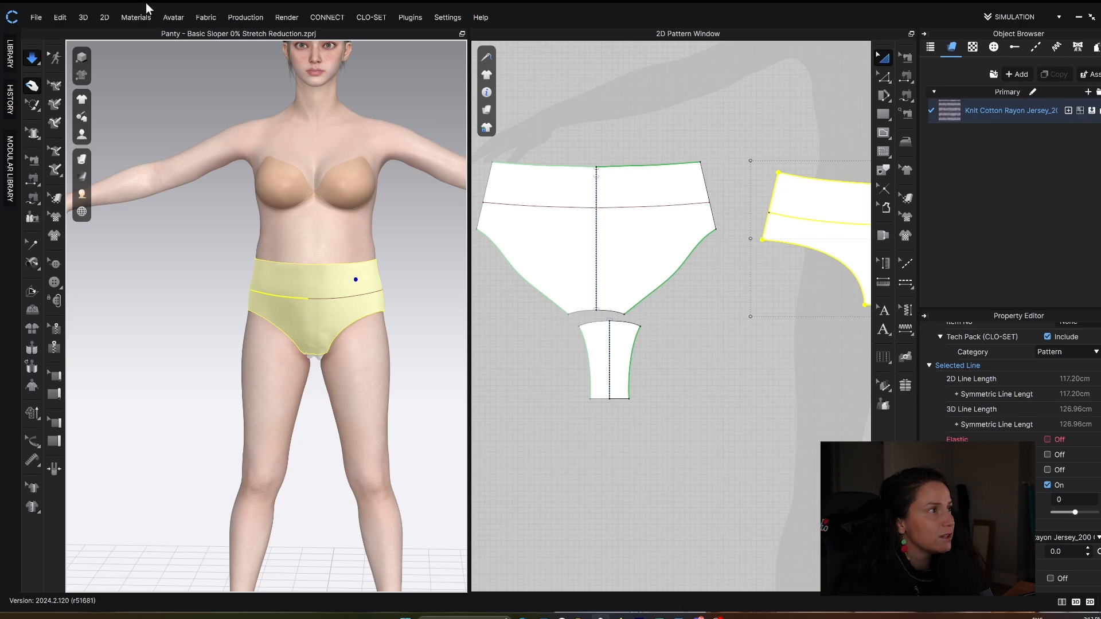
- Review the avatar's Crotch Width and Breast shape settings in the Avatar Editor
left_click(175, 17)
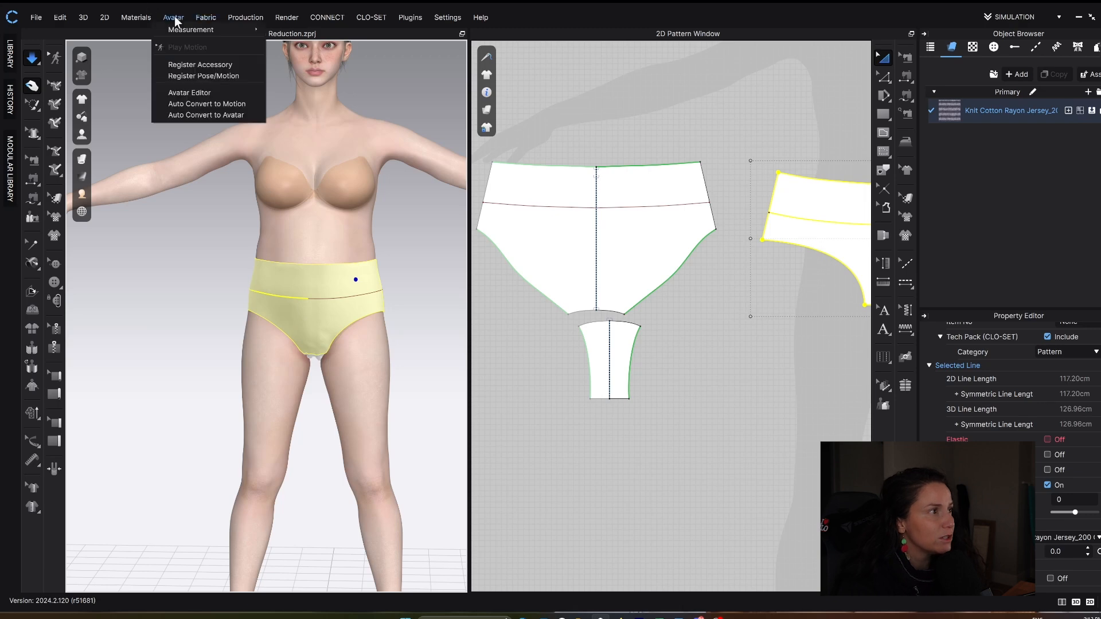
left_click(188, 92)
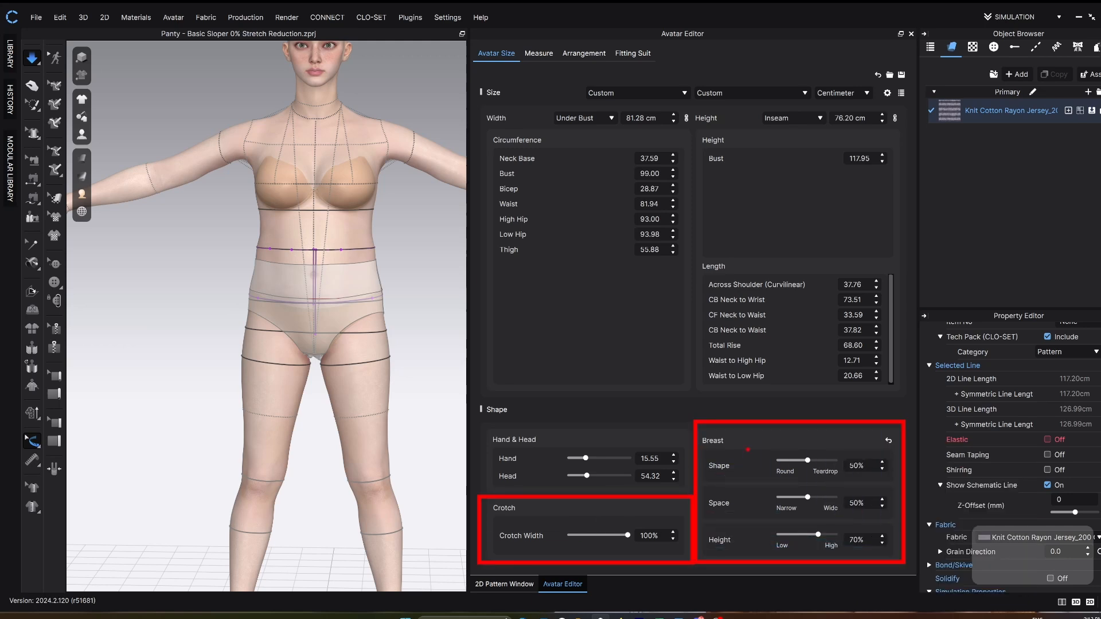
key("Escape")
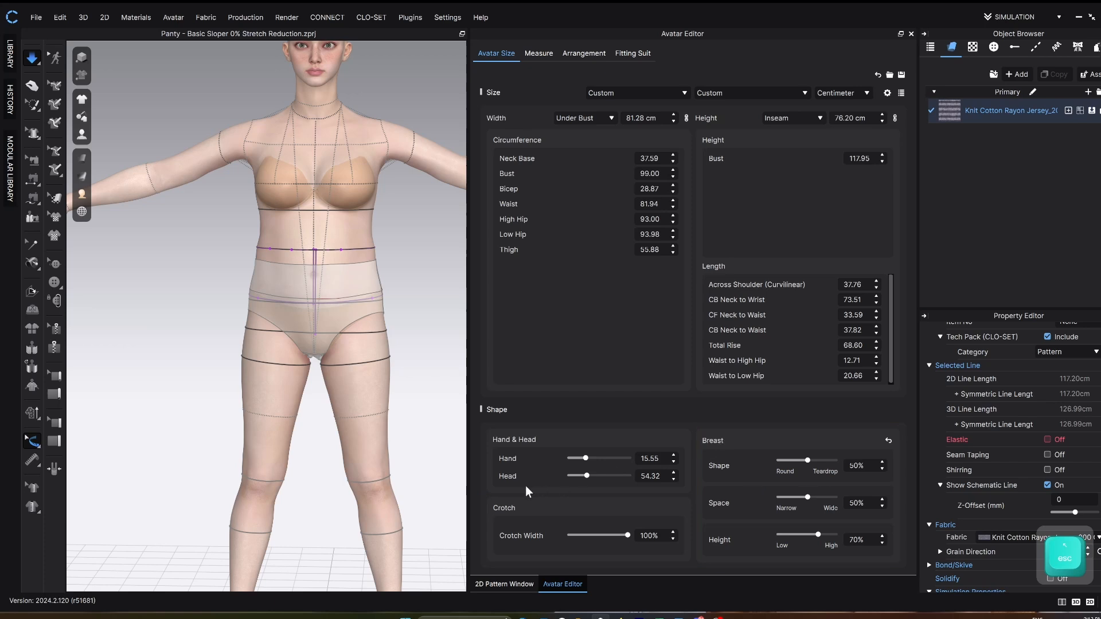
key("ctrl")
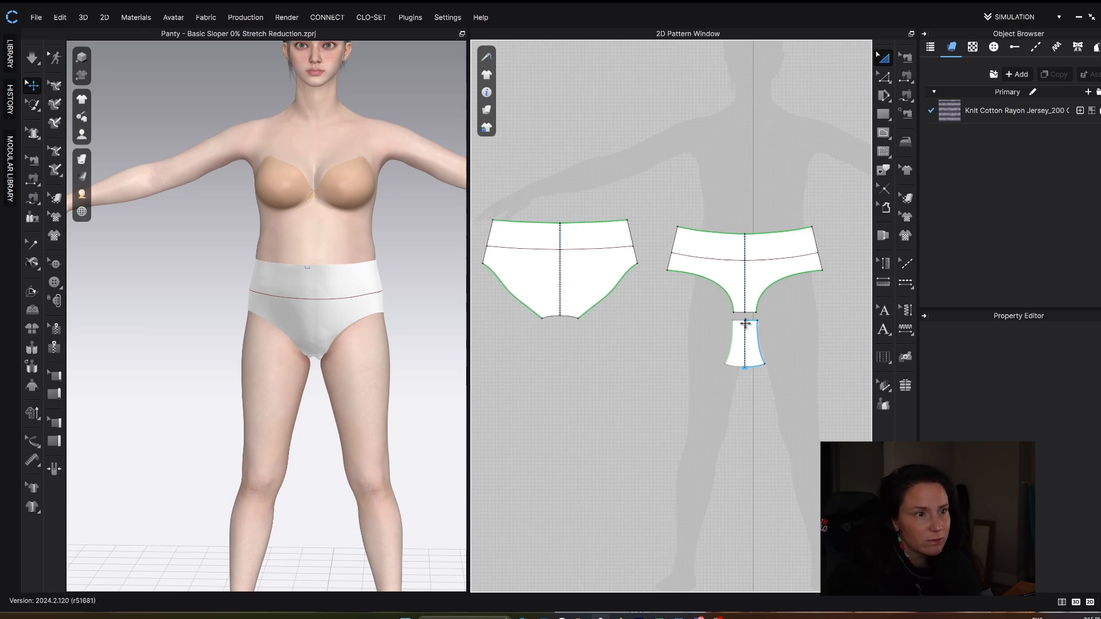
- Check the length of the gusset edge that joins the front panel's crotch edge
scroll(745, 323, "up", 10)
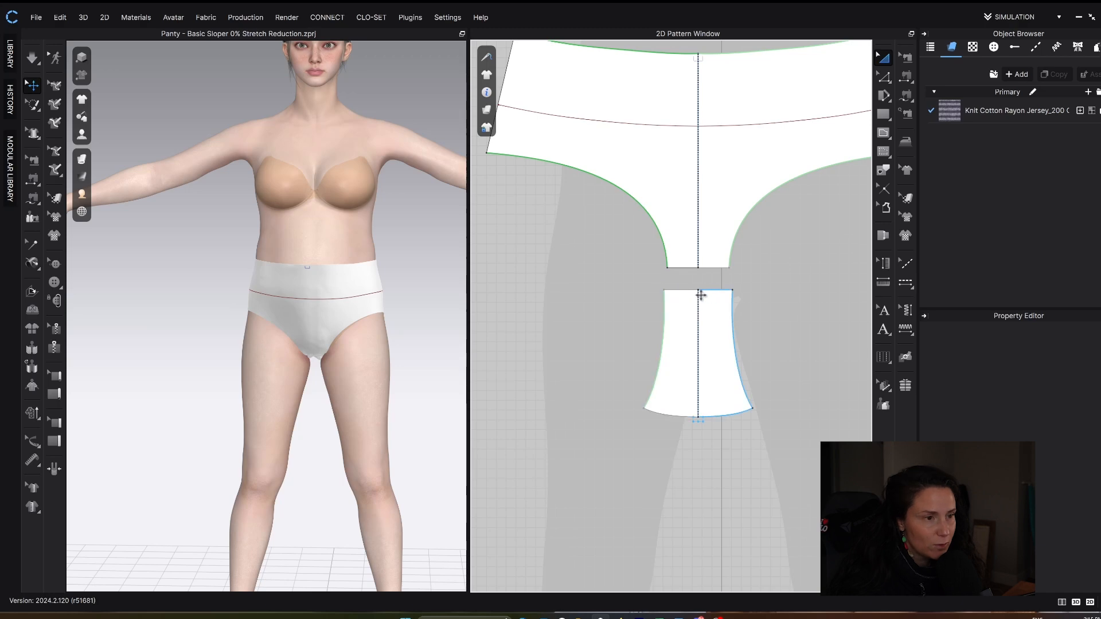
scroll(699, 294, "up", 1)
key("z")
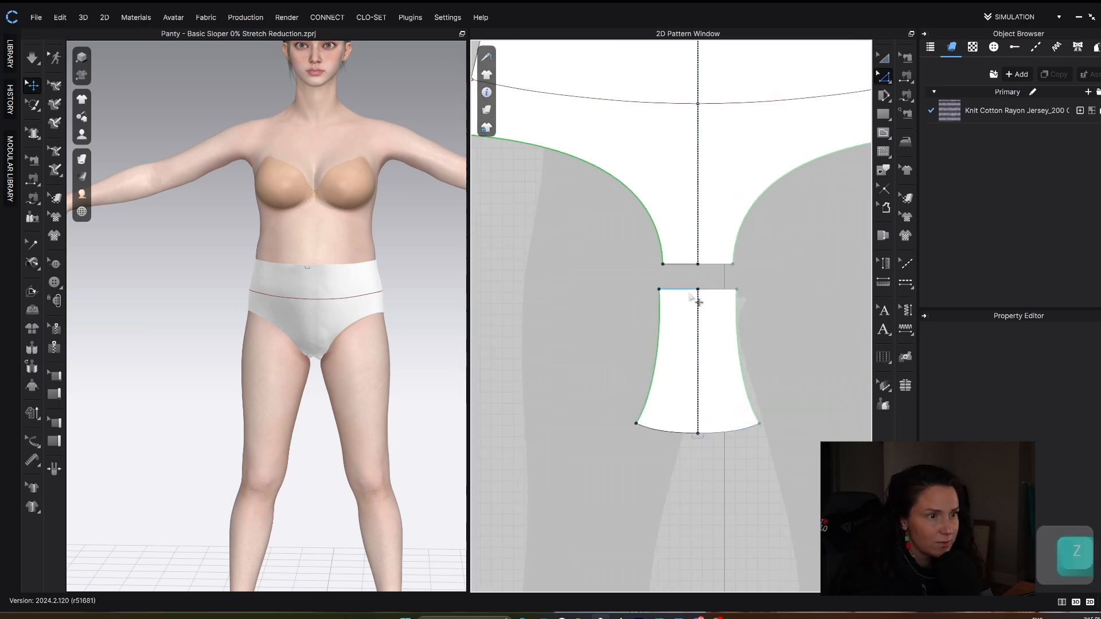
left_click(690, 293)
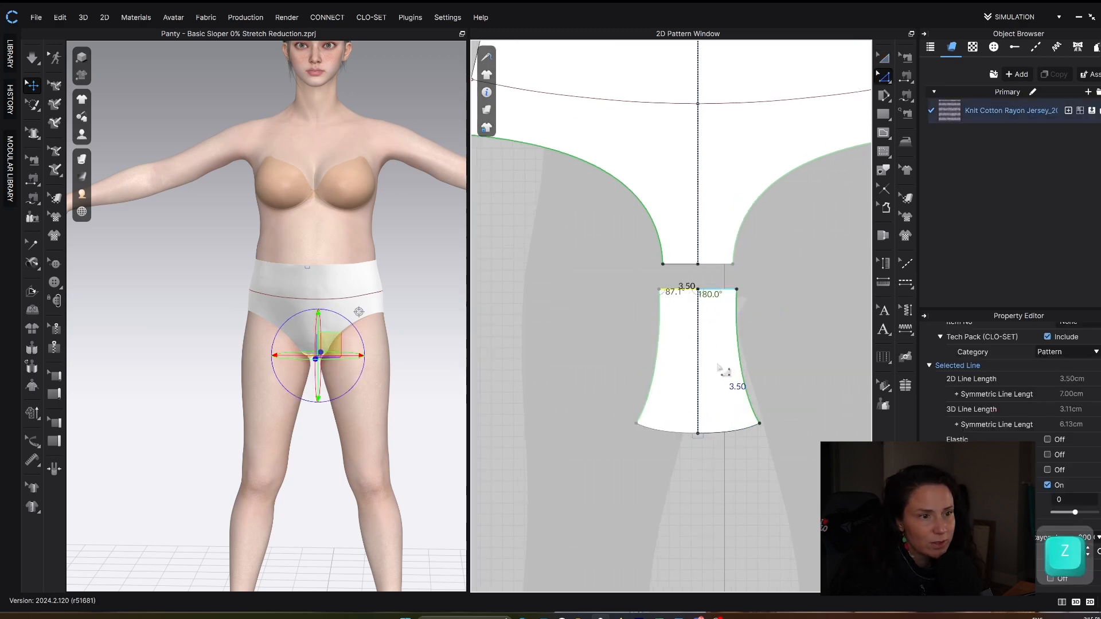
left_click(700, 329)
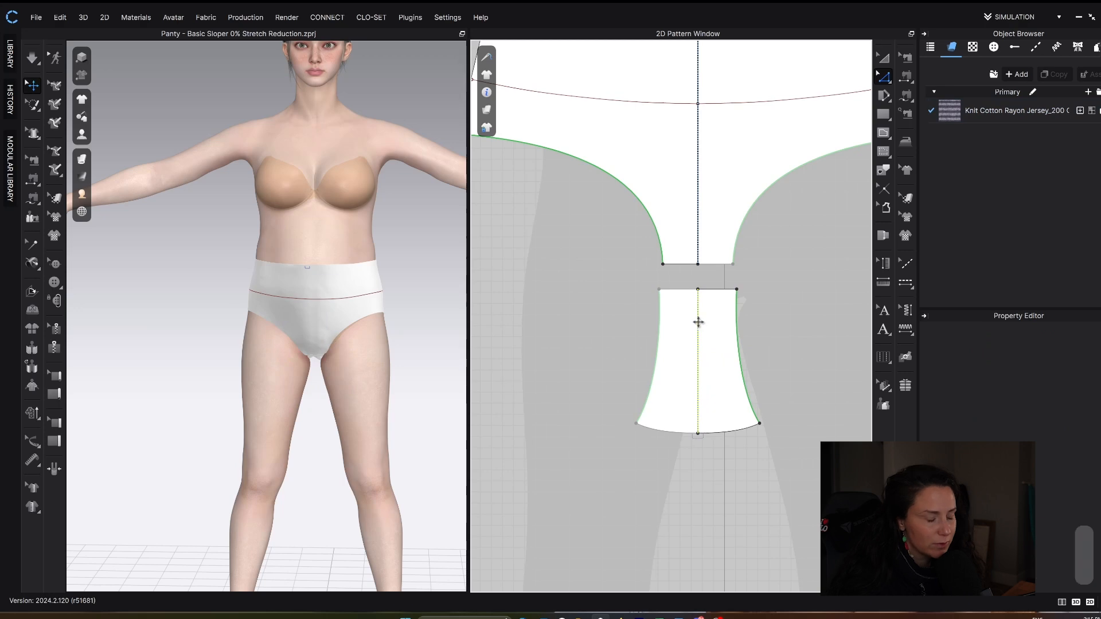
key("g")
key("Escape")
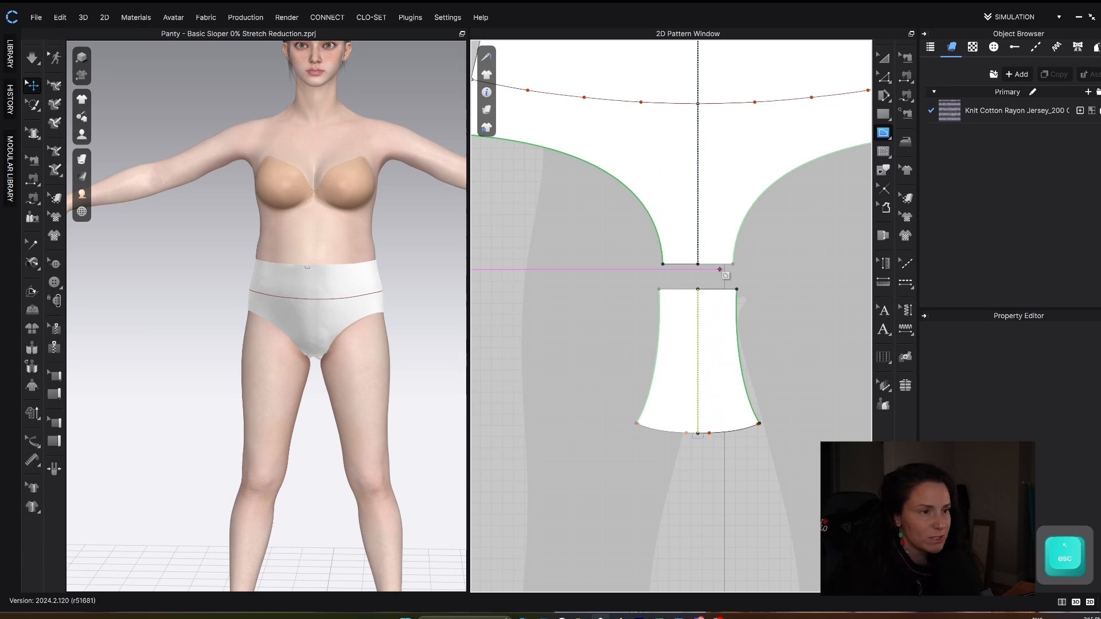
- Match up the front panel's crotch edge with the gusset's front edge, matching to Long (3.50 cm) with direction End
scroll(703, 220, "up", 2)
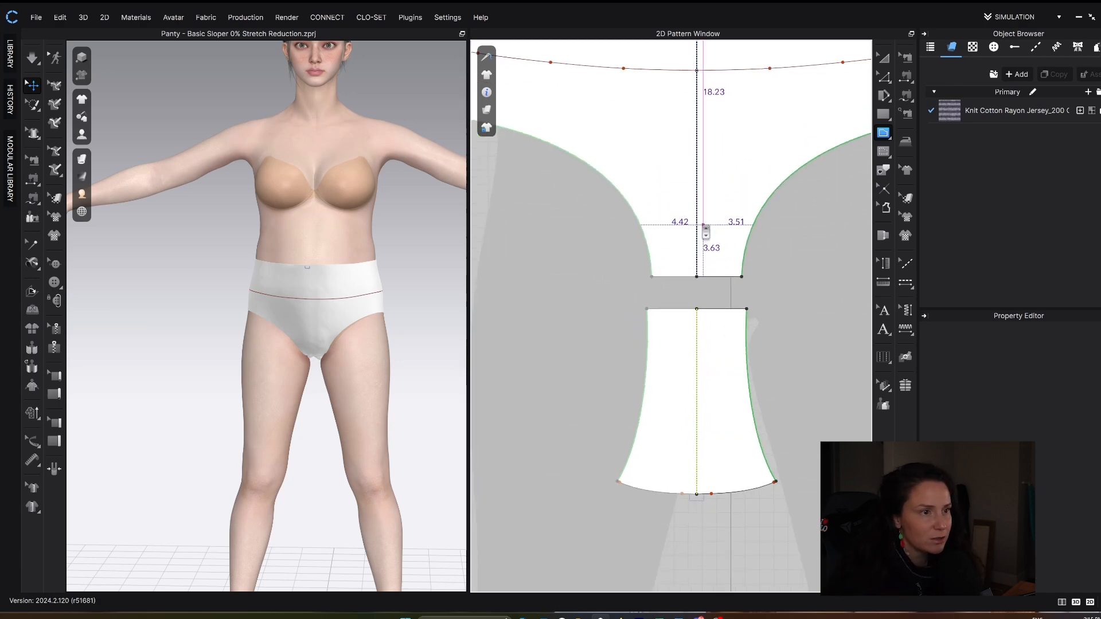
key("z")
left_click(682, 308)
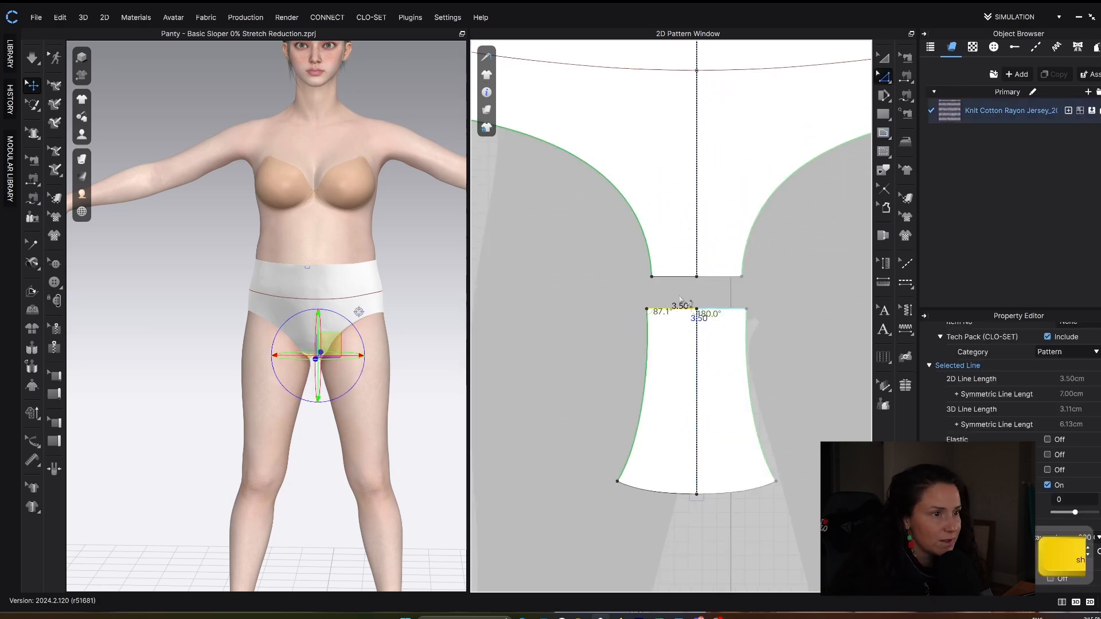
left_click(682, 276, "shift")
right_click(679, 278)
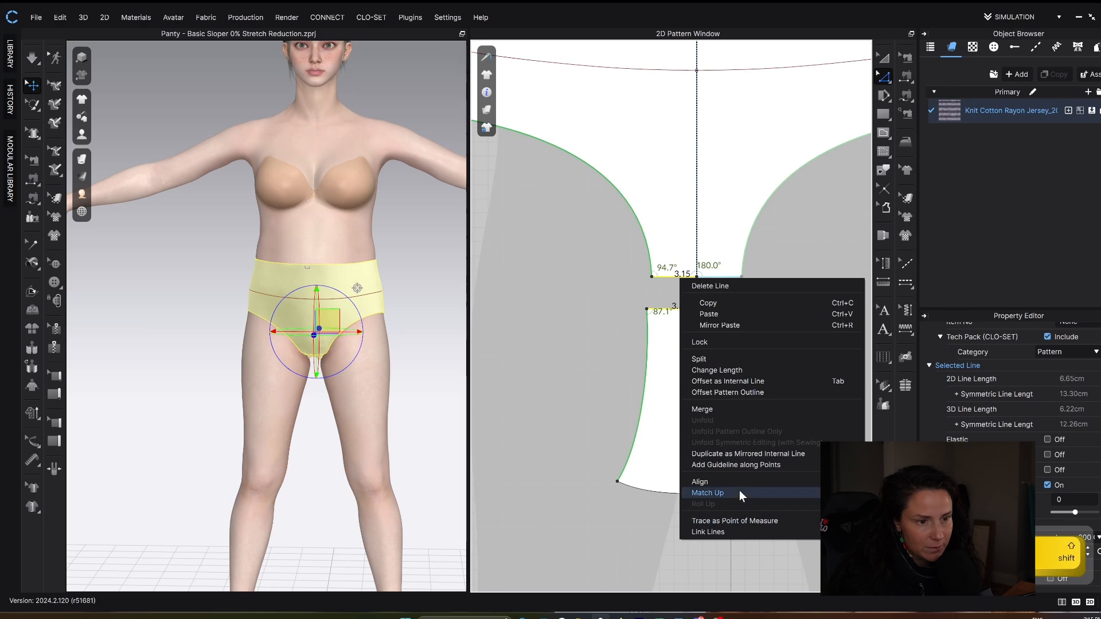
left_click(707, 493)
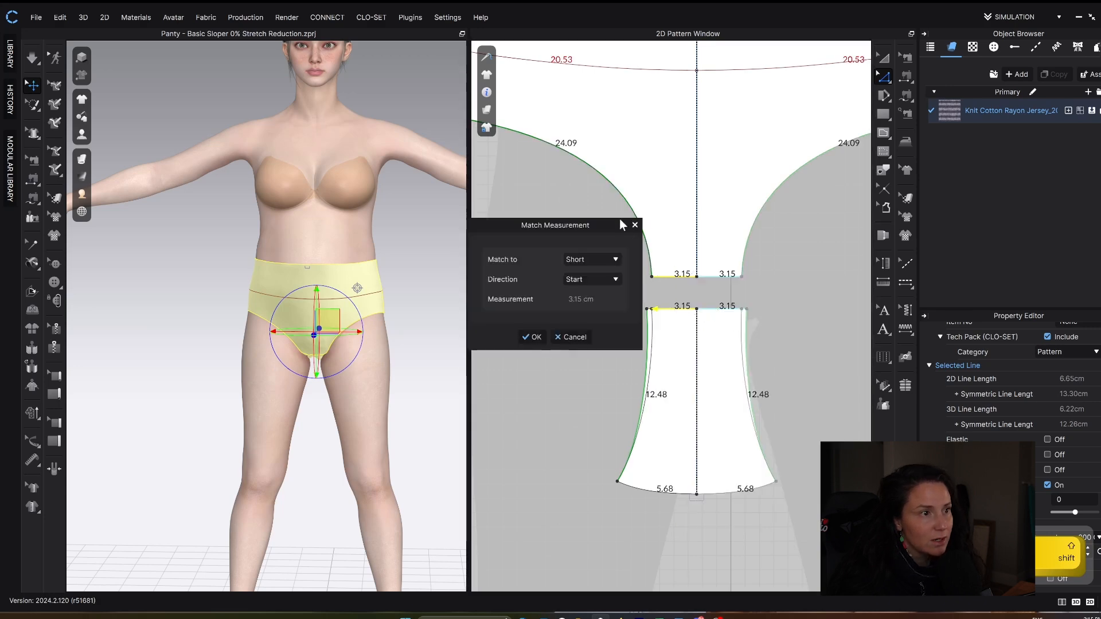
left_click_drag(619, 218, 521, 220)
left_click(500, 277)
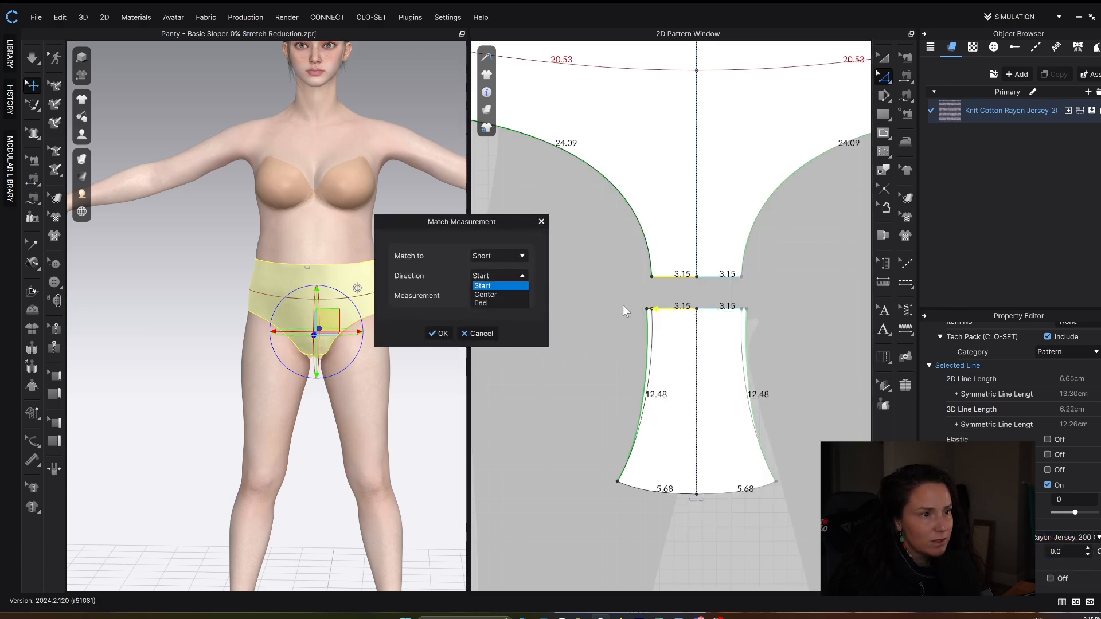
left_click(513, 273)
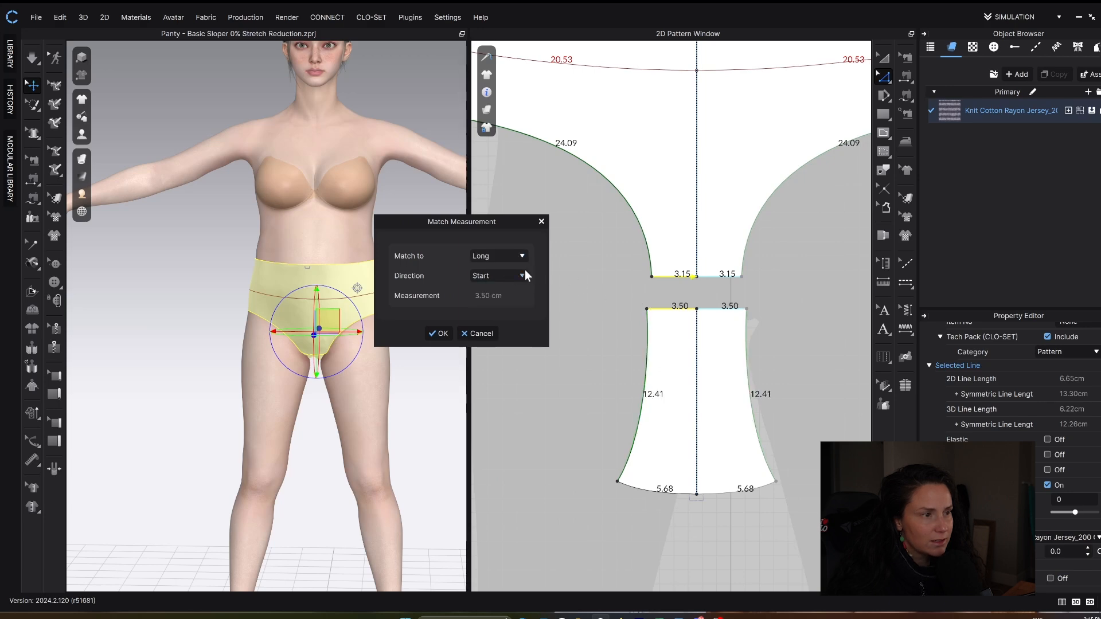
left_click(523, 276)
left_click(497, 302)
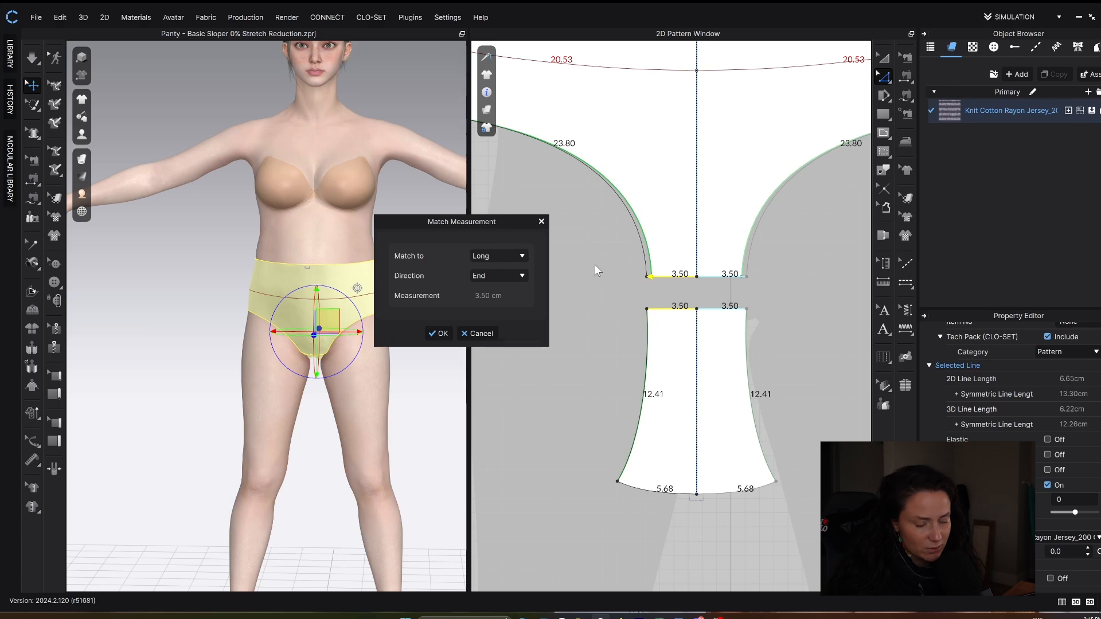
key("Return")
- Turn the gusset upside down and place it directly below the back panel's crotch edge
scroll(627, 295, "down", 6)
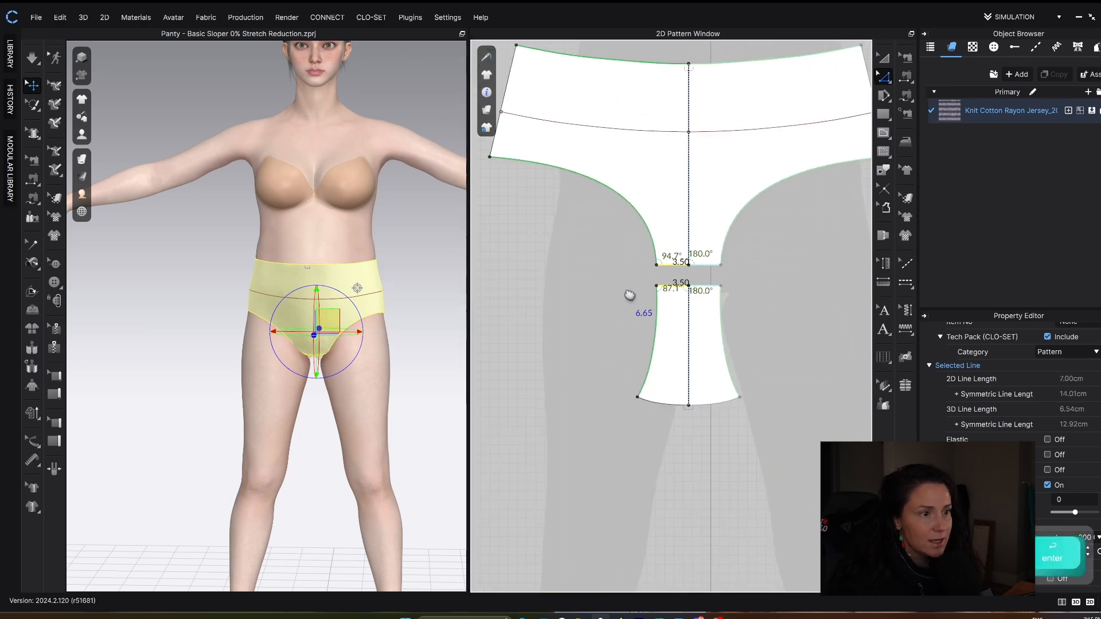
key("a")
left_click(769, 312)
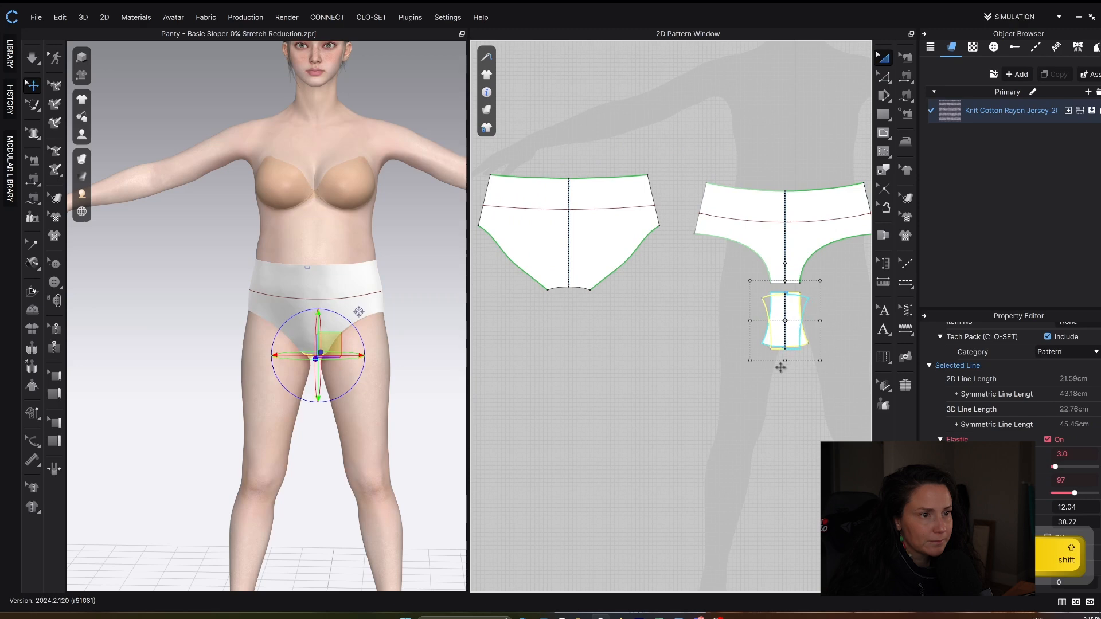
left_click_drag(781, 304, 584, 310, "shift")
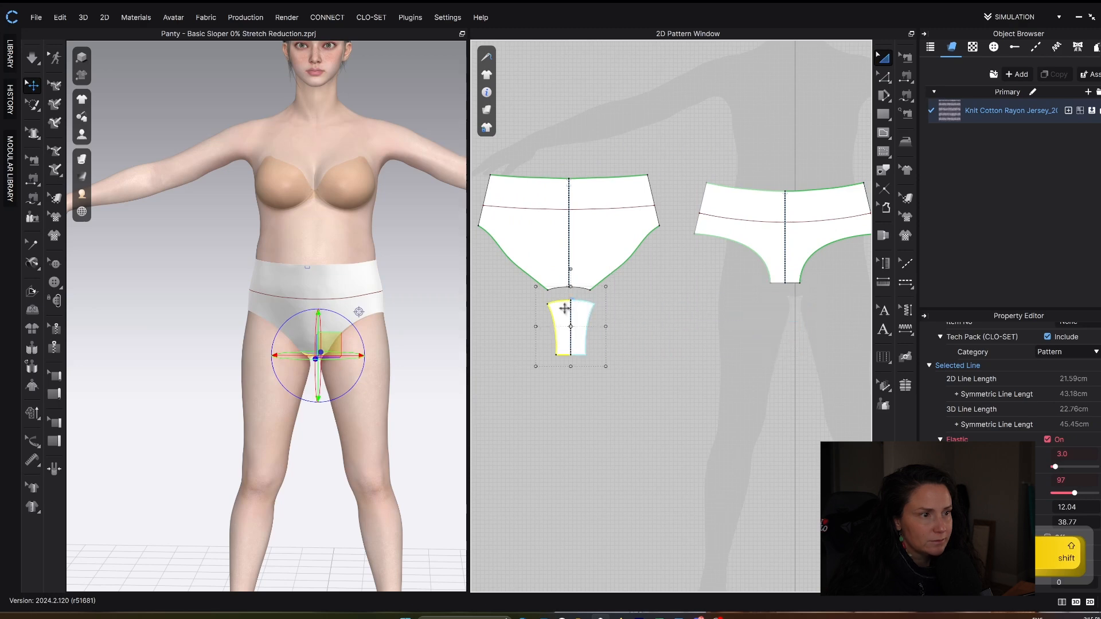
- Copy the curved edge of the gusset that faces the back panel
scroll(585, 309, "up", 5)
scroll(620, 323, "up", 2)
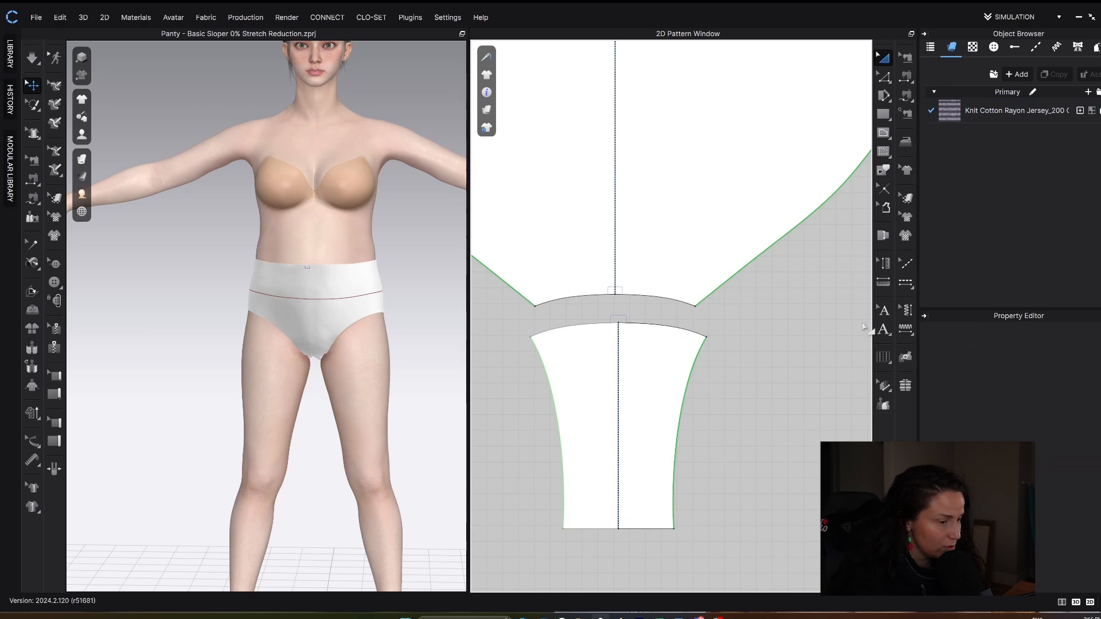
key("z")
left_click(654, 334)
right_click(651, 323)
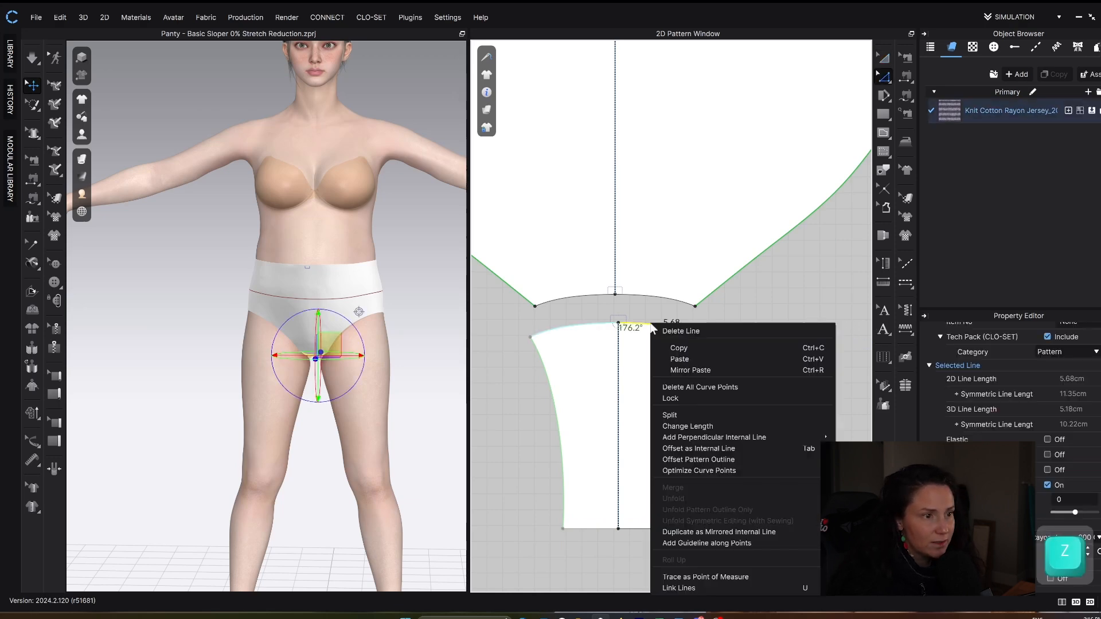
left_click(689, 347)
- Replace the back panel's crotch edge with the copied gusset line, using direction End and Flip Horizontal
right_click(666, 297)
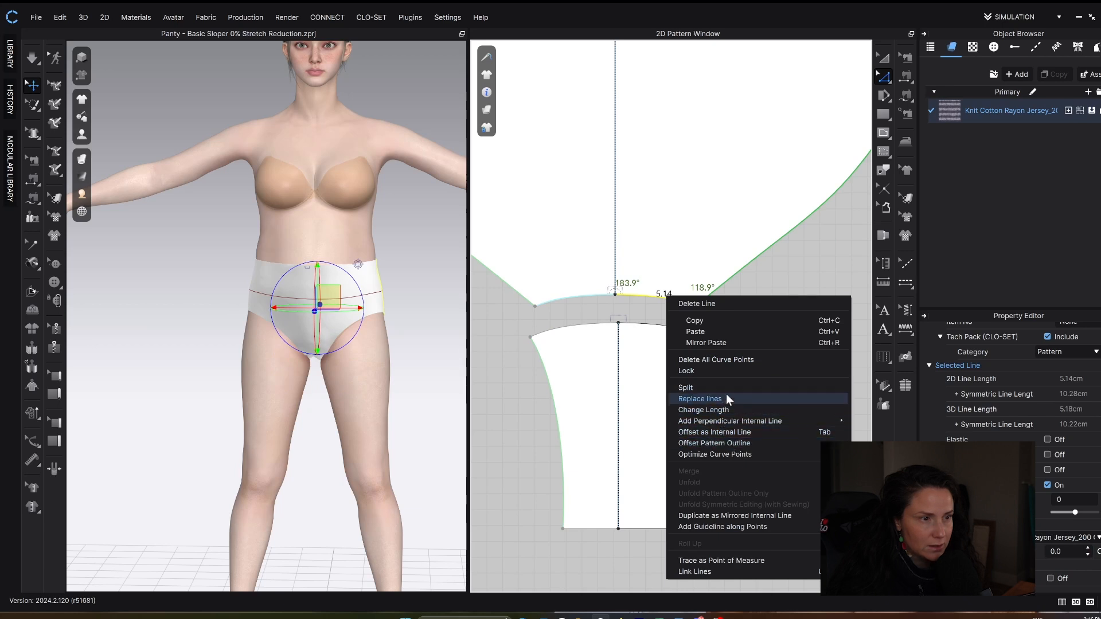
left_click(700, 398)
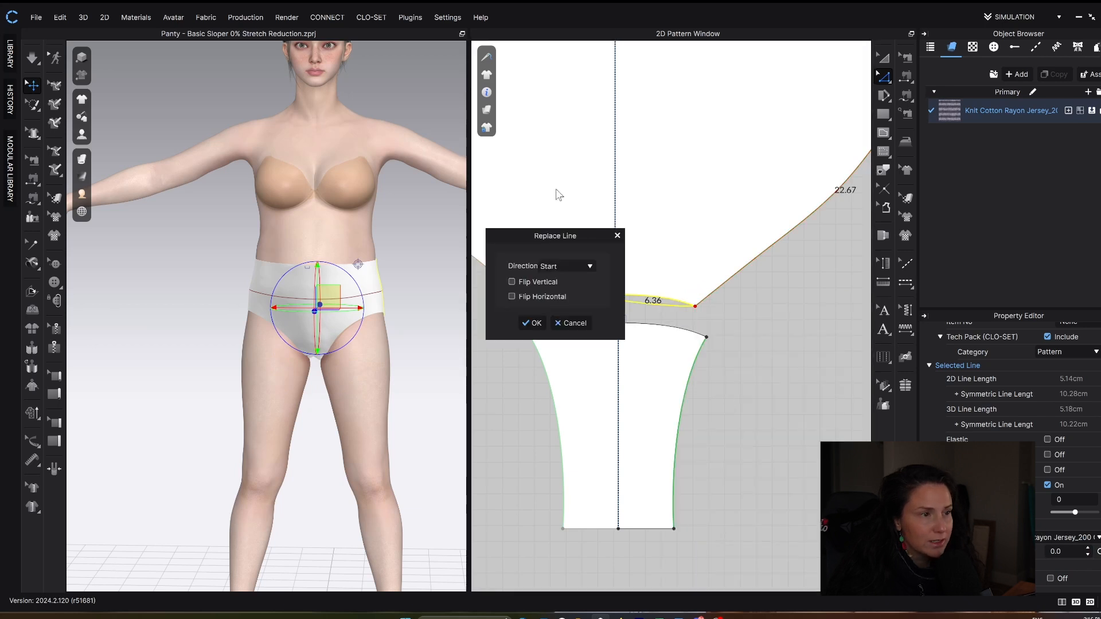
left_click_drag(578, 235, 463, 210)
left_click(475, 241)
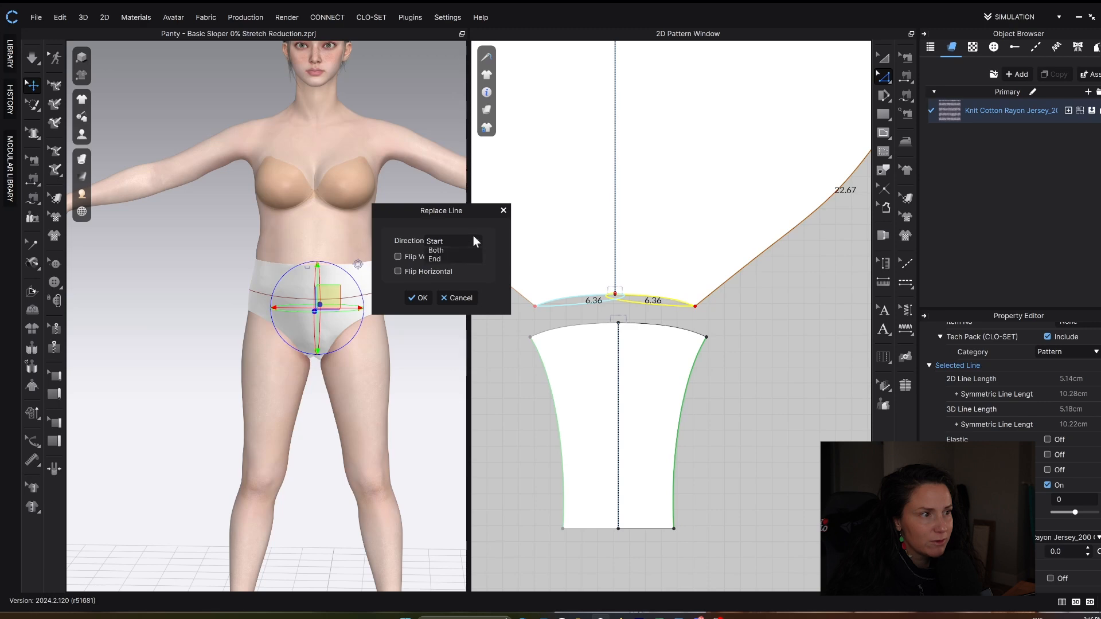
left_click(464, 267)
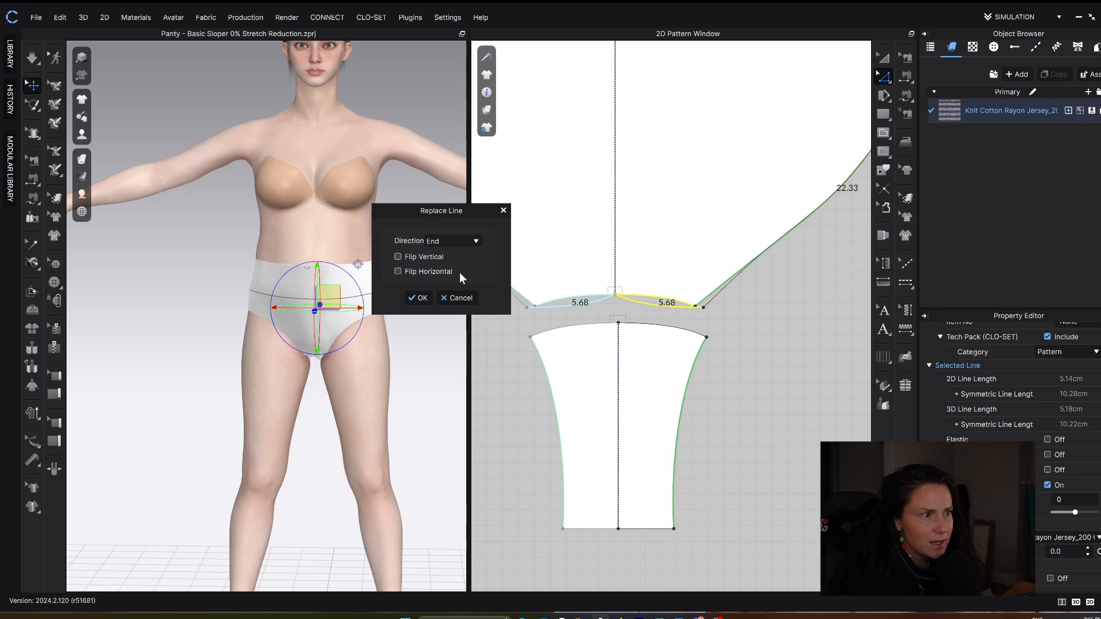
left_click(398, 272)
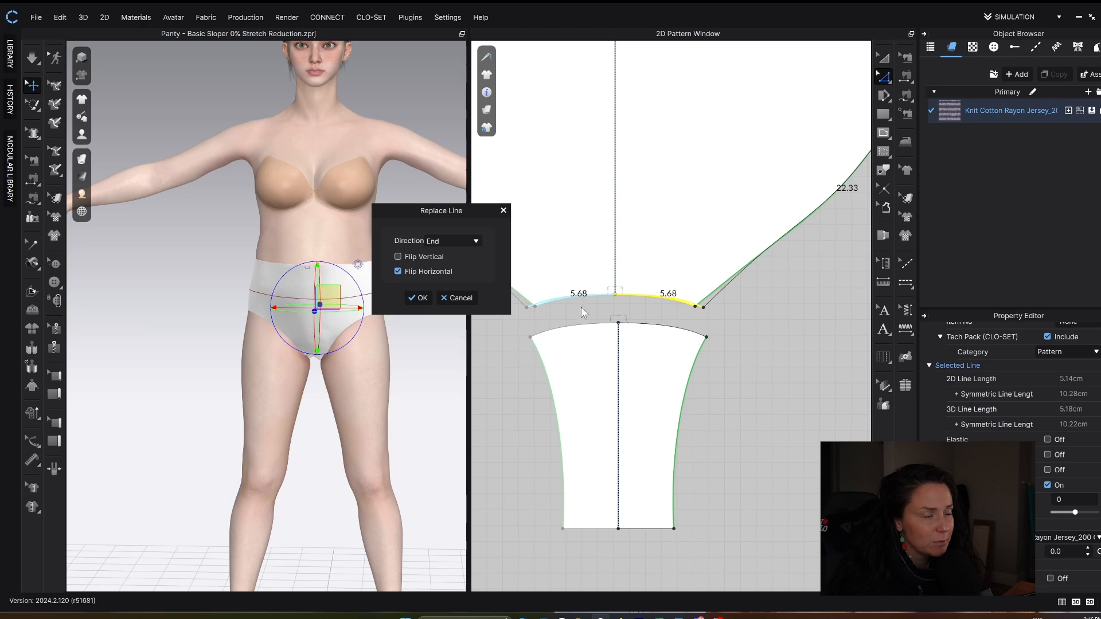
left_click(430, 302)
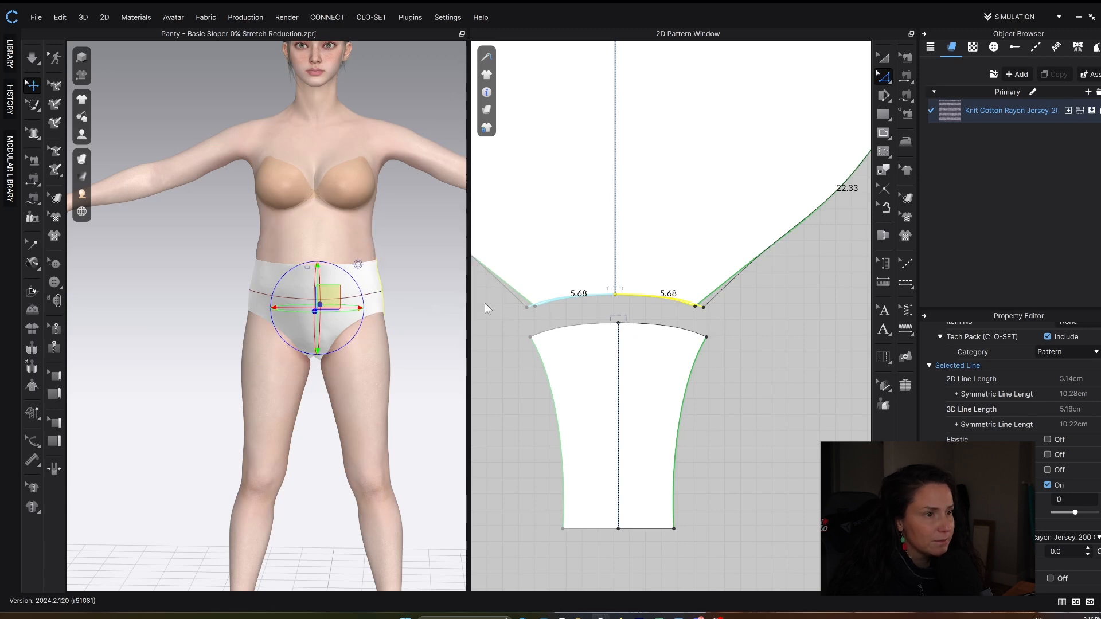
left_click(681, 321)
scroll(681, 324, "down", 2)
scroll(681, 326, "up", 2)
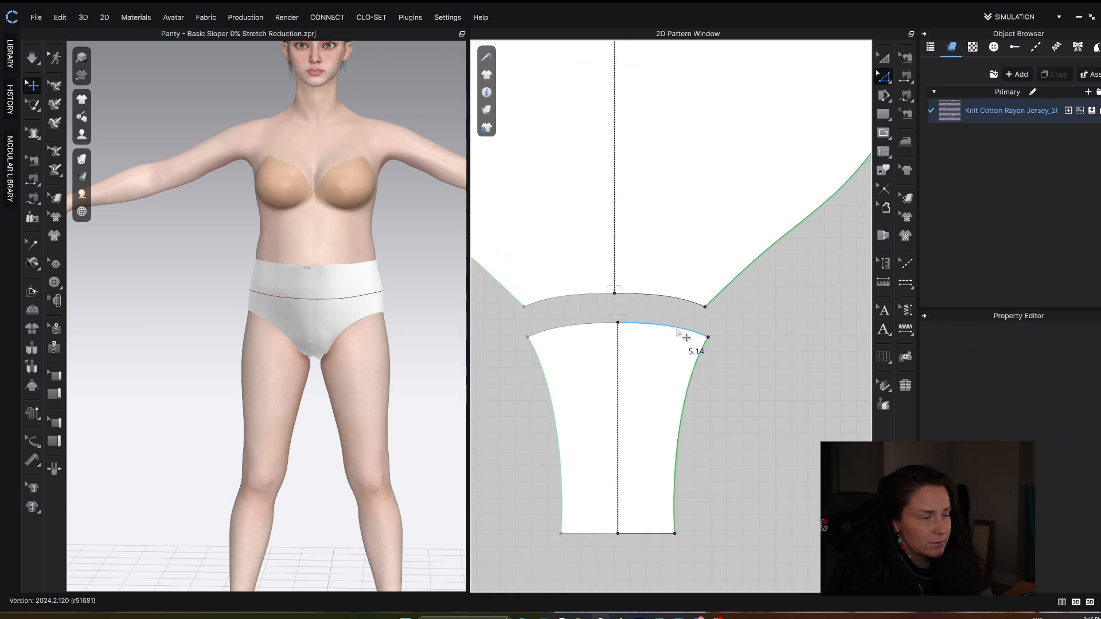
scroll(670, 333, "down", 4)
scroll(669, 334, "down", 5)
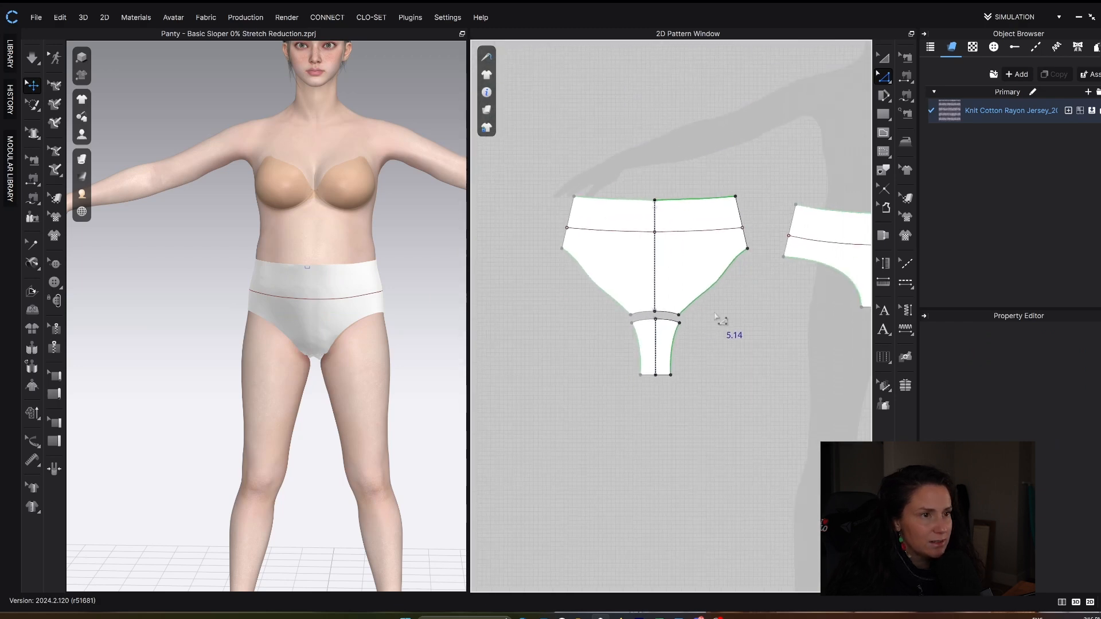
scroll(676, 307, "down", 1)
middle_click_drag(693, 276, 639, 301)
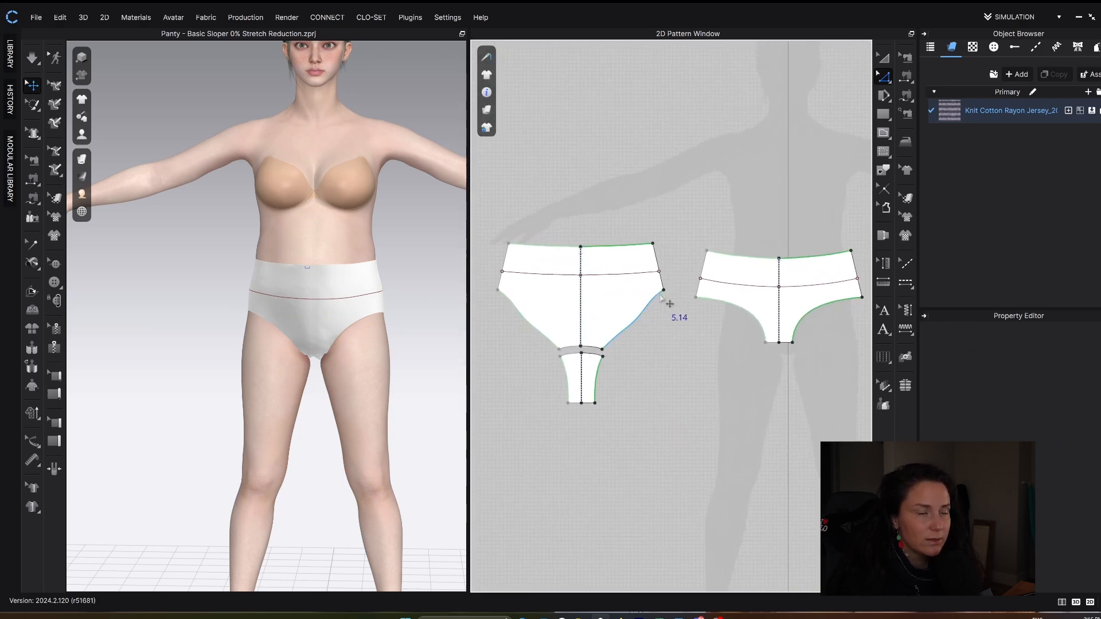
scroll(666, 293, "down", 1)
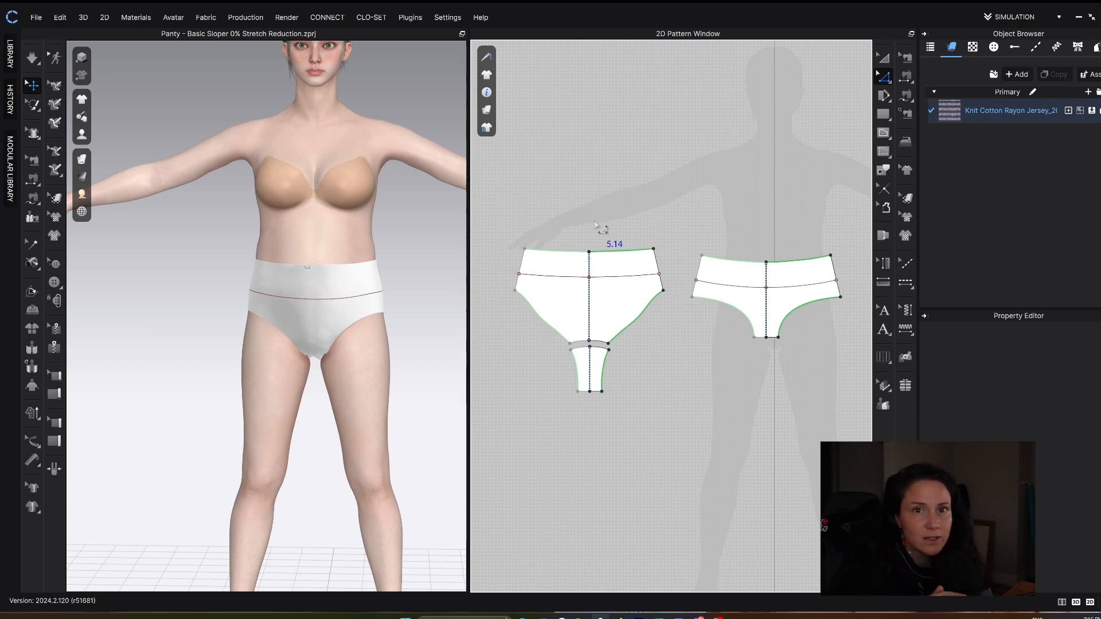
- Set the avatar's rendering style to Mesh and turn to the side of the panty to see through the leg opening
scroll(324, 358, "up", 2)
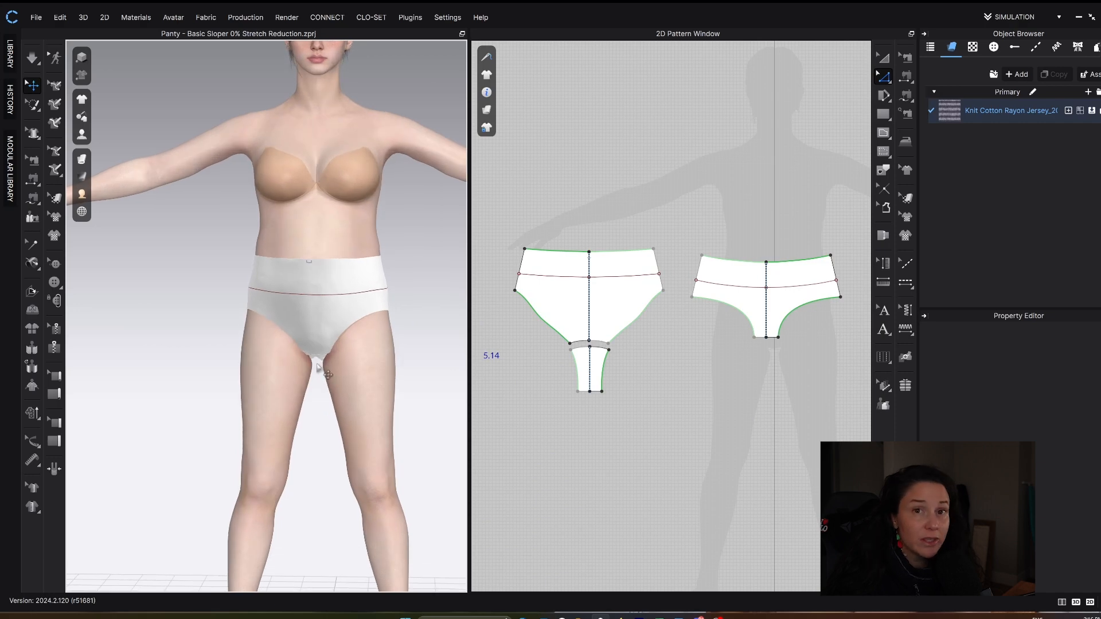
right_click_drag(332, 368, 253, 300)
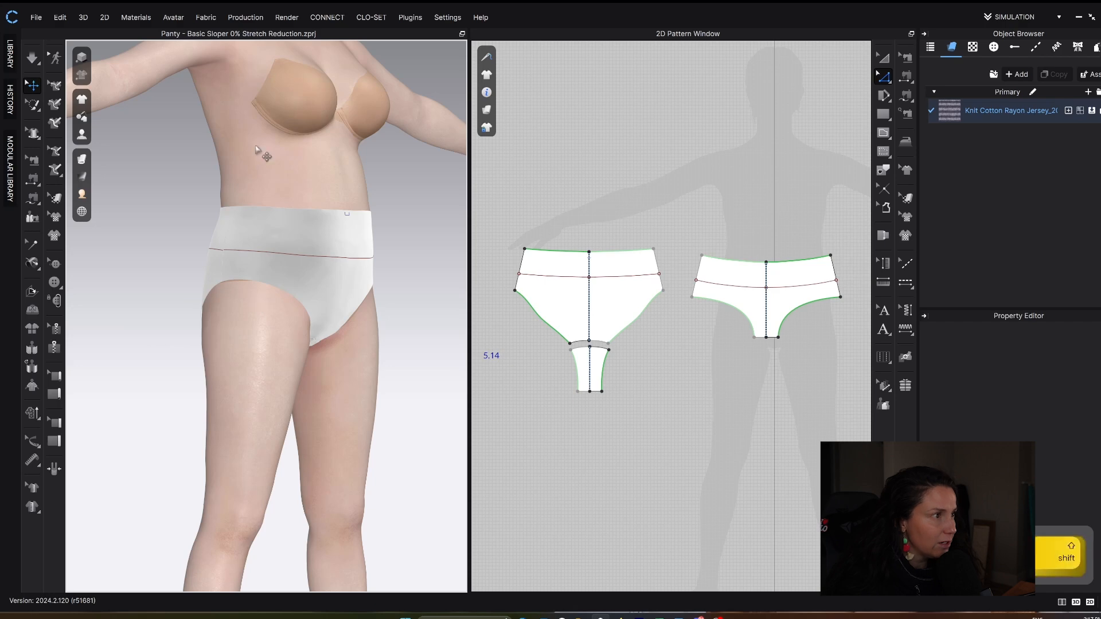
left_click(239, 155, "shift")
right_click(240, 155)
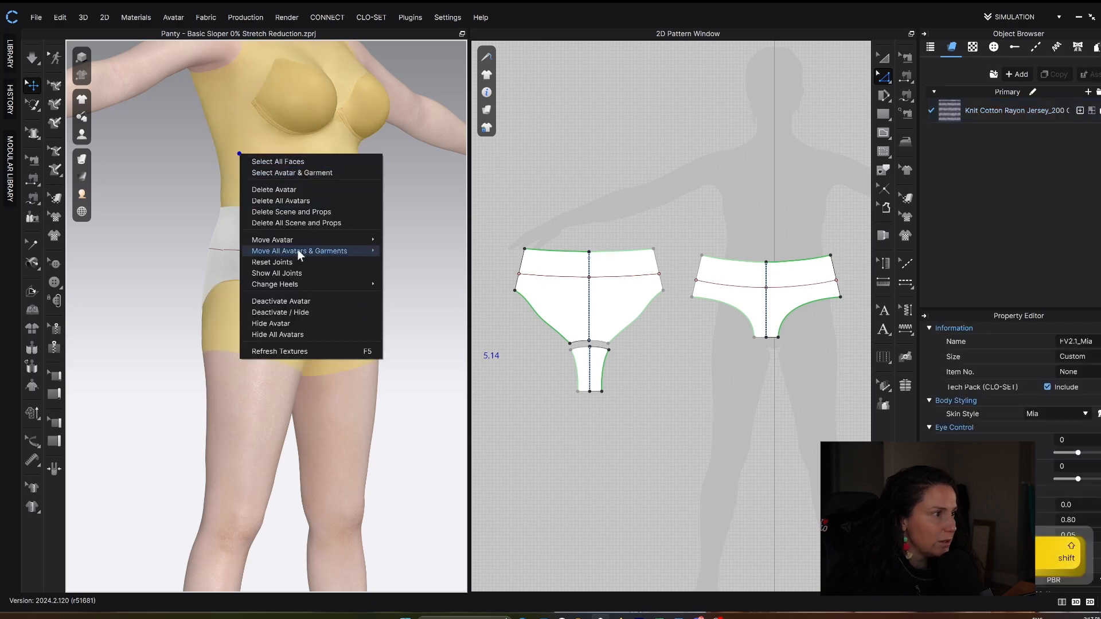
left_click(82, 194)
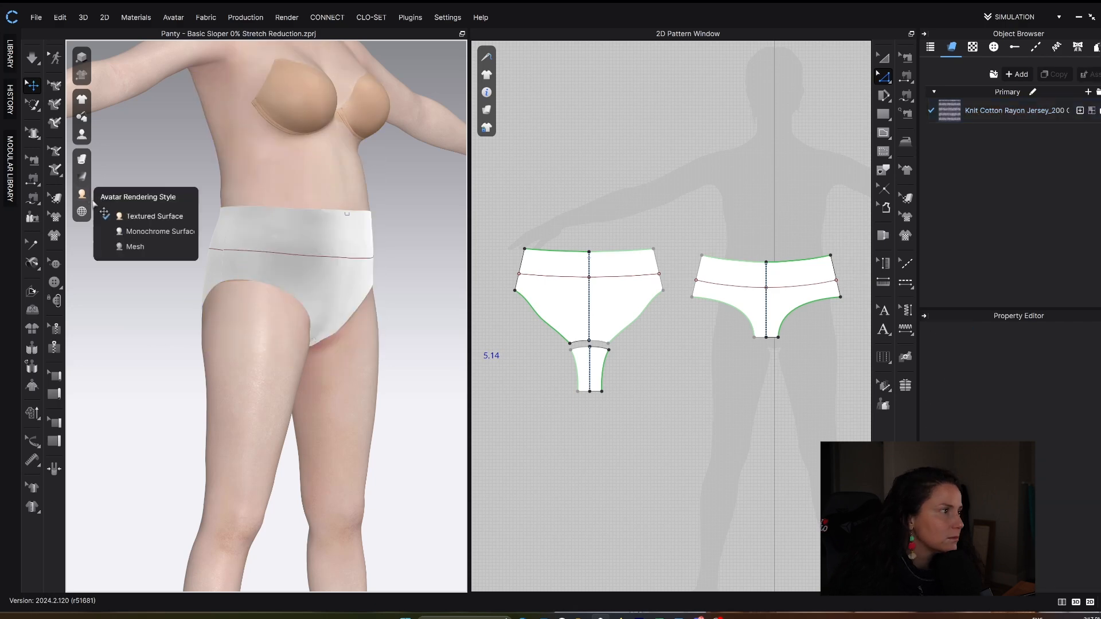
left_click(131, 250)
right_click_drag(227, 296, 325, 328)
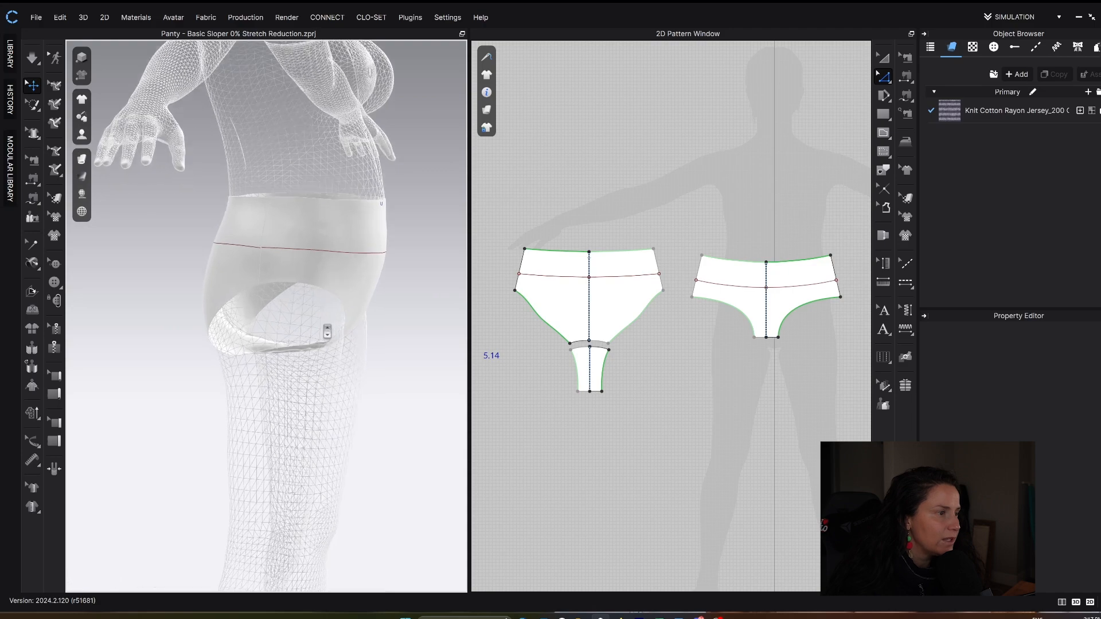
- Examine how the gusset sits between the front and back panels with the garment shown in Random Color Surface
scroll(339, 359, "down", 3)
scroll(607, 372, "up", 5)
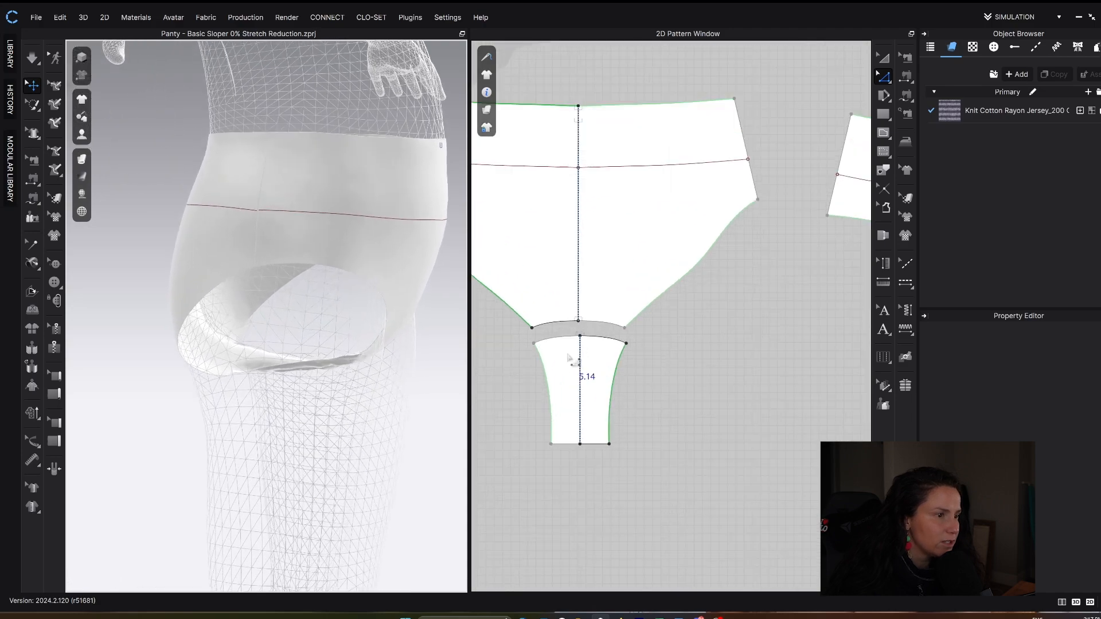
key("a")
left_click(563, 351)
right_click_drag(281, 379, 282, 394)
right_click_drag(328, 358, 330, 375)
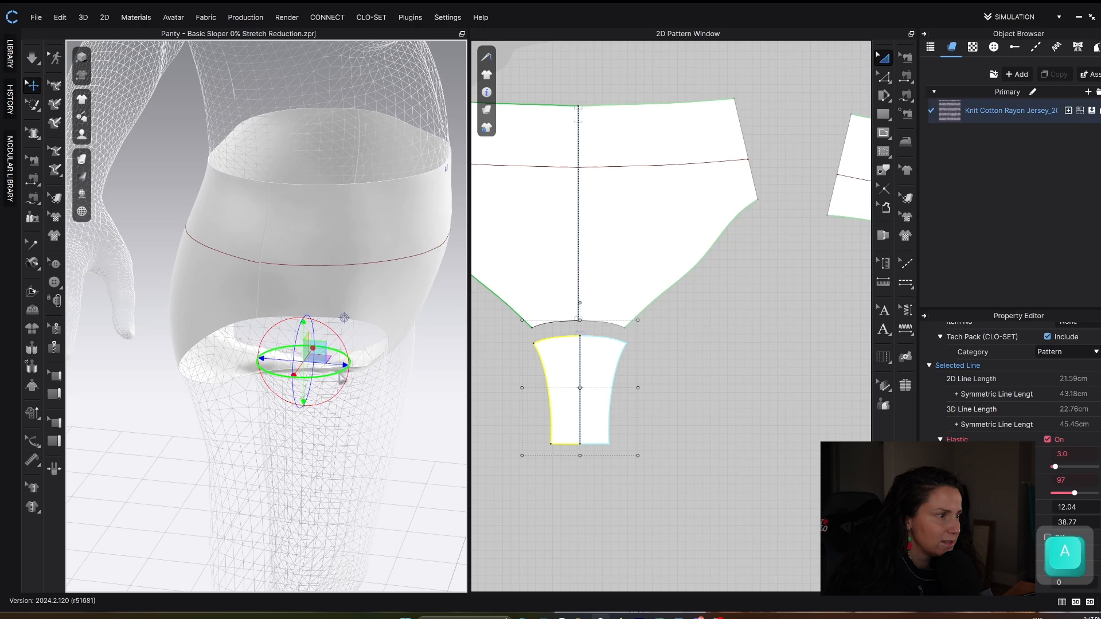
left_click(278, 370)
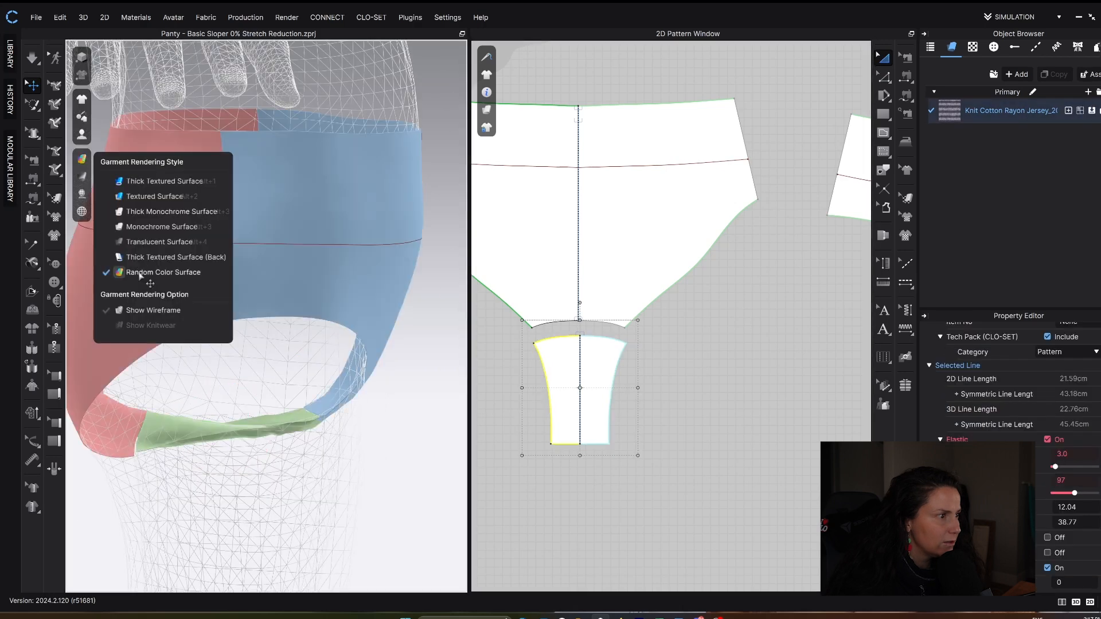
middle_click_drag(246, 349, 267, 301)
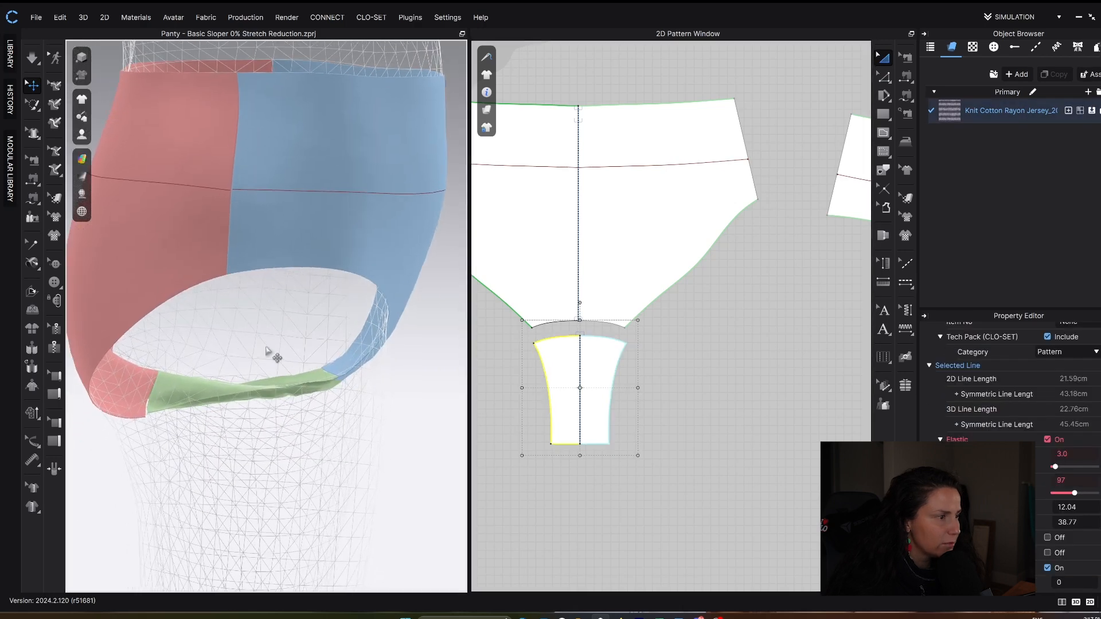
right_click_drag(267, 349, 258, 339)
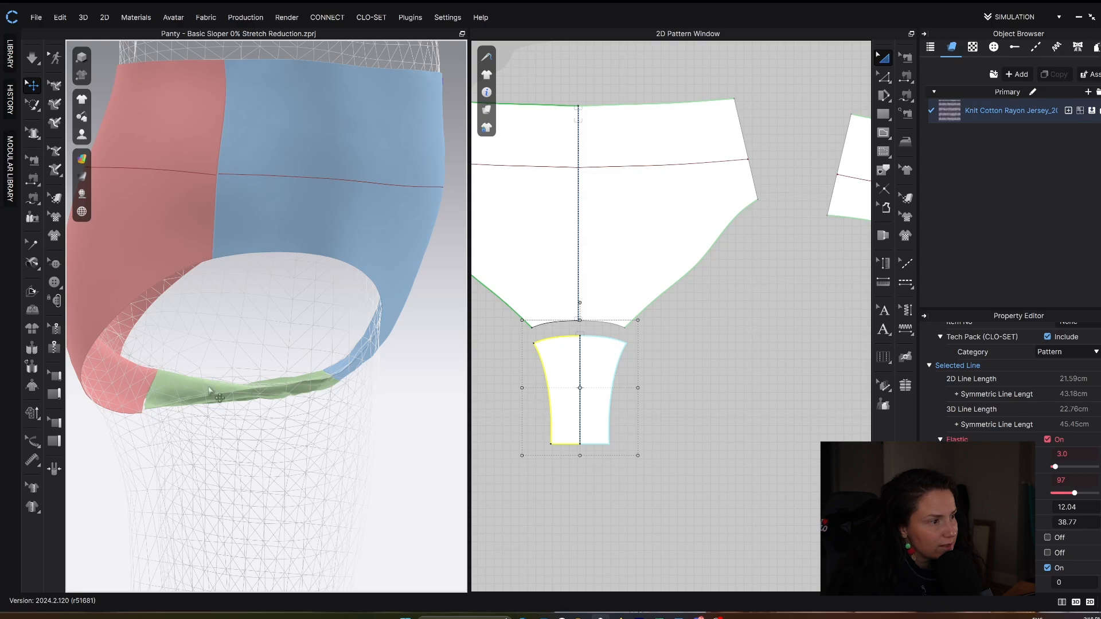
scroll(240, 387, "down", 5)
right_click_drag(240, 380, 178, 442)
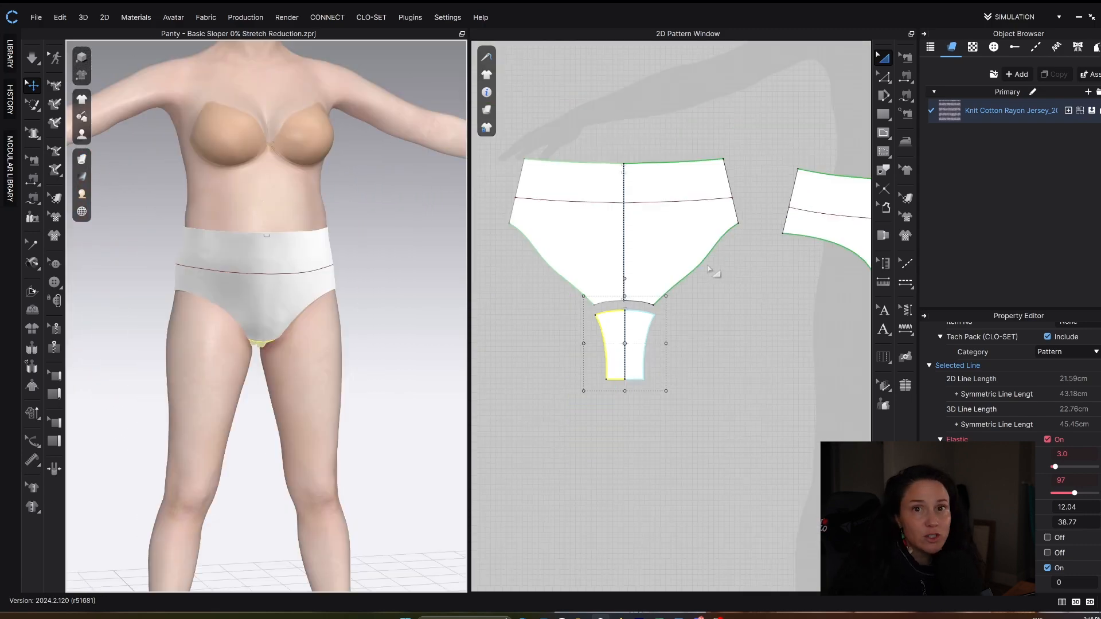
- Duplicate the front, back and gusset patterns together and place the copies above and to the left of the originals
scroll(712, 271, "down", 5)
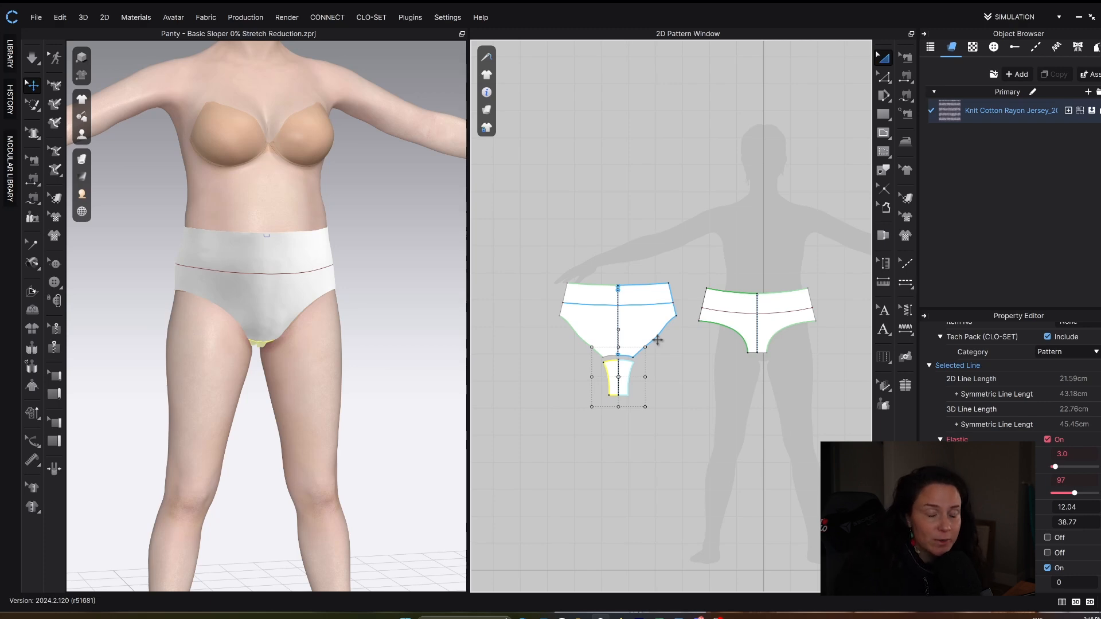
scroll(658, 340, "down", 2)
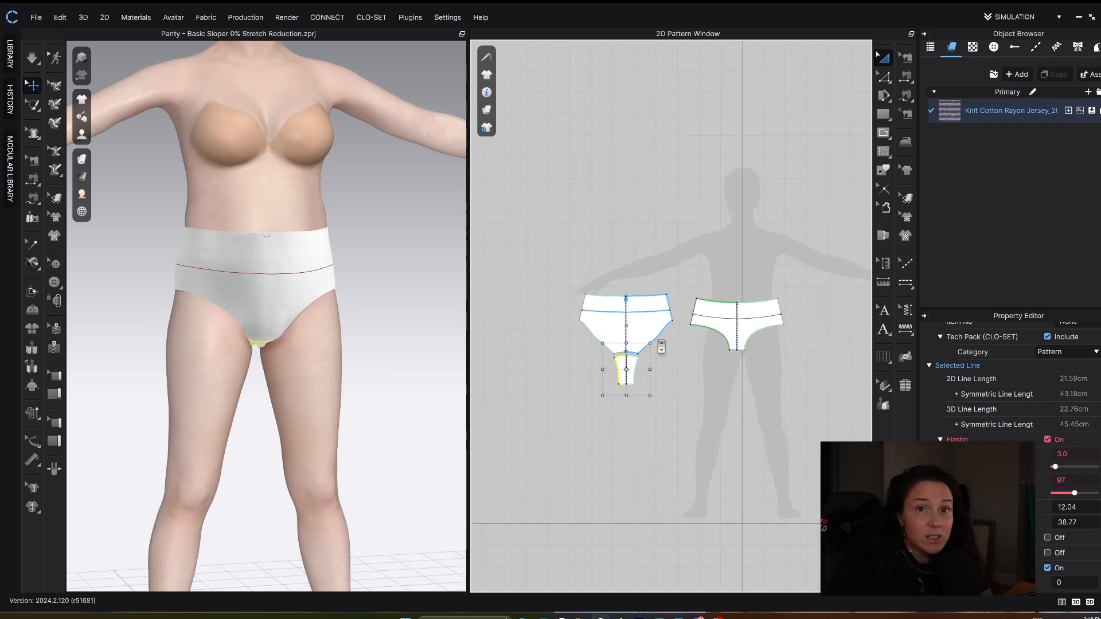
scroll(766, 316, "down", 1)
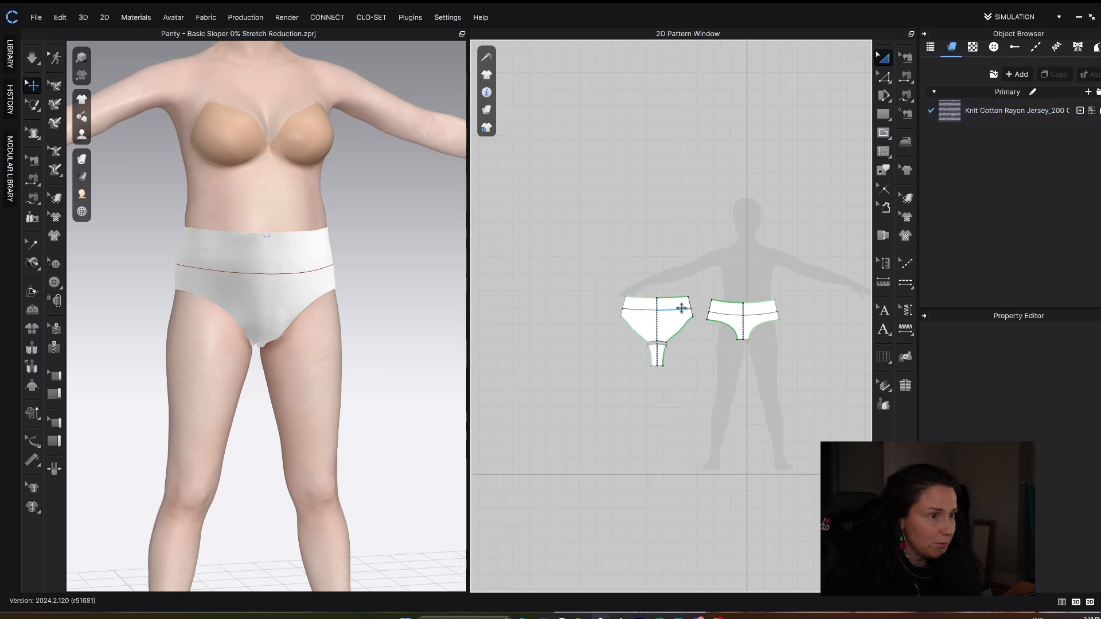
left_click_drag(591, 253, 787, 402)
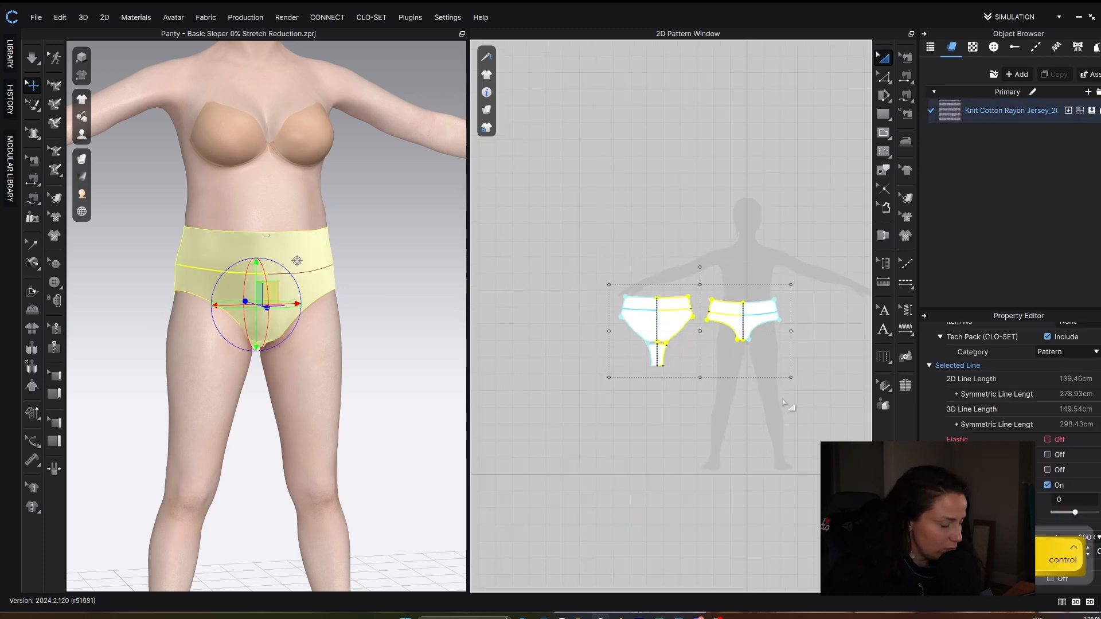
key("ctrl+v")
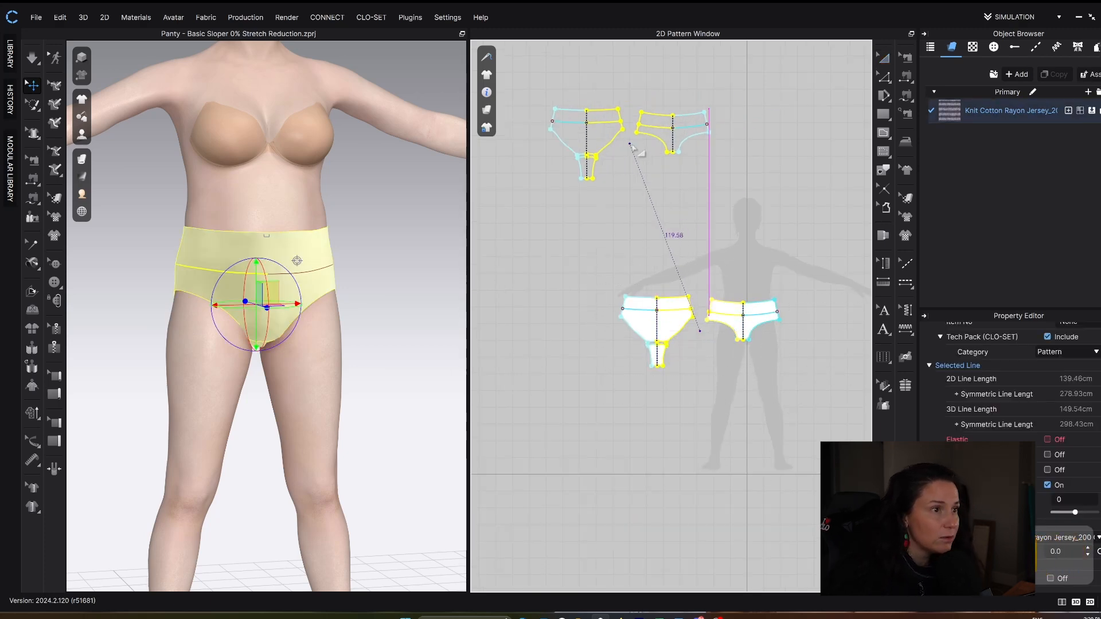
left_click(609, 145)
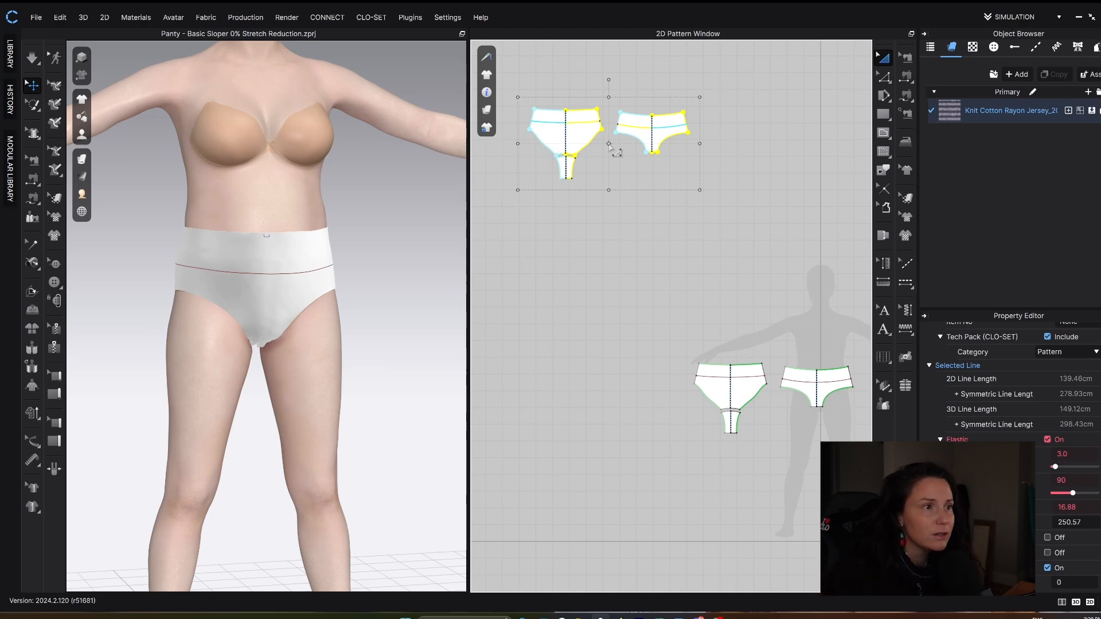
- Add a new fabric and assign it to the duplicated front, back and gusset patterns
scroll(638, 236, "up", 4)
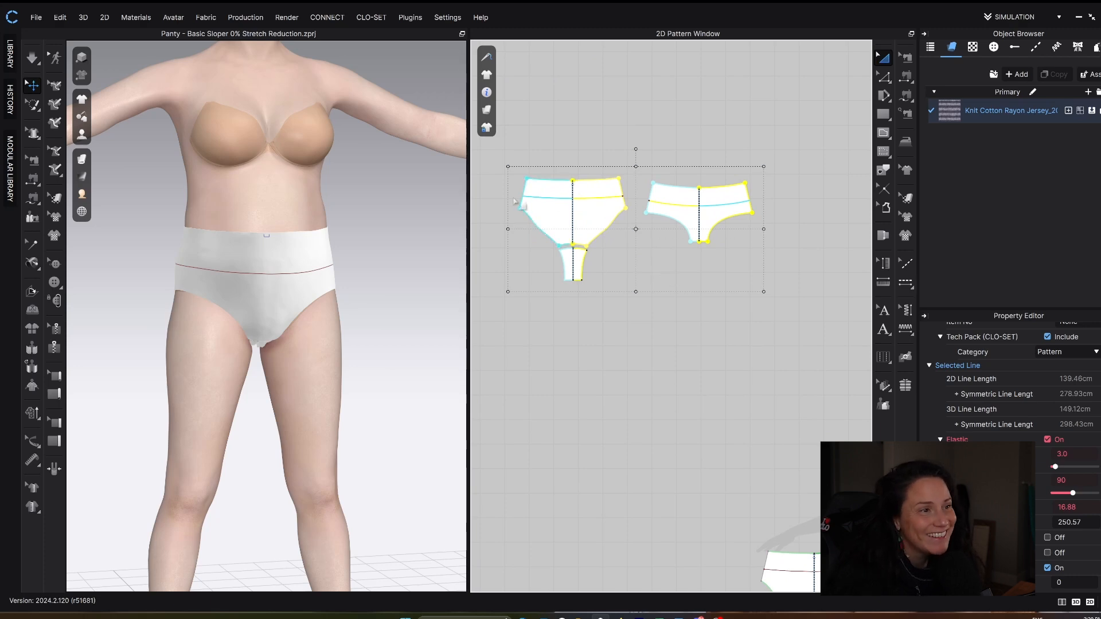
left_click(681, 267)
left_click_drag(497, 138, 788, 326)
left_click(1016, 74)
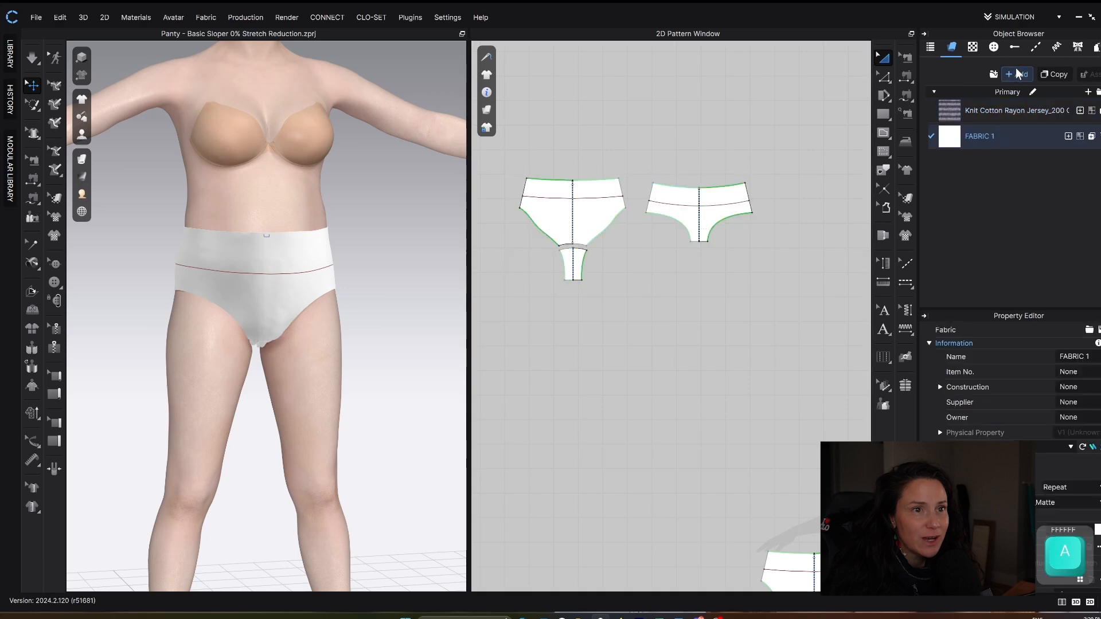
left_click_drag(496, 143, 723, 273)
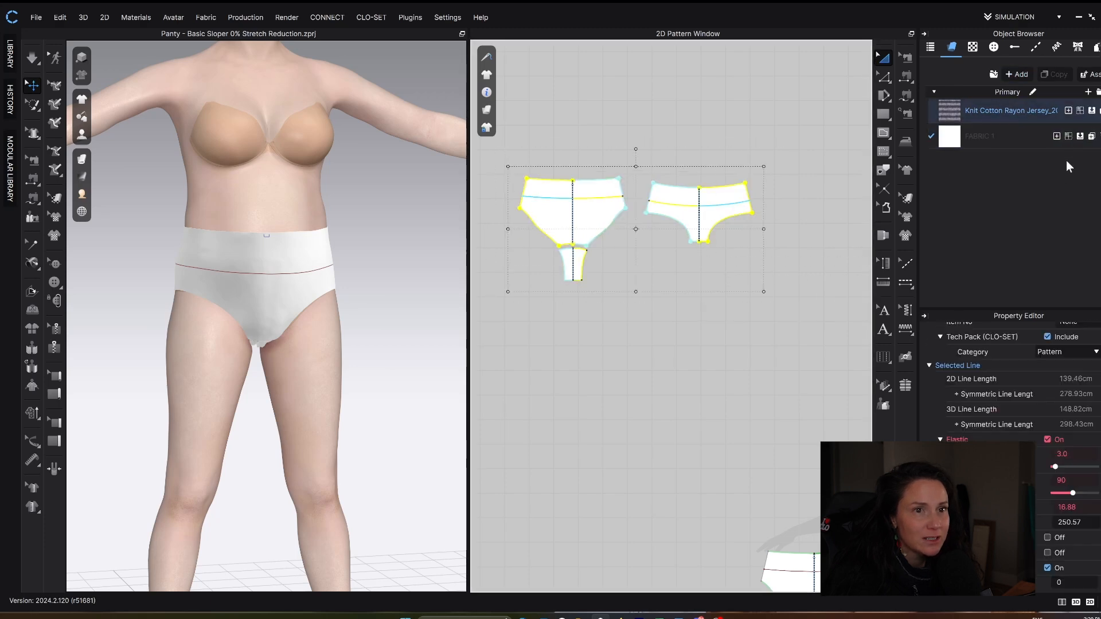
- Rename the new fabric as BLOCK 10% REDUCTION CIRCUMFERENCE AND HEIGHT
double_click(987, 137)
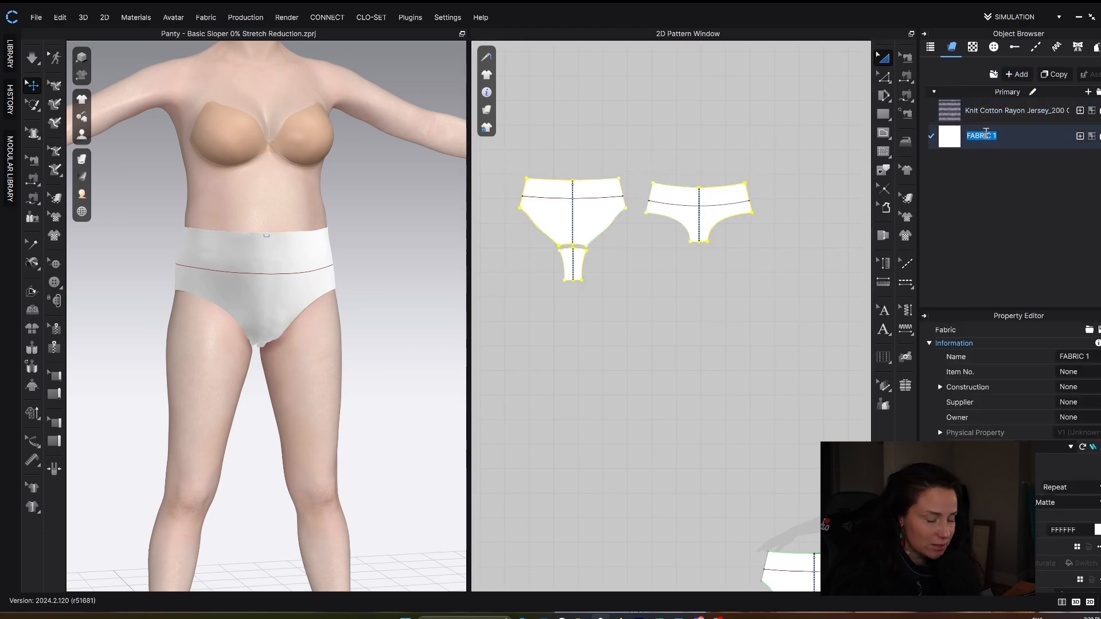
key("BackSpace")
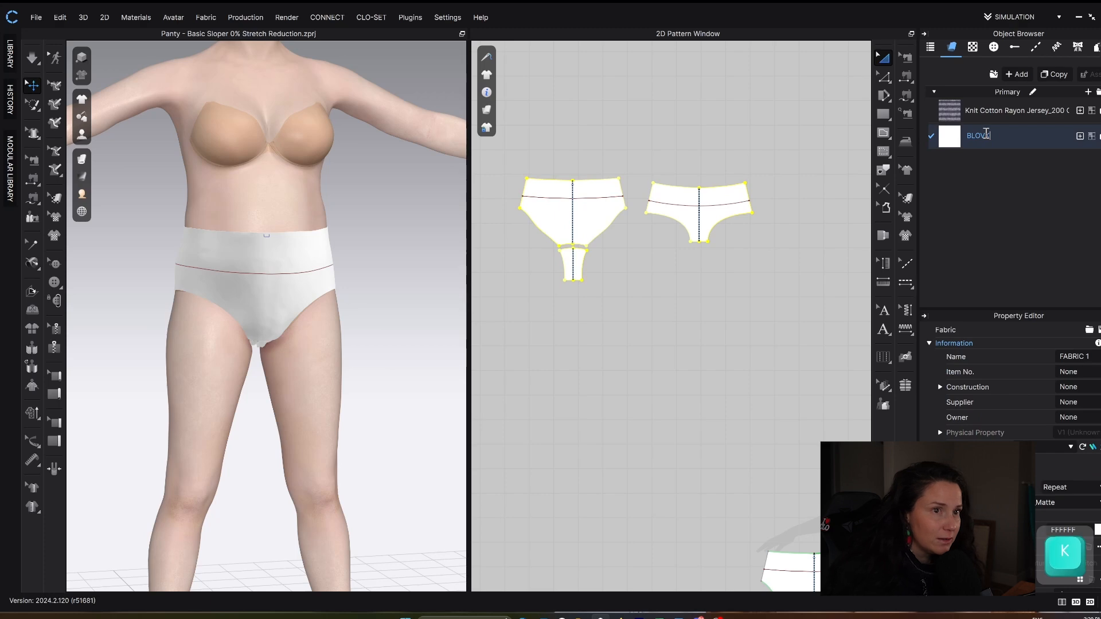
type("BLOCK 10")
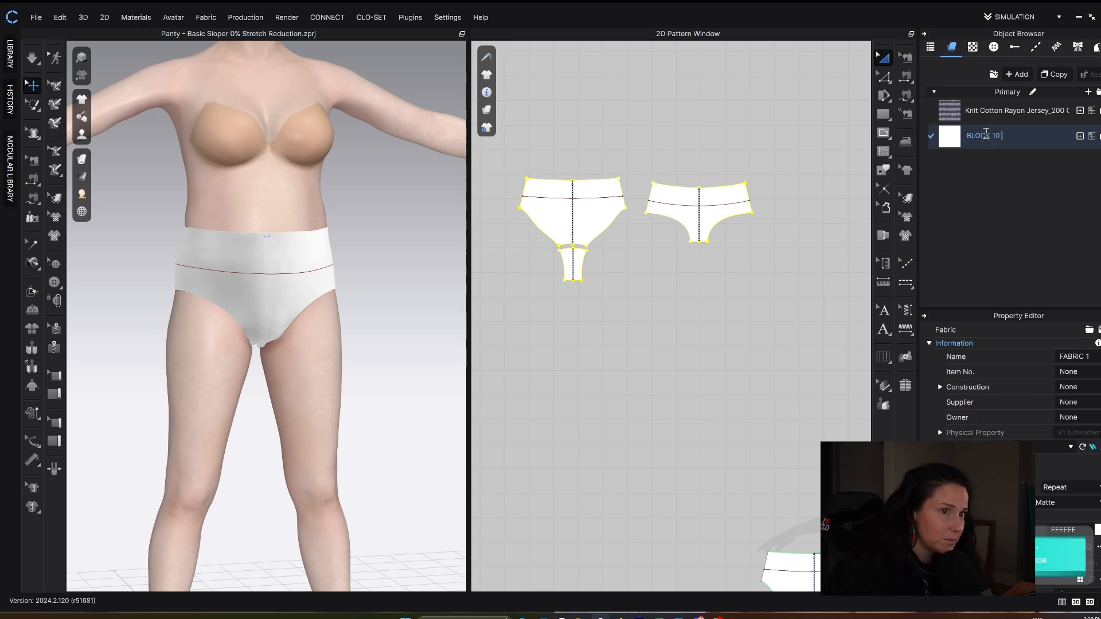
type(" %")
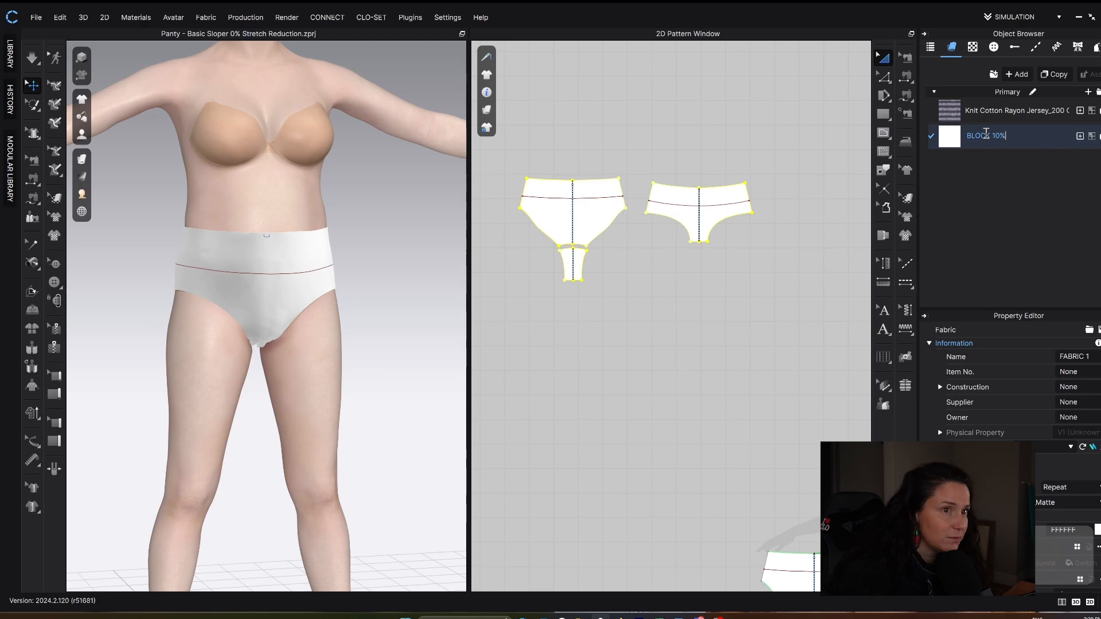
type(" REDUCTION ")
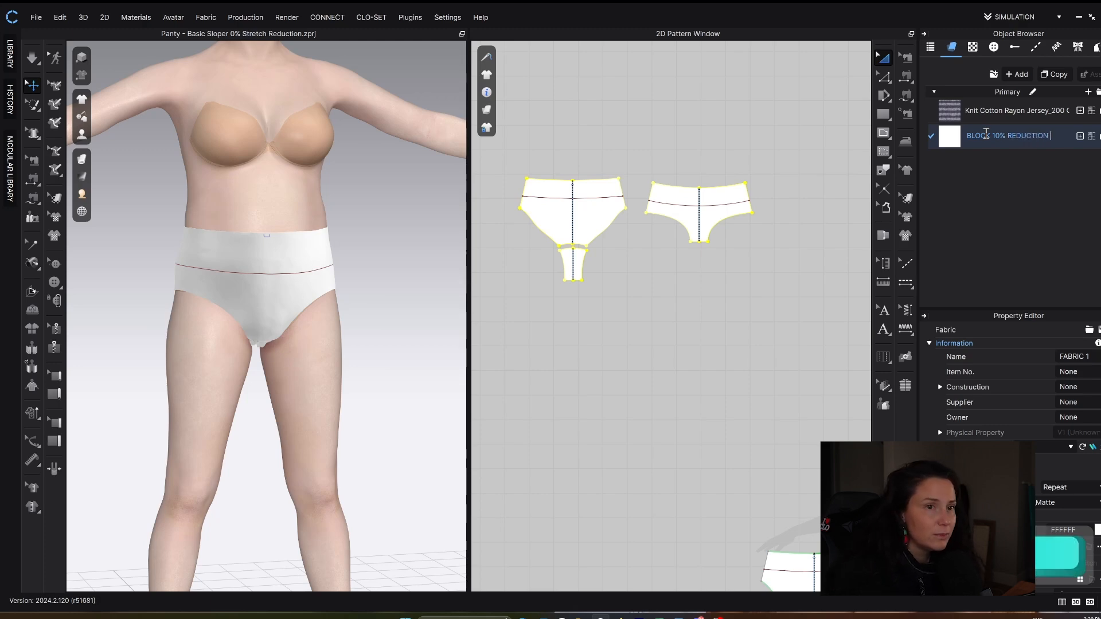
type("WI")
key("BackSpace")
key("BackSpace")
type("CIR")
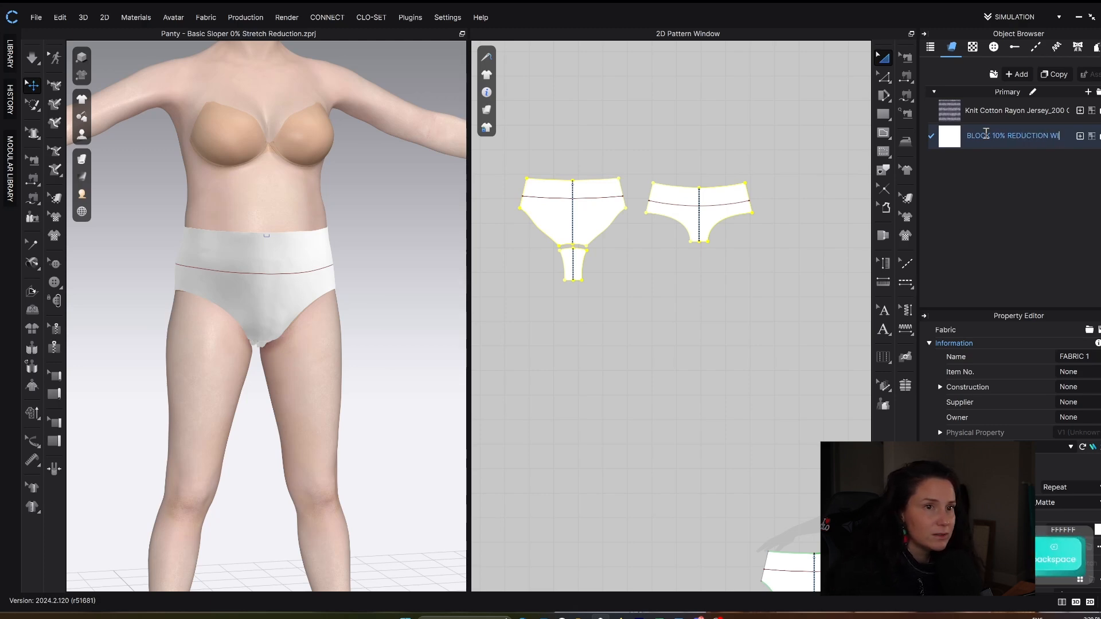
type("CUMF")
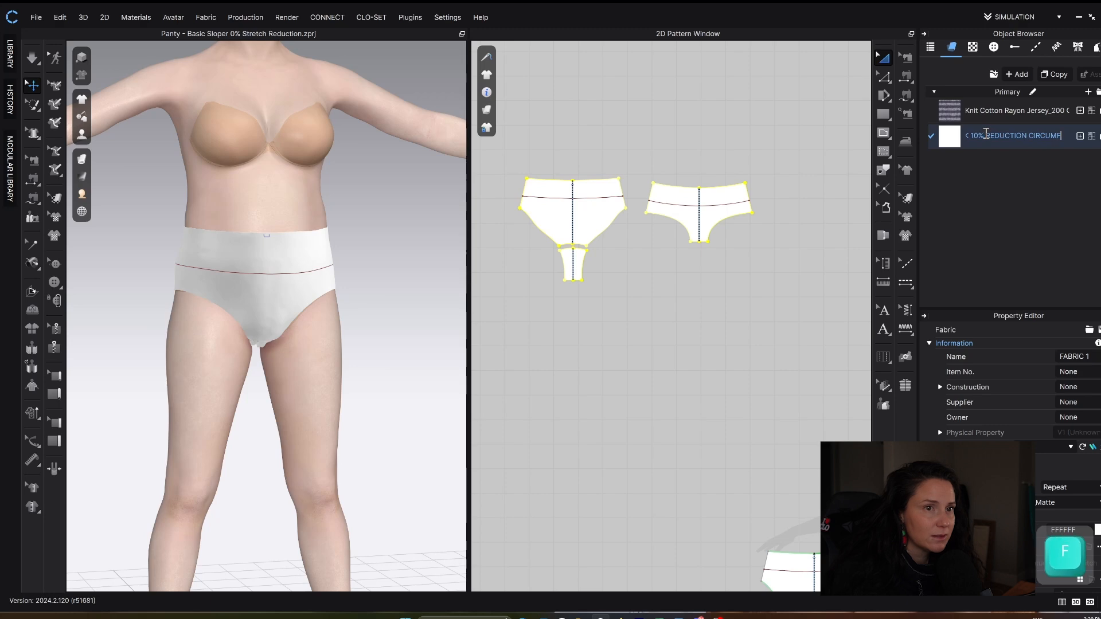
type("ERENCE AND")
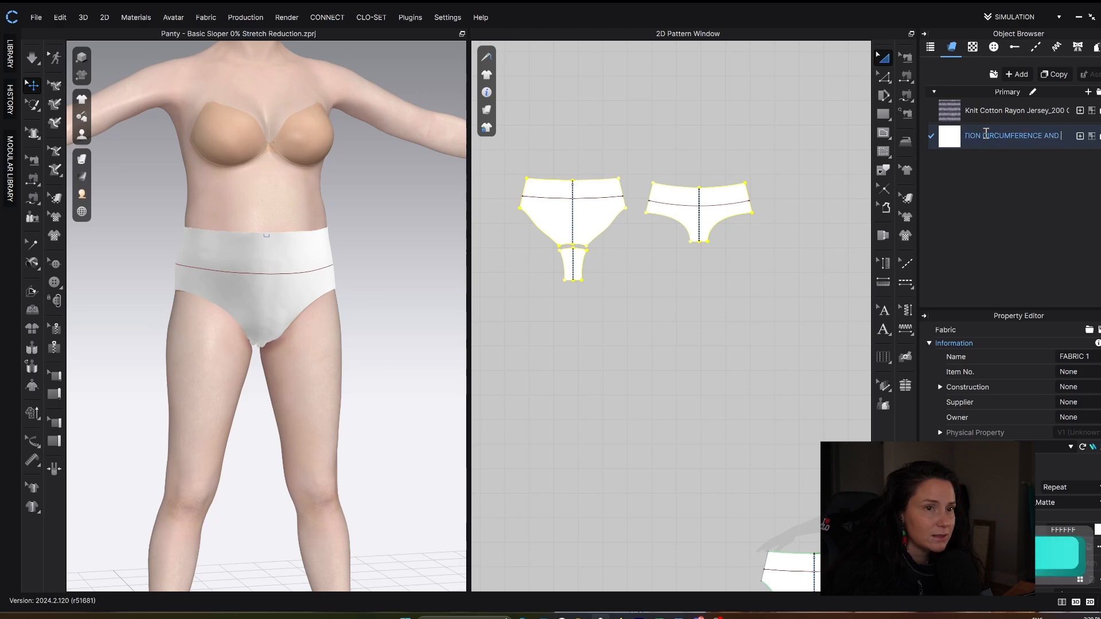
type(" HEI")
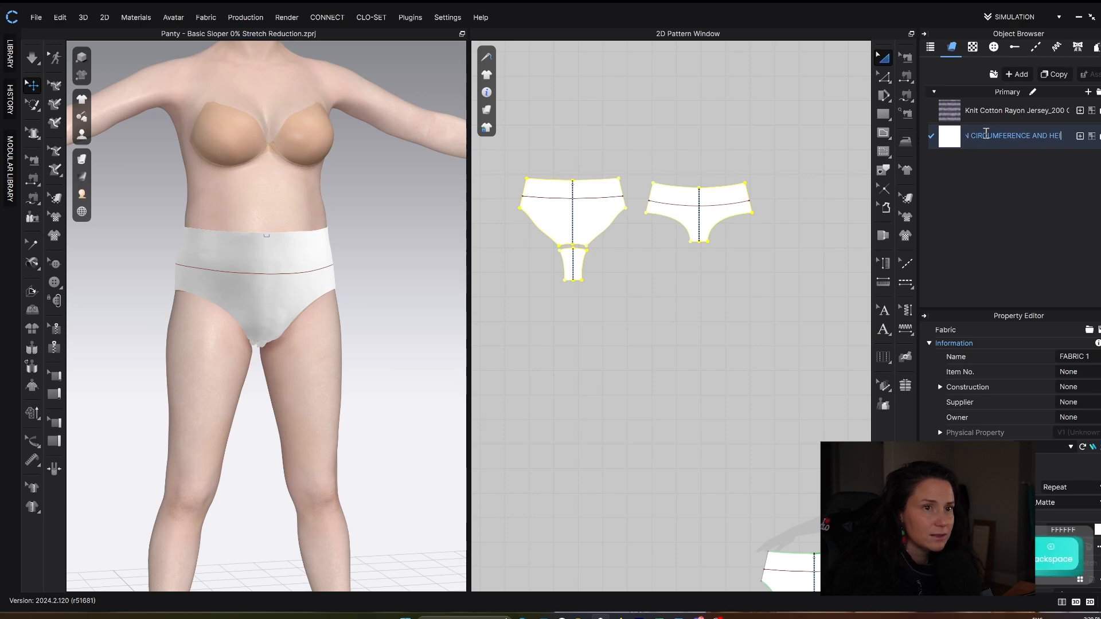
type("GHT")
key("Return")
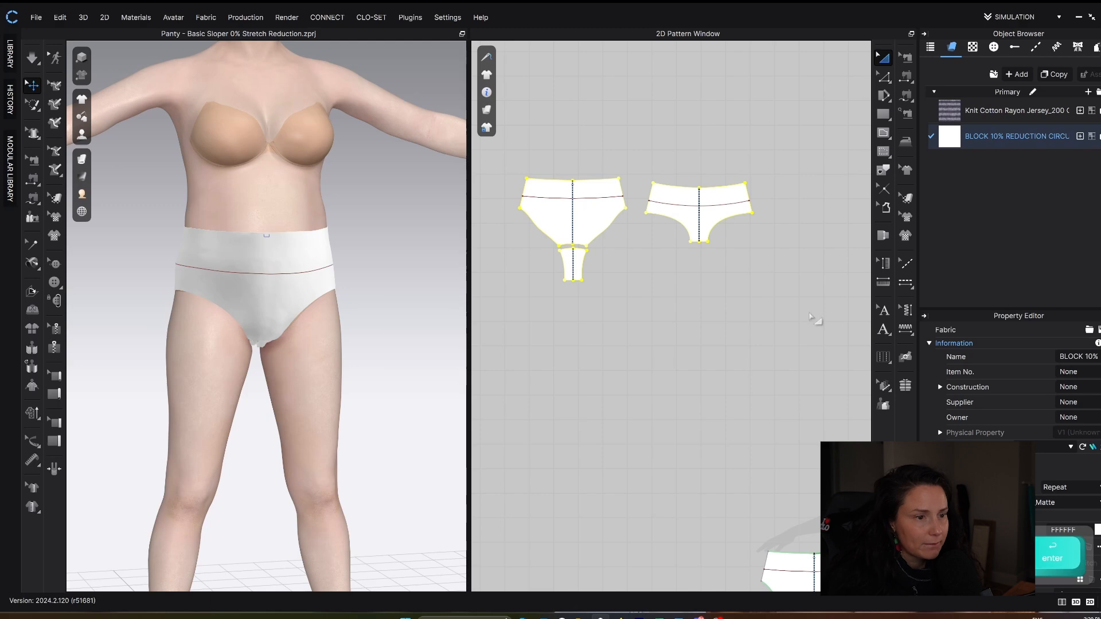
- Deactivate the duplicated front, back and gusset patterns
scroll(814, 322, "down", 4)
middle_click_drag(780, 363, 698, 295)
scroll(702, 278, "up", 1)
key("a")
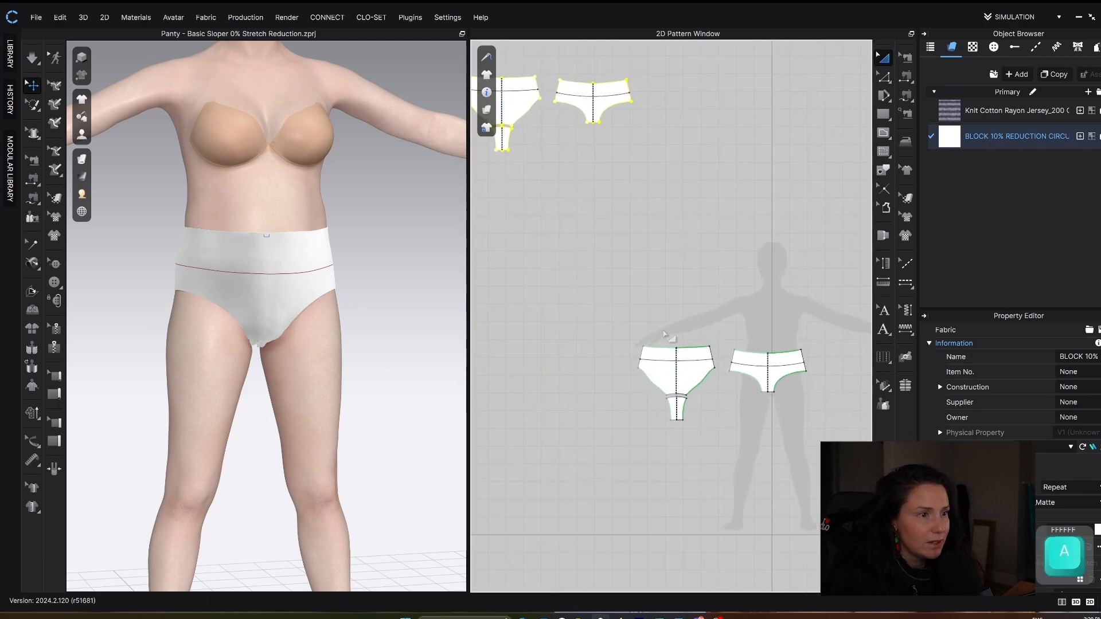
middle_click_drag(618, 230, 731, 333)
left_click_drag(548, 109, 755, 275)
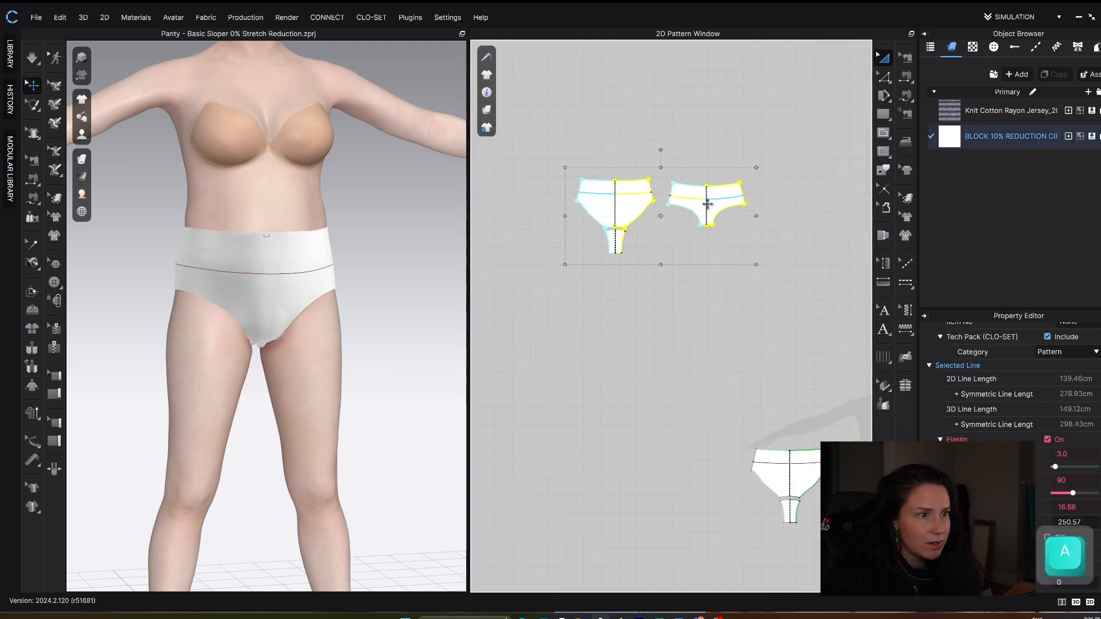
right_click(700, 193)
left_click(763, 364)
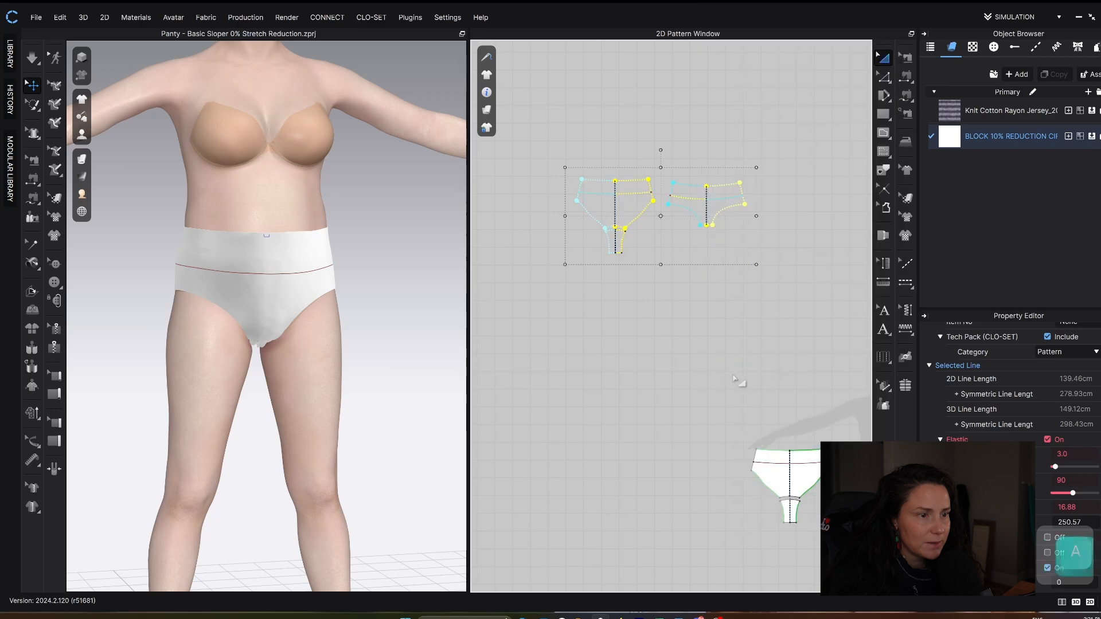
middle_click_drag(737, 380, 614, 212)
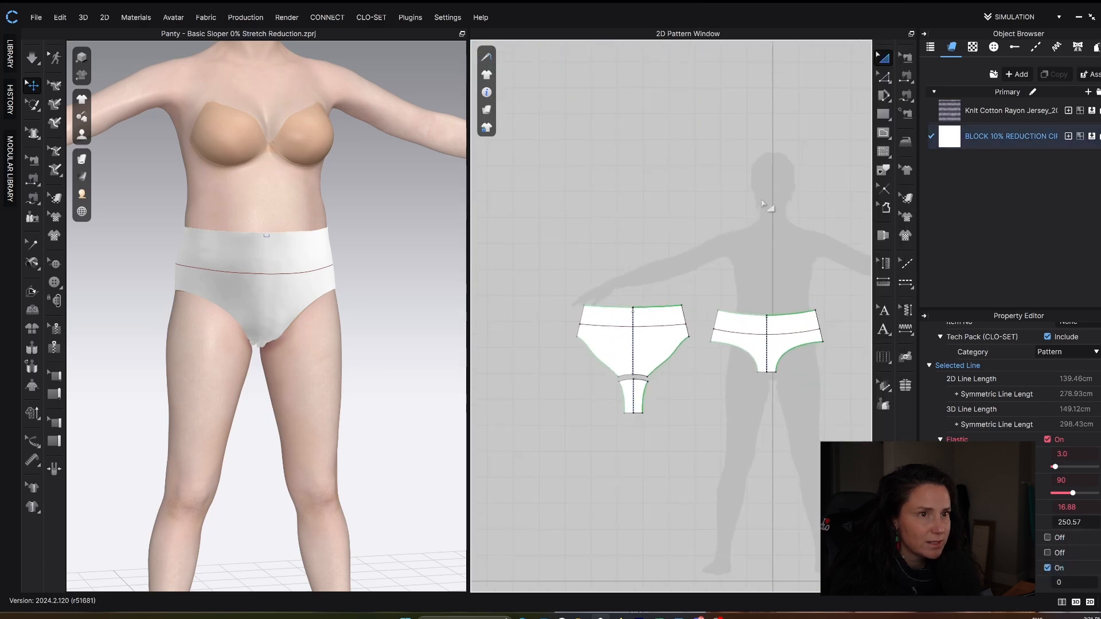
left_click_drag(545, 256, 814, 424)
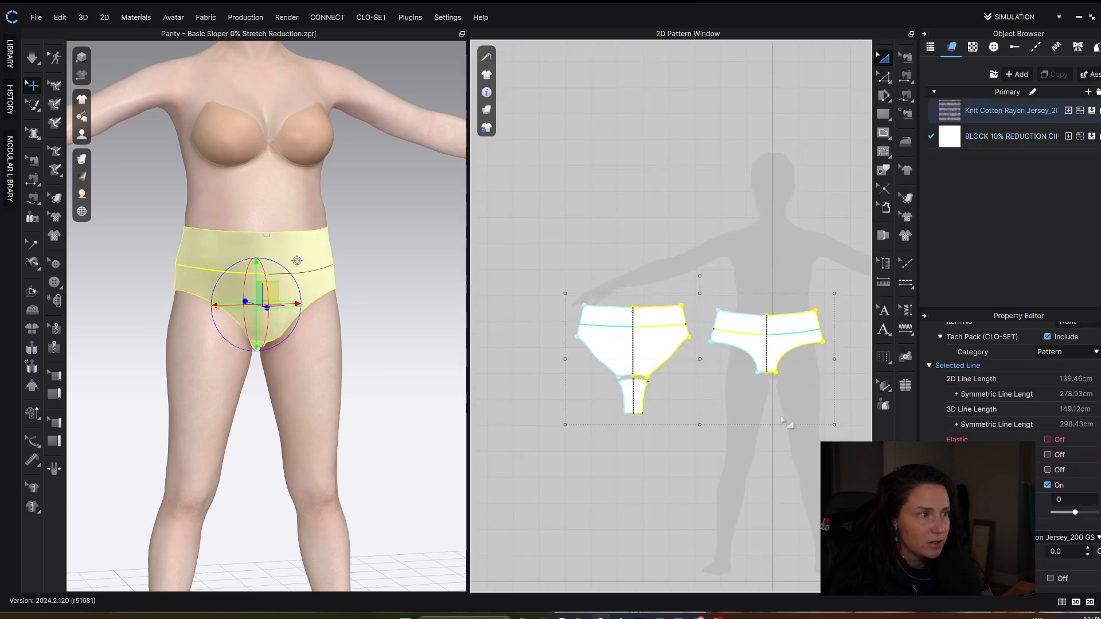
scroll(401, 269, "up", 4)
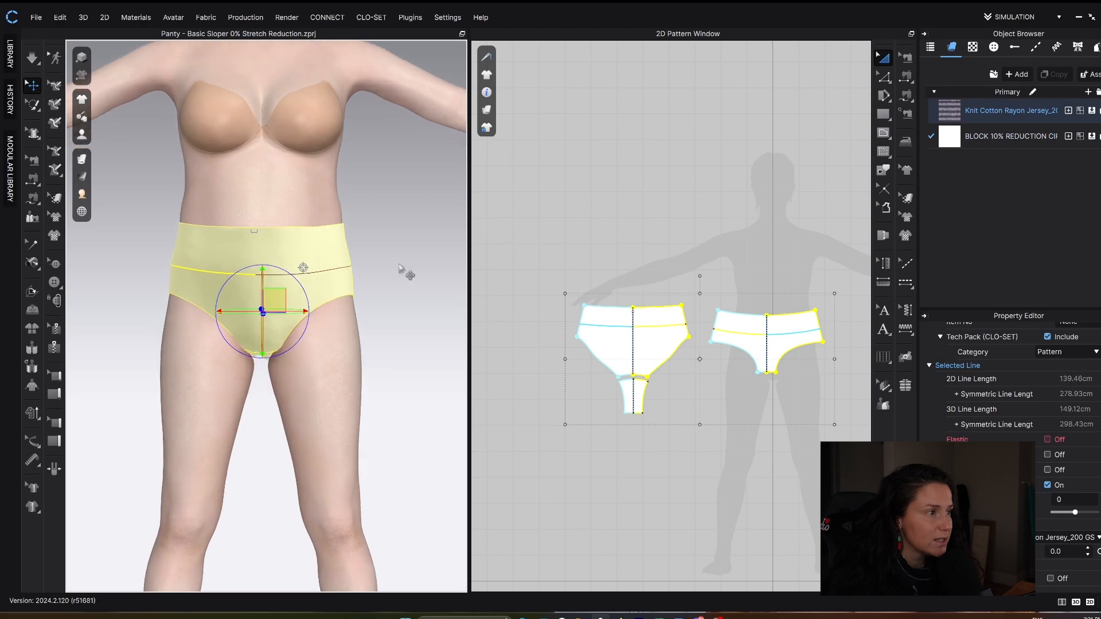
left_click(418, 277)
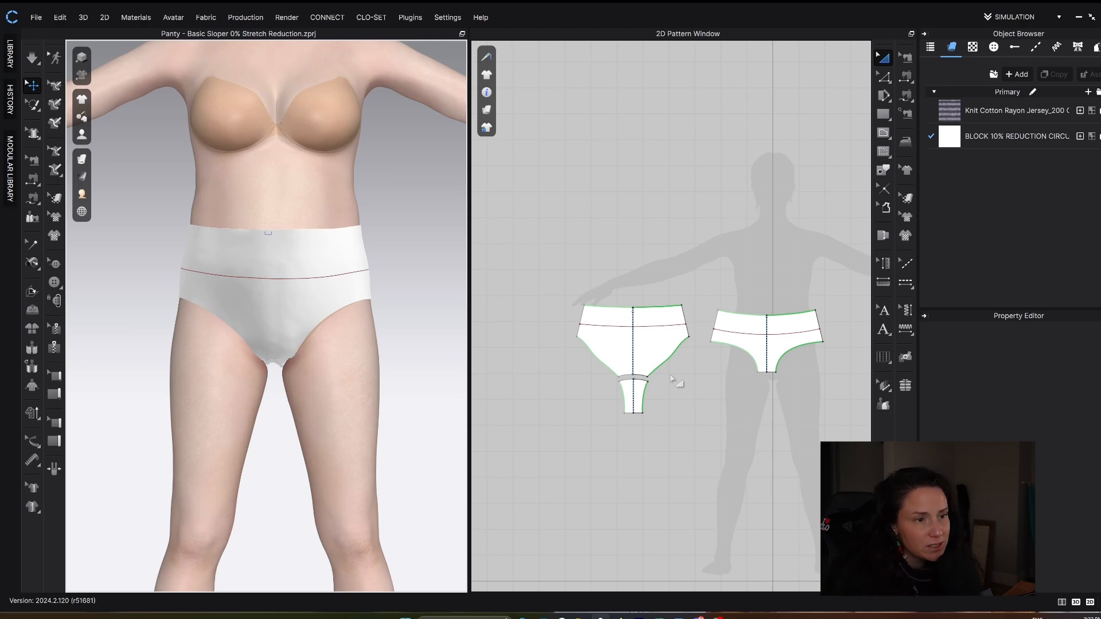
- Delete the horizontal internal lines from the original back and front patterns
scroll(679, 275, "up", 2)
left_click(667, 343)
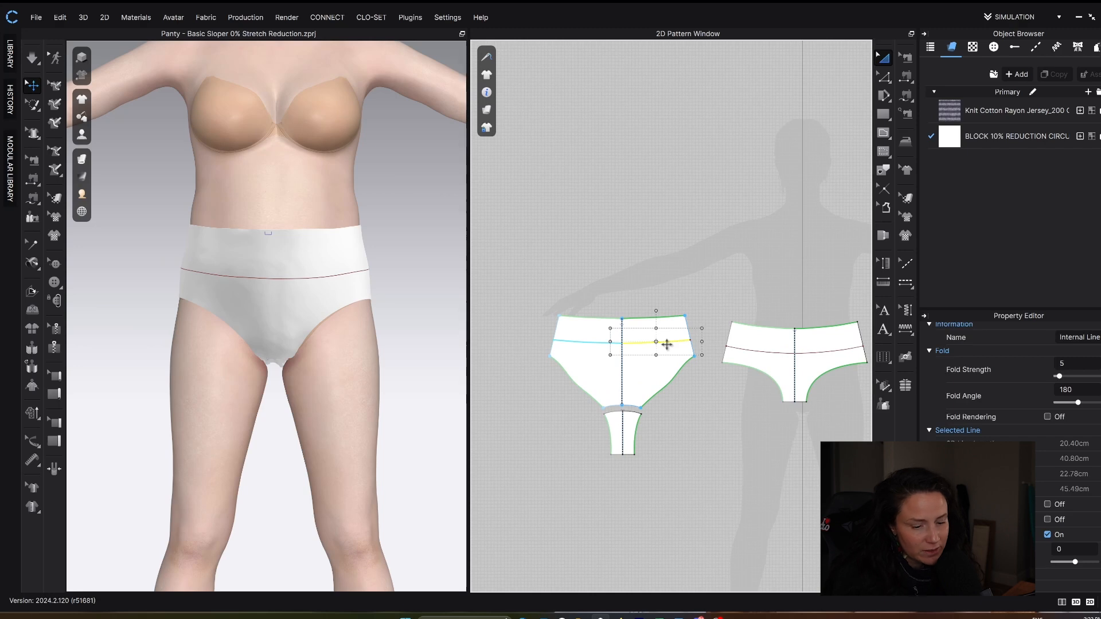
key("Delete")
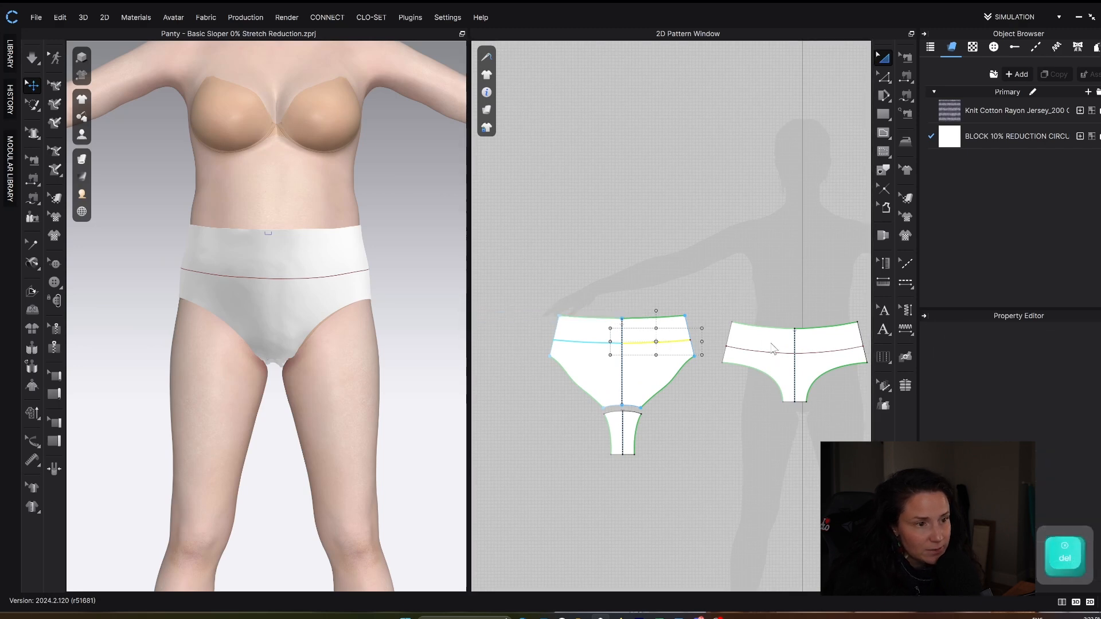
left_click(766, 350)
key("Delete")
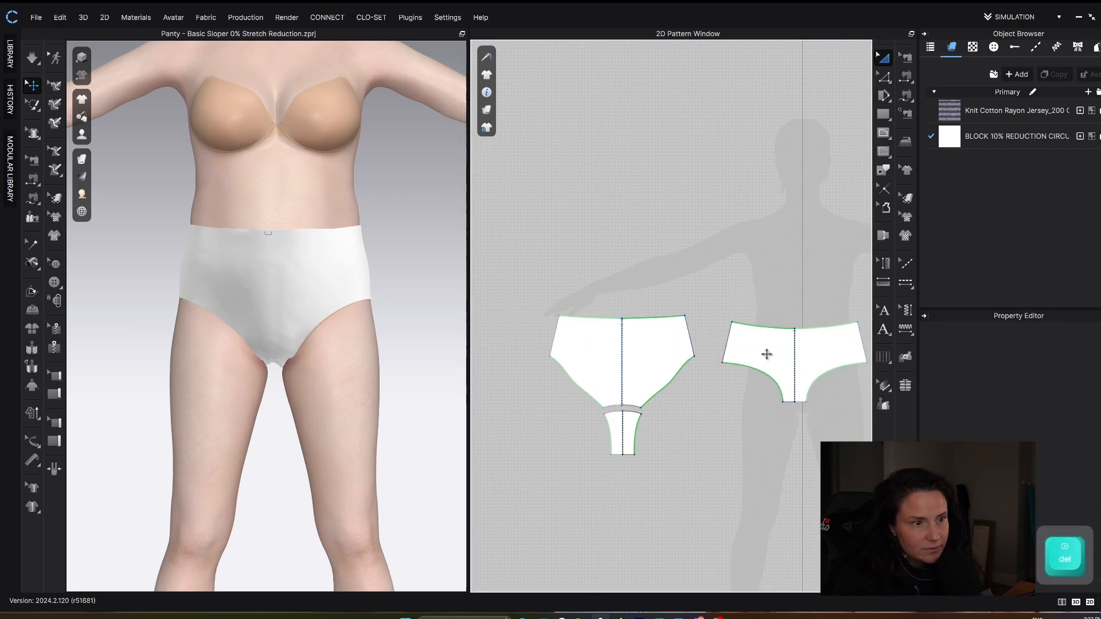
- Show the patterns in Front Texture Surface and the 3D garment in Thick Textured Surface
left_click(487, 109)
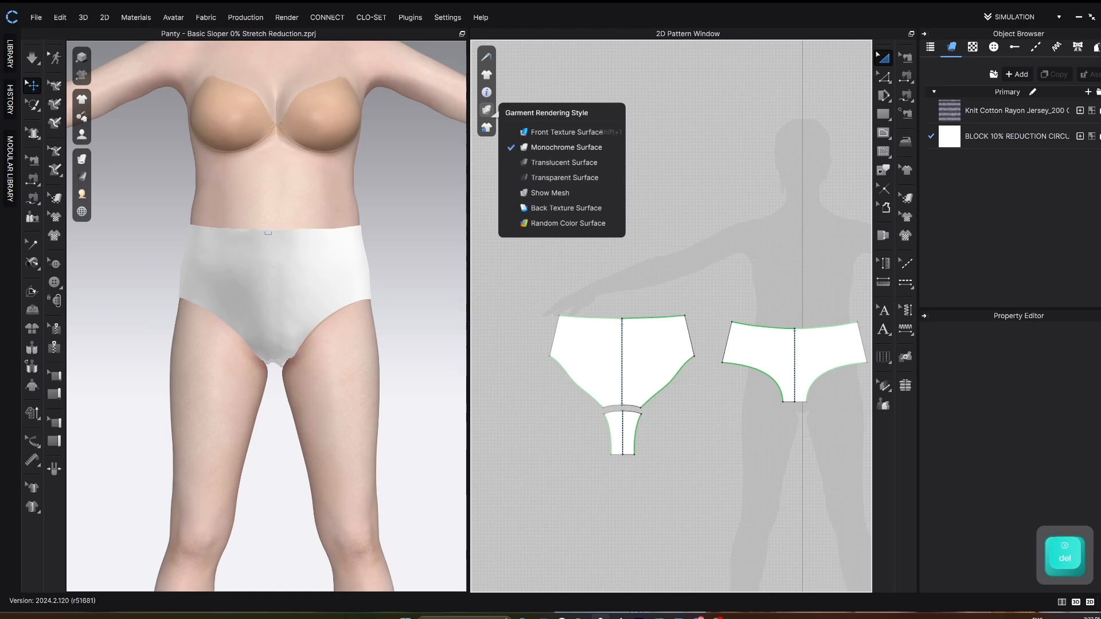
mouse_move(487, 110)
left_click(543, 133)
mouse_move(81, 159)
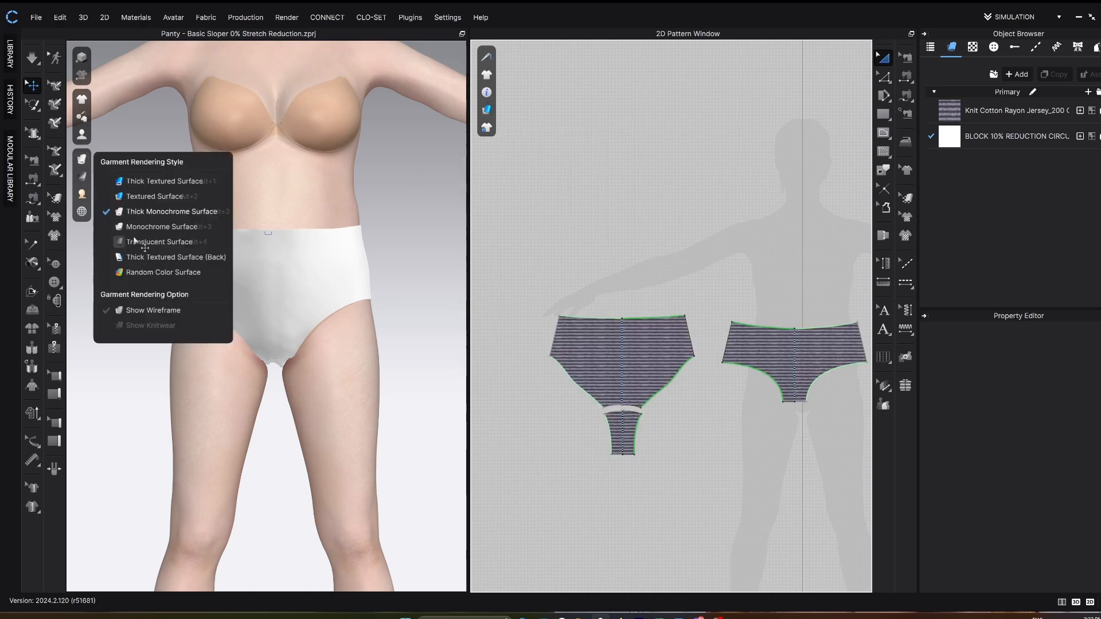
left_click(157, 182)
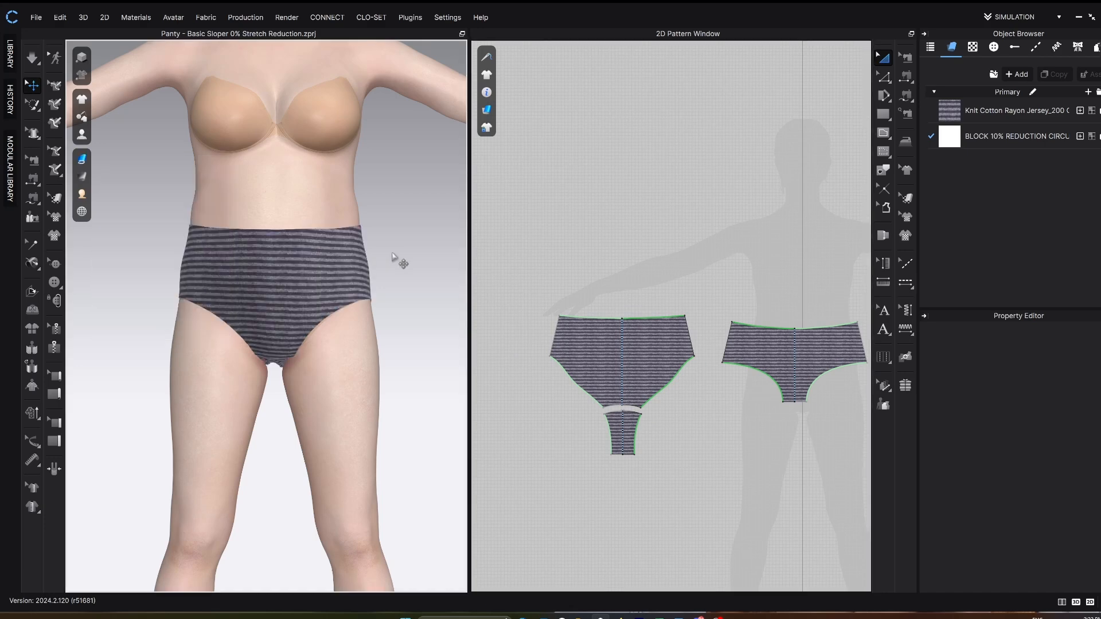
- Offset the front pattern's waist edge as one internal line at a distance of 7.5 cm, with Extend on
right_click_drag(664, 333, 635, 303)
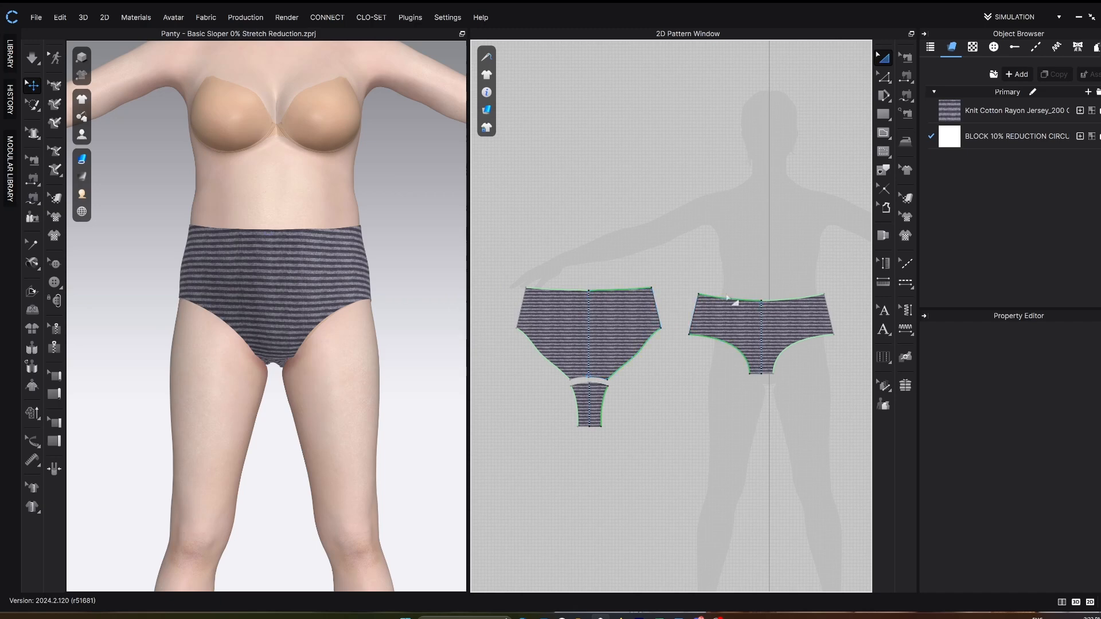
scroll(704, 300, "up", 1)
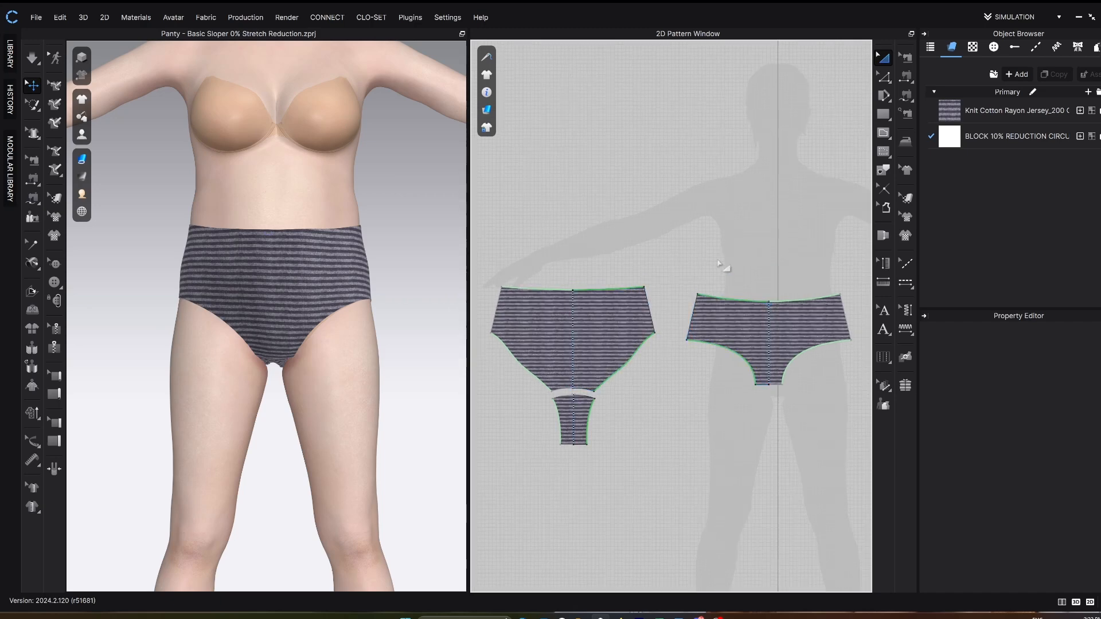
scroll(719, 252, "up", 1)
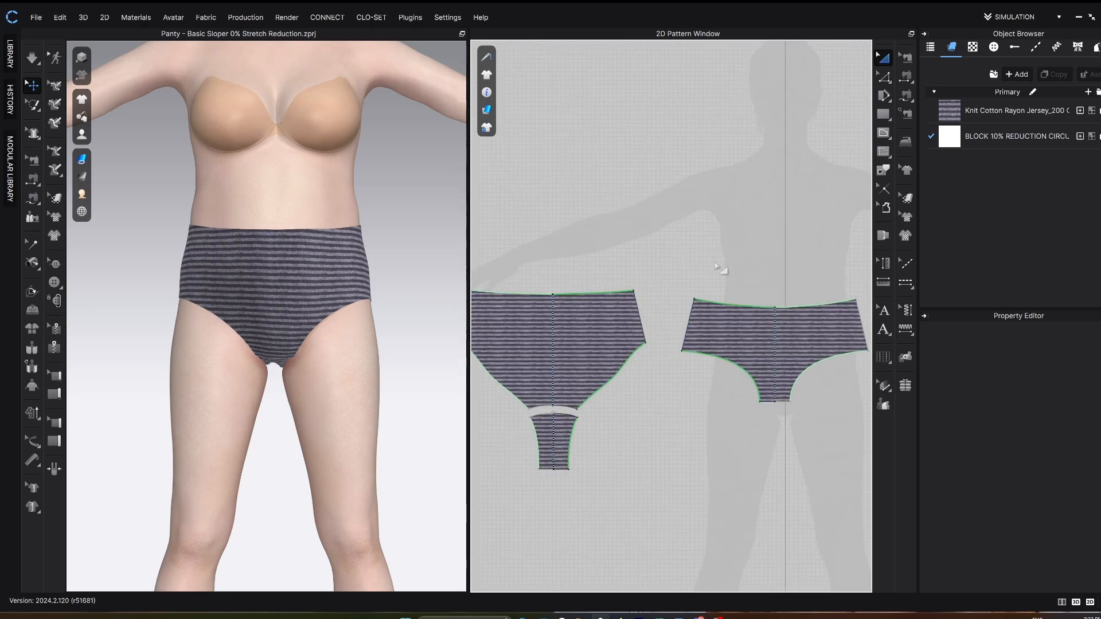
key("z")
left_click(722, 305)
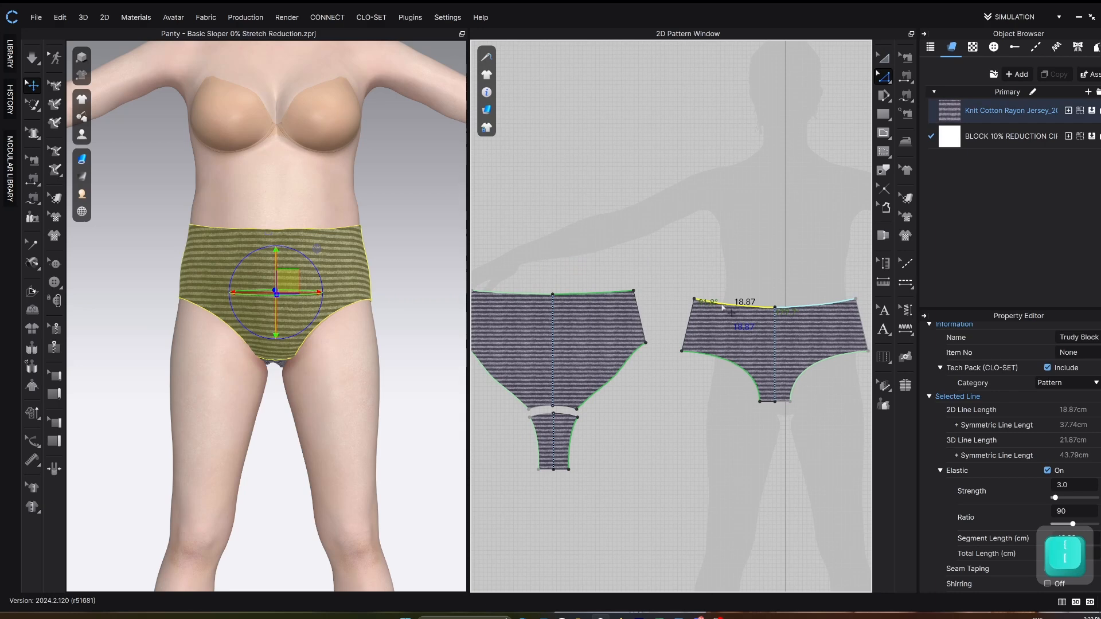
key("Tab")
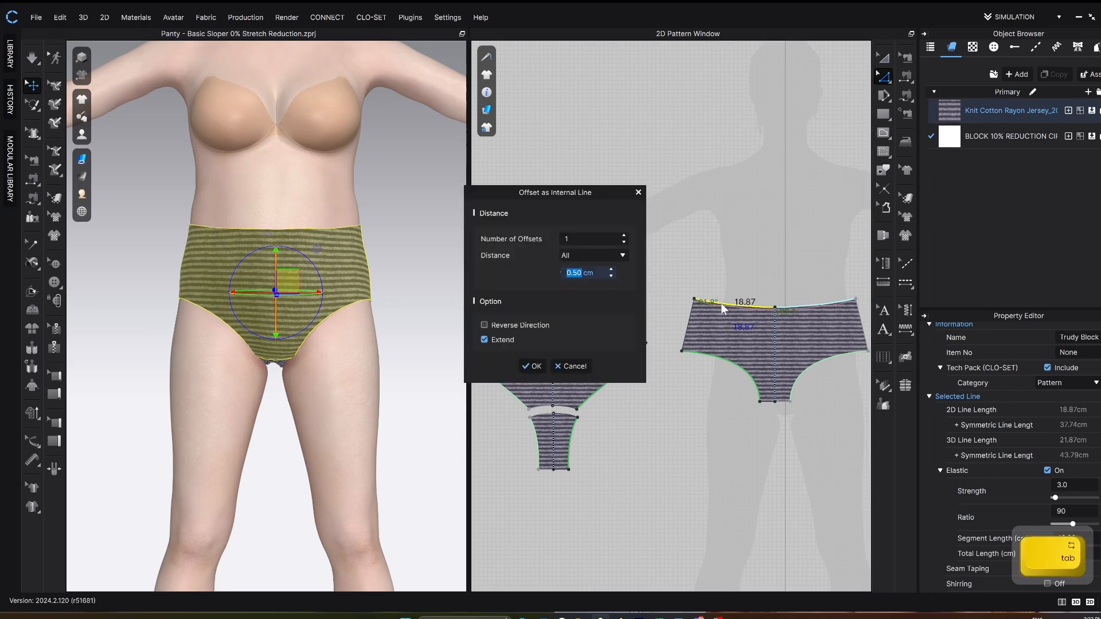
type("73")
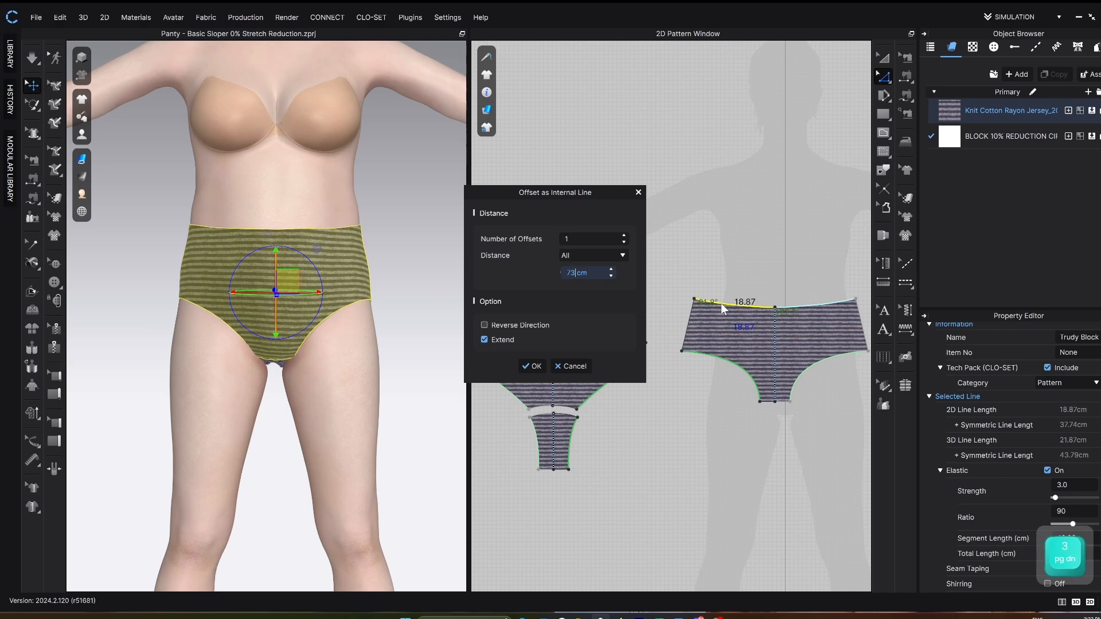
key("BackSpace")
type(".5")
left_click(536, 365)
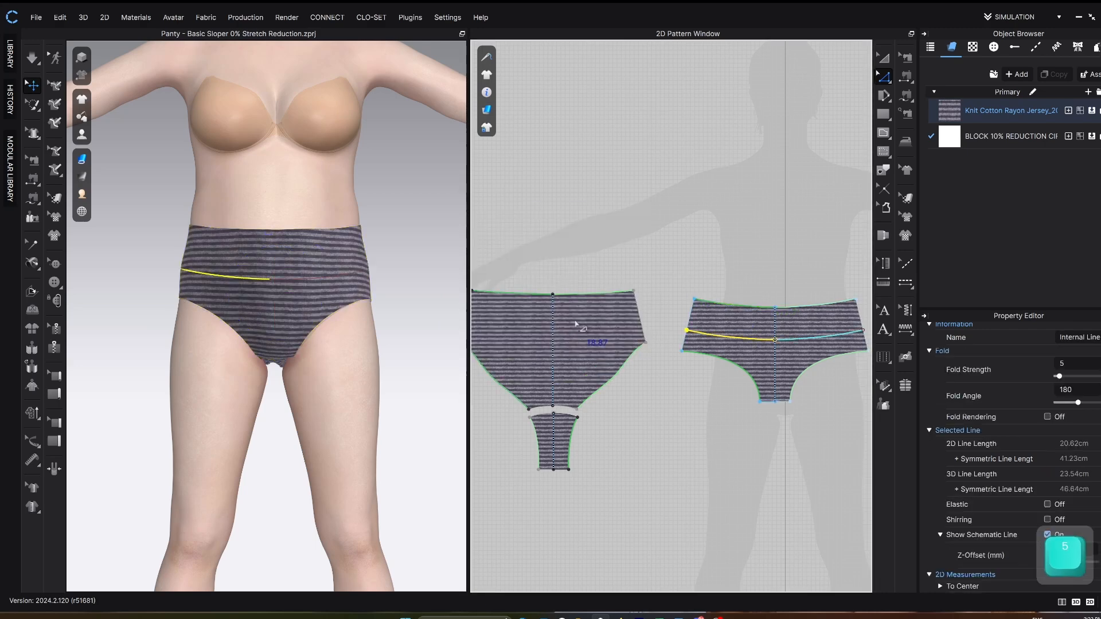
- Offset the back pattern's waist edge as an internal line at a distance of 7.50 cm, with Extend on
left_click(587, 294)
key("a")
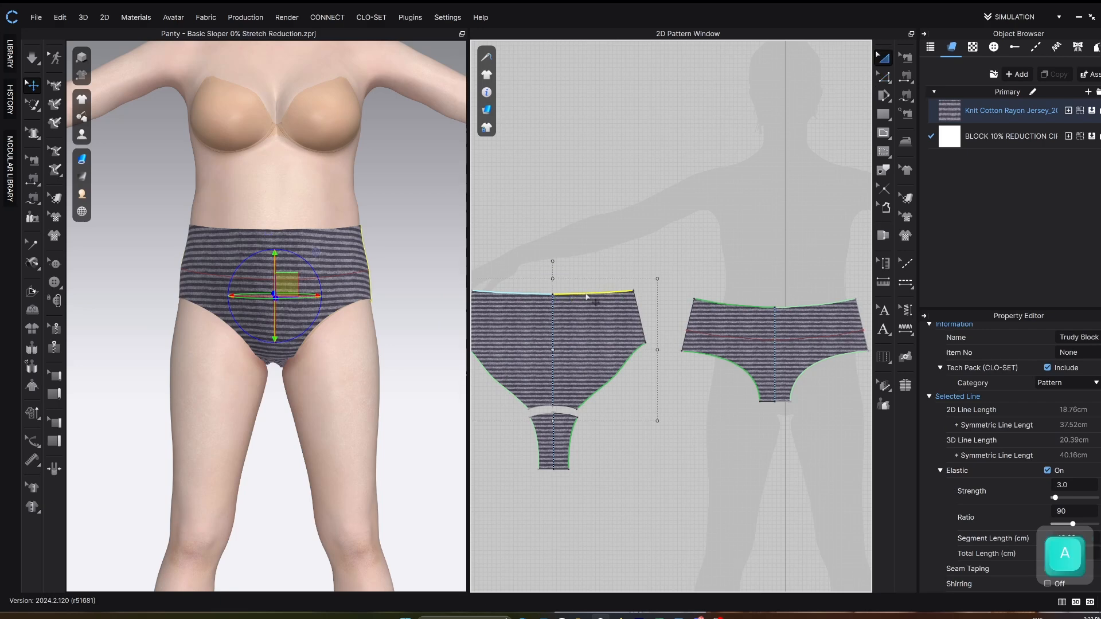
key("Tab")
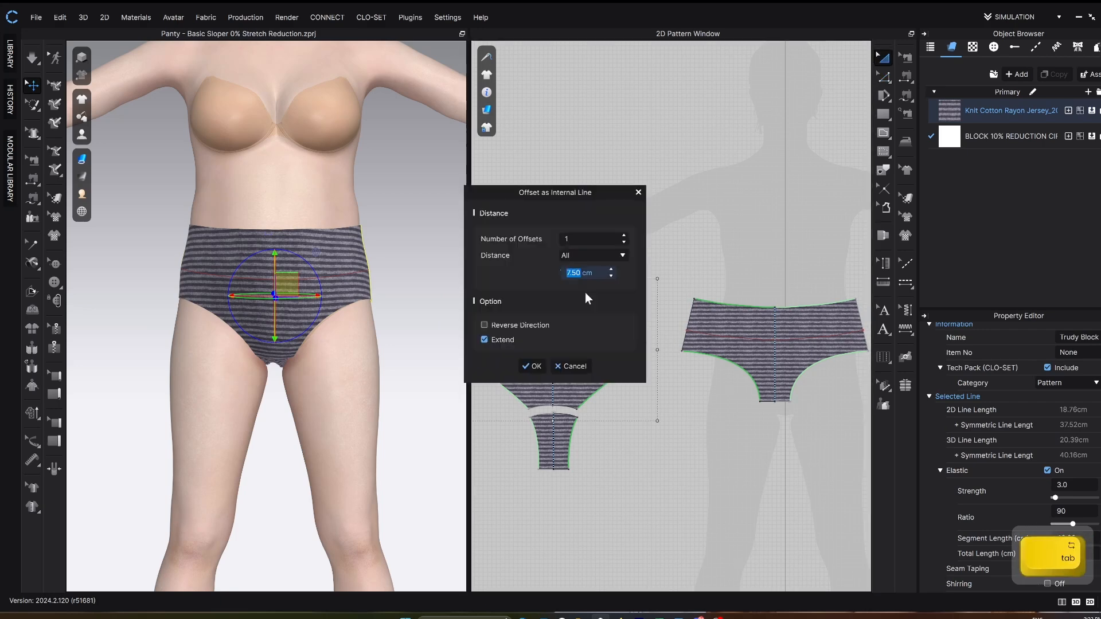
left_click(545, 366)
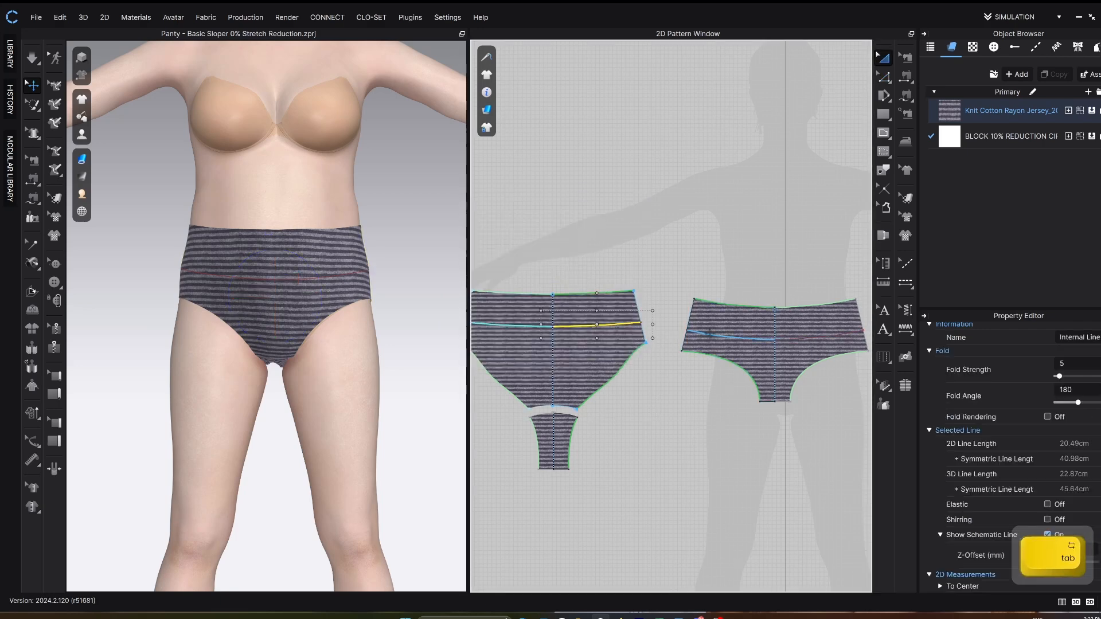
- Cut the front and back patterns along their offset internal lines and delete the sections above them
left_click(711, 333)
key("bracketleft")
left_click(621, 323)
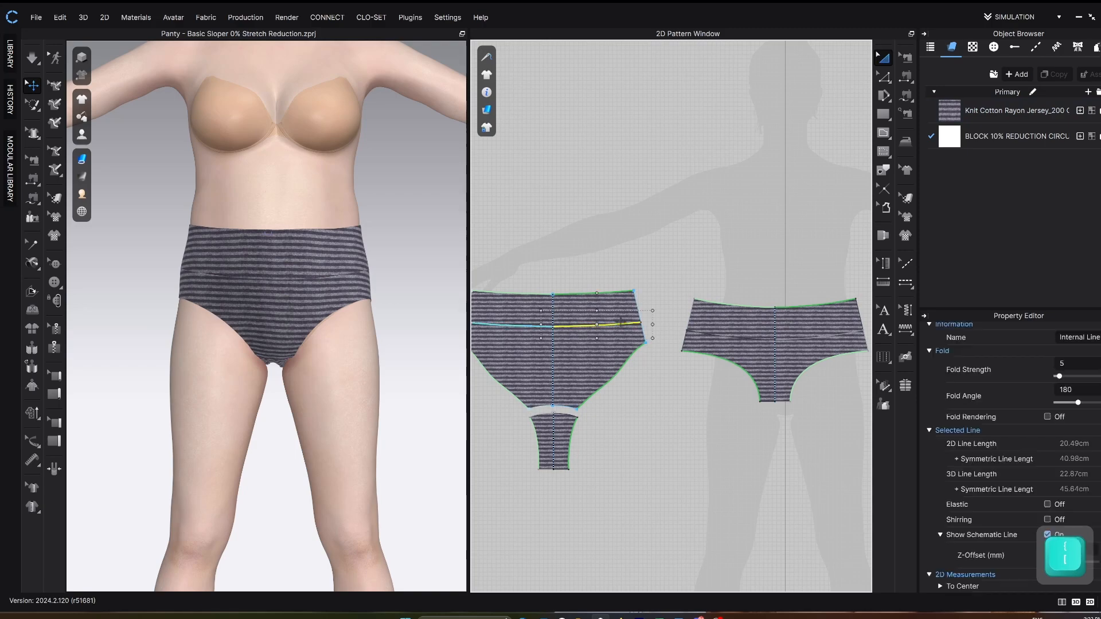
key("Delete")
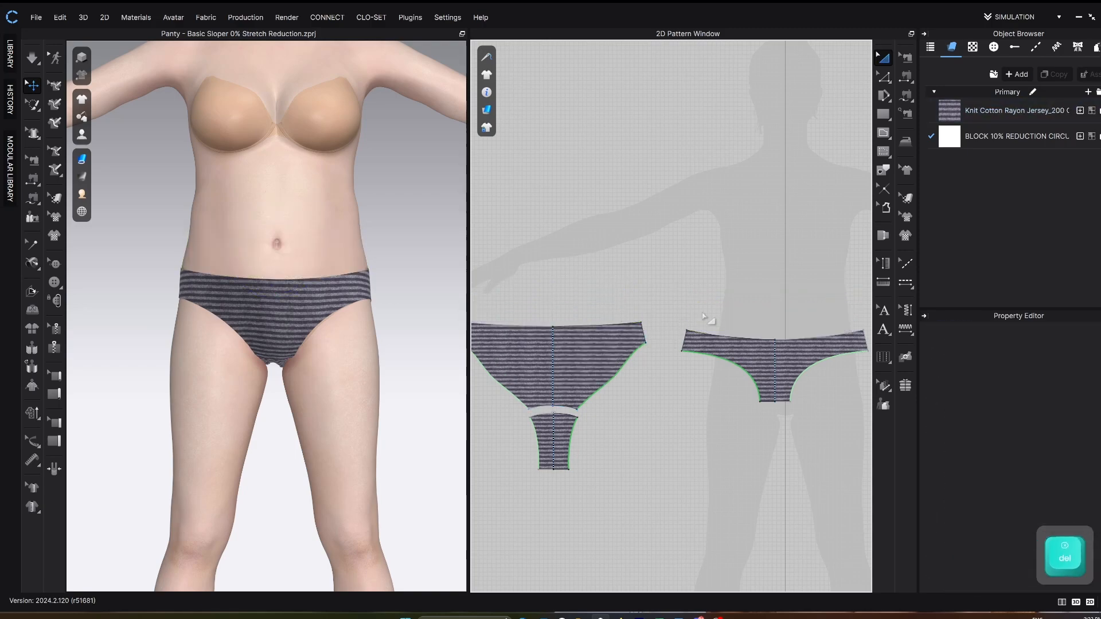
- Turn on Elastic for the front and back panty waist edges, with a strength of 3.0 and a ratio of 97
right_click_drag(307, 286, 192, 284)
scroll(681, 280, "down", 2)
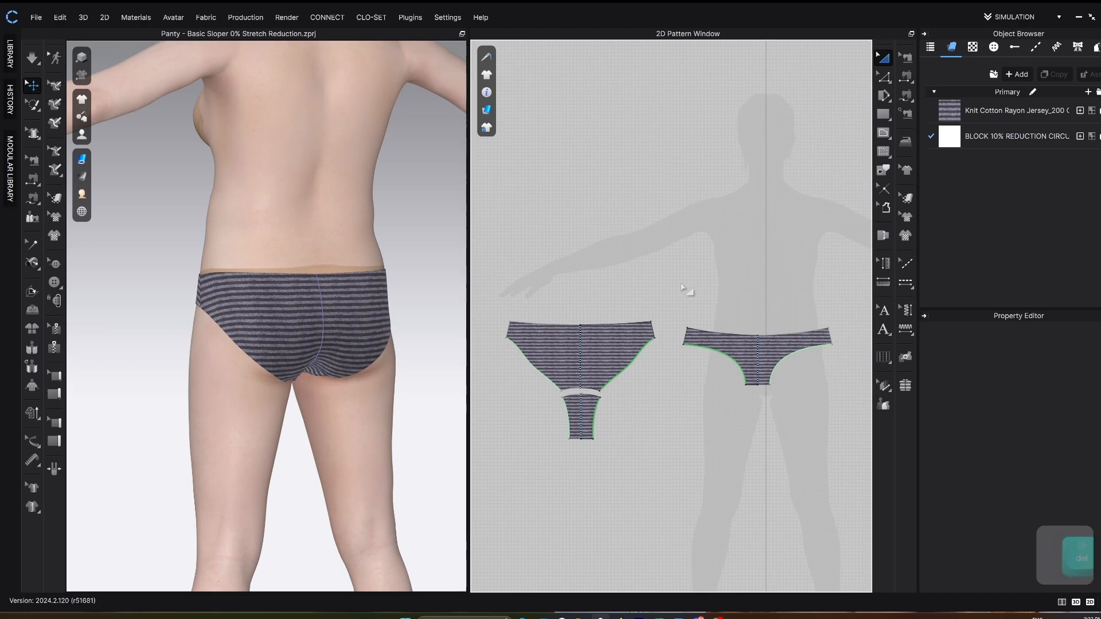
key("z")
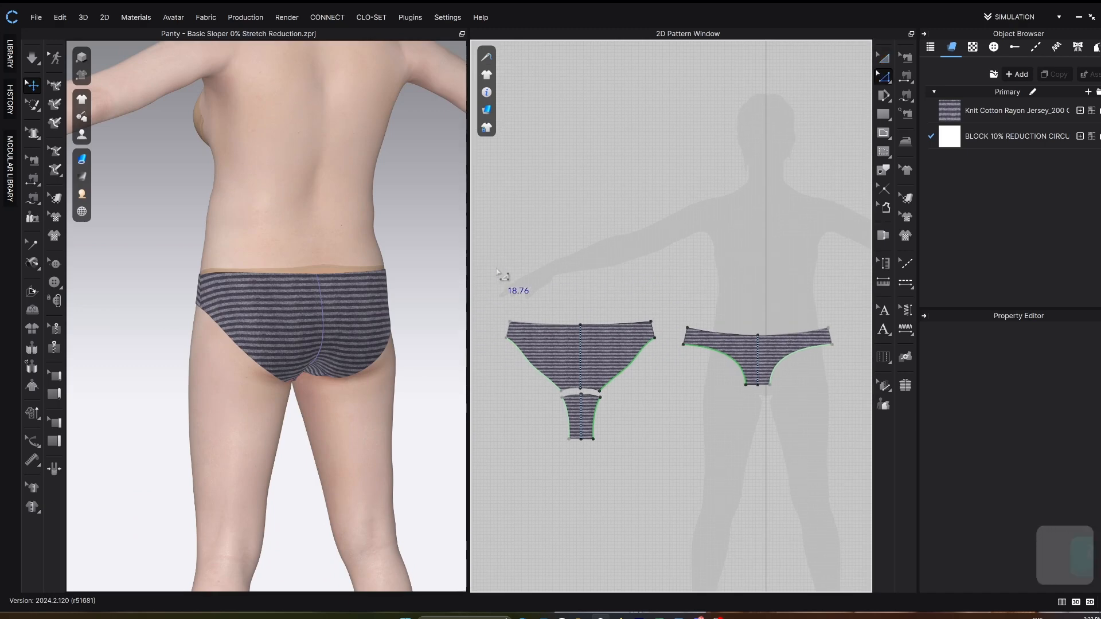
left_click_drag(487, 275, 872, 344)
left_click(1046, 470)
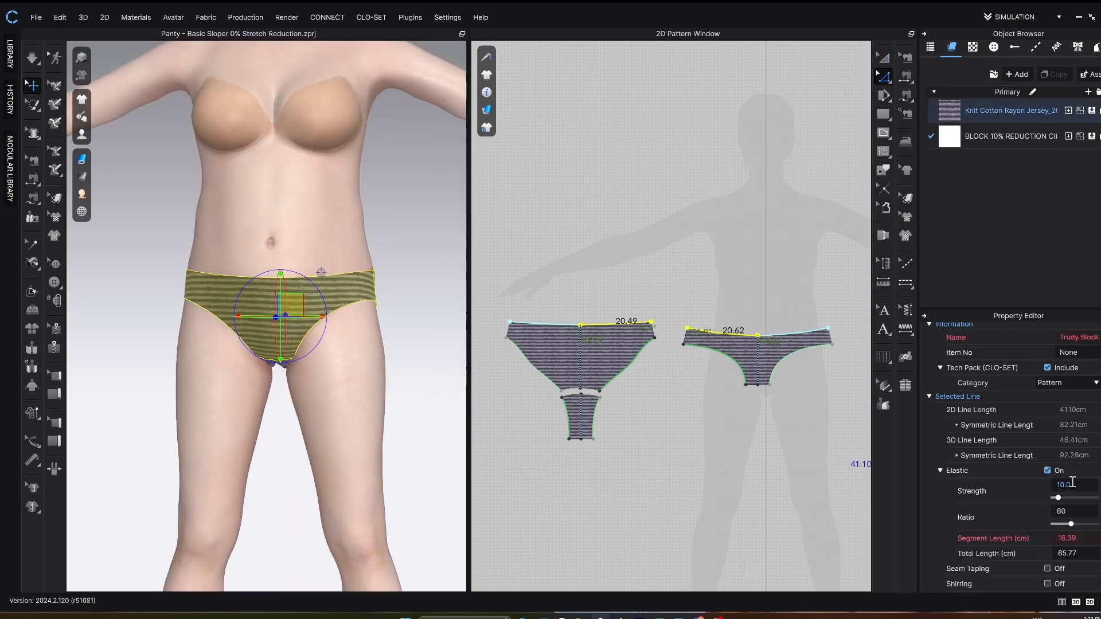
left_click(1072, 483)
type("50")
key("Return")
- Simulate the panty while pulling its waist into place on the avatar, stop the simulation, and select the back pattern's waist edge
key("space")
left_click_drag(282, 290, 284, 282)
right_click_drag(285, 281, 246, 258)
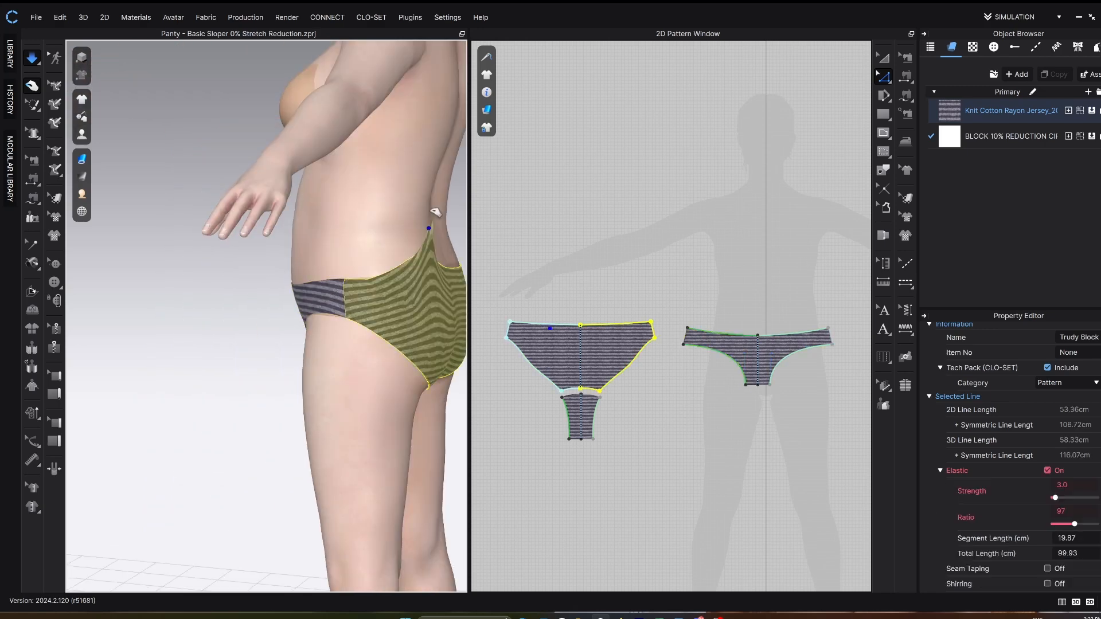
right_click_drag(241, 258, 217, 250)
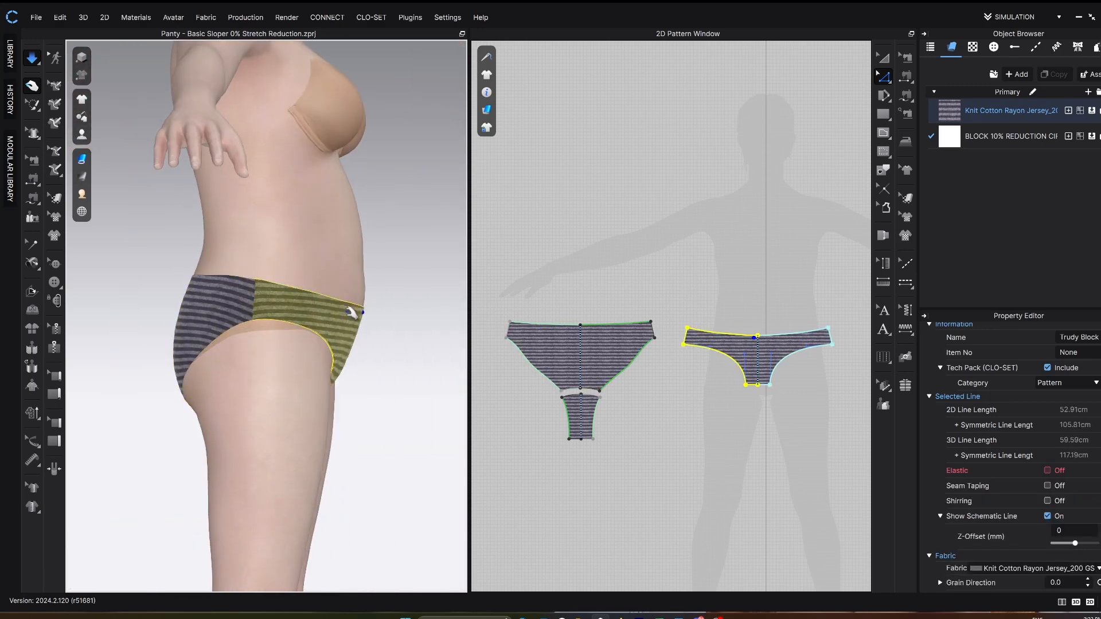
right_click_drag(351, 312, 295, 384)
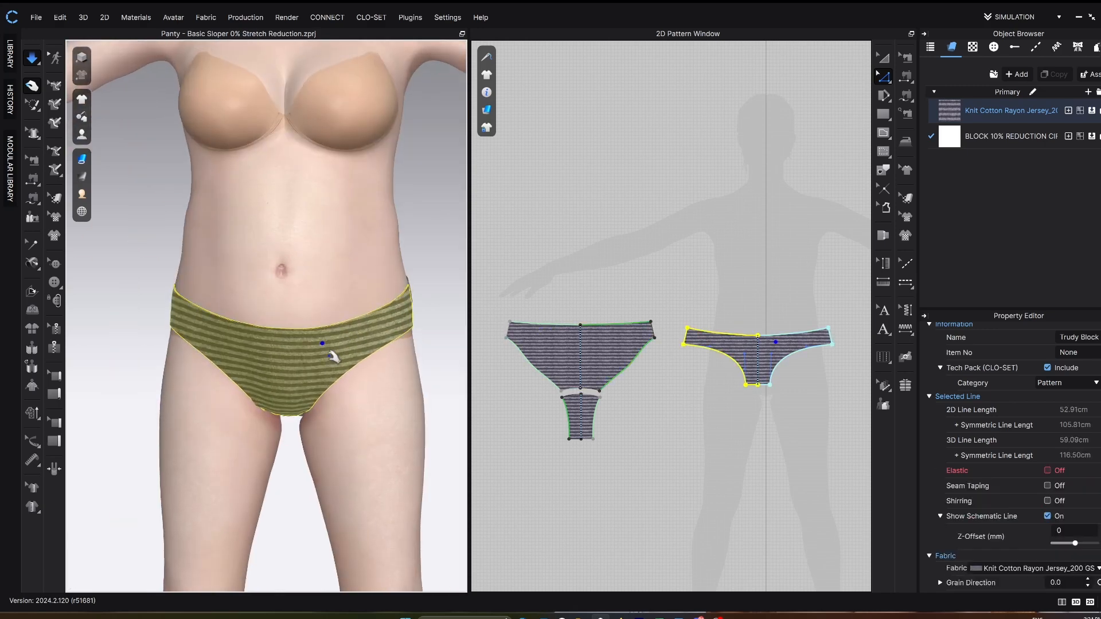
key("space")
right_click_drag(338, 430, 337, 389)
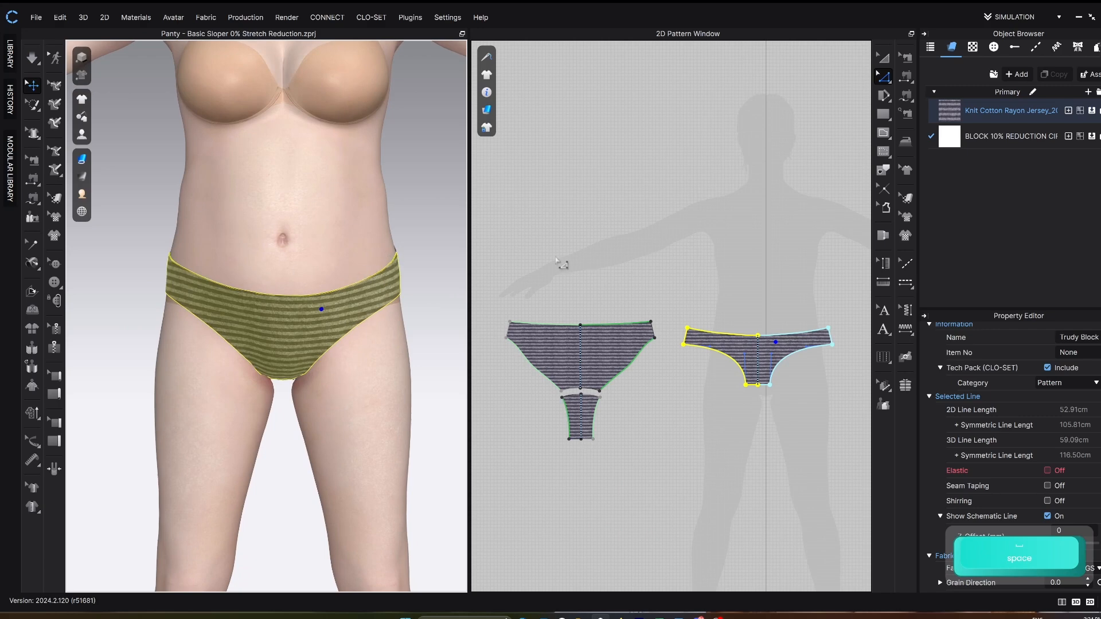
mouse_move(342, 314)
right_mouse_down()
mouse_move(327, 315)
mouse_move(335, 318)
right_mouse_up()
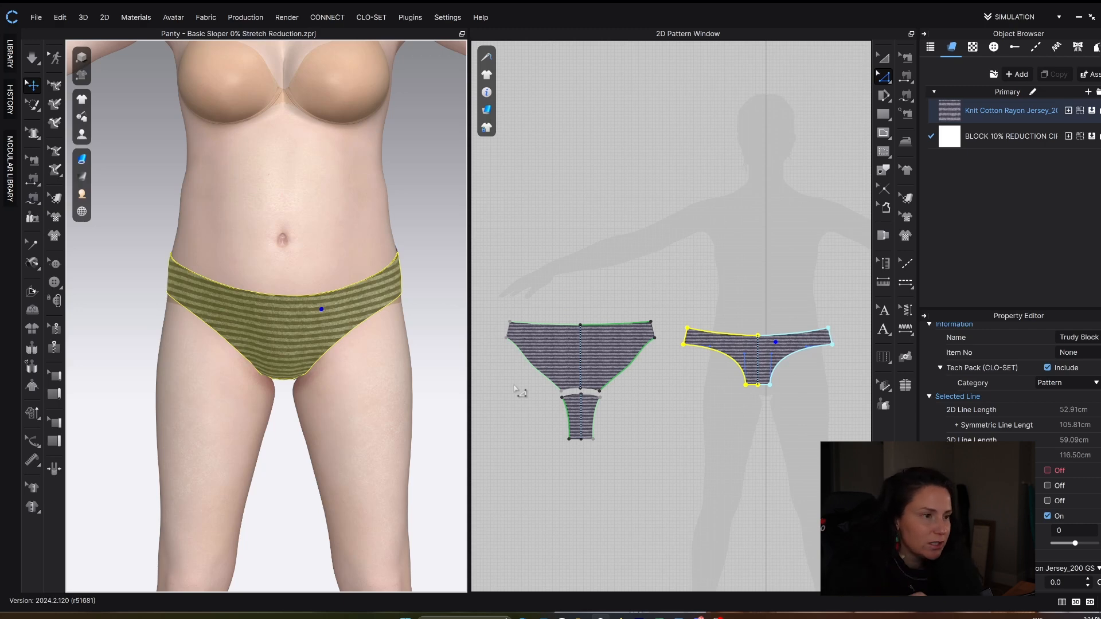
left_click_drag(504, 268, 675, 332)
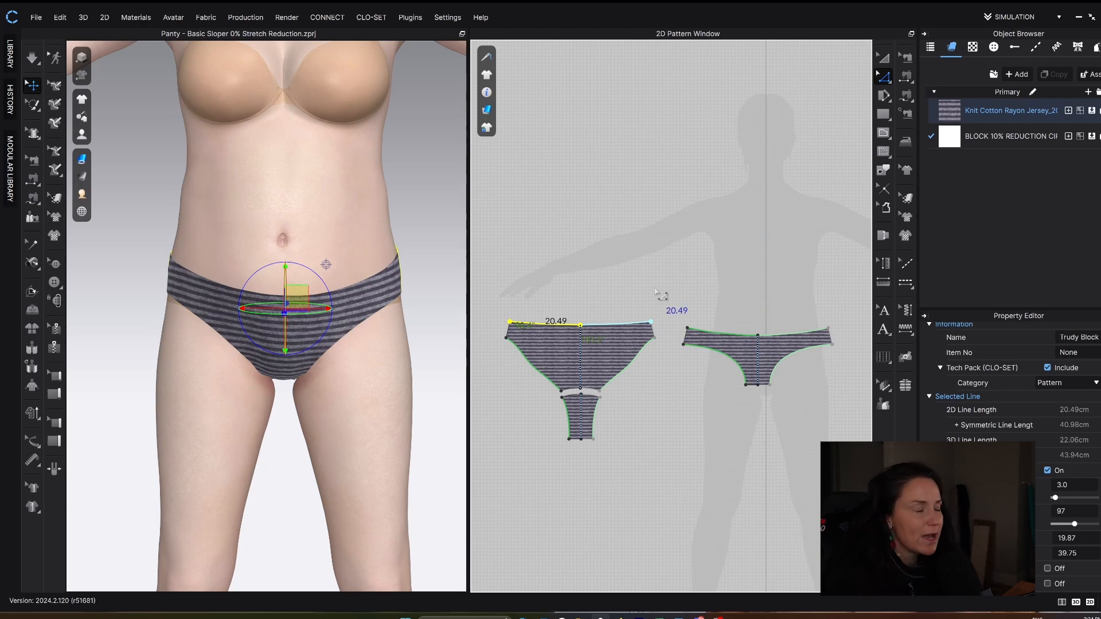
- Add the Knitted Elastic fabric from the library's Fabric Elastic folder to the project twice
left_click(10, 55)
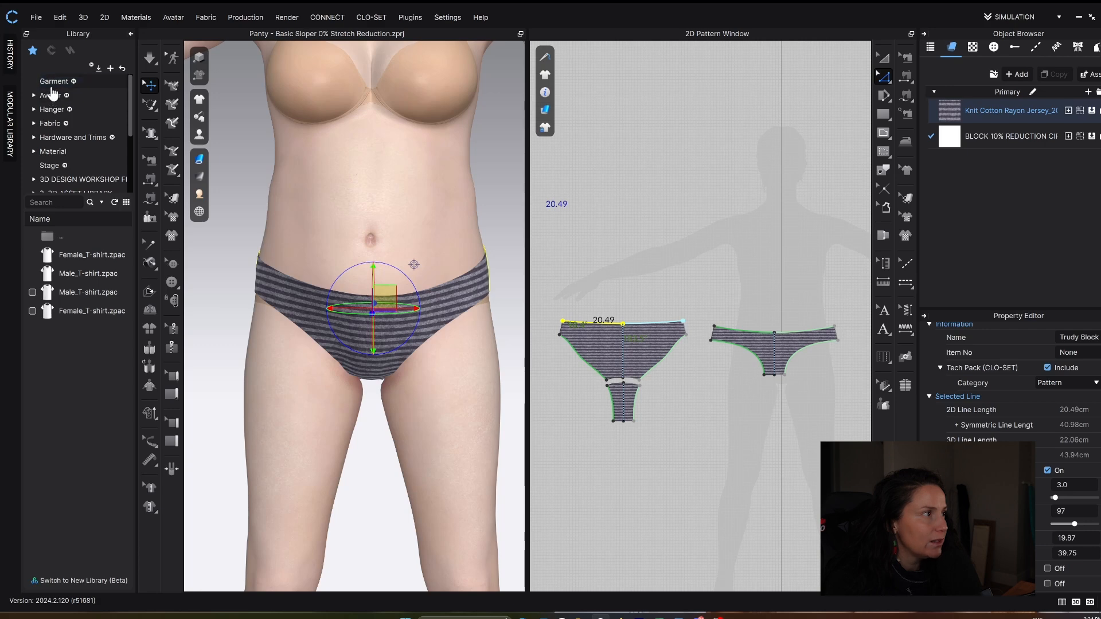
left_click(51, 123)
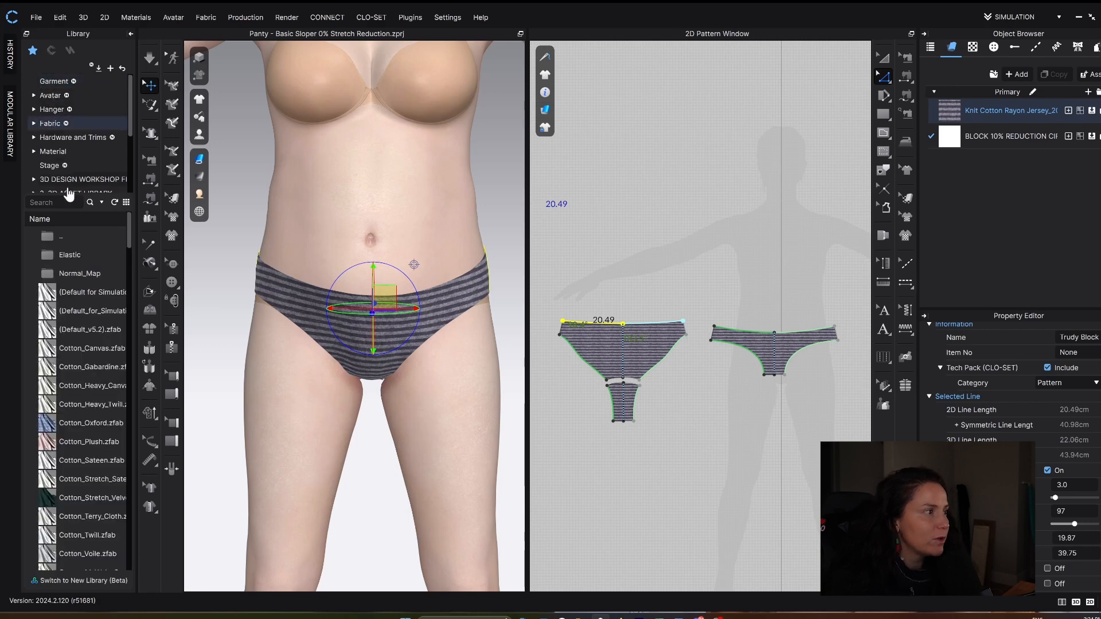
double_click(67, 256)
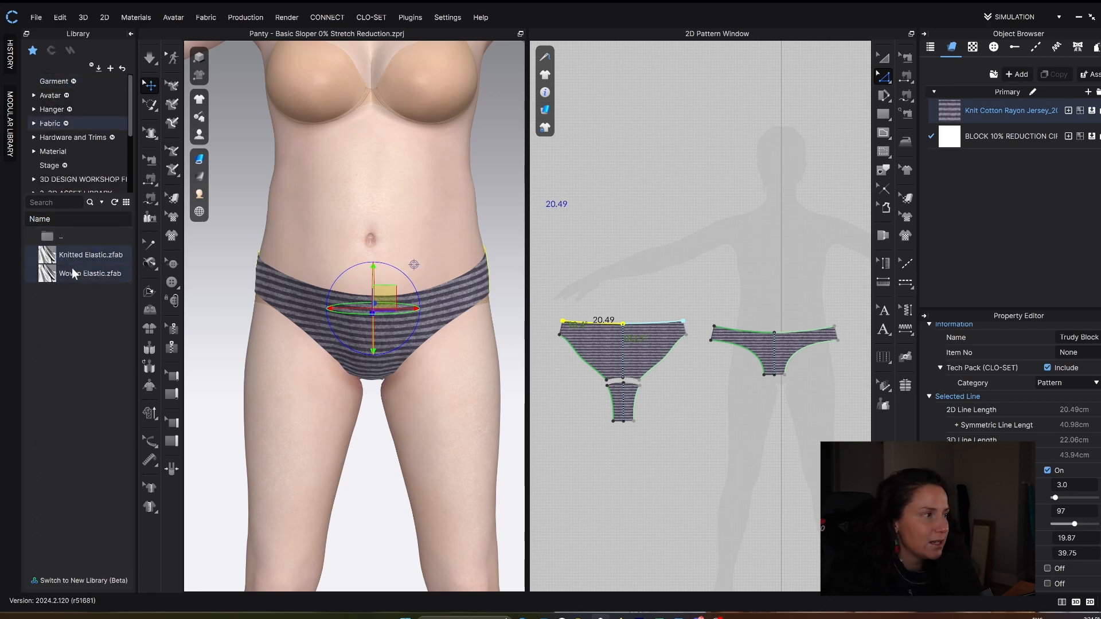
double_click(69, 255)
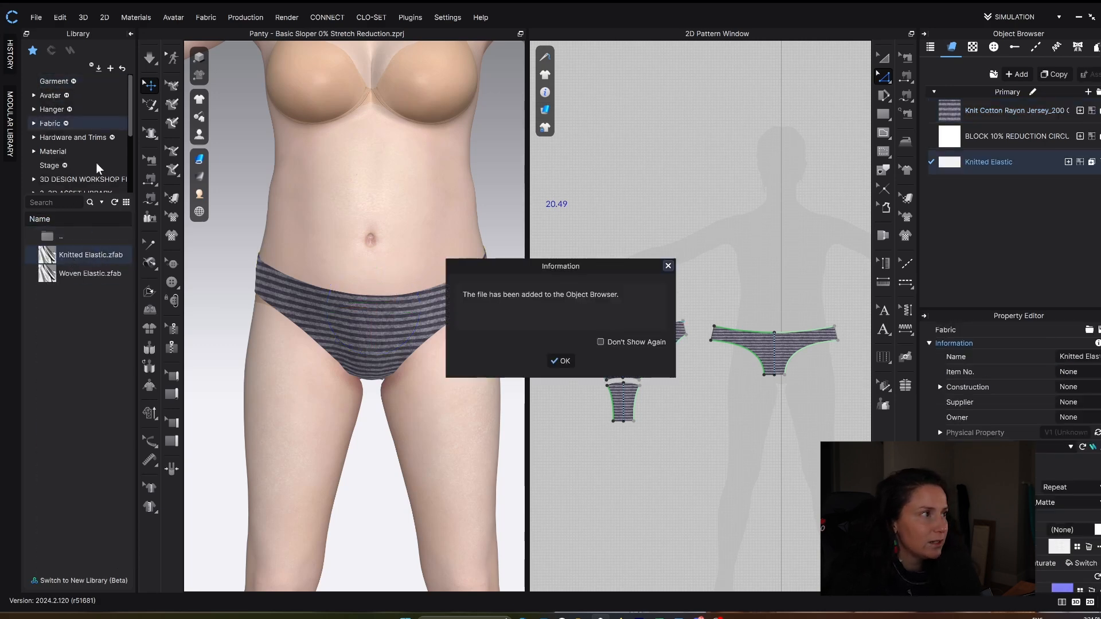
left_click(559, 361)
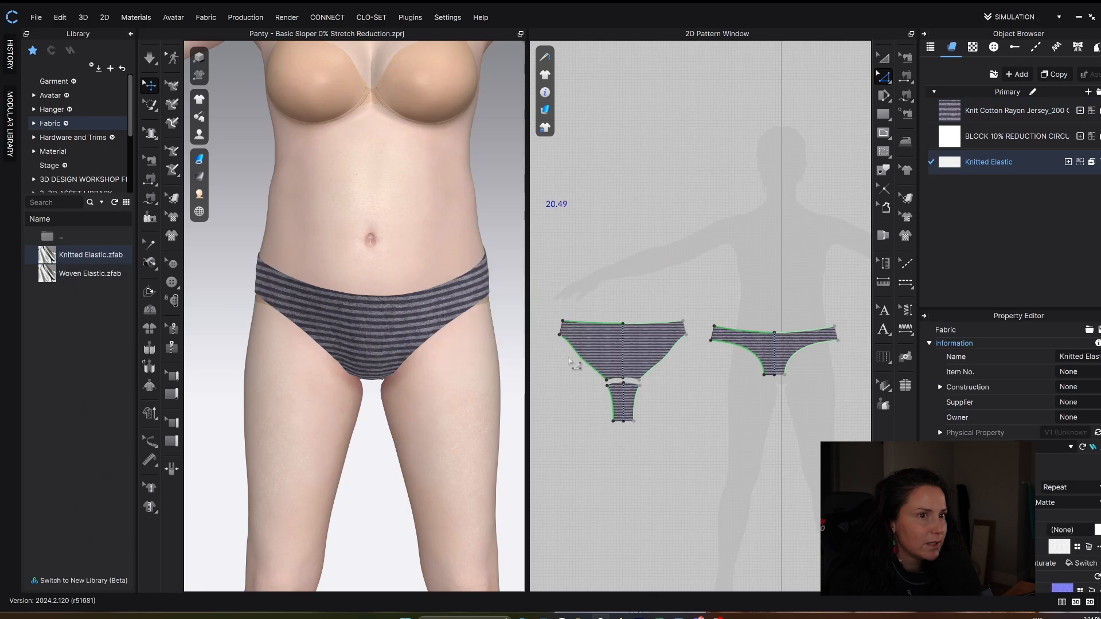
double_click(98, 253)
left_click(551, 362)
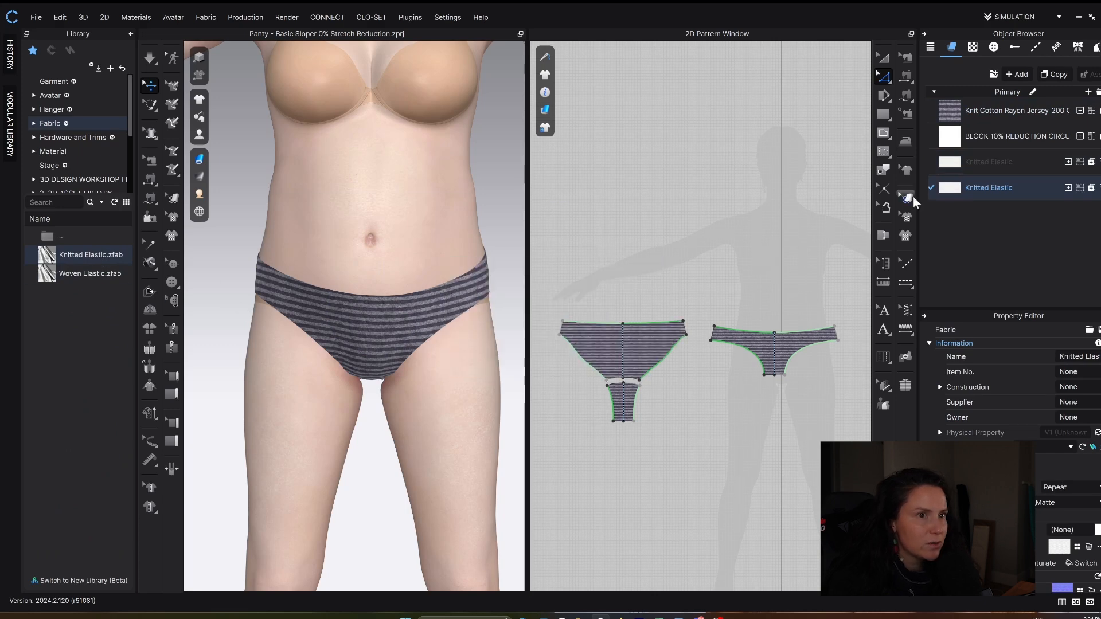
- Rename the first Knitted Elastic fabric as Picot Elastic
double_click(1004, 160)
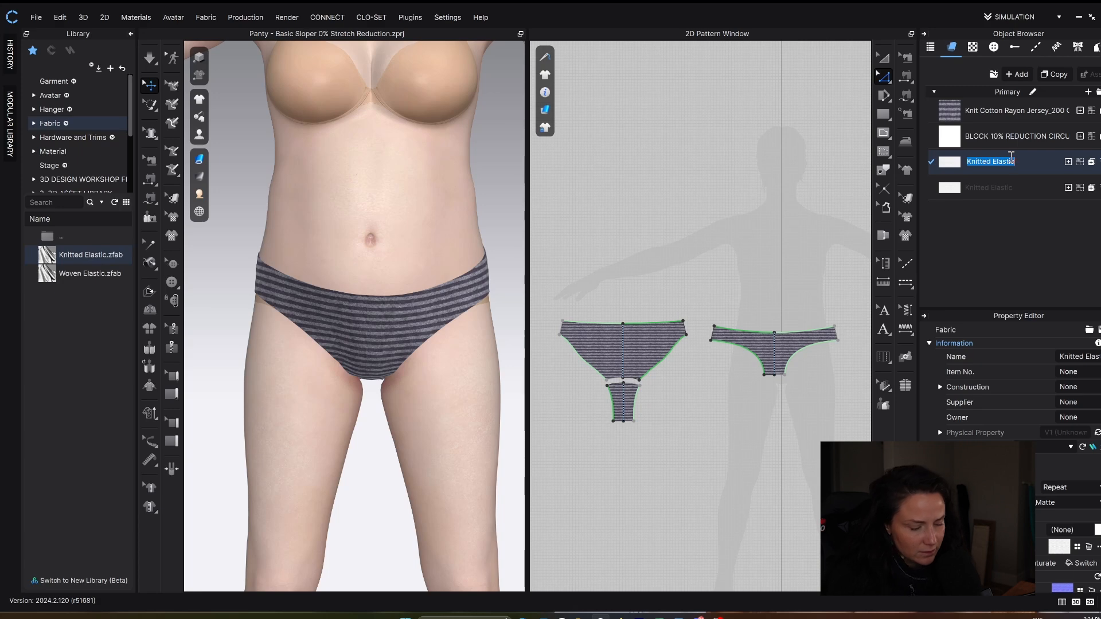
type("pICOT")
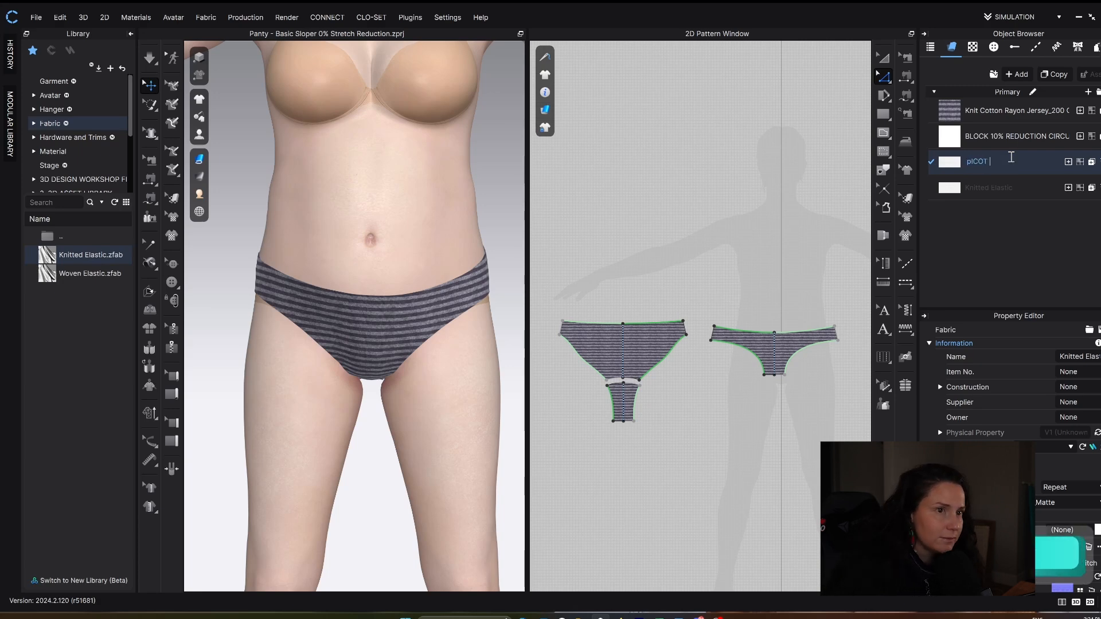
key("BackSpace")
key("BackSpace")
key("BackSpace")
key("BackSpace")
key("BackSpace")
key("Caps_Lock")
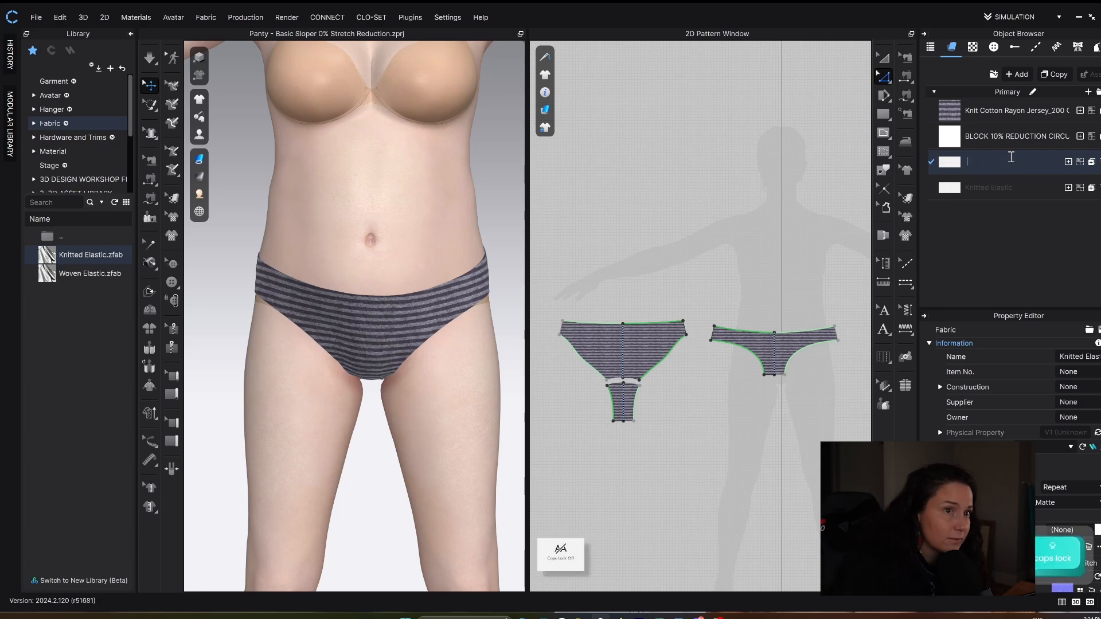
type("Pi")
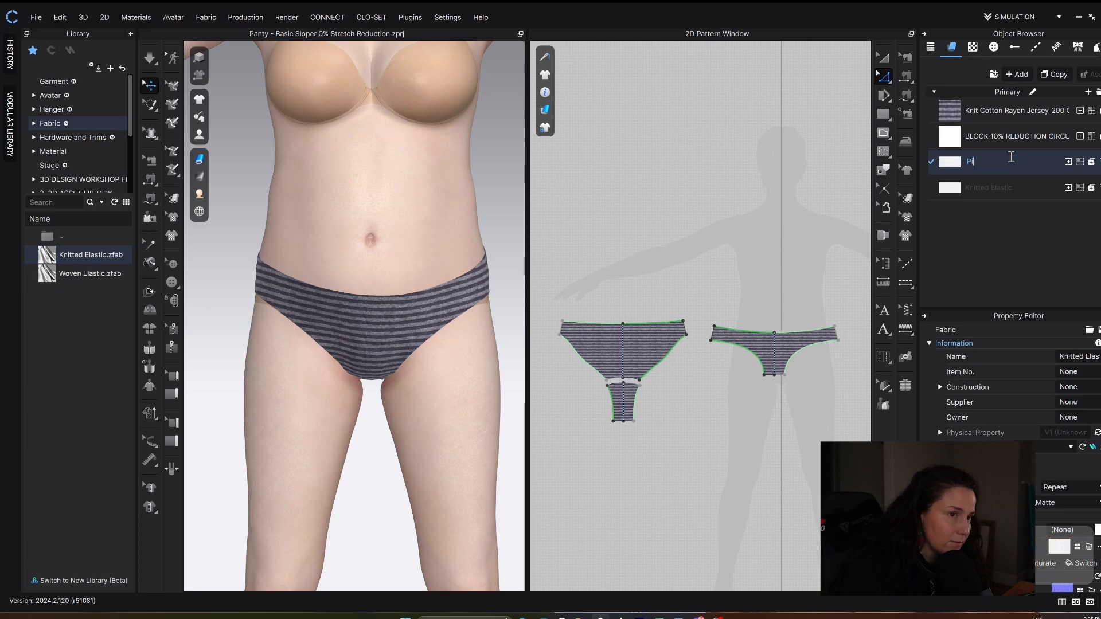
type("cot Elastic")
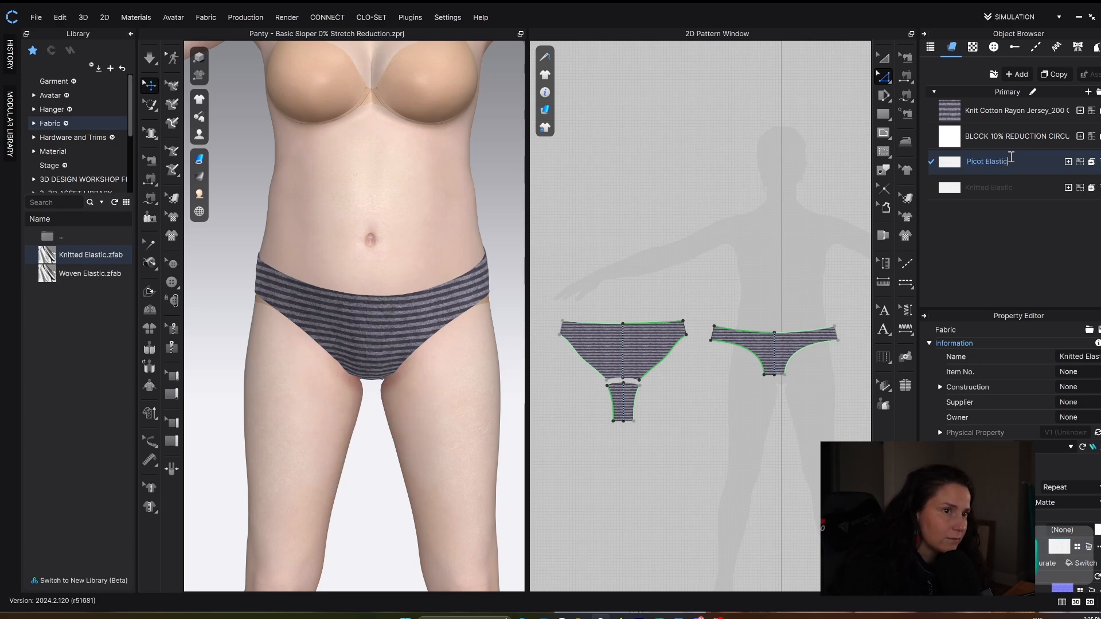
key("Return")
- Rename the second Knitted Elastic fabric as FOE and close the library
double_click(1009, 188)
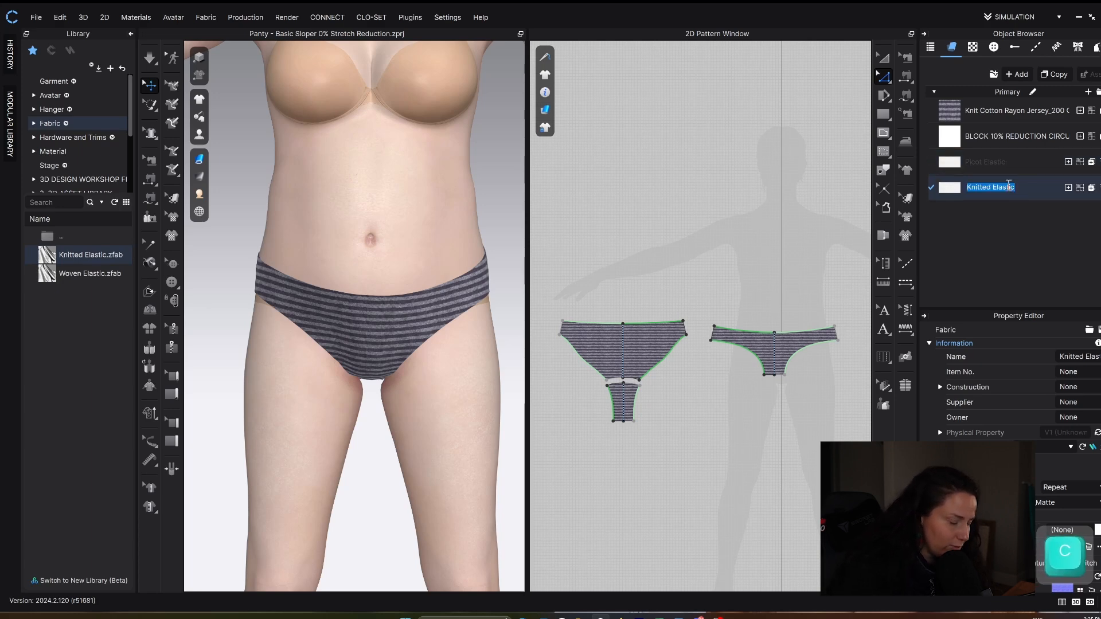
type("FOE")
key("Return")
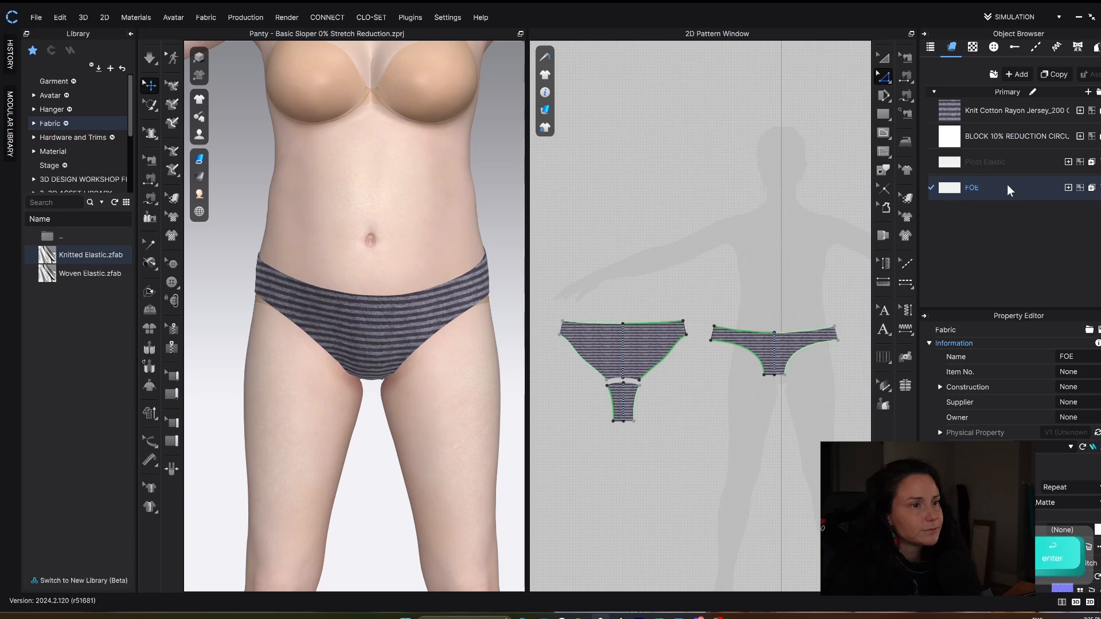
left_click(131, 34)
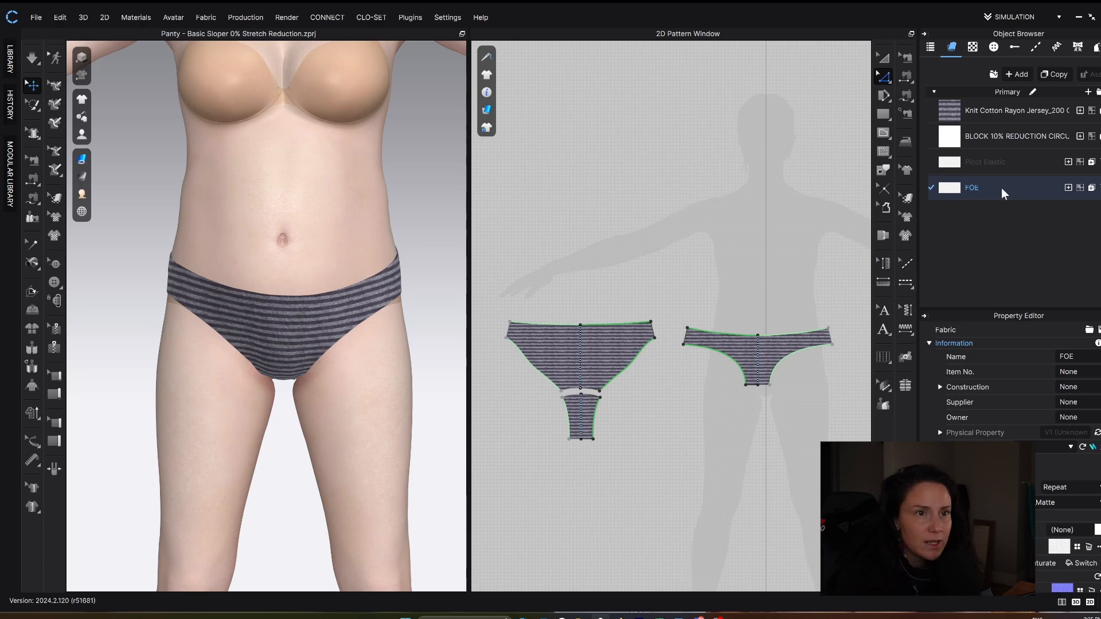
- Examine the material settings and the physical property preset, strength and stiffness of the Picot Elastic fabric
left_click(1016, 161)
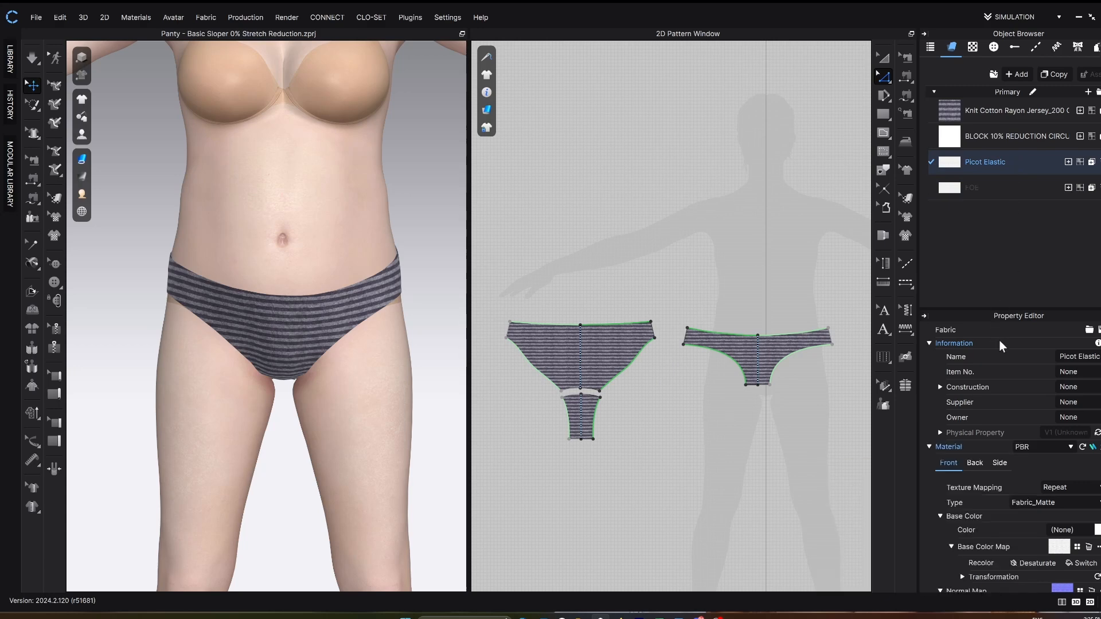
scroll(1011, 473, "down", 8)
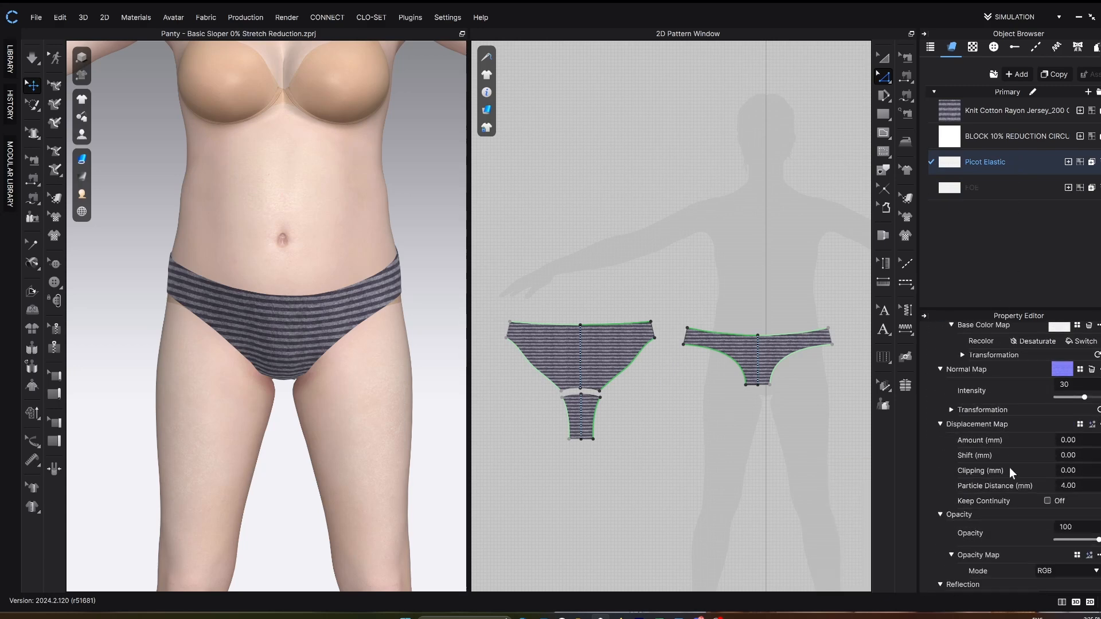
scroll(1009, 466, "down", 5)
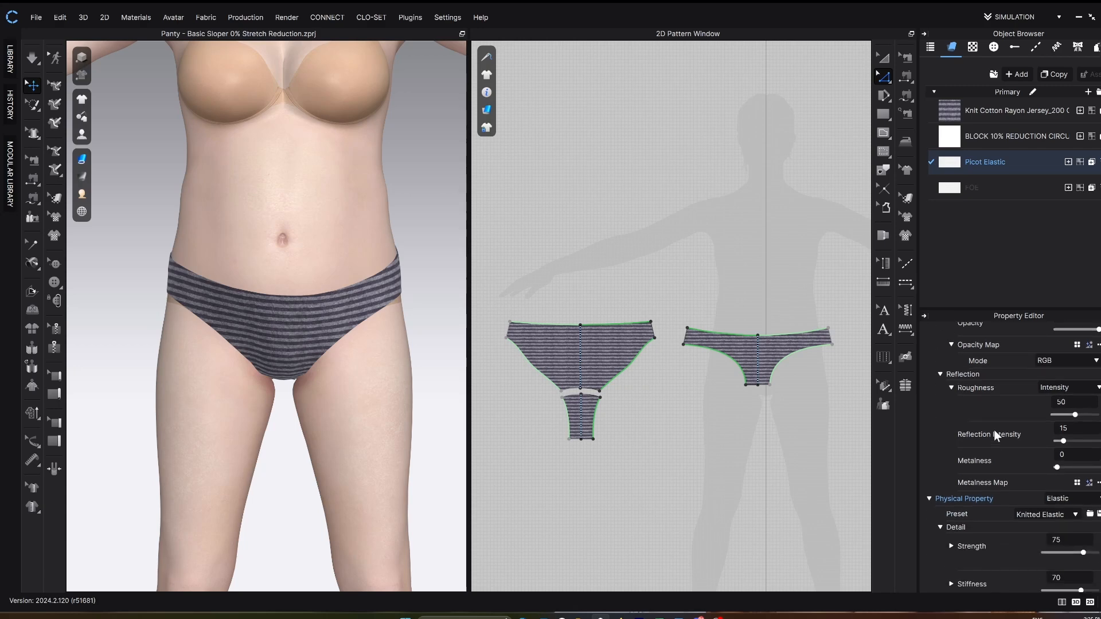
scroll(993, 435, "down", 1)
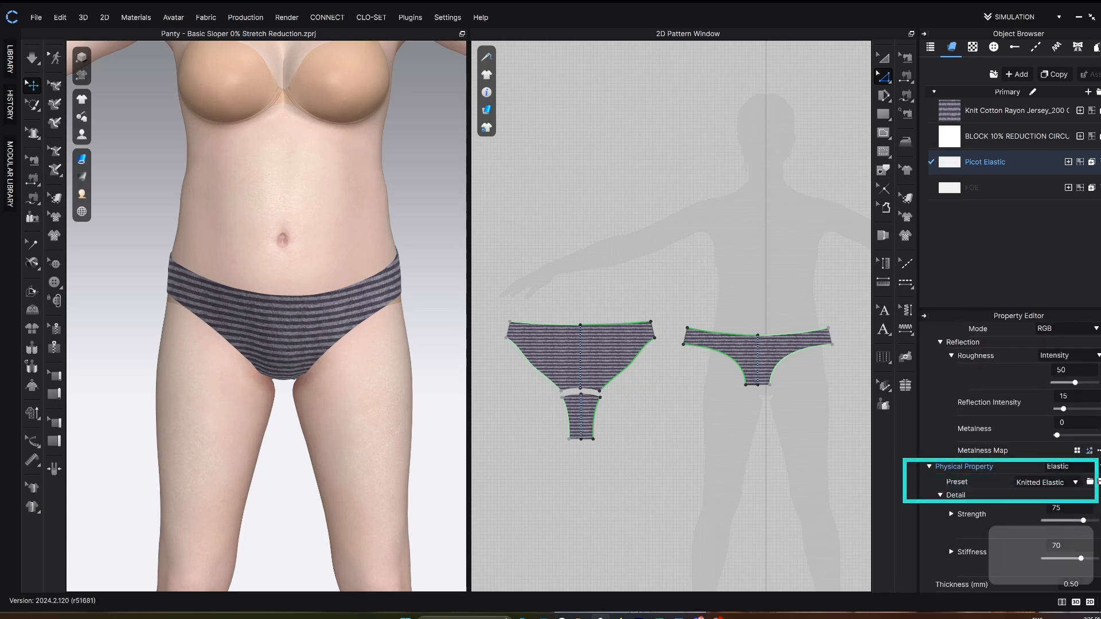
key("Escape")
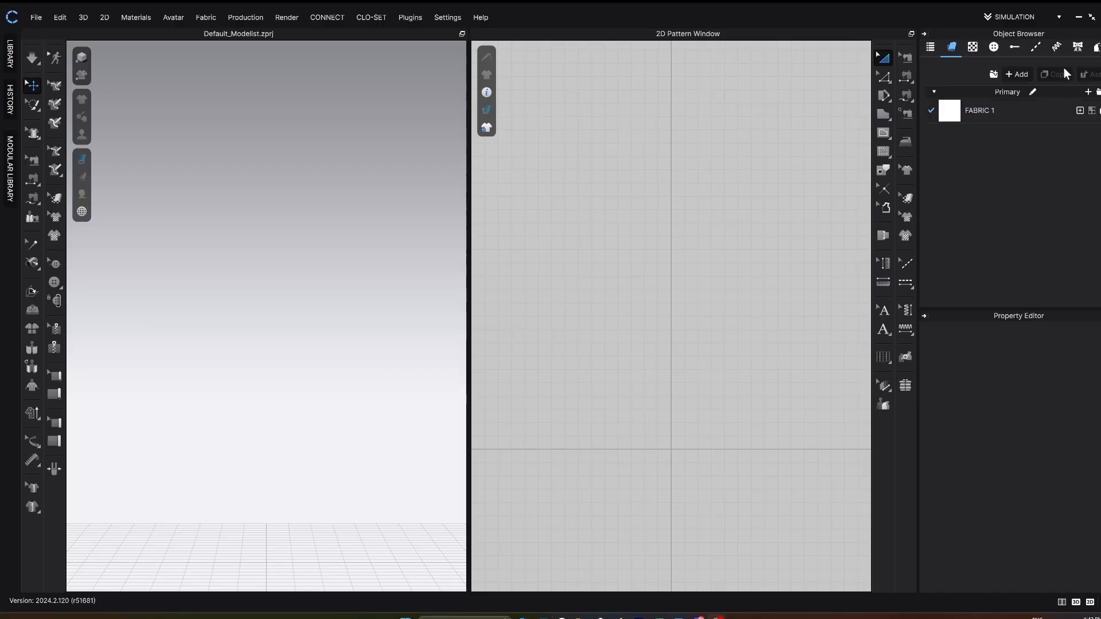
- Switch to Emulator mode, proceeding without saving open files, and open the Fabric Emulator tutorial page in the browser
left_click(1060, 17)
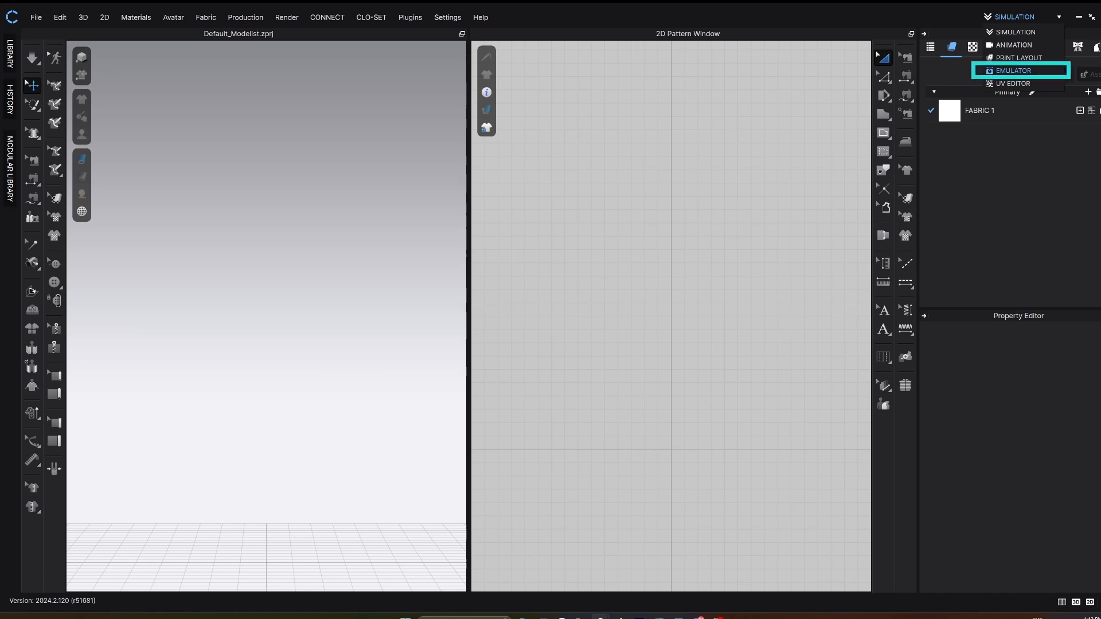
left_click(1013, 71)
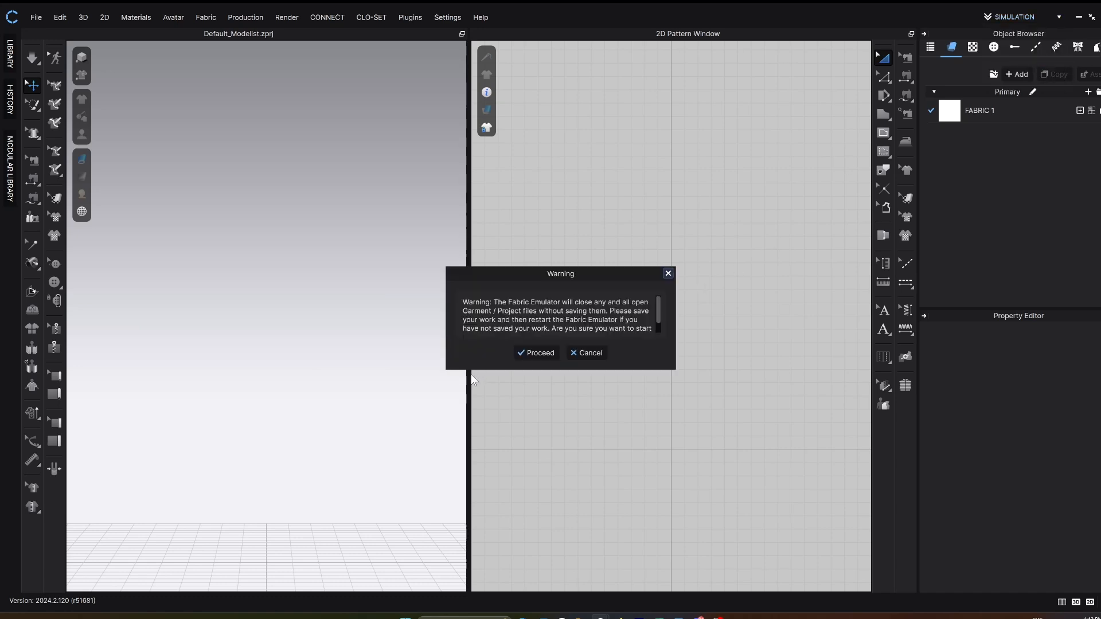
left_click(537, 352)
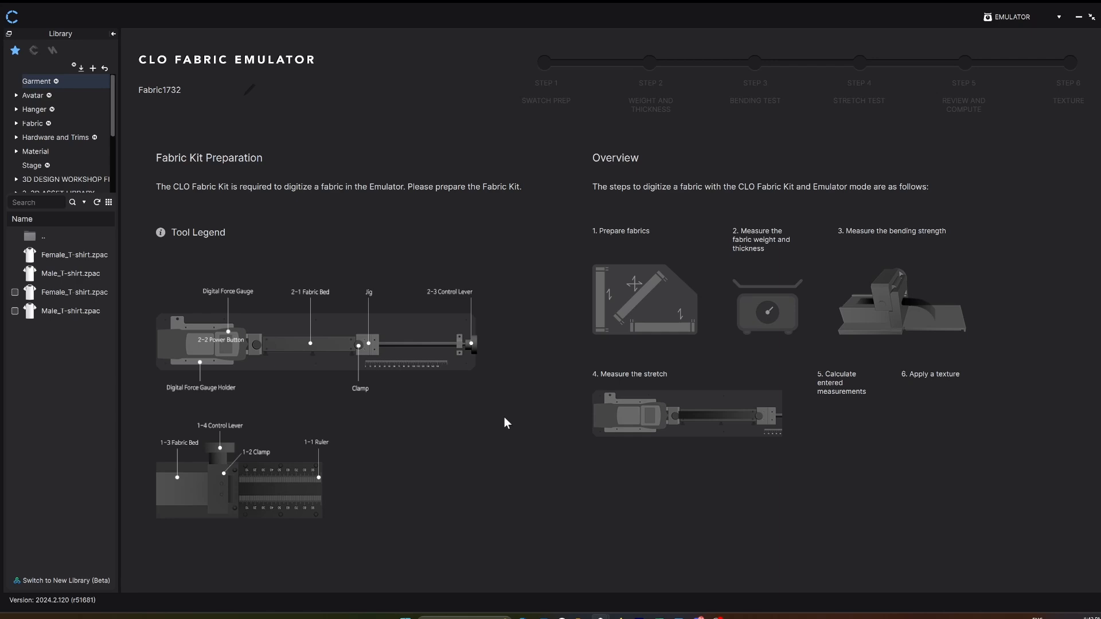
scroll(503, 422, "down", 2)
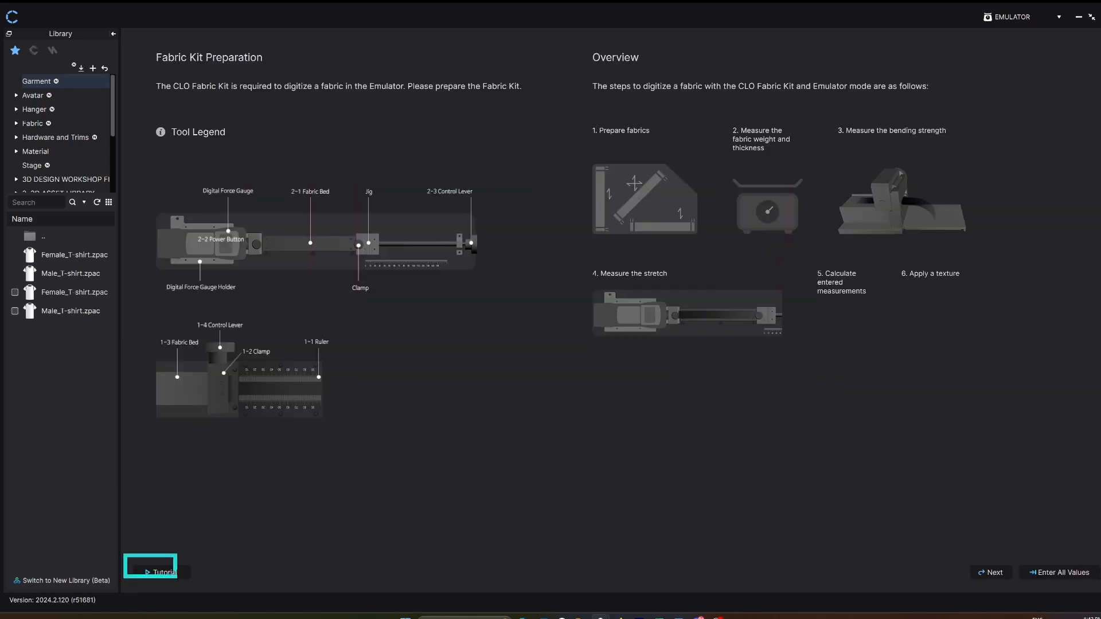
left_click(172, 578)
scroll(514, 277, "down", 1)
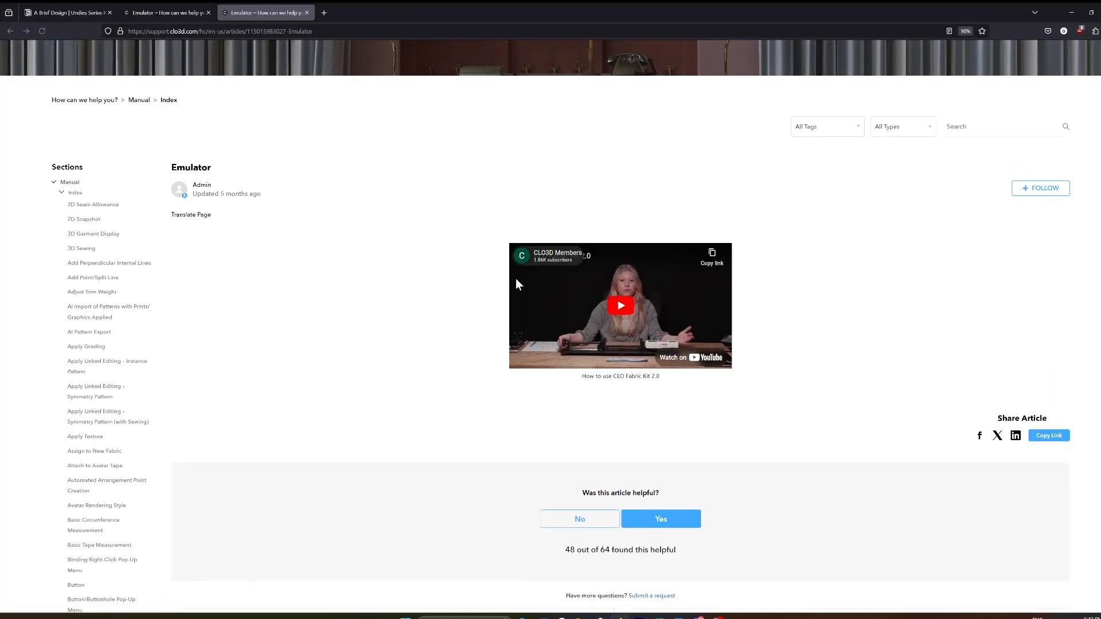
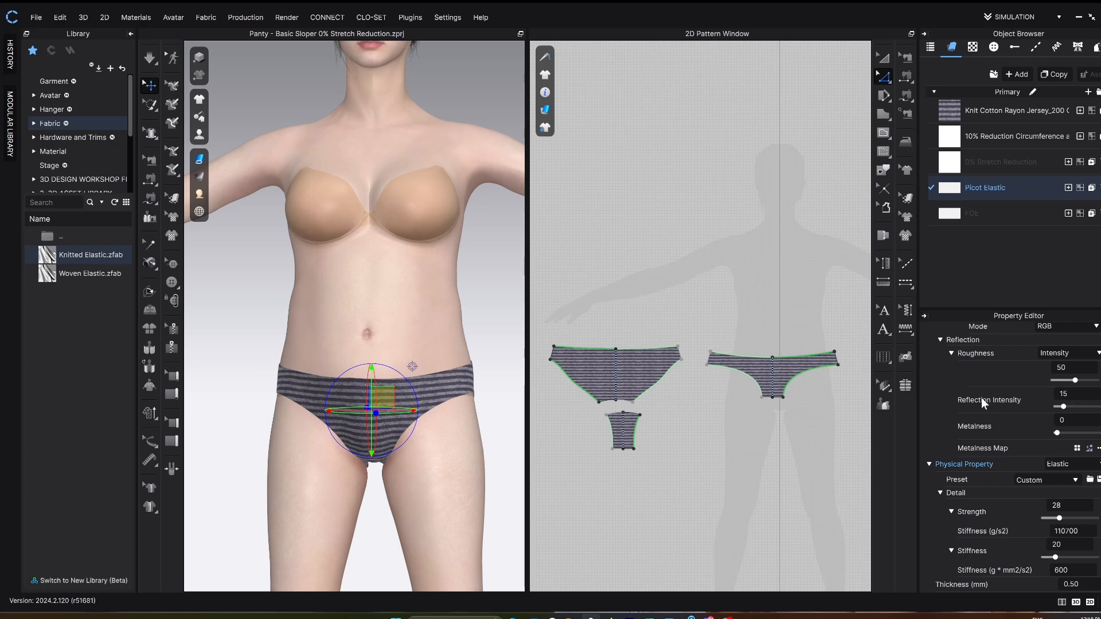
- Set the FOE fabric's strength stiffness to 9300 g/s2
left_click(976, 213)
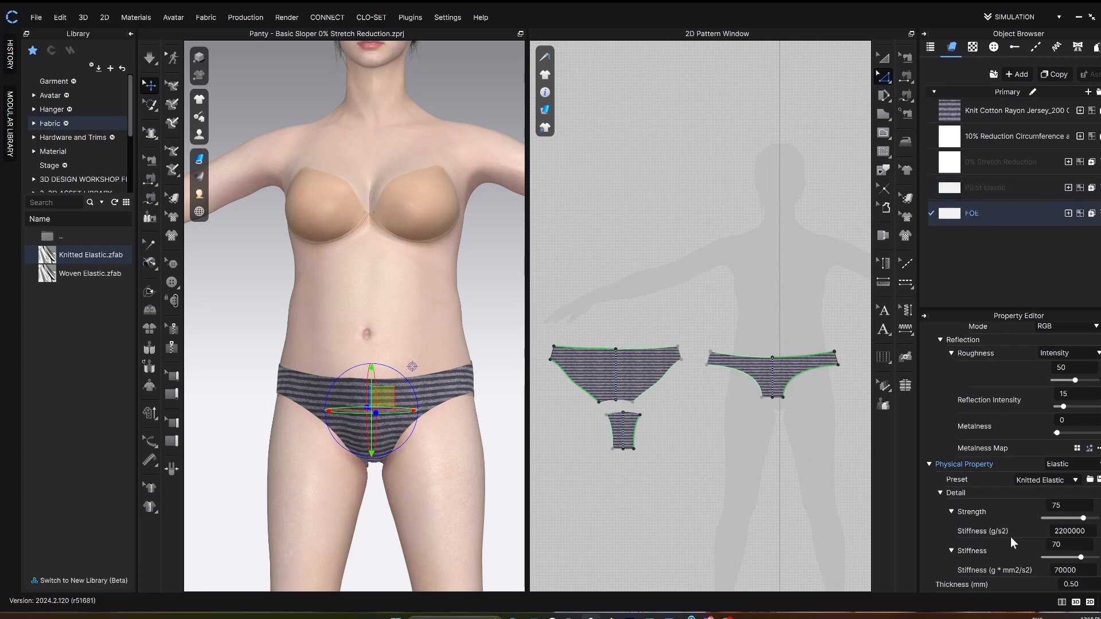
key("6")
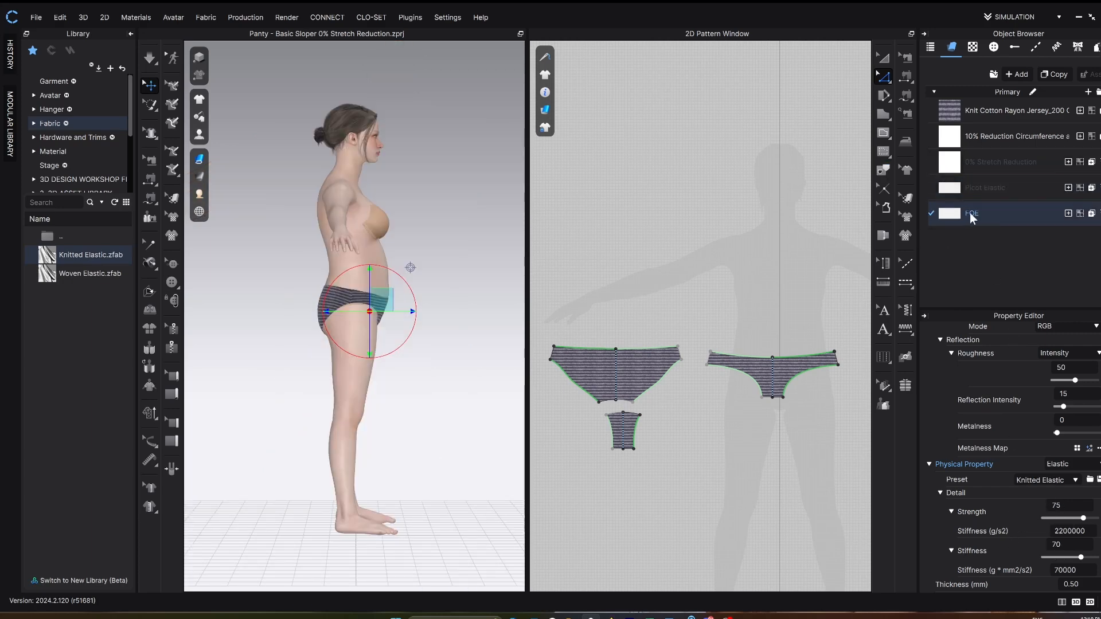
left_click(1075, 531)
key("Return")
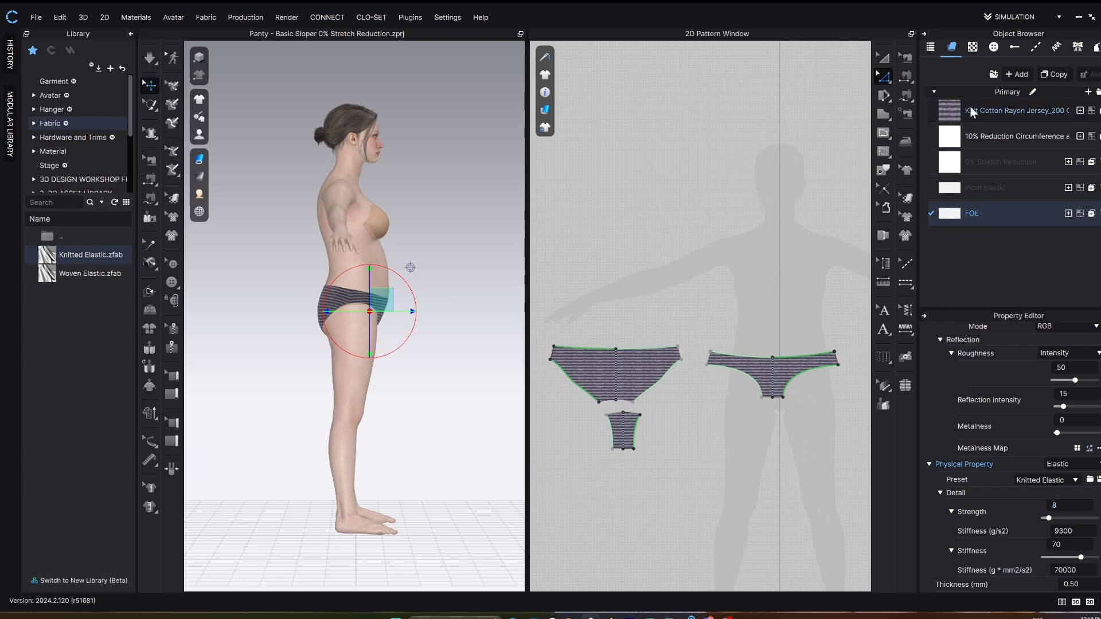
left_click(1004, 189)
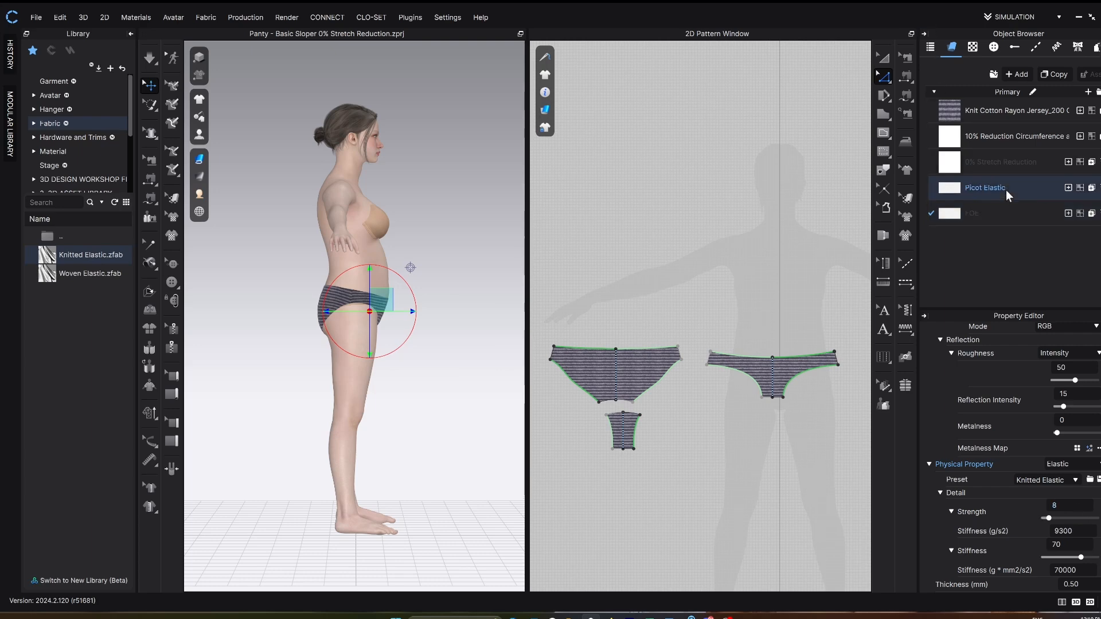
left_click(975, 212)
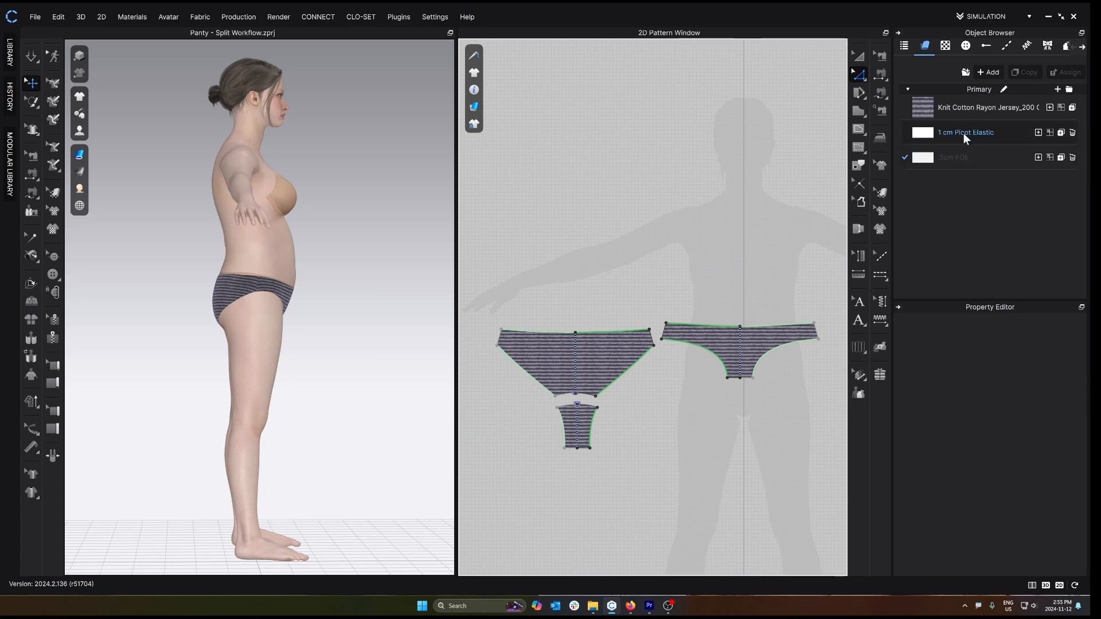
- Apply picot black.png from the asset library as the base color map of the 1 cm Picot Elastic fabric
left_click(963, 133)
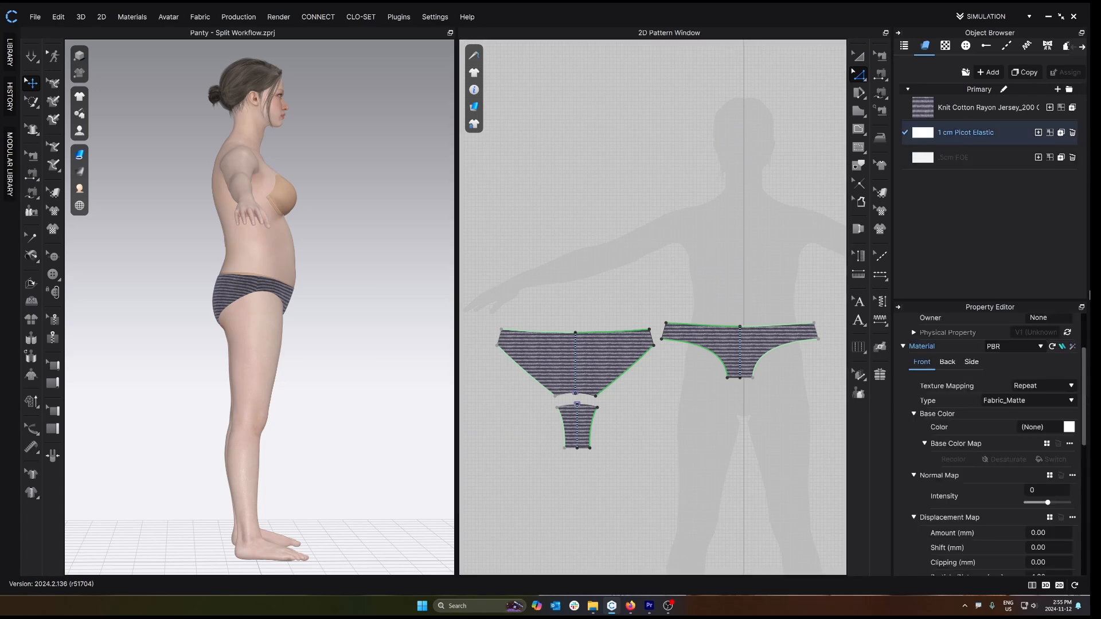
left_click(9, 52)
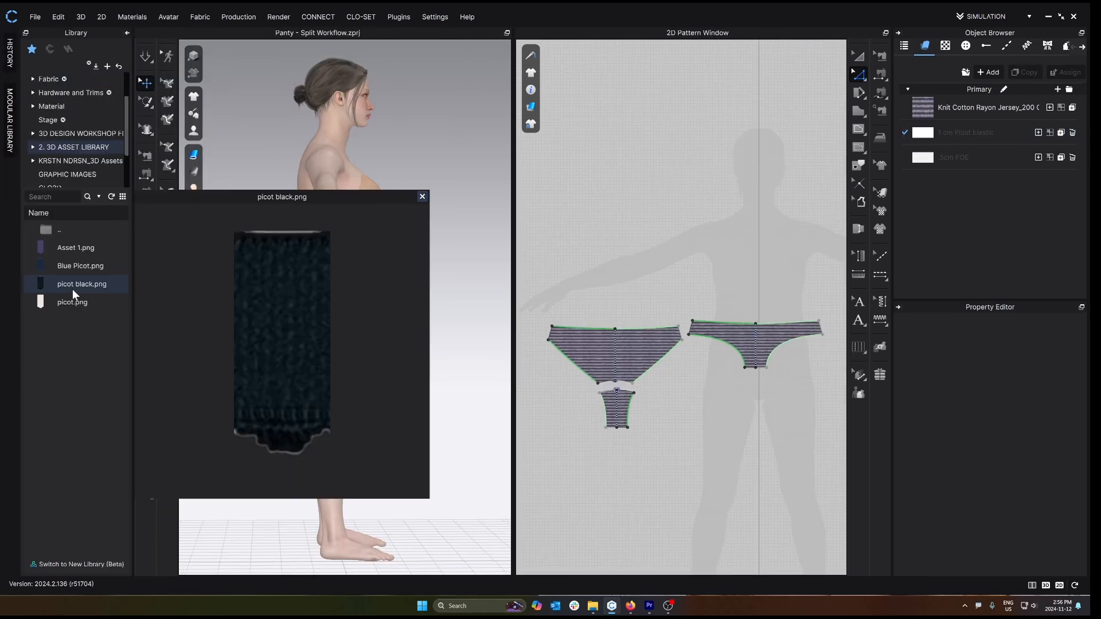
left_click(986, 131)
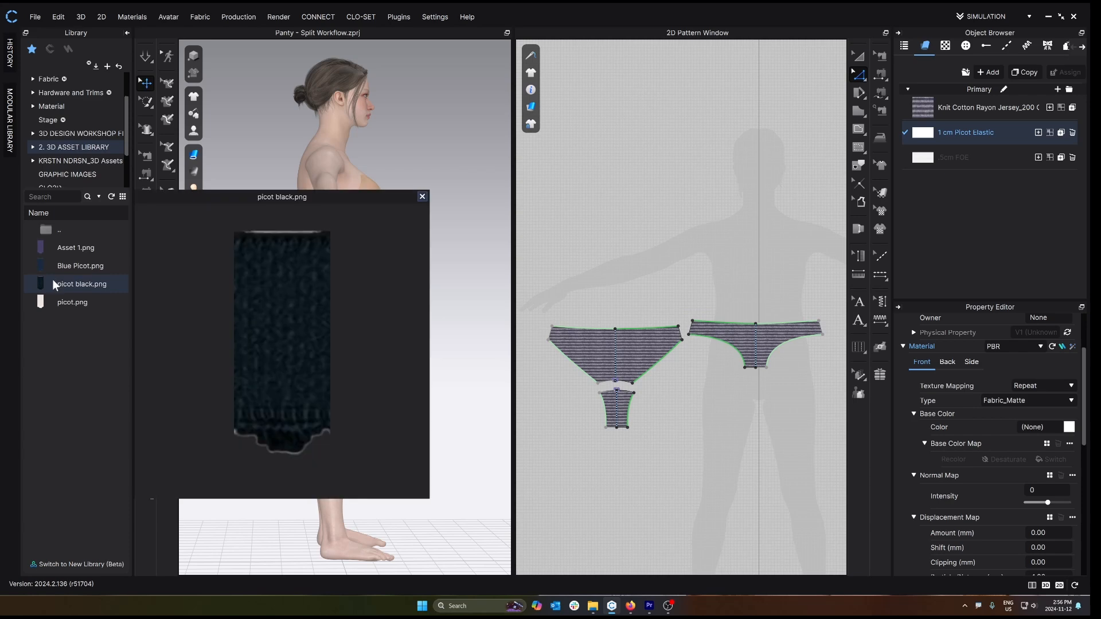
left_click_drag(57, 285, 1047, 445)
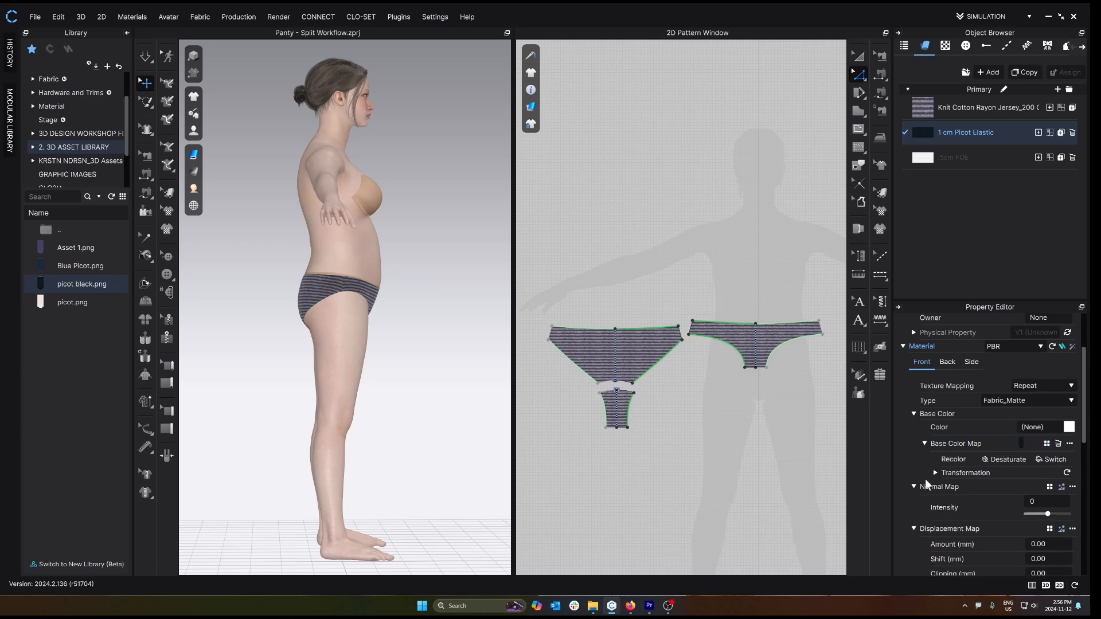
- Create a rectangular elastic pattern piece 50 cm wide and 1.2 cm high above the panty patterns
key("s")
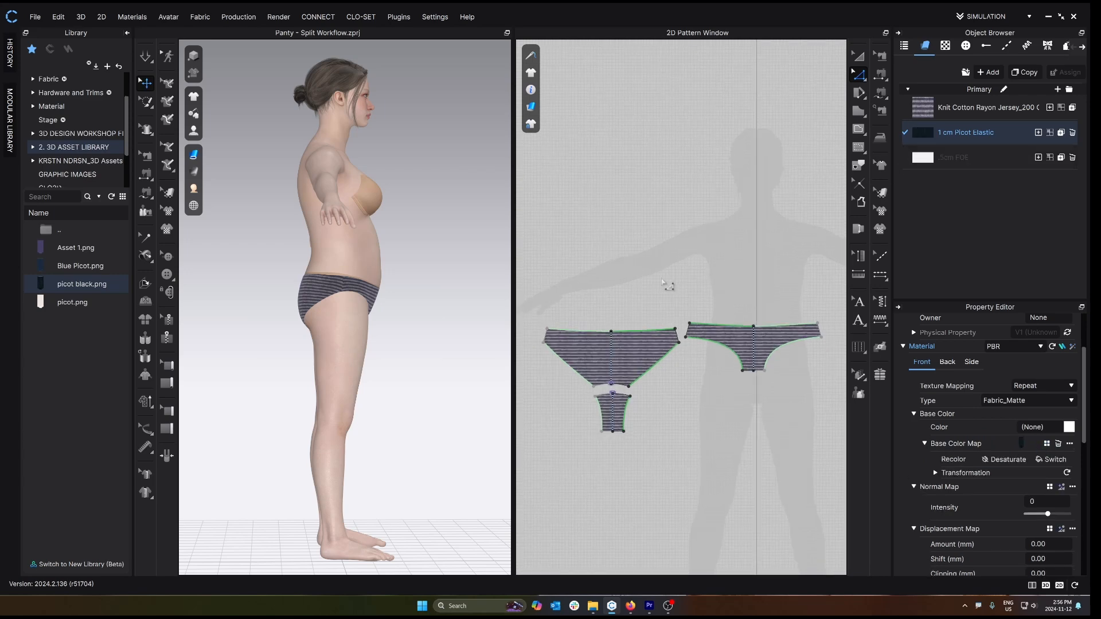
left_click(621, 247)
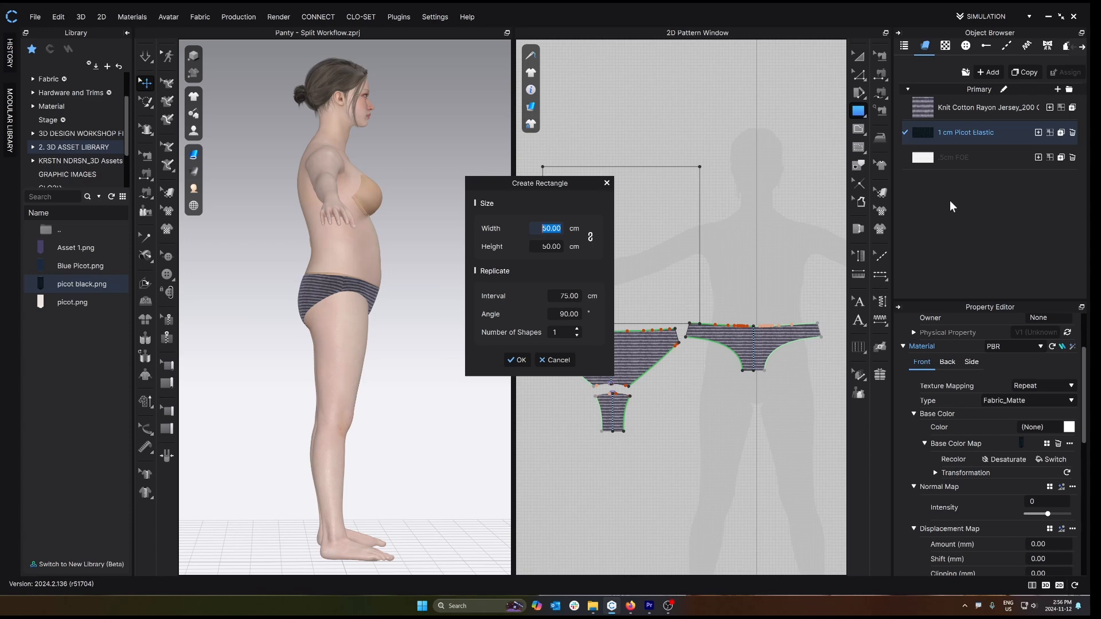
left_click(547, 247)
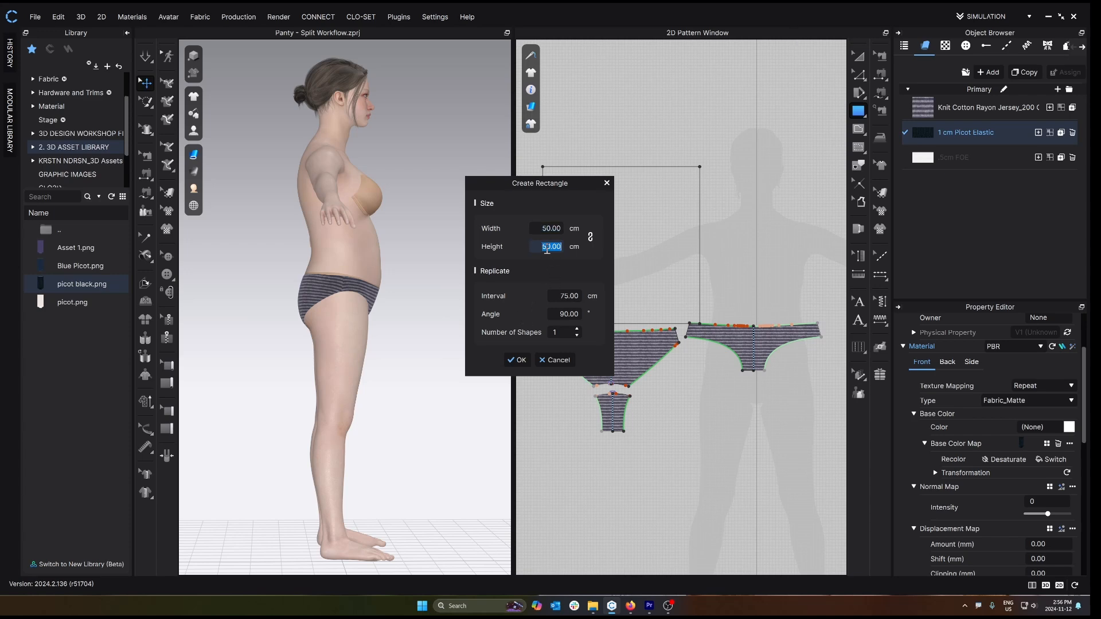
type("1")
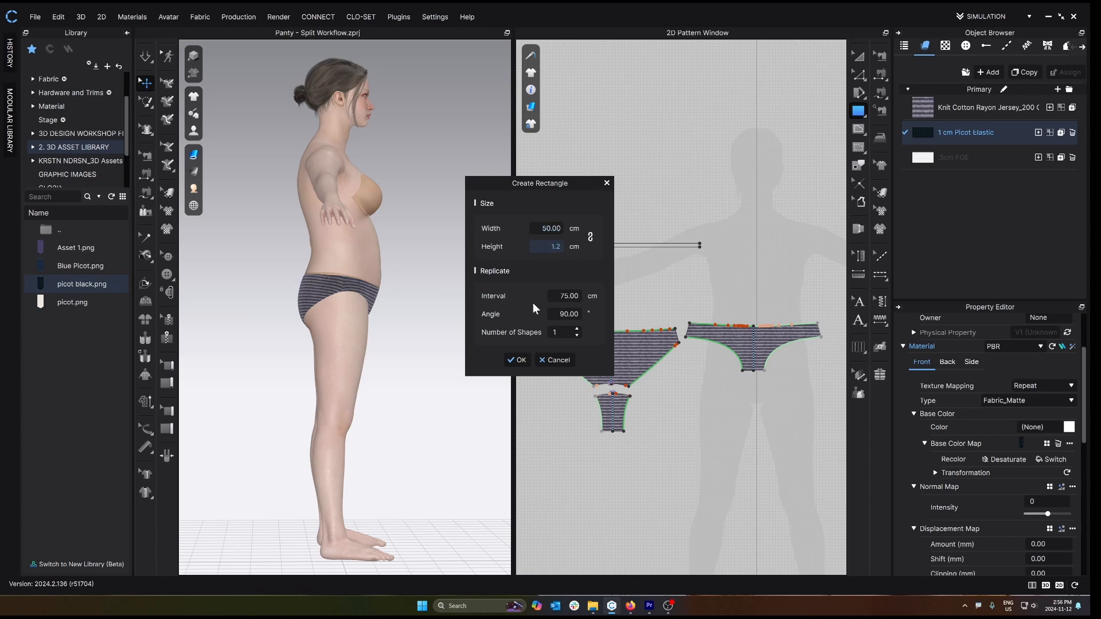
type(".2")
left_click(517, 360)
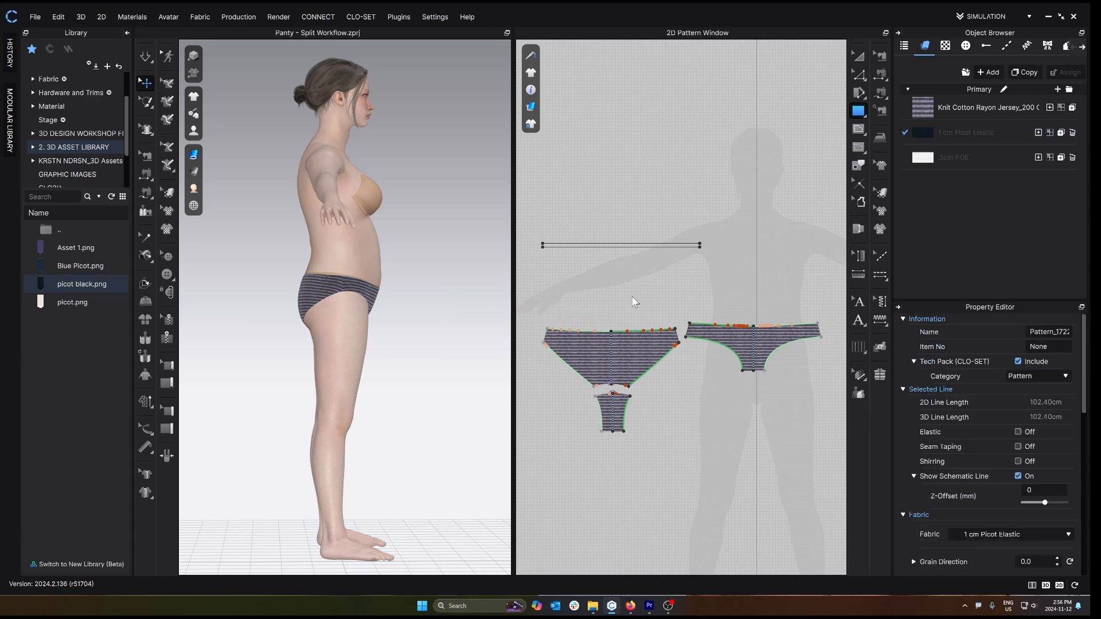
- Select the front and back waist edges together to measure their combined symmetric 2D line length
scroll(633, 297, "down", 2)
key("z")
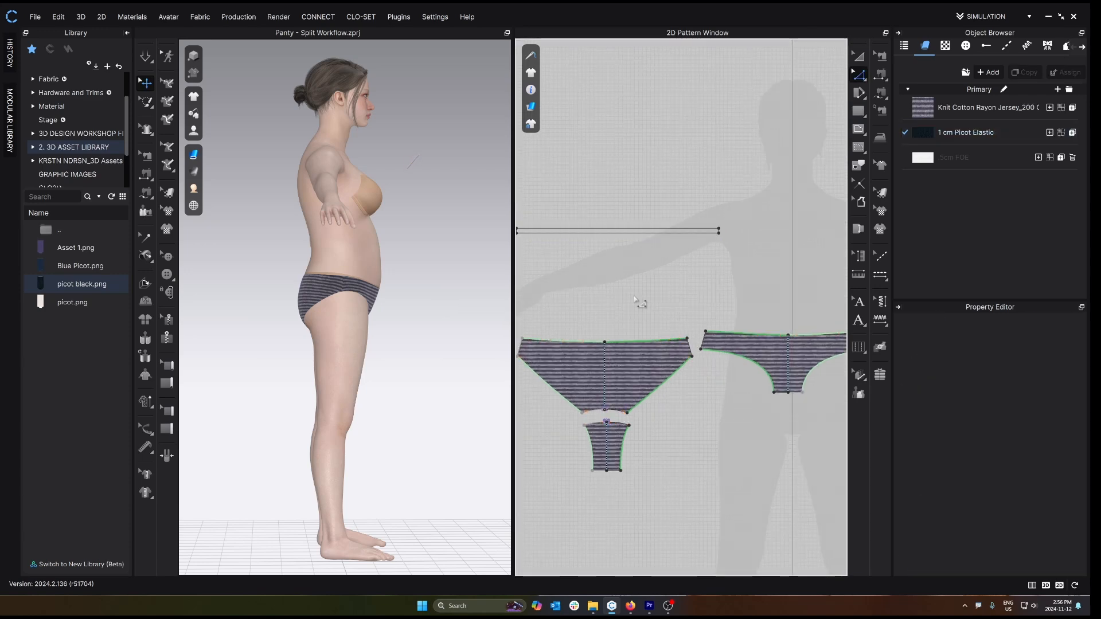
left_click(625, 343)
left_click(745, 333)
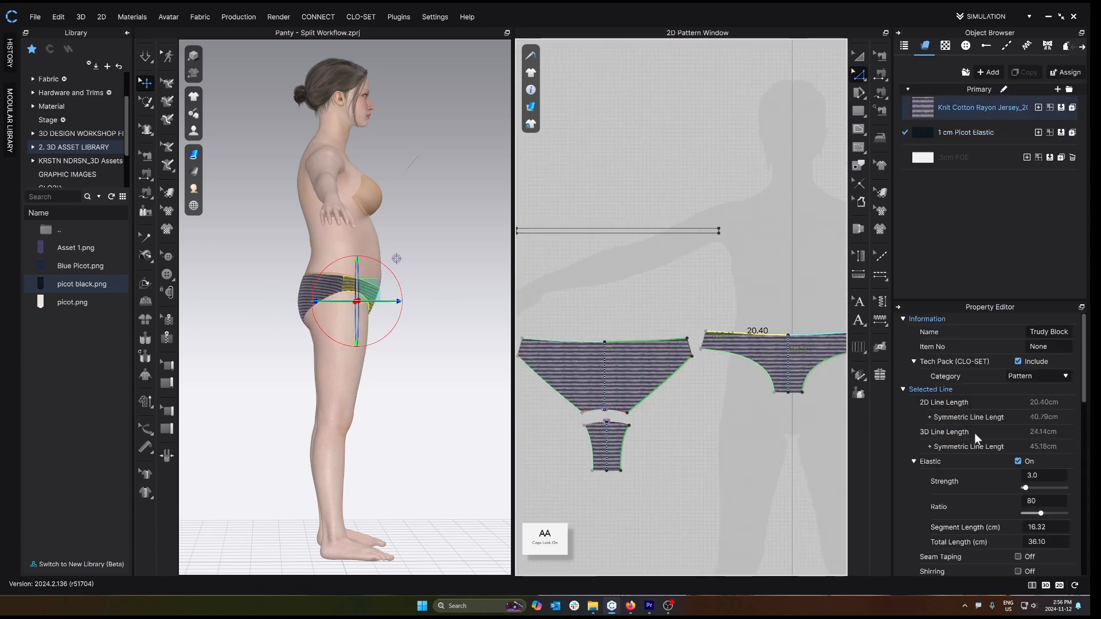
left_click(653, 341, "shift")
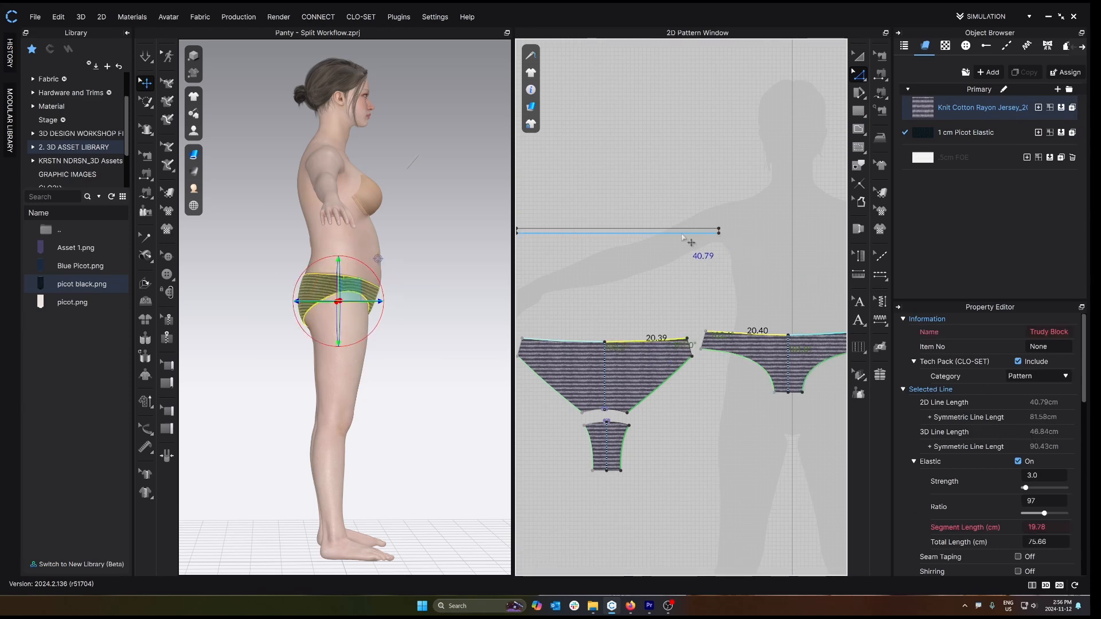
- Resize the elastic rectangle to a width of 81.58 cm
key("a")
left_click(713, 232)
left_click_drag(727, 232, 734, 232)
right_click(734, 232)
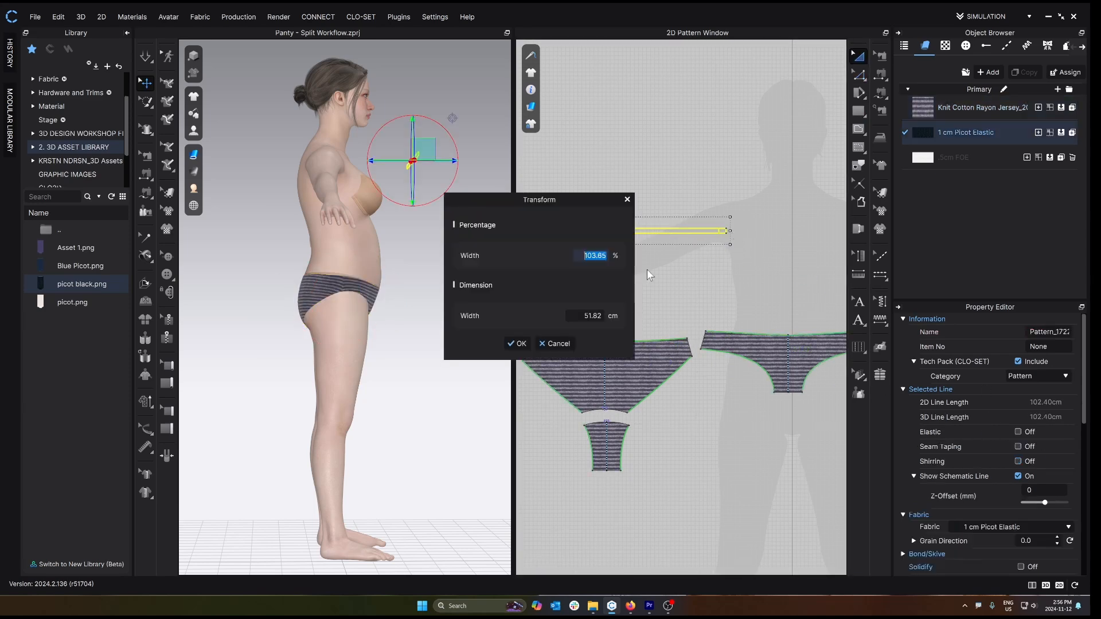
double_click(571, 314)
type("8")
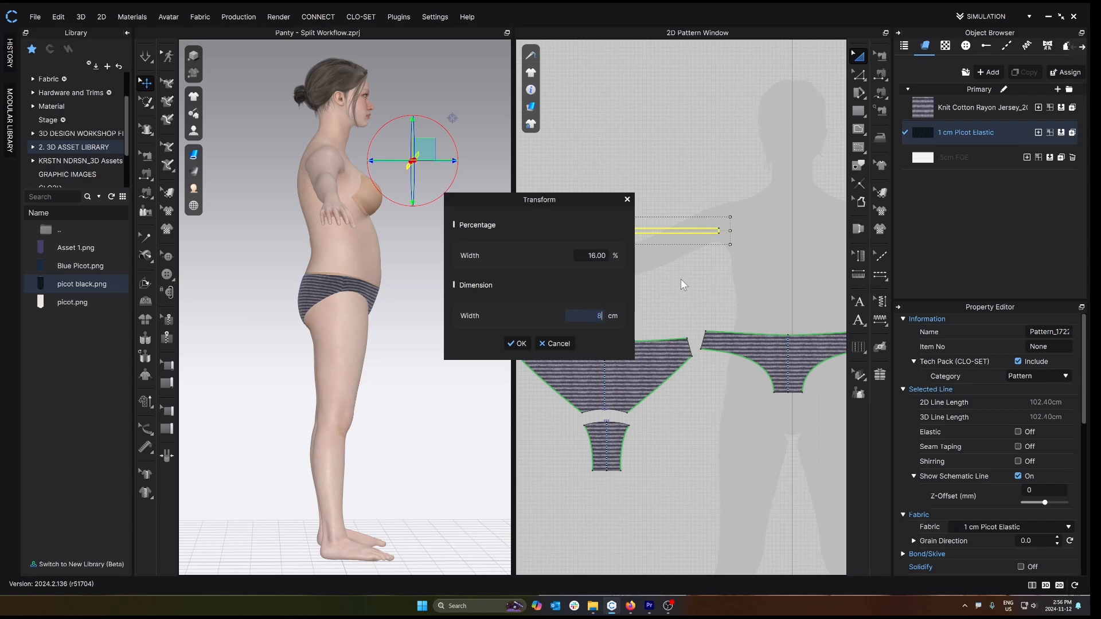
type("1.58")
left_click(517, 344)
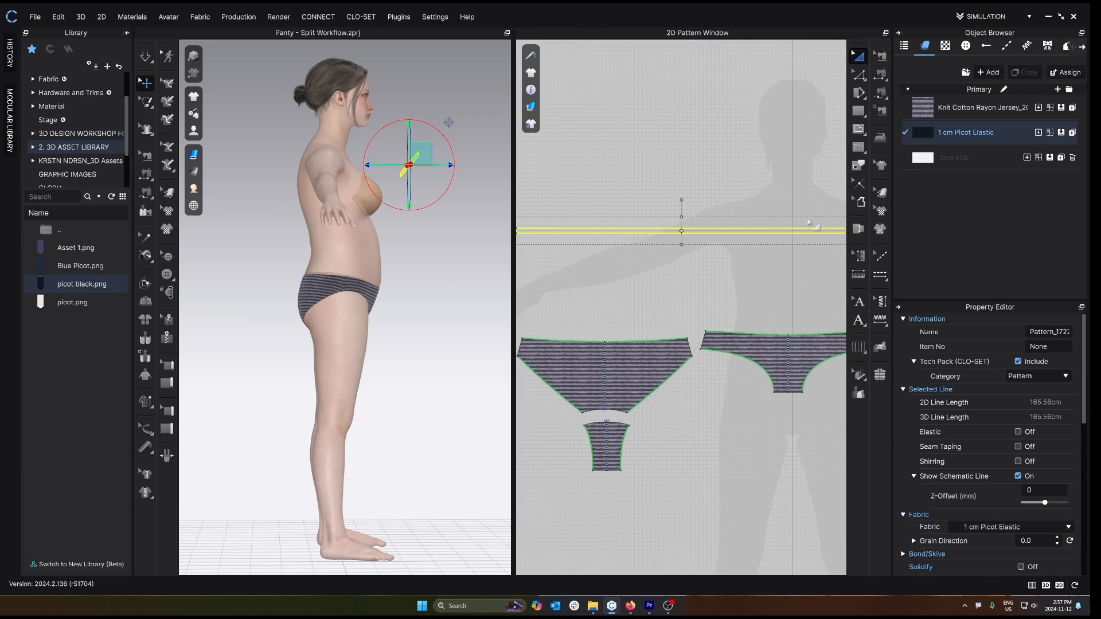
- Reposition the picot texture on the elastic strip and flip its grain direction to 180 degrees so the scallops face the upper edge
scroll(783, 221, "up", 3)
scroll(783, 221, "up", 2)
left_click(880, 193)
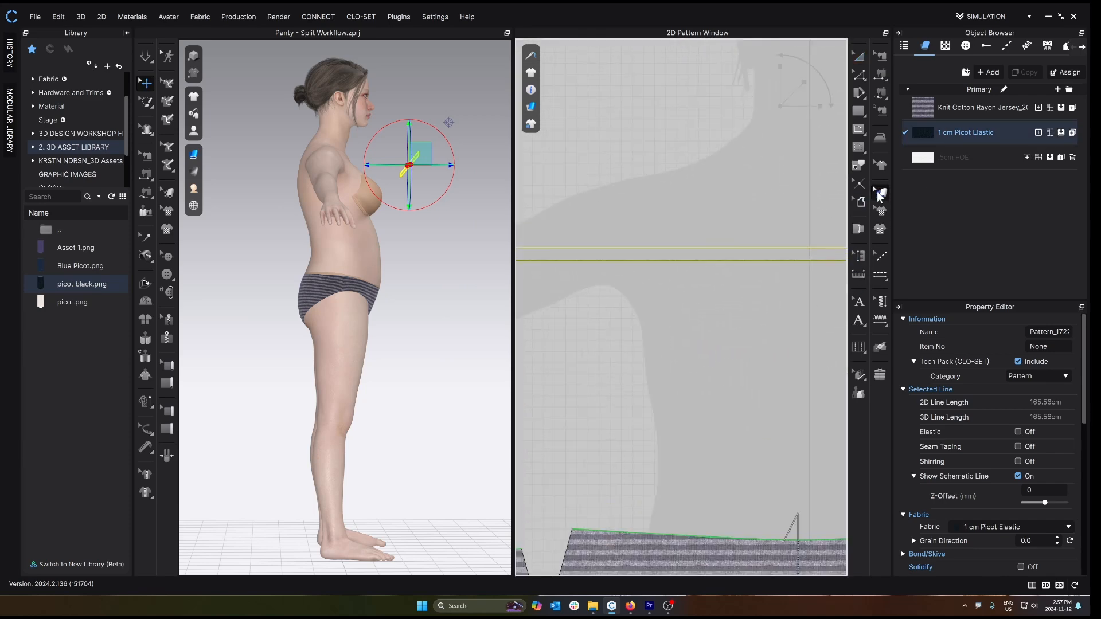
left_click_drag(770, 258, 756, 201)
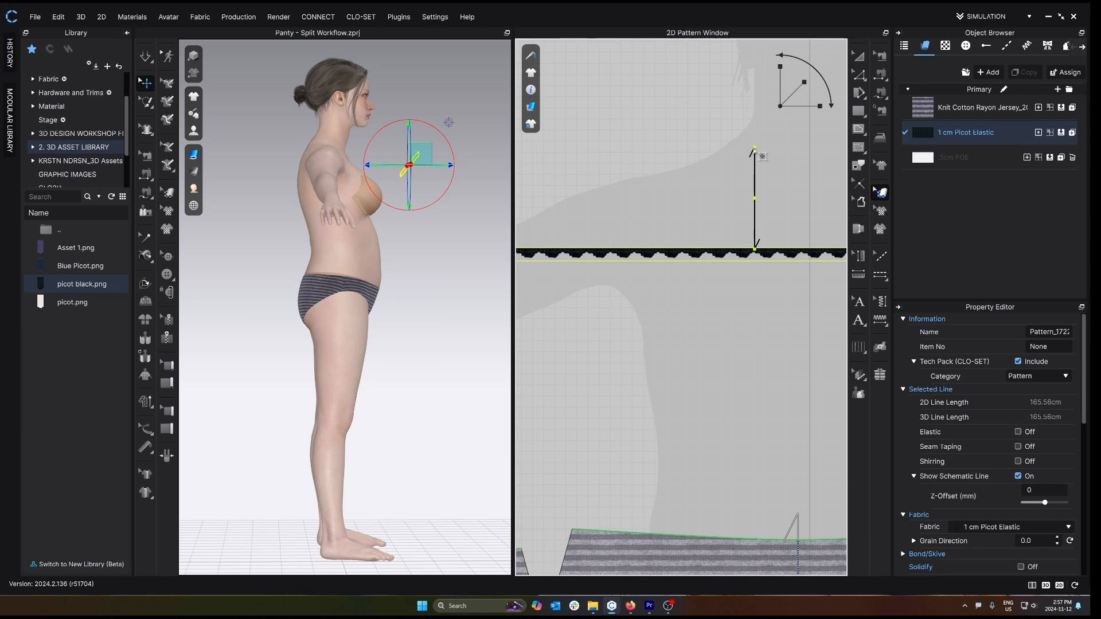
left_click(755, 153)
left_click(737, 260)
left_click_drag(734, 200, 732, 344)
key("m")
left_click(735, 260)
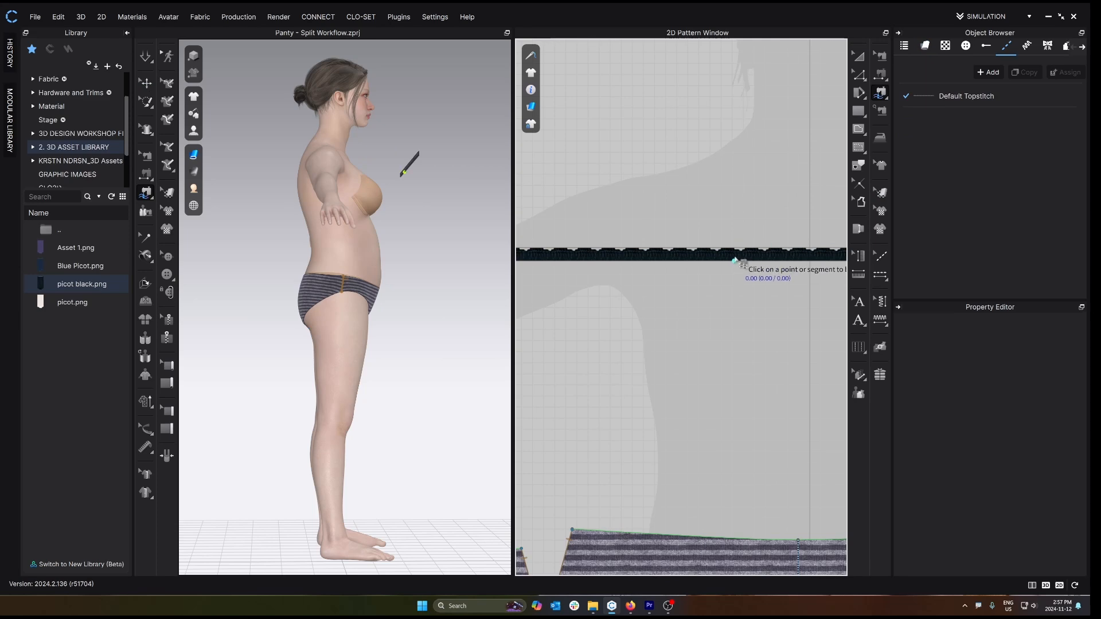
middle_click_drag(806, 225, 773, 252)
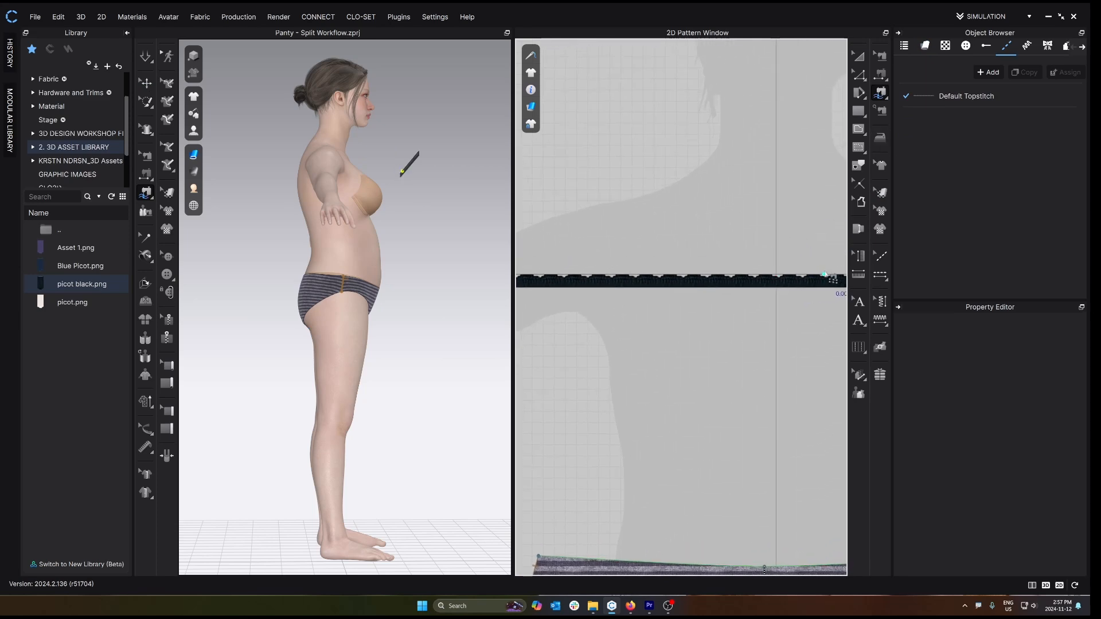
- Scale down the picot texture and shift it so the scallops sit along the elastic strip's upper edge
left_click(880, 193)
left_click(752, 280)
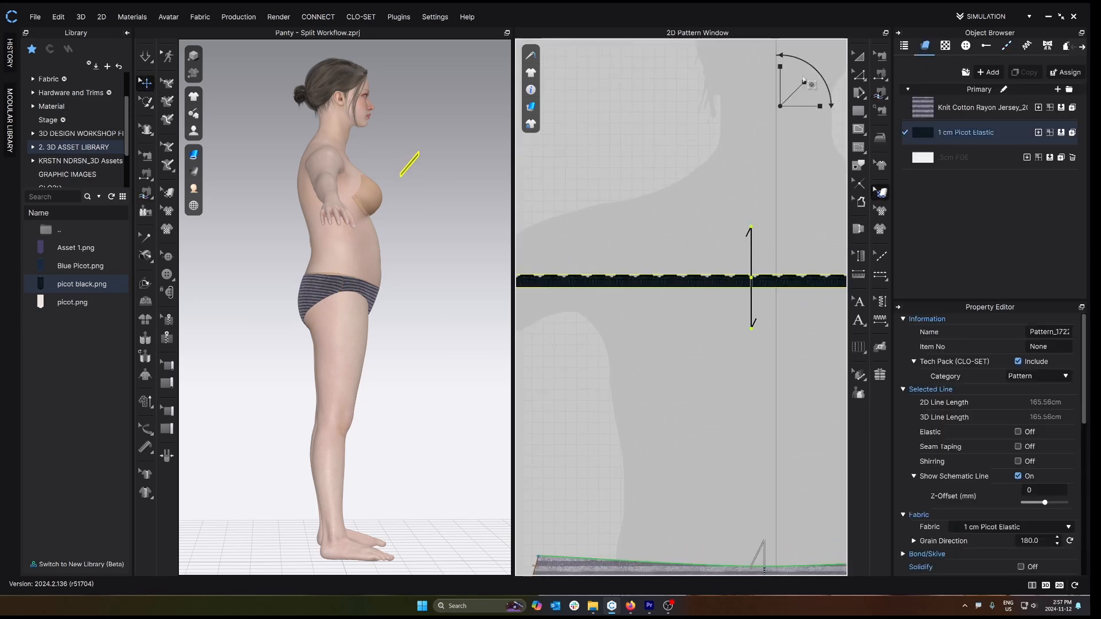
left_click_drag(801, 80, 791, 86)
scroll(727, 371, "up", 3)
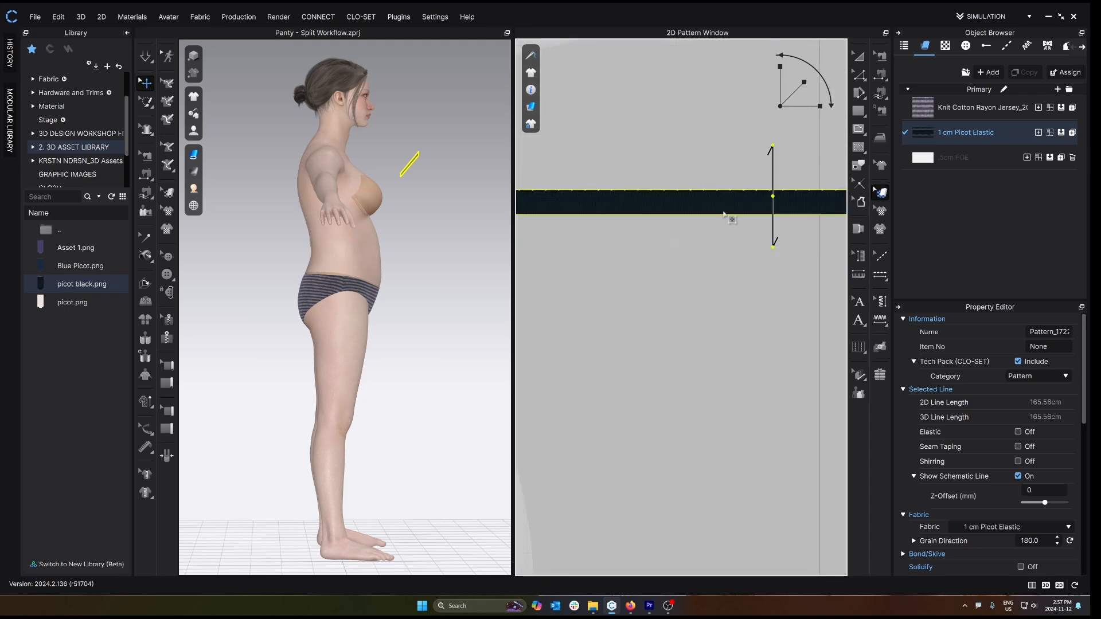
left_click_drag(720, 203, 719, 207)
- Offset the elastic strip's upper edge as one internal line at a distance of 0.2 cm
key("z")
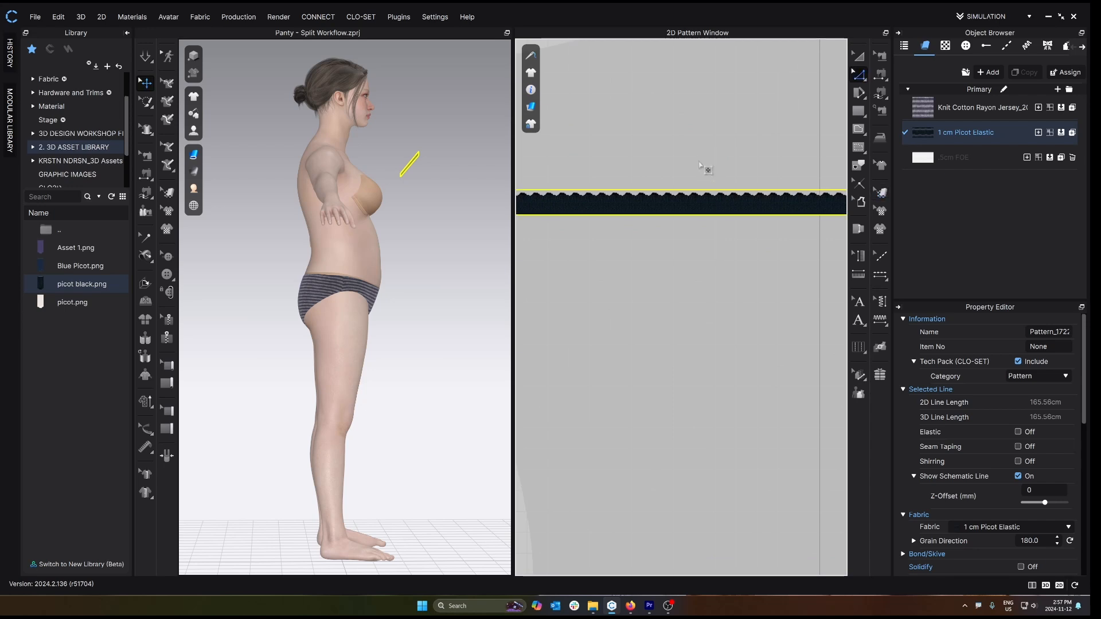
left_click(690, 191)
key("ctrl+f")
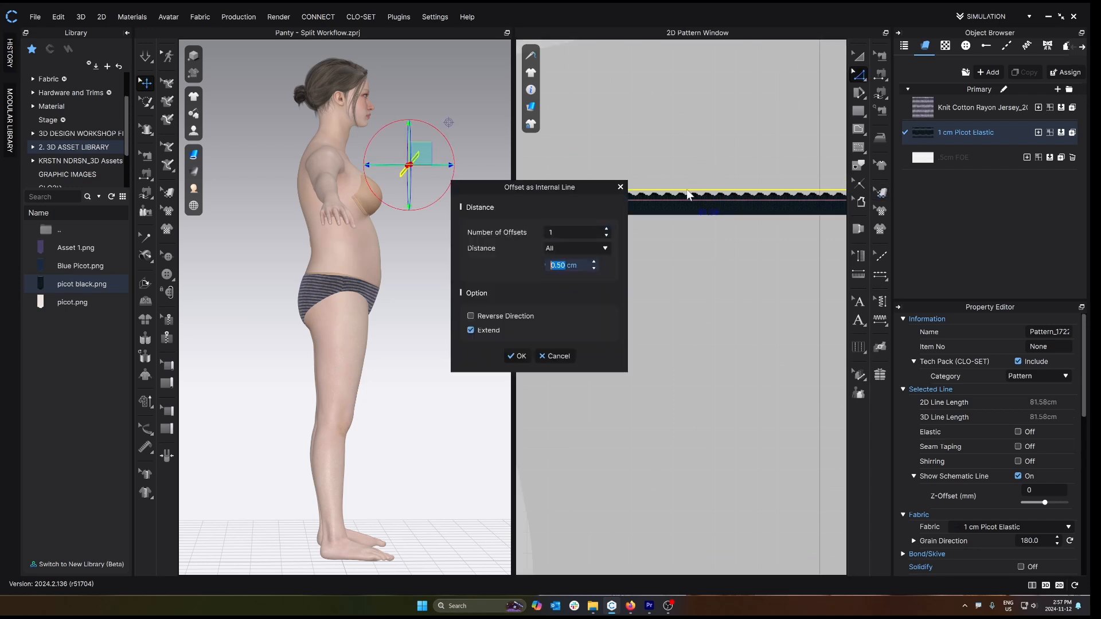
type(".3")
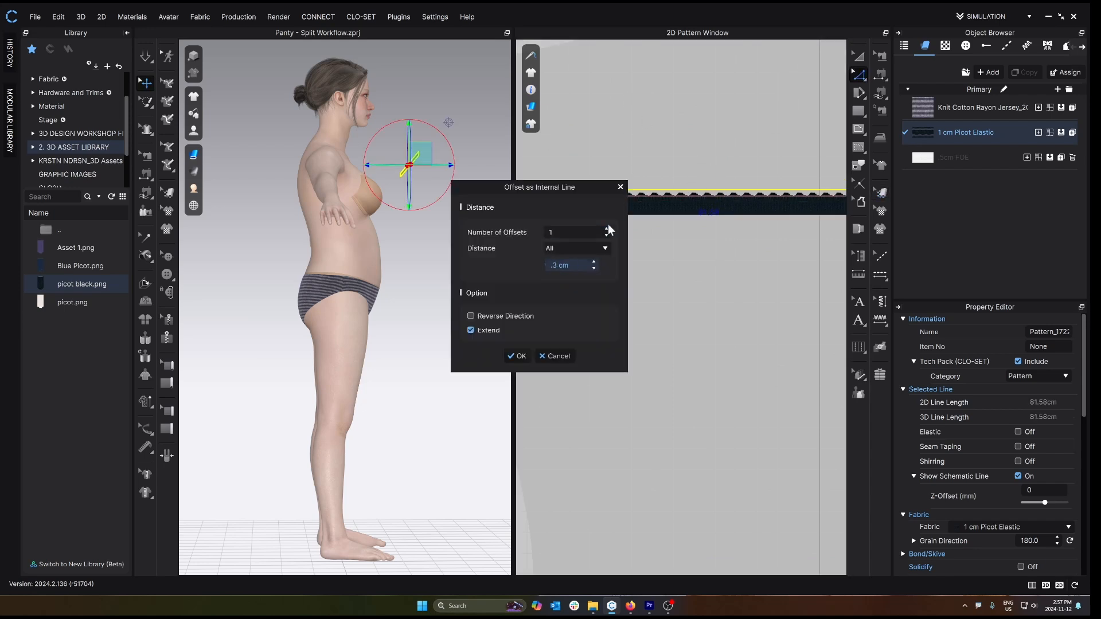
key("BackSpace")
type("2")
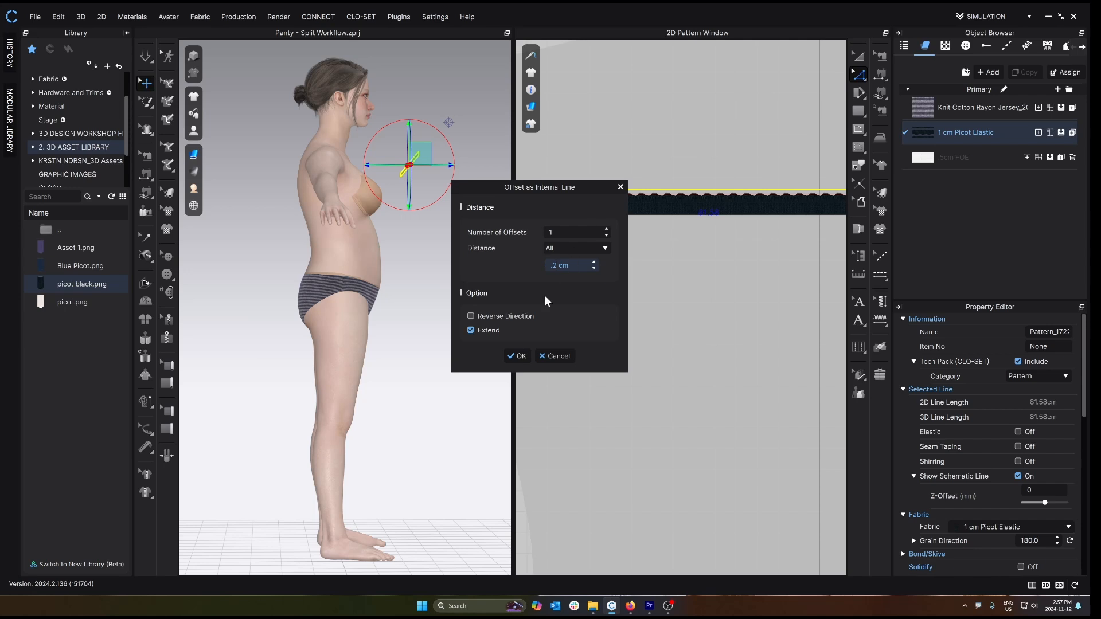
left_click(525, 352)
- Move the picot texture up so its scallops fill the band between the internal line and the strip's upper edge
scroll(683, 177, "up", 5)
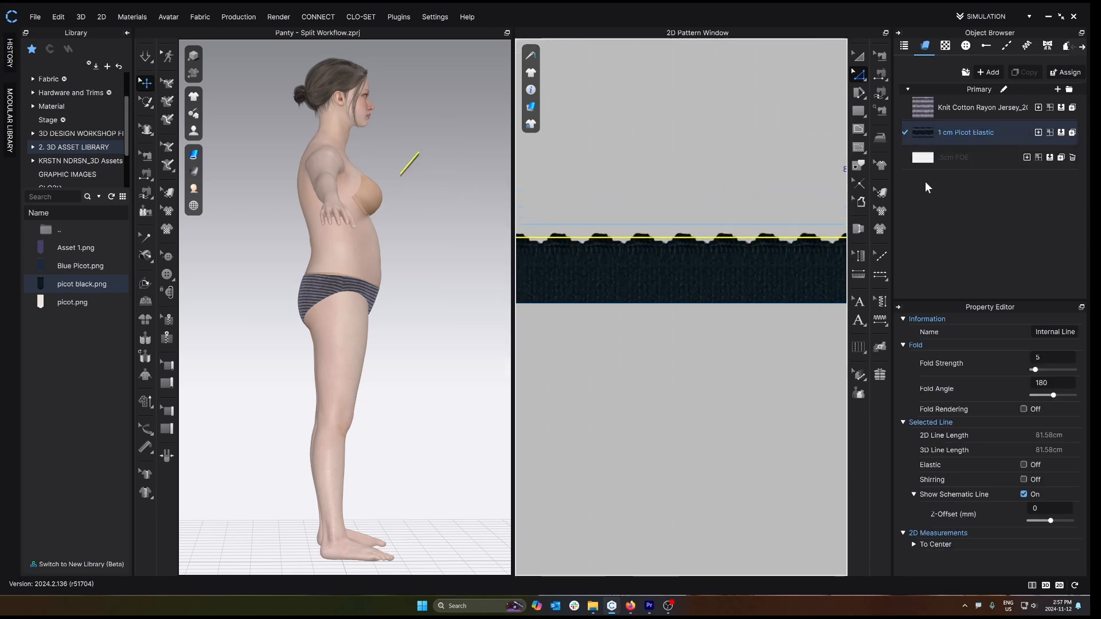
left_click(883, 194)
left_click(791, 256)
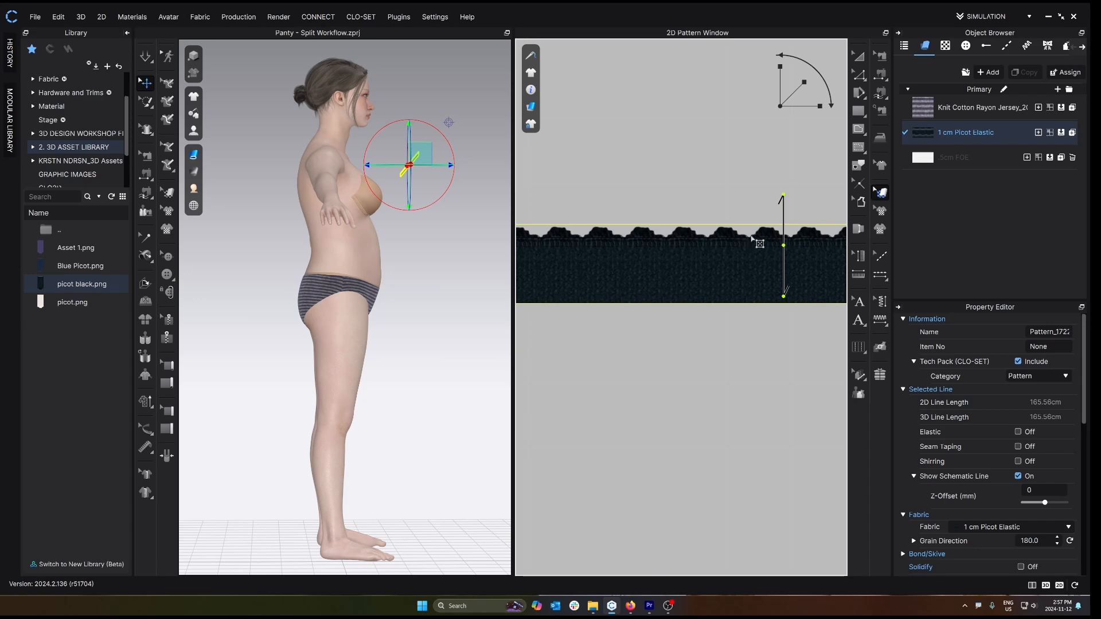
left_click(739, 322)
scroll(735, 314, "down", 8)
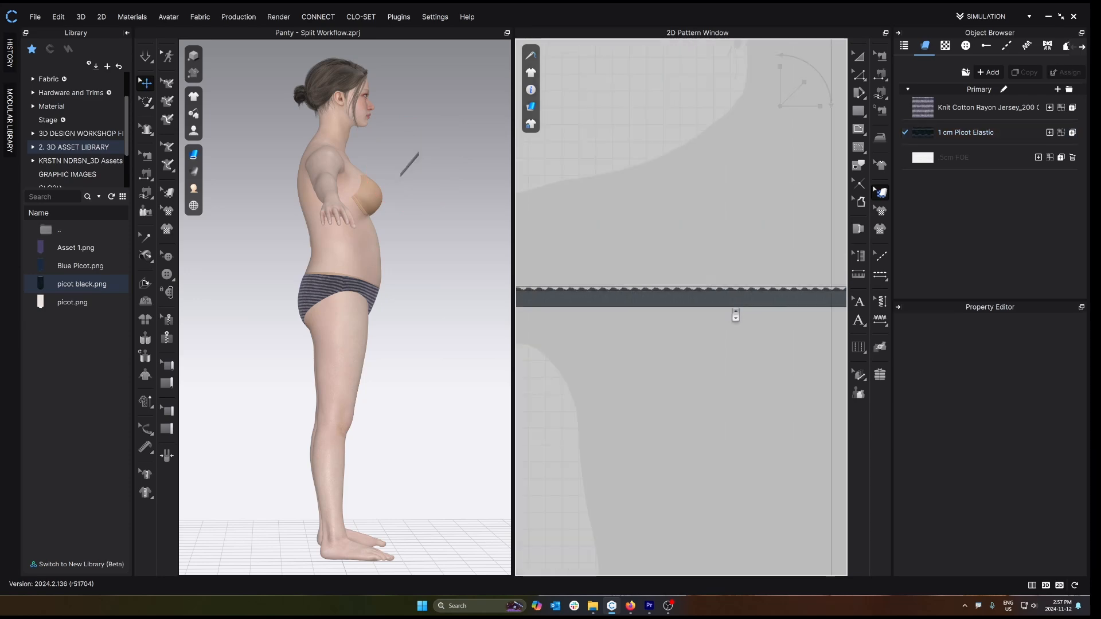
scroll(724, 351, "down", 1)
middle_click_drag(725, 361, 742, 297)
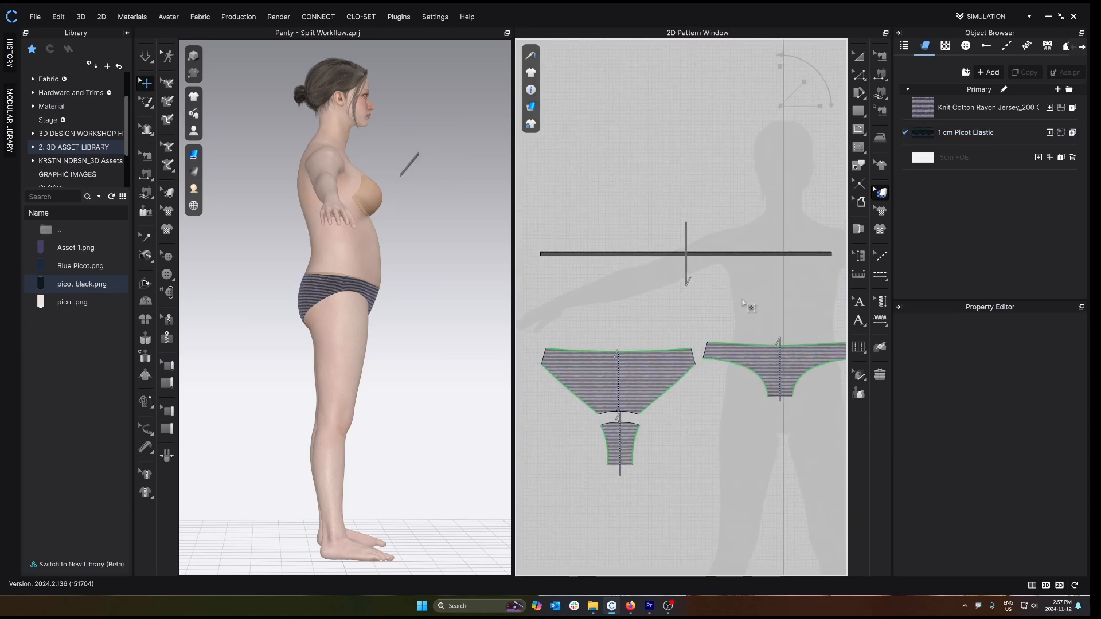
key("m")
key("n")
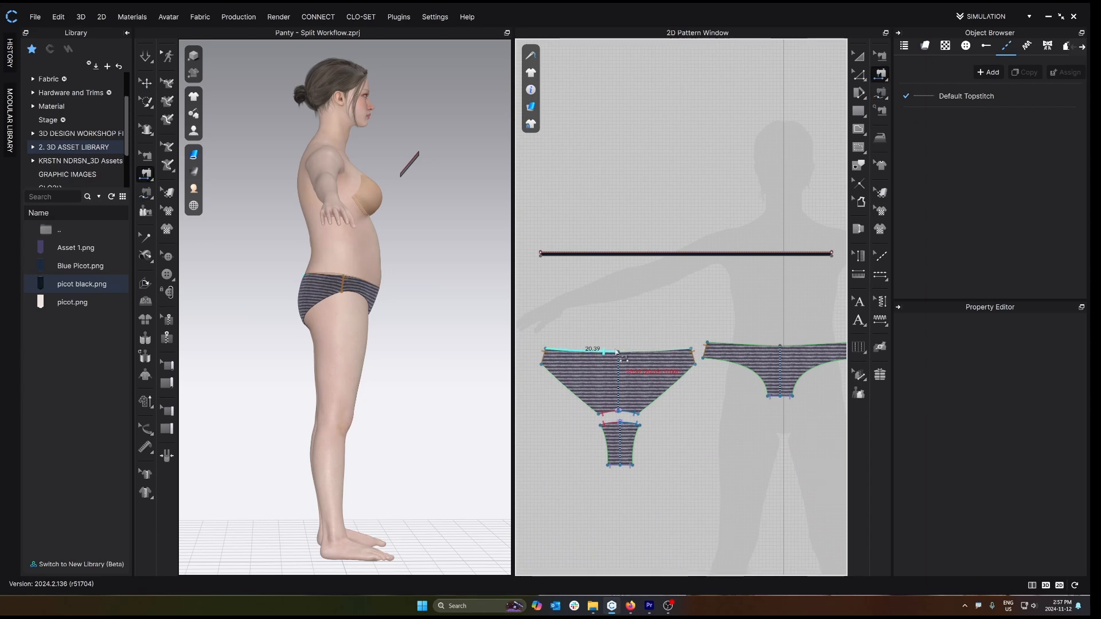
left_click(583, 256)
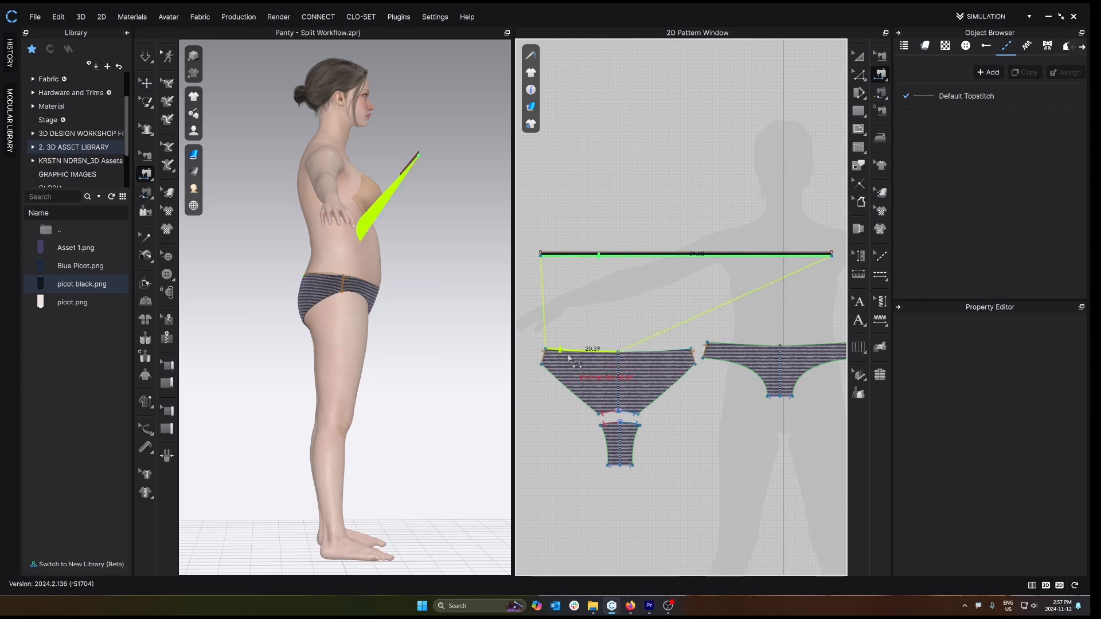
scroll(568, 357, "up", 1)
left_click(595, 357)
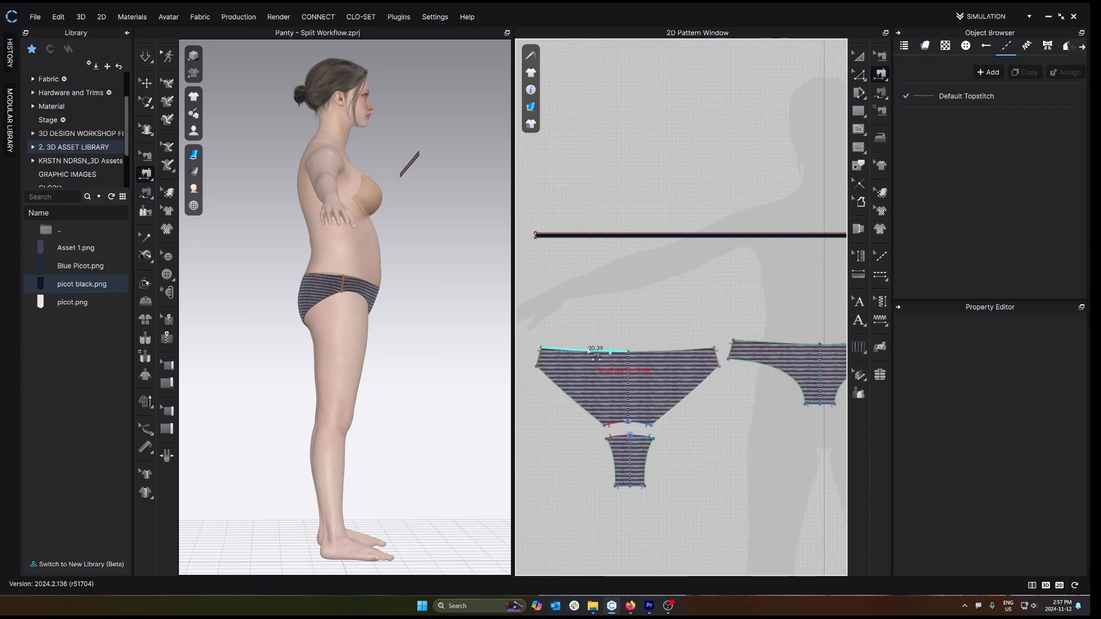
scroll(578, 342, "up", 1)
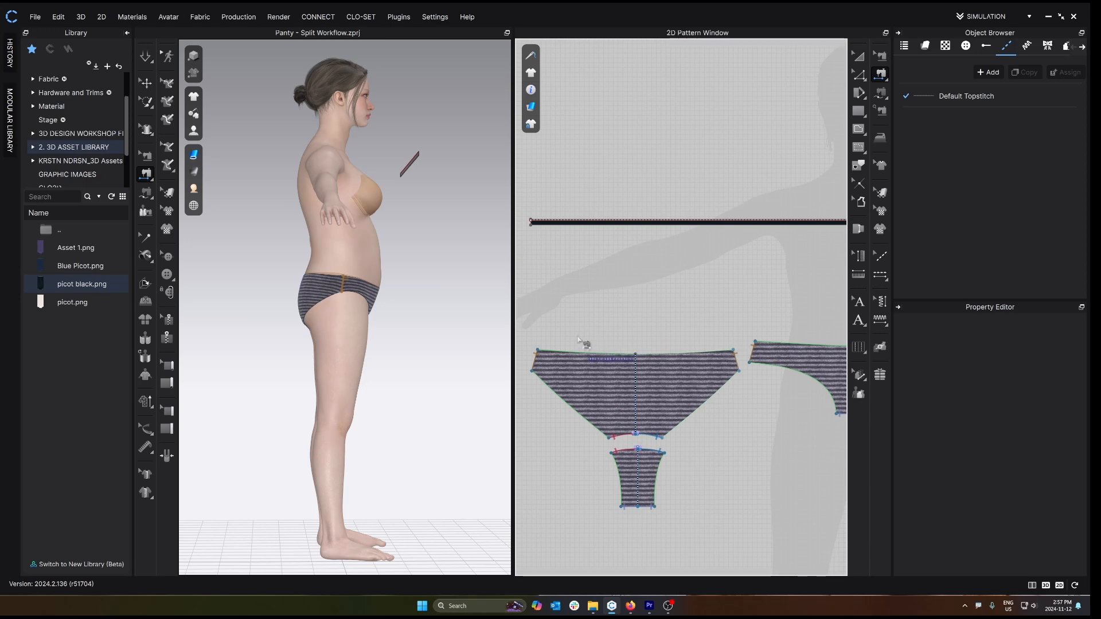
- Offset the waist edges of both main panty pieces as one internal line at a distance of 1 cm
key("z")
left_click(572, 352)
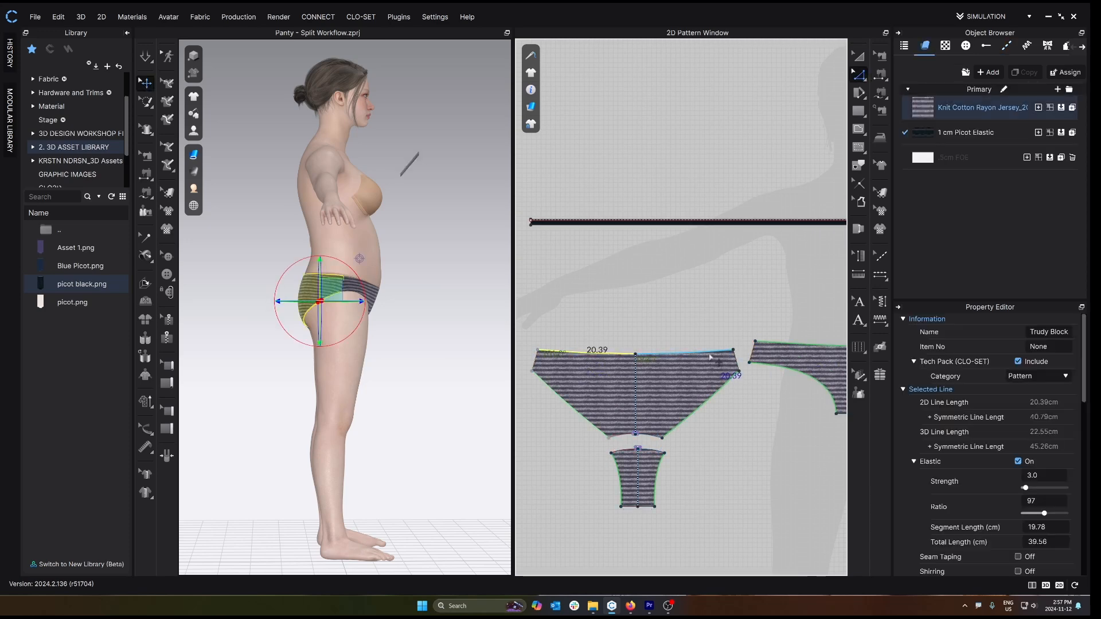
left_click(779, 347, "shift")
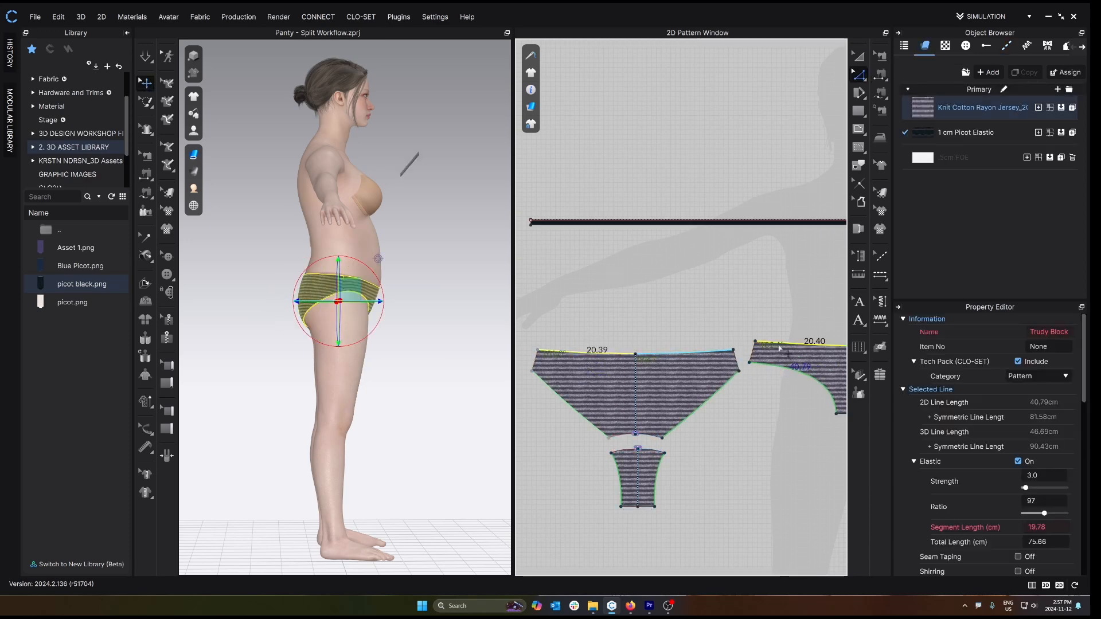
key("ctrl+f")
type("1cm")
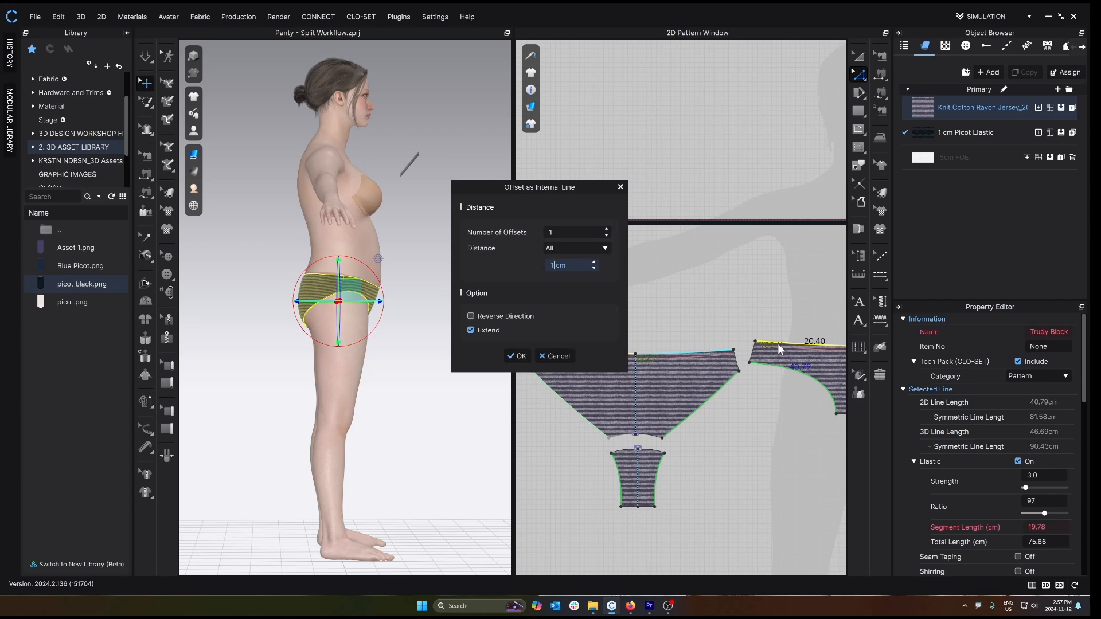
left_click(517, 356)
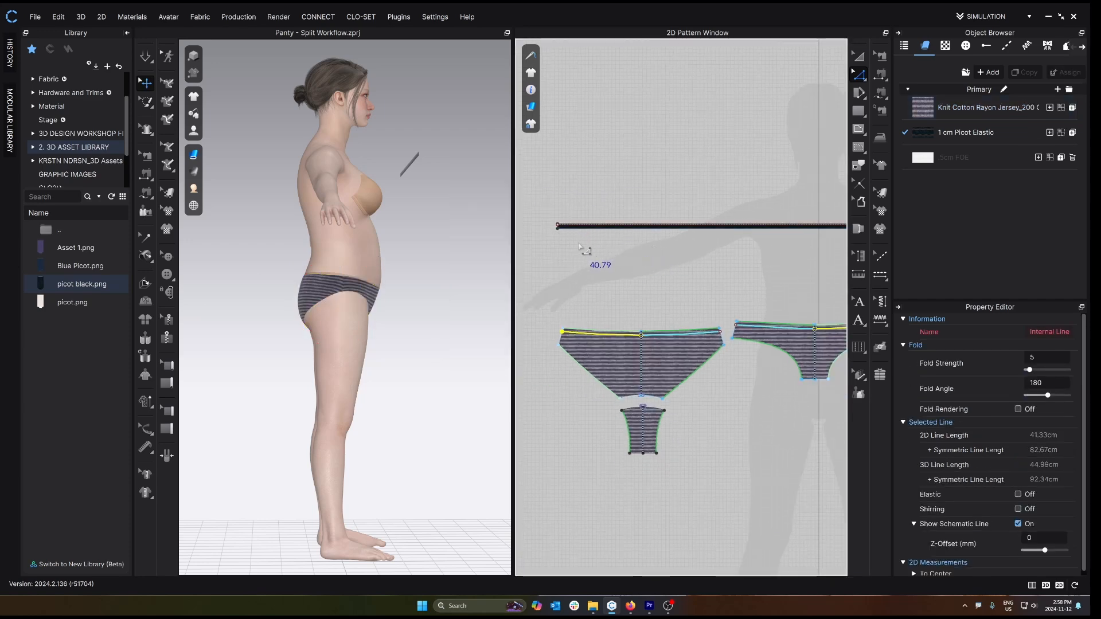
- Start an M:N sewing from the picot elastic strip's lower edge to the internal waist lines of the panty pieces
key("m")
key("n")
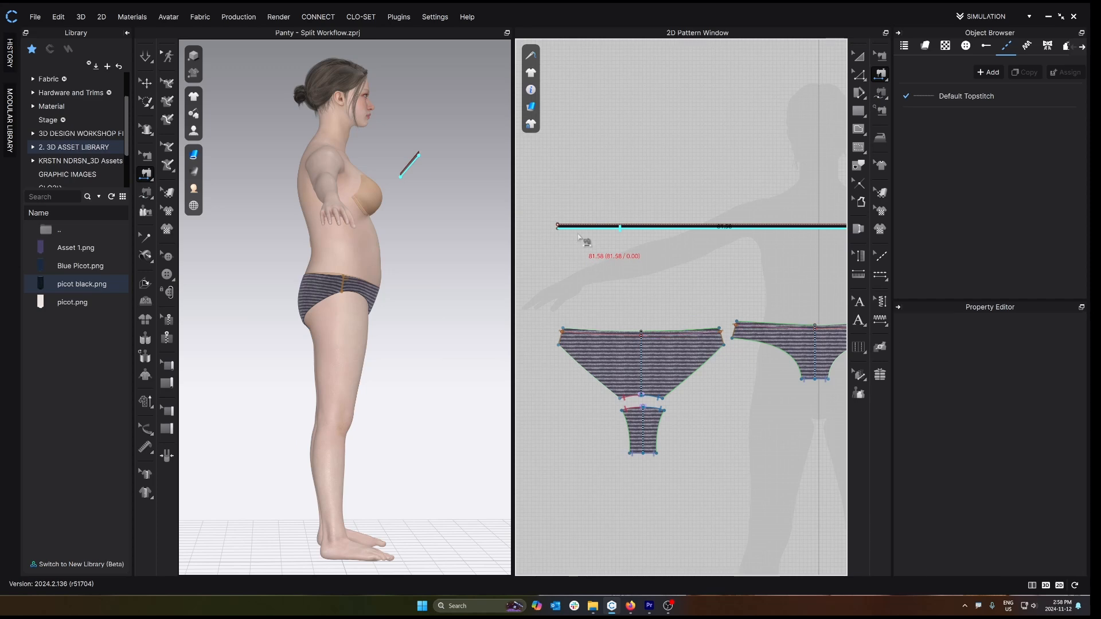
left_click(588, 334, "shift")
left_click(657, 335, "shift")
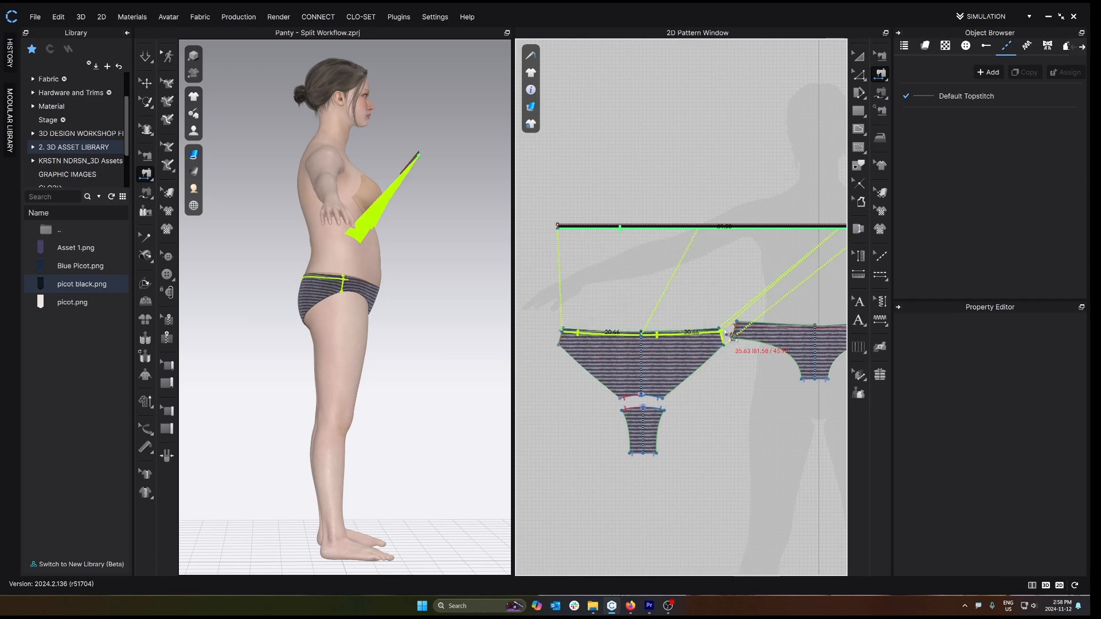
left_click(738, 327, "shift")
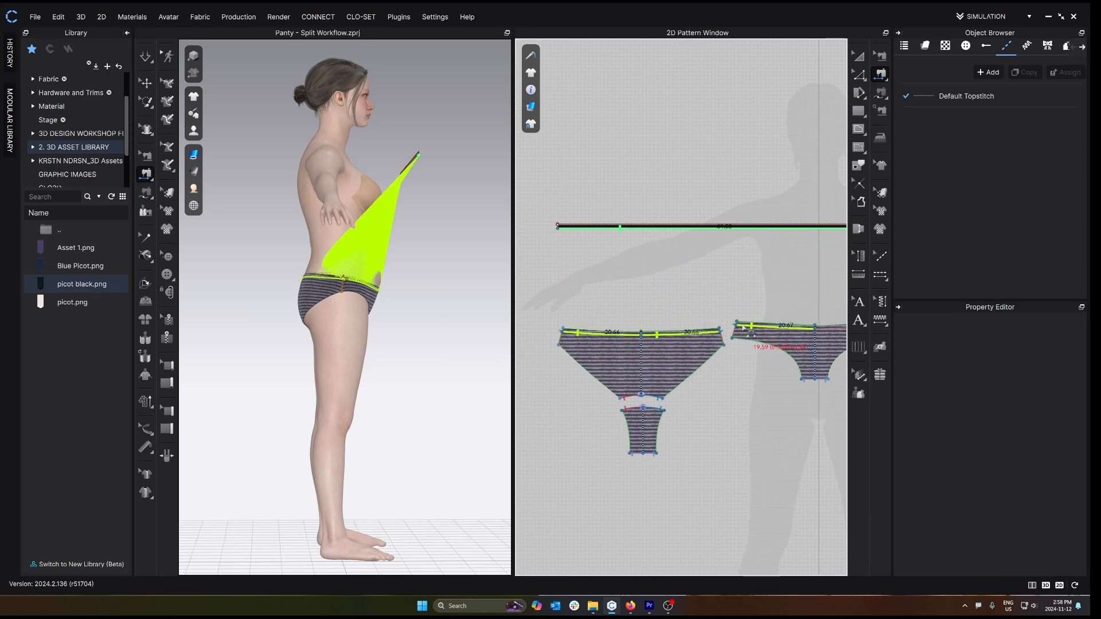
left_click(819, 330, "shift")
key("ctrl+z")
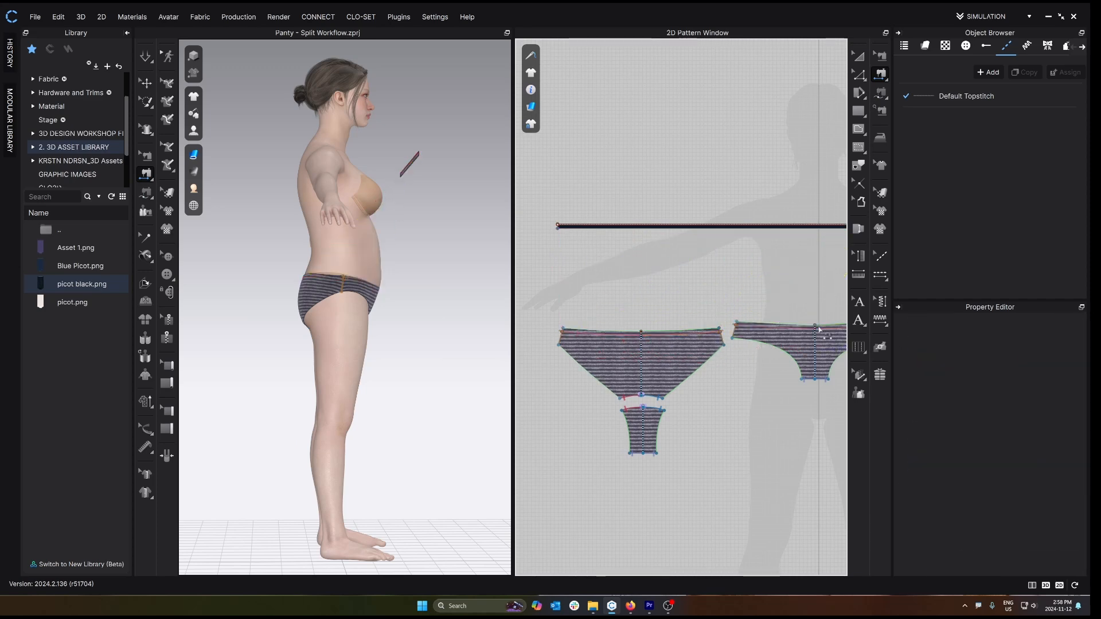
- Sew the picot elastic's lower edge to the internal lines just below the waistlines of both panty panels
left_click(604, 232)
left_click(597, 337, "shift")
left_click(668, 337, "shift")
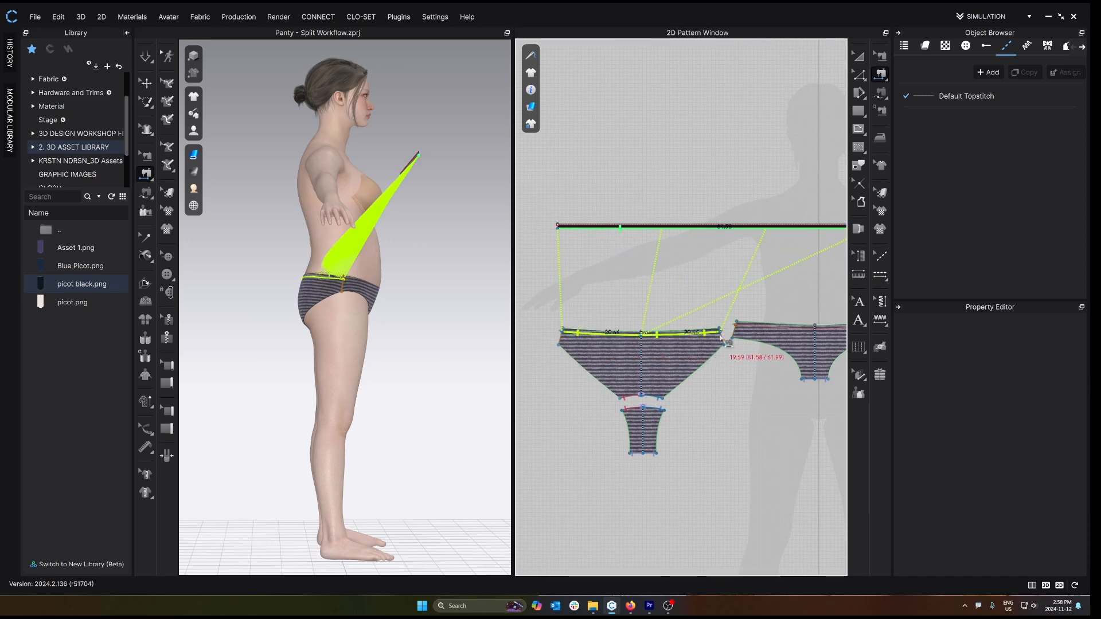
left_click(765, 333, "shift")
key("Return")
- Sew the picot elastic's upper edge to the waistline edges of both panty panels
scroll(572, 241, "up", 5)
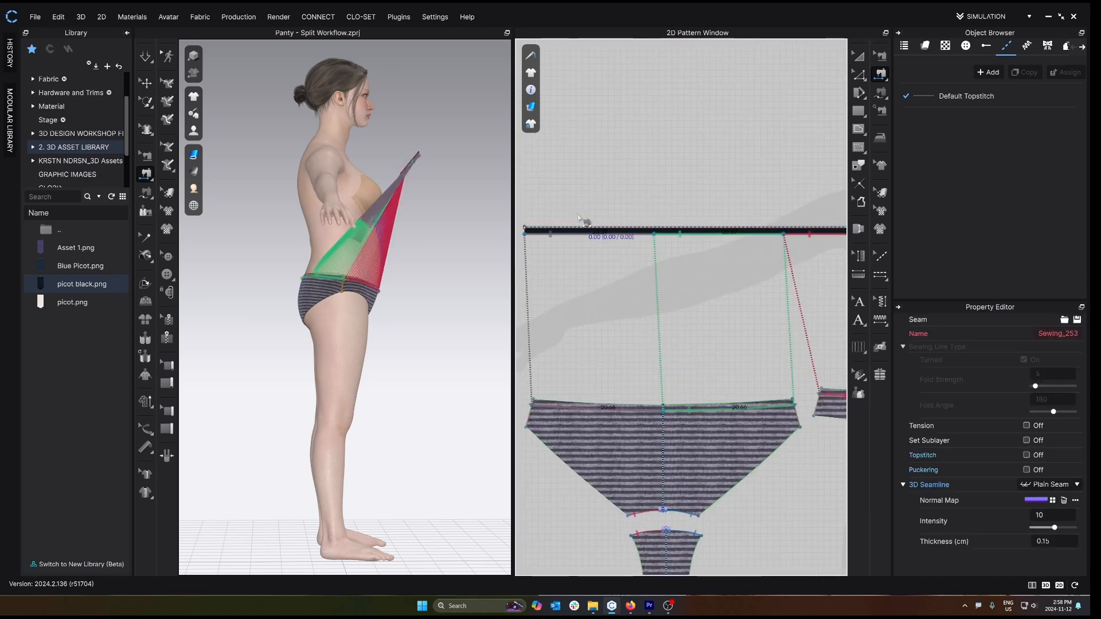
left_click(572, 262)
scroll(579, 287, "down", 5)
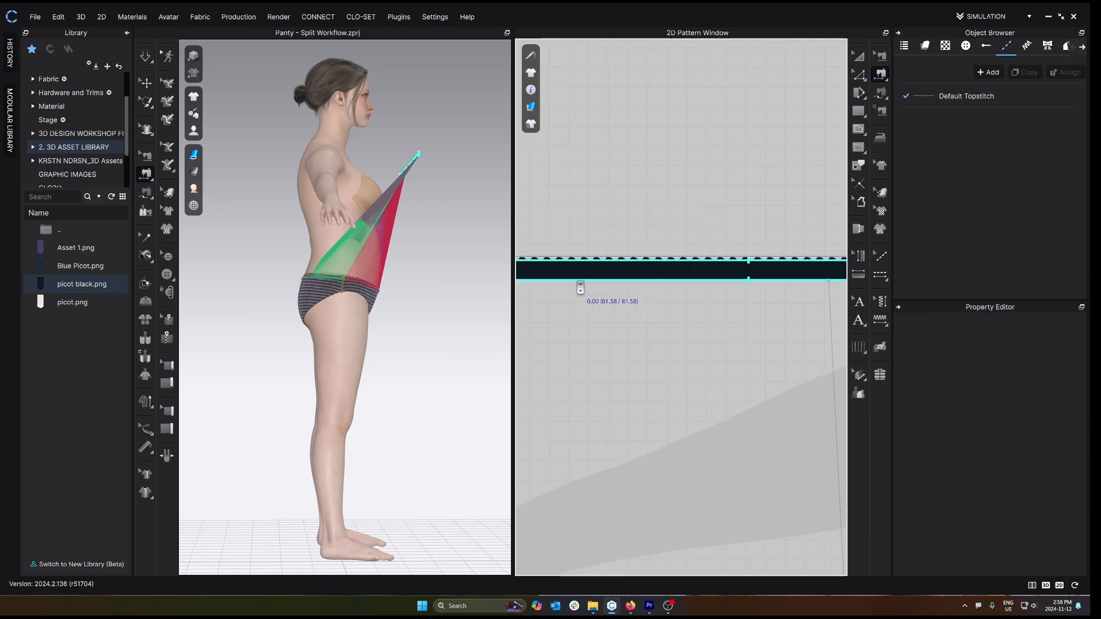
scroll(604, 357, "down", 3)
middle_click_drag(612, 373, 571, 306)
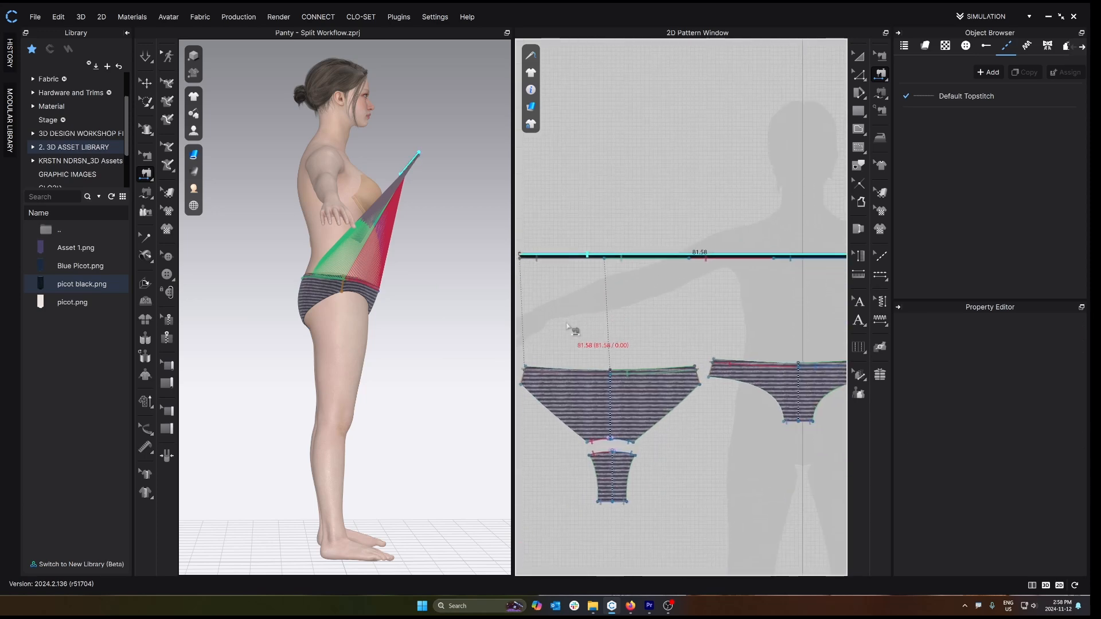
left_click(545, 366, "shift")
left_click(626, 369, "shift")
left_click(725, 361, "shift")
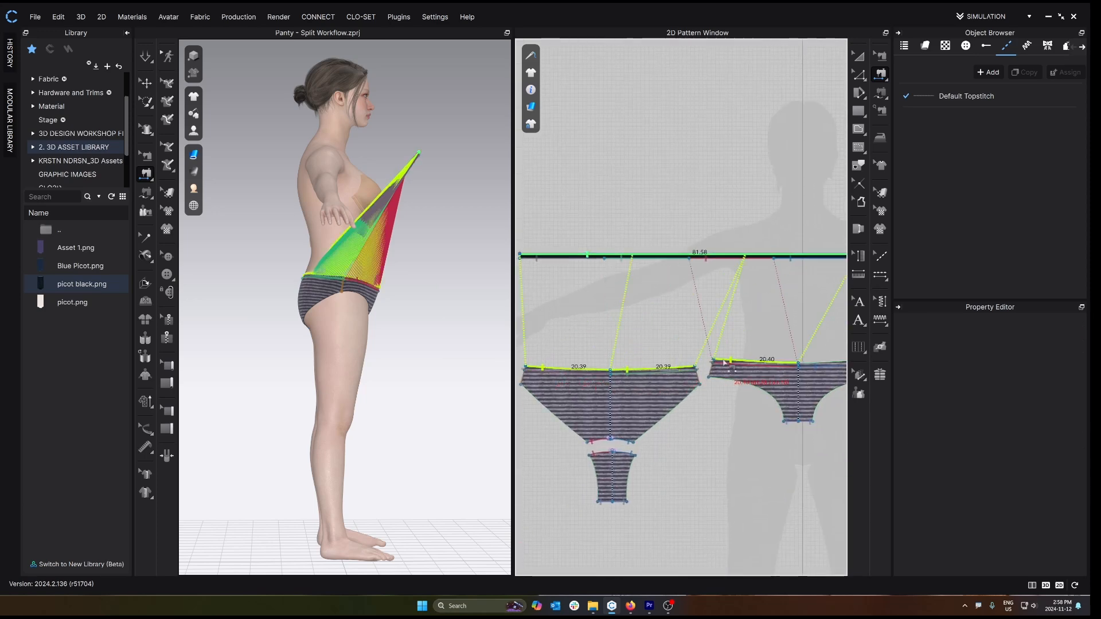
left_click(801, 363, "shift")
- Sew the two short ends of the picot elastic together to close it into a loop
middle_click_drag(798, 292, 567, 312)
scroll(630, 275, "up", 7)
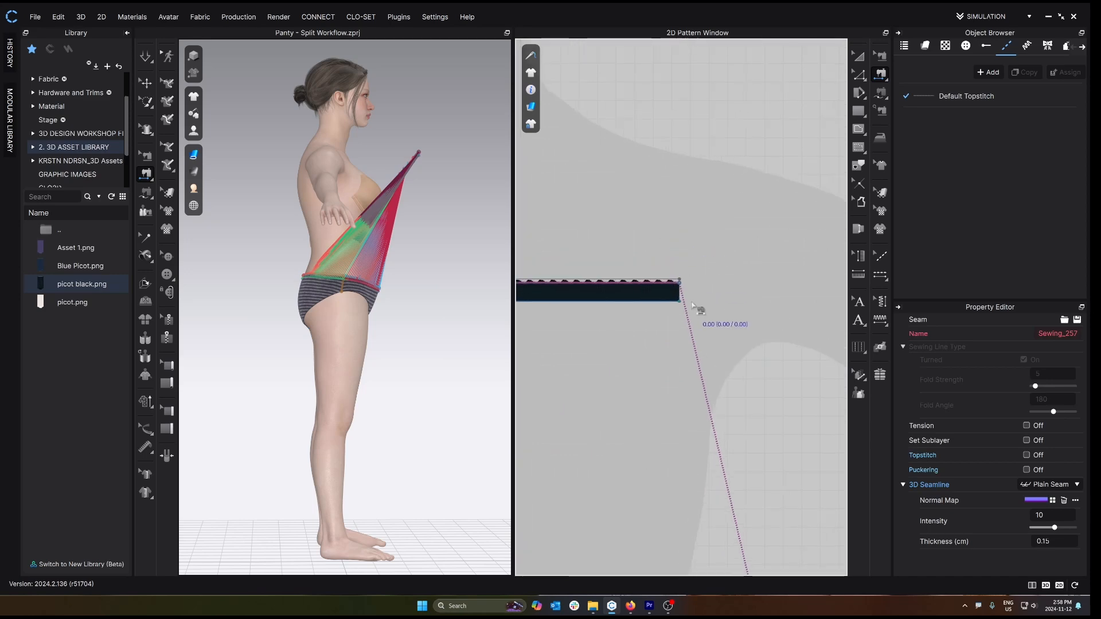
left_click(679, 298)
scroll(676, 305, "down", 6)
middle_click_drag(587, 311, 860, 287)
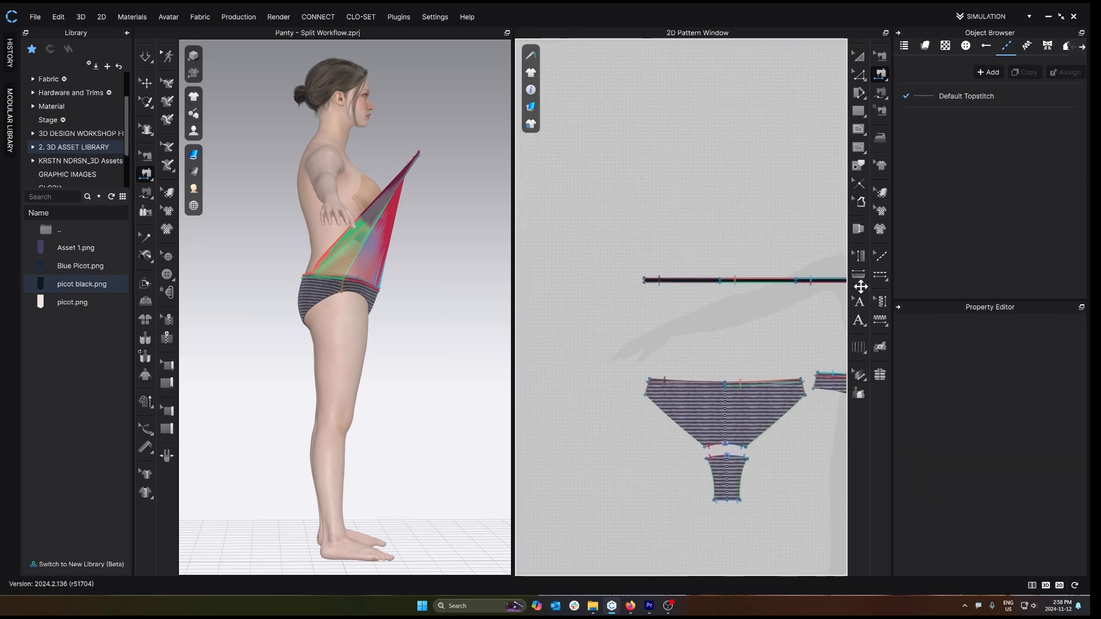
scroll(699, 280, "up", 3)
left_click(588, 285)
scroll(636, 361, "down", 3)
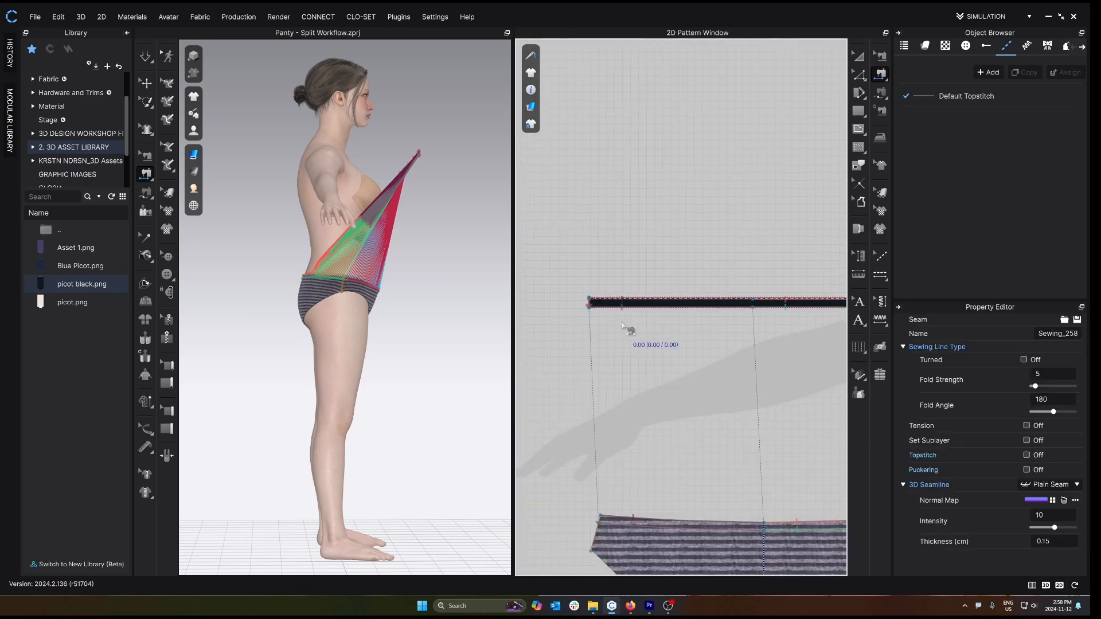
- Superimpose the picot elastic onto the panty's waistline in 3D
middle_click_drag(636, 360, 559, 329)
scroll(568, 329, "up", 1)
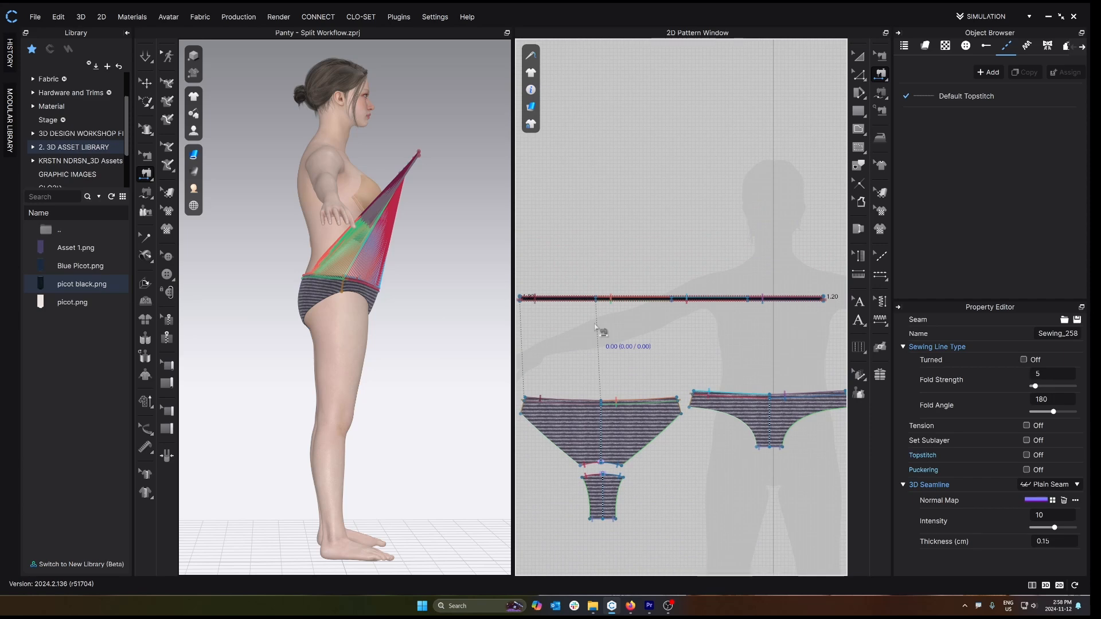
key("a")
left_click(641, 297)
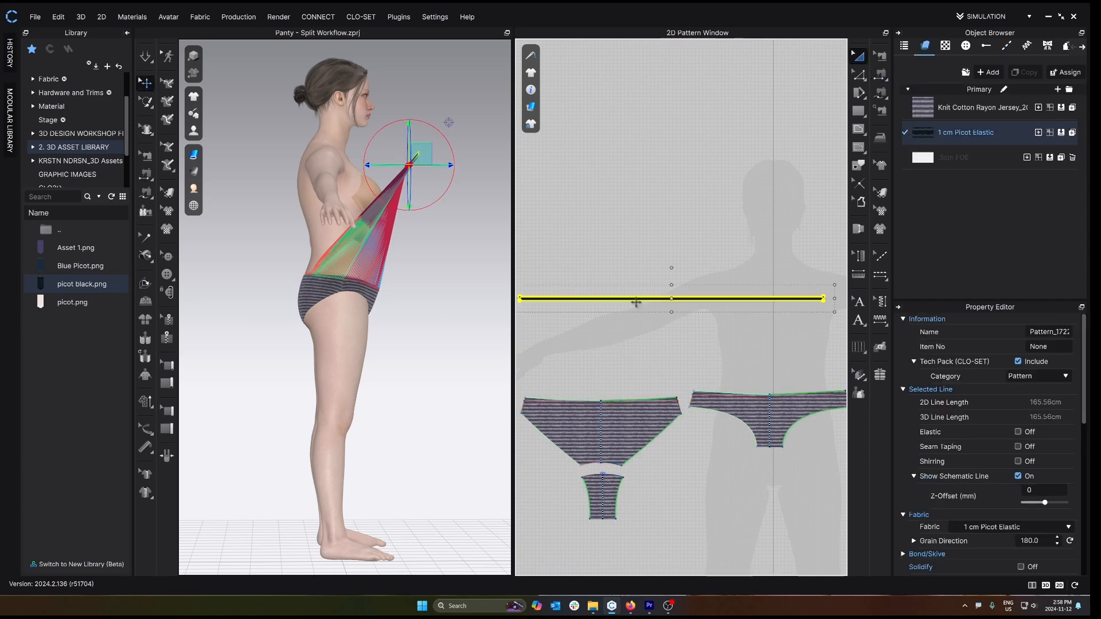
key("u")
scroll(348, 299, "up", 1)
right_click_drag(348, 295, 317, 289)
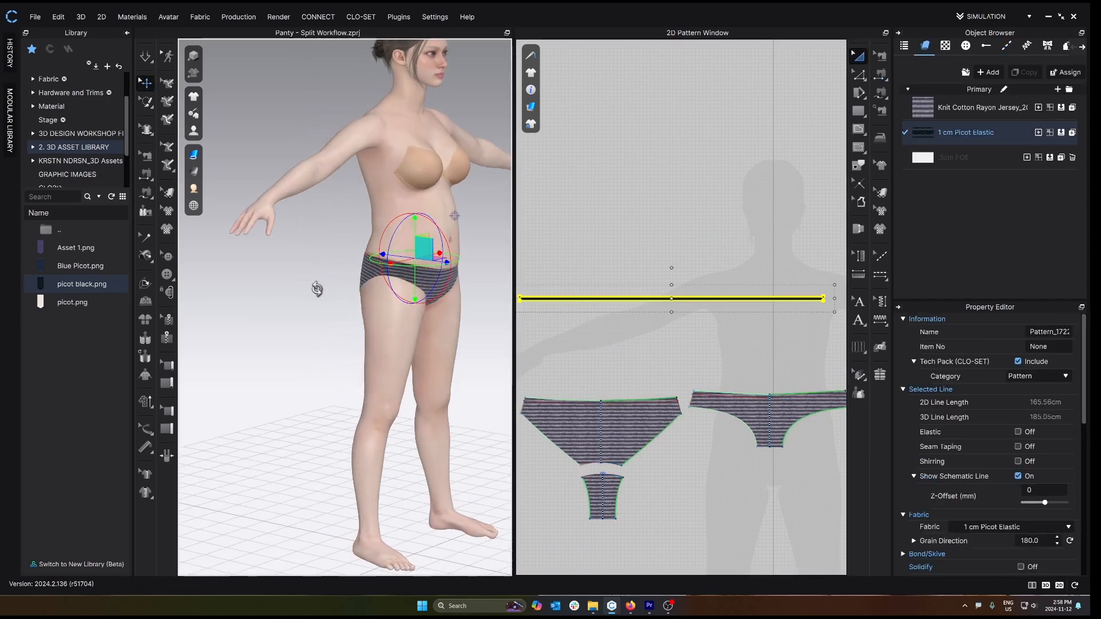
- Change the base color of the .5cm FOE fabric to black (000000)
scroll(693, 514, "up", 2)
middle_click_drag(698, 486, 704, 412)
scroll(704, 411, "down", 2)
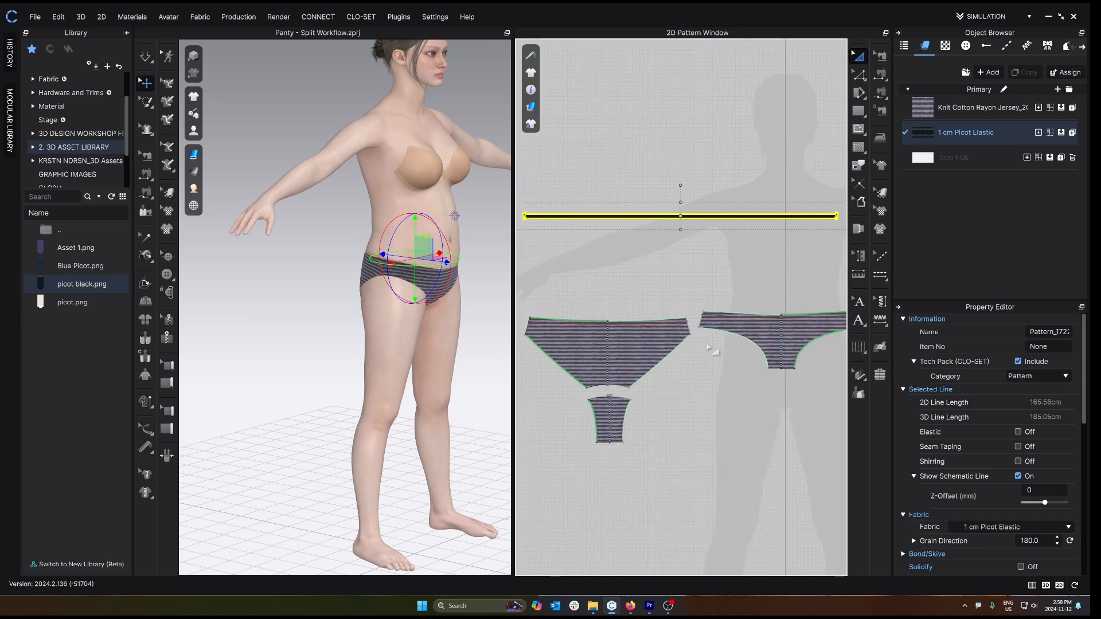
left_click(955, 159)
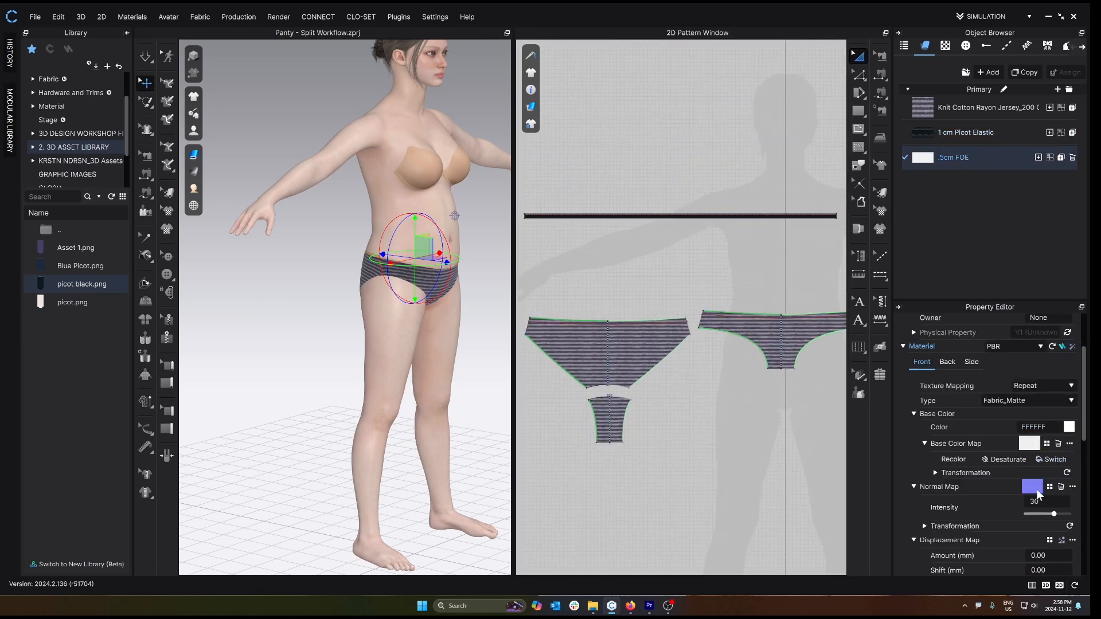
left_click(1068, 427)
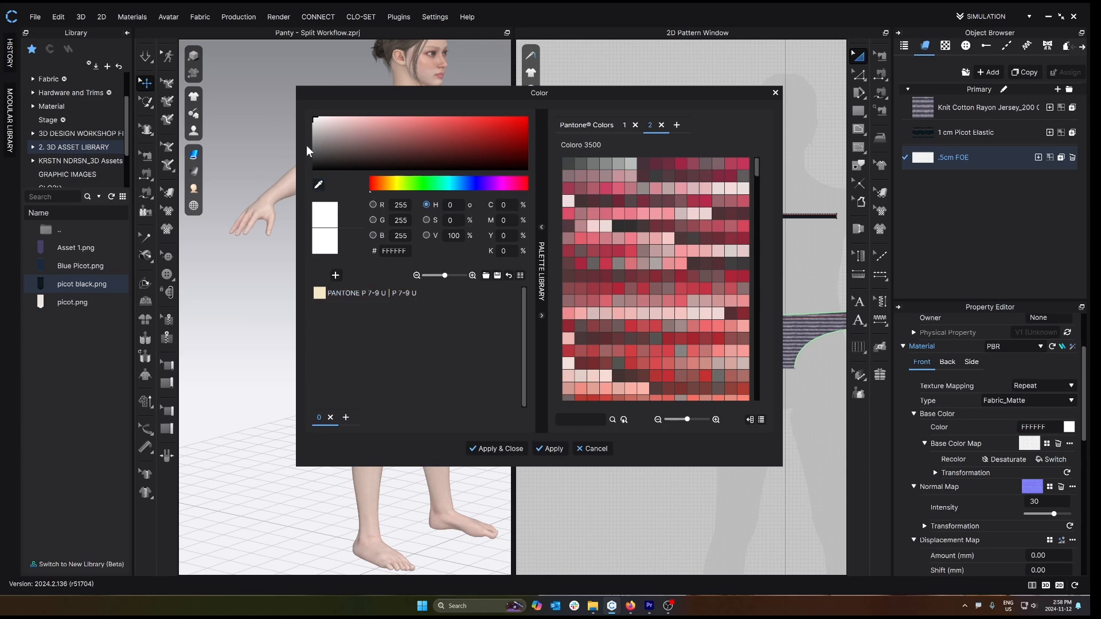
left_click_drag(312, 148, 305, 173)
left_click(497, 448)
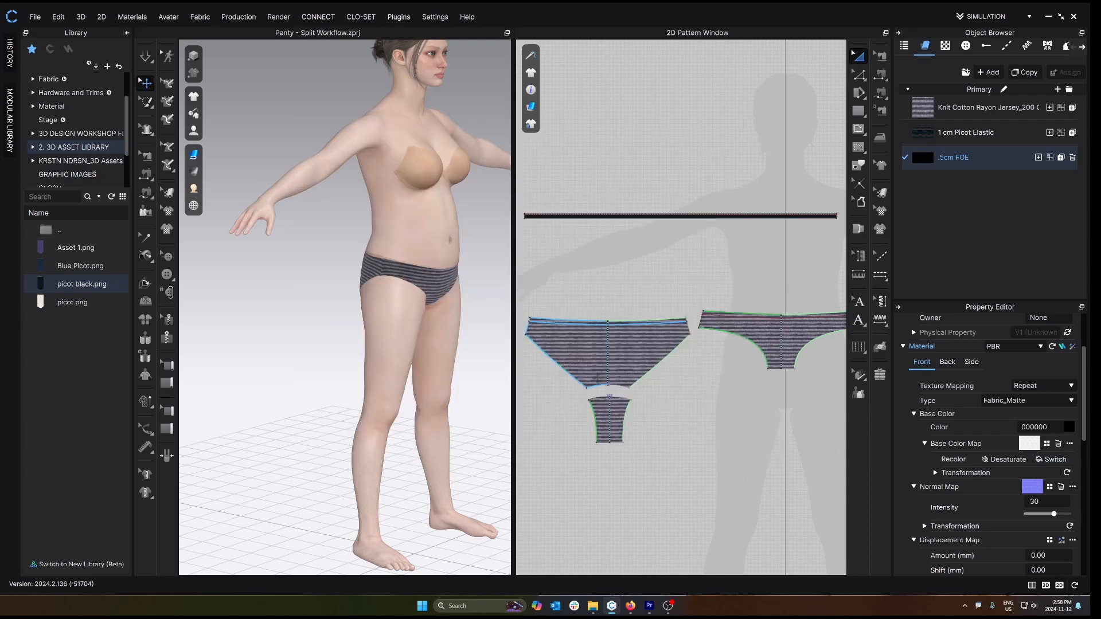
- Offset the leg-opening edges of both panty panels and the gusset as one internal line at .5 cm, with Extend enabled
scroll(682, 384, "up", 2)
key("z")
left_click(668, 363)
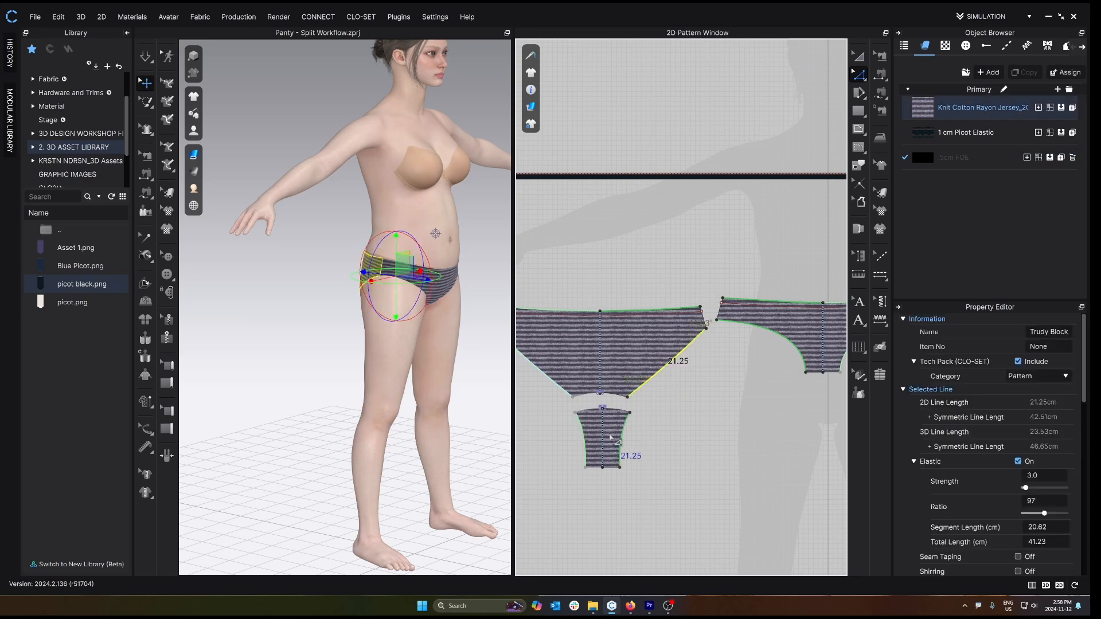
left_click(625, 438, "shift")
left_click(753, 335, "shift")
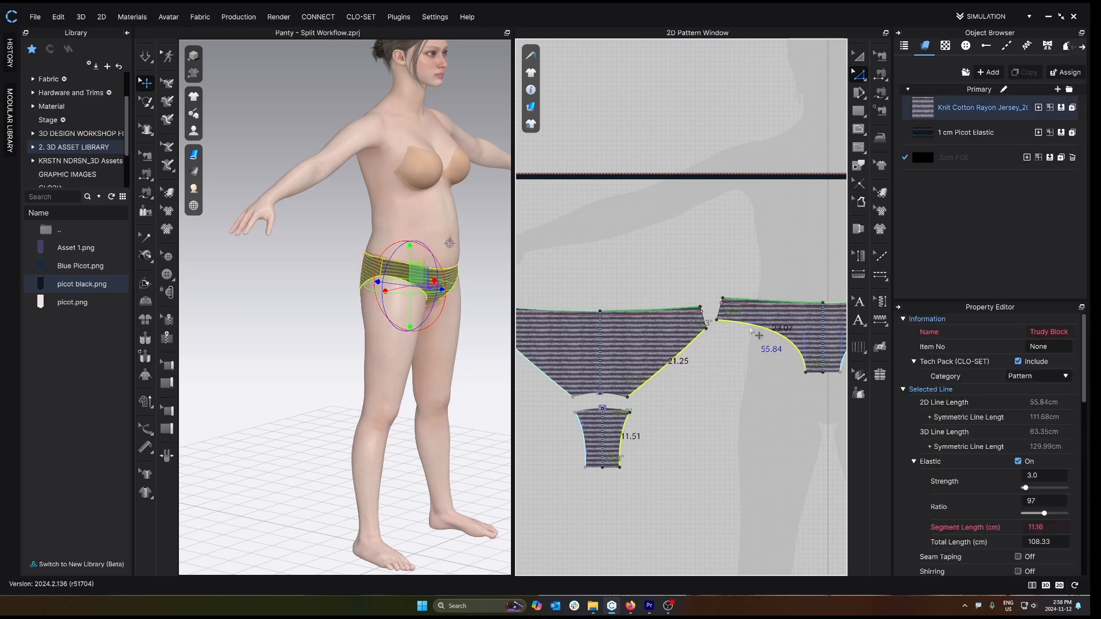
key("ctrl+f")
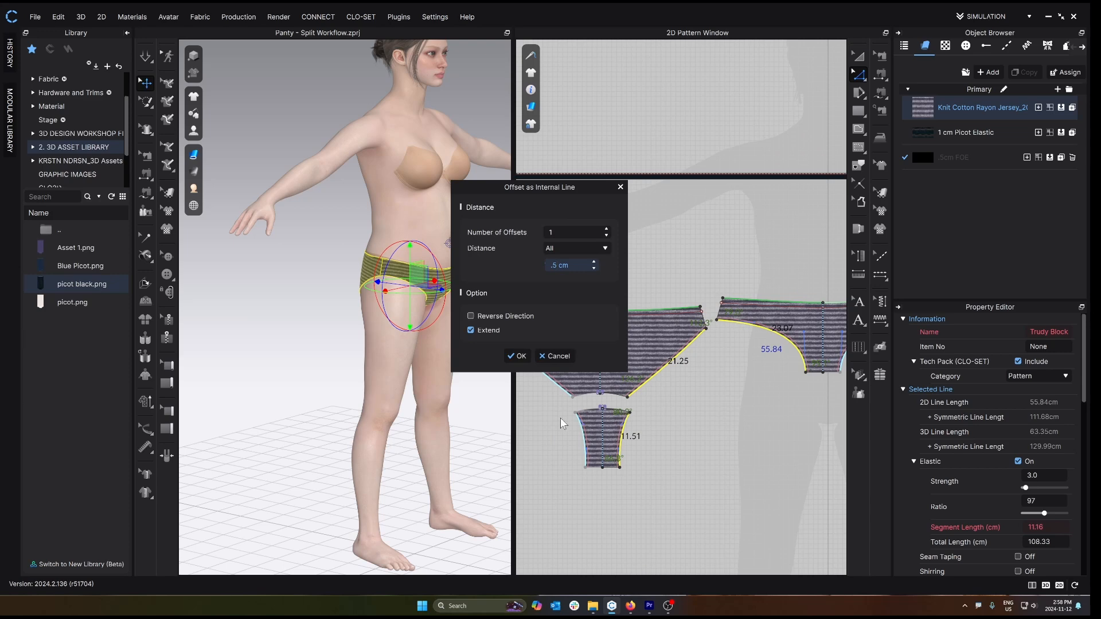
left_click(515, 356)
- Convert the six clustered points on the smaller panel's offset leg-opening line to curve points
scroll(727, 375, "up", 5)
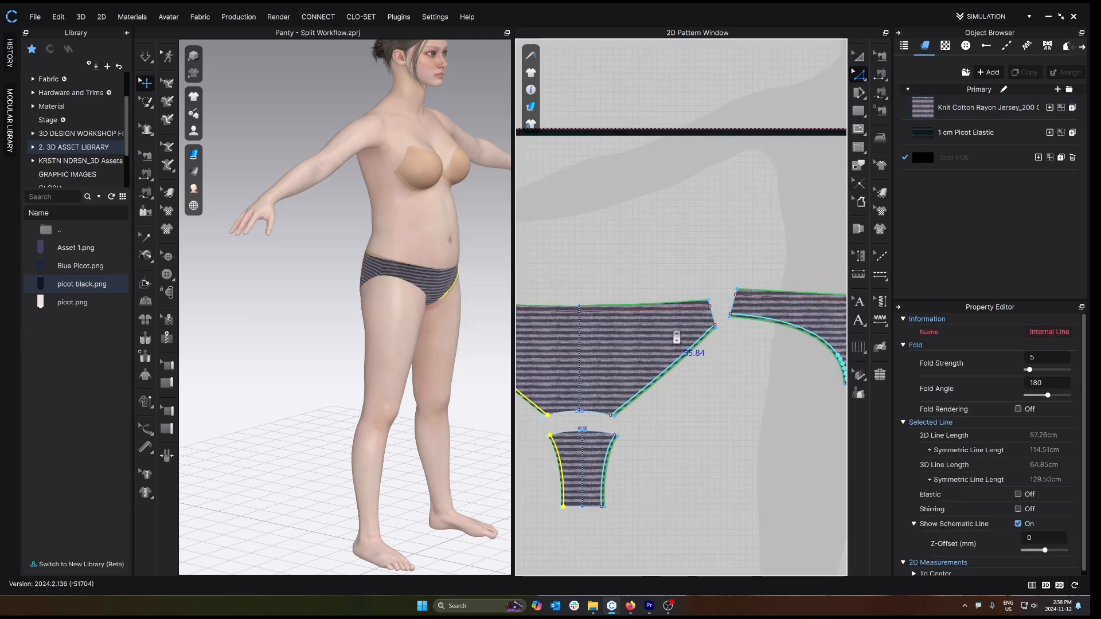
scroll(723, 367, "up", 4)
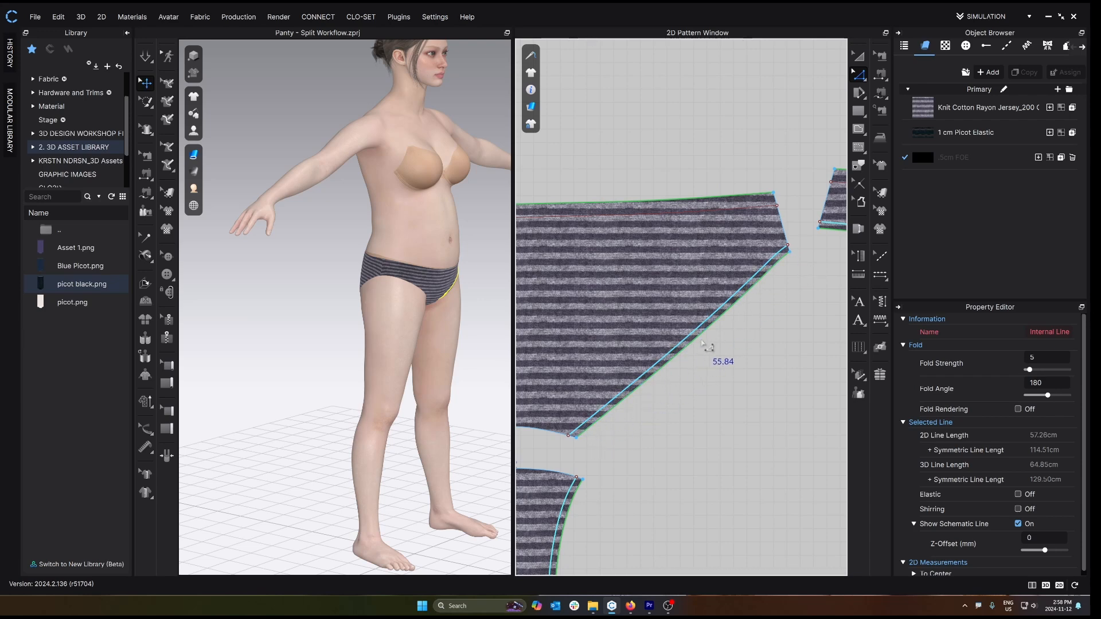
scroll(681, 360, "down", 5)
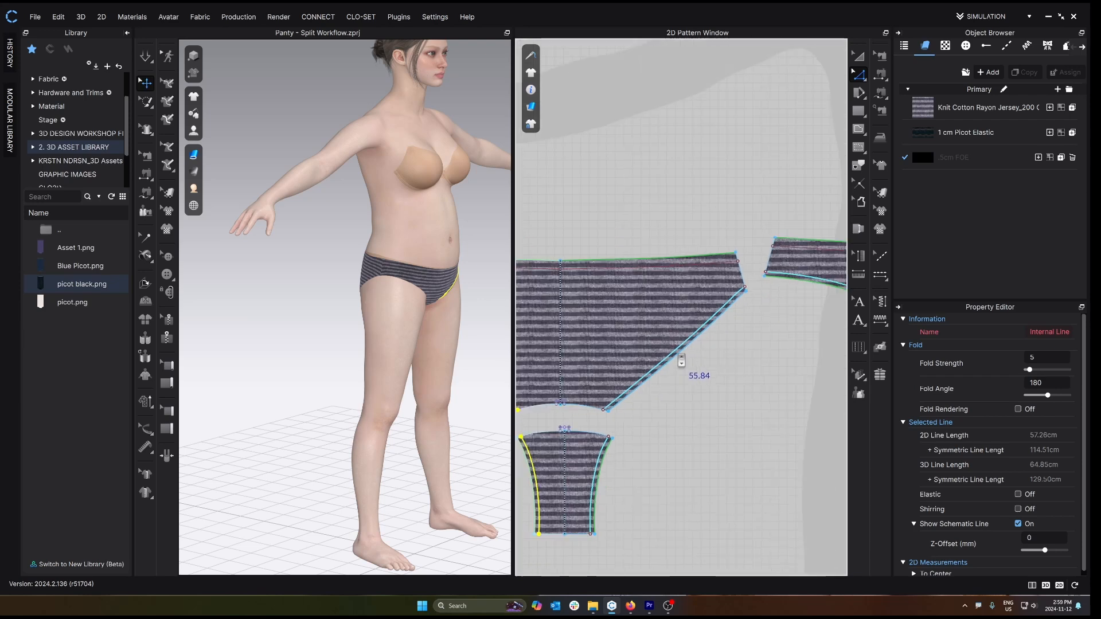
middle_click_drag(681, 360, 688, 335)
scroll(686, 336, "down", 1)
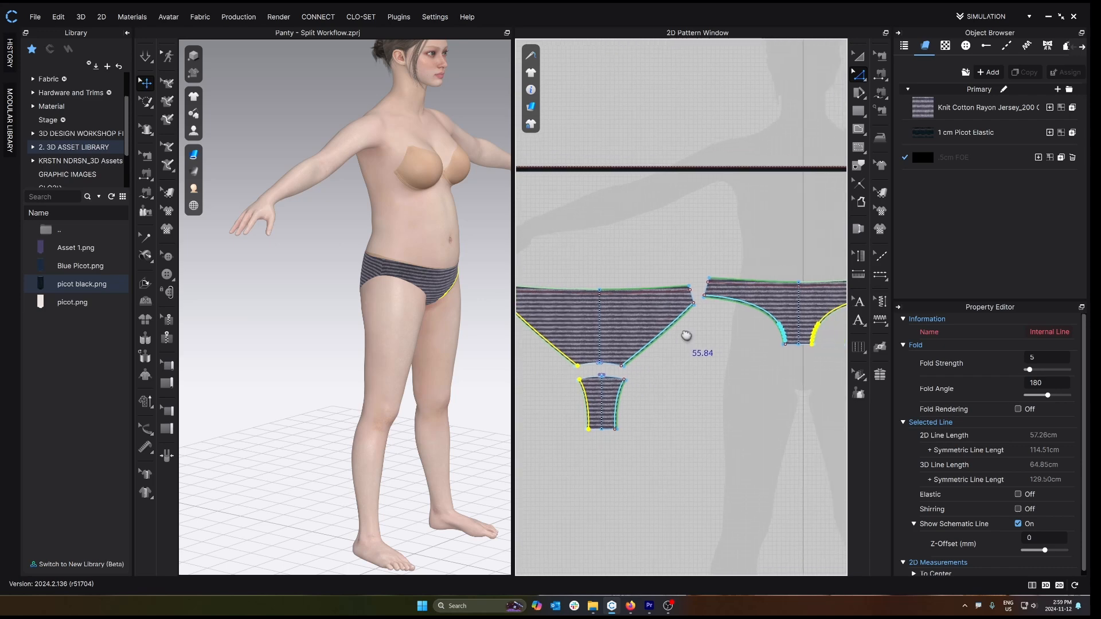
scroll(686, 336, "up", 1)
scroll(716, 315, "up", 5)
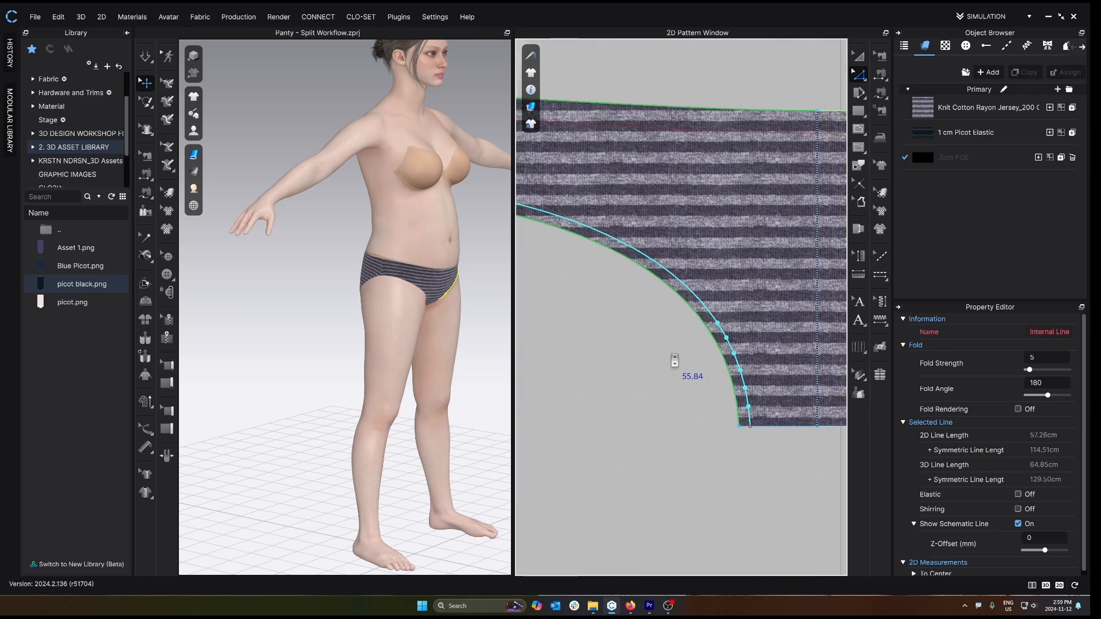
left_click(717, 324)
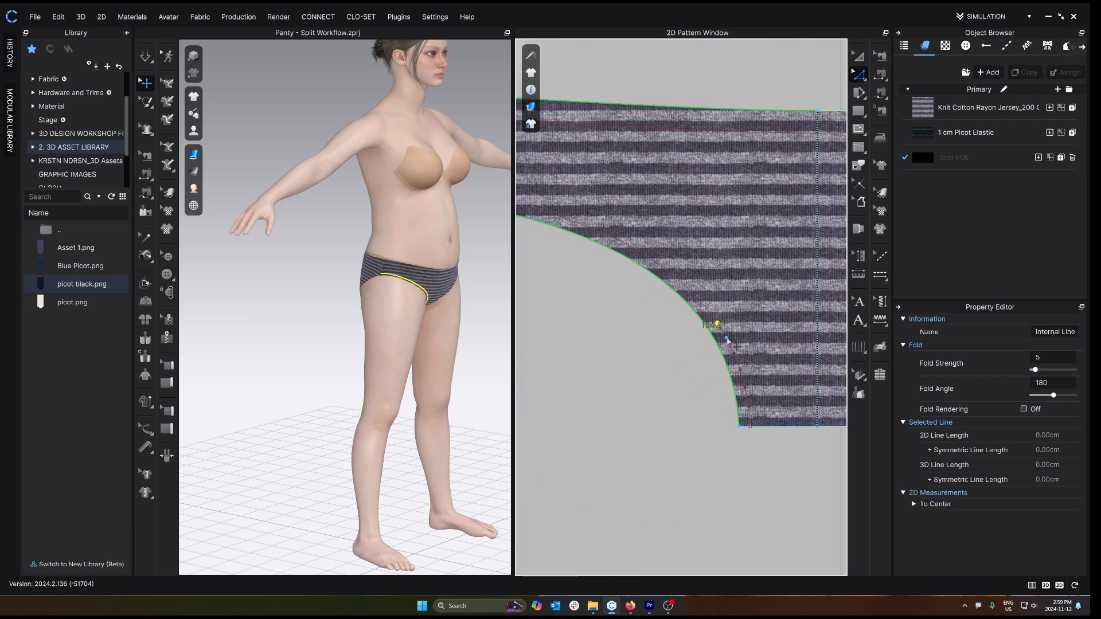
left_click(734, 354)
left_click(740, 370)
left_click(746, 388)
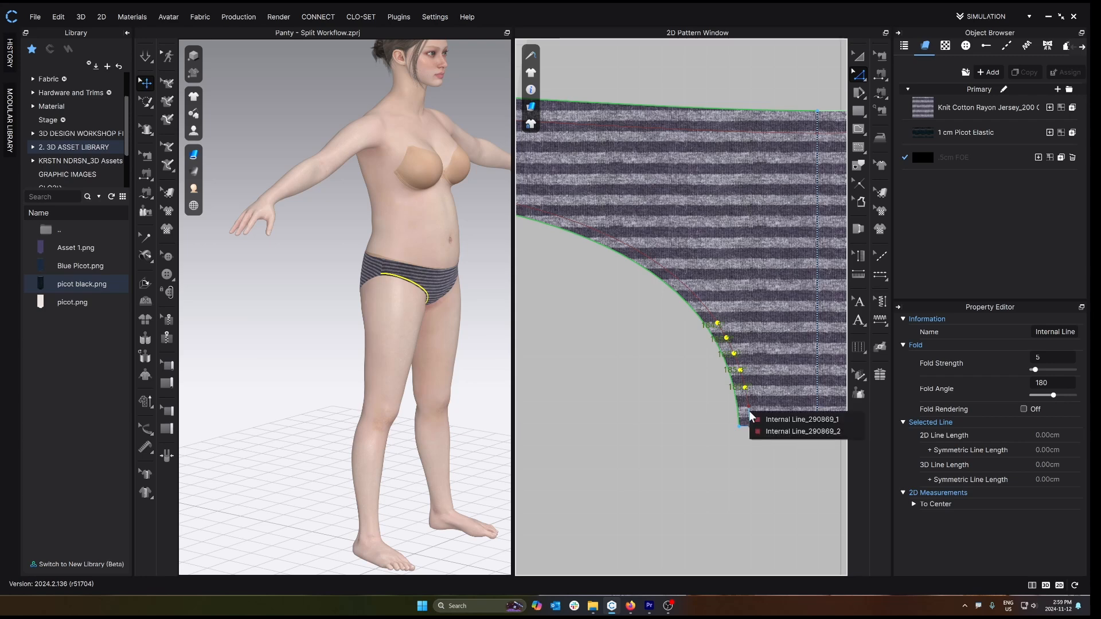
left_click(749, 407)
right_click(748, 406)
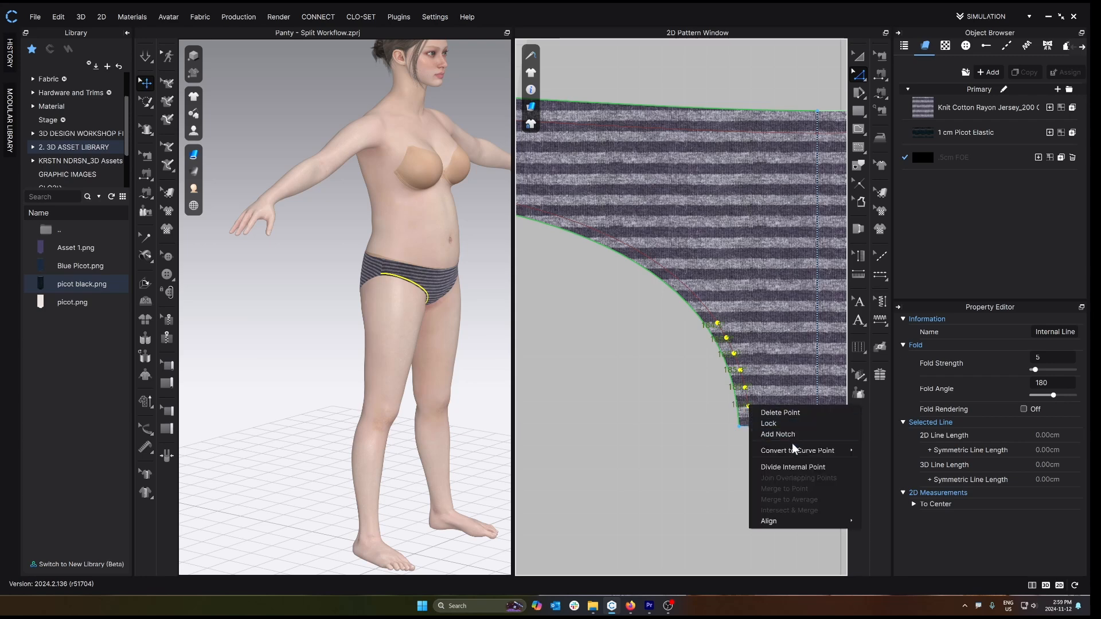
mouse_move(792, 446)
left_click(883, 452)
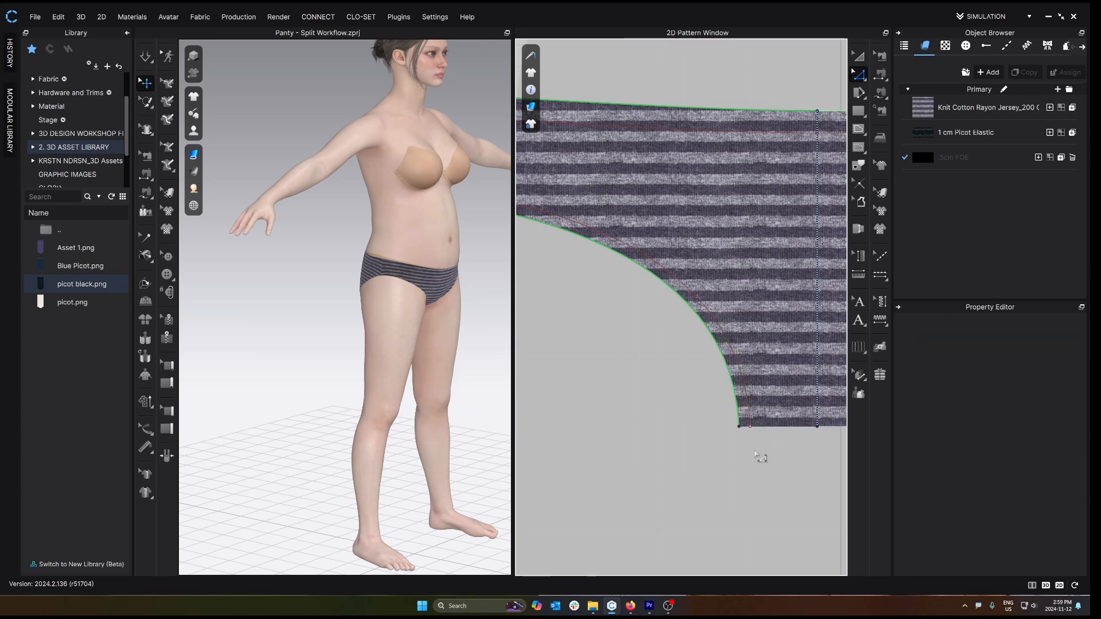
- Create a 20 cm wide, 0.5 cm high rectangle pattern beside the gusset using the .5cm FOE fabric
scroll(745, 459, "down", 6)
scroll(671, 351, "up", 1)
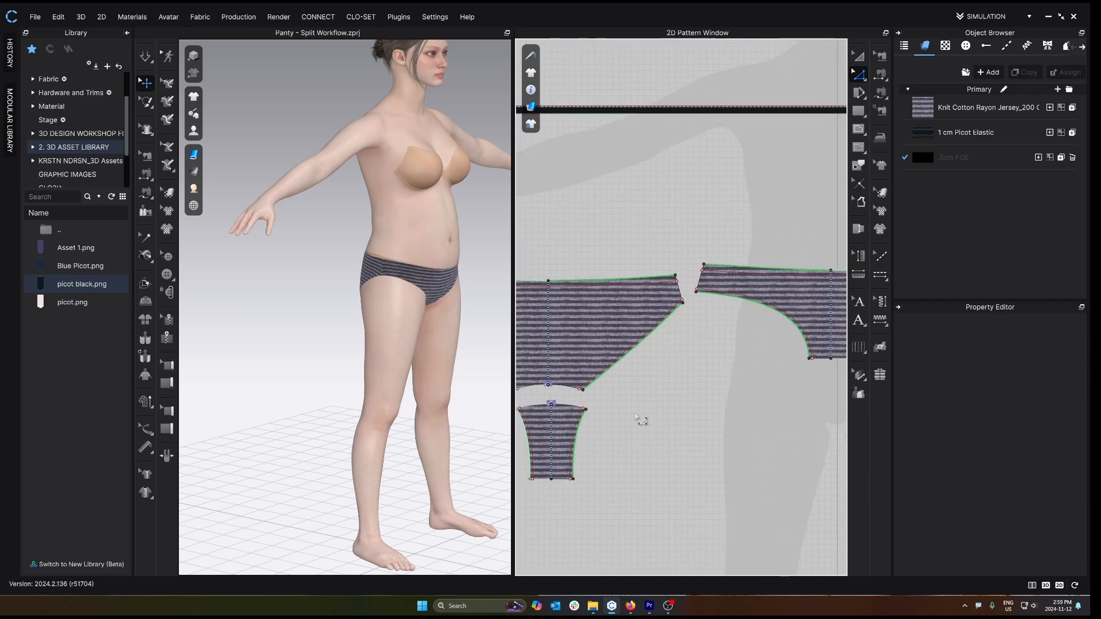
left_click(632, 428)
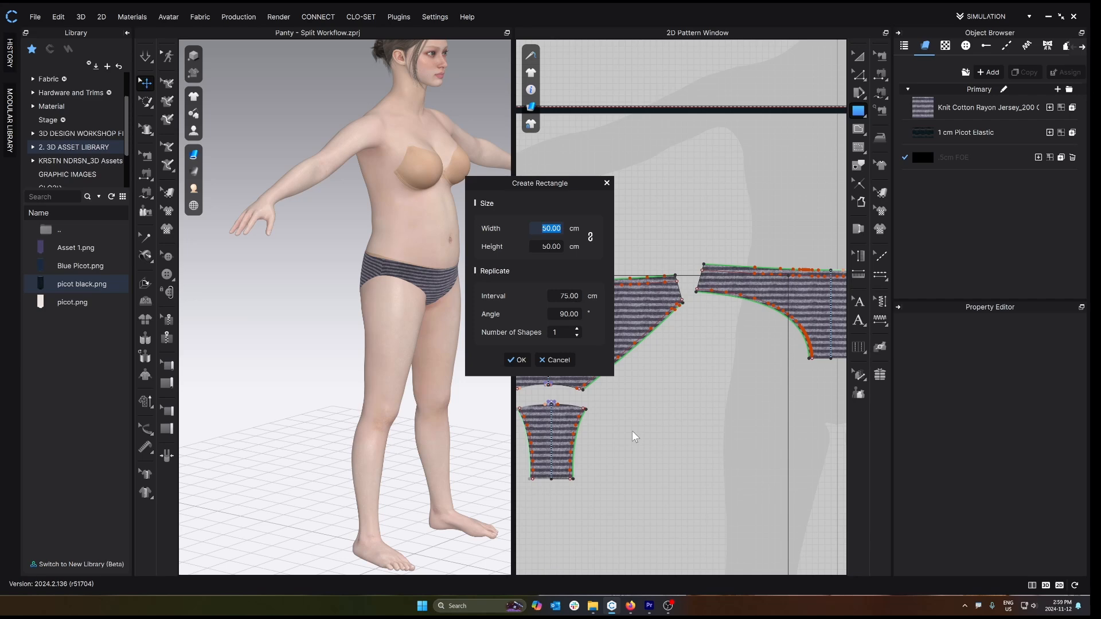
type("20")
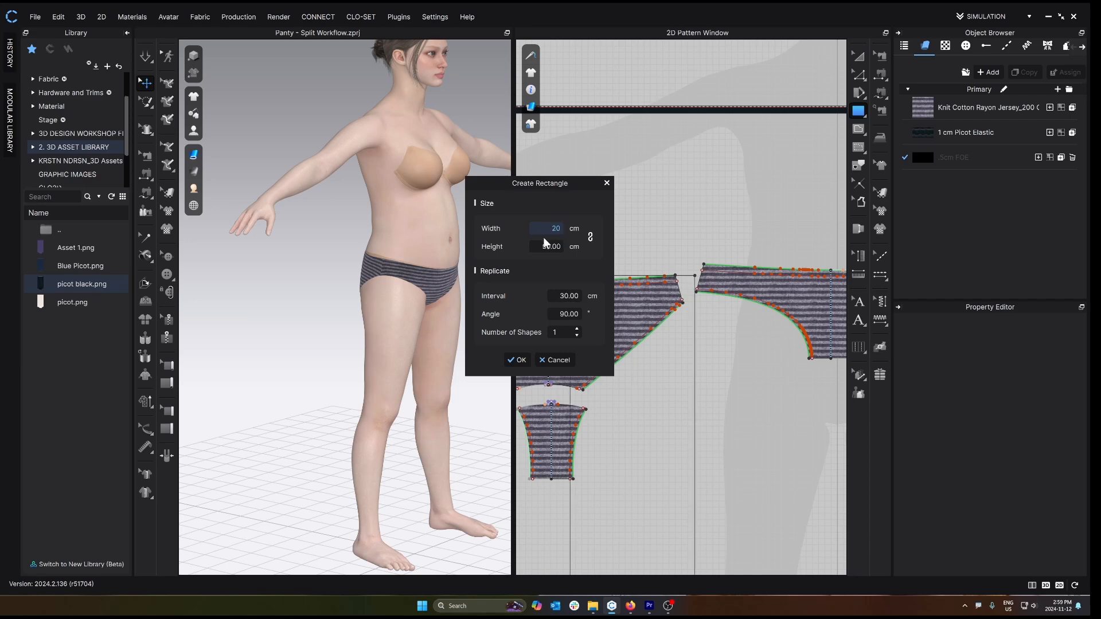
key("Tab")
type("0.5")
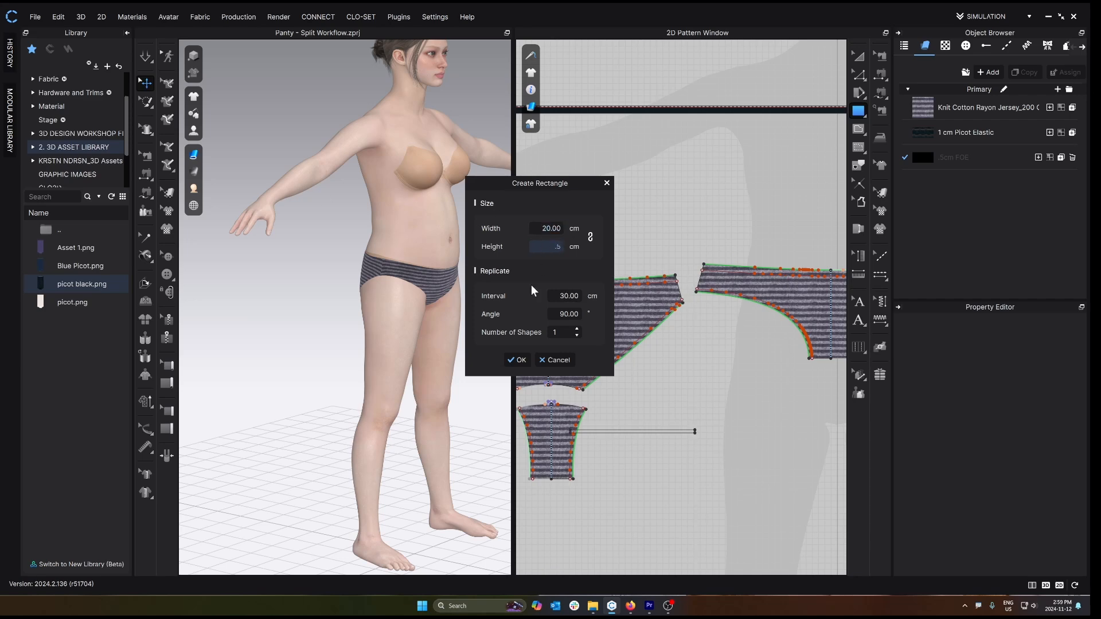
left_click(517, 360)
left_click(640, 391)
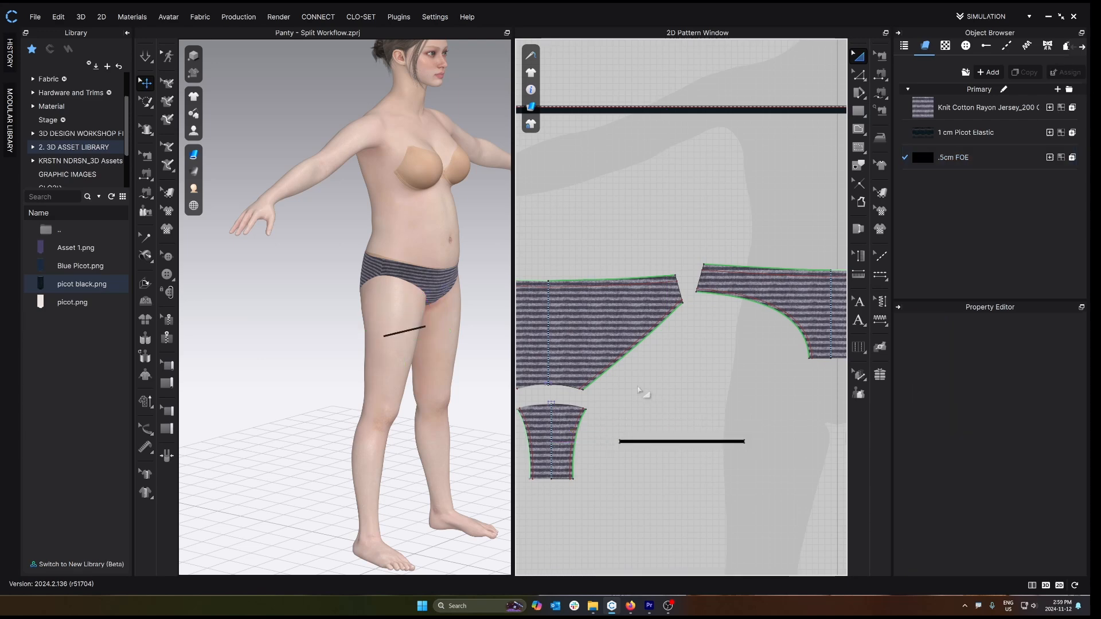
- Measure the combined outer leg-opening edges of the gusset and both panty panels, and set the .5cm FOE strip's width to 55.84 cm
key("z")
left_click(575, 444)
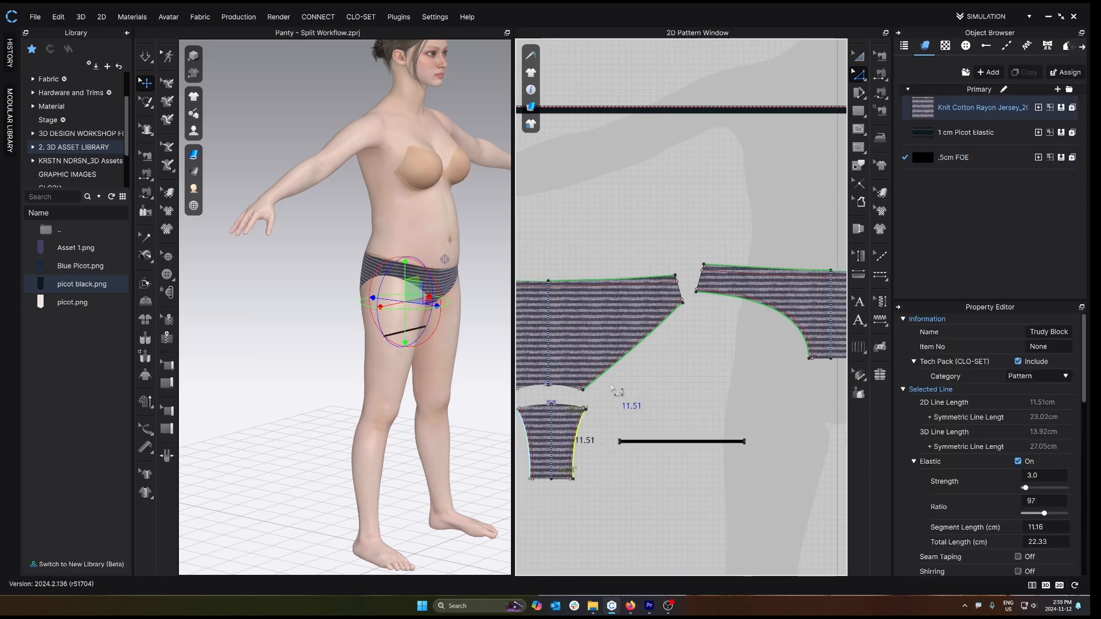
left_click(613, 379, "shift")
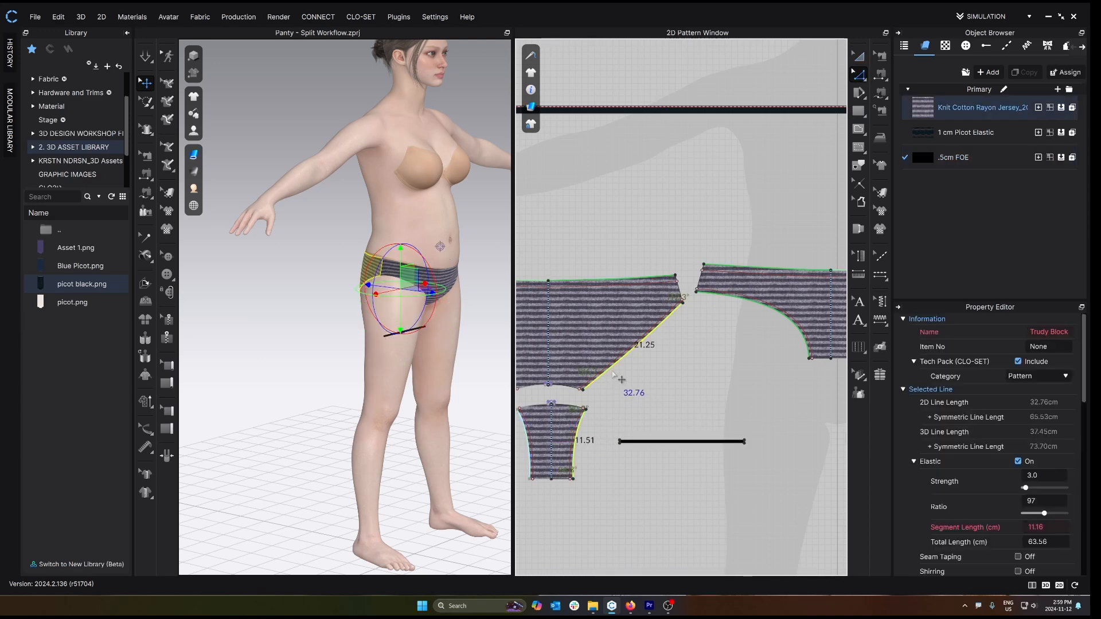
left_click(734, 307, "shift")
key("a")
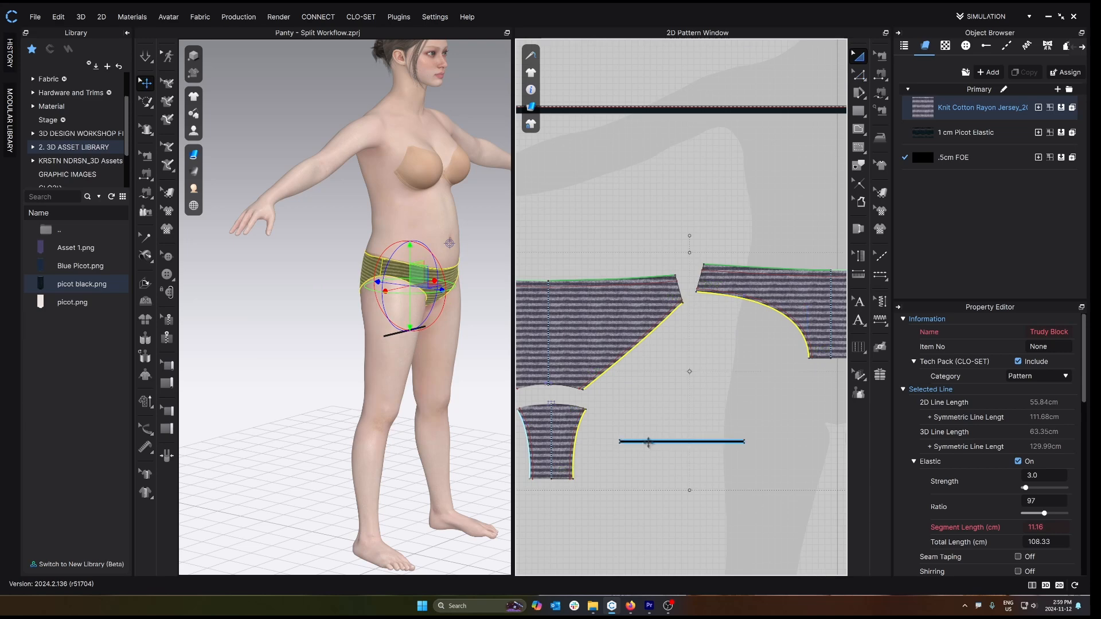
left_click(674, 441)
left_click_drag(756, 439, 766, 441)
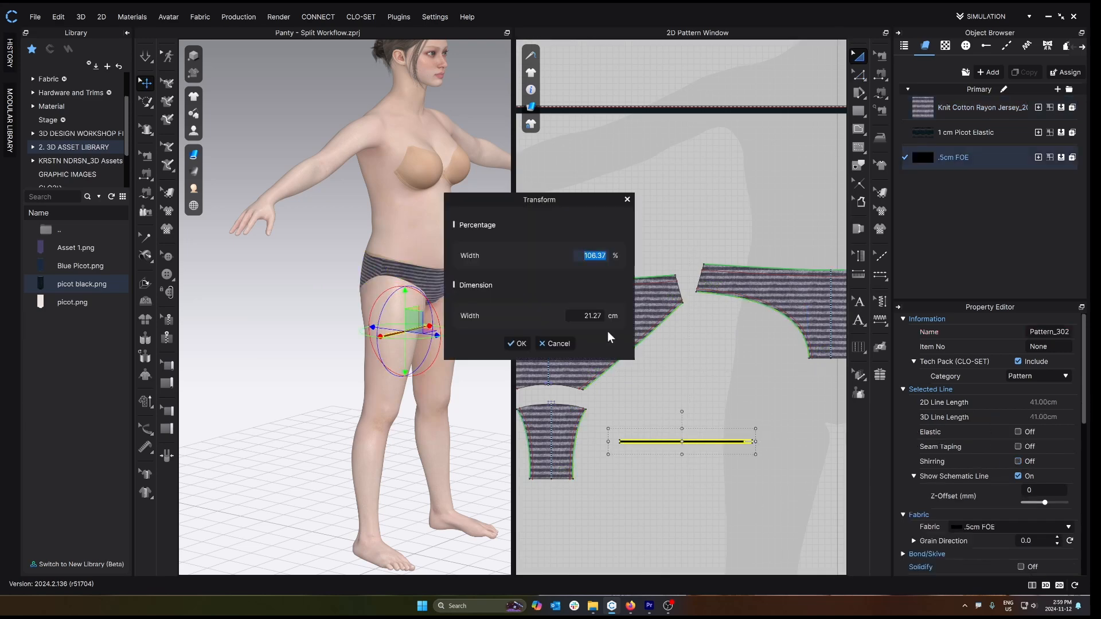
left_click(599, 317)
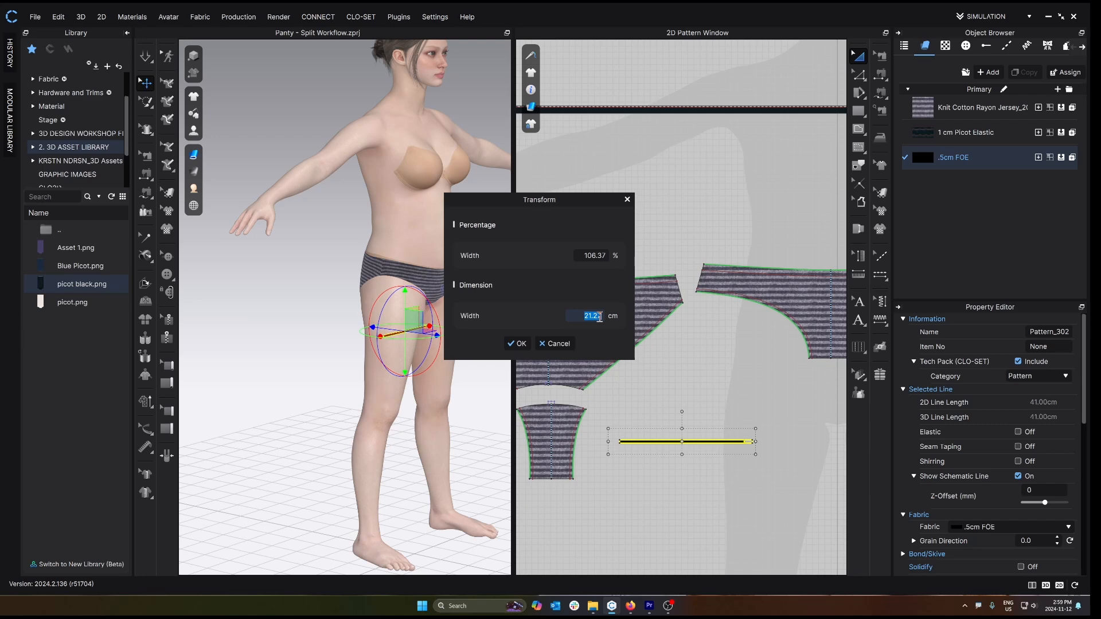
type("55.84")
left_click(518, 343)
- Move the .5cm FOE strip to the free area just below the gusset pattern
scroll(638, 372, "down", 2)
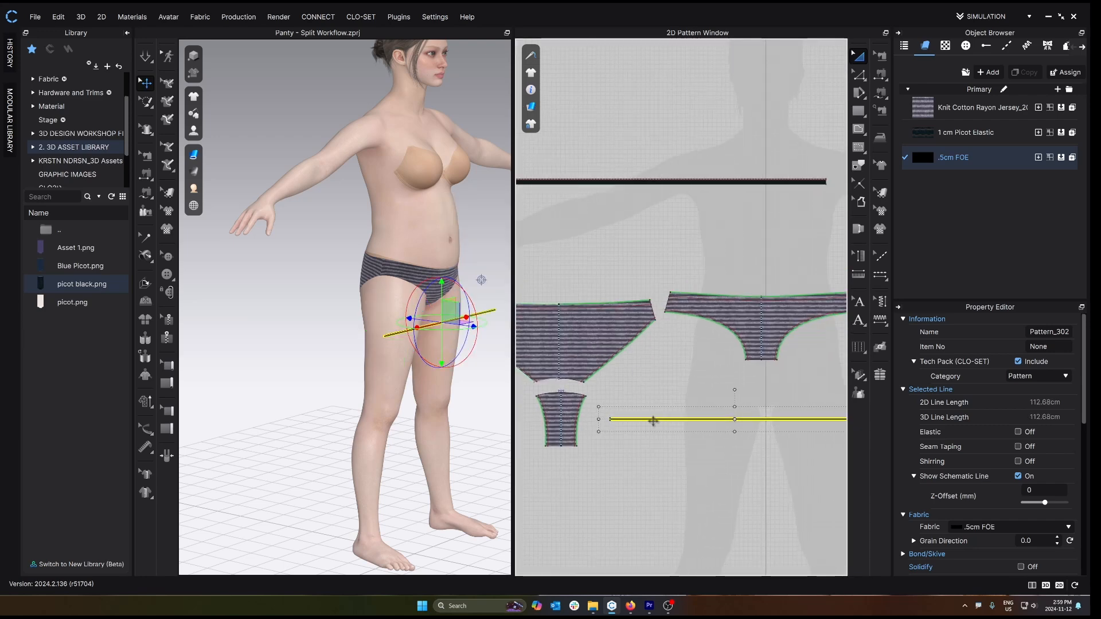
left_click_drag(653, 421, 607, 464)
left_click(613, 441)
scroll(616, 443, "down", 1)
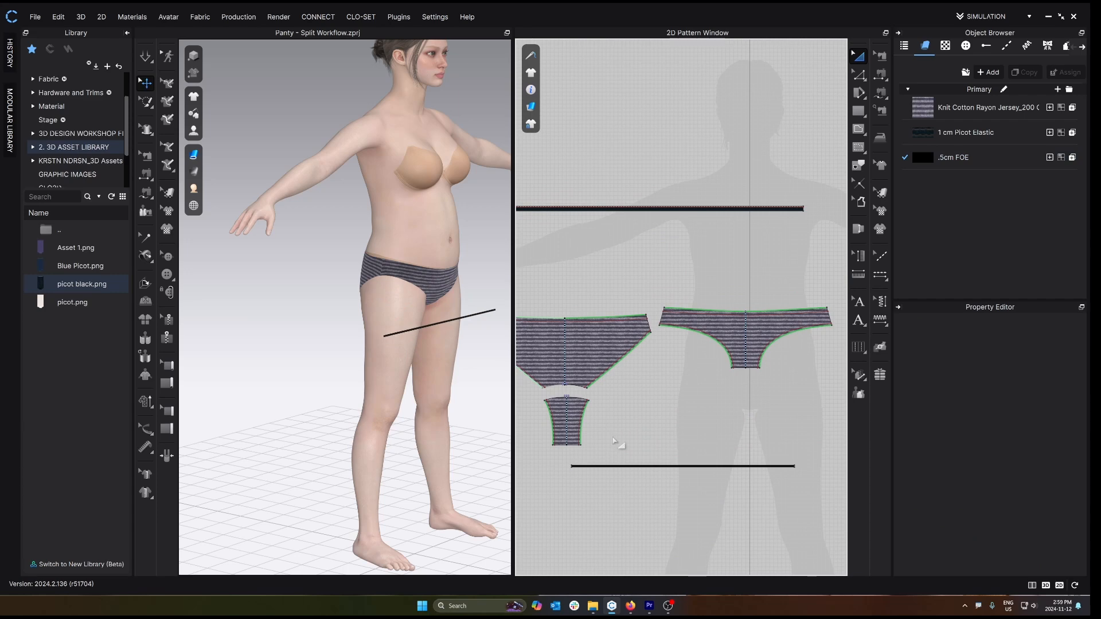
- Try to sew the elastic strip's long edge to the gusset's outer leg-opening edge alone
key("h")
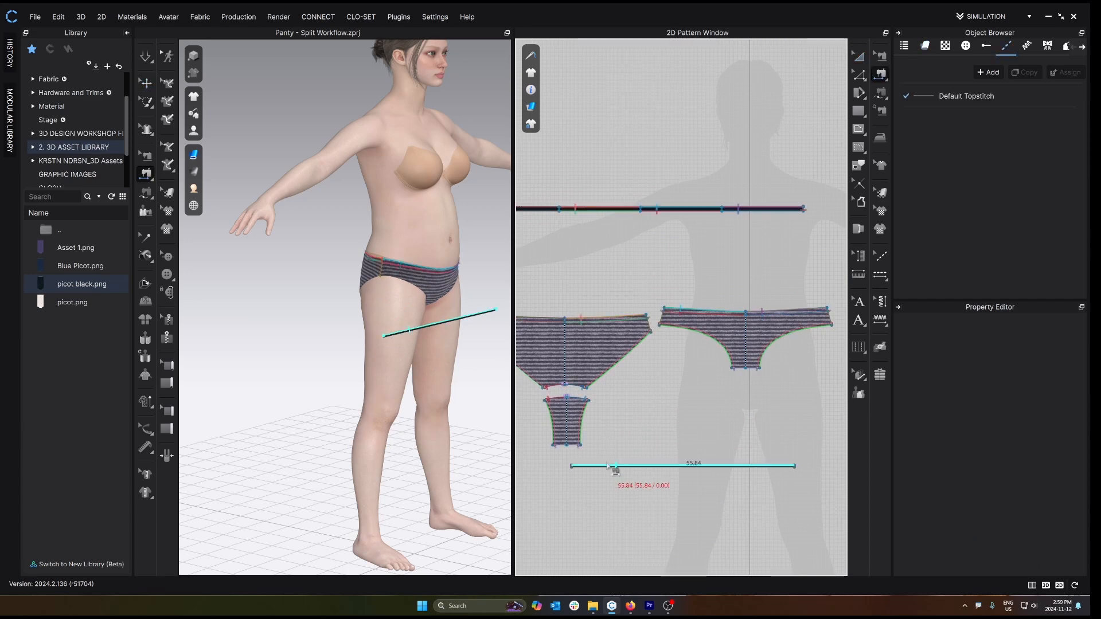
left_click(612, 467)
scroll(580, 447, "up", 3)
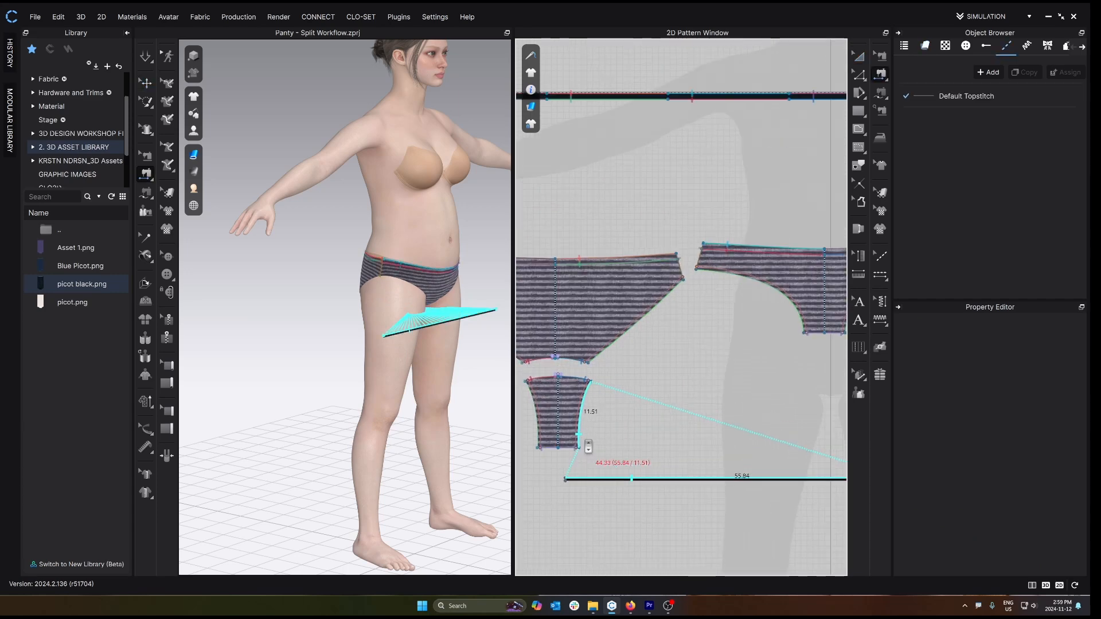
left_click(576, 444)
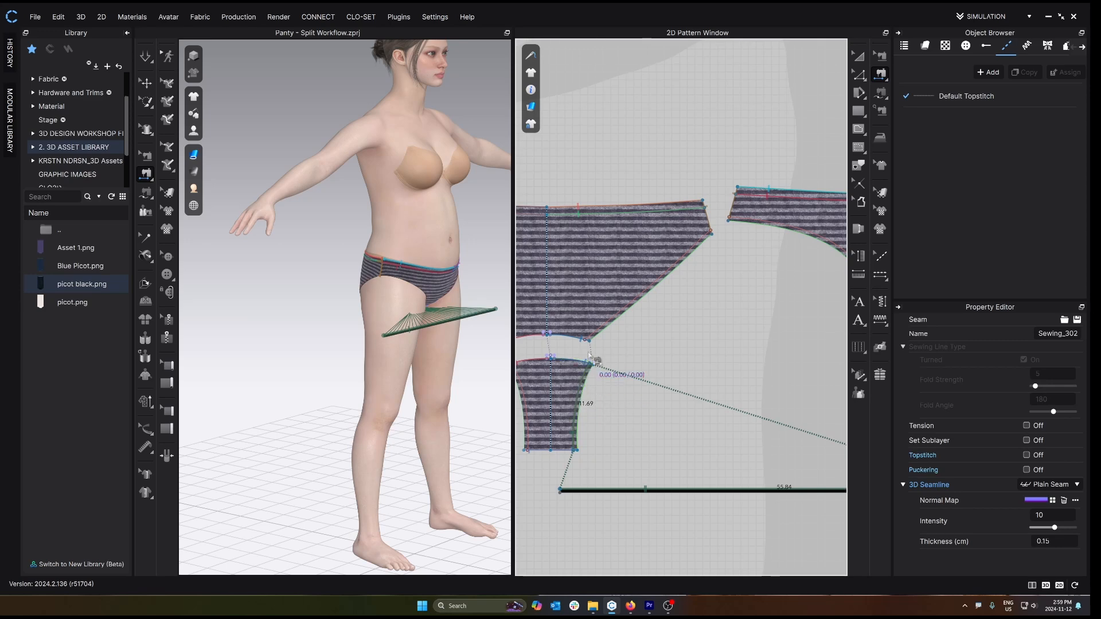
- Sew the elastic strip's upper long edge to the offset leg-opening lines of the gusset, back panel and front panel in sequence
left_click(647, 490)
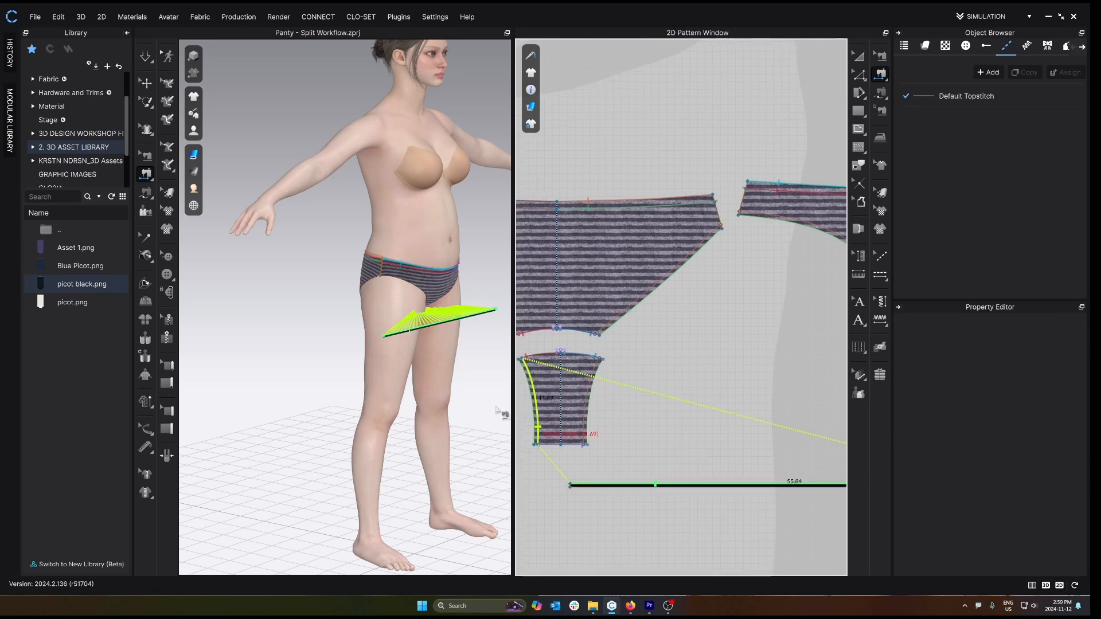
left_click(594, 425, "shift")
left_click(616, 324, "shift")
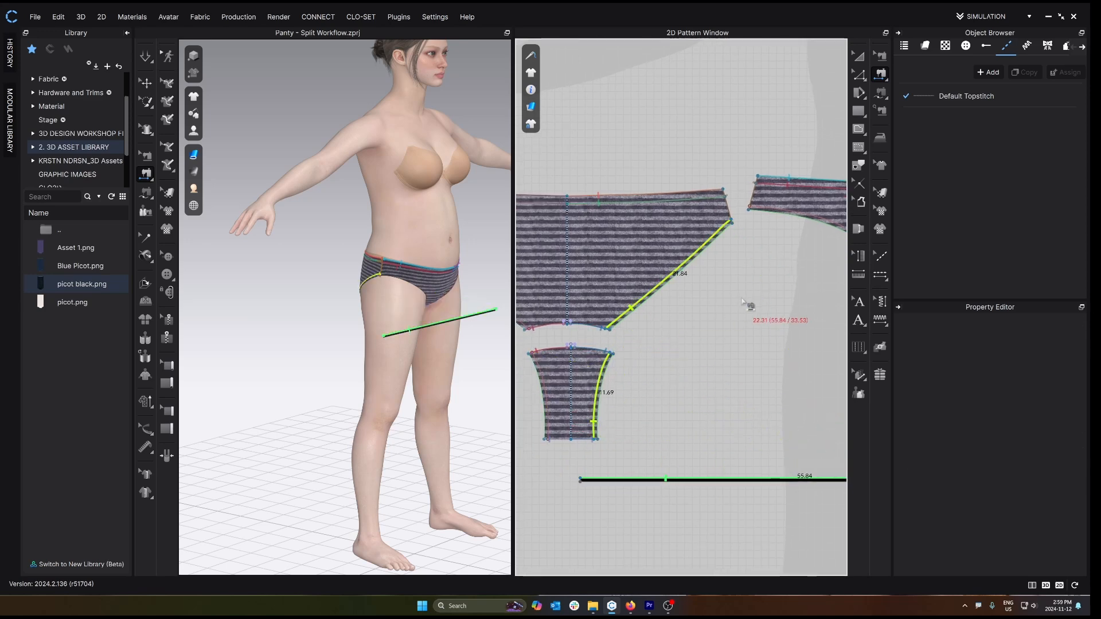
middle_click_drag(743, 301, 656, 326)
left_click(717, 240, "shift")
scroll(682, 399, "down", 1)
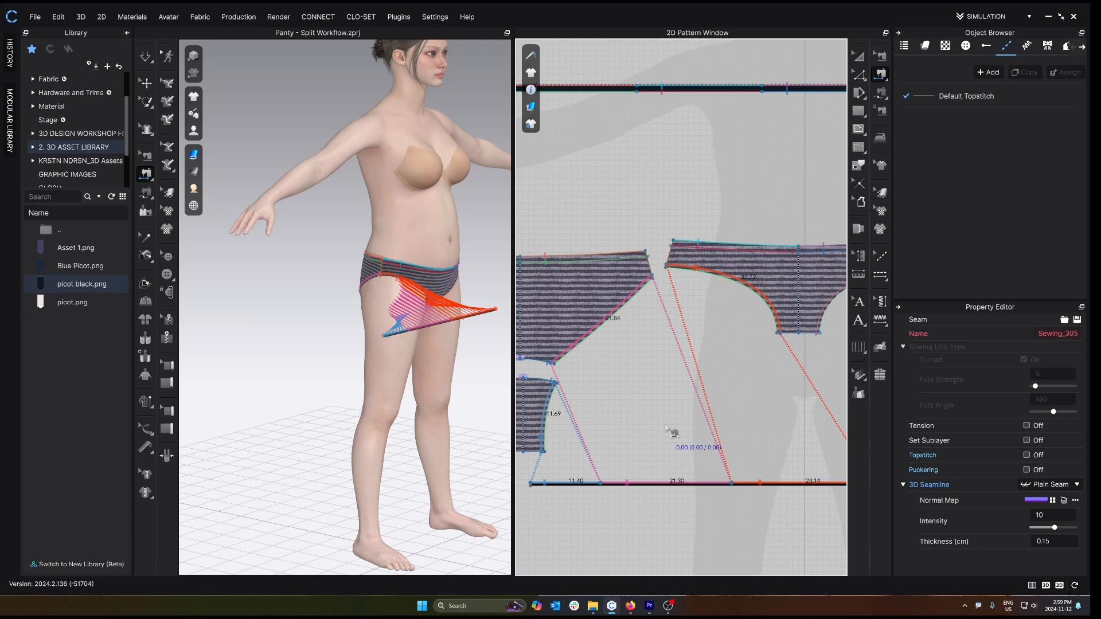
- Sew the elastic strip's lower long edge to the outer leg-opening edges of the gusset, back panel and front panel in sequence
left_click(601, 486)
left_click(553, 452, "shift")
left_click(564, 368, "shift")
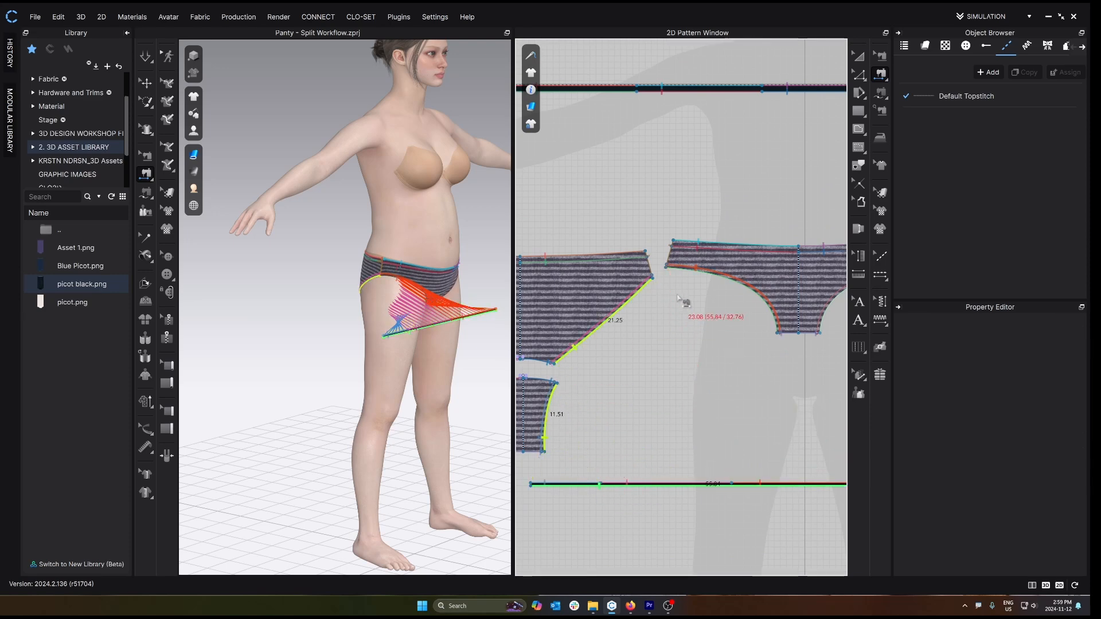
left_click(692, 277, "shift")
- Sew the two 0.5 cm short ends of the elastic strip to each other to close the leg loop
scroll(713, 436, "up", 8)
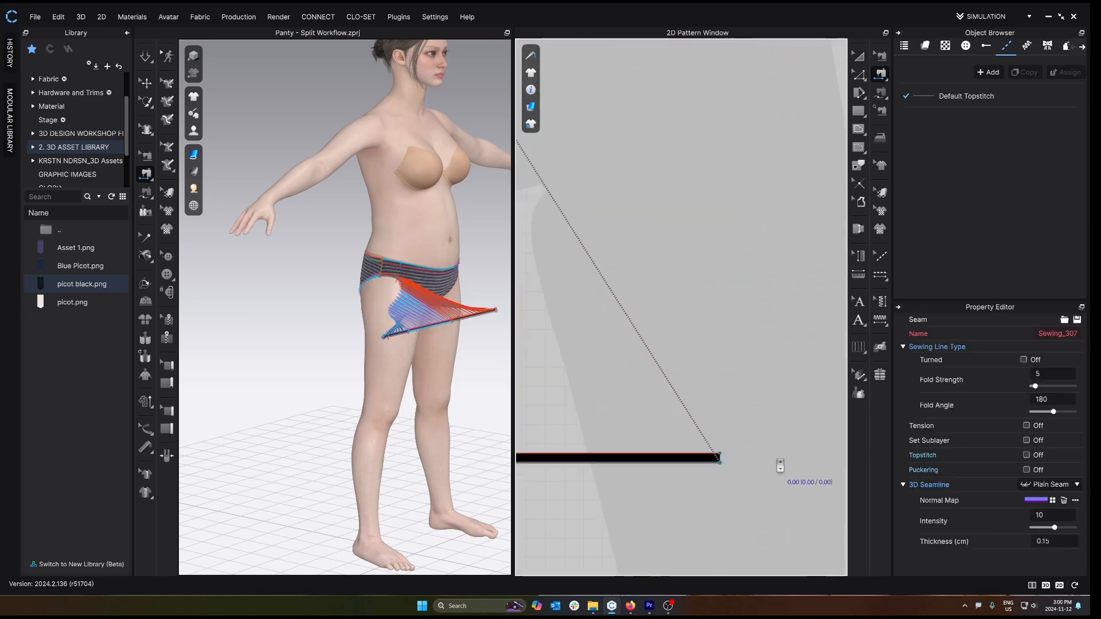
left_click(705, 458)
scroll(705, 458, "down", 6)
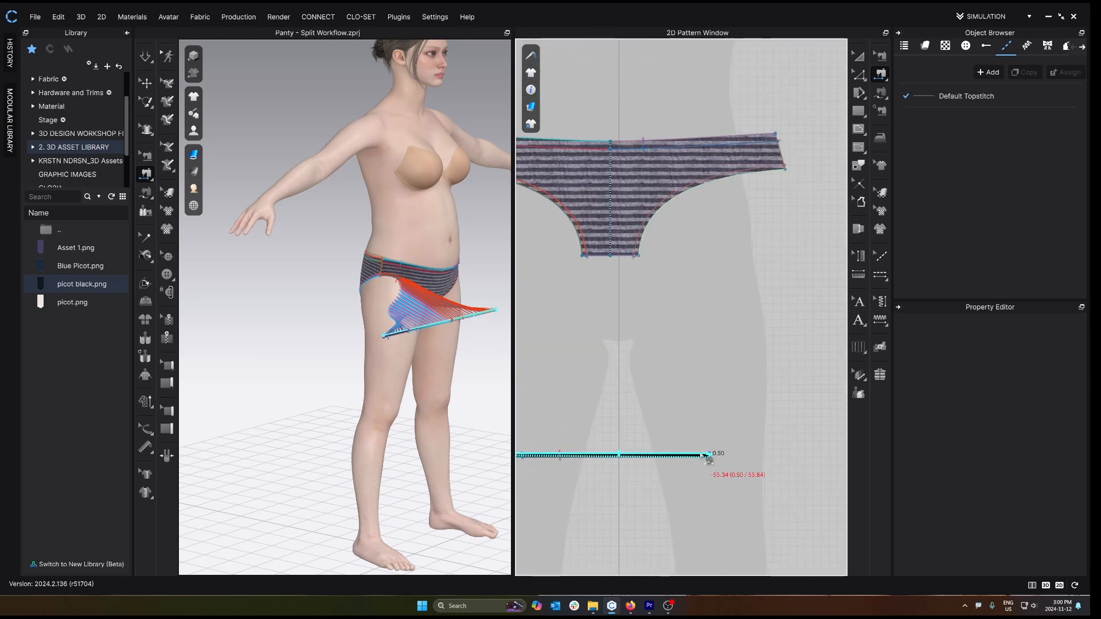
middle_click_drag(616, 490, 805, 474)
middle_click_drag(523, 460, 750, 452)
scroll(669, 437, "up", 4)
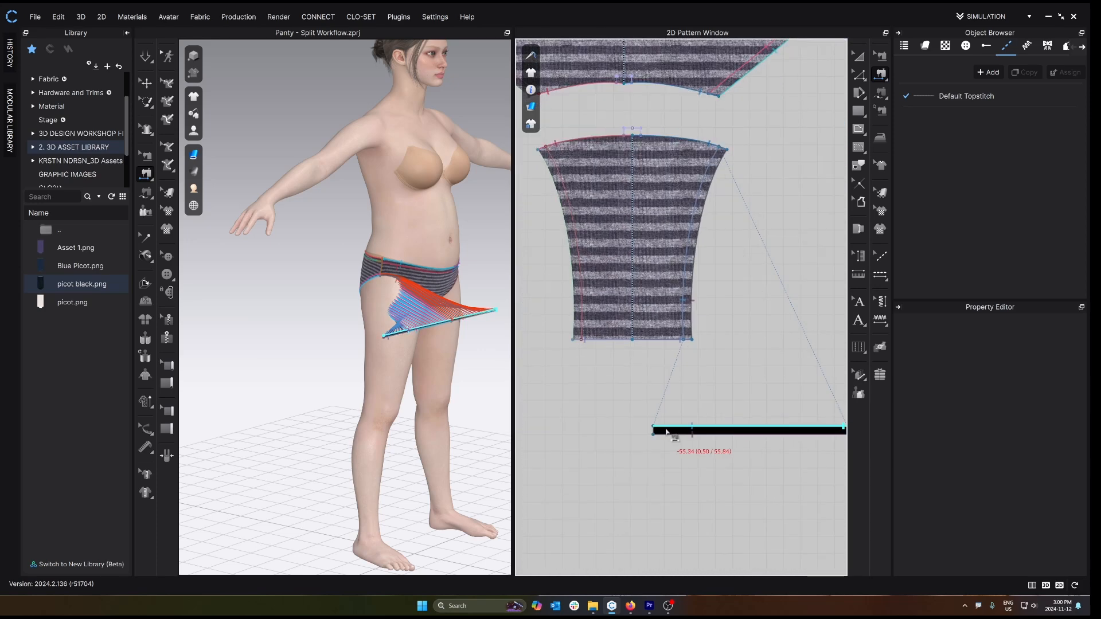
left_click(663, 433)
key("a")
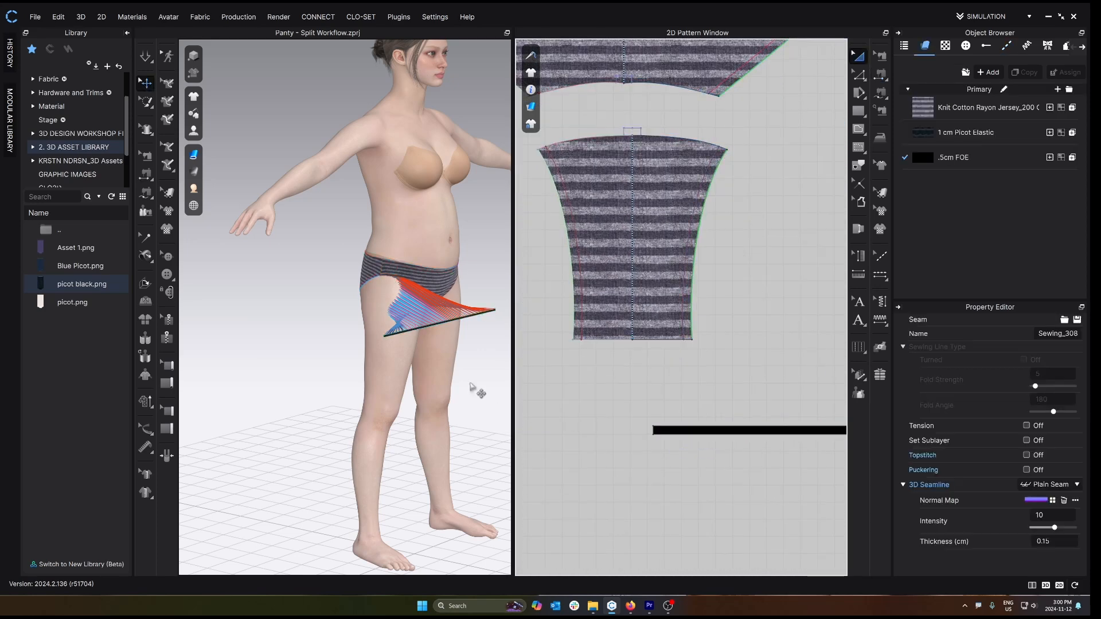
- Position the elastic strip on the leg opening in 3D and add a mirrored, sewn copy for the other leg beside the gusset
left_click(441, 326)
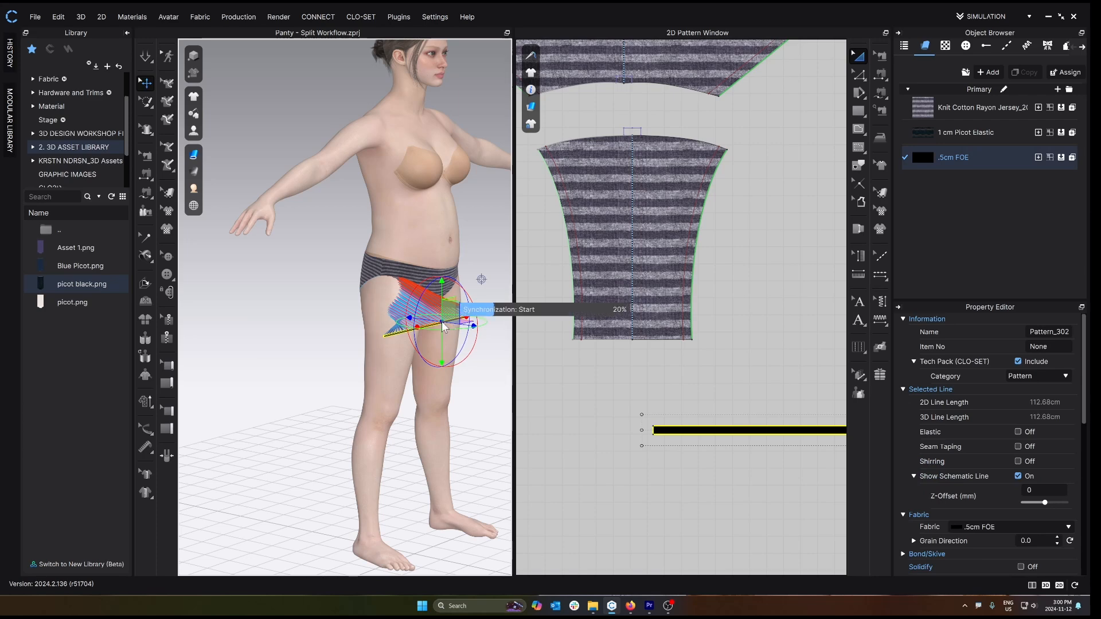
right_click_drag(441, 314, 404, 312)
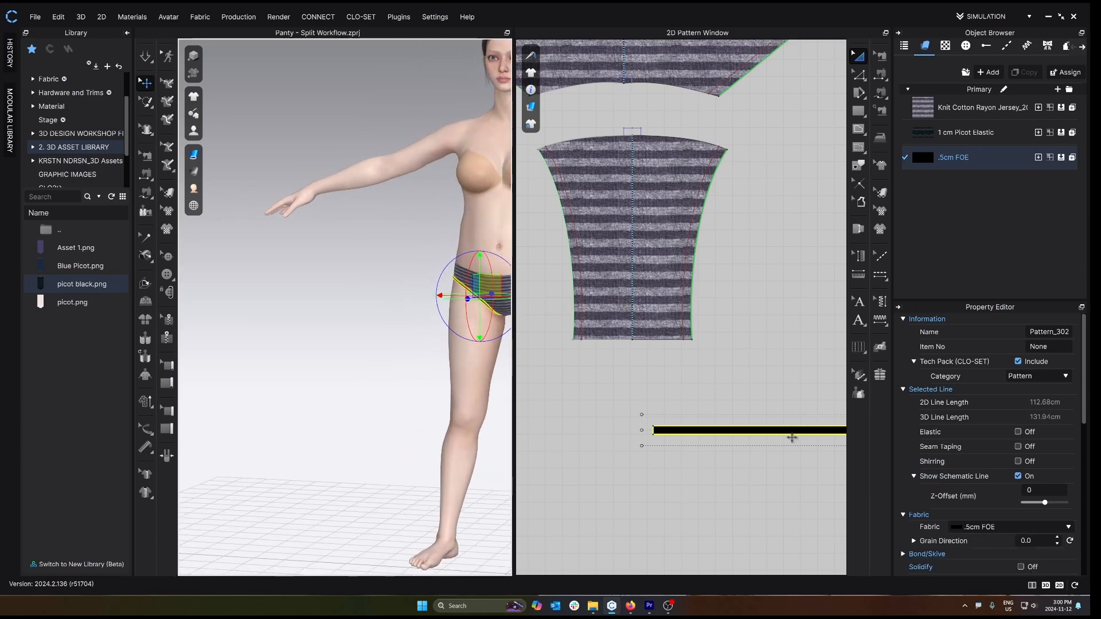
scroll(791, 437, "down", 5)
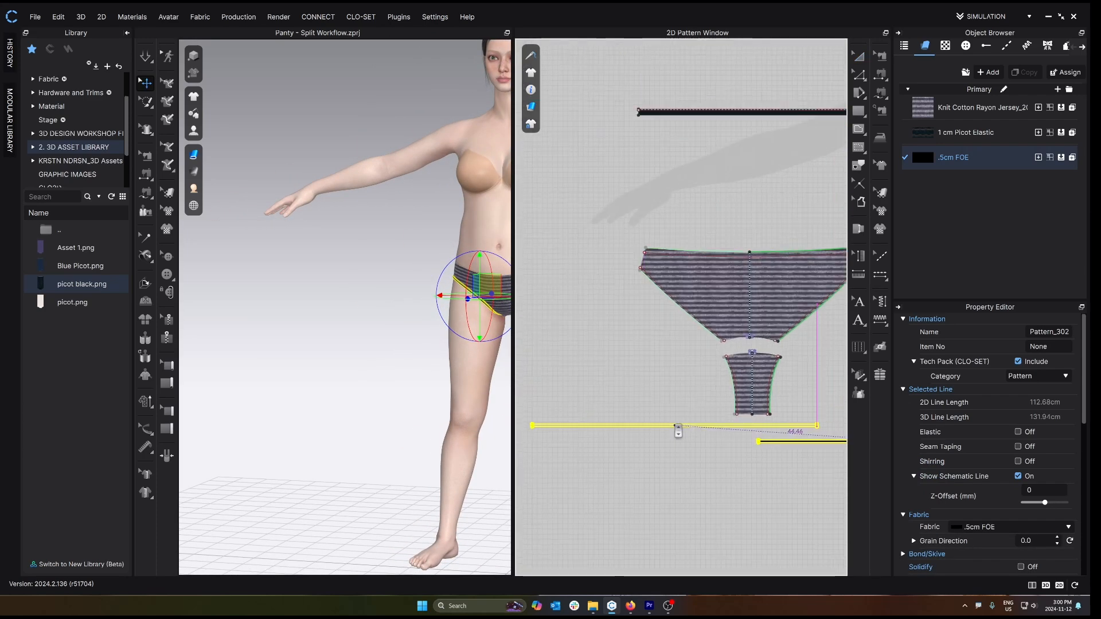
left_click(405, 361)
key("2")
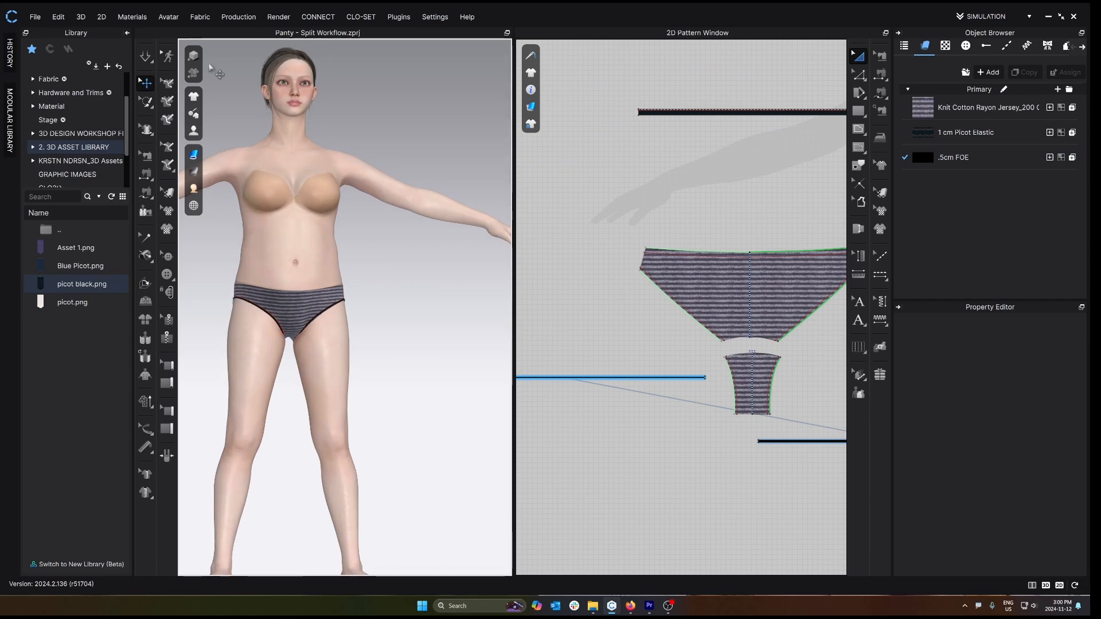
- Simulate the panty with both leg elastics, tug the waistline upward at the side seam, and inspect the fit from the back
left_click(127, 32)
scroll(194, 292, "up", 5)
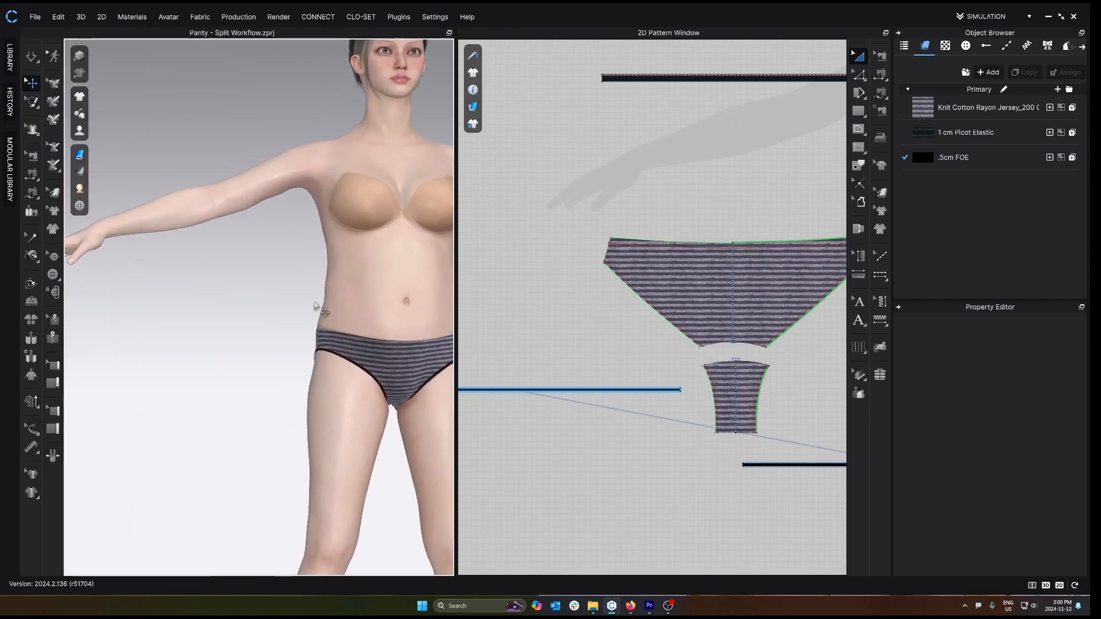
scroll(287, 287, "up", 3)
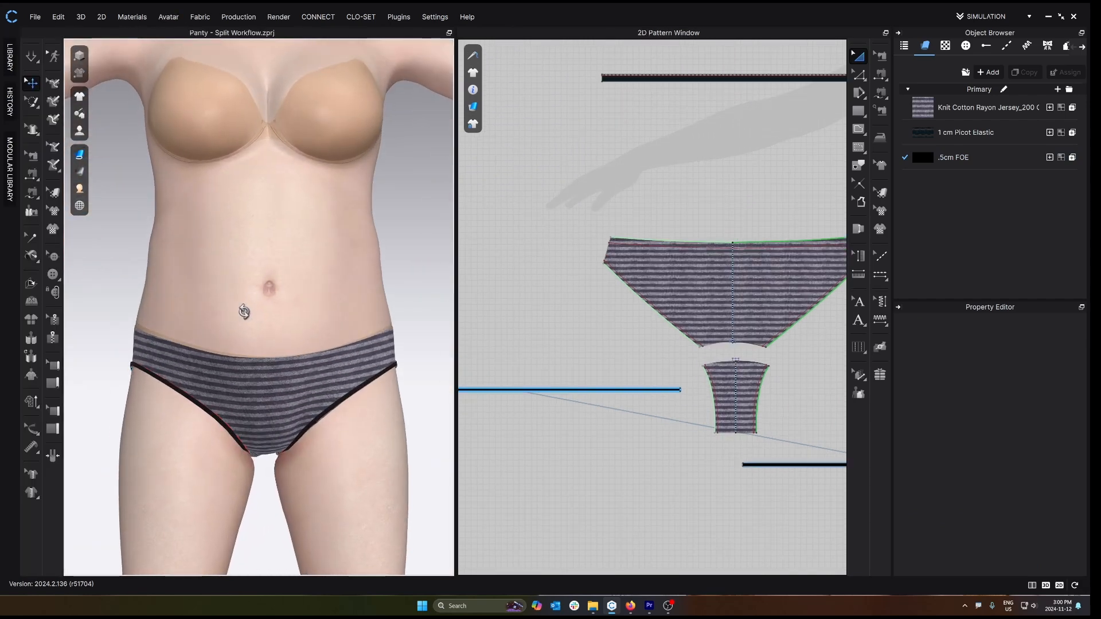
key("space")
right_click_drag(393, 331, 388, 337)
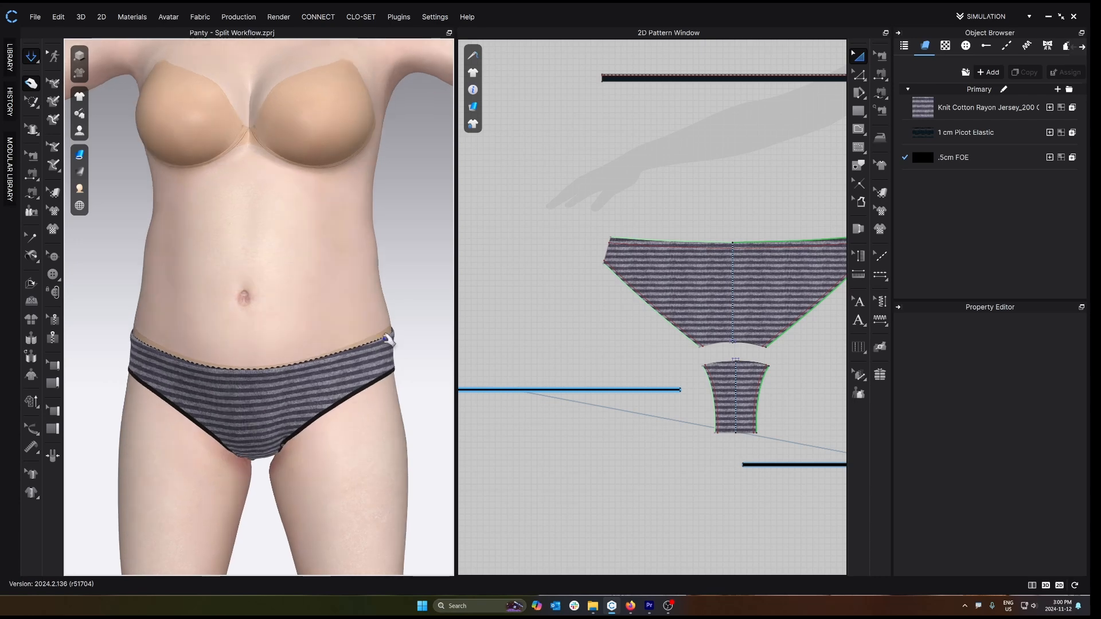
left_click_drag(388, 336, 392, 317)
key("shift+a")
right_click_drag(387, 322, 339, 356)
key("shift+a")
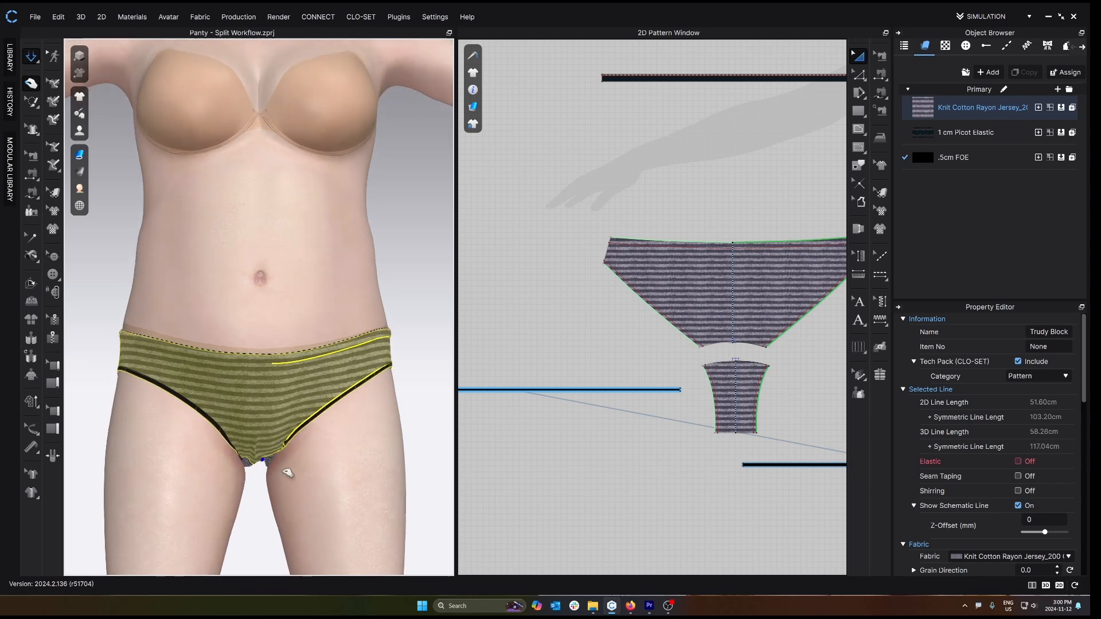
right_click_drag(287, 476, 147, 467)
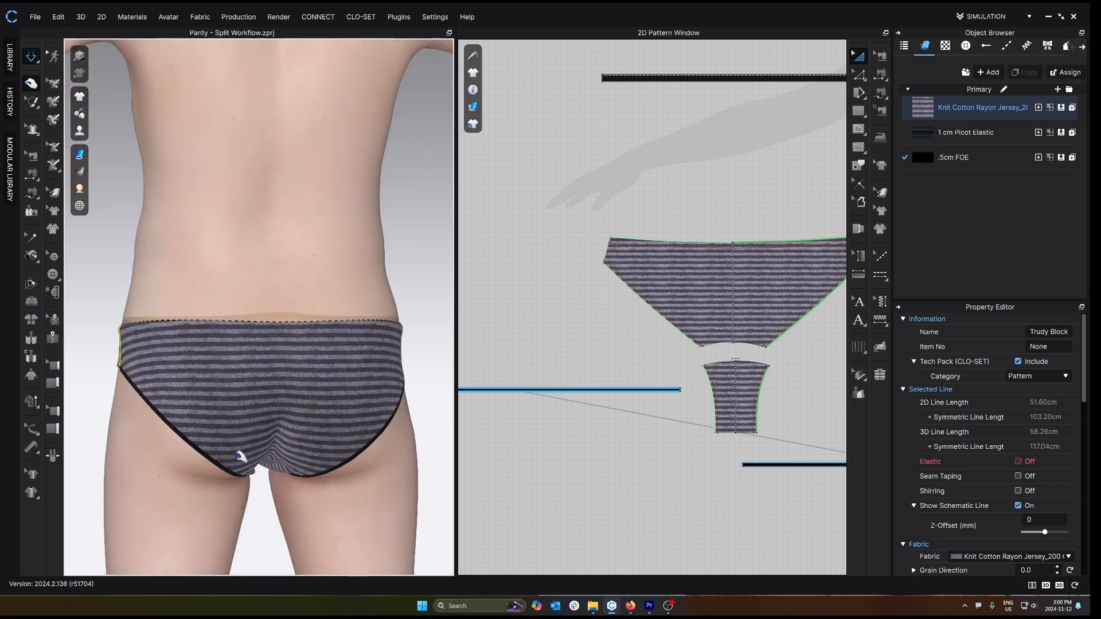
- Create an over-layer clone of the larger back panel and place it above the original in the 2D layout
left_click(240, 457)
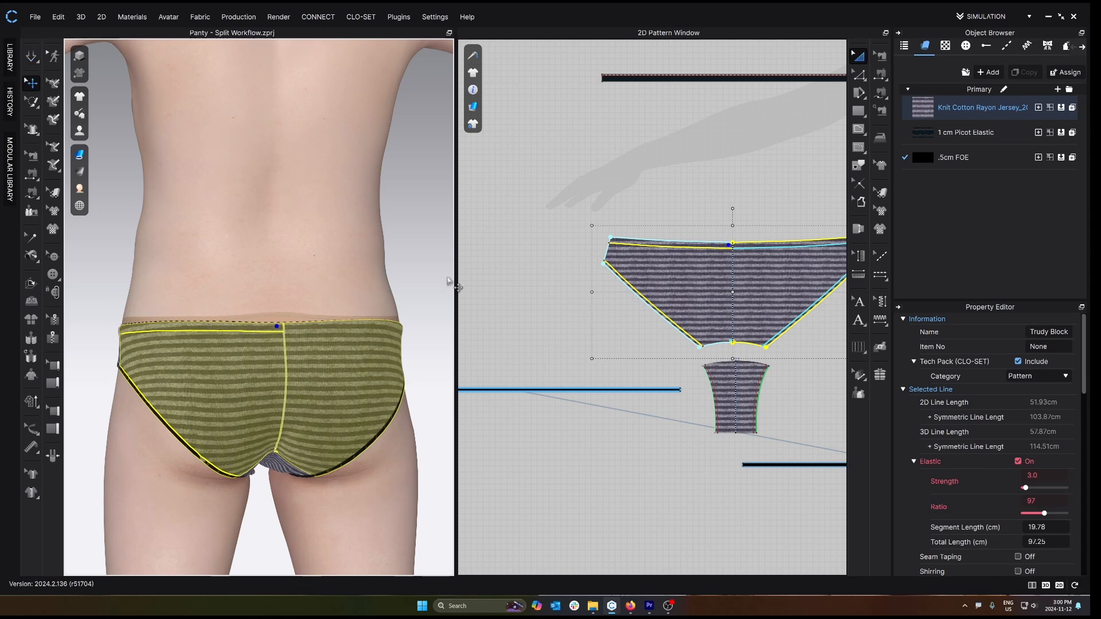
middle_click_drag(730, 207, 625, 257)
scroll(544, 237, "up", 2)
left_click(640, 261)
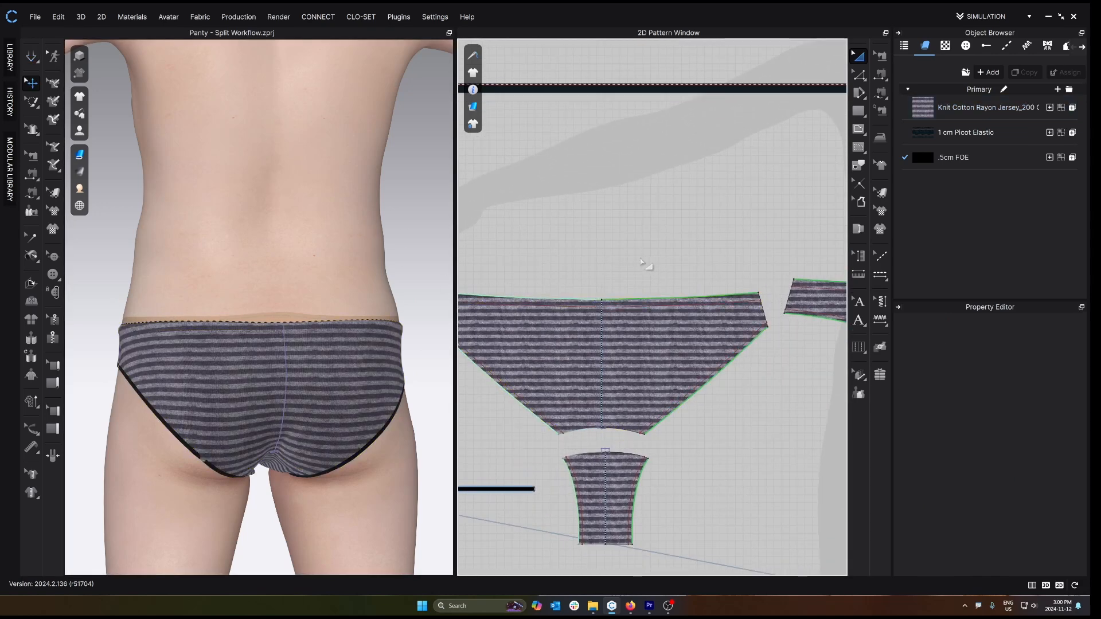
left_click(643, 317)
right_click(643, 317)
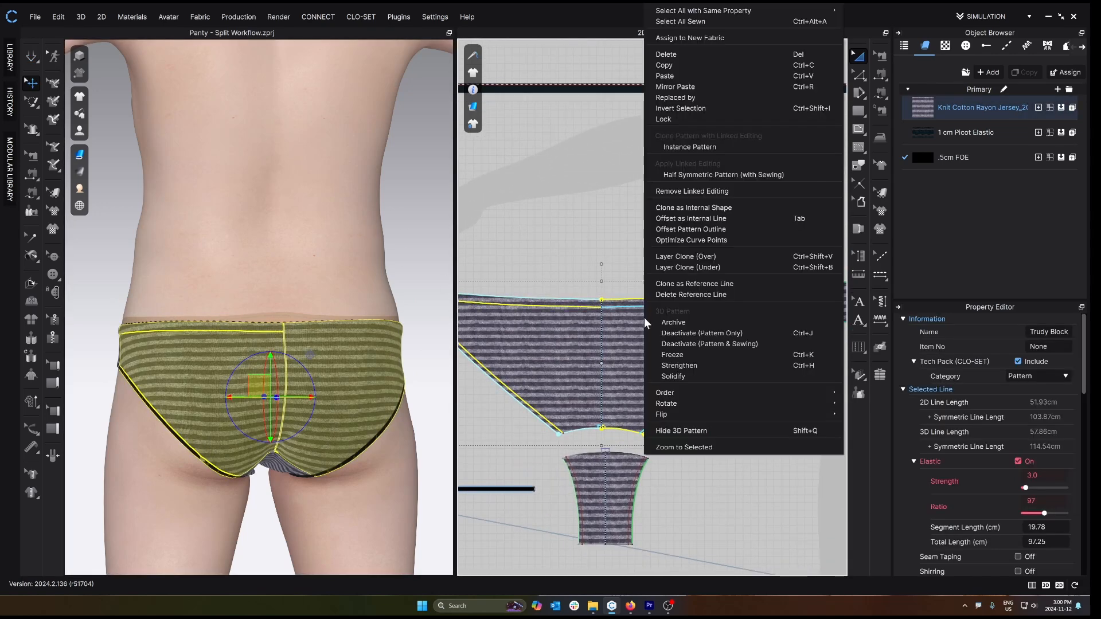
left_click(707, 257)
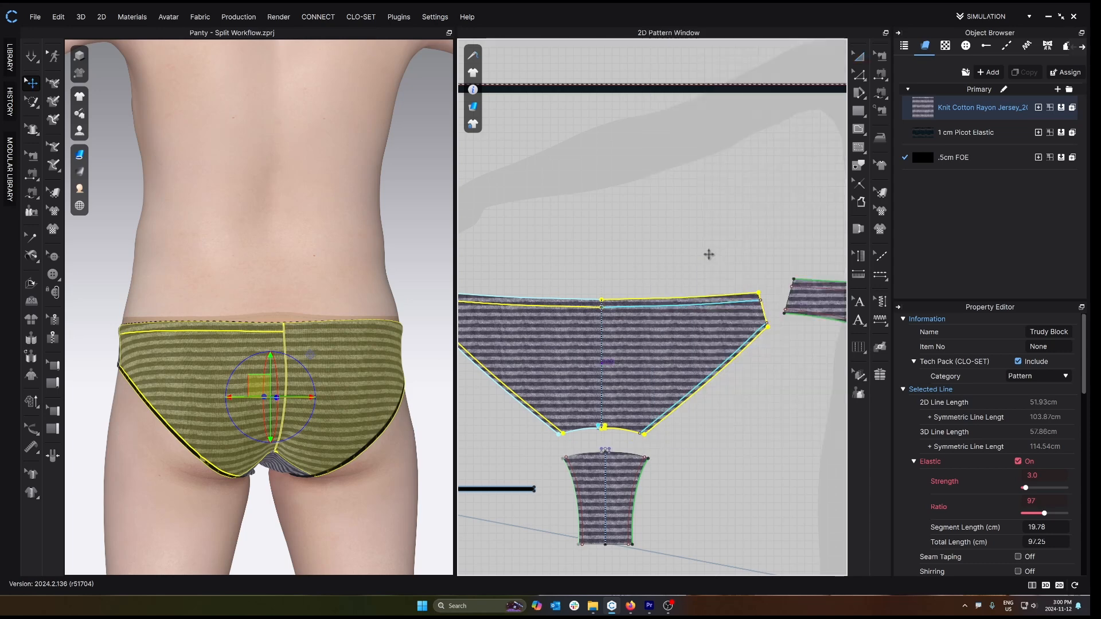
left_click(647, 207)
- Cut the cloned back panel along its internal waistline offset and delete the lower piece, keeping only the narrow waist strip
key("z")
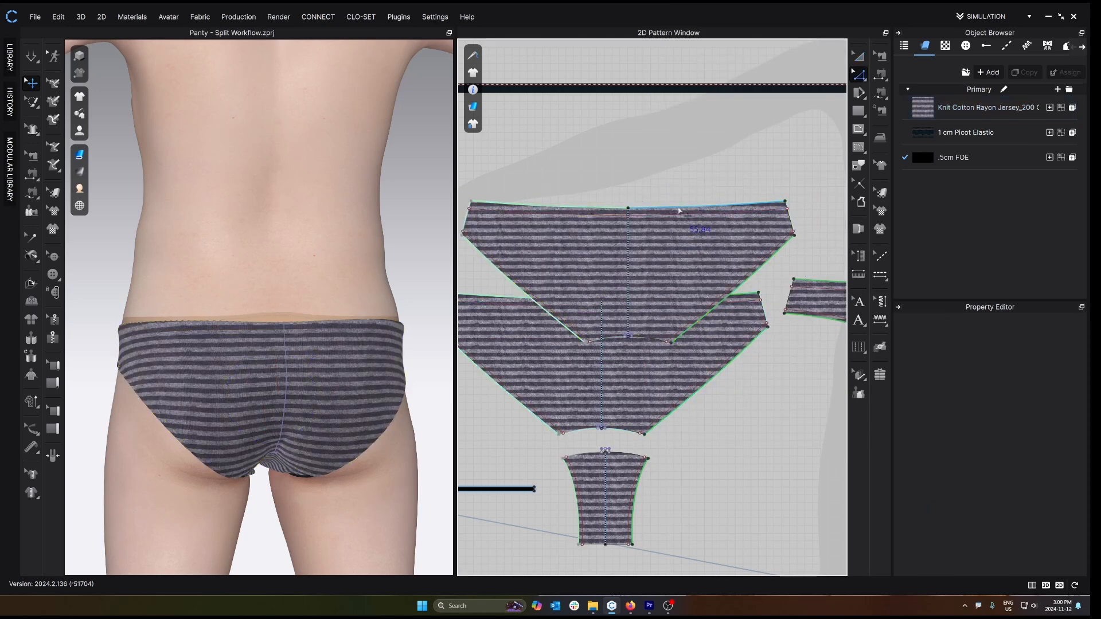
left_click(677, 214)
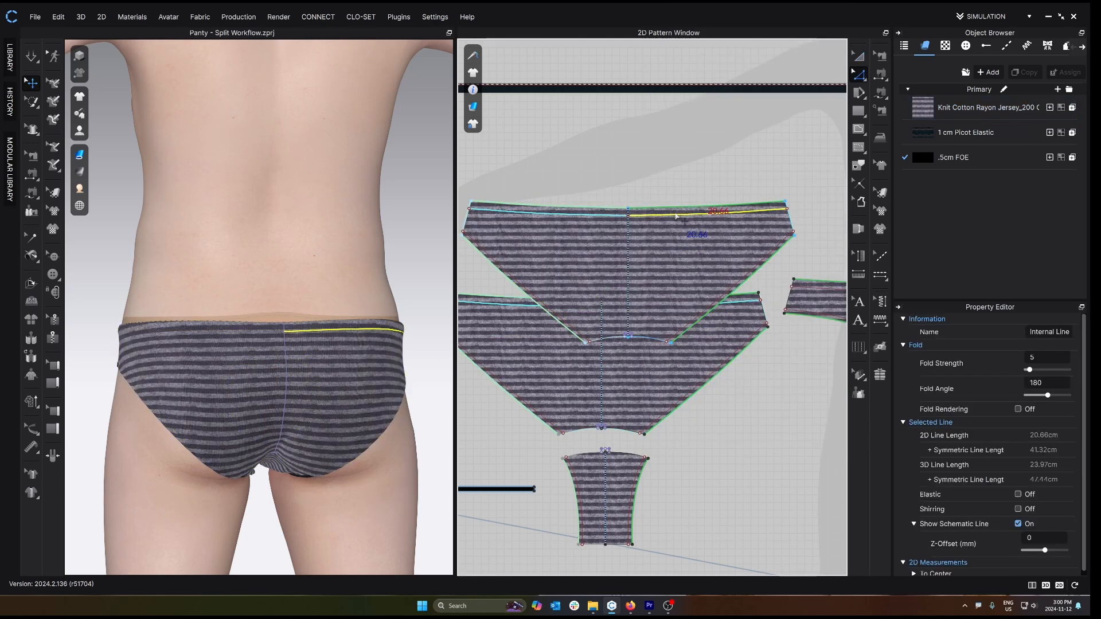
key("ctrl+x")
key("a")
left_click(668, 247)
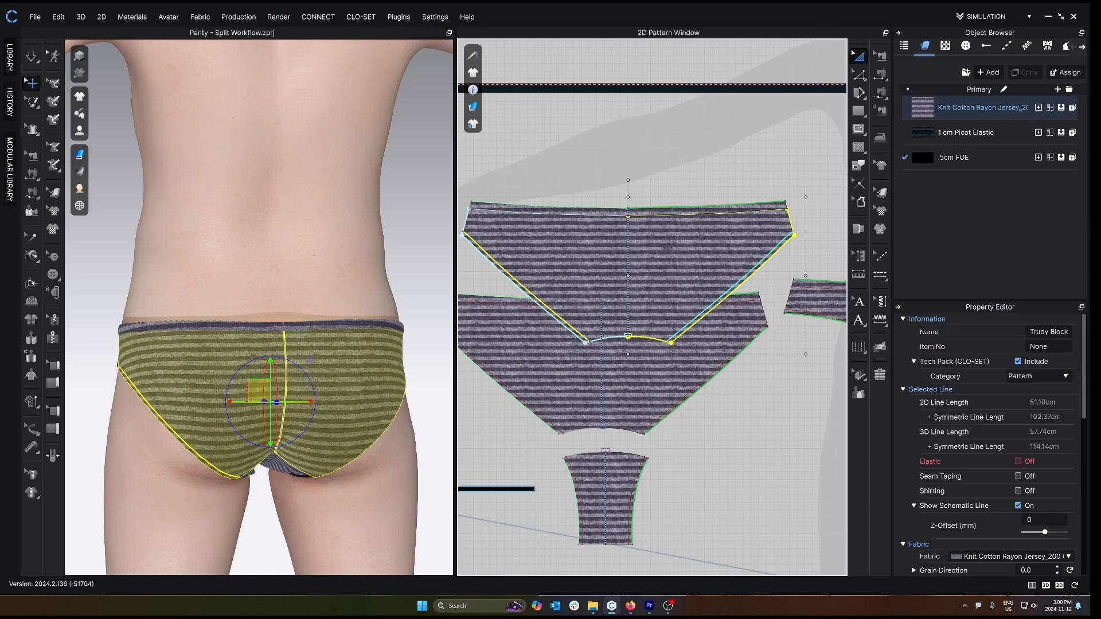
key("Delete")
scroll(668, 248, "down", 1)
middle_click_drag(671, 253, 651, 373)
scroll(653, 370, "down", 1)
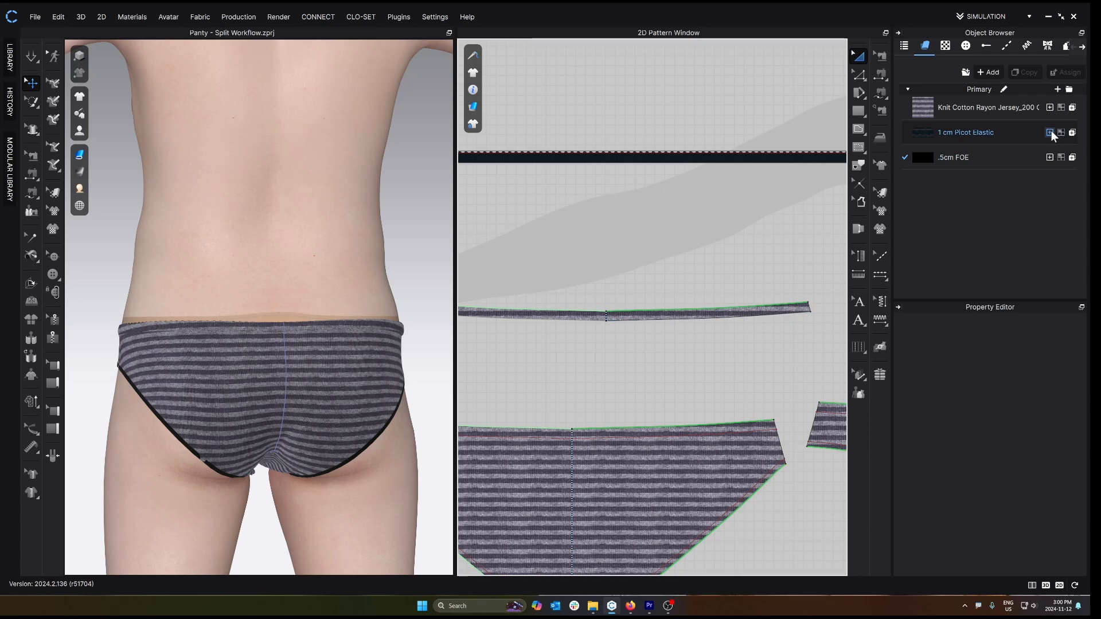
- Assign the 1 cm Picot Elastic fabric to the cloned curved waist strip above the back panel
left_click(640, 316)
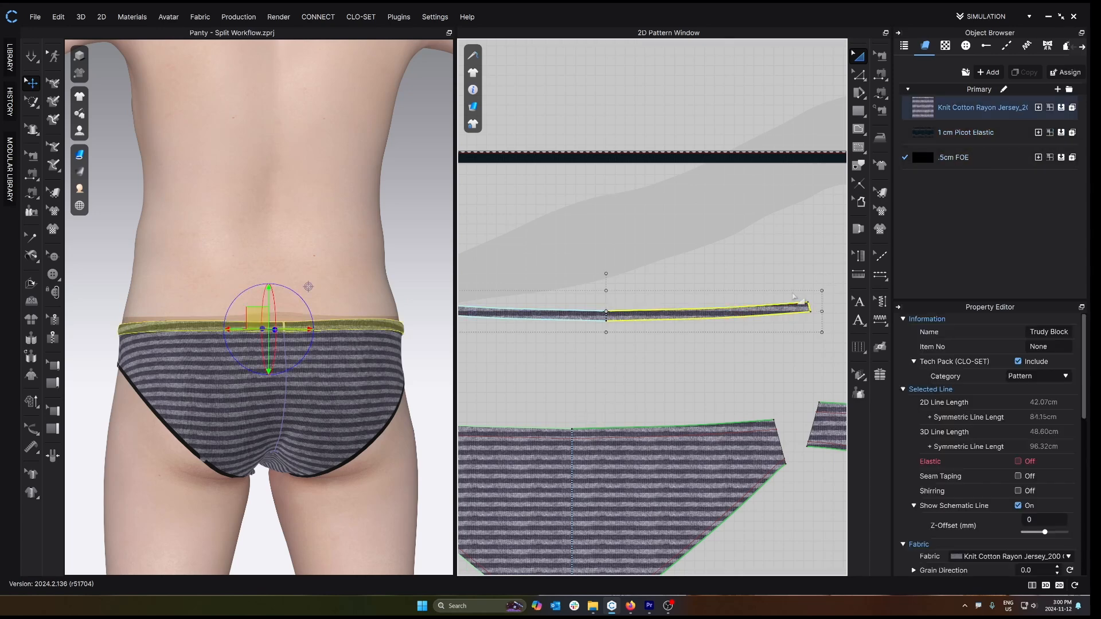
left_click(766, 239)
scroll(762, 239, "up", 3)
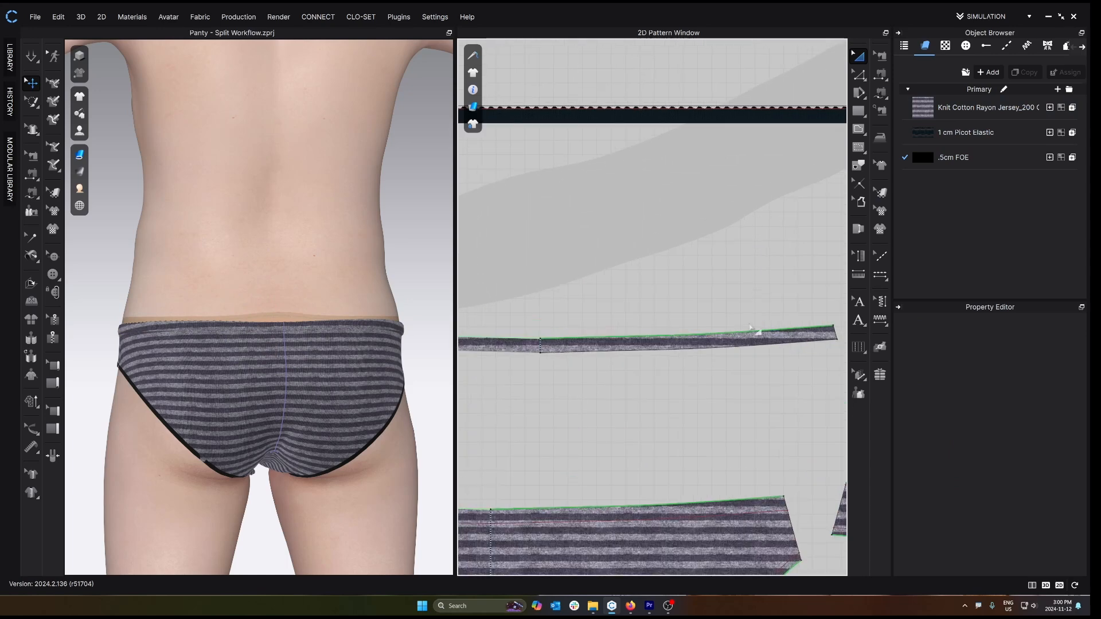
left_click(758, 331)
left_click(1061, 133)
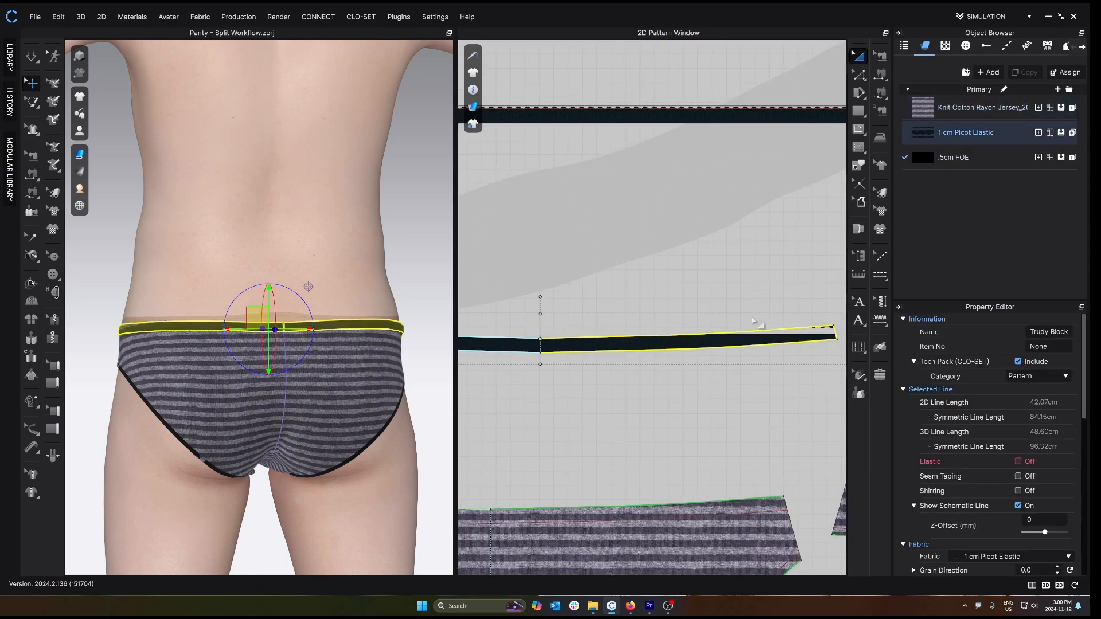
- Compare the cloned curved waist strip with the straight picot elastic strip above it, and delete the cloned strip
scroll(697, 329, "down", 5)
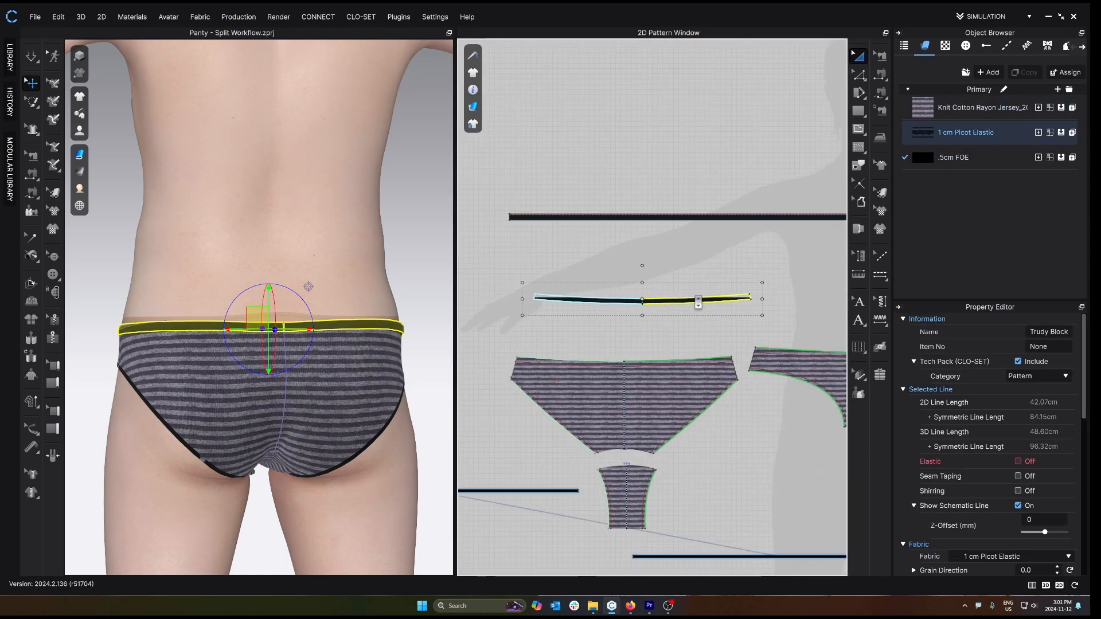
scroll(677, 307, "up", 3)
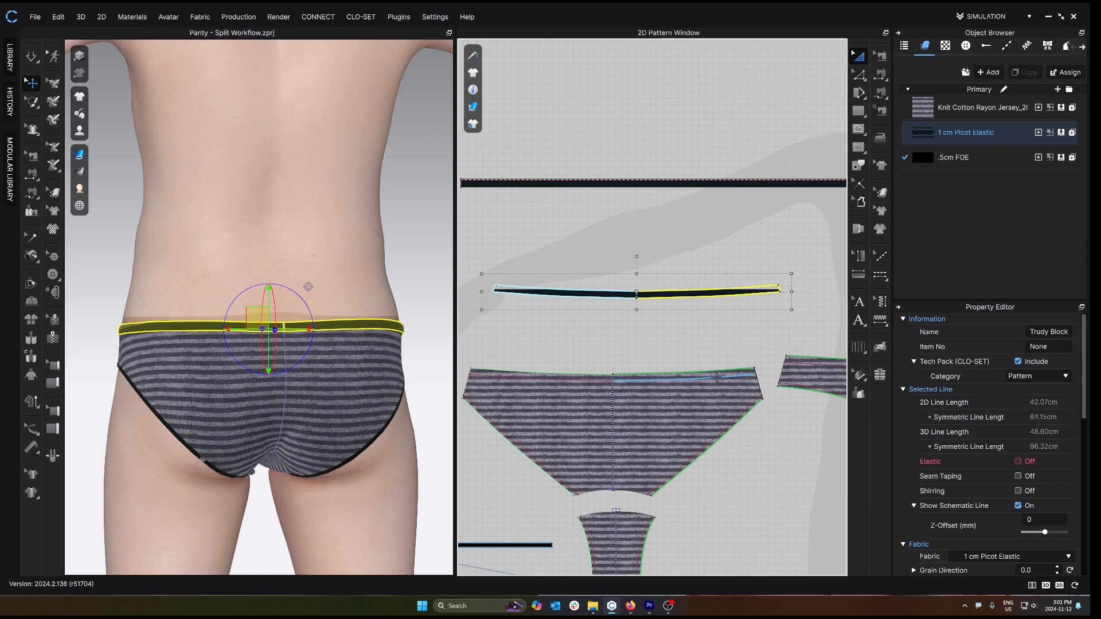
scroll(702, 318, "up", 3)
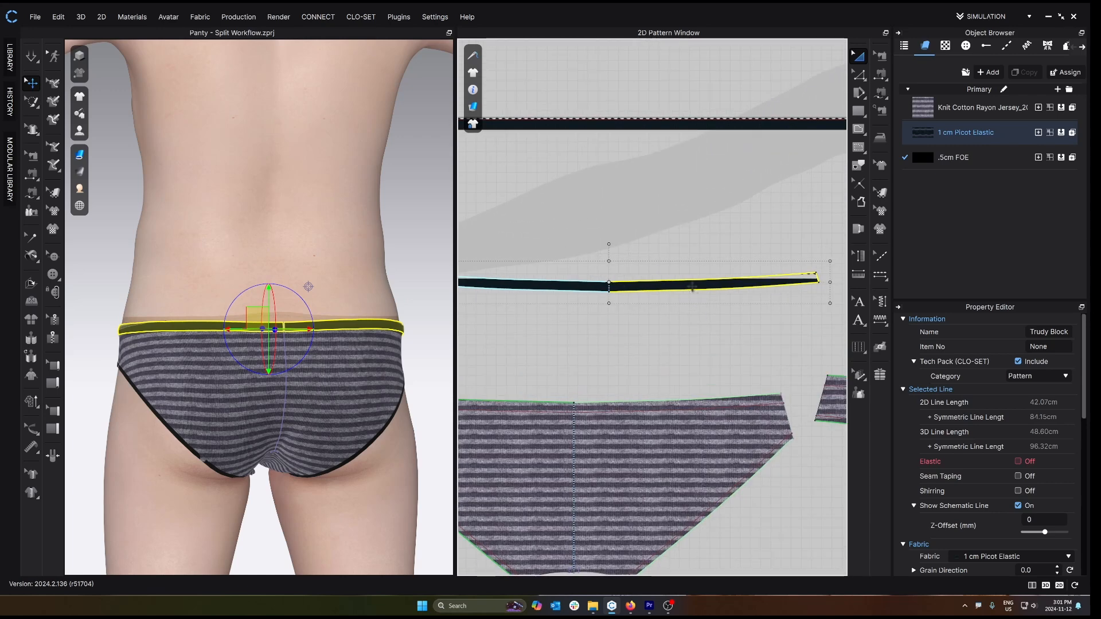
scroll(649, 315, "up", 1)
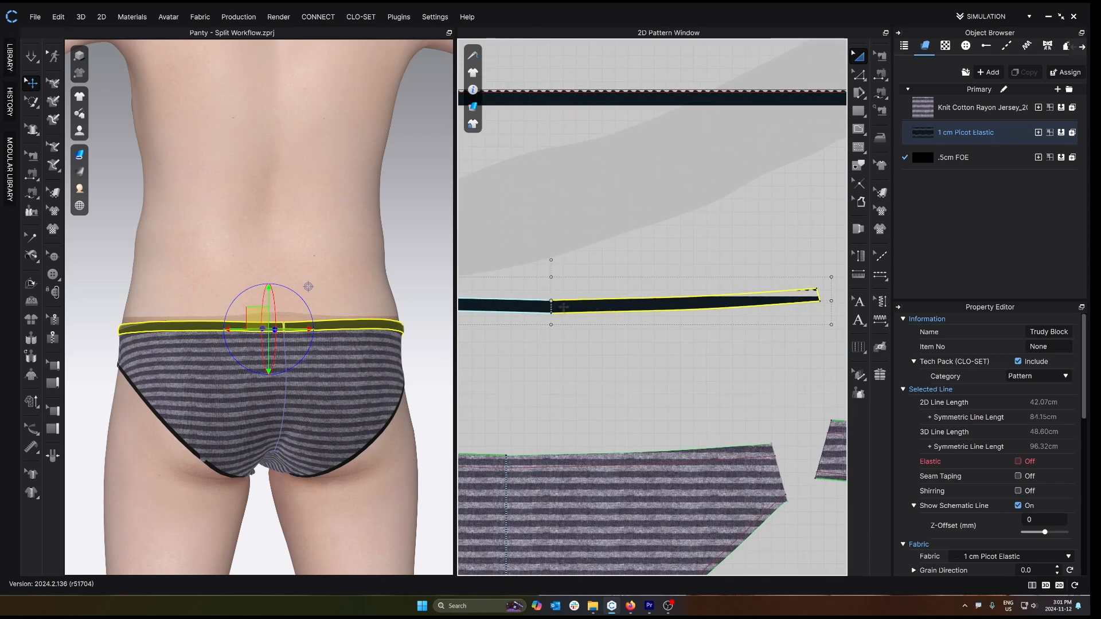
scroll(658, 252, "down", 3)
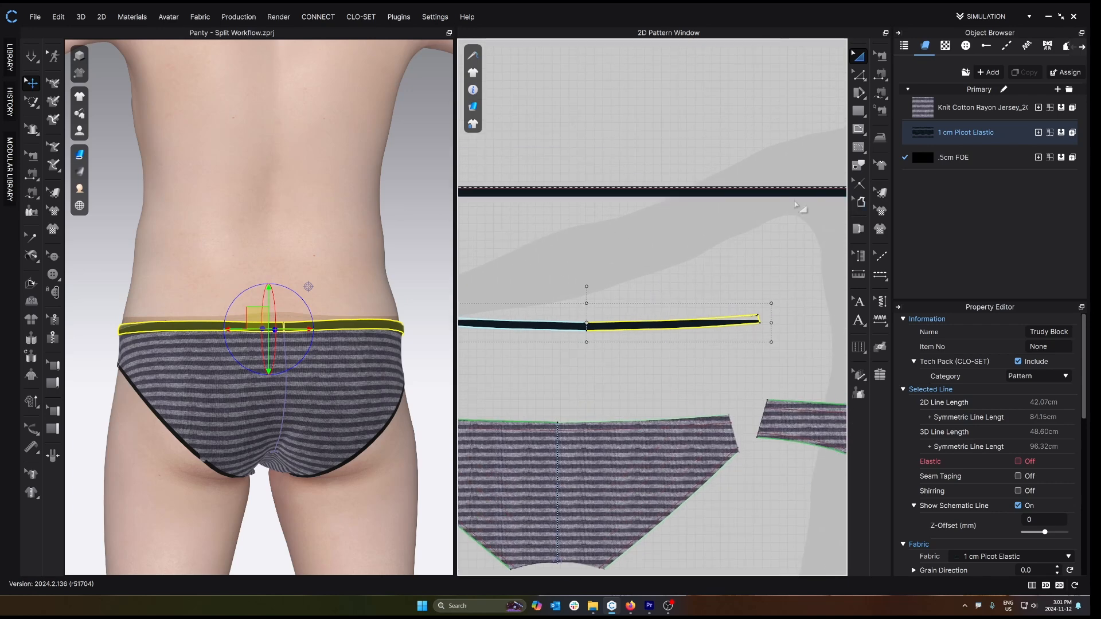
scroll(675, 328, "up", 2)
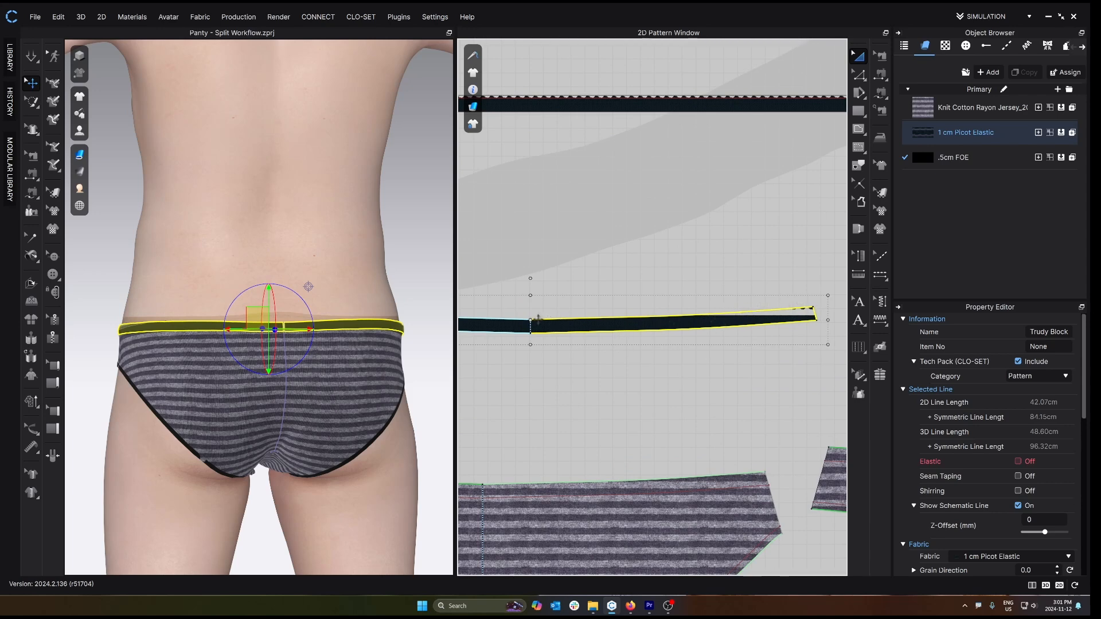
scroll(698, 297, "down", 3)
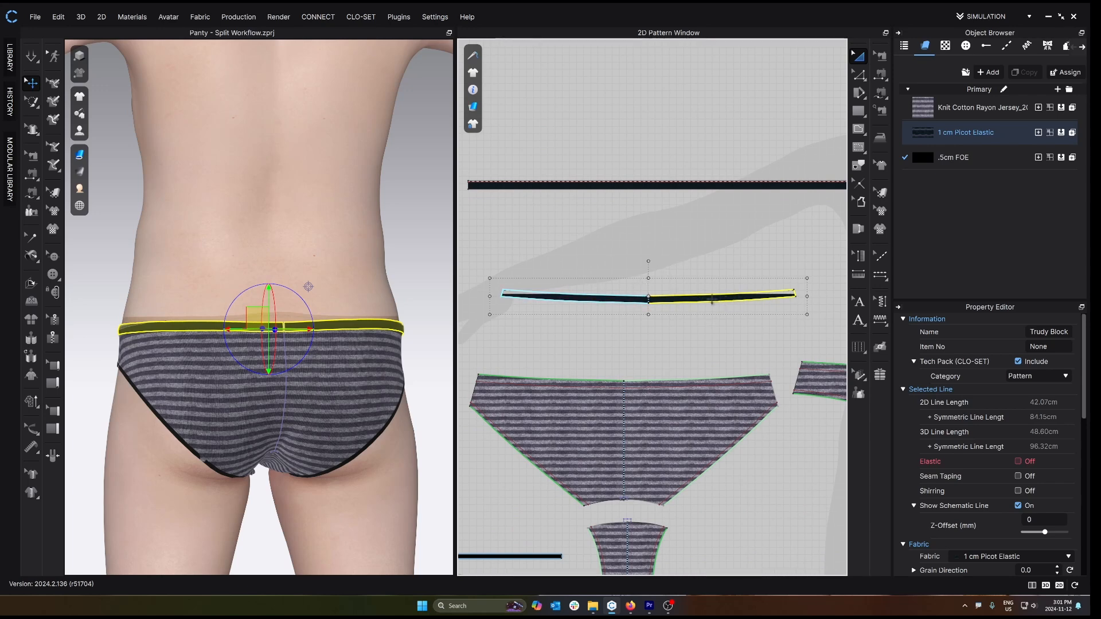
key("Delete")
scroll(713, 299, "up", 5)
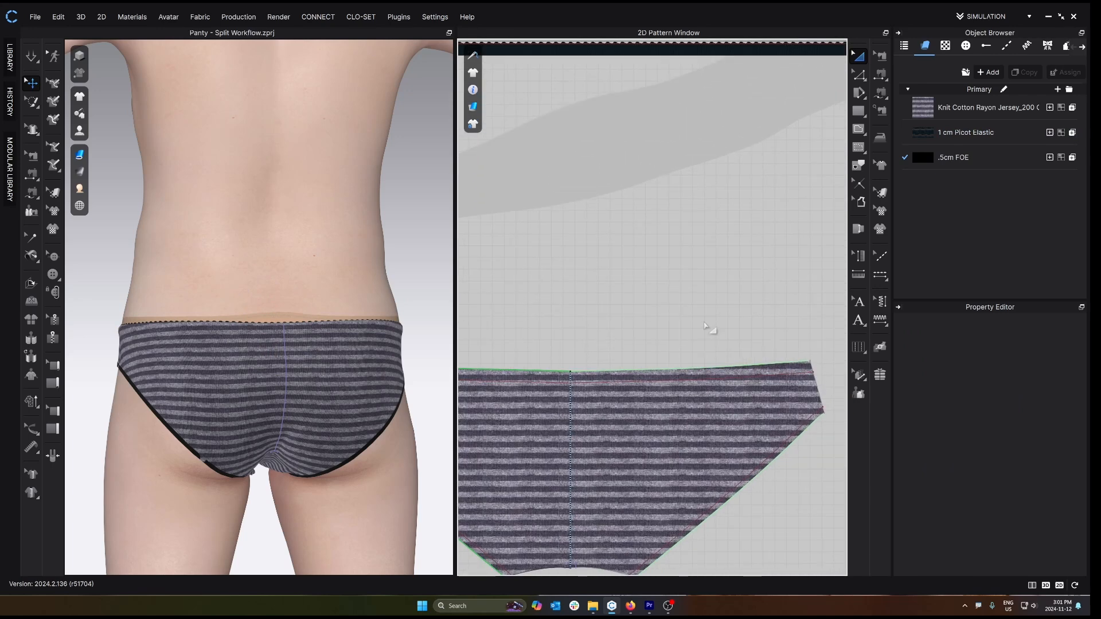
scroll(680, 344, "down", 4)
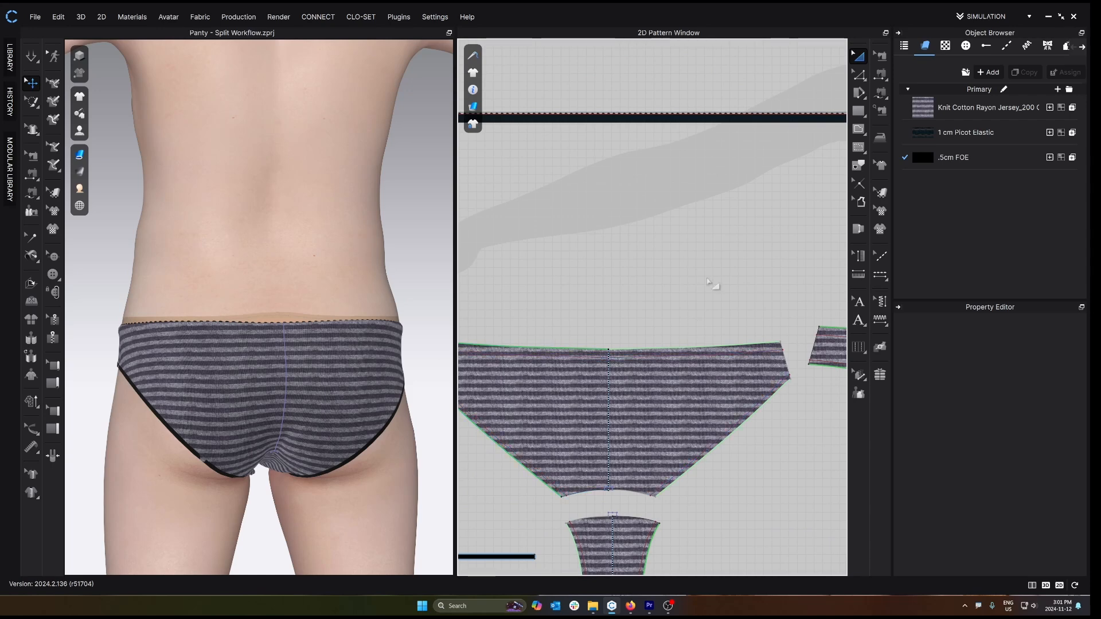
- Examine the internal waistline offset on the larger back panel in the 2D layout
left_click(656, 350)
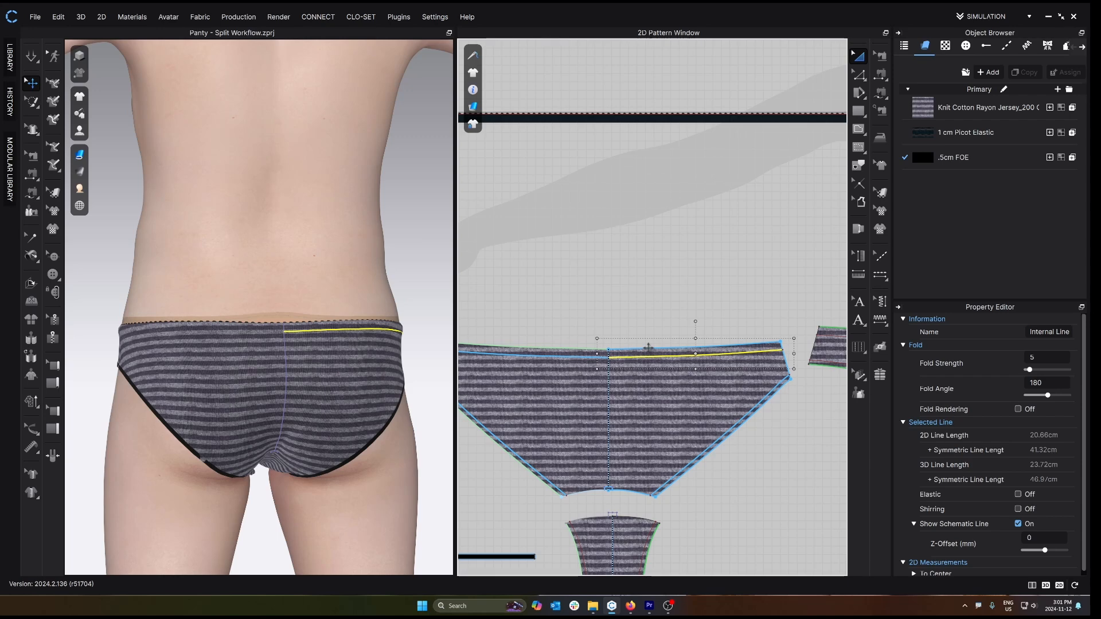
scroll(648, 348, "down", 4)
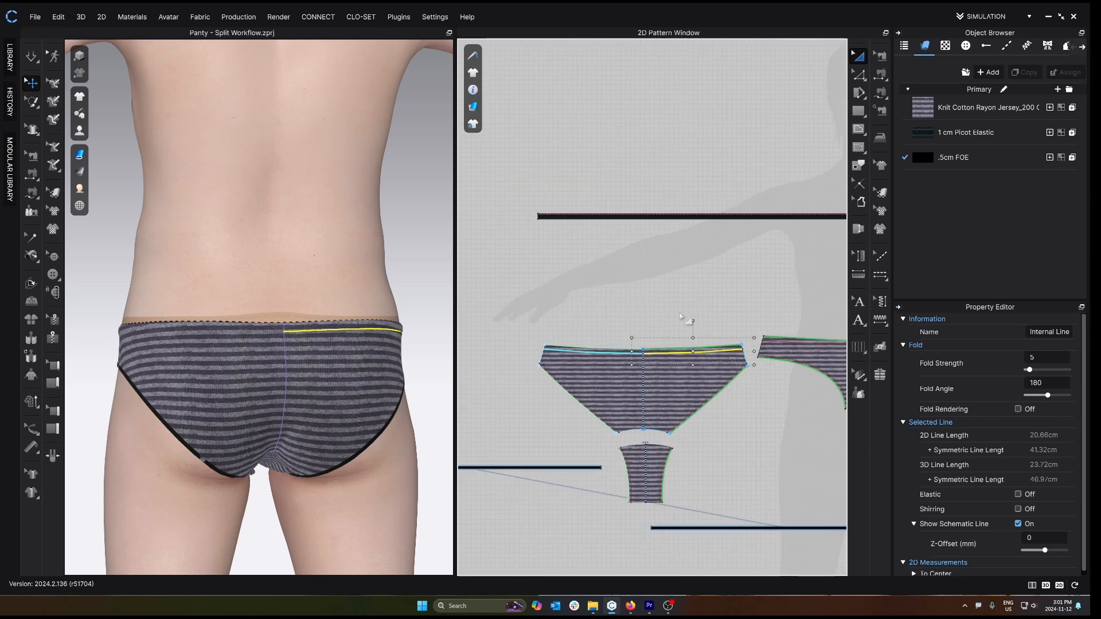
scroll(665, 369, "down", 1)
middle_click_drag(665, 370, 645, 282)
scroll(648, 295, "up", 3)
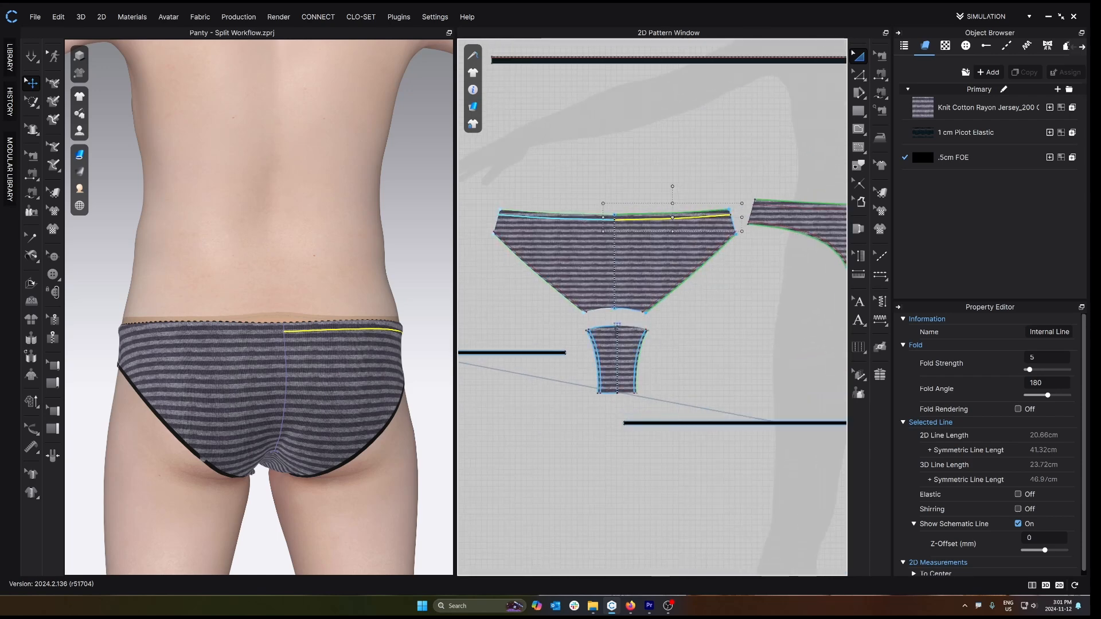
left_click(660, 141)
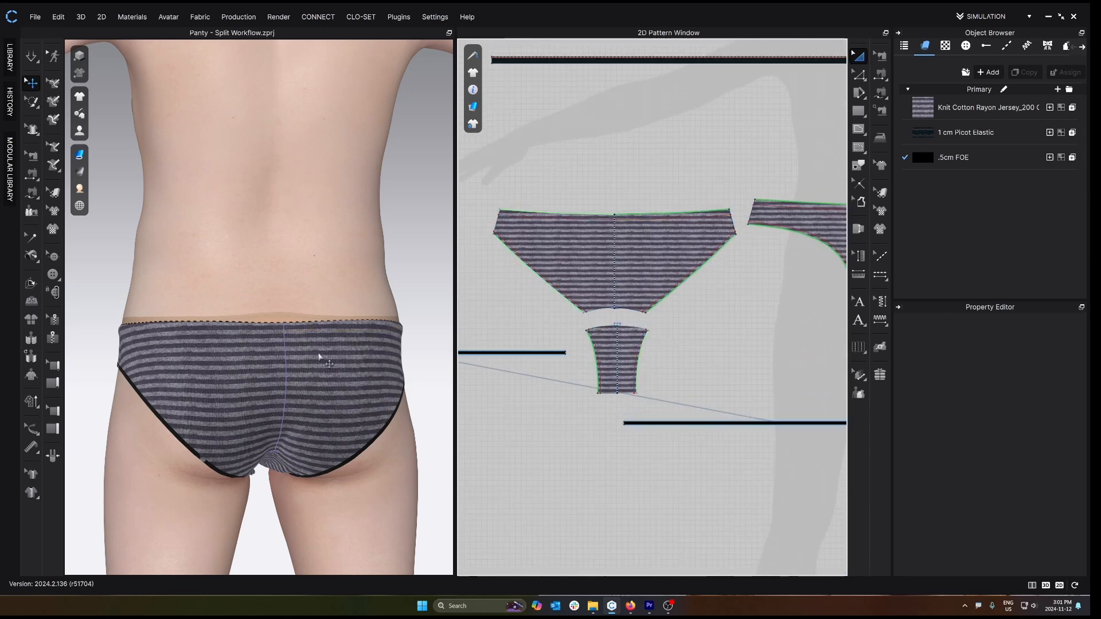
- Simulate the panty and inspect the waist and leg elastics from the side and the front
right_click_drag(275, 366, 388, 363)
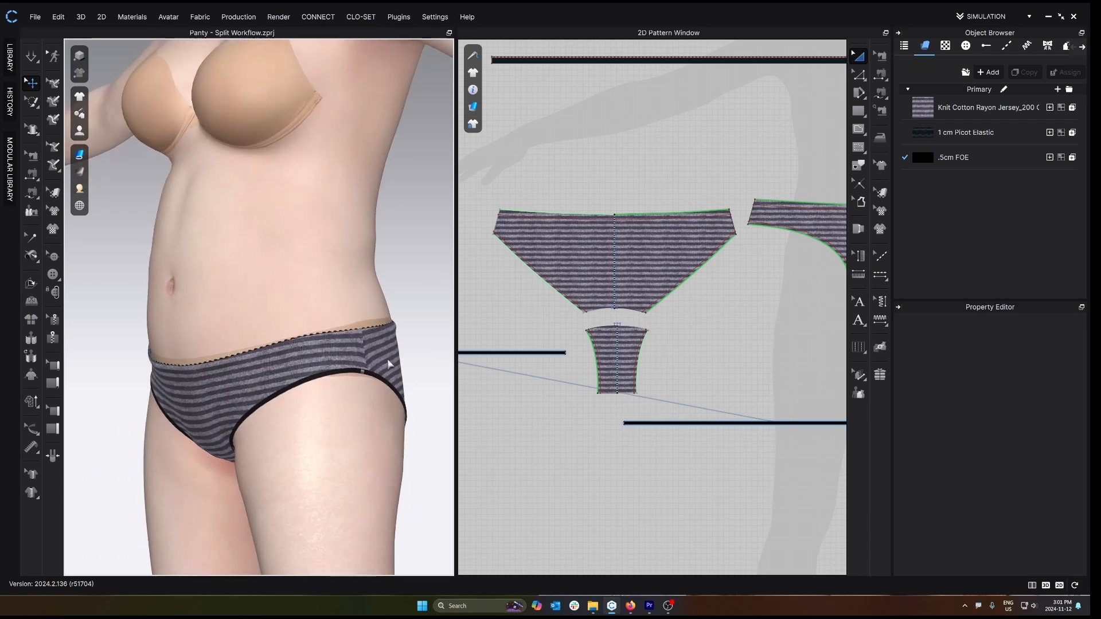
left_click(380, 383)
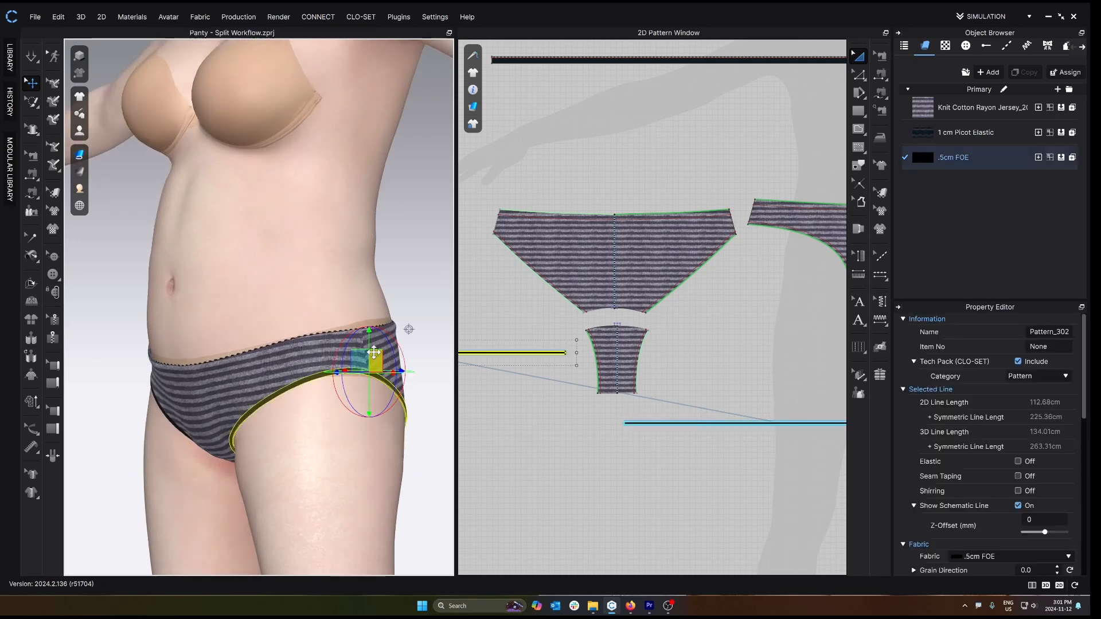
key("Escape")
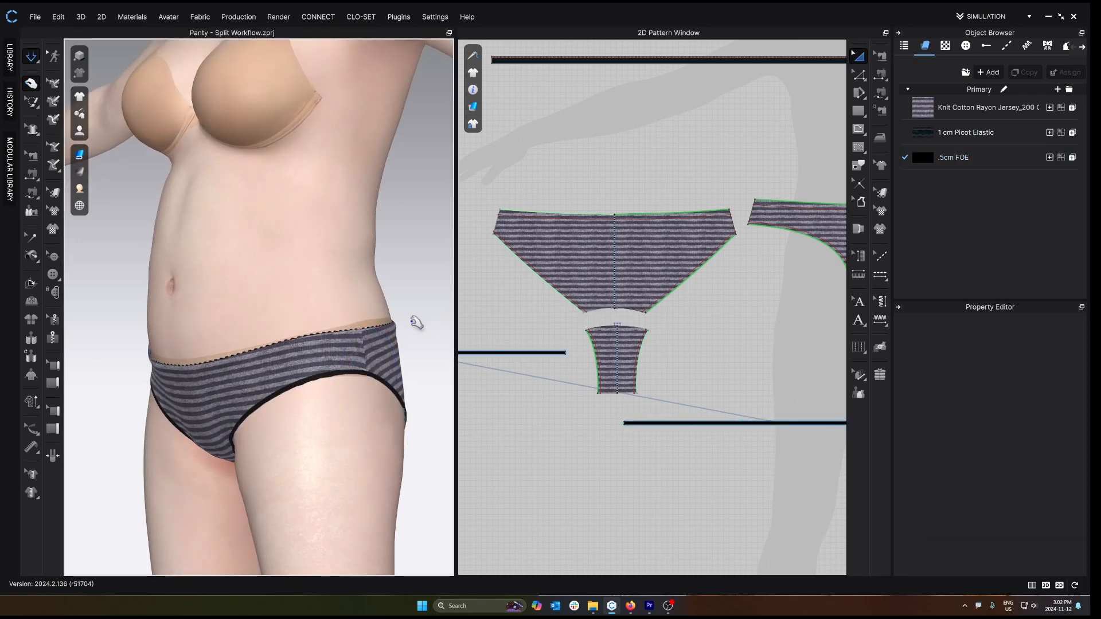
right_click_drag(414, 311, 450, 315)
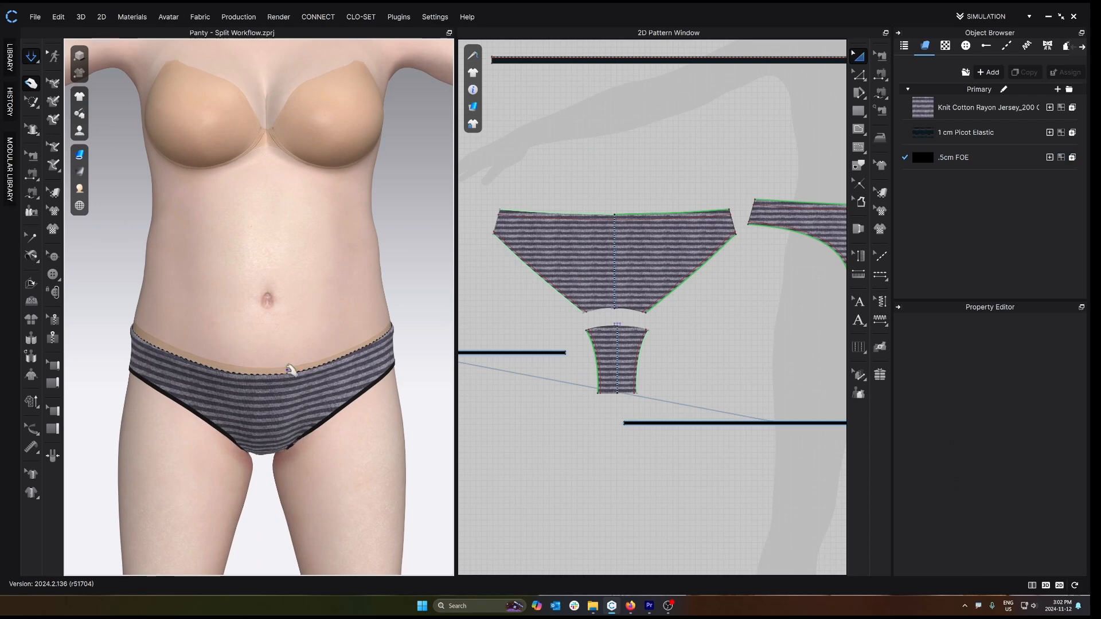
key("w")
scroll(634, 221, "up", 1)
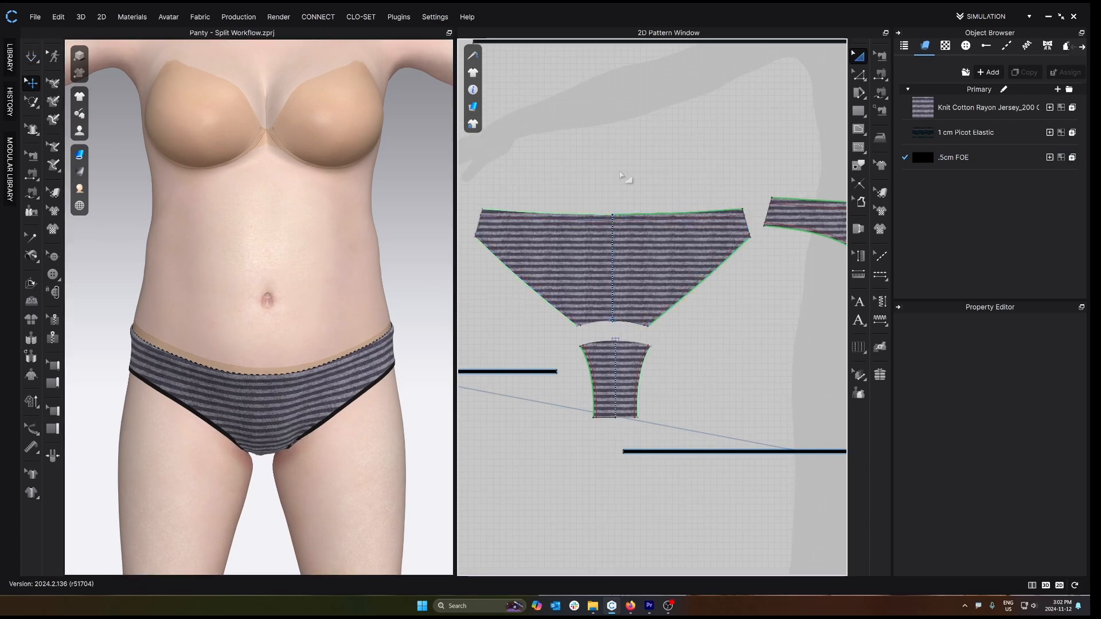
- Turn off the Elastic property on the waist and leg edges of the back and front panels
key("z")
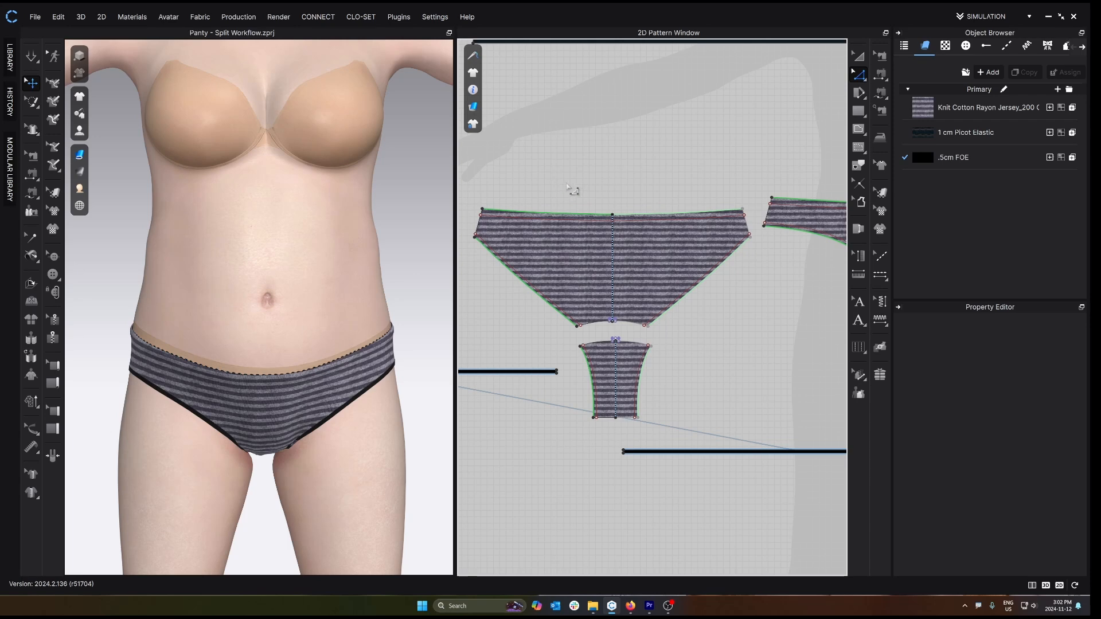
left_click(579, 216)
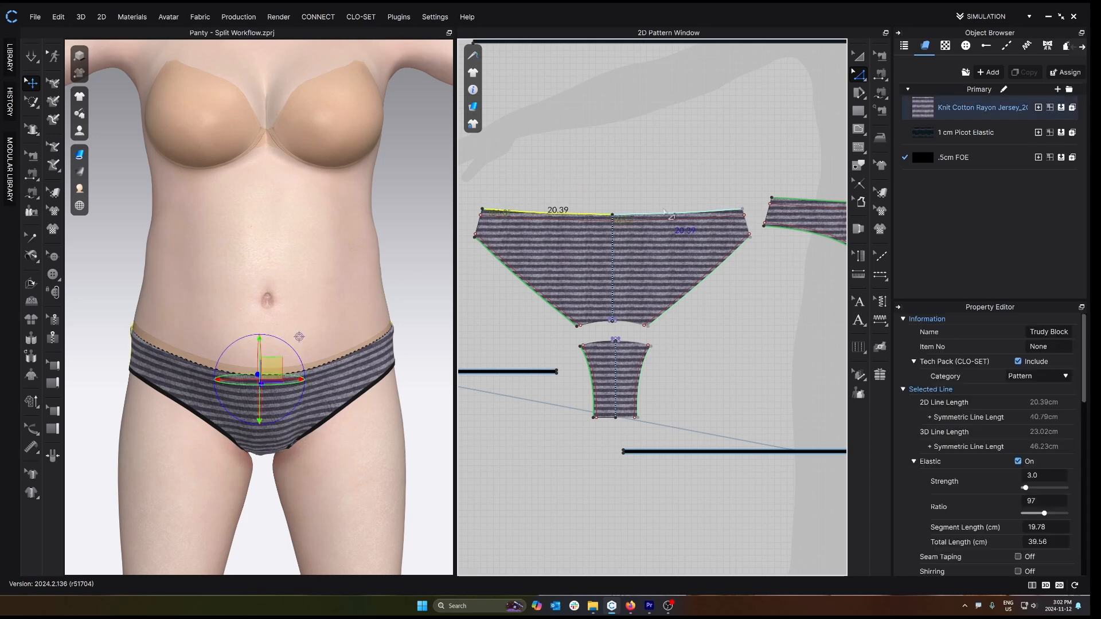
left_click(692, 288, "shift")
left_click(808, 200, "shift")
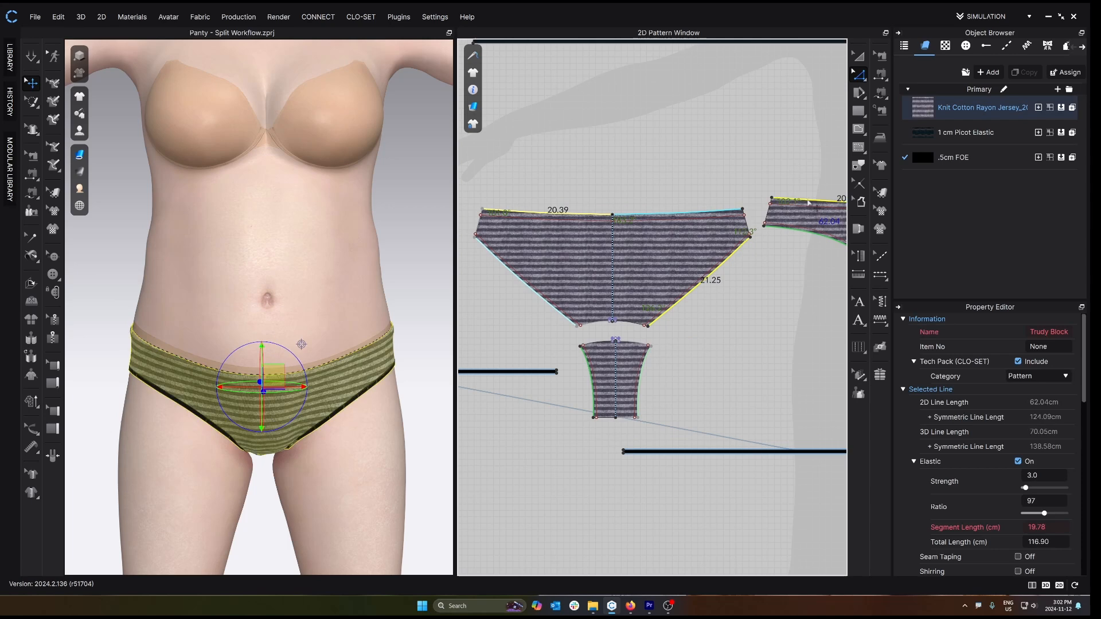
left_click(799, 231, "shift")
left_click(786, 293)
scroll(788, 229, "up", 2)
left_click(792, 232)
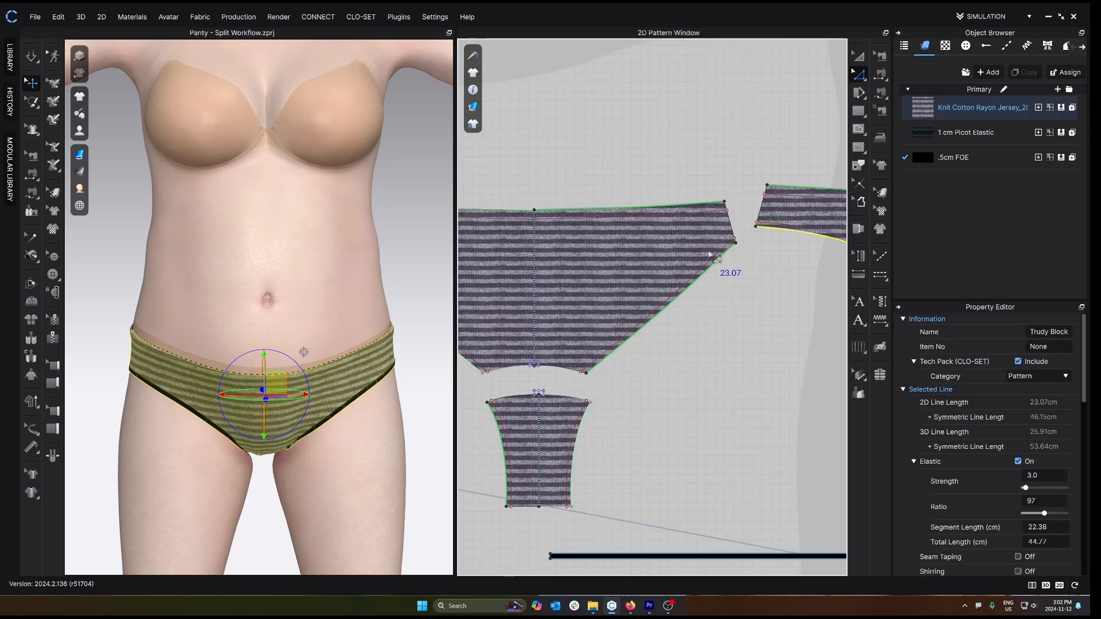
left_click(818, 385)
scroll(745, 370, "down", 5)
middle_click_drag(745, 369, 650, 389)
- Simulate the panty and tug the front panel and the picot waist elastic into place in 3D
right_click_drag(364, 423, 332, 386)
left_click(328, 383)
left_click_drag(328, 383, 321, 298)
right_click_drag(322, 298, 367, 371)
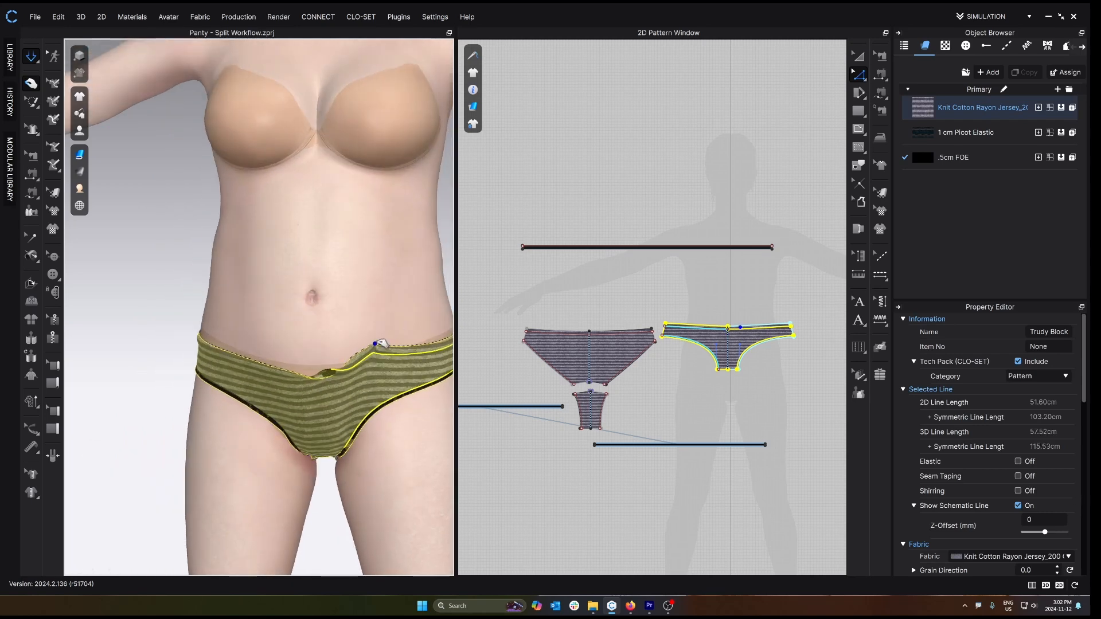
left_click(223, 341)
left_click_drag(223, 342, 348, 375)
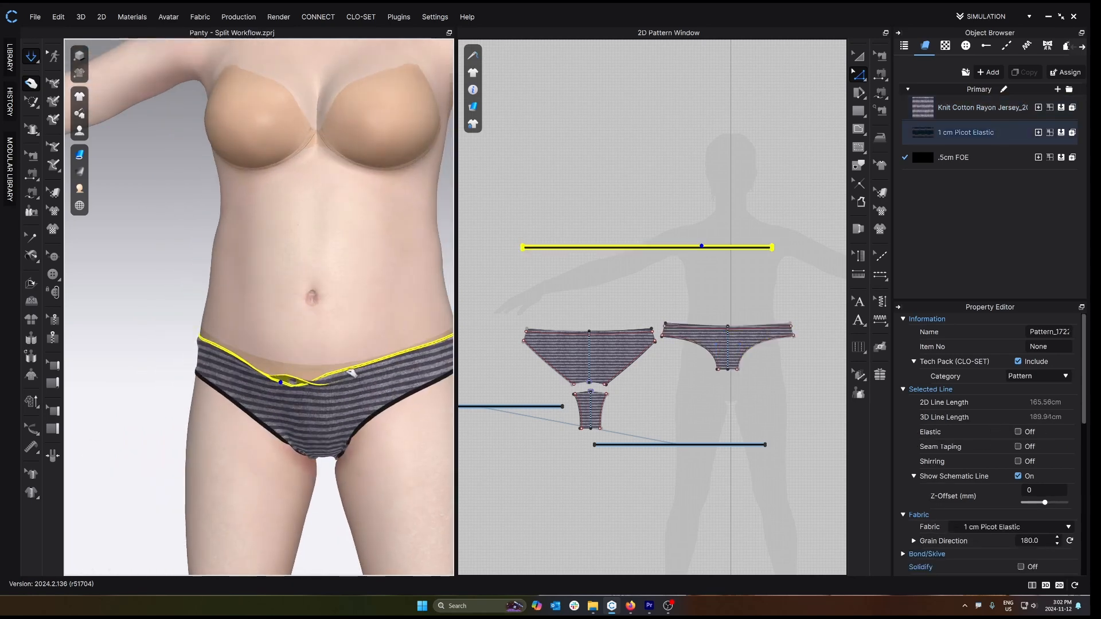
left_click(347, 376)
key("space")
- Deactivate the straight picot elastic waist strip in the 2D layout and activate it again
key("a")
scroll(547, 249, "up", 4)
right_click(548, 244)
left_click(672, 317)
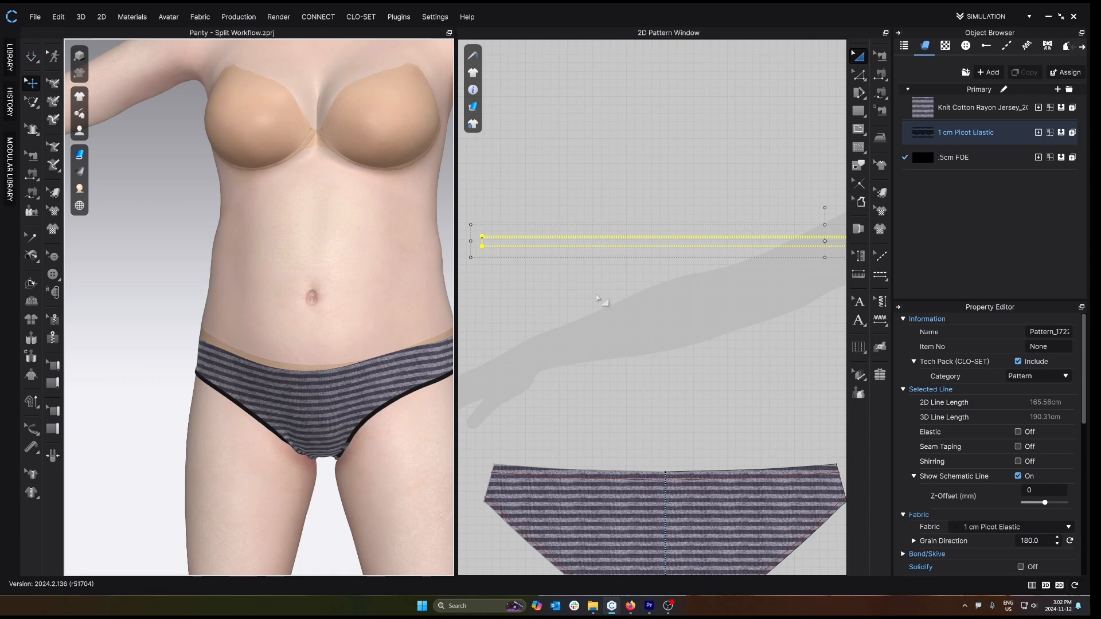
scroll(596, 299, "down", 3)
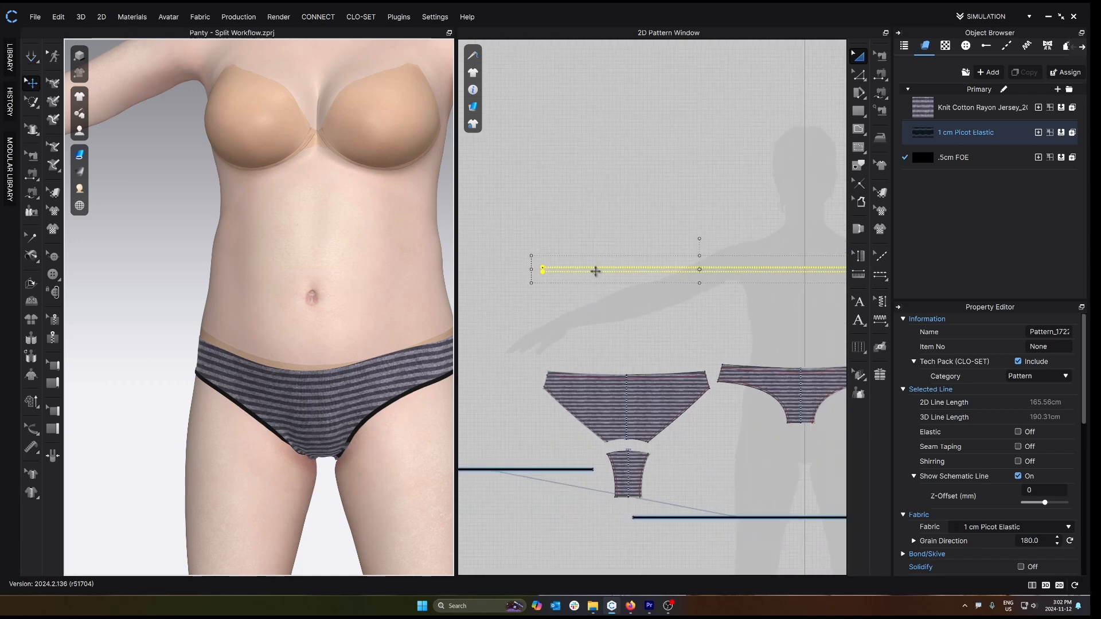
right_click(595, 271)
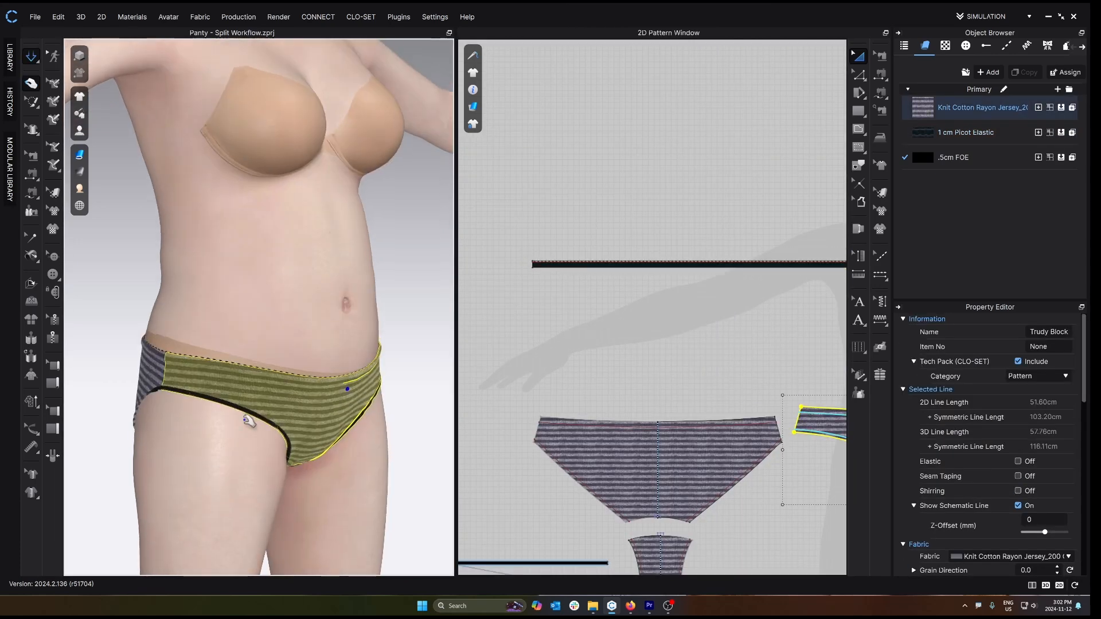
- Pull the panty up at the side and front waistline during simulation, and stop the simulation
right_click_drag(245, 420, 201, 385)
left_click_drag(140, 365, 150, 334)
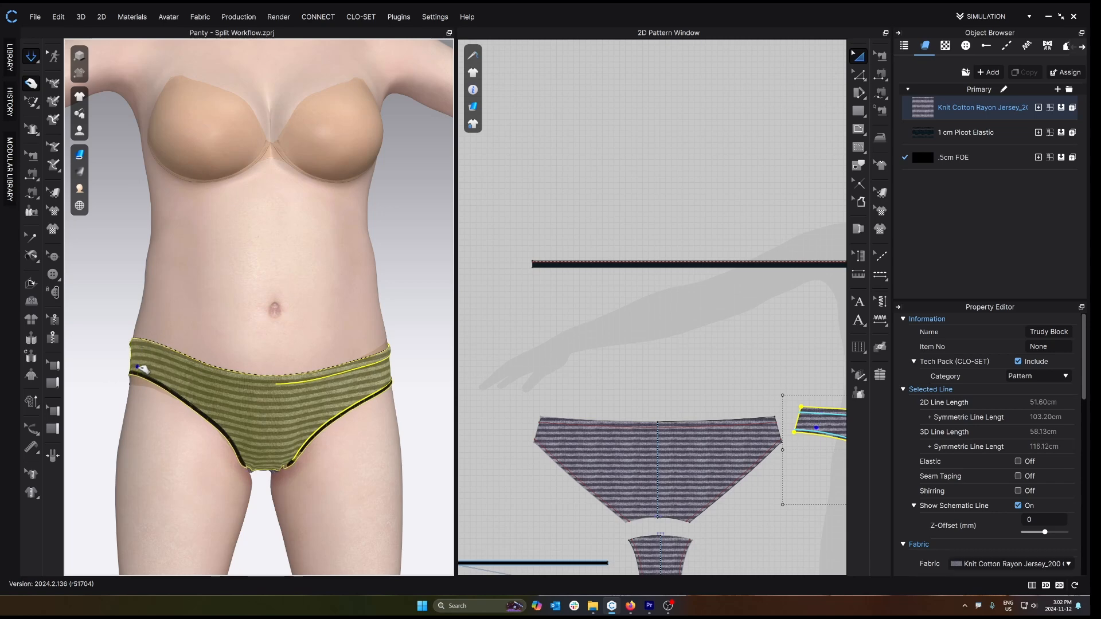
left_click_drag(336, 367, 342, 356)
right_click_drag(342, 356, 309, 343)
key("space")
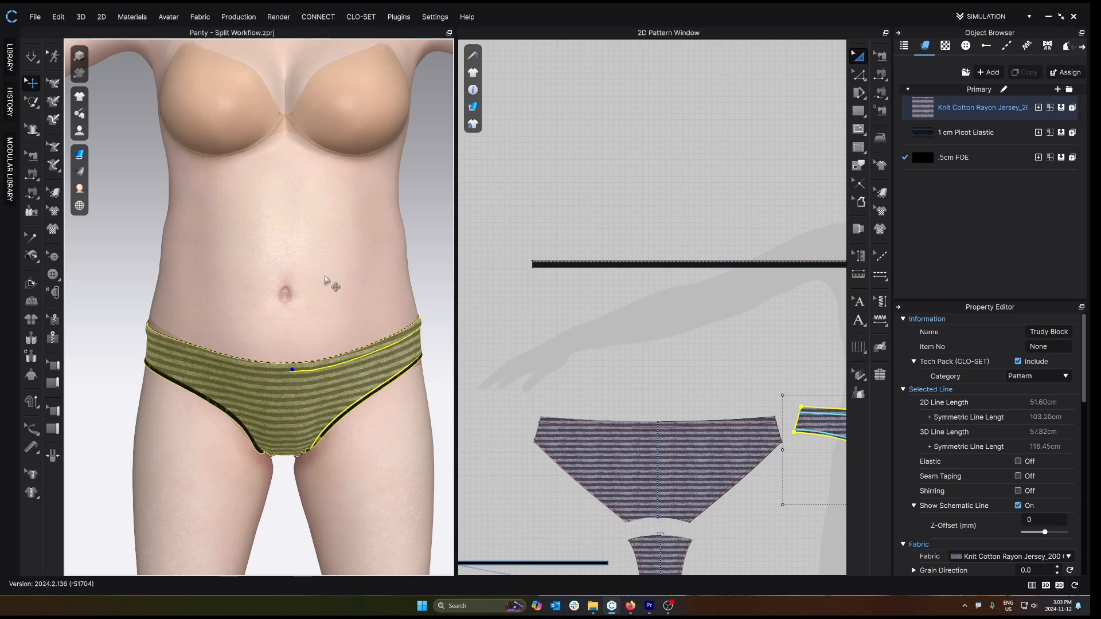
- Add Knitted Elastic.zfab from the library's Fabric > Elastic folder to the project's fabrics
left_click(10, 58)
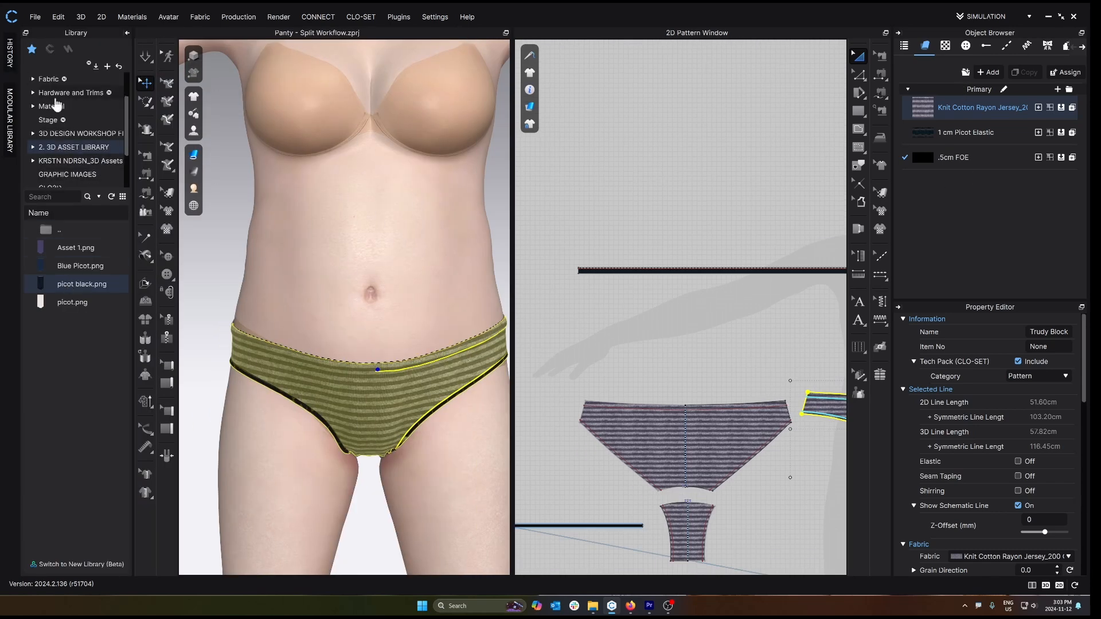
left_click(49, 80)
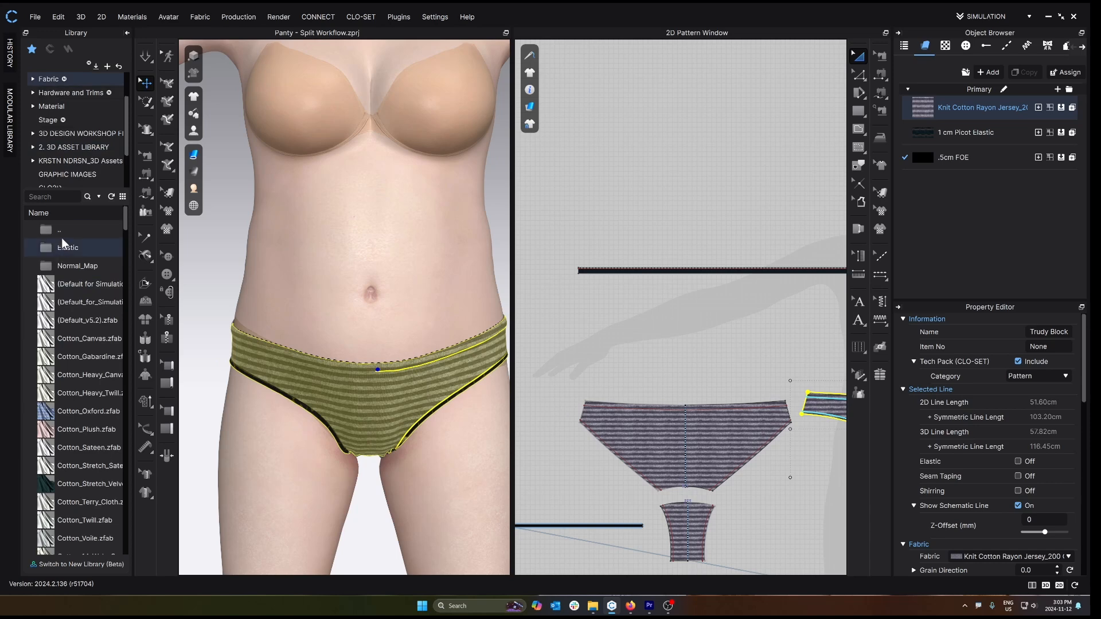
double_click(61, 245)
double_click(80, 247)
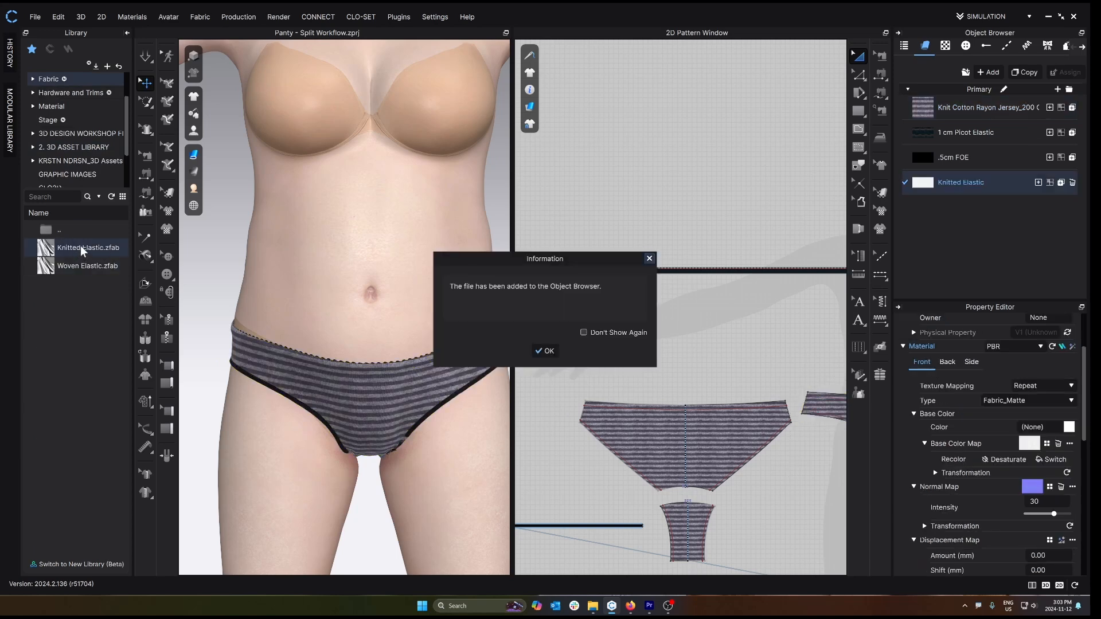
- Collapse the library and review the physical properties of the Knitted Elastic fabric
left_click(649, 259)
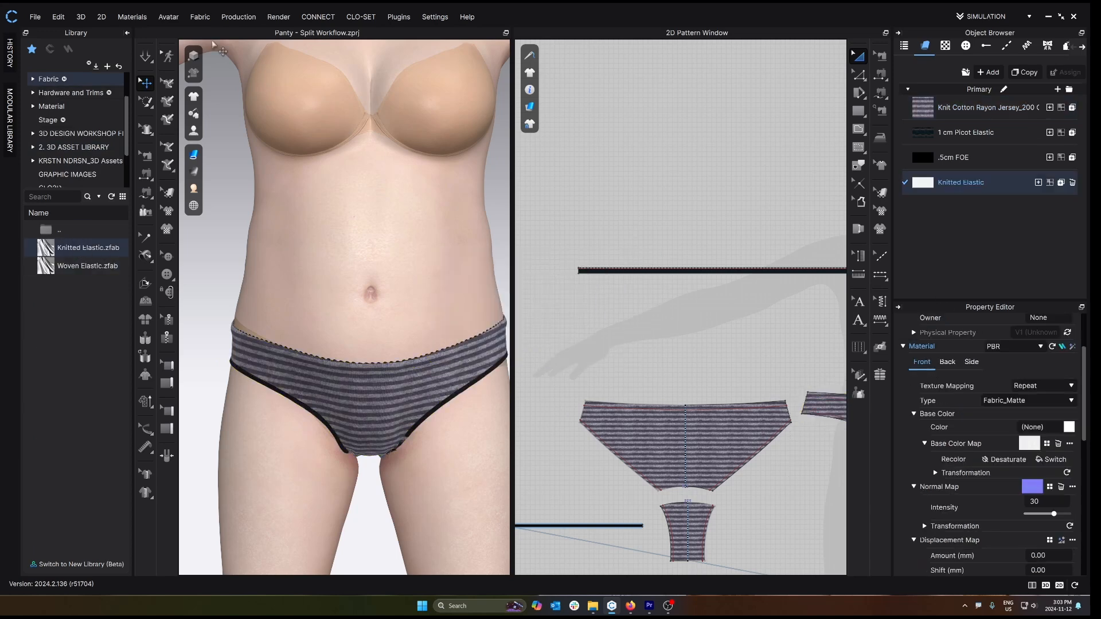
left_click(130, 34)
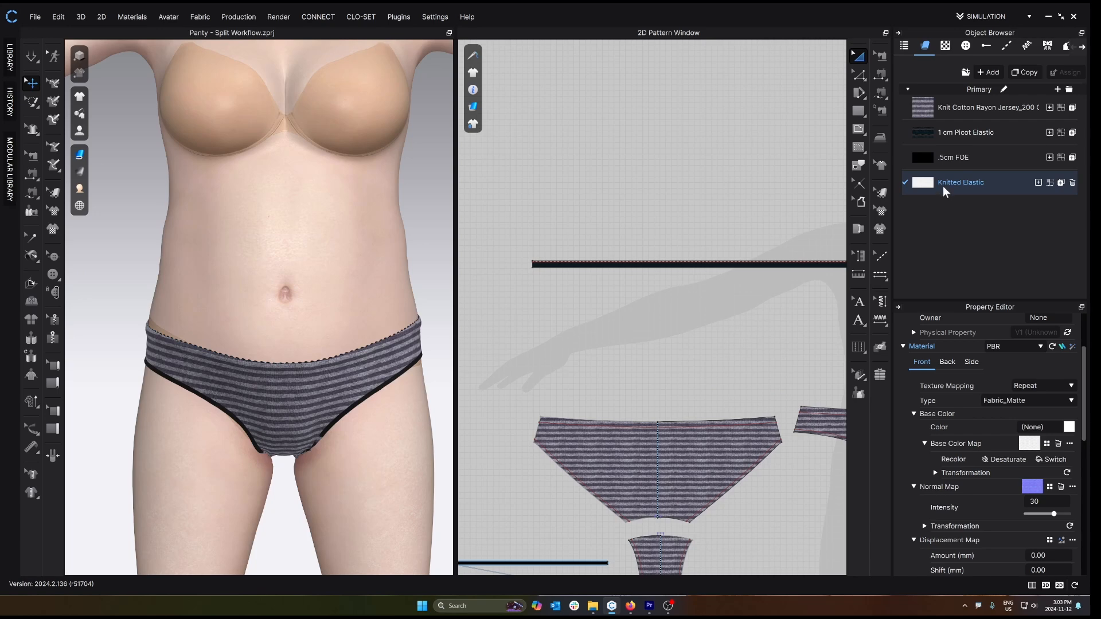
scroll(1039, 499, "down", 10)
scroll(1037, 505, "down", 3)
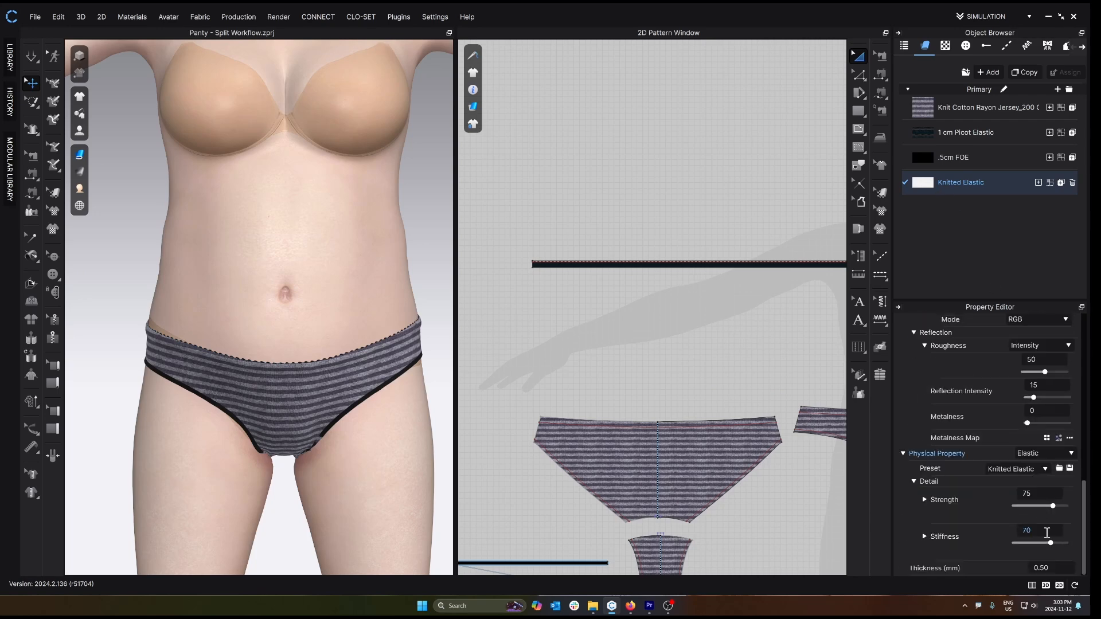
- Move the lower leg elastic strip beneath its mirrored partner and assign Knitted Elastic to both leg strips and the waist strip
scroll(627, 403, "down", 5)
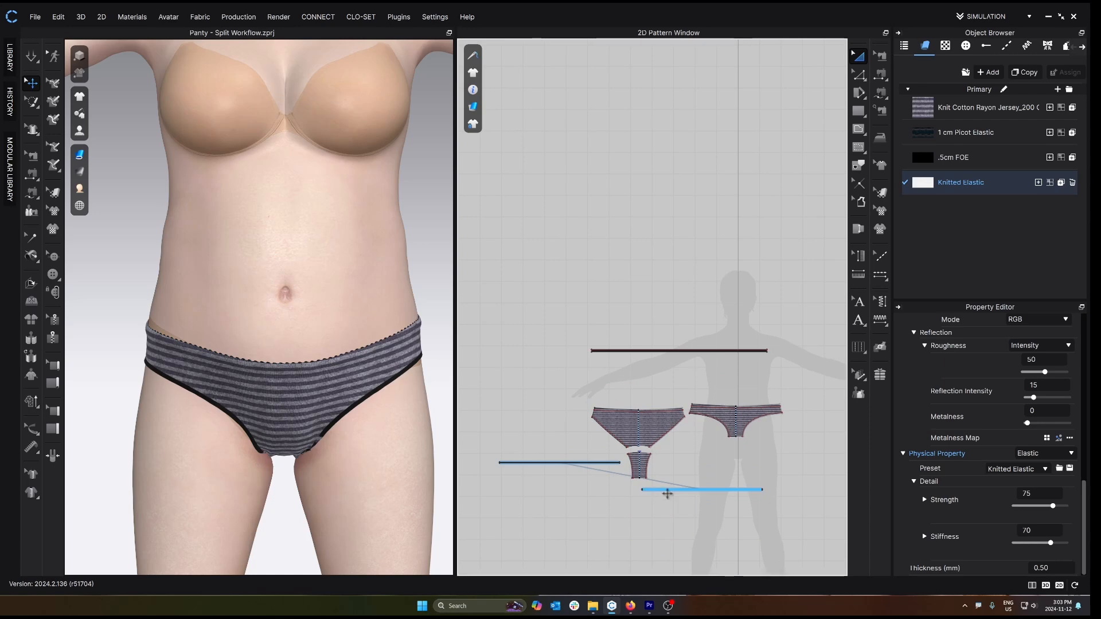
left_click_drag(667, 493, 522, 485)
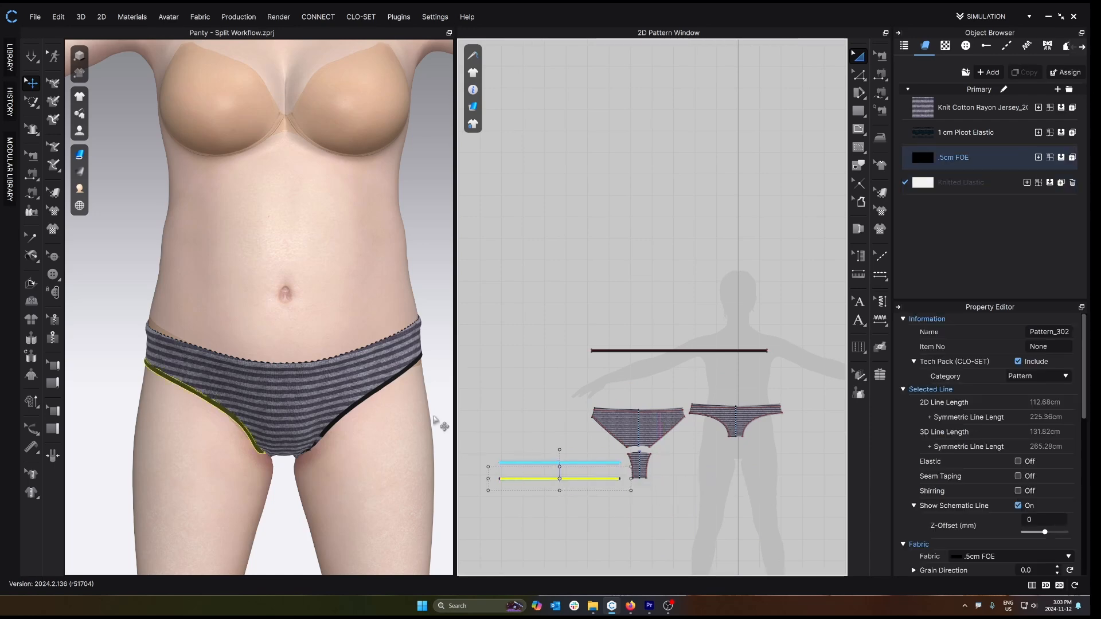
left_click(634, 350)
scroll(633, 350, "up", 2)
left_click(1051, 182)
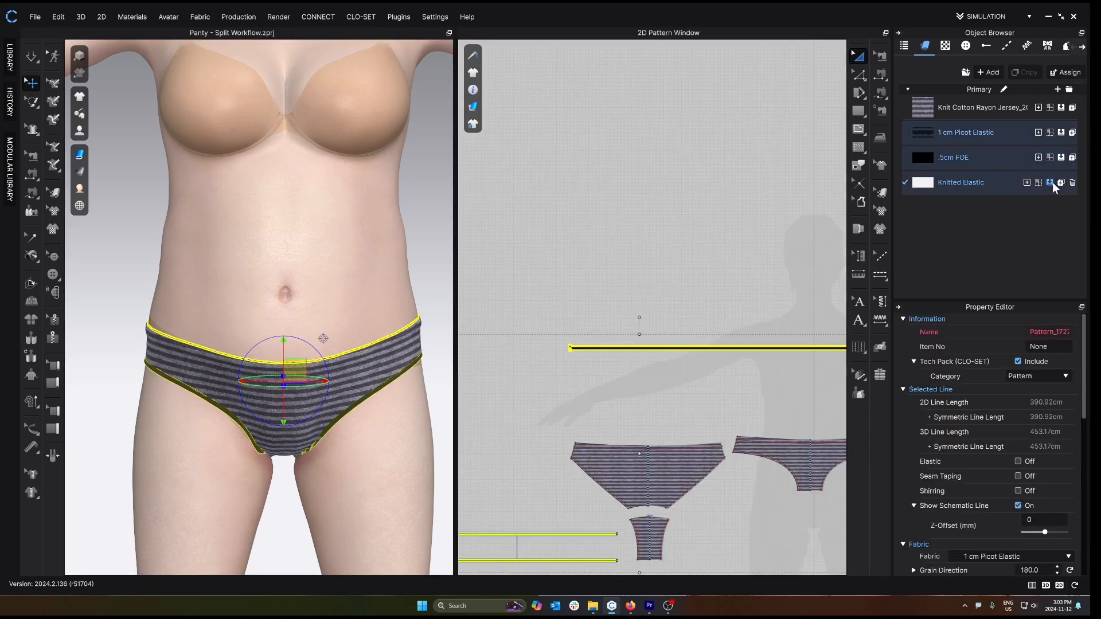
- Simulate the panty and pull its front waistline up at the centre and sides in 3D
left_click(445, 310)
key("space")
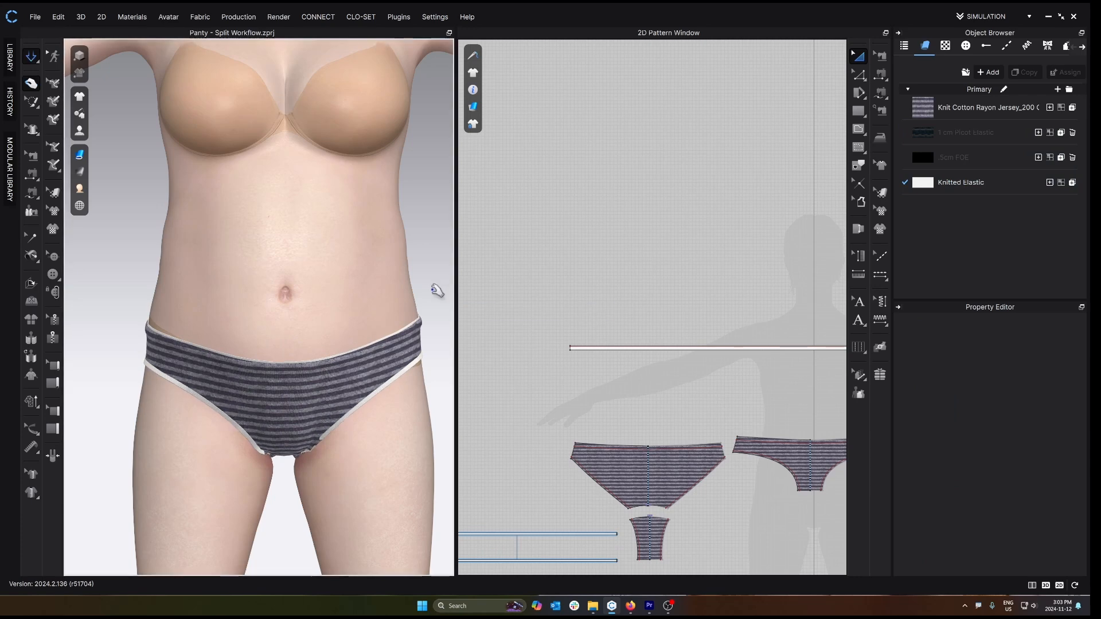
right_click(424, 310)
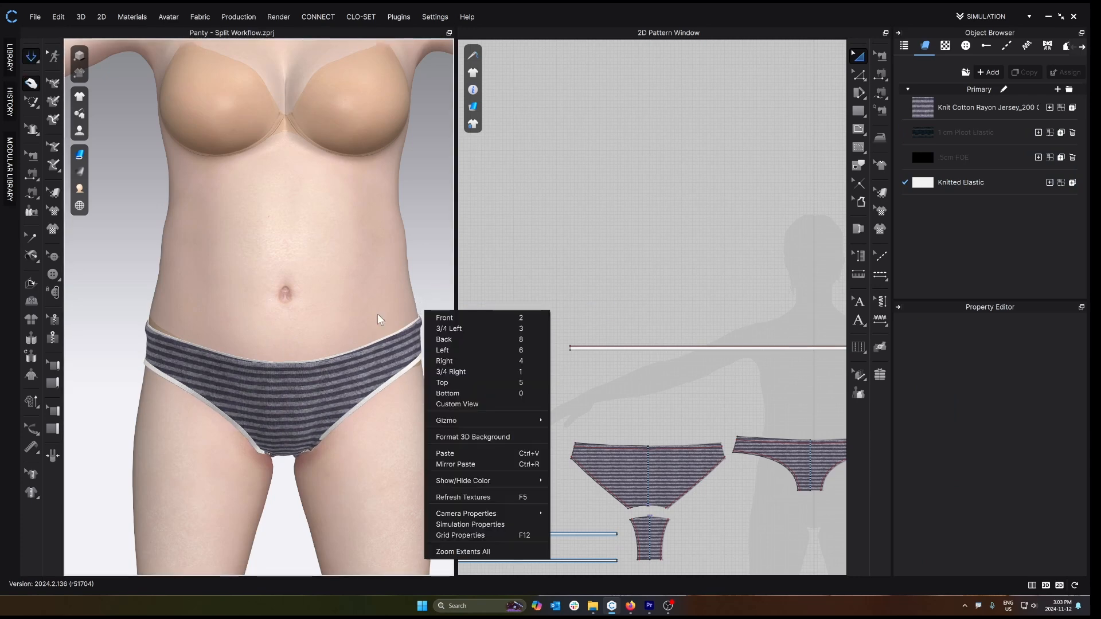
left_click(419, 278)
left_click_drag(319, 364, 361, 299)
right_click_drag(338, 383, 396, 389)
left_click_drag(322, 361, 389, 305)
right_click_drag(383, 338, 259, 346)
left_click_drag(256, 339, 172, 303)
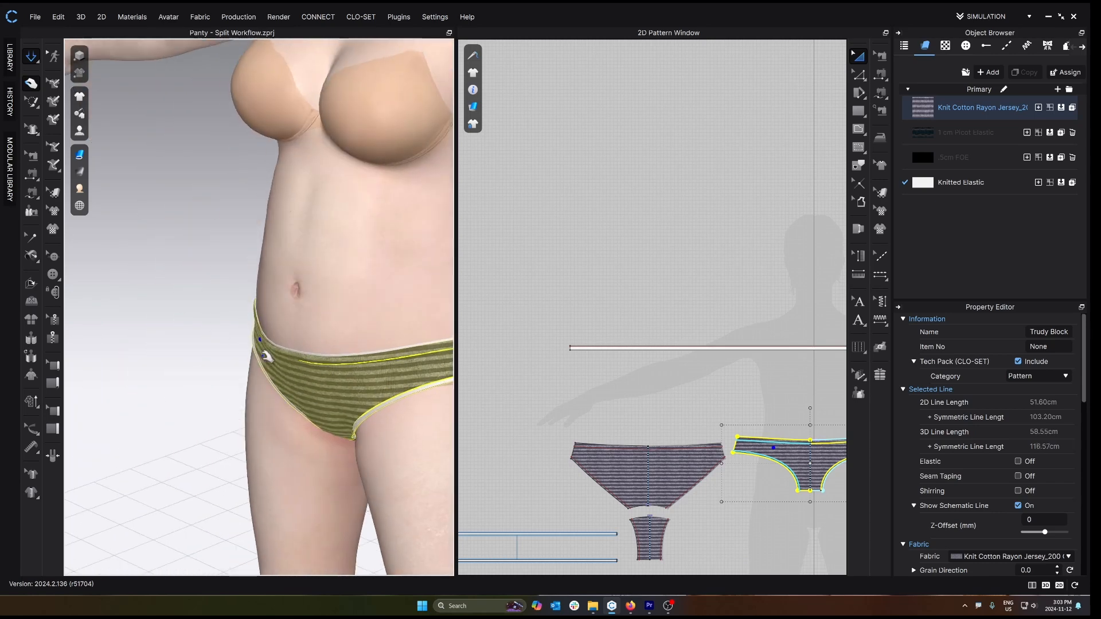
right_click_drag(265, 354, 344, 351)
left_click_drag(320, 325, 355, 278)
right_click_drag(319, 309, 226, 295)
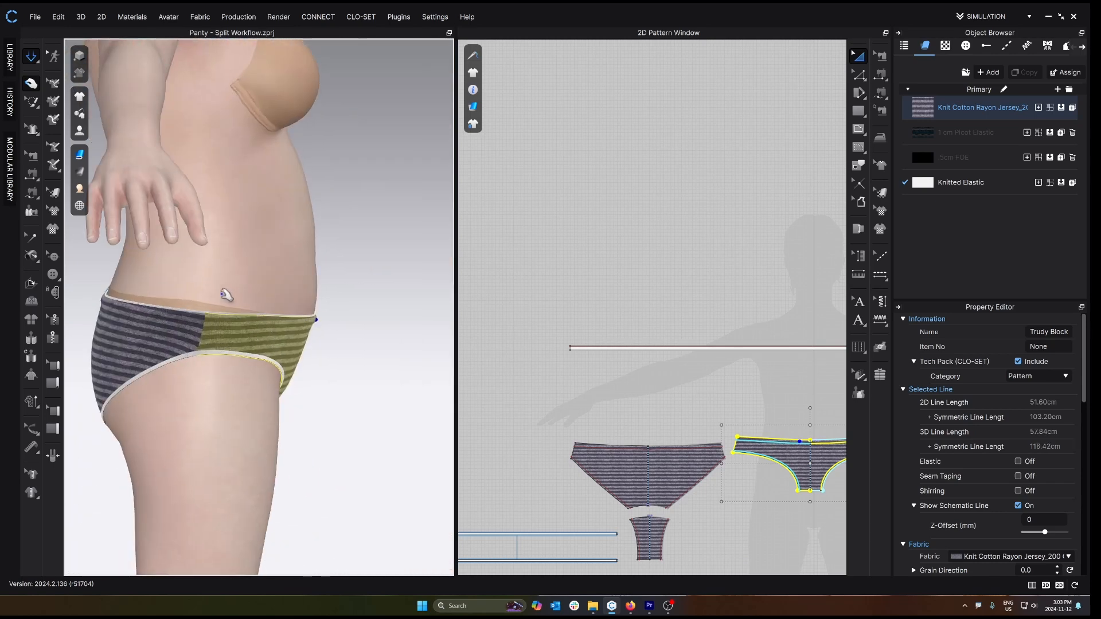
- Pull the back panel's waistline up at the sides and centre back during simulation, and stop the simulation
right_click_drag(290, 309, 424, 332)
left_click_drag(391, 328, 403, 263)
right_click_drag(386, 337, 211, 364)
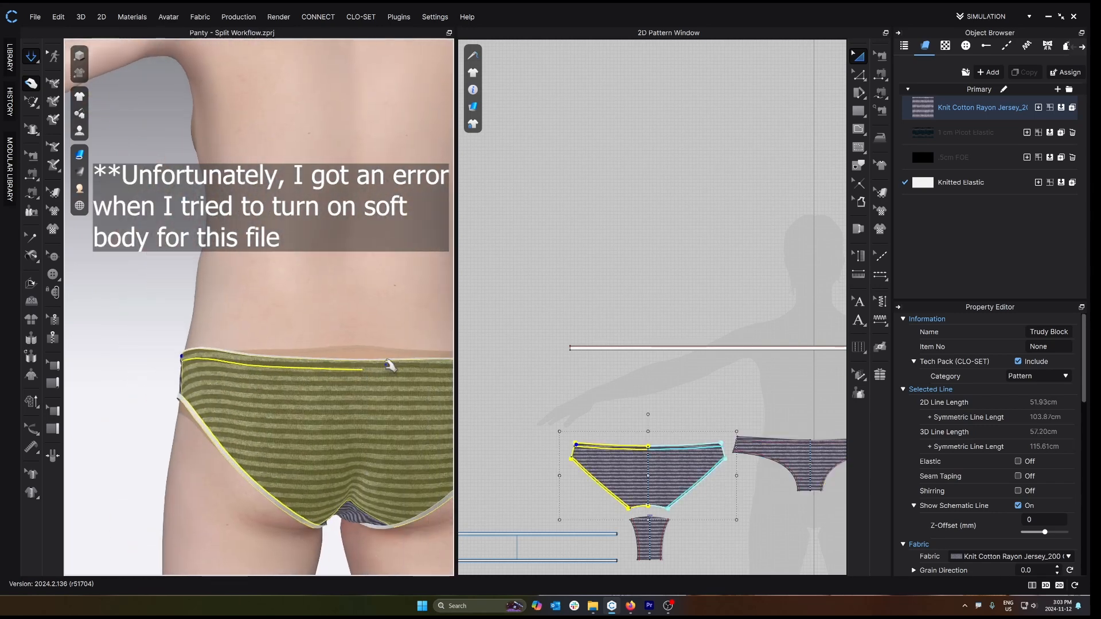
left_click_drag(388, 364, 396, 191)
scroll(369, 349, "down", 3)
middle_click_drag(368, 349, 327, 346)
left_click(408, 340)
mouse_move(406, 363)
left_mouse_down()
mouse_move(423, 310)
mouse_move(405, 351)
left_mouse_up()
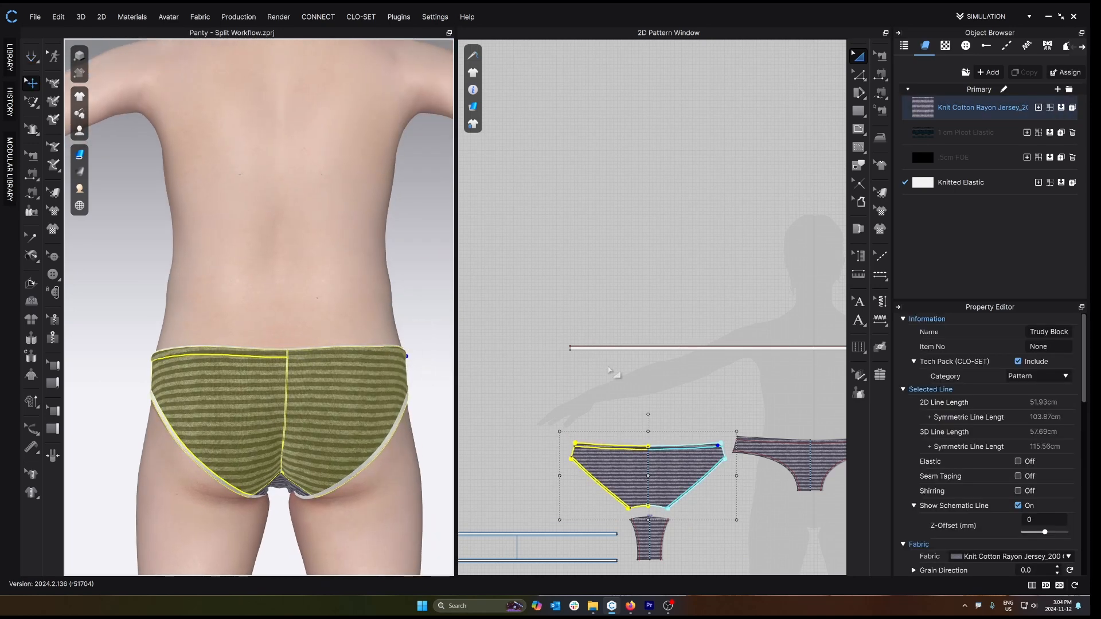
- Set the particle distance of the waist elastic and both leg elastic strips to 18 mm
scroll(608, 369, "down", 3)
right_click_drag(608, 369, 636, 339)
left_click_drag(545, 296, 786, 349)
scroll(516, 418, "up", 3)
left_click_drag(507, 407, 636, 446)
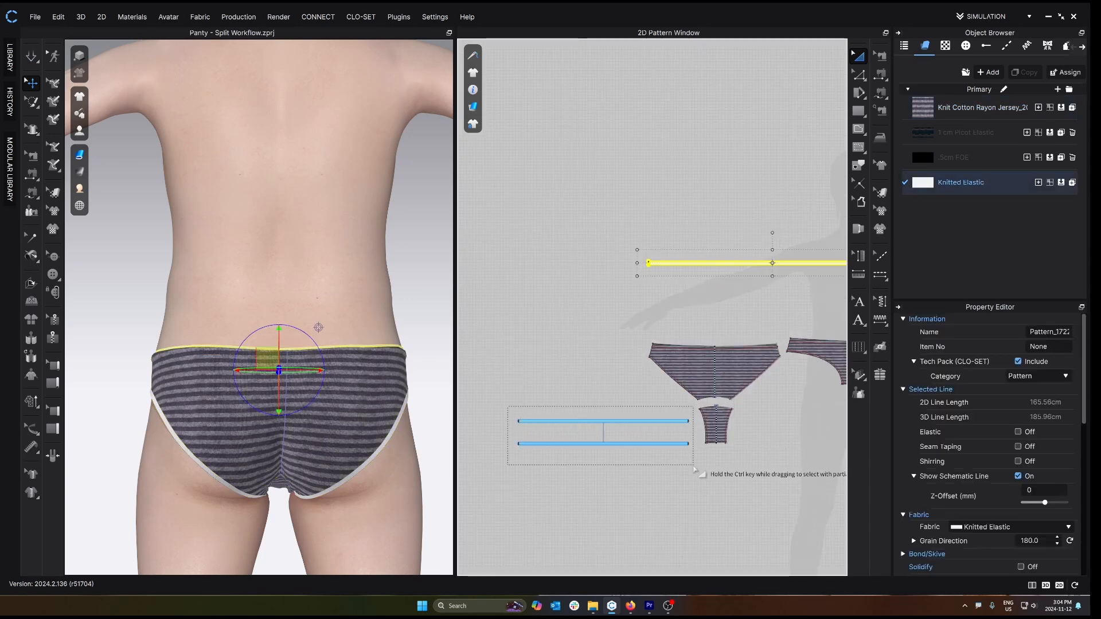
scroll(1043, 513, "down", 3)
scroll(1043, 513, "down", 2)
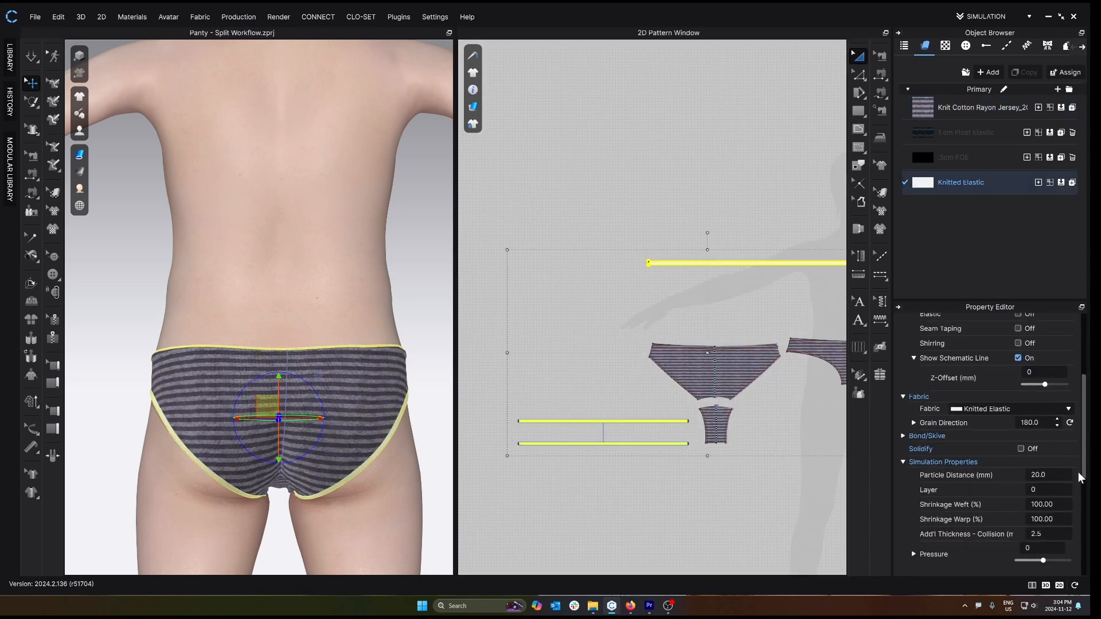
left_click(1064, 473)
type("18")
key("Return")
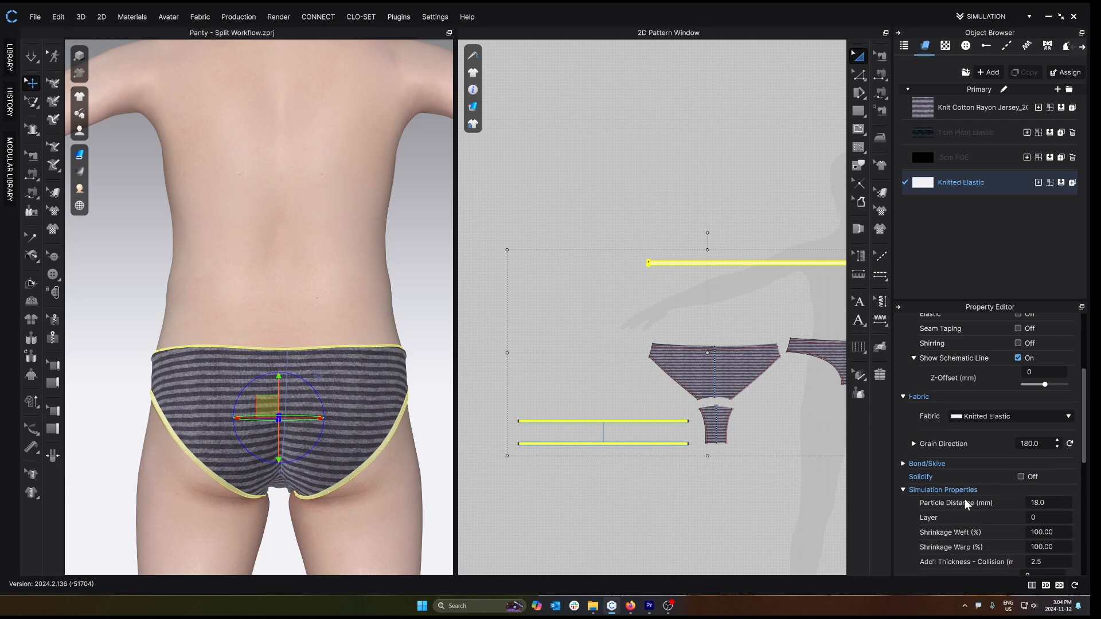
- Set the three elastic strips' mesh type to Quad (Optimized) and resimulate the panty
scroll(964, 502, "down", 5)
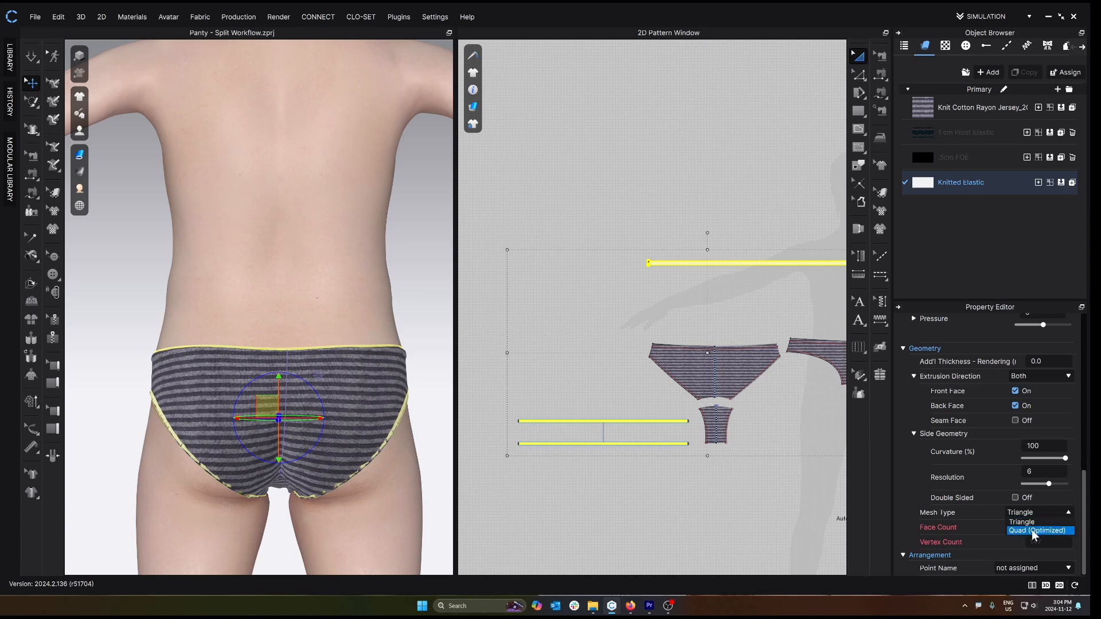
left_click(1034, 531)
left_click(431, 277)
key("space")
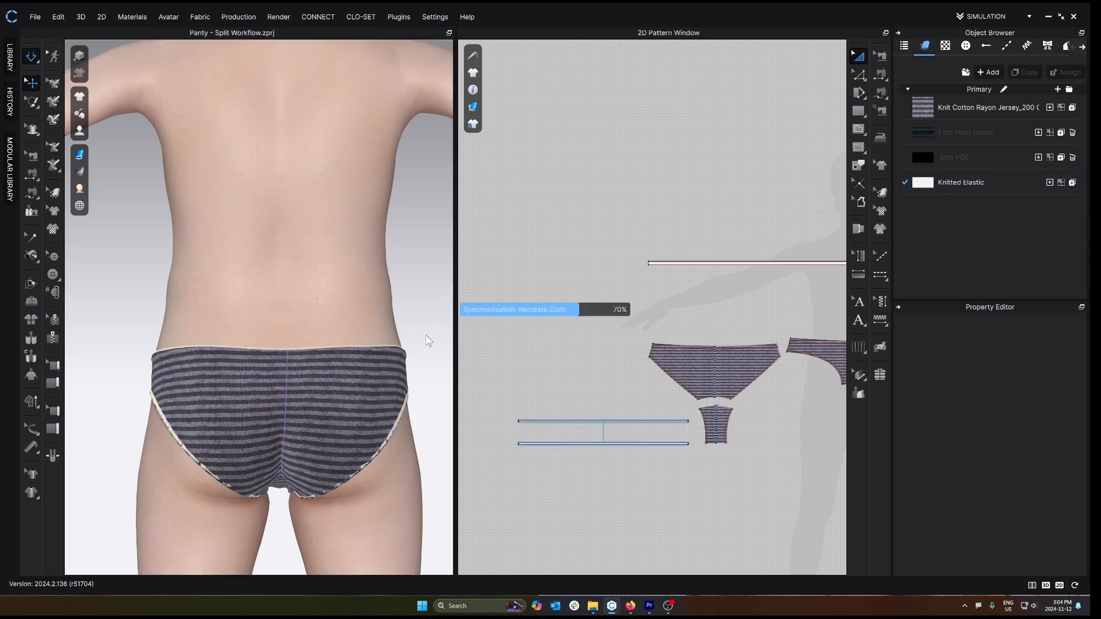
right_click_drag(365, 402, 482, 401)
key("space")
- Assign the 1 cm Picot Elastic fabric to the waist strip and .5cm FOE to both leg strips
scroll(622, 240, "down", 1)
middle_click_drag(622, 240, 556, 283)
left_click_drag(549, 275, 842, 333)
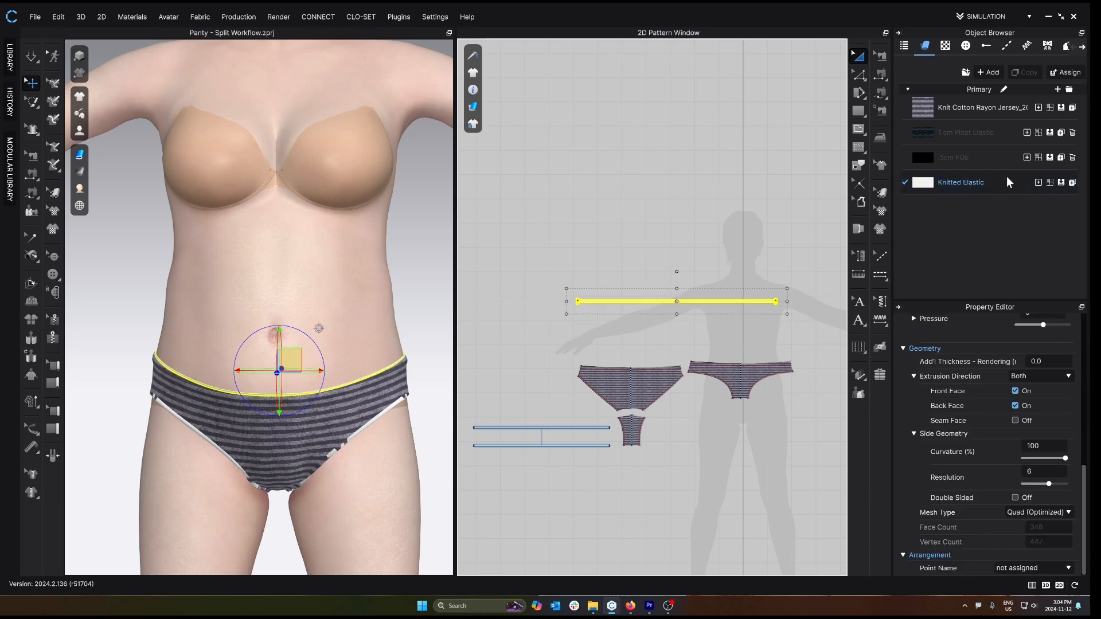
left_click(1051, 132)
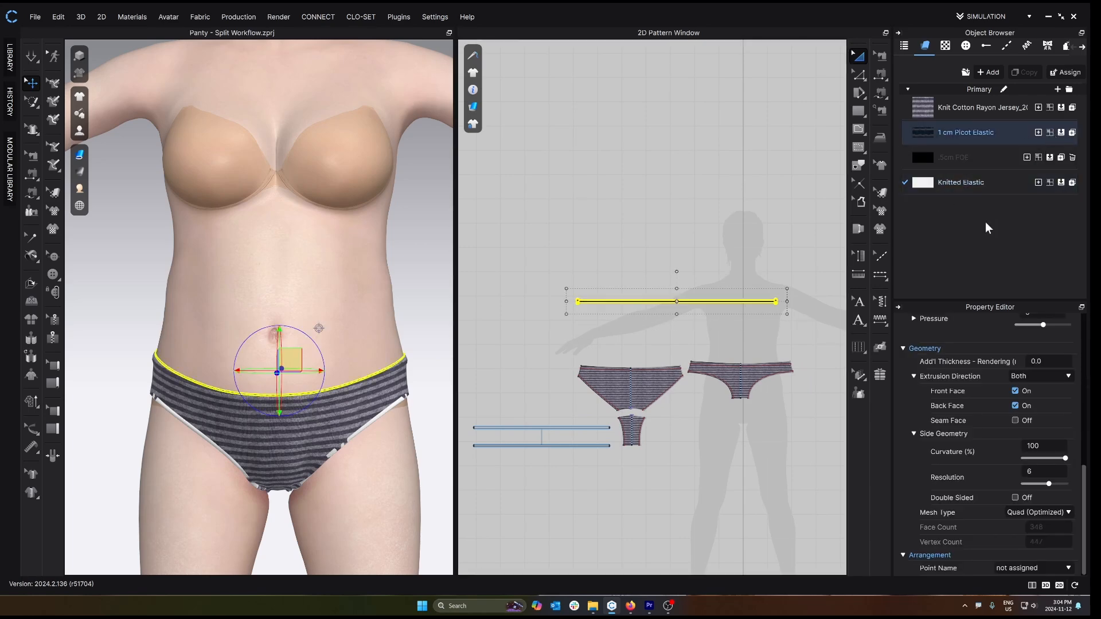
left_click_drag(466, 405, 612, 467)
left_click(1061, 157)
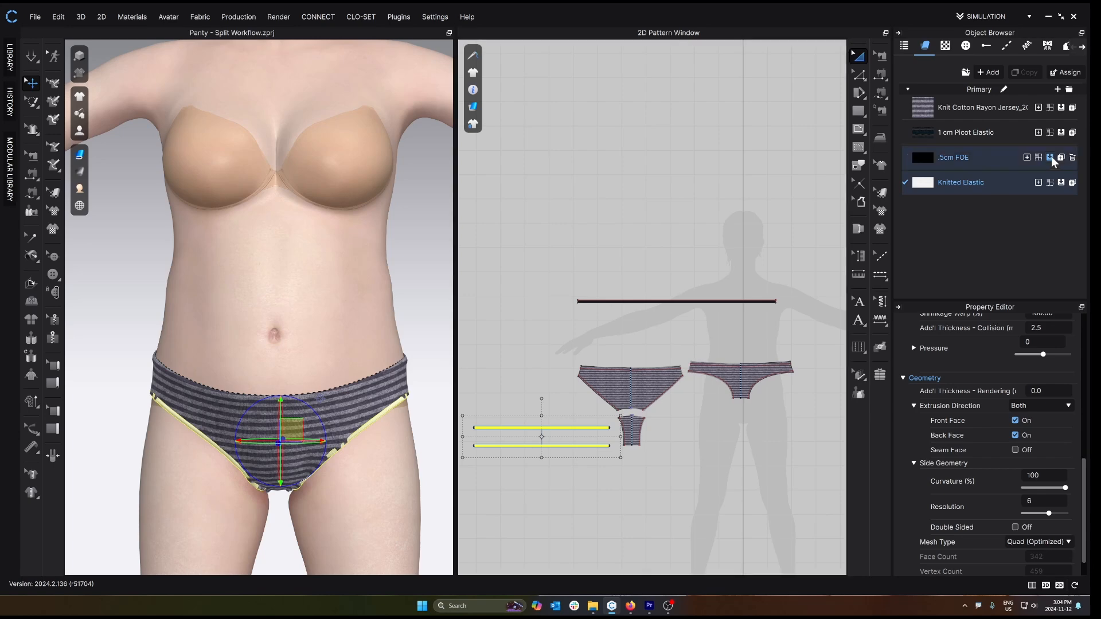
- Simulate the panty with its reassigned elastic fabrics and hide both leg elastic strips in the 3D view
left_click(438, 327)
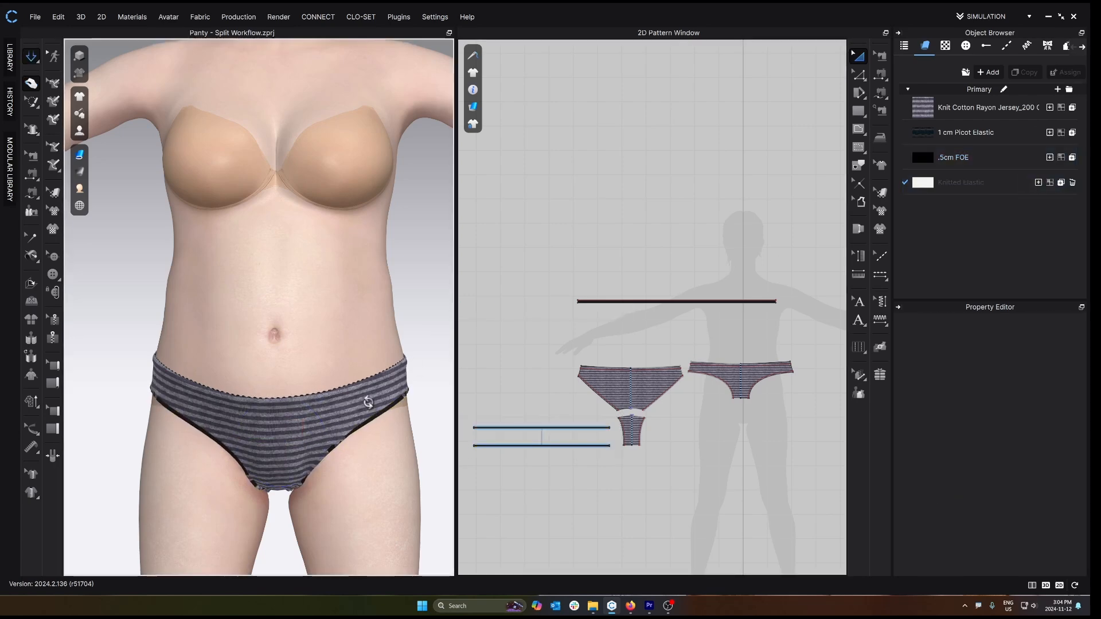
right_click_drag(316, 444, 329, 436)
left_click_drag(475, 424, 614, 468)
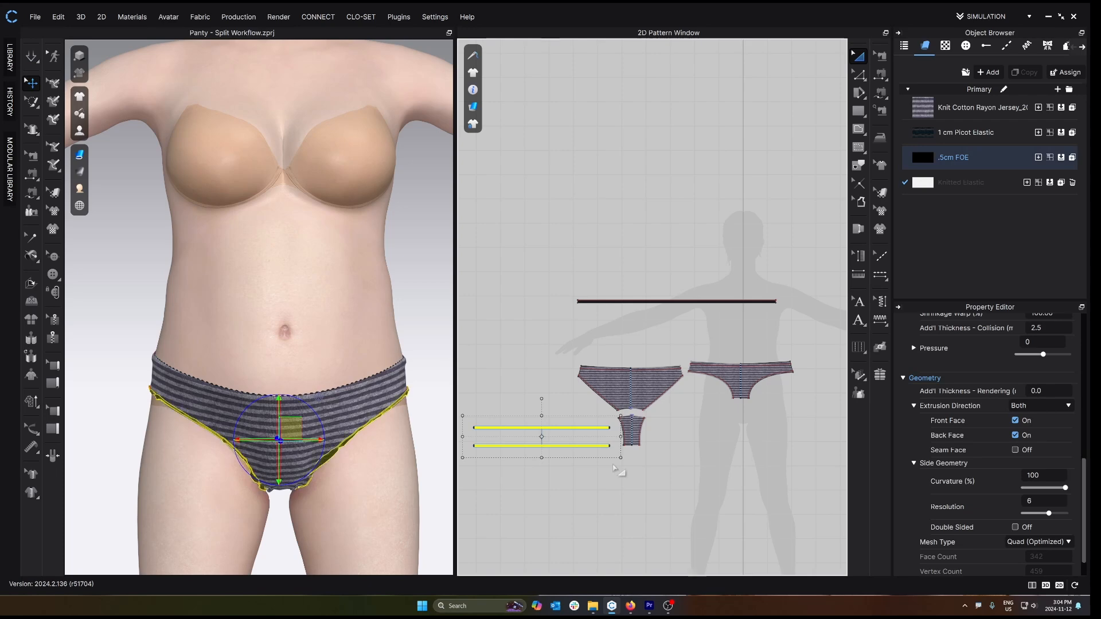
left_click(412, 326)
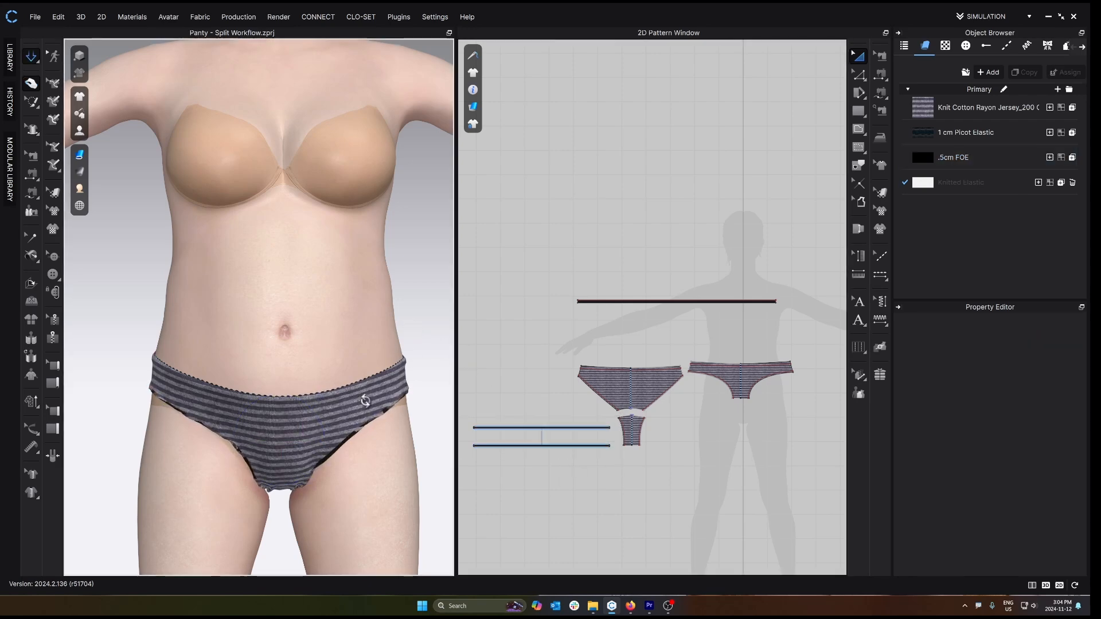
right_click_drag(363, 393, 361, 404)
left_click_drag(466, 411, 611, 465)
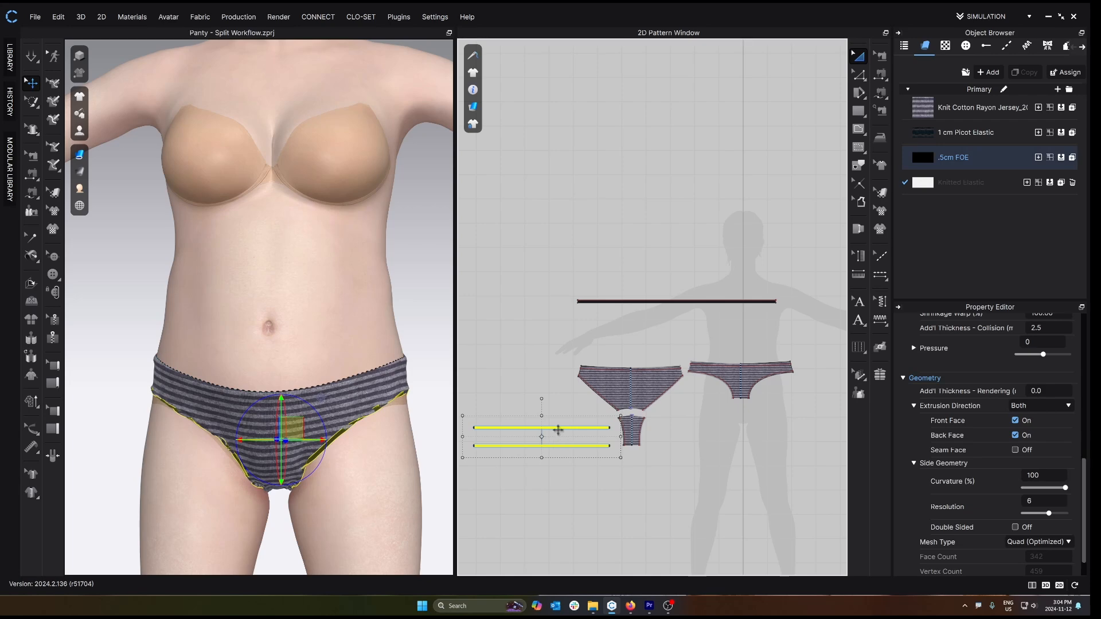
right_click(558, 430)
left_click(606, 355)
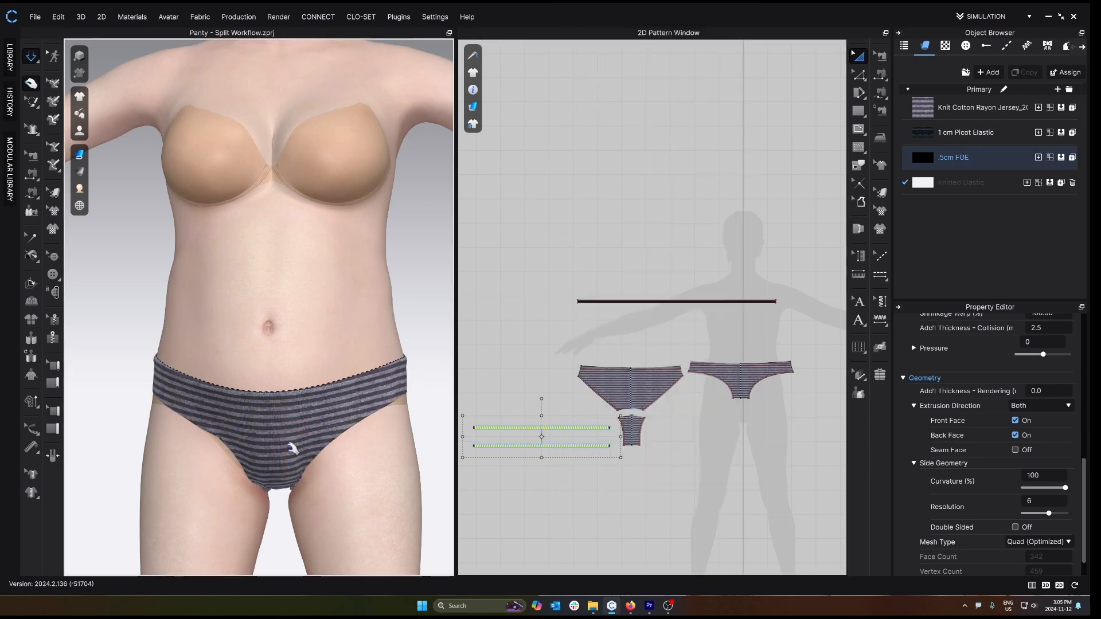
- Tug the front and back panels near the side seam while simulating with the leg elastics hidden
right_click_drag(293, 449, 351, 448)
left_click(310, 405)
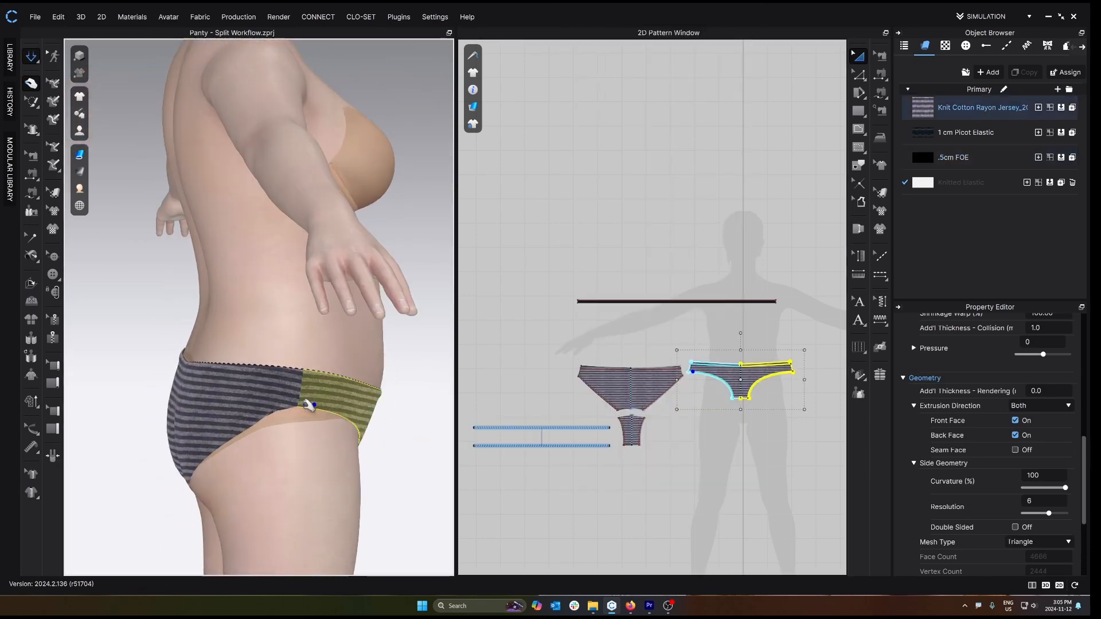
left_click(248, 418)
right_click_drag(228, 442, 377, 409)
right_click_drag(193, 433, 235, 447)
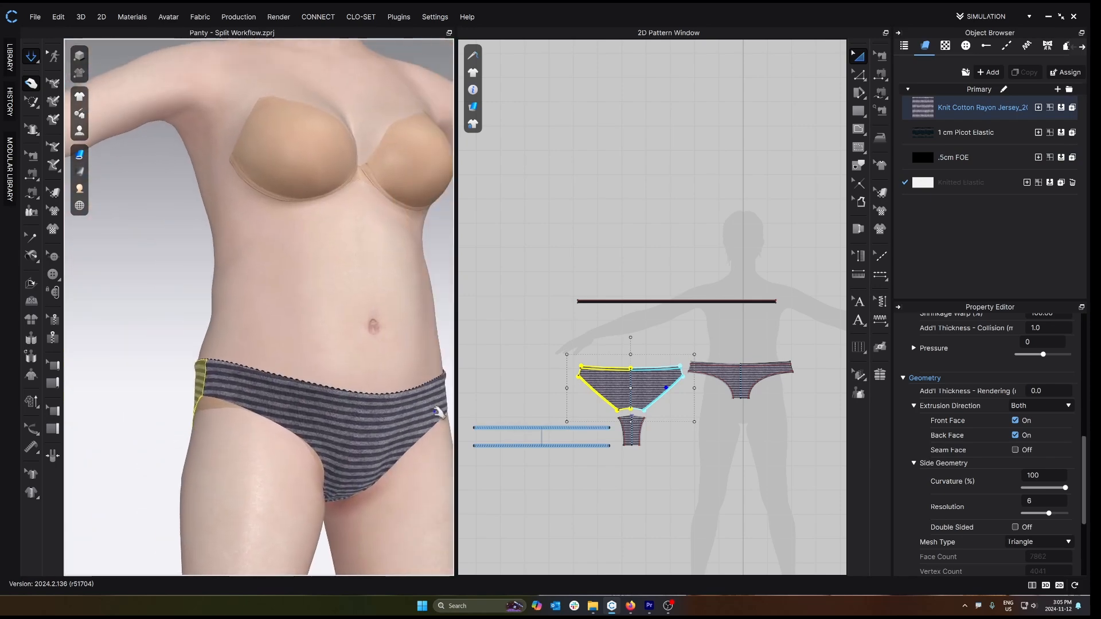
- Show both leg elastic strips in 3D again and stop the simulation
left_click_drag(468, 416, 615, 474)
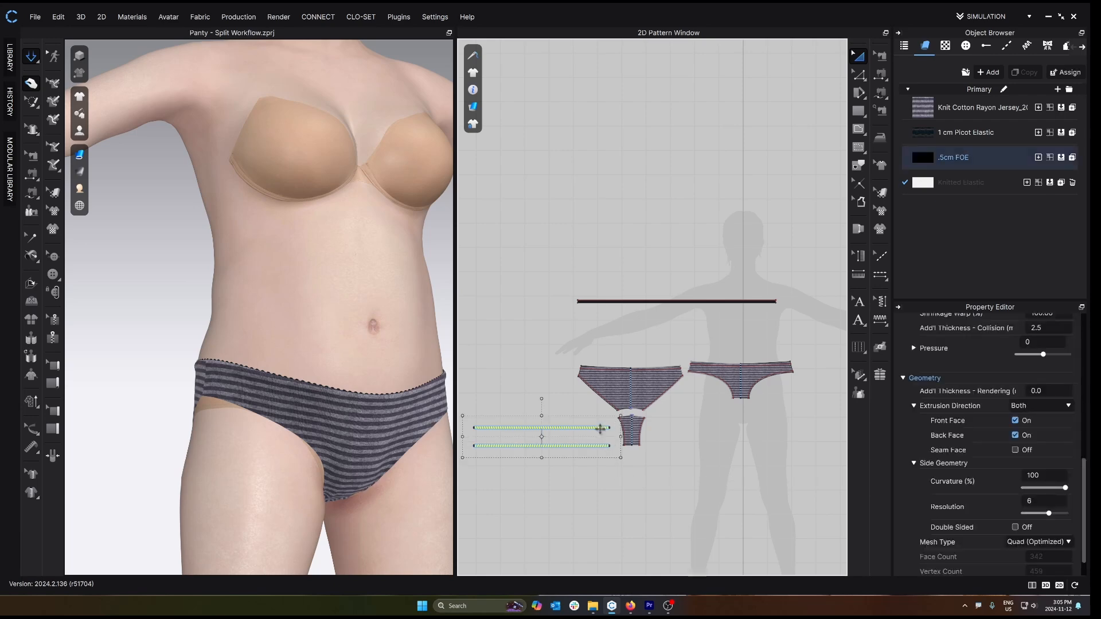
right_click(600, 429)
left_click(642, 346)
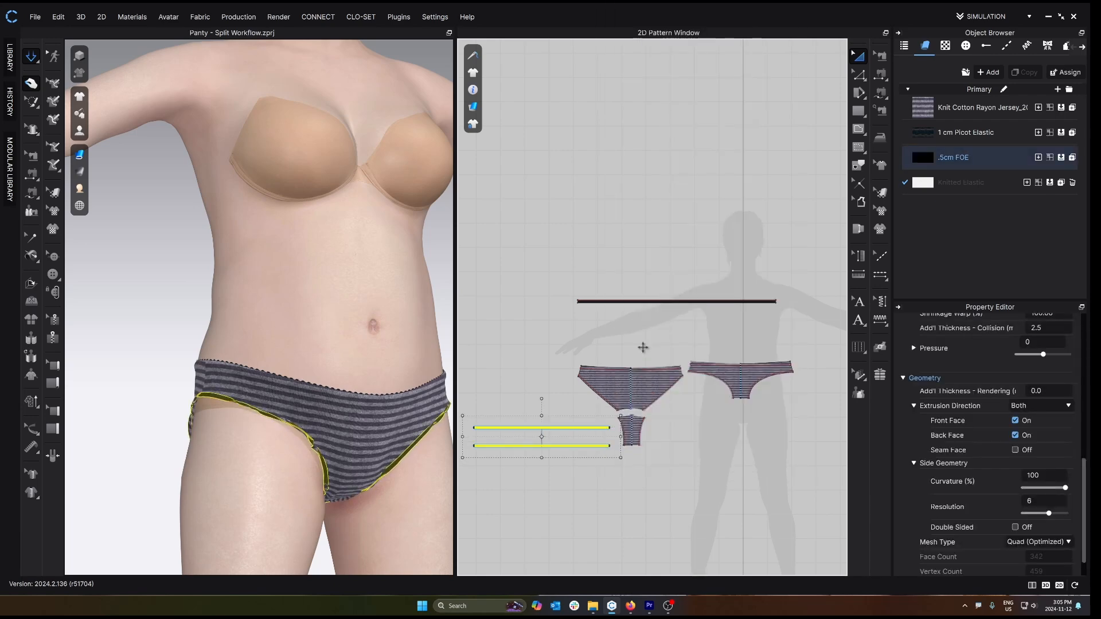
key("space")
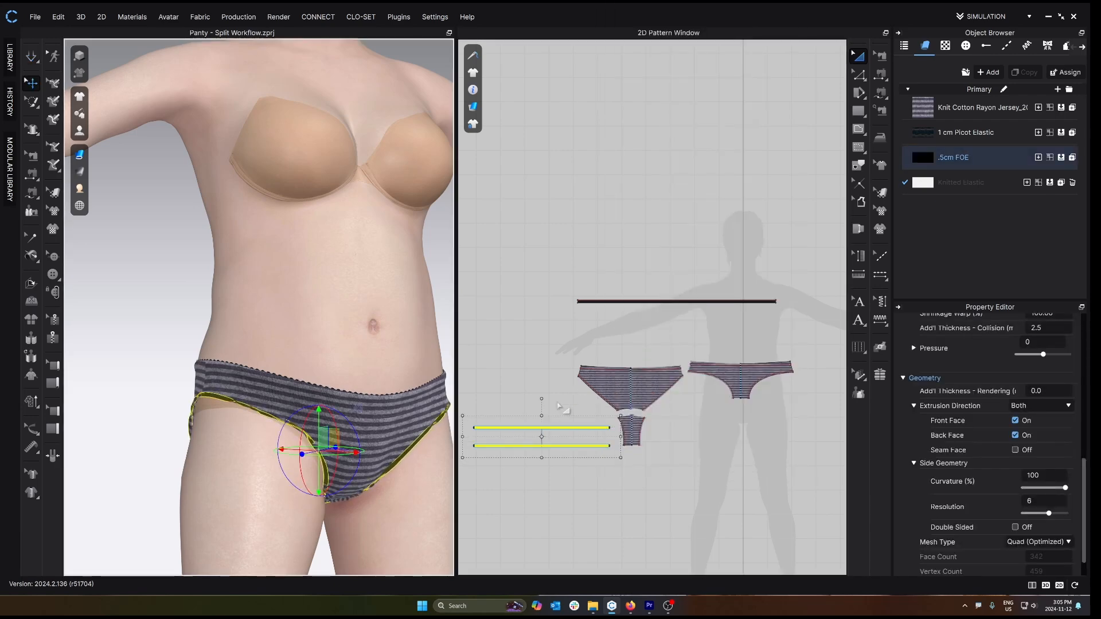
- Hide the leg elastic strips in 3D once more, bring them back, and return to the front view
key("shift+q")
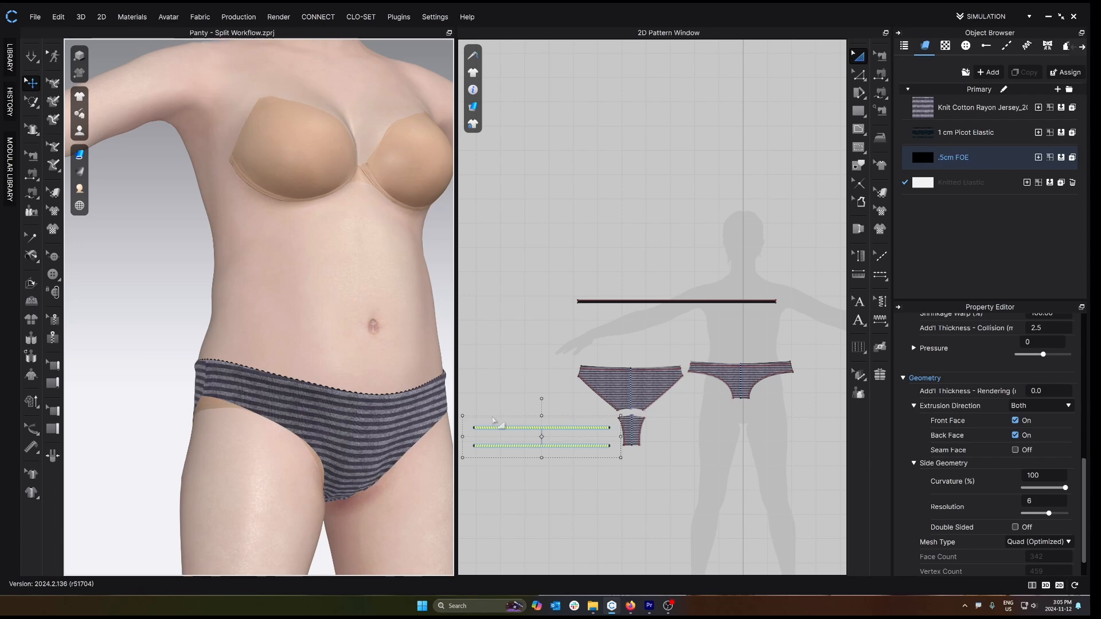
key("space")
right_click(483, 431)
left_click(524, 347)
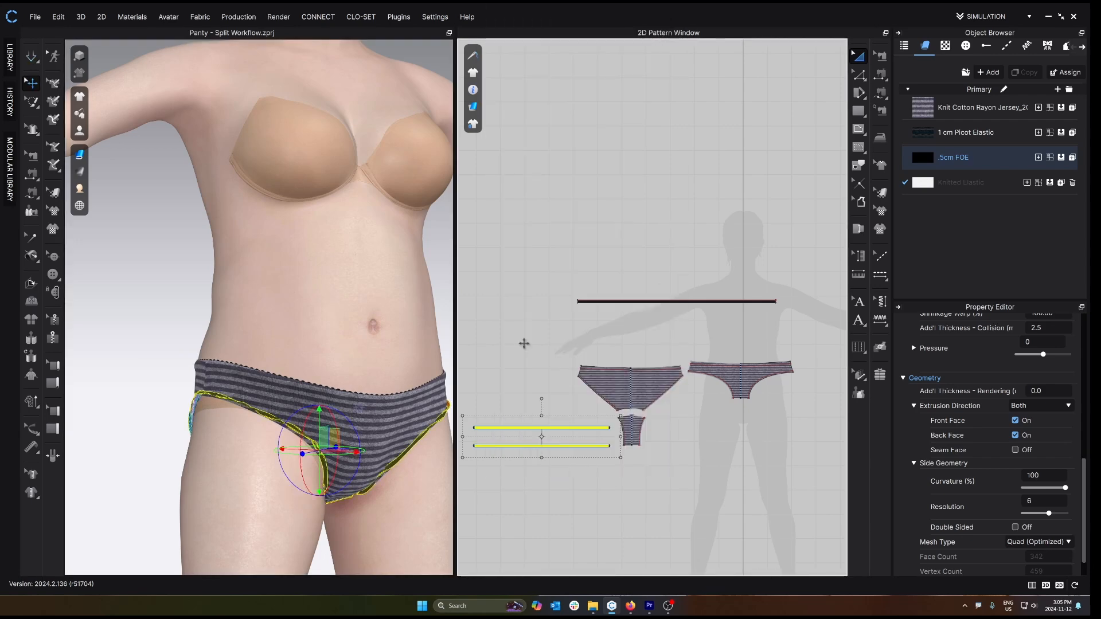
key("2")
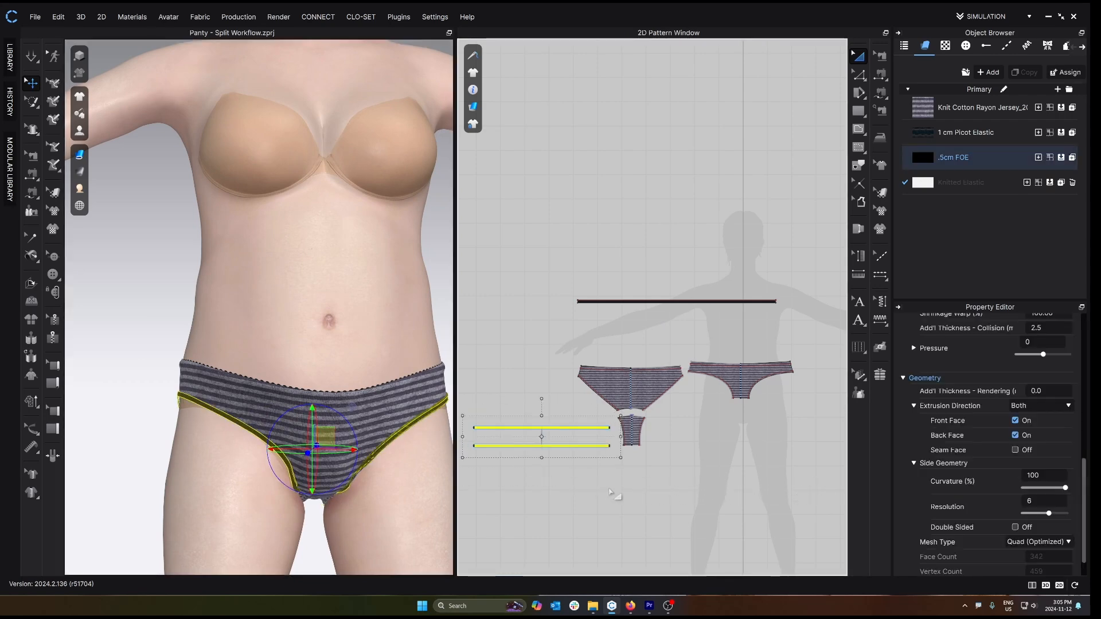
- Simulate the panty, tug the side seam area at the leg opening into place, and stop the simulation
key("space")
right_click_drag(381, 430, 315, 449)
left_click(302, 393)
scroll(301, 395, "up", 2)
left_click(280, 346)
right_click_drag(281, 347, 292, 378)
left_click_drag(256, 373, 270, 386)
left_click_drag(290, 342, 286, 374)
key("space")
scroll(539, 436, "up", 4)
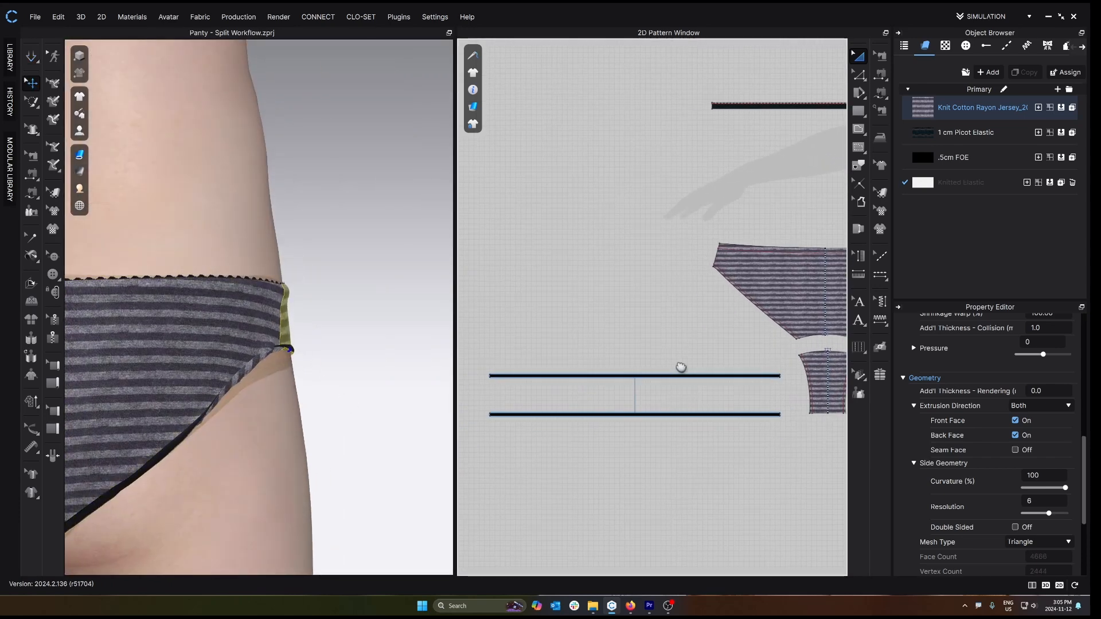
scroll(565, 381, "up", 2)
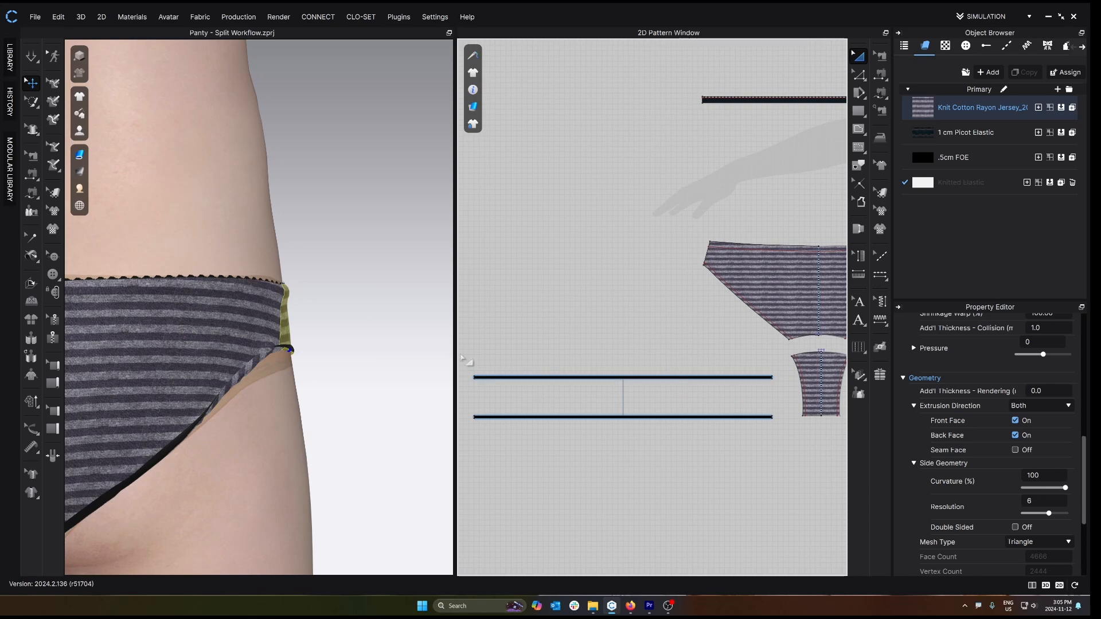
- Press the selected leg elastic strips against the panty along the leg openings with the Press tool
left_click_drag(470, 347, 778, 478)
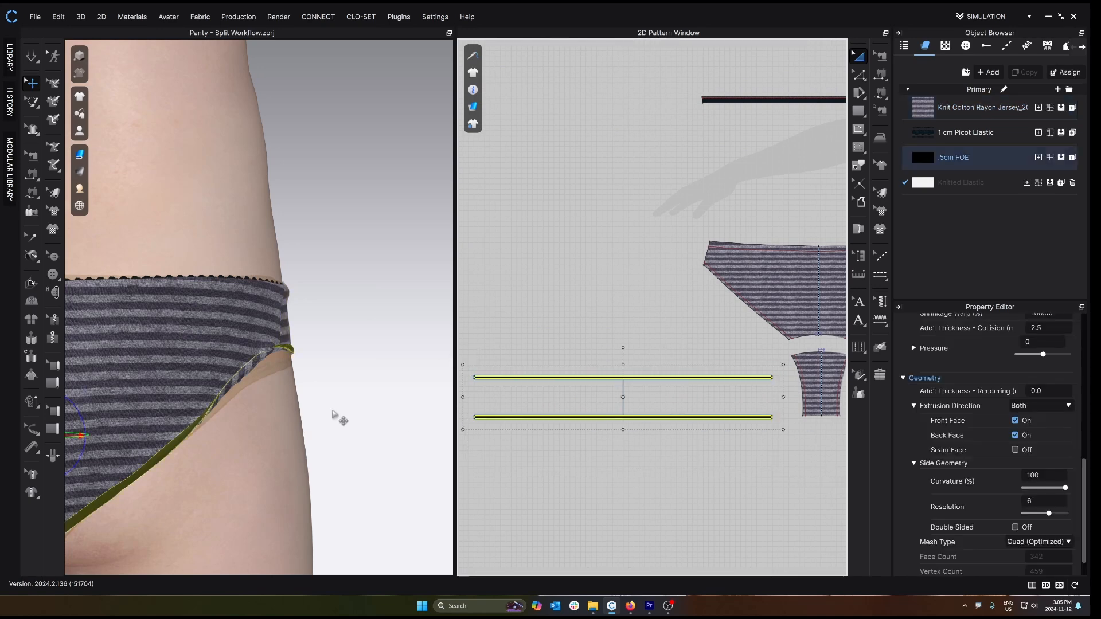
left_click(52, 456)
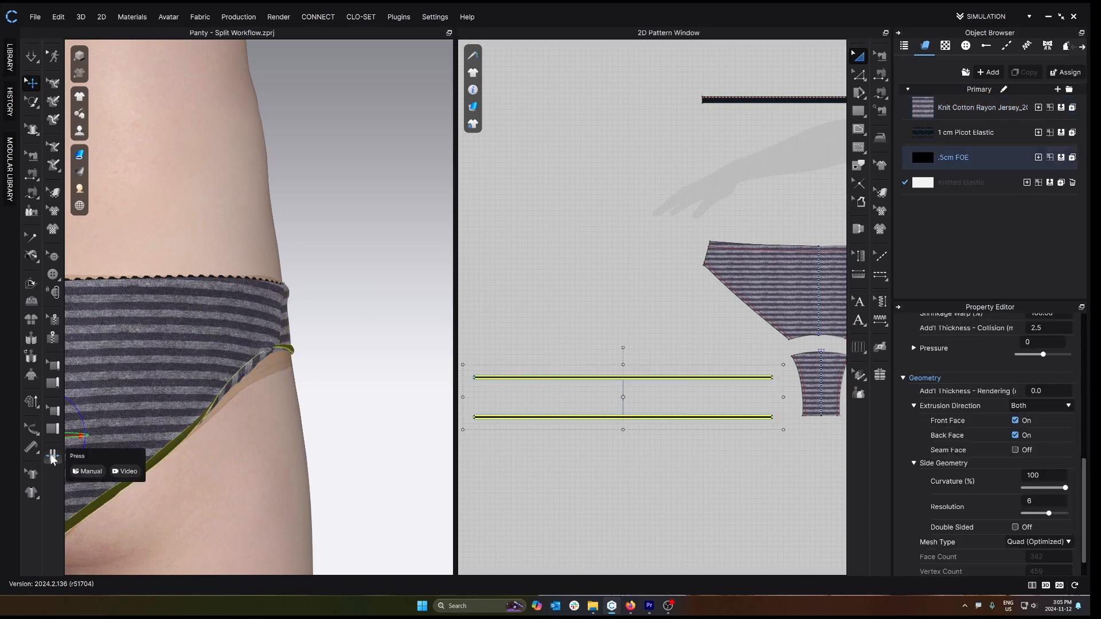
left_click(173, 443)
left_click(168, 438)
right_click_drag(166, 438, 97, 421)
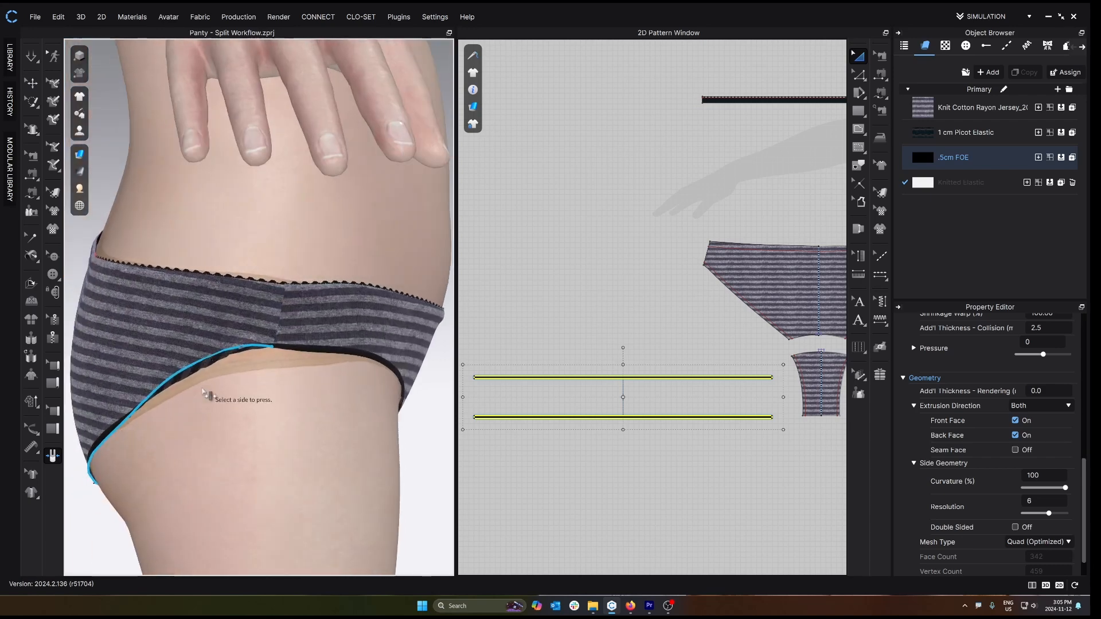
left_click(310, 348)
left_click(314, 342)
right_click_drag(291, 347, 157, 305)
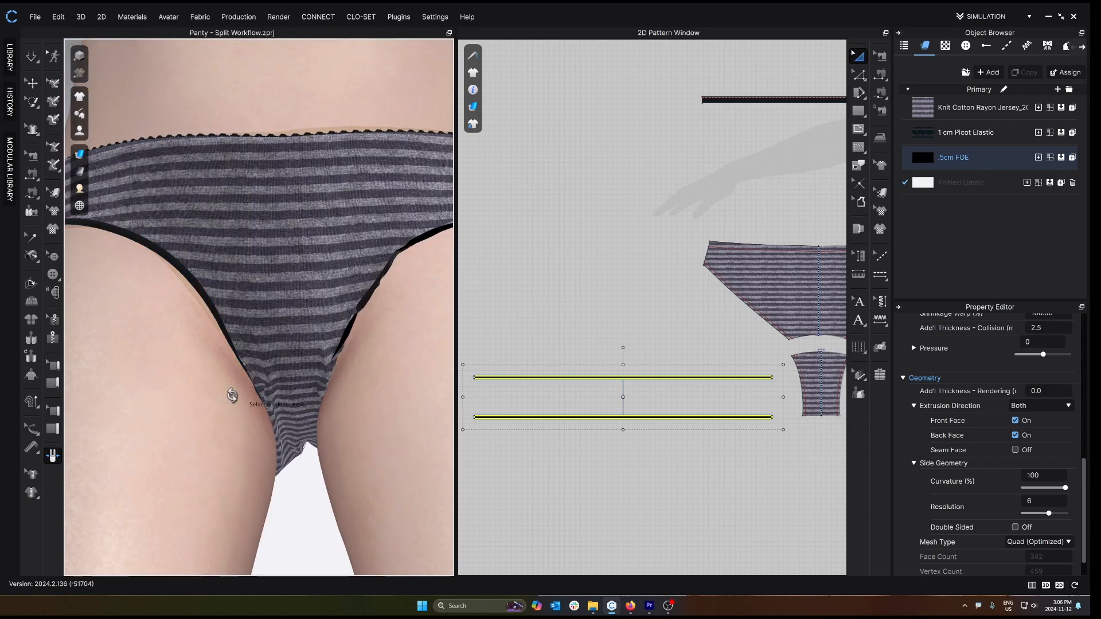
- Simulate the panty and tug the back panel near the side seam
key("space")
left_click(243, 280)
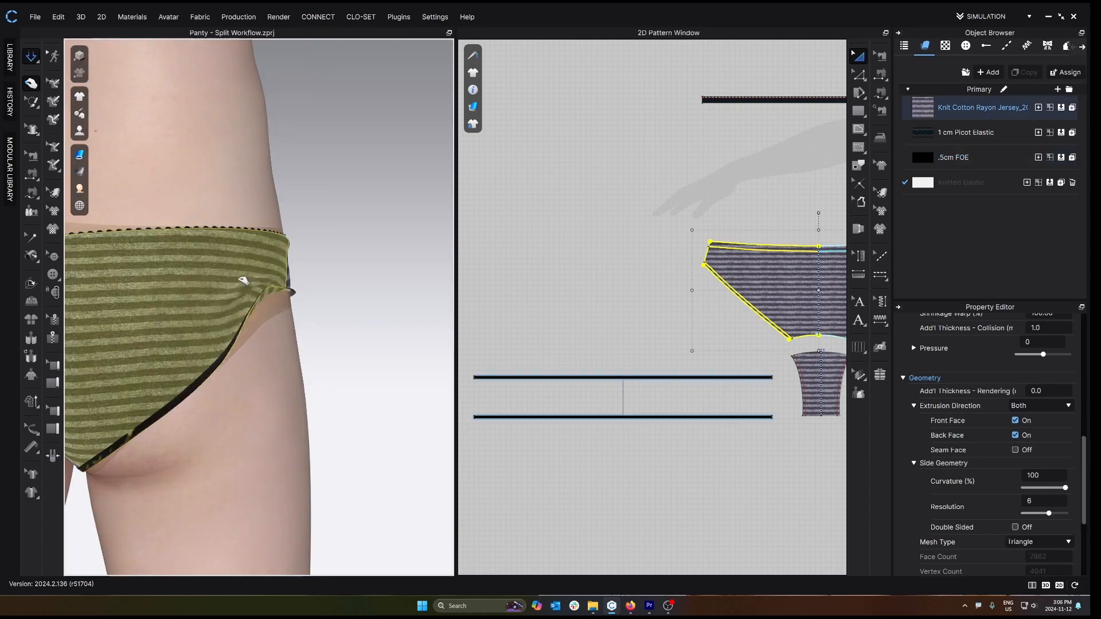
right_click_drag(244, 280, 241, 338)
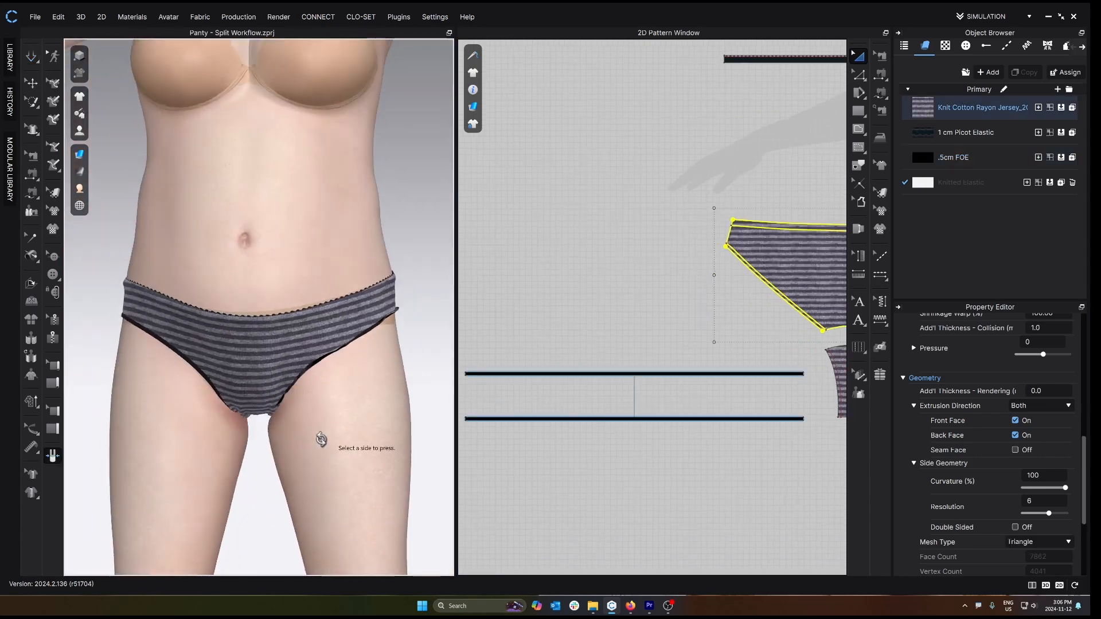
- Recreate the second leg elastic strip as a symmetric copy with sewing below the remaining strip, and tug the crotch area while simulating
left_click(184, 368)
key("ctrl+d")
left_click(638, 463)
right_click_drag(402, 347, 358, 348)
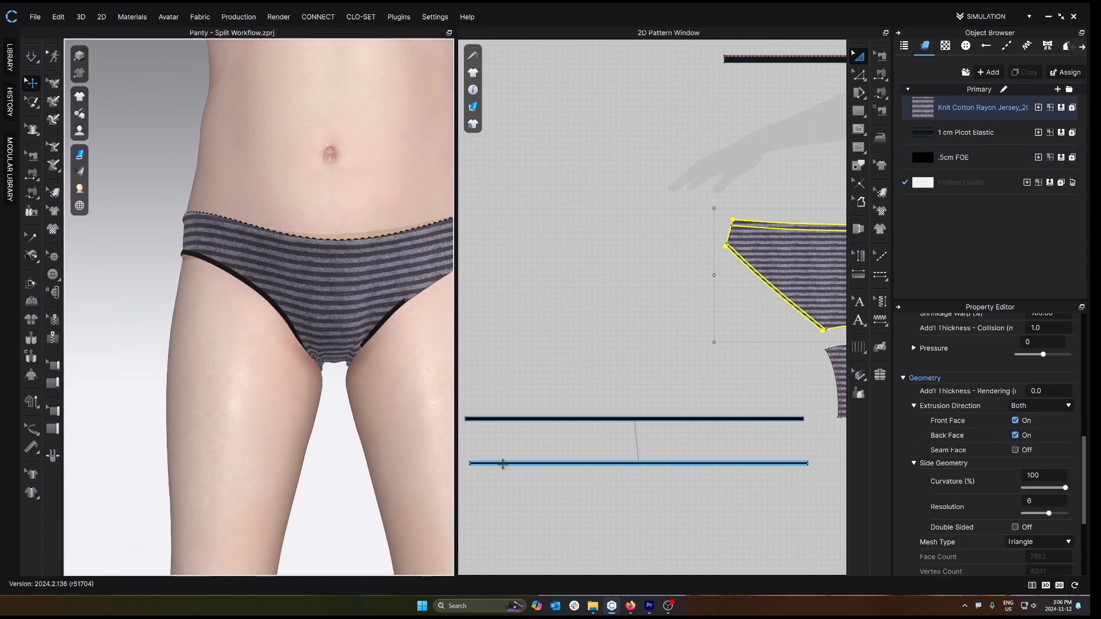
left_click(321, 388)
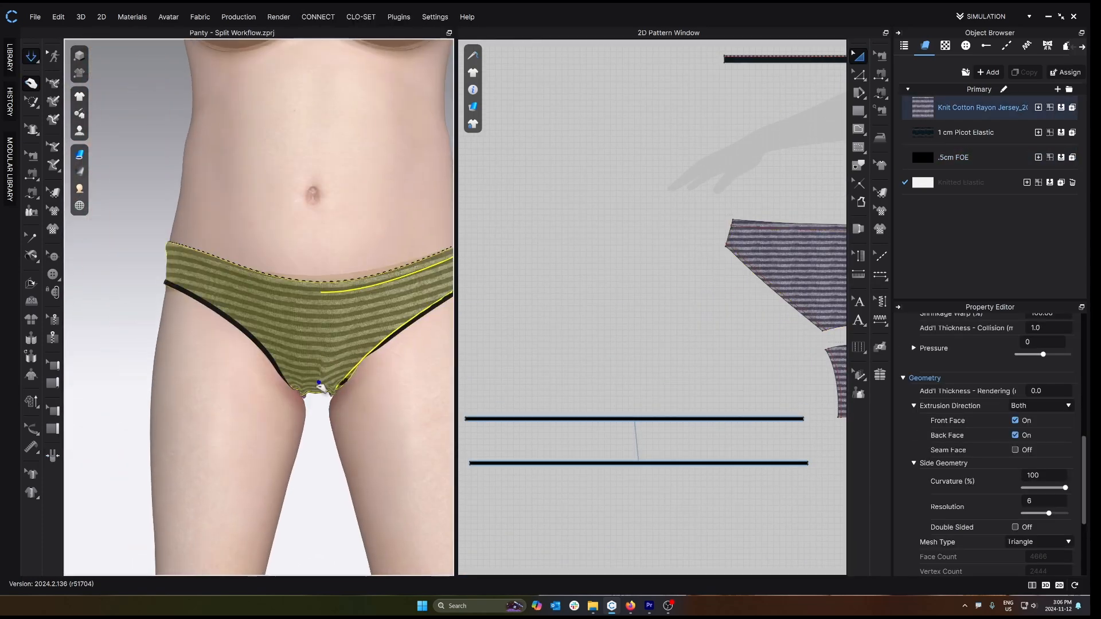
- Archive the lower leg elastic strip and hide the avatar to examine the panty's leg opening
left_click(501, 465)
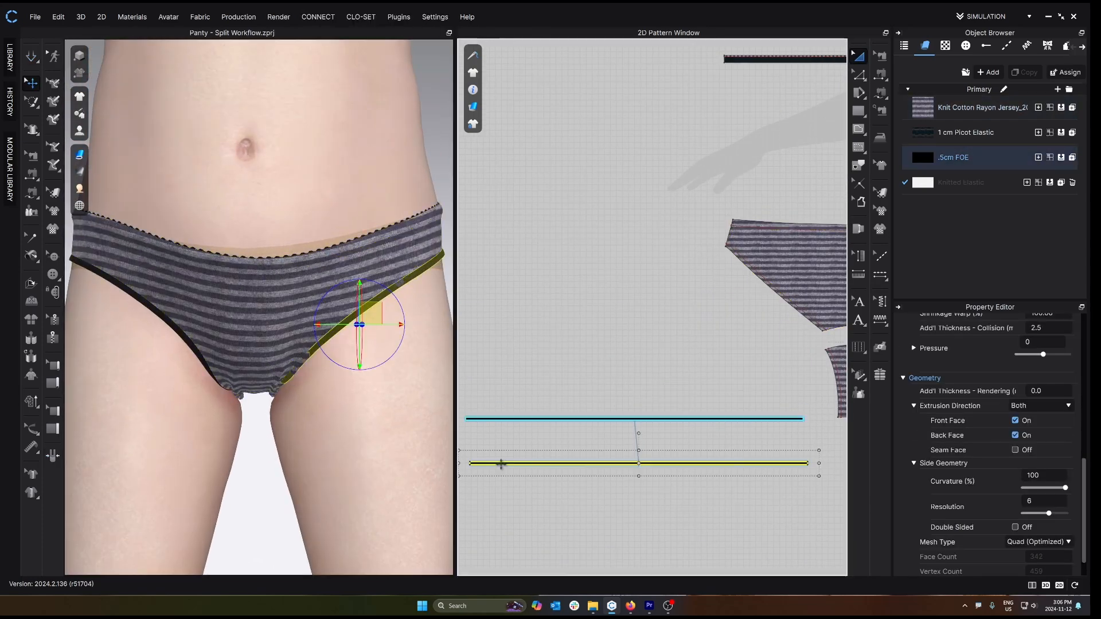
right_click(400, 284)
right_click(295, 373)
key("ctrl+k")
left_click(285, 373)
key("shift+a")
left_click(365, 368)
right_click_drag(365, 368, 280, 418)
left_click(351, 373)
- Unarchive the lower leg elastic strip and show the avatar again
right_click(559, 462)
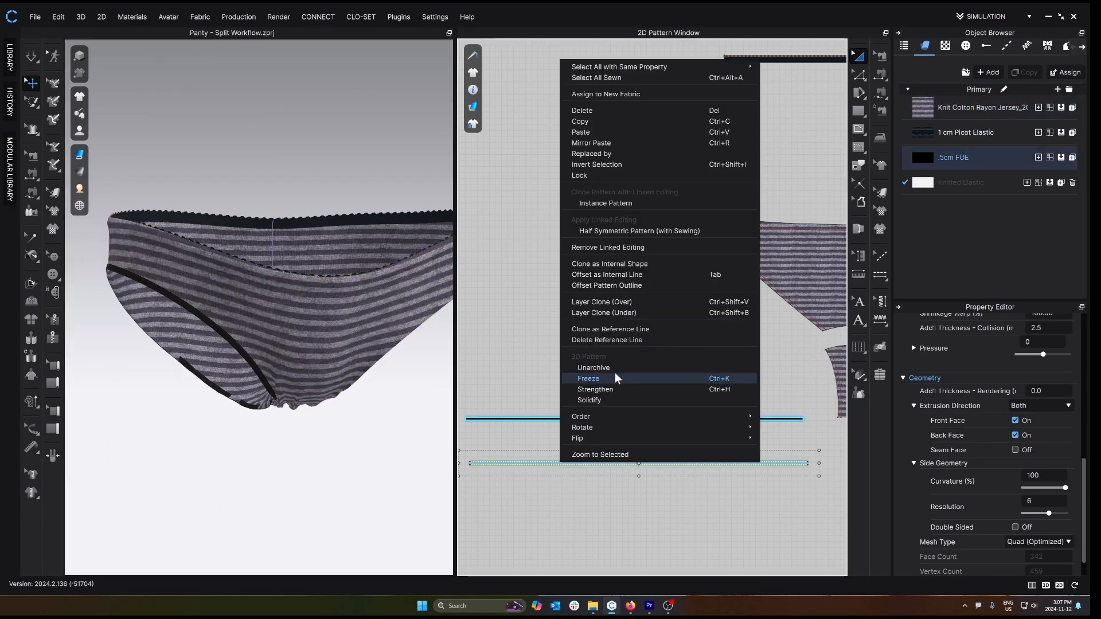
left_click(604, 367)
key("shift+a")
right_click_drag(374, 401, 346, 380)
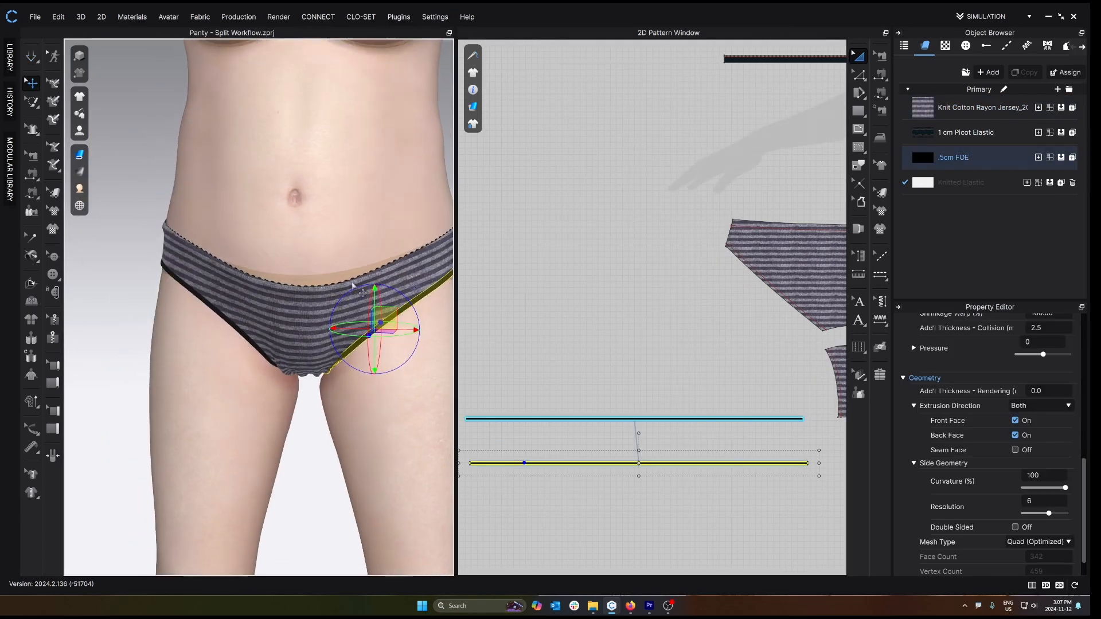
right_click_drag(352, 285, 310, 274)
- Simulate the panty and tug the front panel upward at the center of the waistline and at the side
left_click(442, 175)
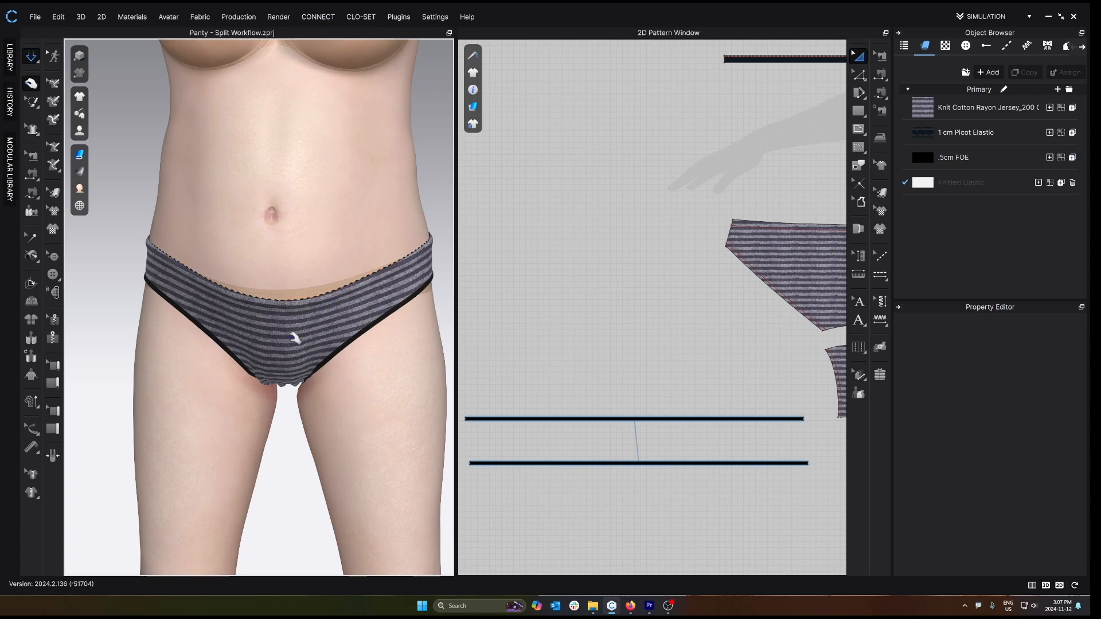
left_click(291, 301)
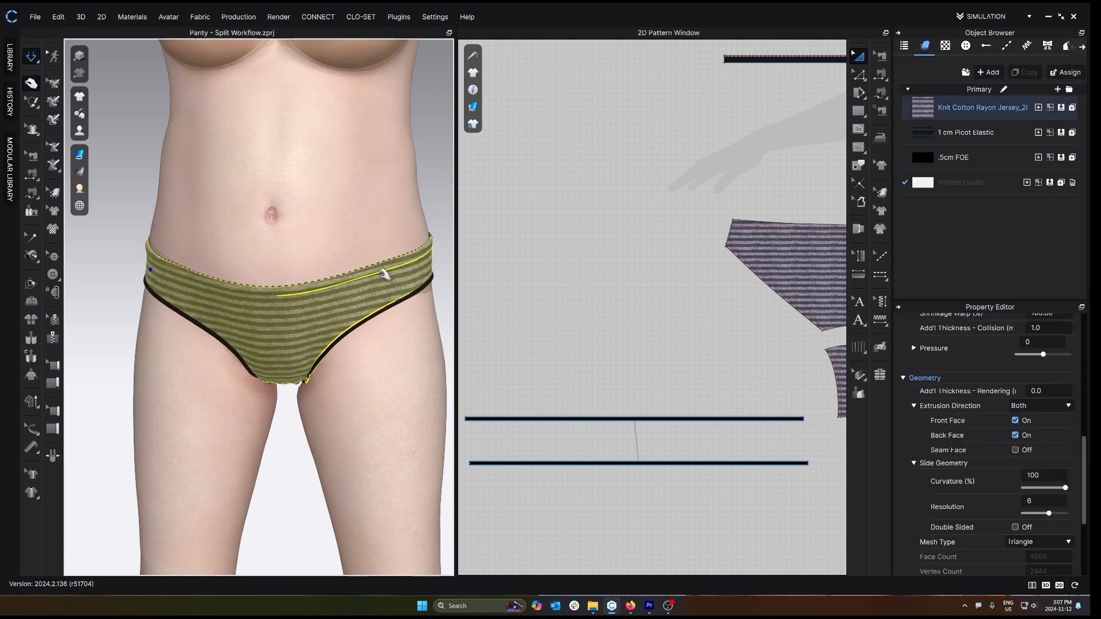
left_click_drag(273, 230, 281, 221)
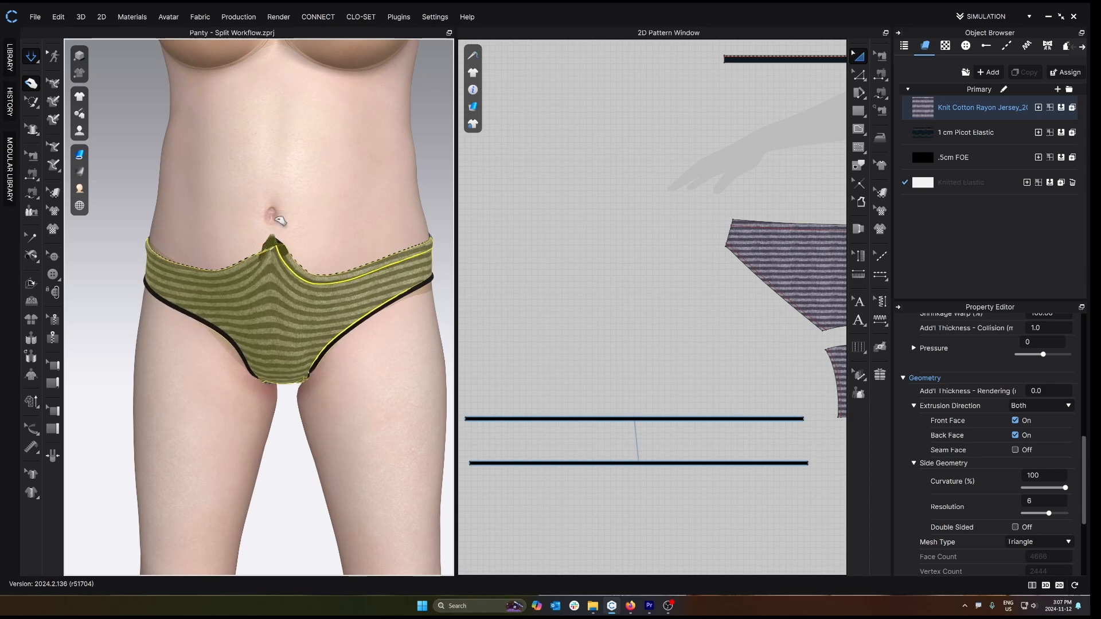
scroll(406, 259, "up", 1)
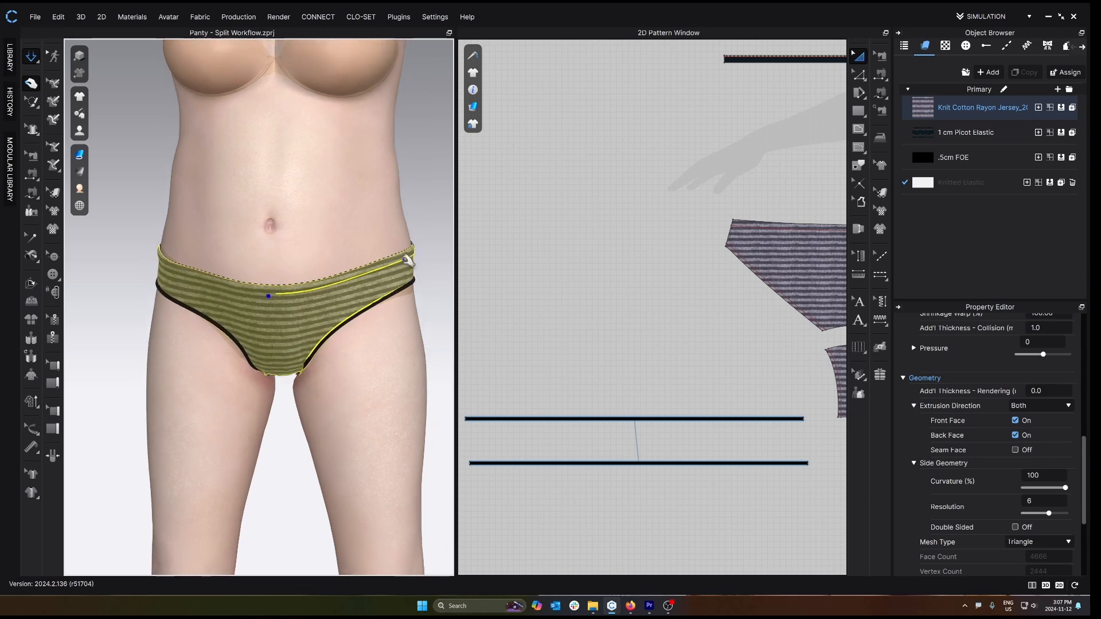
left_click(408, 219)
key("space")
- Tug the front panel at the side seam and along the waistline while simulating, and stop the simulation
right_click_drag(320, 325, 328, 317)
left_click(253, 322)
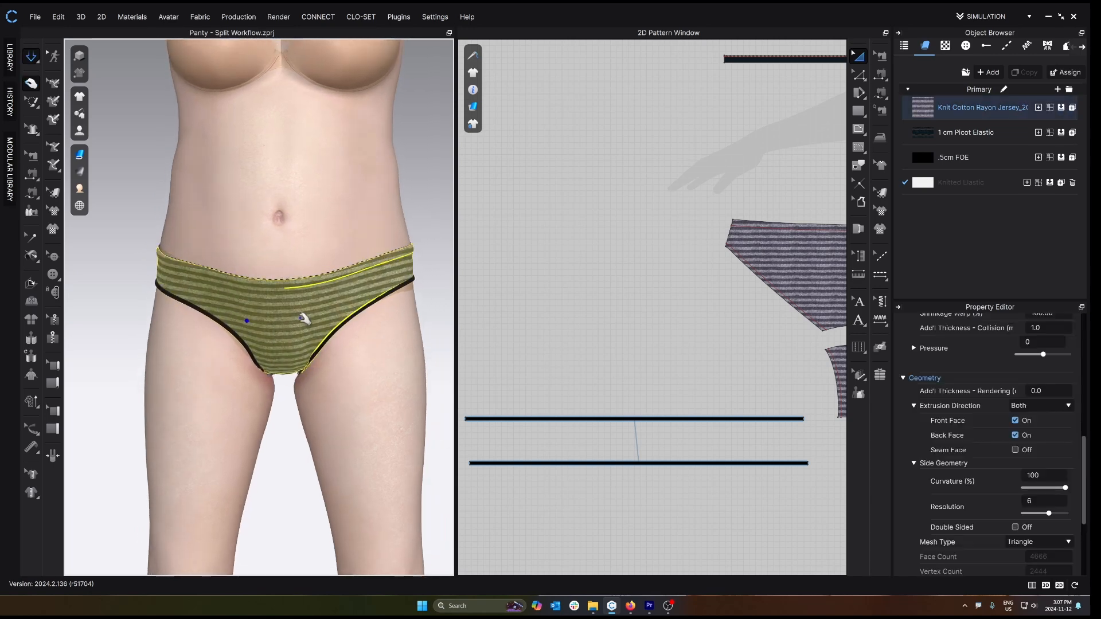
left_click_drag(412, 278, 417, 278)
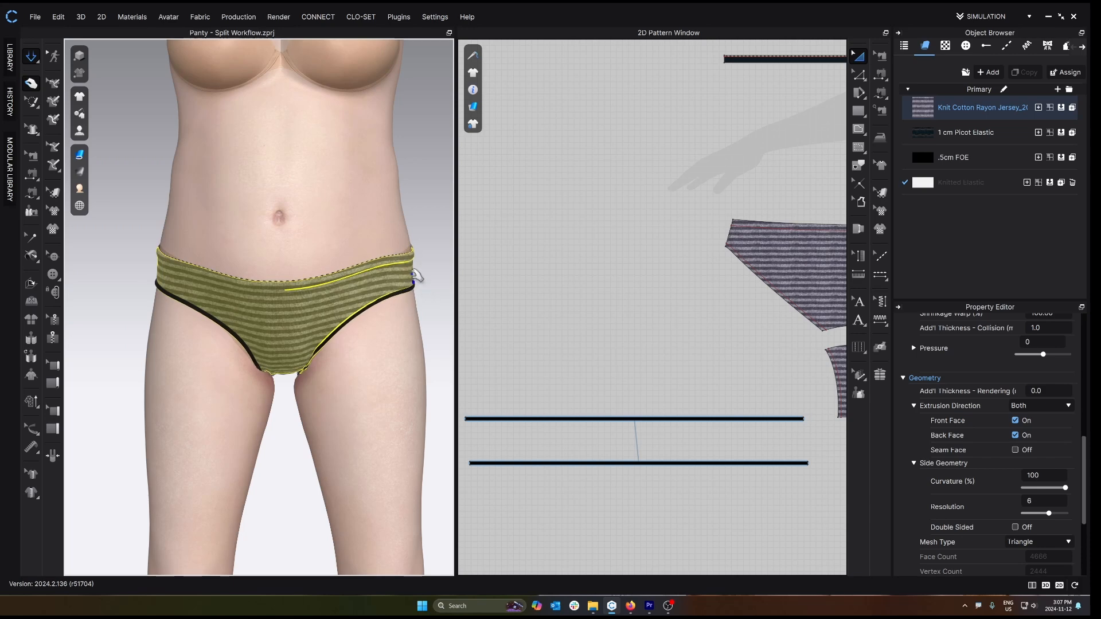
right_click_drag(207, 279, 226, 275)
left_click_drag(235, 280, 249, 213)
left_click(250, 268)
left_click(319, 271)
mouse_move(316, 278)
right_mouse_down()
mouse_move(337, 284)
mouse_move(315, 281)
right_mouse_up()
key("space")
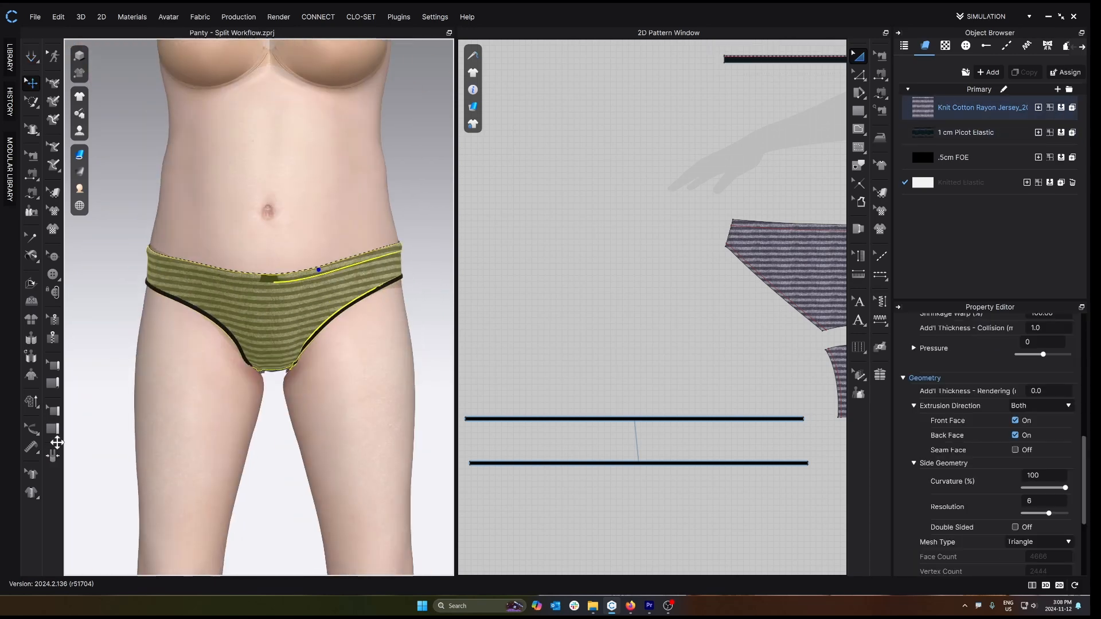
- Switch the garment to Hi-Res with 5 mm particle distance, 1 mm collision thickness, 0 mm skin offset and Fitting simulation quality, and simulate it
left_click(32, 405)
left_click(80, 403)
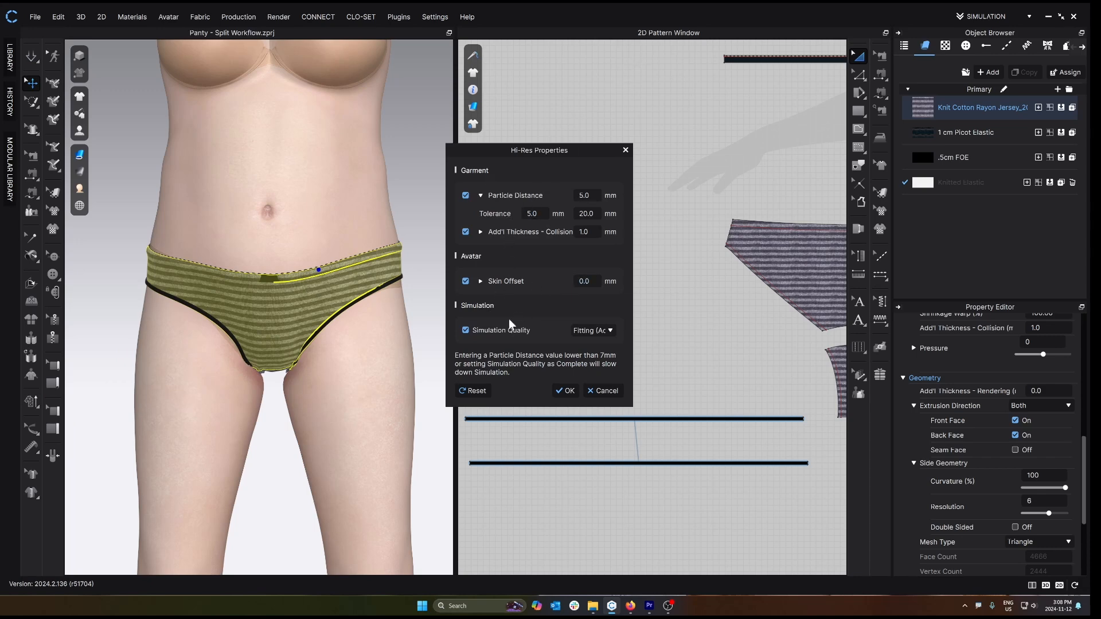
left_click(604, 331)
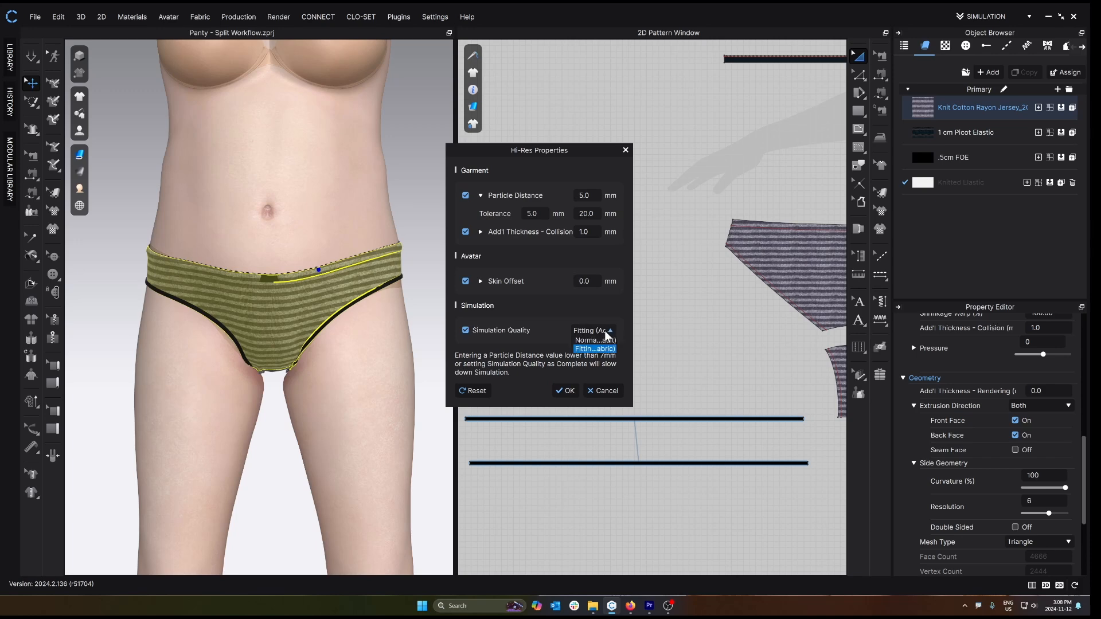
left_click(563, 390)
left_click(414, 254)
key("space")
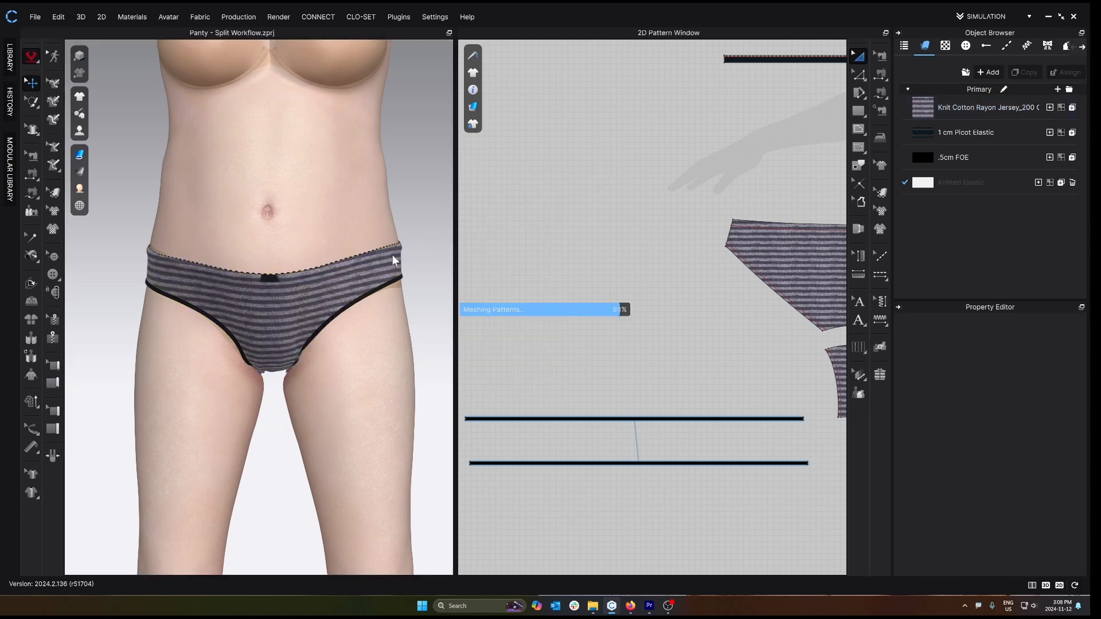
- Tug the front panel, back panel and leg elastic smooth while simulating at high resolution, and stop the simulation
left_click(290, 282)
left_click_drag(301, 281, 385, 276)
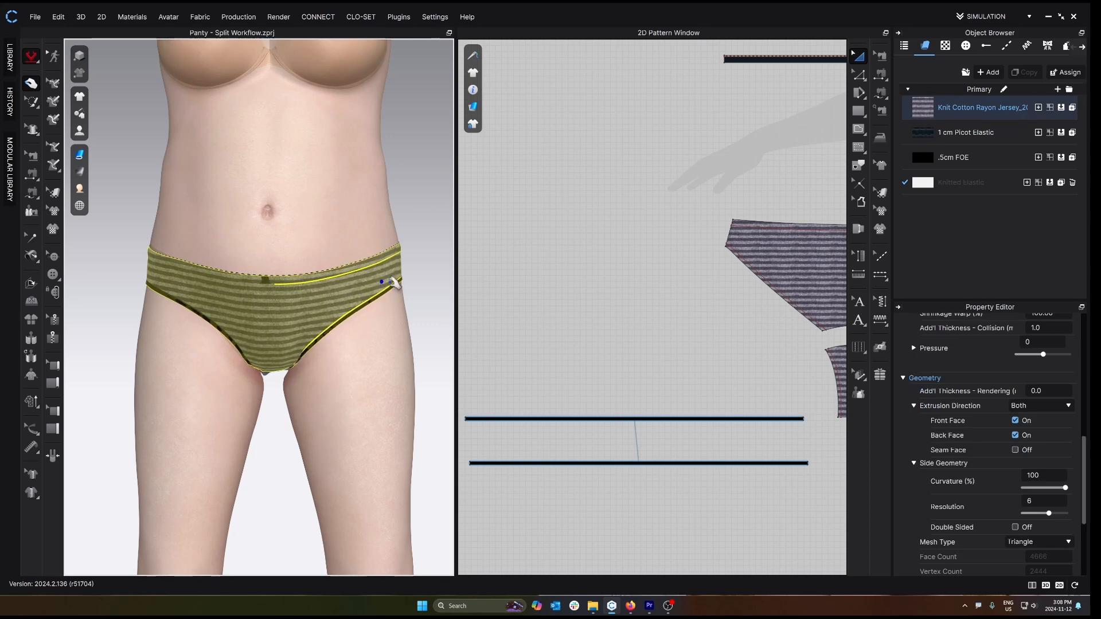
right_click_drag(265, 351, 205, 336)
left_click(223, 335)
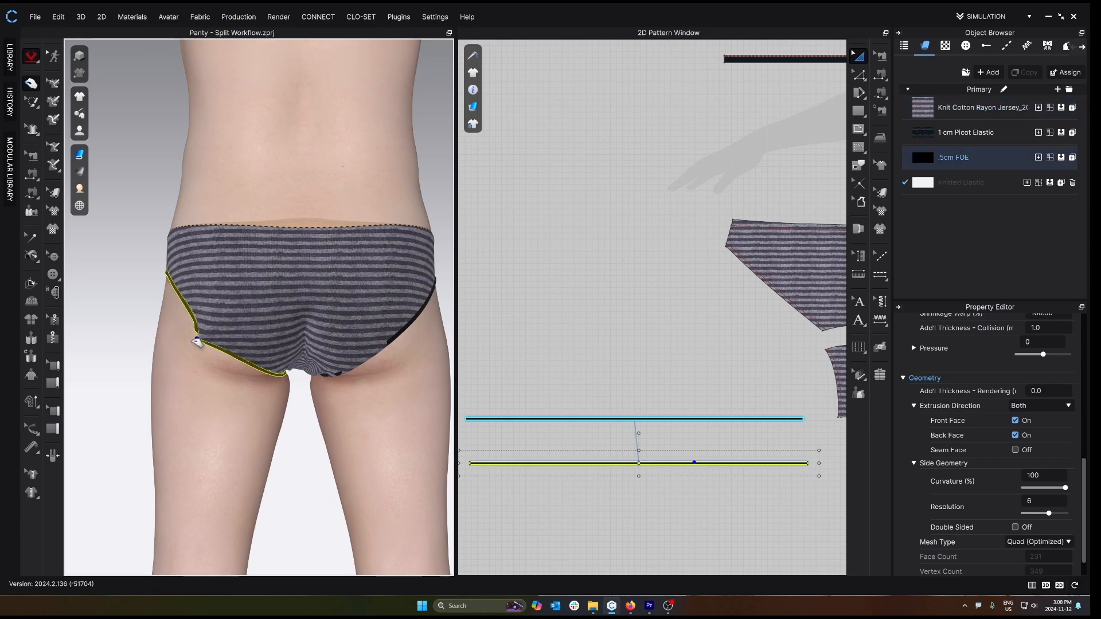
left_click(304, 232)
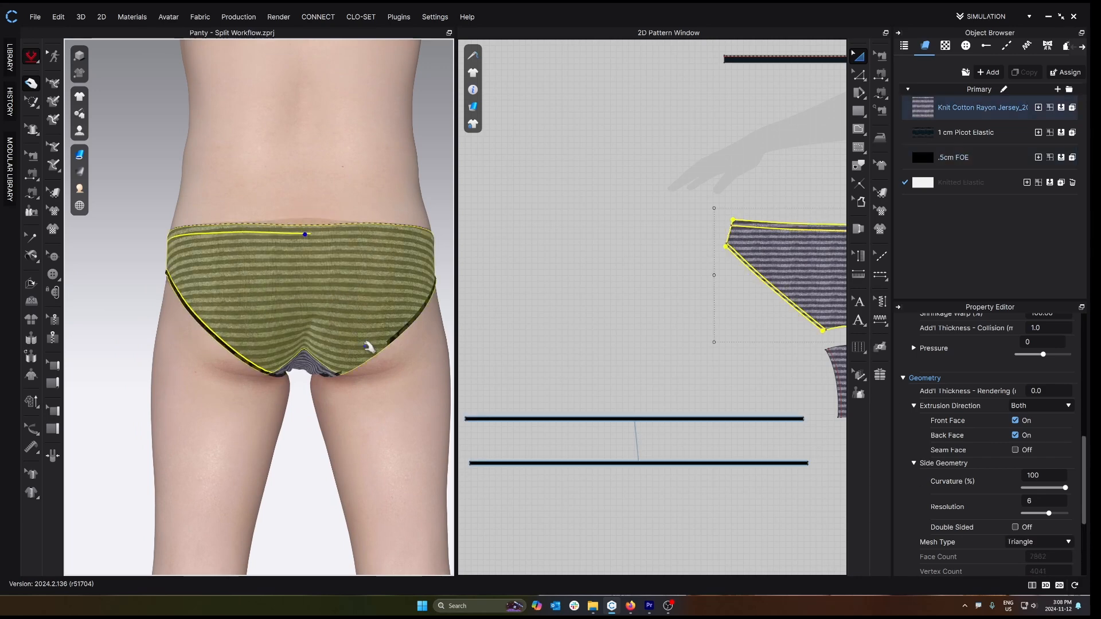
left_click_drag(244, 353, 226, 346)
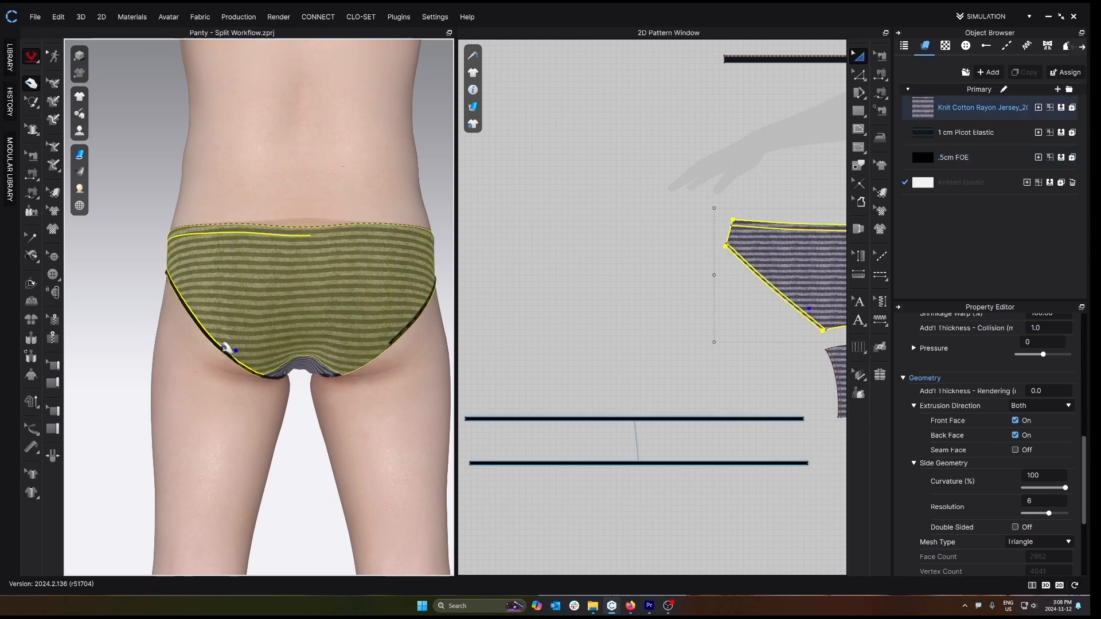
key("space")
- Return to the front view and switch the garment to Low-Res with 10 mm particle distance and Normal simulation quality
right_click_drag(258, 298, 358, 279)
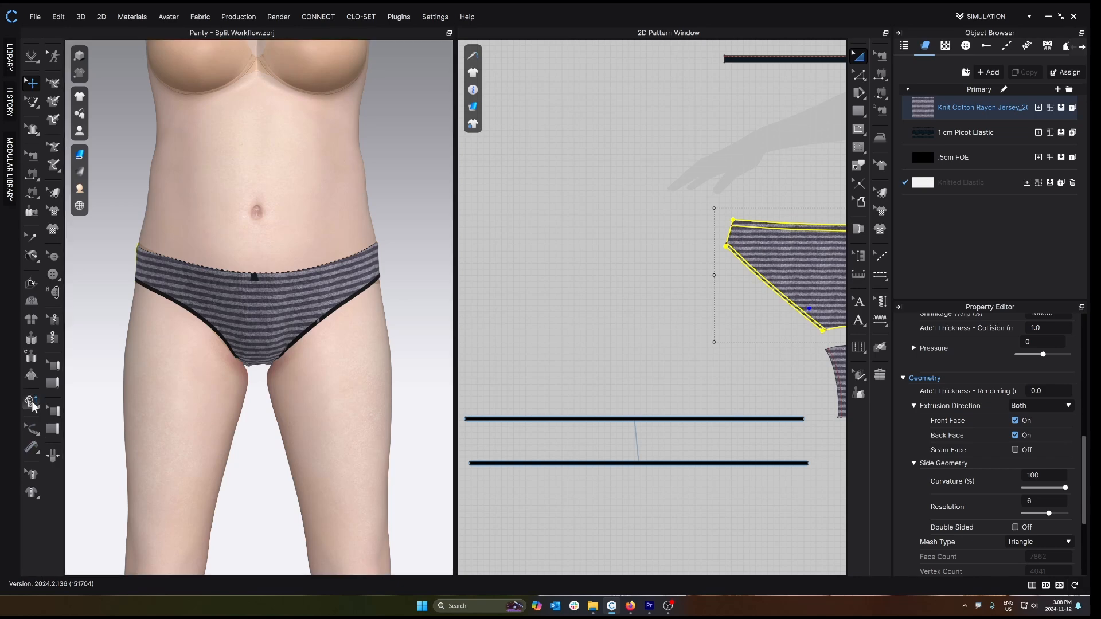
left_click(34, 433)
left_click(78, 416)
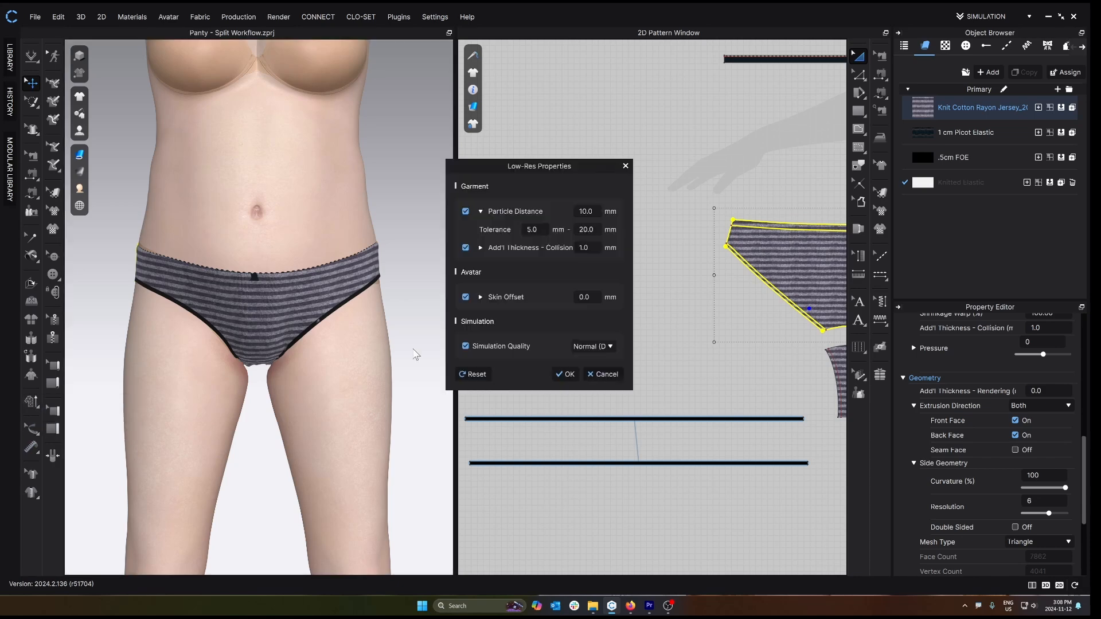
left_click(565, 374)
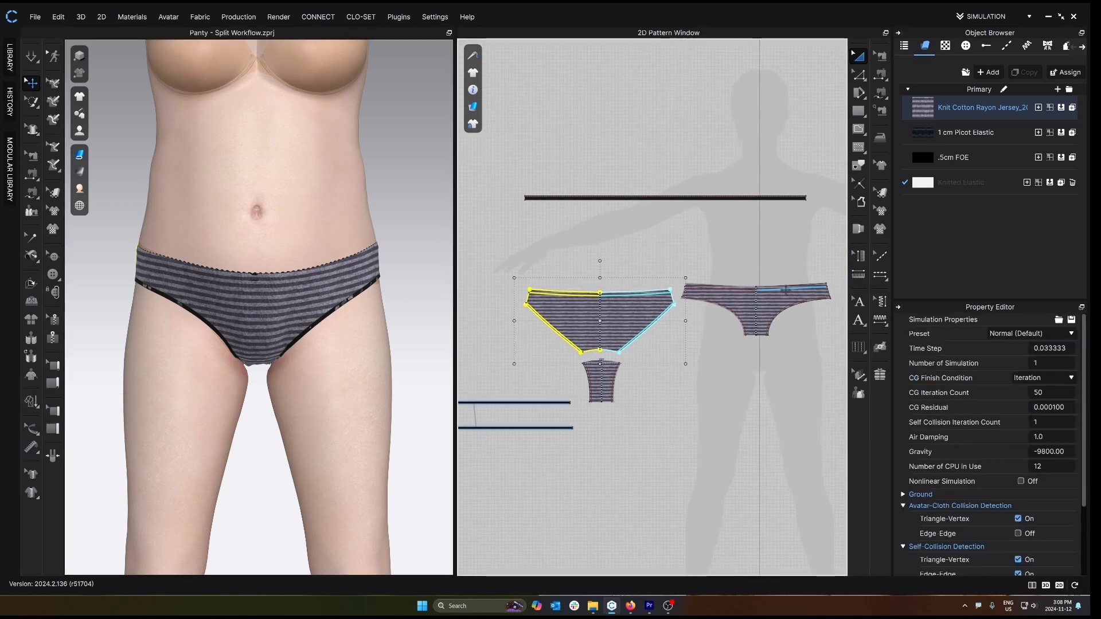
- Draw a diagonal internal line about 13.3 cm long across the front panel from the waist edge to the opposite leg edge
scroll(779, 297, "up", 10)
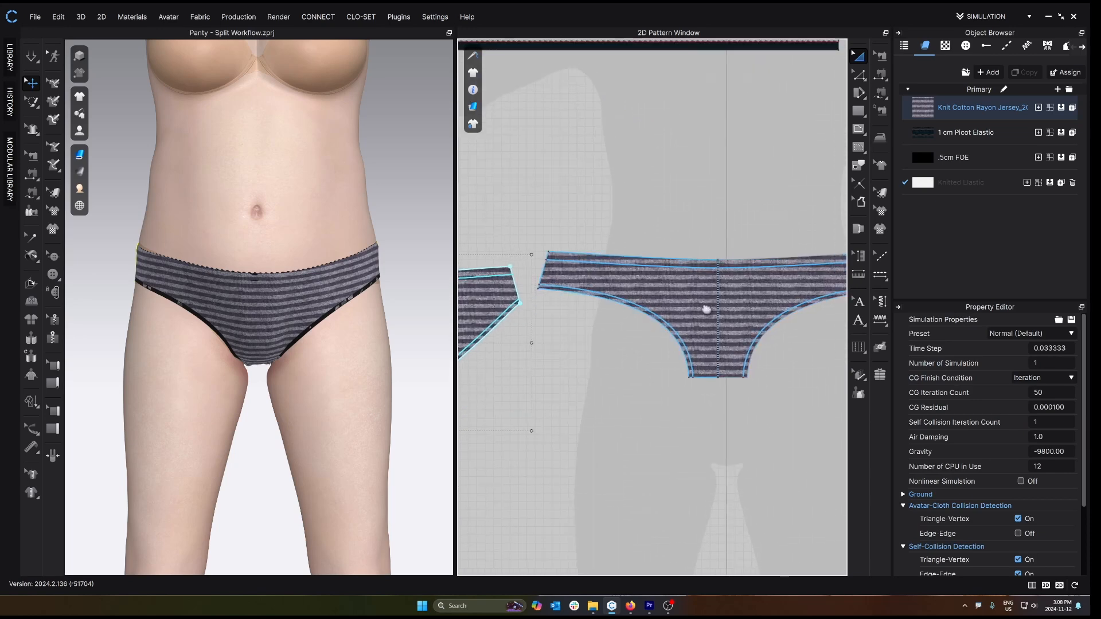
scroll(656, 278, "up", 2)
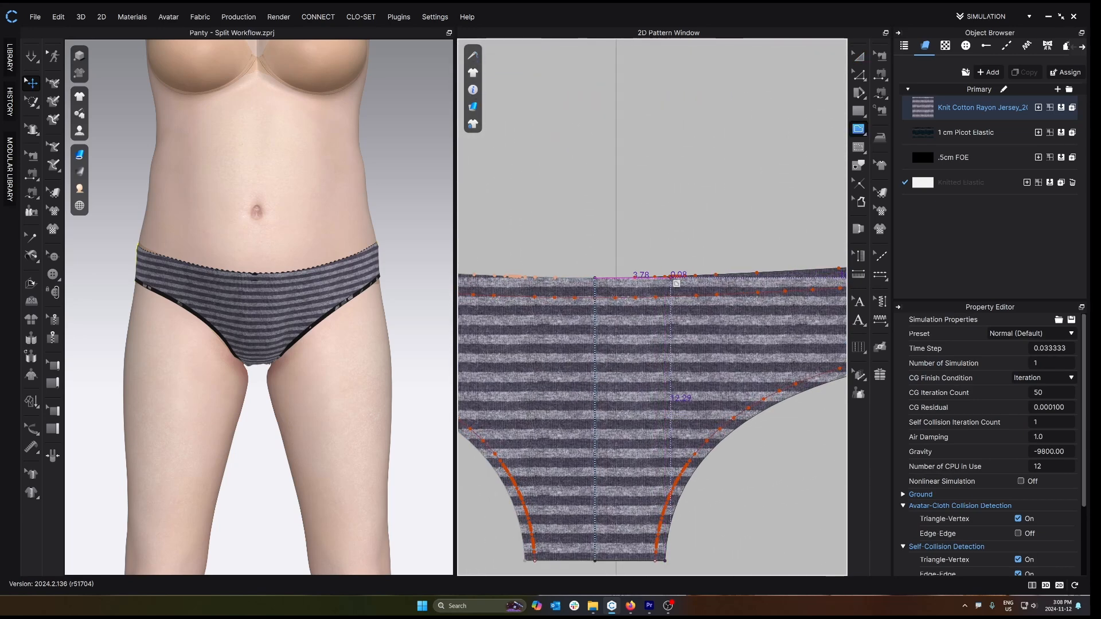
left_click(677, 277)
scroll(505, 396, "down", 2)
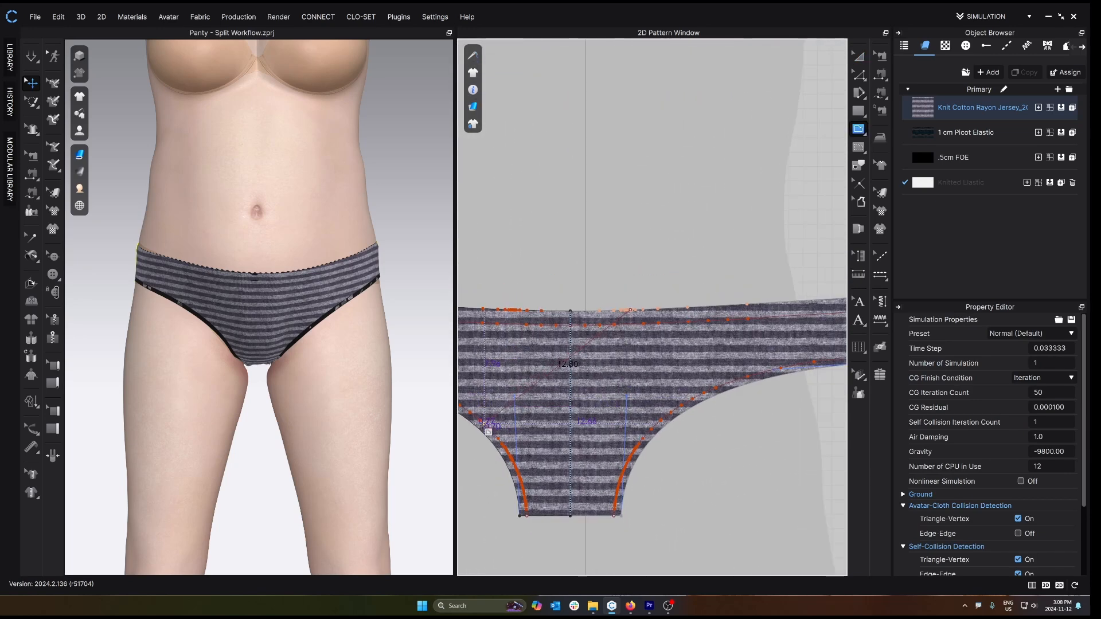
double_click(479, 428)
scroll(568, 411, "down", 3)
middle_click_drag(566, 412, 612, 388)
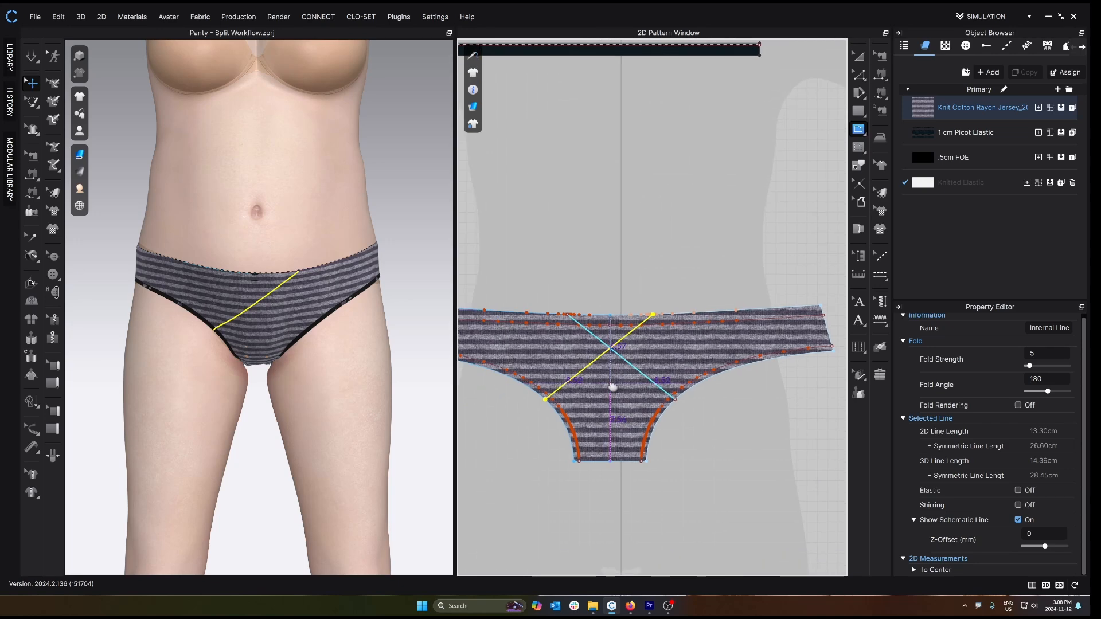
- Remove the linked editing from the front panel and clear the selection
key("a")
right_click(552, 367)
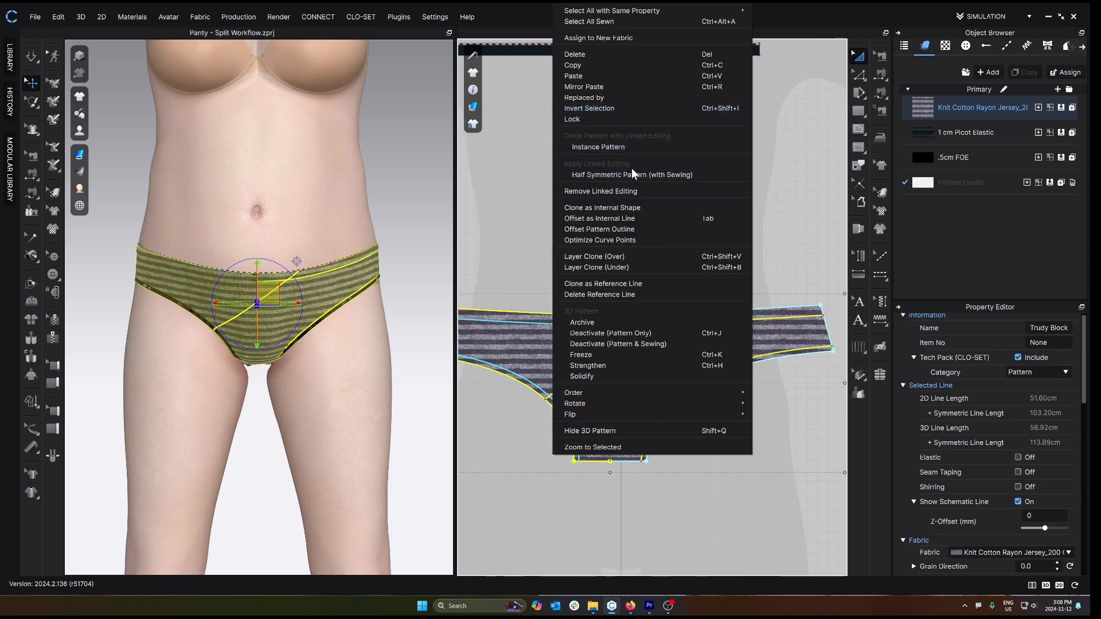
left_click(629, 191)
key("Escape")
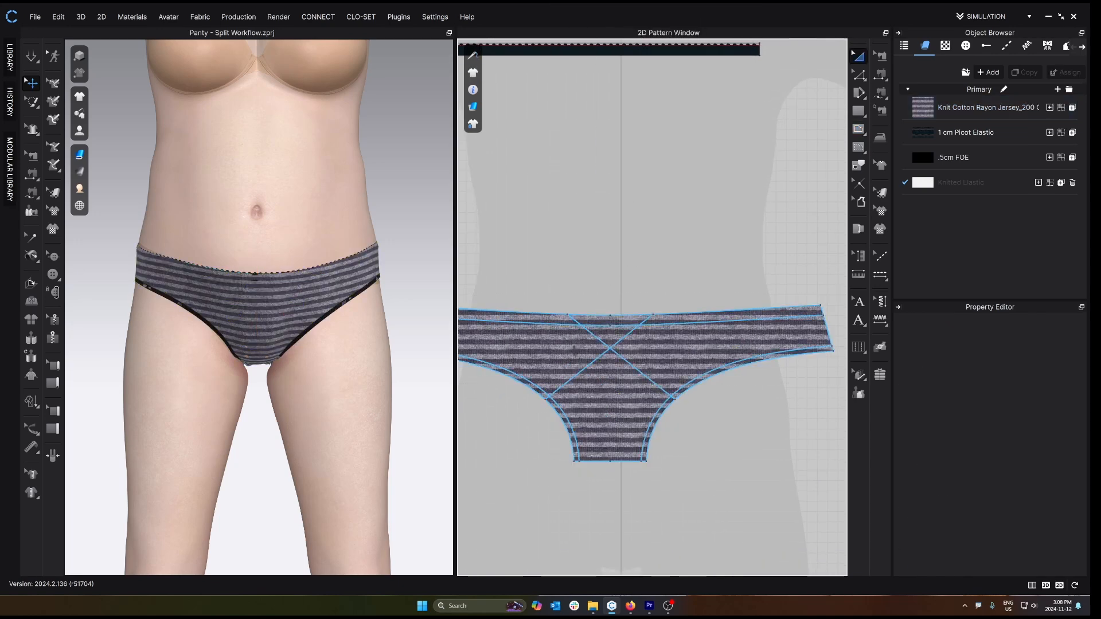
- Delete the mirrored diagonal internal line on the front panel and select the remaining diagonal
left_click(588, 331)
key("Delete")
left_click(594, 358)
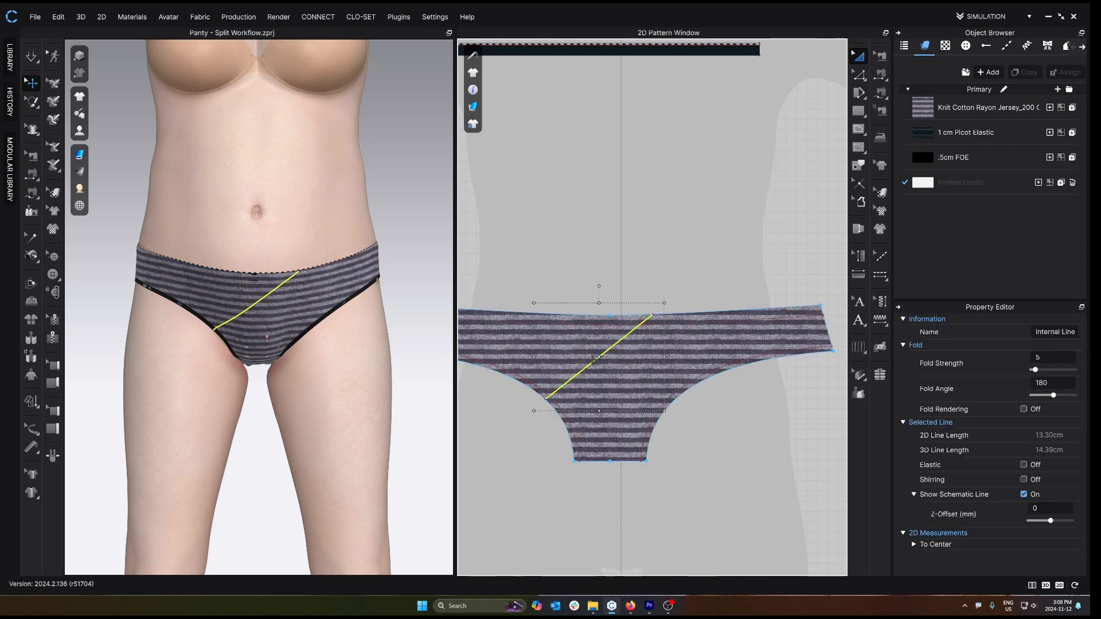
- Cut the front panel into two pieces along the diagonal internal line and clear the selection
key("Escape")
scroll(594, 356, "down", 2)
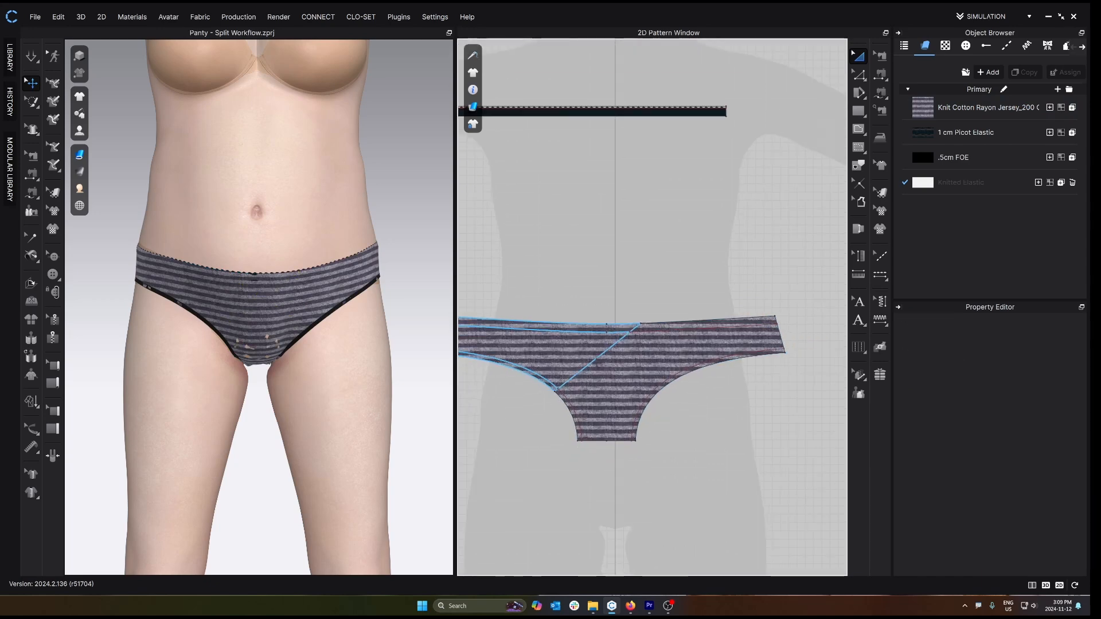
scroll(590, 355, "up", 1)
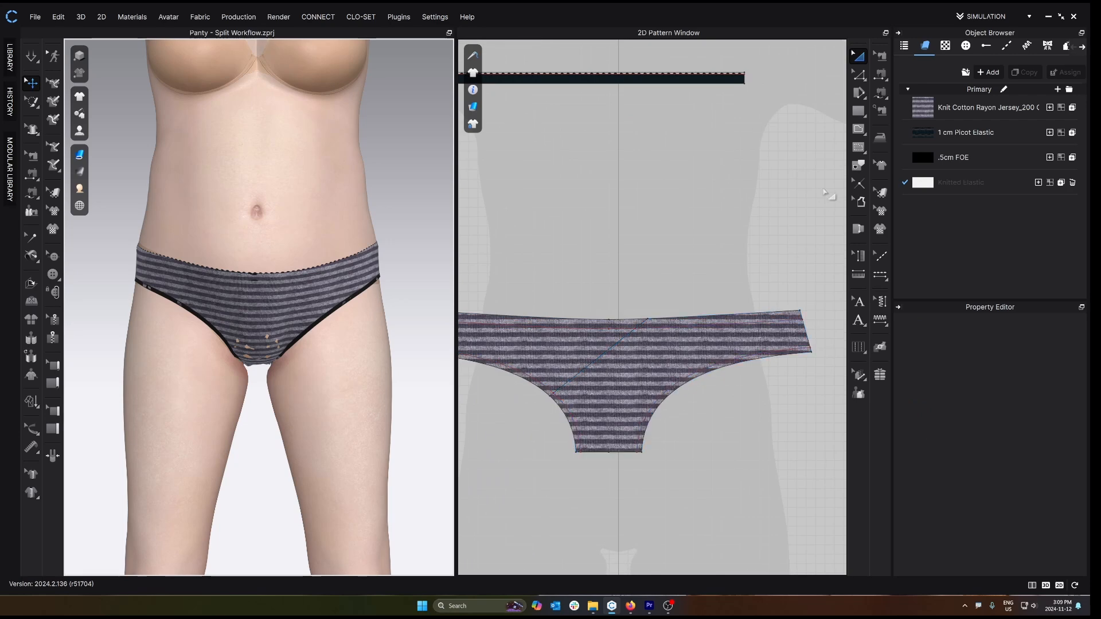
- Align the fabric grain of the front piece containing the crotch edge parallel to the diagonal seam
left_click(880, 193)
right_click(640, 356)
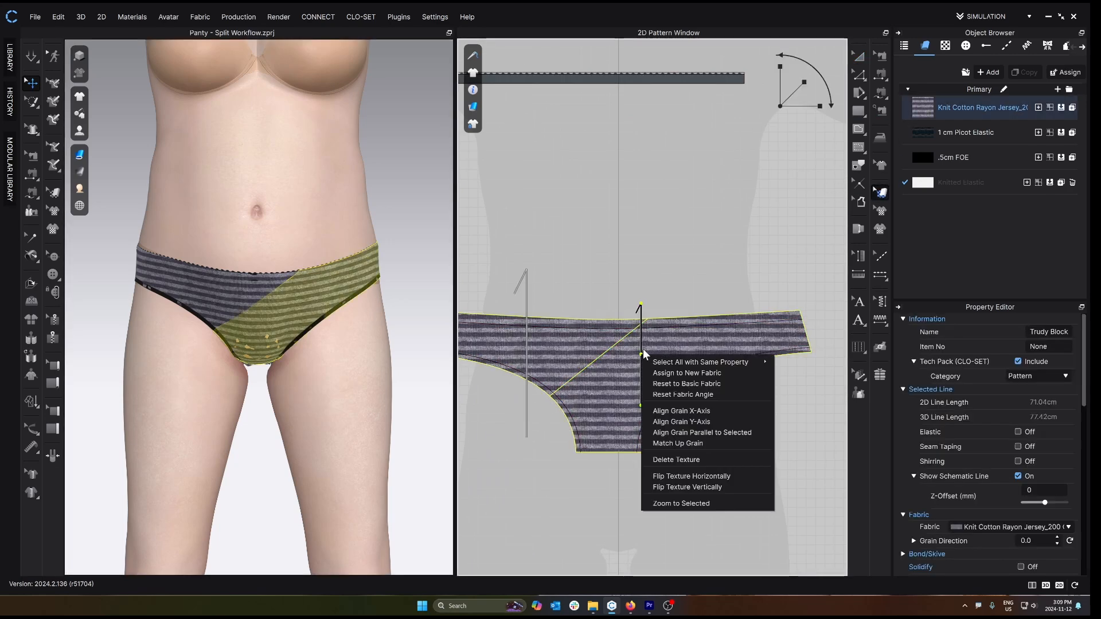
left_click(694, 432)
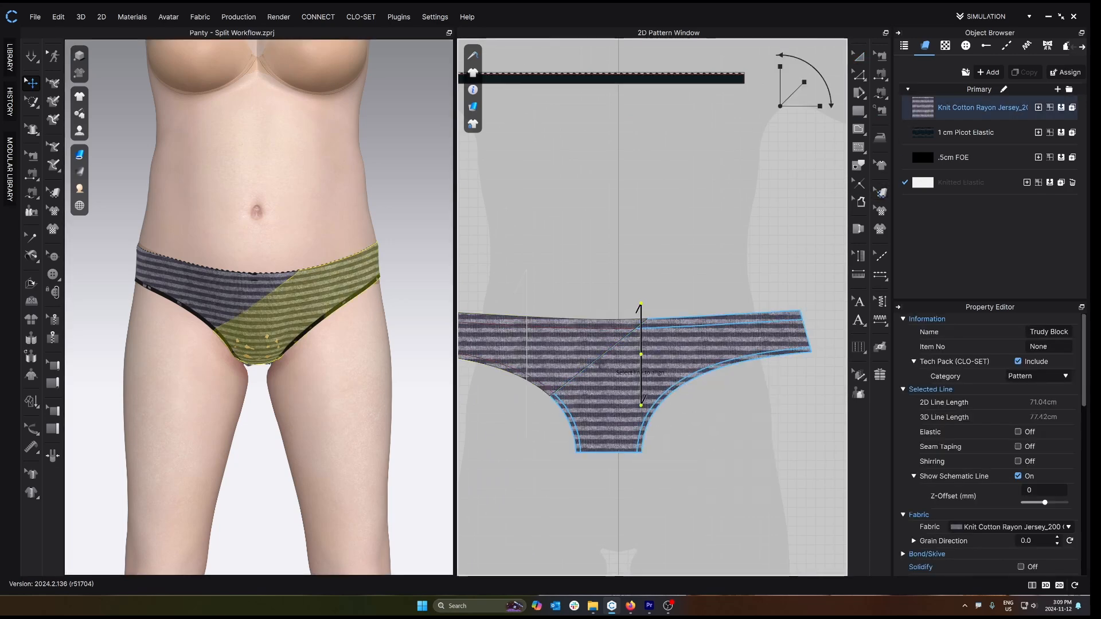
left_click(598, 360)
- Dismiss the grain rotation dialog and align the smaller front piece's grain parallel to the diagonal seam
left_click(590, 349)
right_click(608, 344)
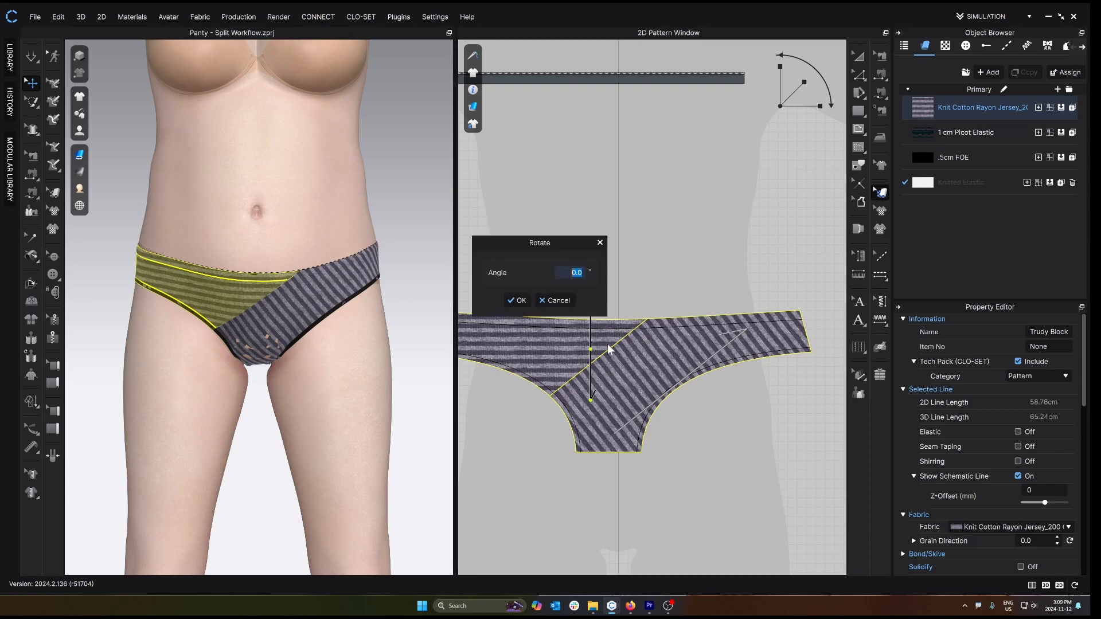
left_click(554, 303)
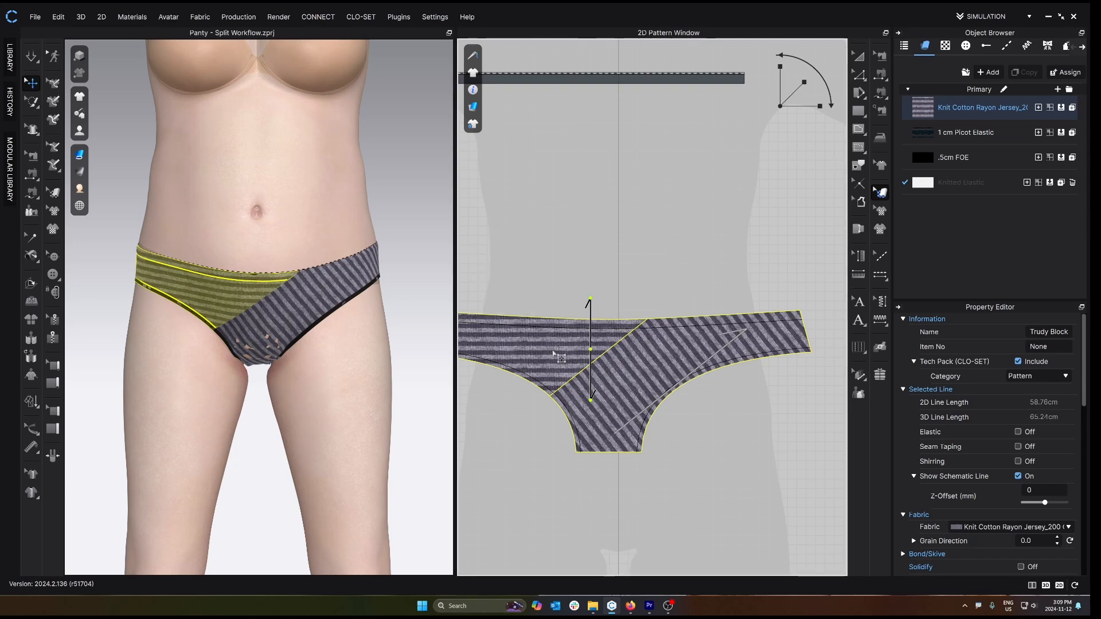
right_click(552, 349)
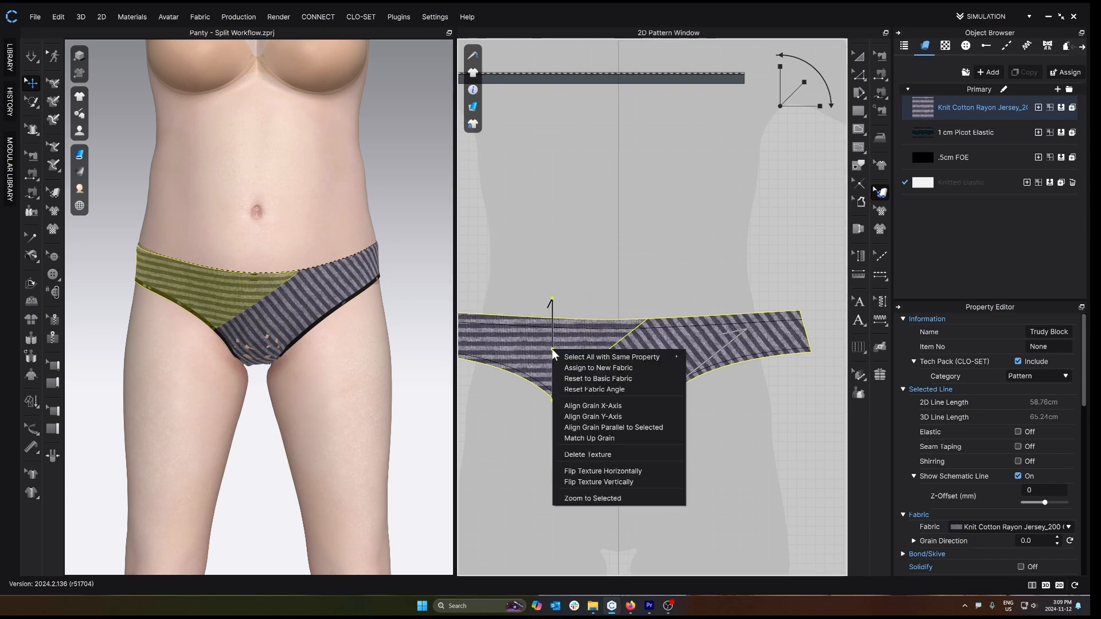
left_click(607, 426)
left_click(589, 371)
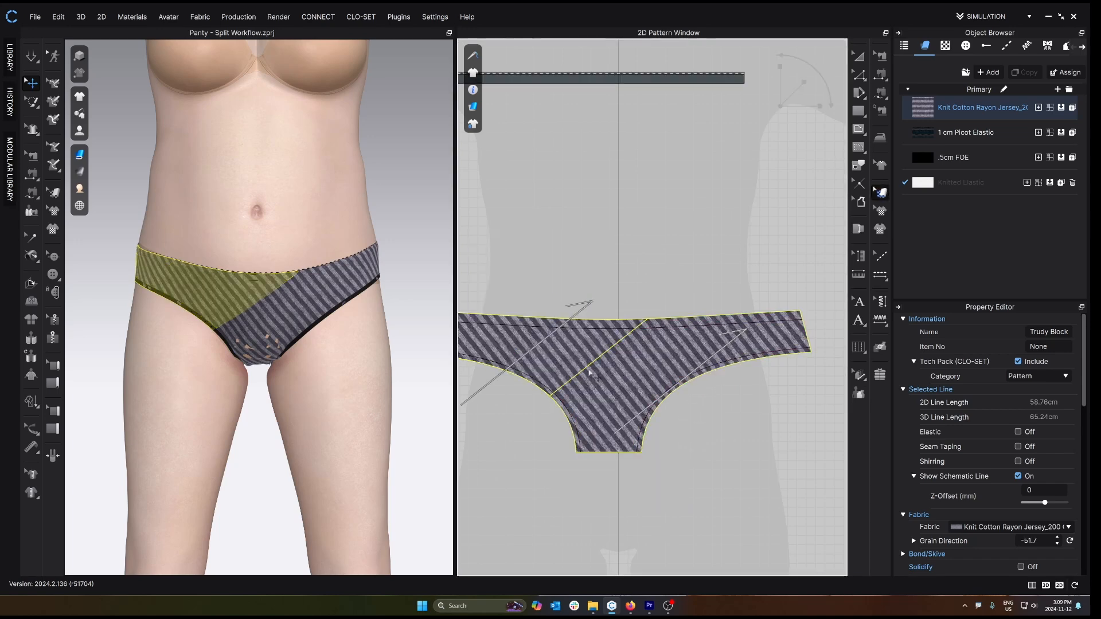
- Rotate the grain of the front piece containing the crotch edge to about 36.9 degrees, so its stripes follow the diagonal seam
left_click(636, 371)
left_click_drag(671, 333, 600, 325)
left_click(597, 245)
- Simulate the panty with the angled stripes and check its back on the avatar
key("space")
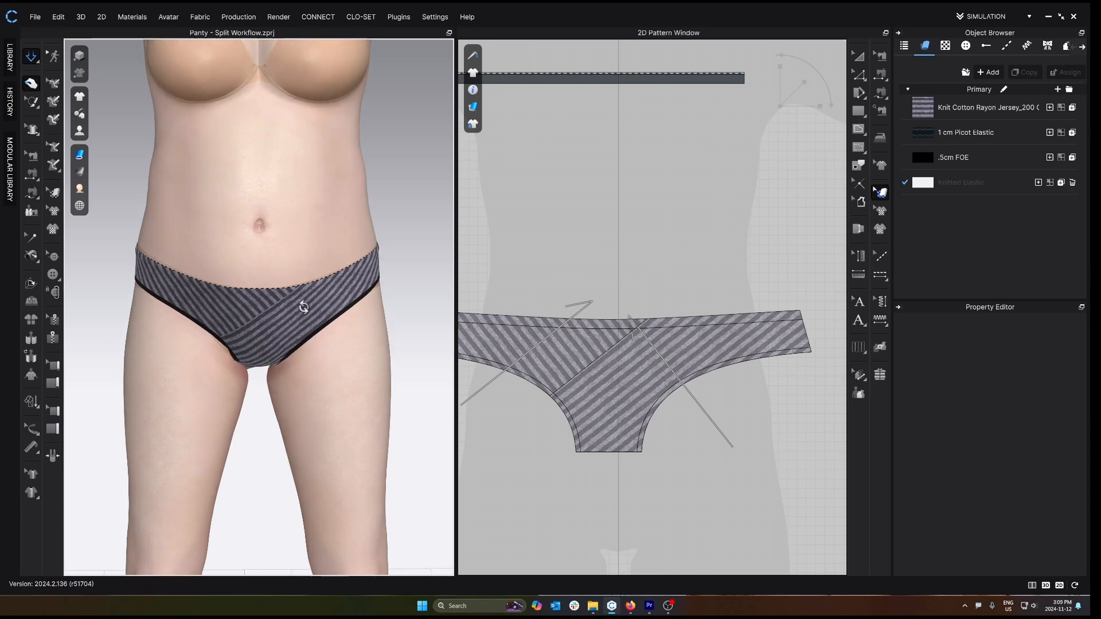
key("space")
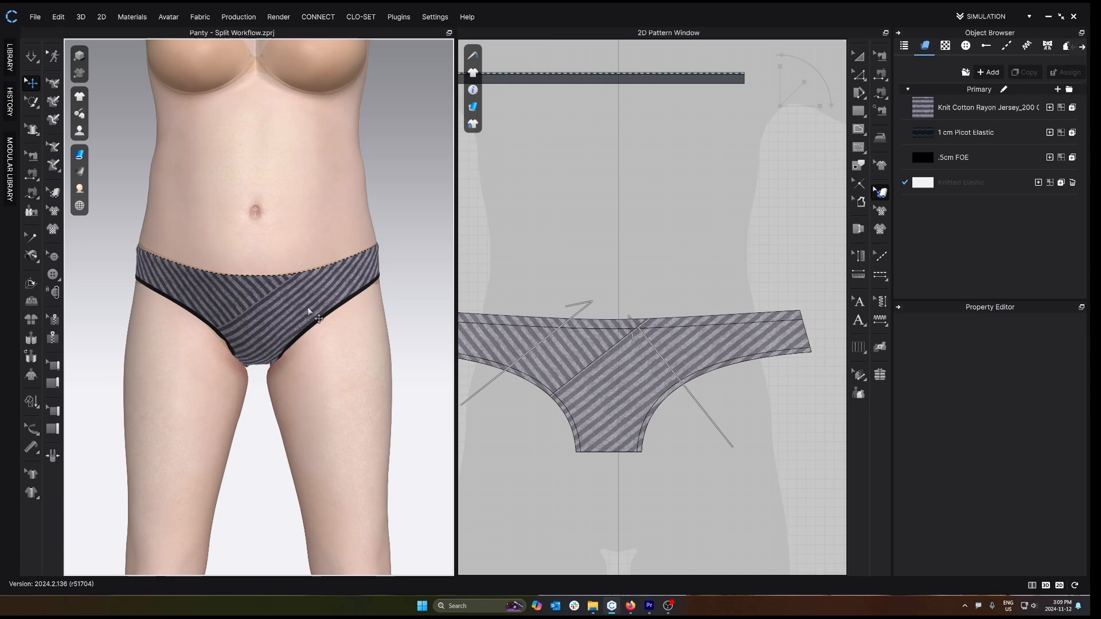
right_click_drag(308, 310, 287, 299)
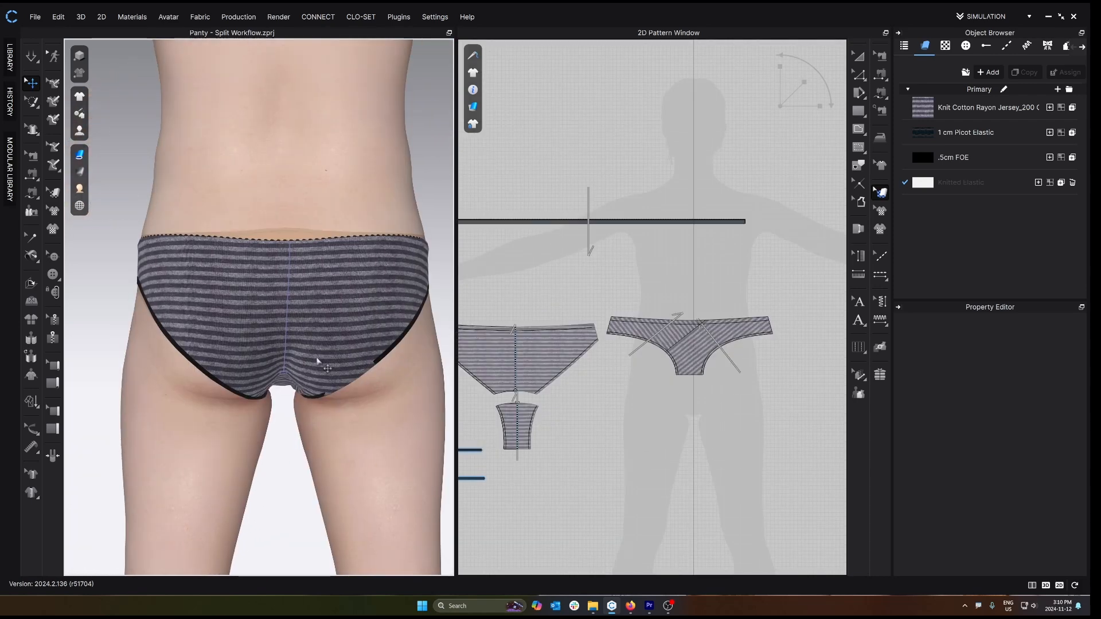
right_click_drag(181, 360, 326, 281)
right_click_drag(173, 399, 369, 327)
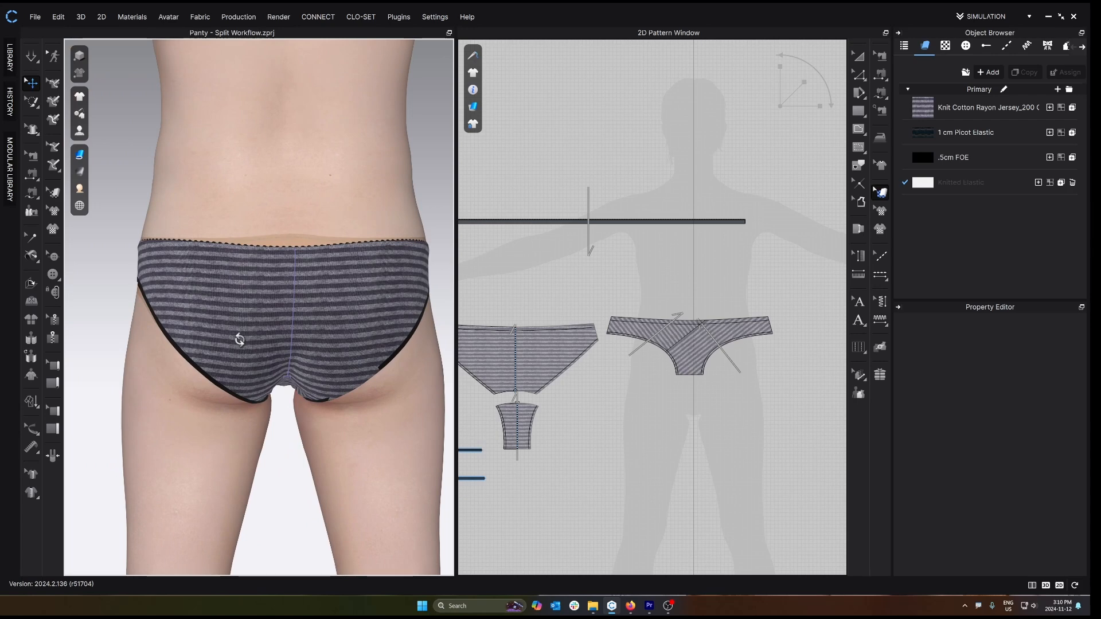
right_click_drag(240, 339, 363, 341)
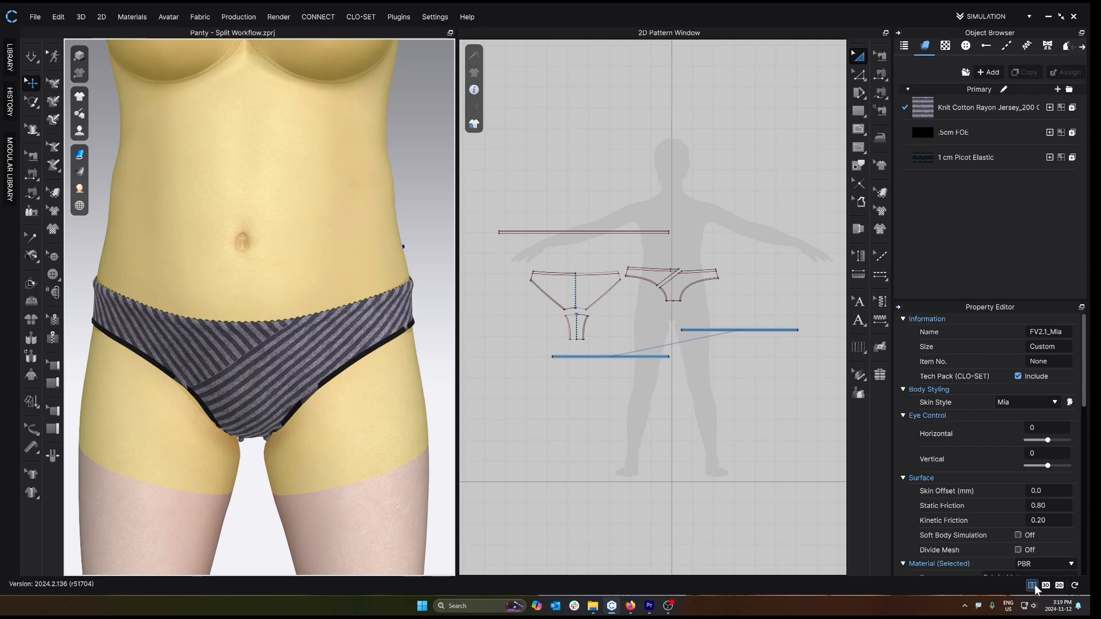
- Copy all panty and elastic pattern pieces and paste the set about 228 cm away, diagonally above the originals
left_click(1059, 585)
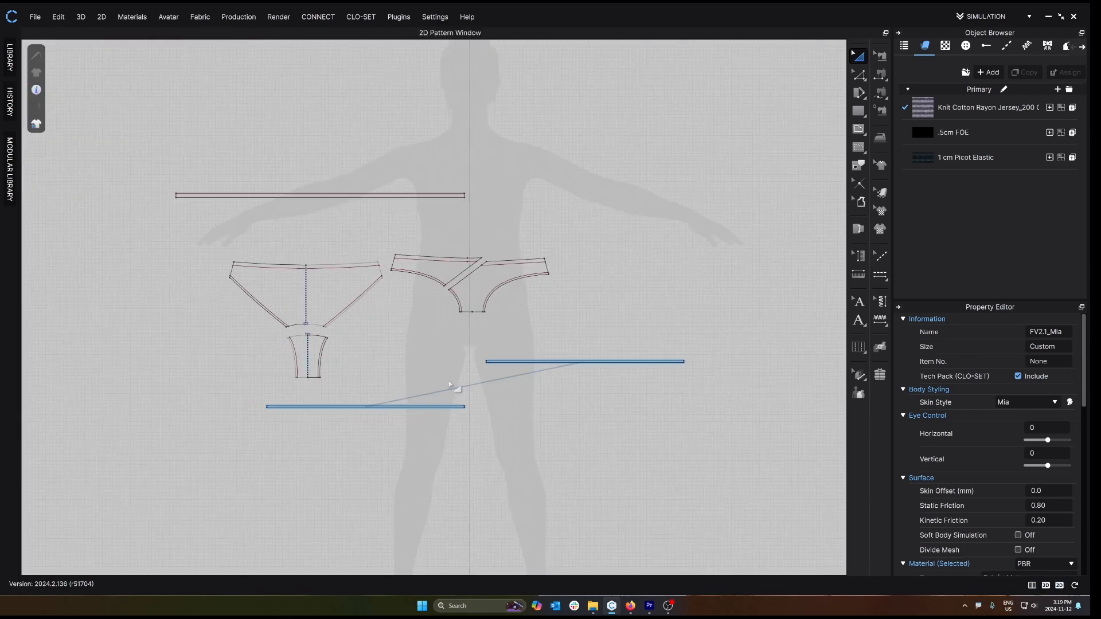
scroll(451, 386, "down", 5)
left_click_drag(285, 255, 595, 419)
key("ctrl+c")
key("ctrl+v")
scroll(457, 325, "down", 1)
middle_click_drag(457, 325, 514, 371)
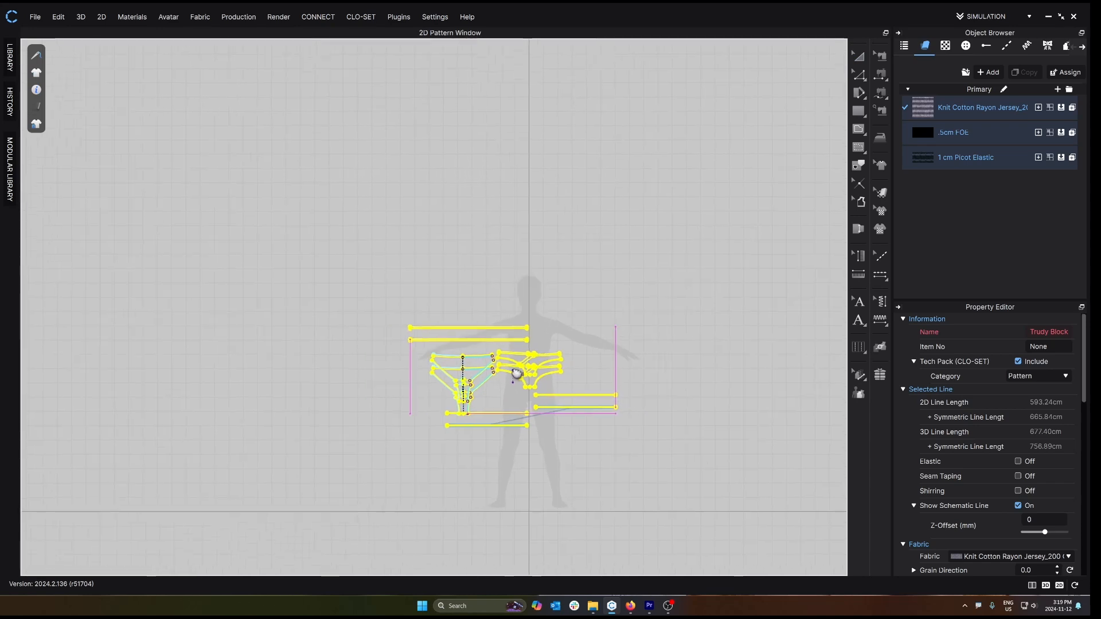
left_click(290, 184)
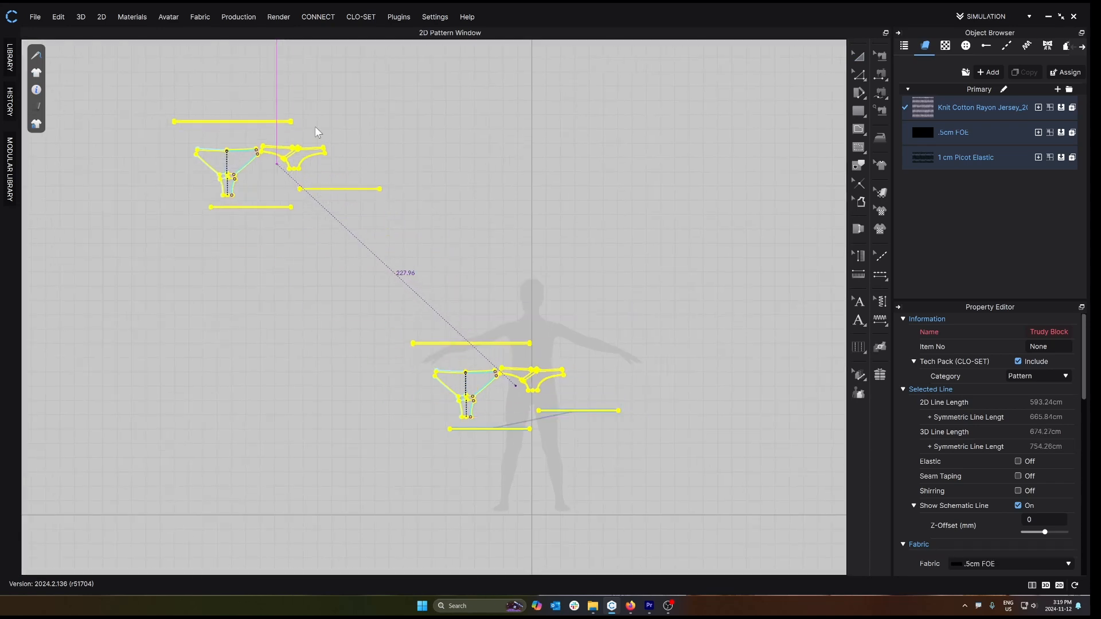
- Archive the pasted set of pattern pieces above the originals
scroll(442, 343, "up", 1)
middle_click_drag(444, 331, 441, 306)
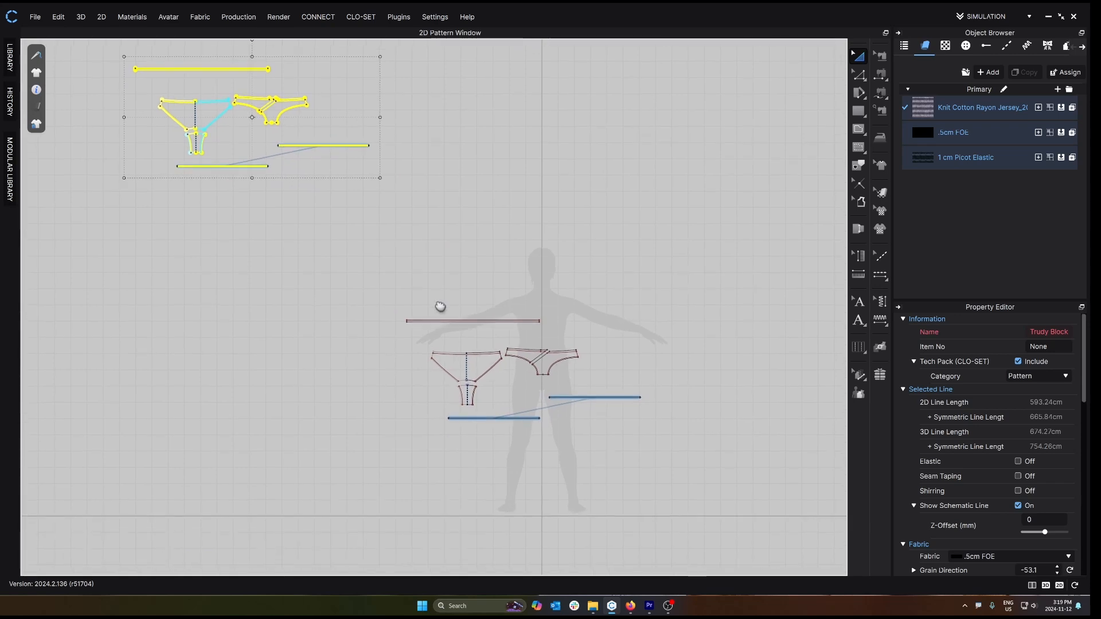
middle_click_drag(264, 133, 273, 158)
right_click(226, 135)
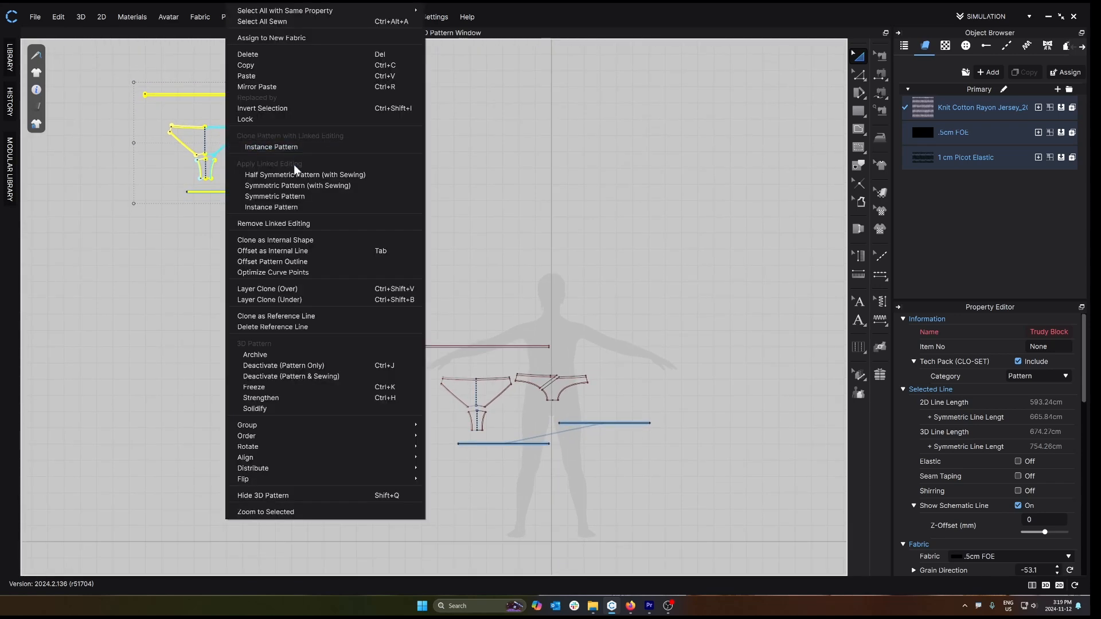
left_click(281, 354)
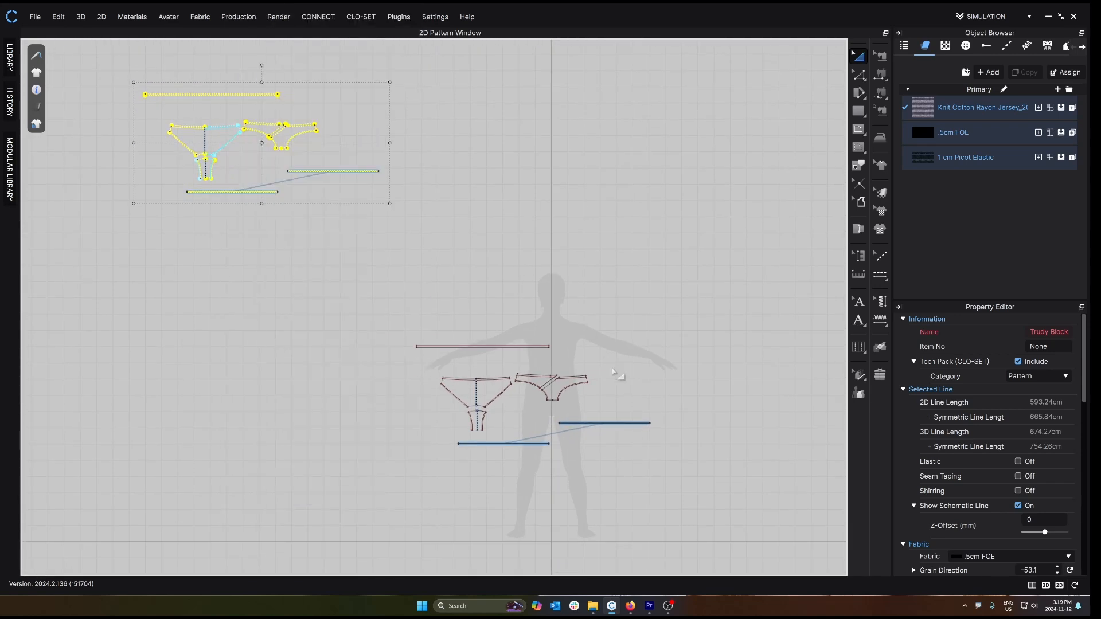
- Show the 3D and 2D windows together, reselect the whole copied pattern set and archive it out of the 3D scene
scroll(607, 395, "up", 4)
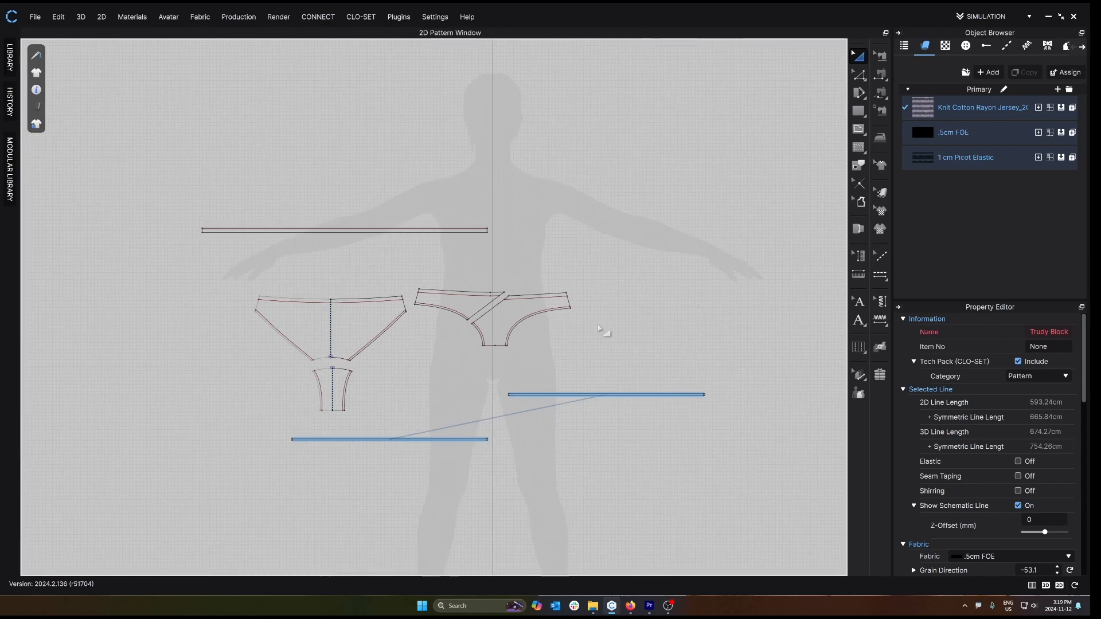
scroll(601, 330, "up", 1)
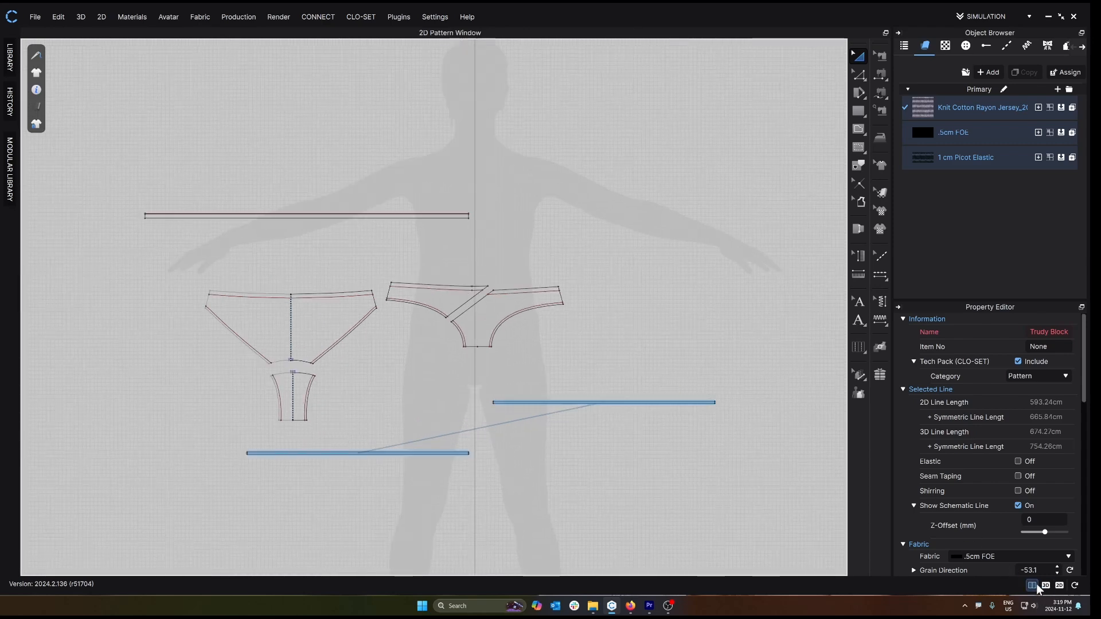
left_click(1032, 585)
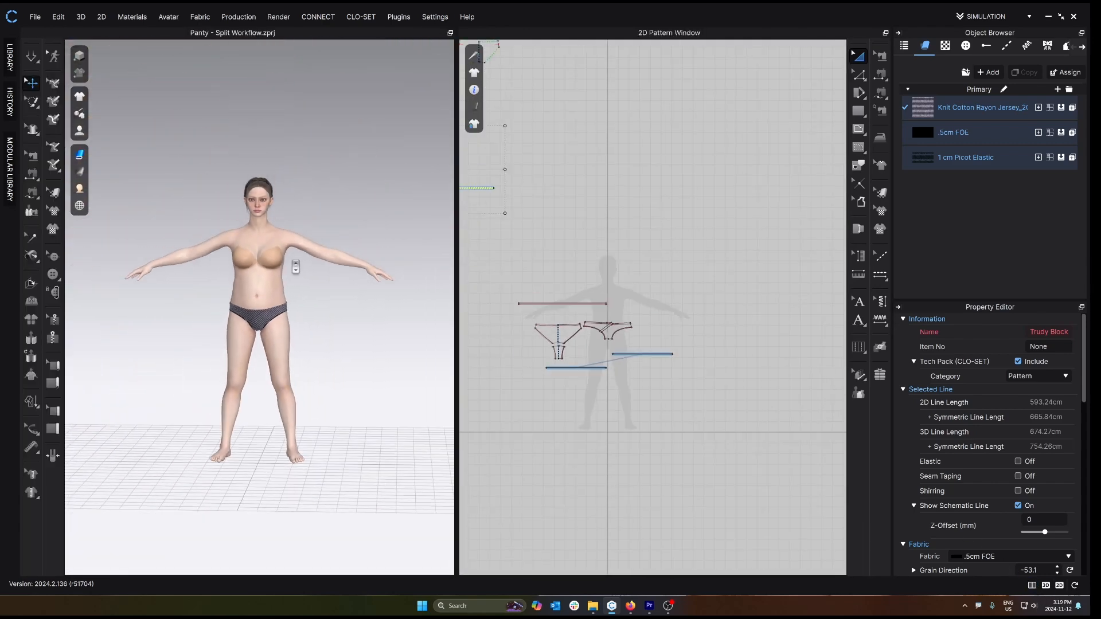
scroll(295, 266, "down", 1)
middle_click_drag(196, 167, 258, 204)
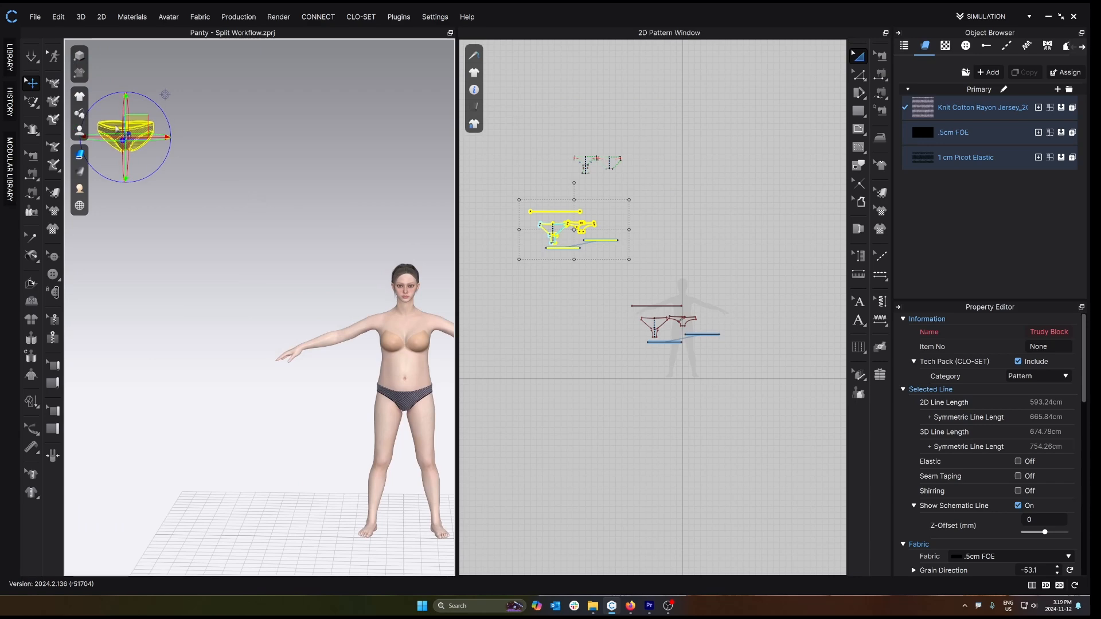
right_click_drag(152, 164, 149, 156)
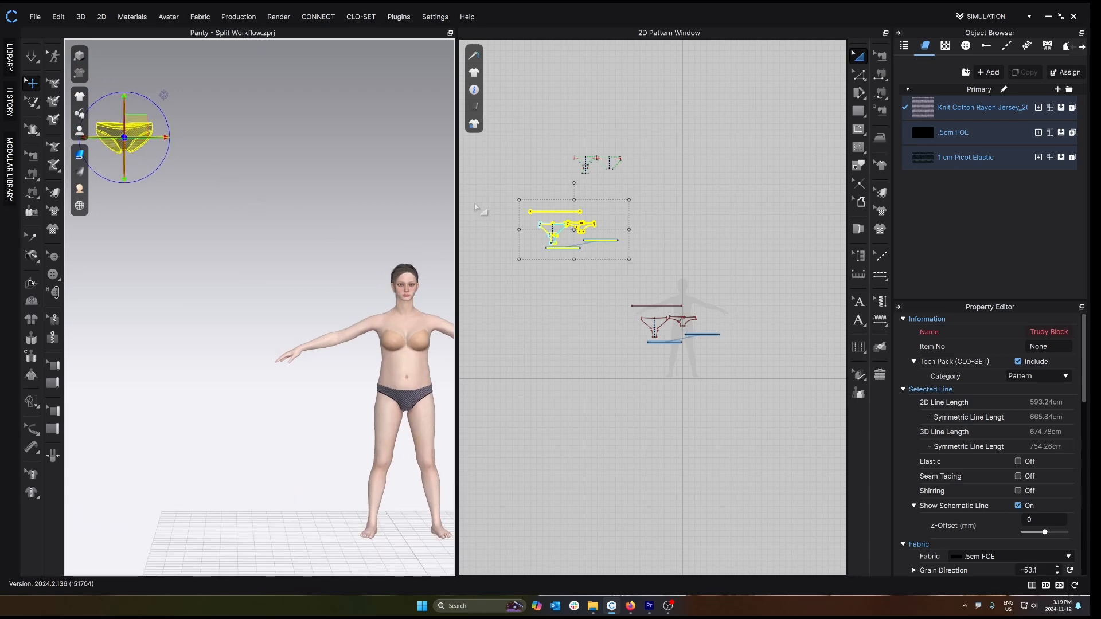
right_click(557, 229)
left_click_drag(514, 197, 622, 257)
right_click(582, 226)
left_click(661, 356)
- Show only the 2D patterns and delete the small mark at the center of the back panel's crotch edge
scroll(668, 329, "up", 3)
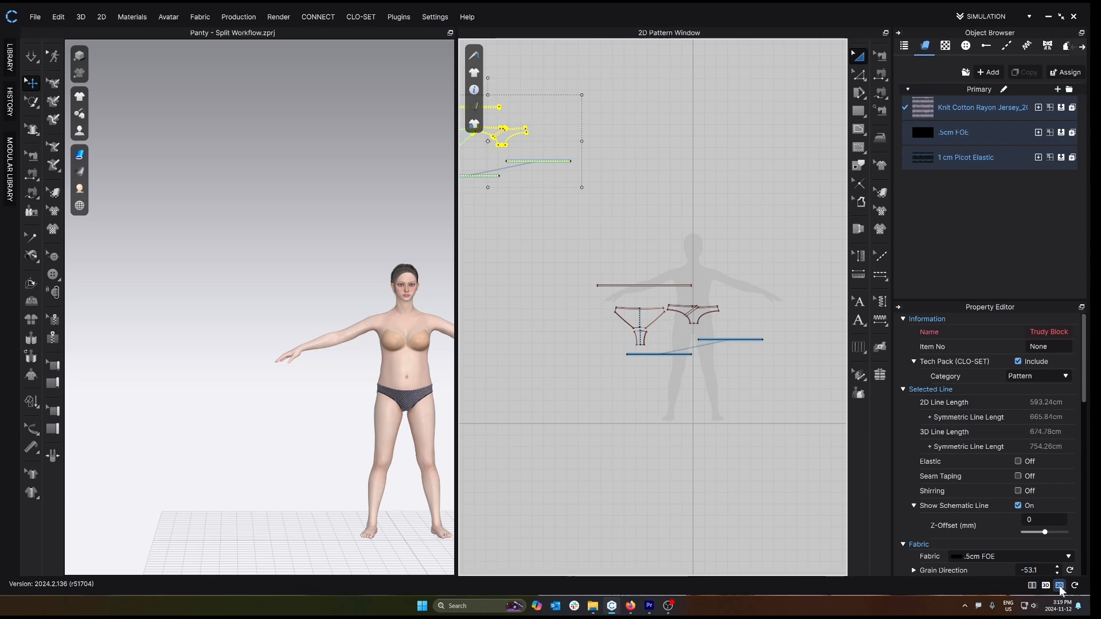
left_click(1058, 586)
scroll(701, 420, "up", 1)
middle_click_drag(701, 419, 742, 413)
scroll(742, 413, "up", 1)
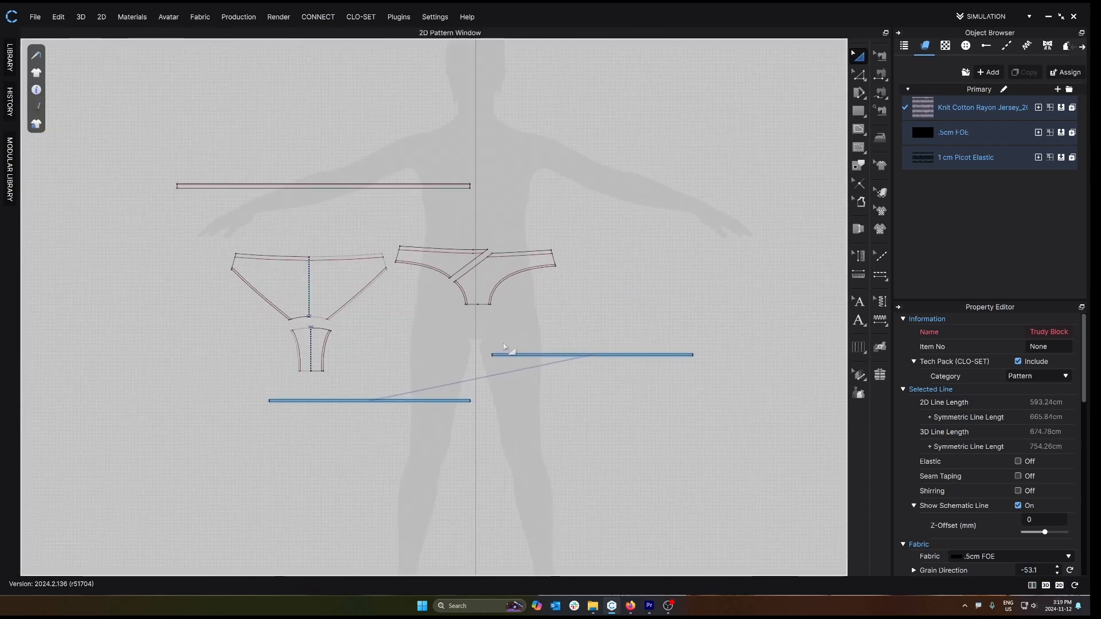
middle_click_drag(419, 259, 476, 288)
scroll(476, 287, "up", 1)
scroll(444, 250, "up", 1)
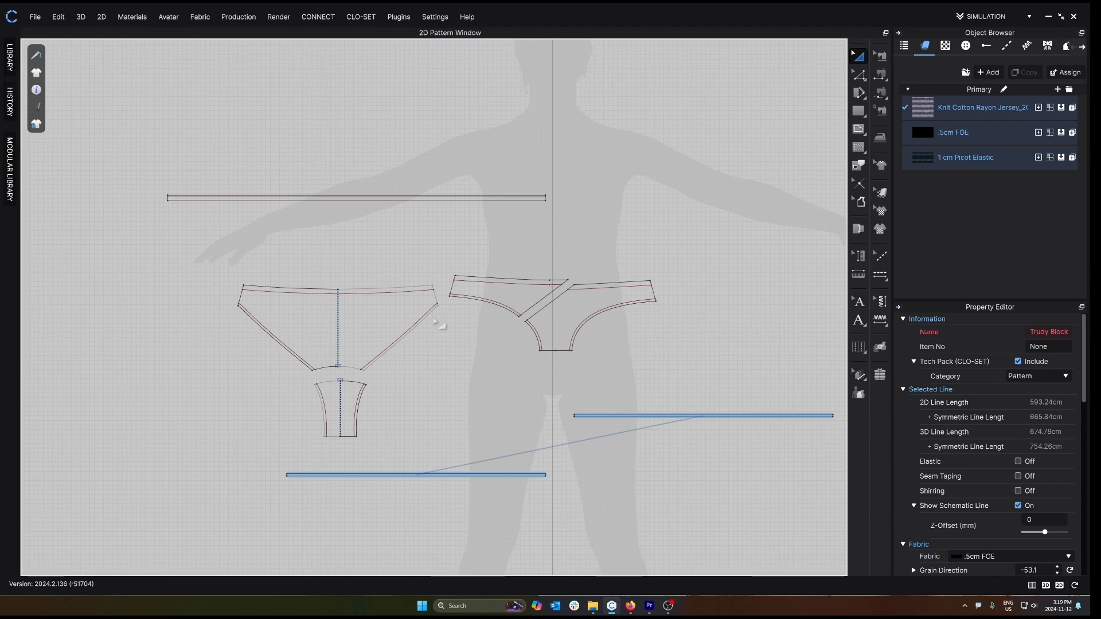
scroll(385, 371, "up", 3)
scroll(384, 370, "up", 3)
left_click(334, 369)
key("Delete")
scroll(327, 298, "up", 1)
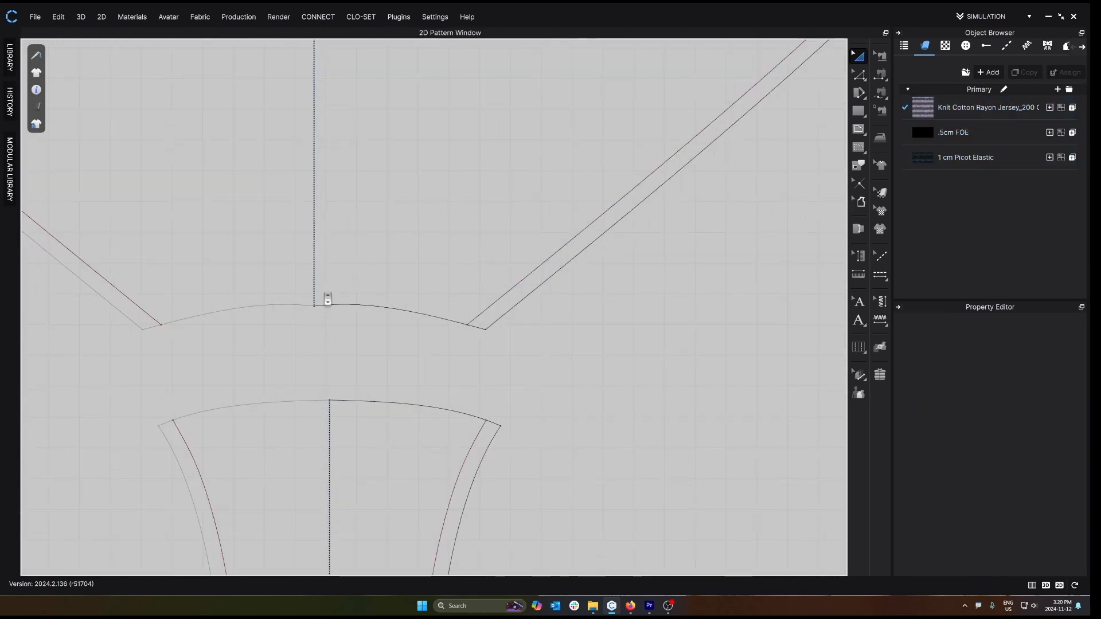
key("v")
- Move the higher leg elastic strip down until it is level with the other leg elastic
scroll(316, 346, "down", 6)
key("a")
left_click(661, 473)
left_click(651, 418)
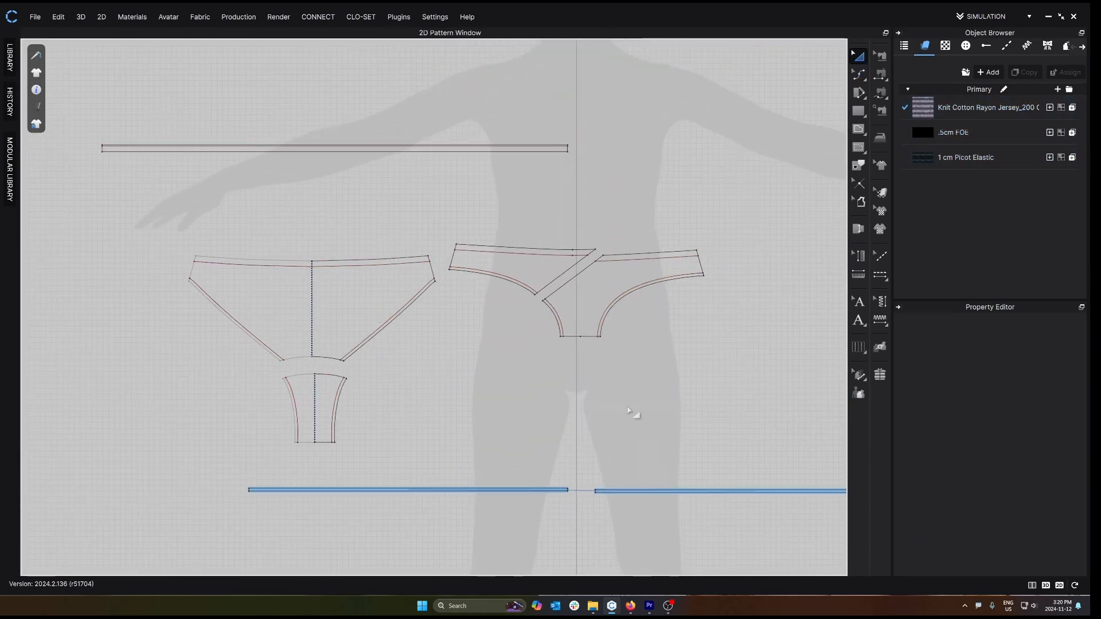
- Add a 1 cm seam allowance around the back panel, the gusset and both front pieces
left_click_drag(144, 196, 743, 448)
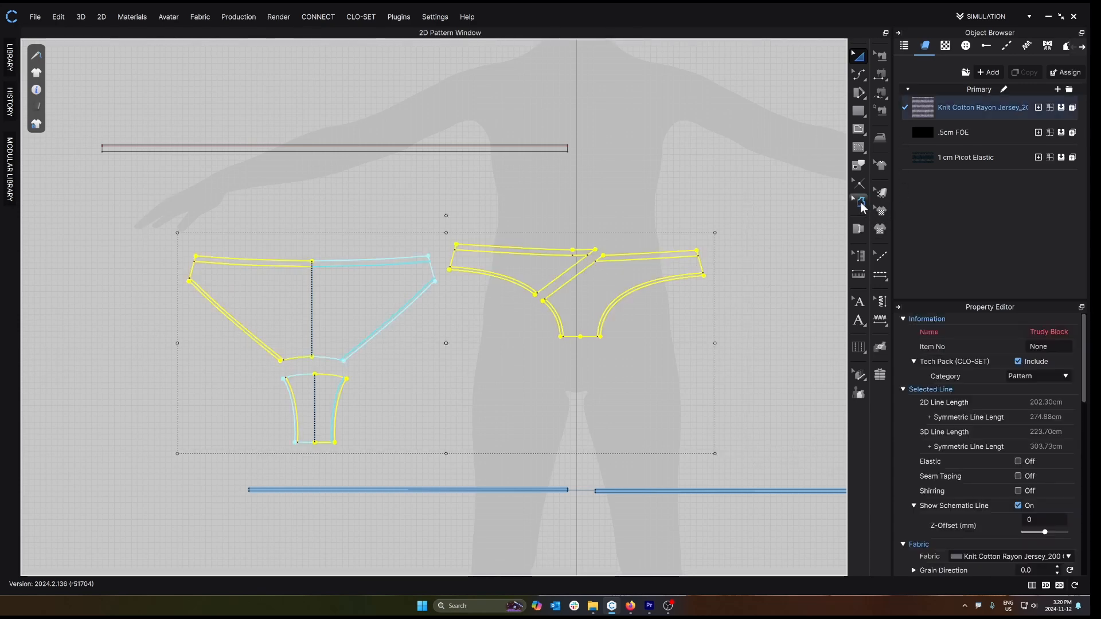
left_click(862, 204)
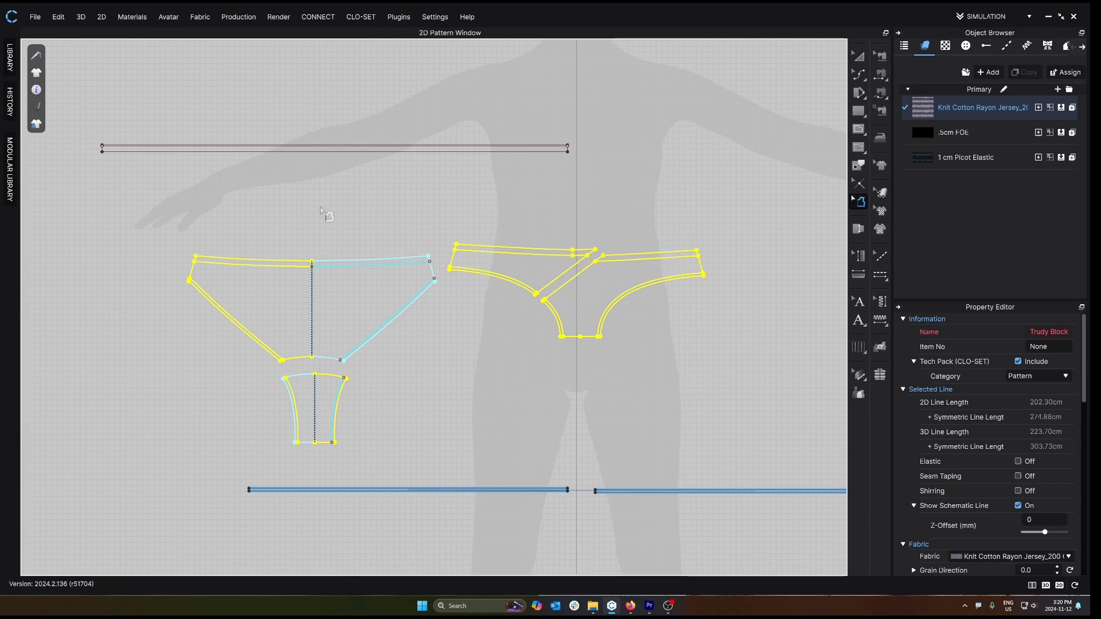
left_click_drag(150, 200, 787, 465)
- Move the larger front piece away from the smaller one so their seam allowances no longer overlap
scroll(568, 319, "up", 1)
key("a")
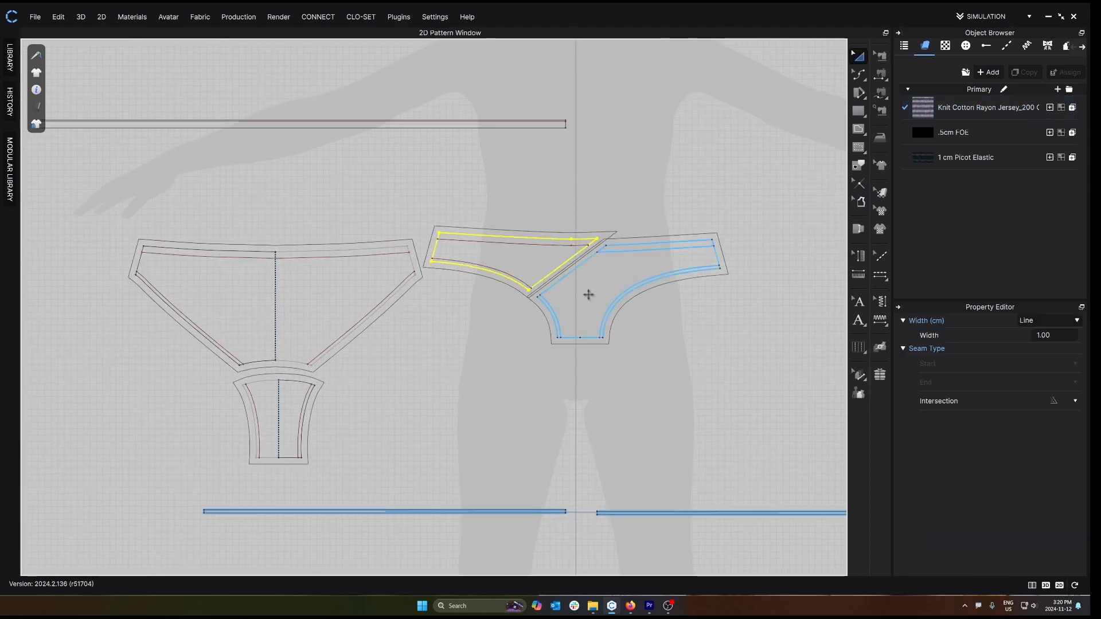
left_click_drag(590, 293, 613, 297)
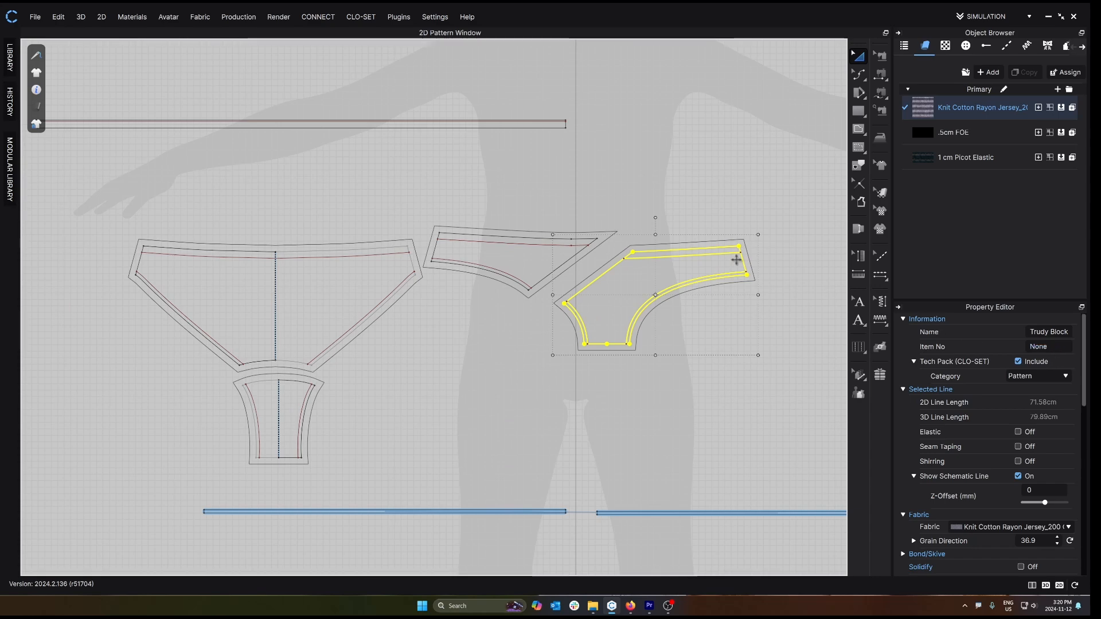
- Remove the seam allowance from the leg edges of the back panel, gusset and smaller front piece, and from the larger front's short leg curve
left_click(859, 202)
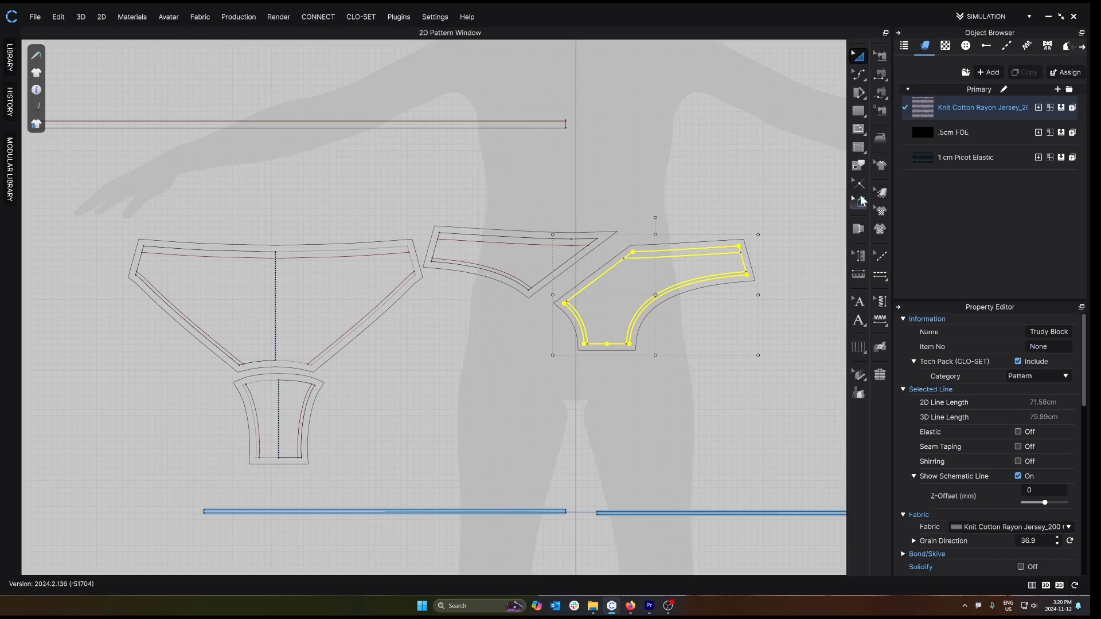
left_click(717, 252)
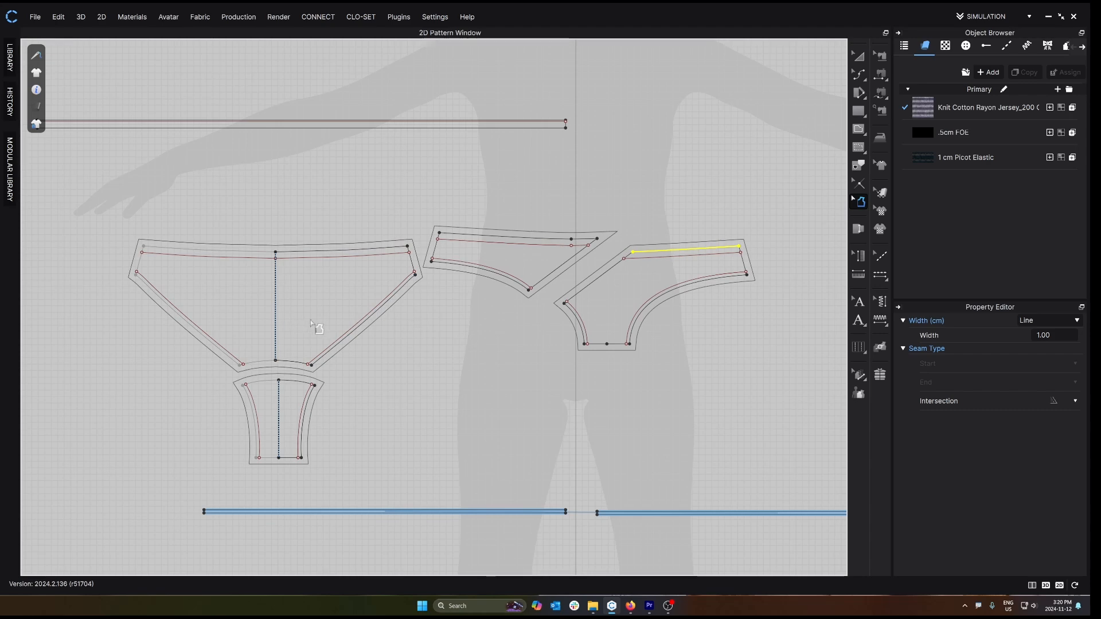
left_click(355, 336)
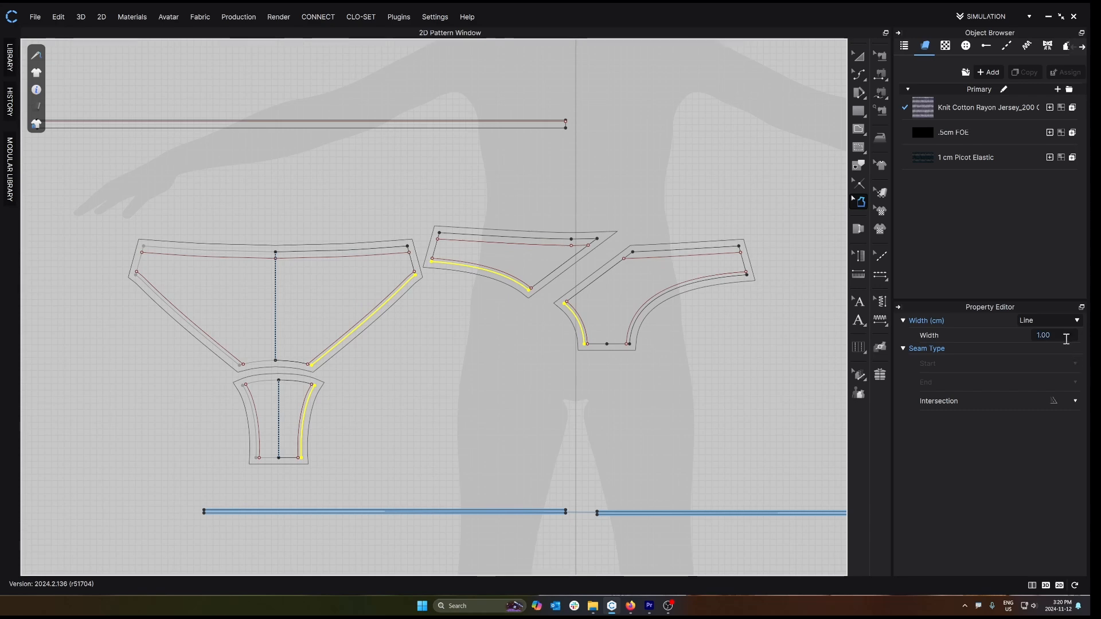
key("Delete")
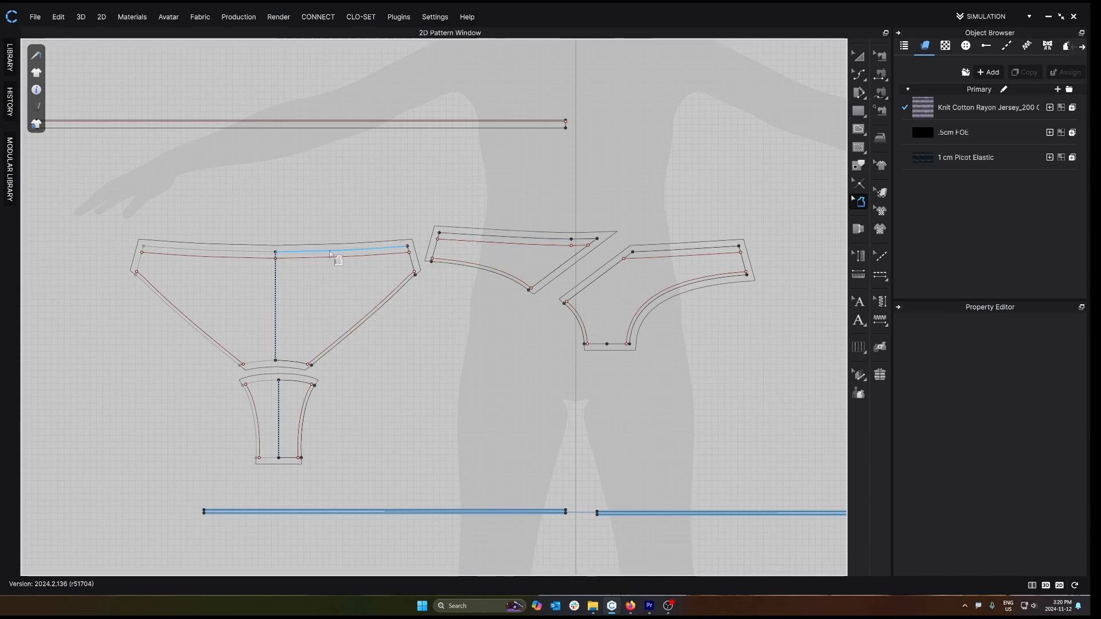
- Add a 1 cm seam allowance to both short ends of the leg elastic strips
scroll(378, 298, "up", 1)
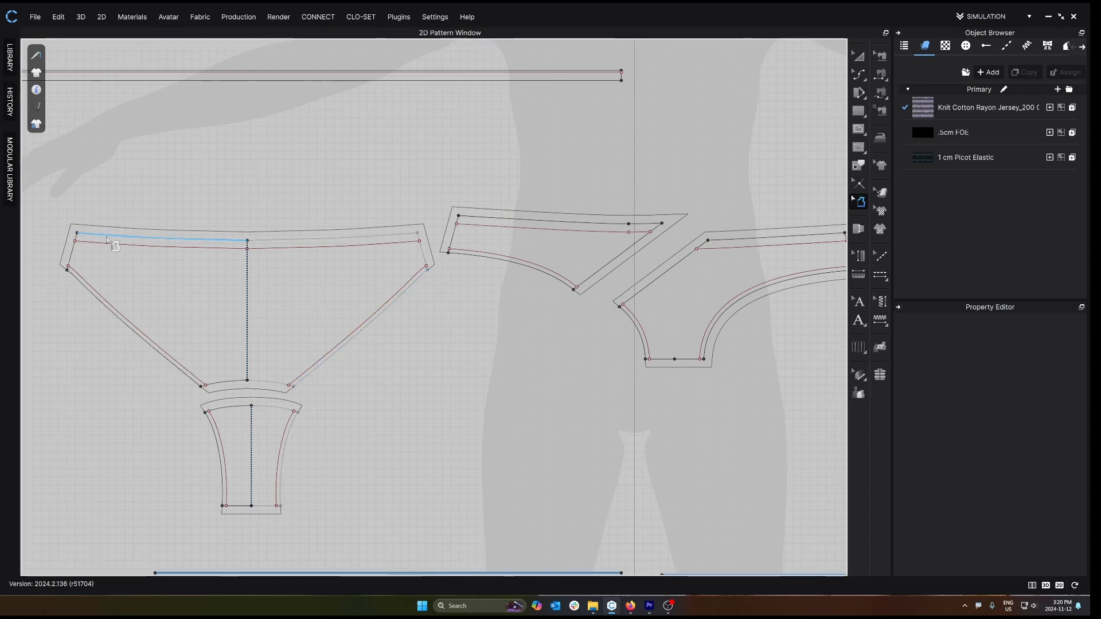
scroll(498, 231, "down", 1)
scroll(497, 226, "down", 1)
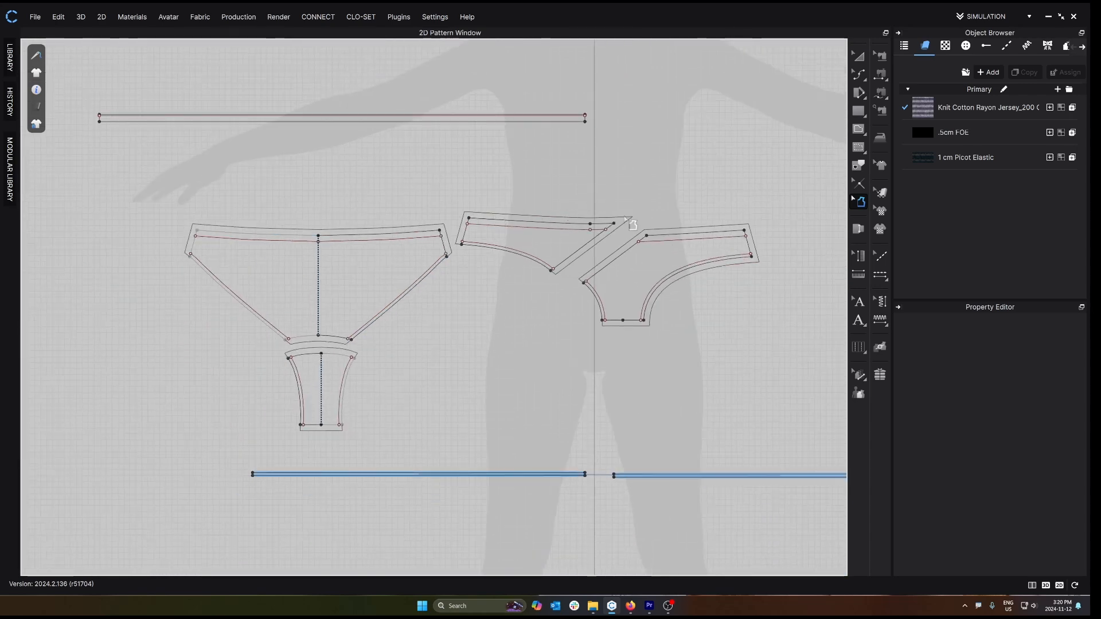
scroll(462, 455, "up", 2)
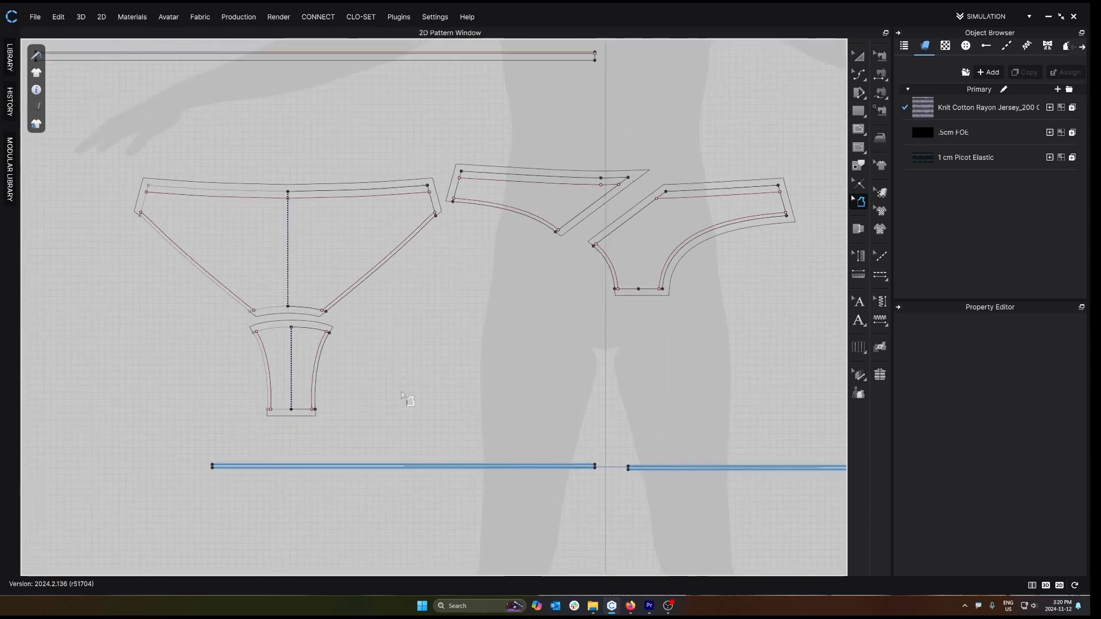
scroll(395, 373, "down", 2)
scroll(269, 447, "up", 4)
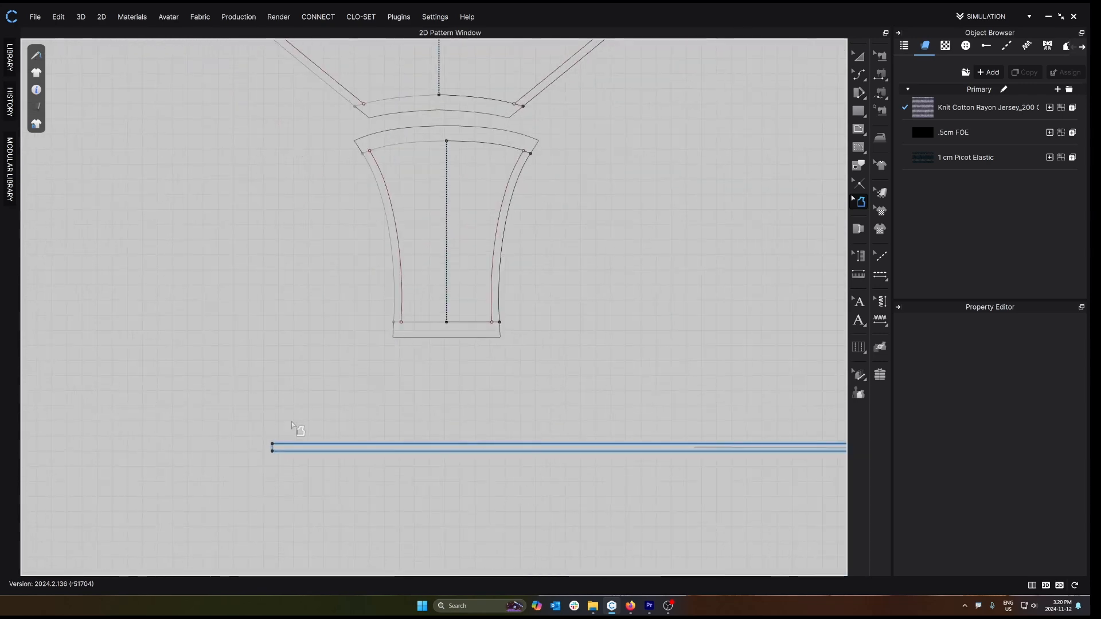
left_click(274, 447)
scroll(518, 475, "down", 2)
middle_click_drag(673, 481, 270, 469)
scroll(577, 419, "up", 1)
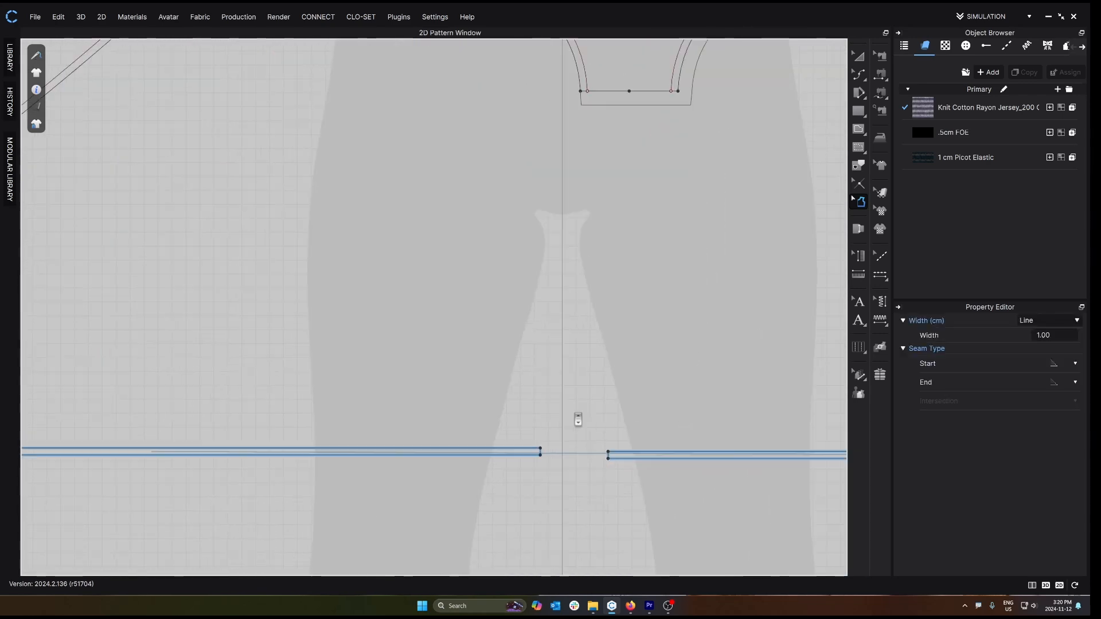
scroll(559, 455, "up", 1)
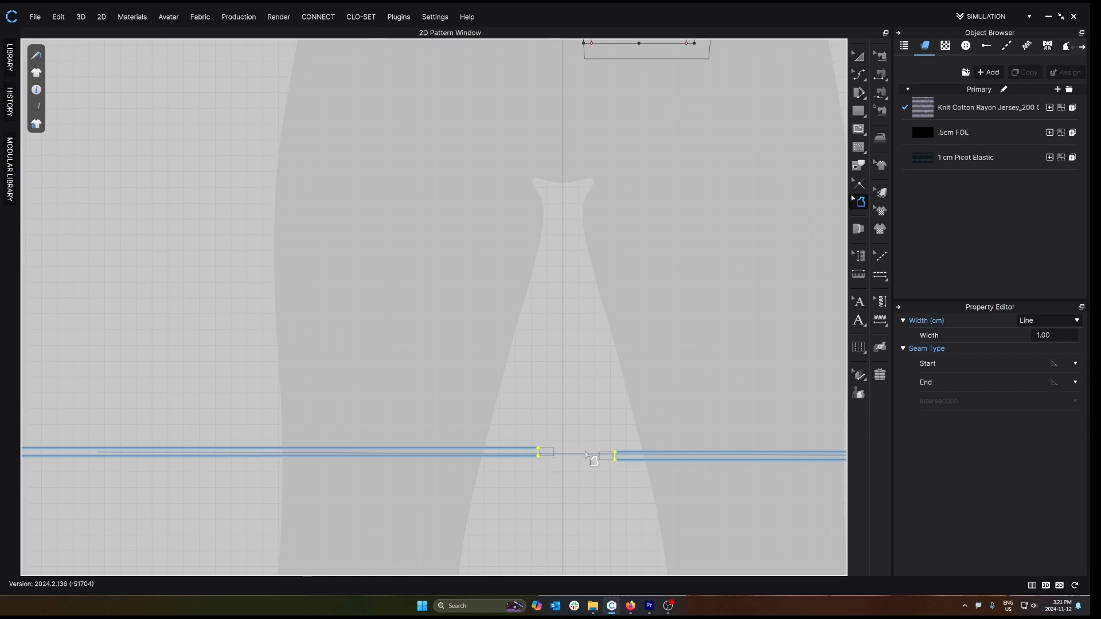
- Delete the duplicate leg elastic strip that lies on the larger front piece's side of the avatar's center line
scroll(605, 456, "down", 3)
key("a")
left_click(639, 452)
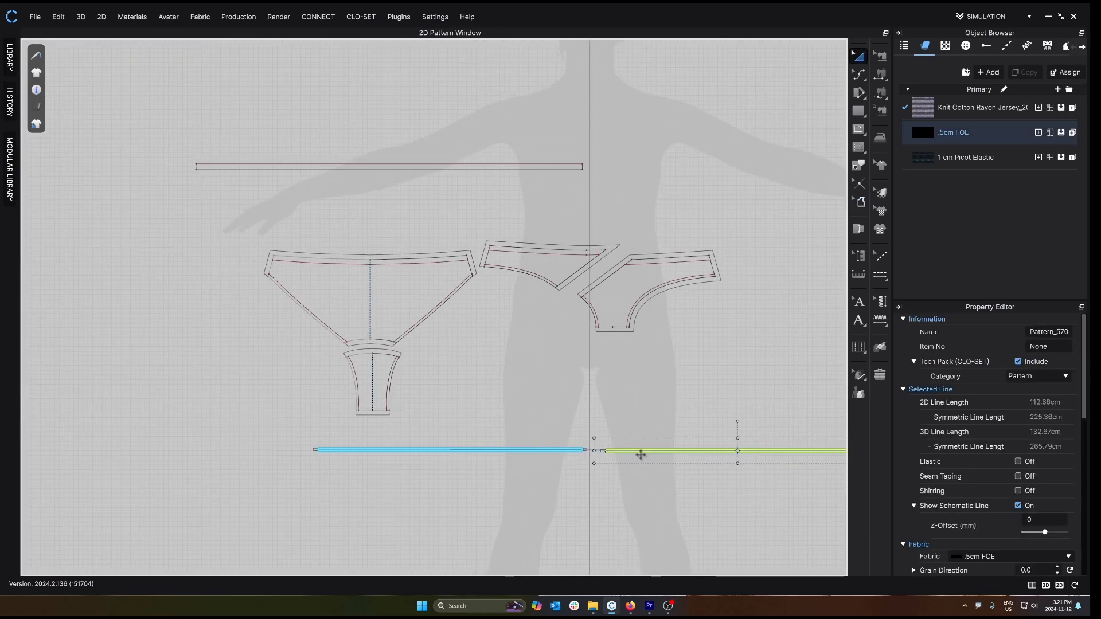
key("Delete")
- Add a 1 cm seam allowance to both short ends of the waist elastic strip
scroll(177, 174, "up", 5)
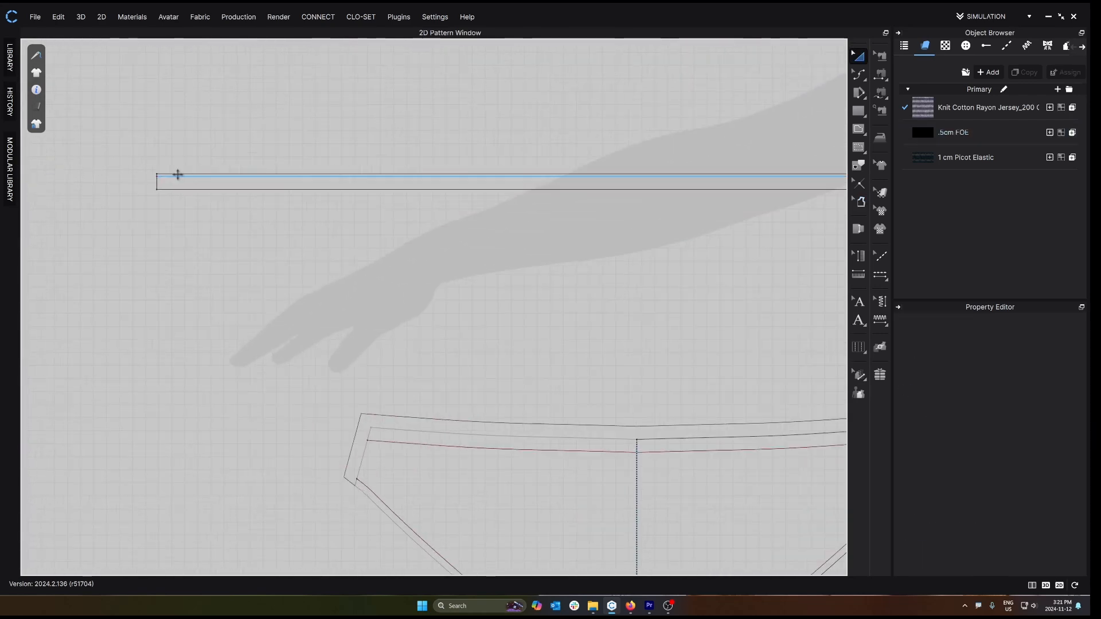
left_click(860, 202)
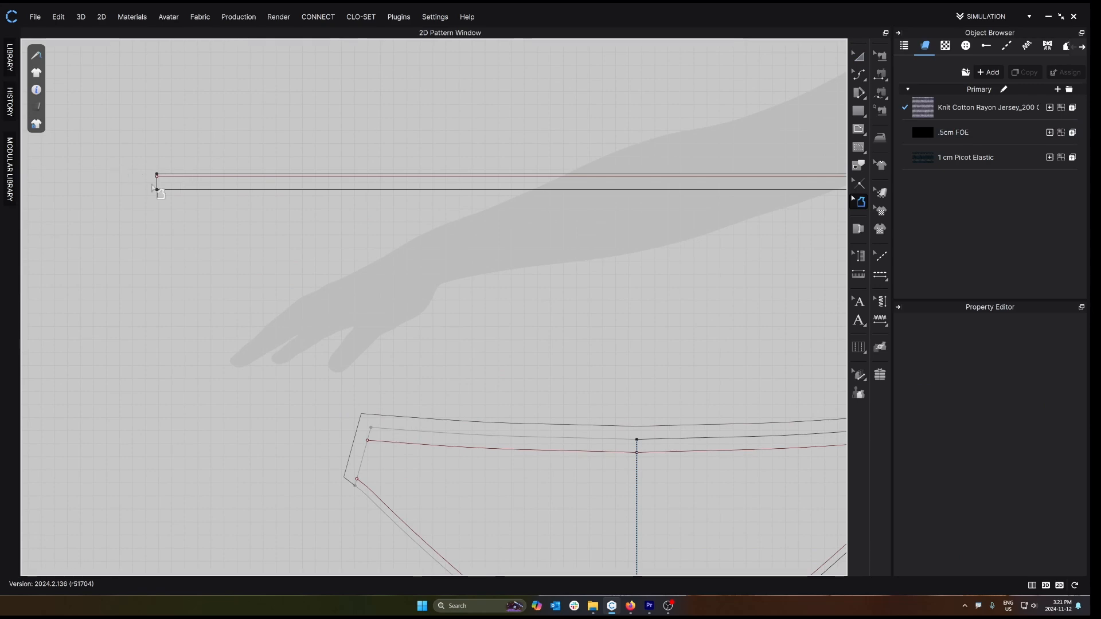
left_click(163, 189)
scroll(578, 220, "down", 2)
middle_click_drag(814, 213, 570, 246)
middle_click_drag(839, 247, 741, 247)
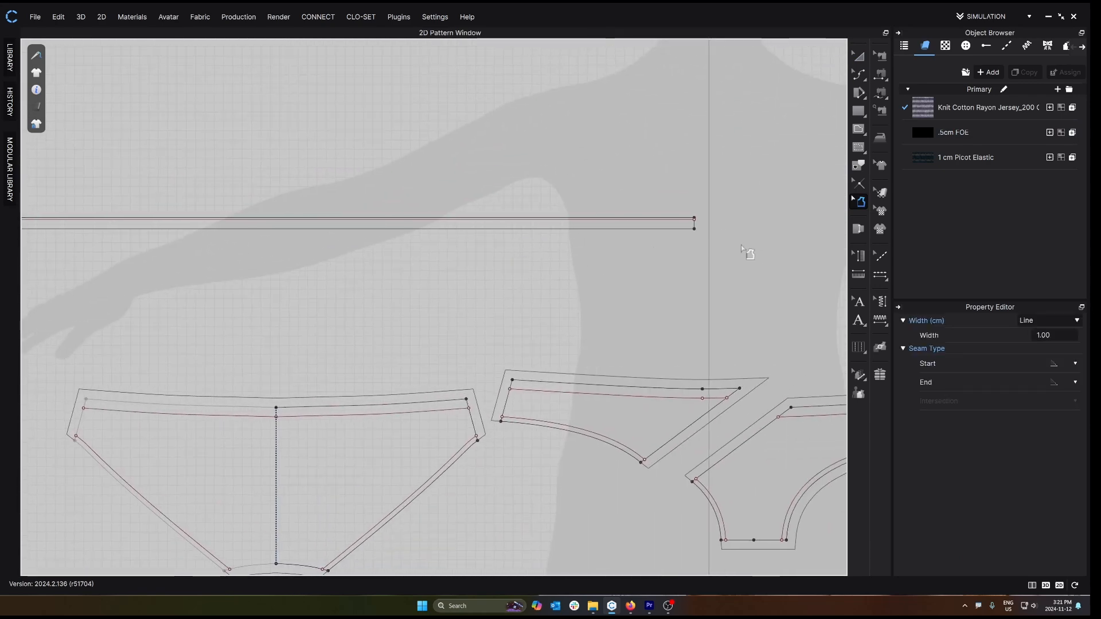
left_click(696, 224)
left_click(694, 226)
scroll(686, 282, "down", 5)
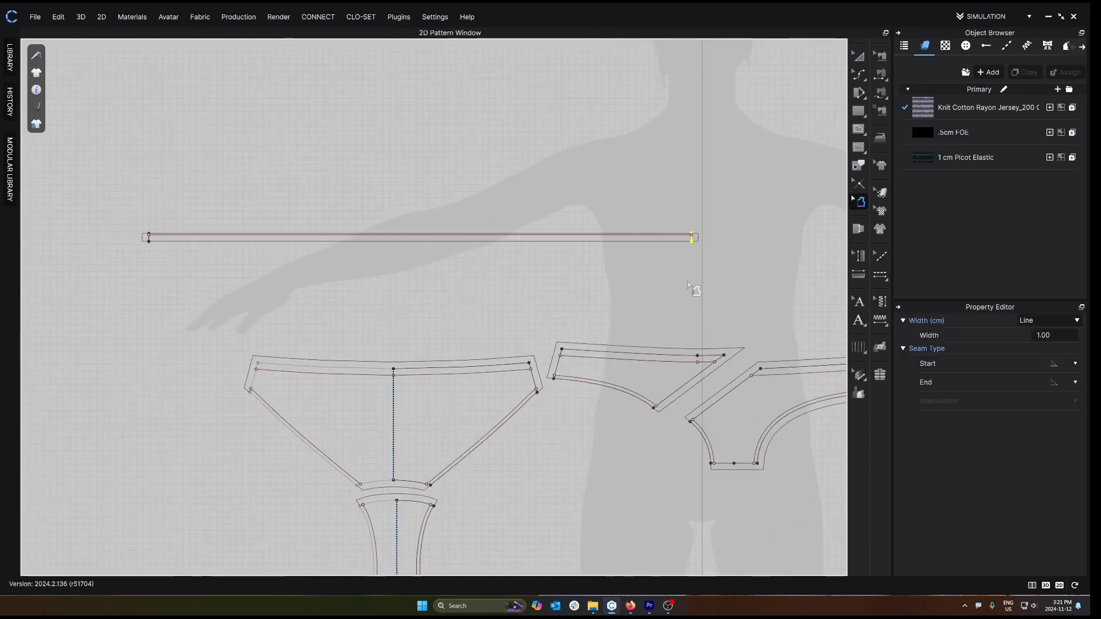
- Remove the seam allowance from the long curved leg edge of the larger front piece
middle_click_drag(662, 330, 559, 259)
scroll(570, 307, "up", 1)
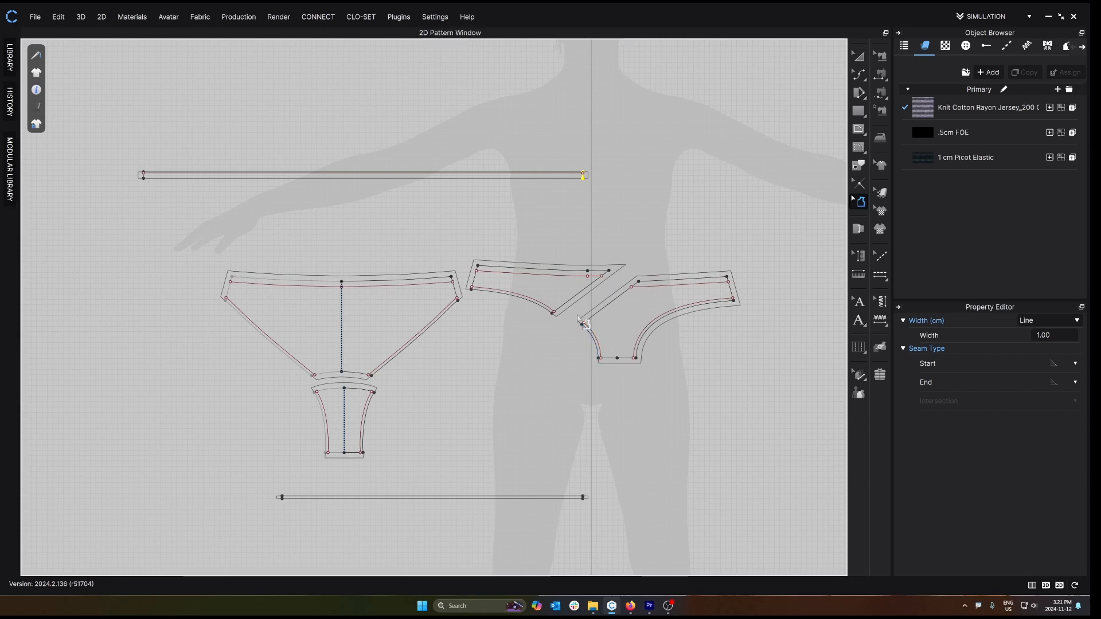
middle_click_drag(582, 319, 576, 294)
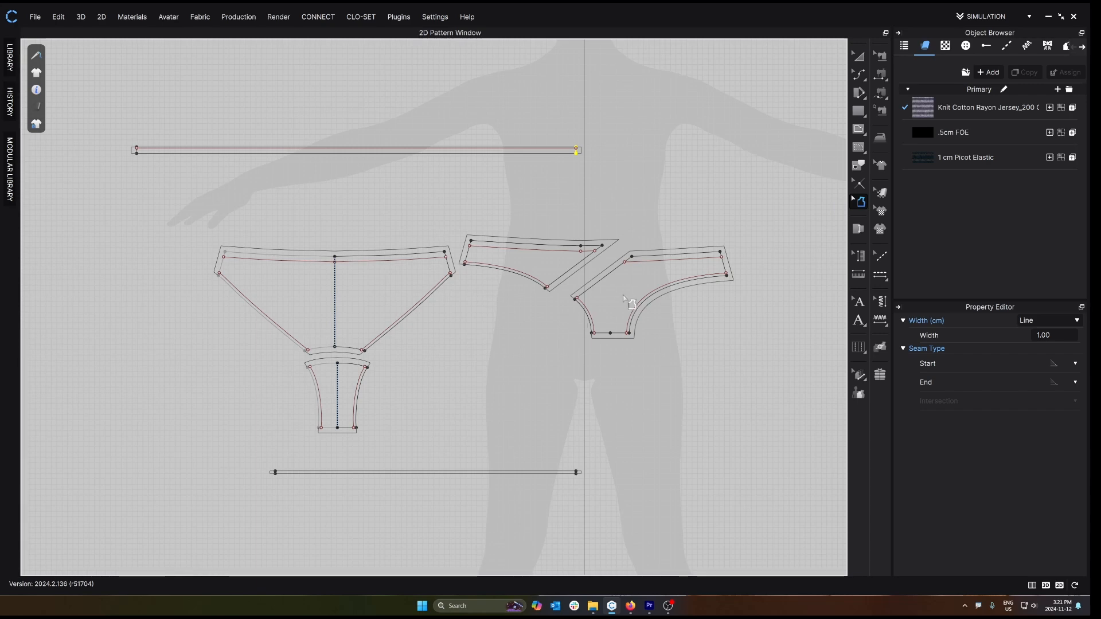
left_click(671, 288)
key("Delete")
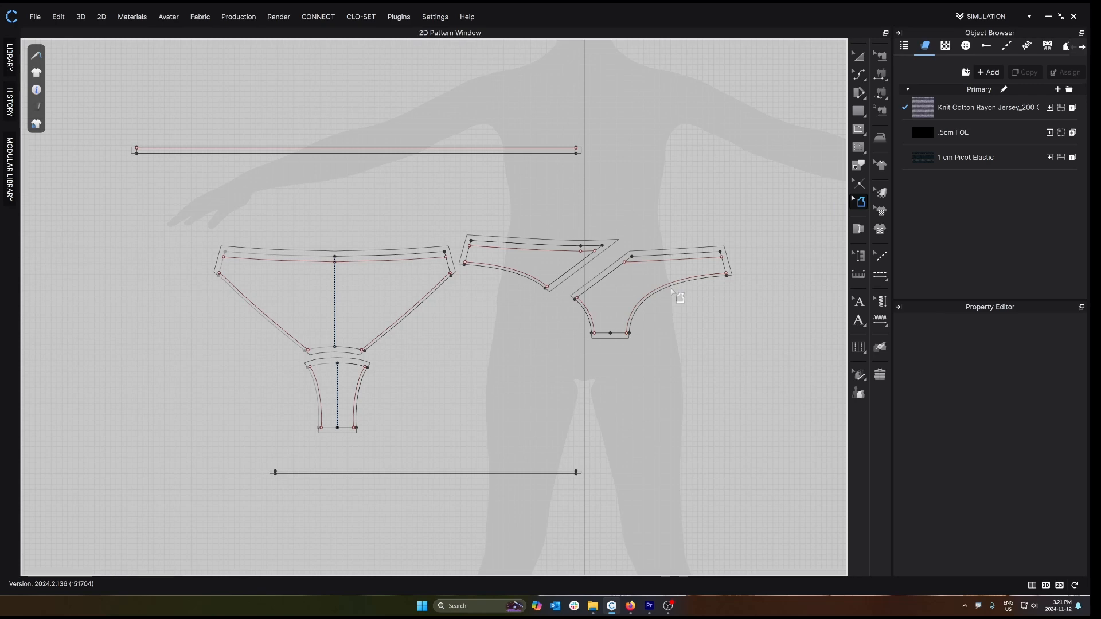
- Walk the smaller front piece along the larger one's diagonal edge and add matching notches about 6.1 cm from the lower corner
scroll(671, 288, "up", 2)
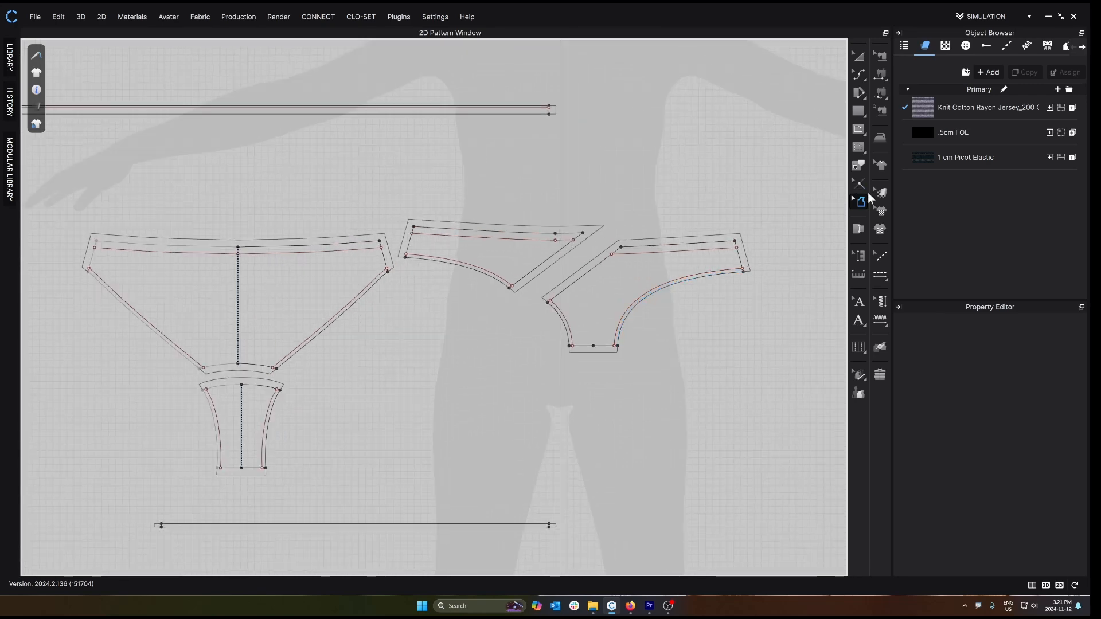
left_click(858, 228)
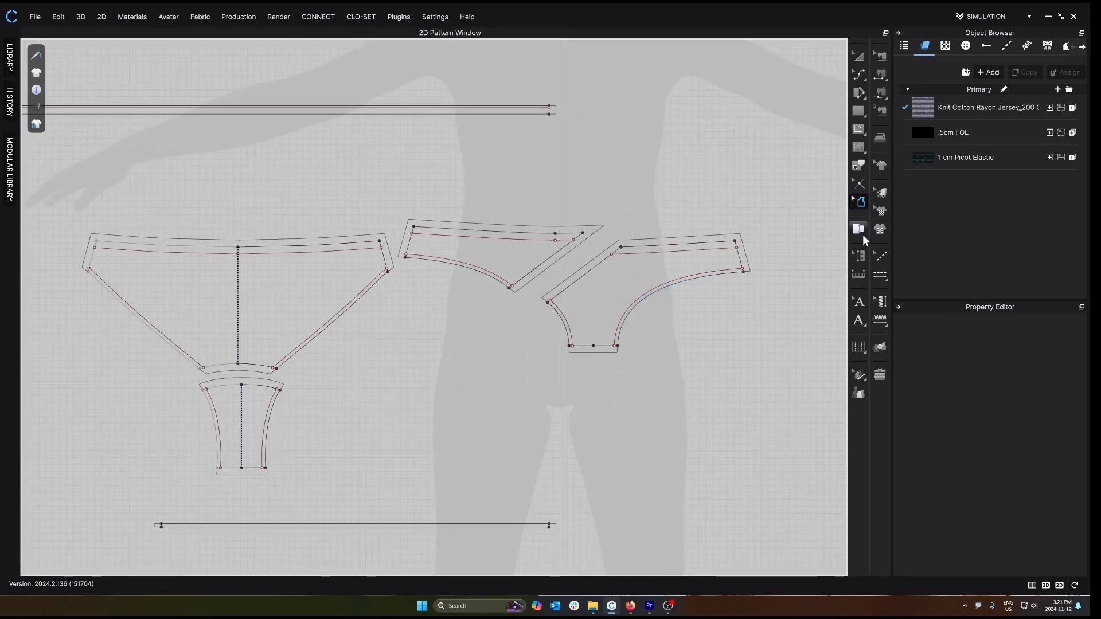
left_click(520, 295)
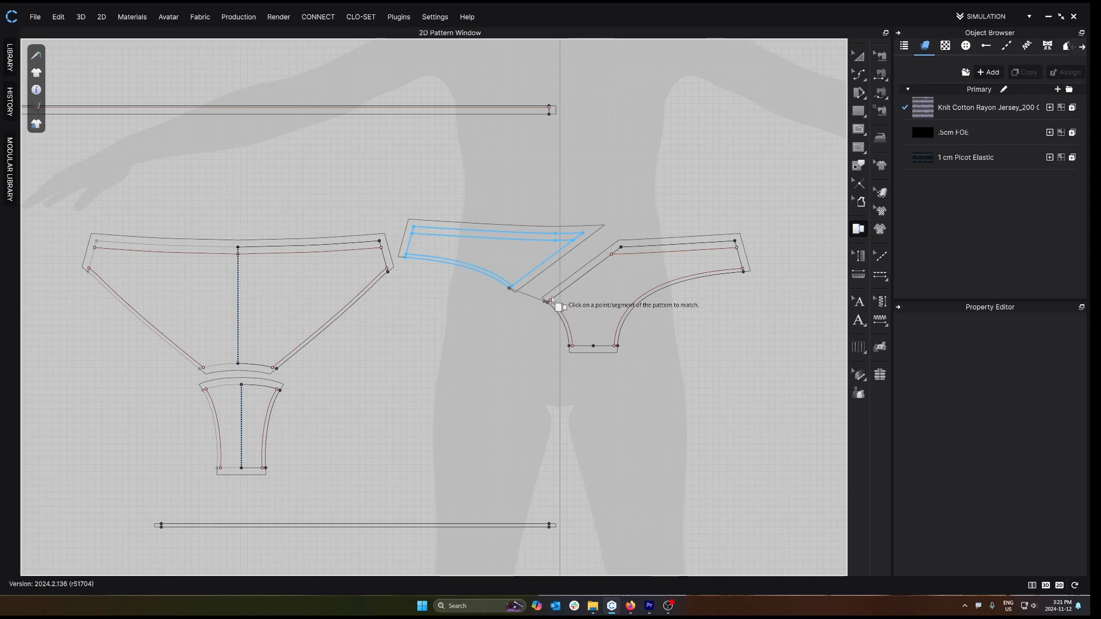
scroll(557, 307, "up", 3)
left_click(548, 303)
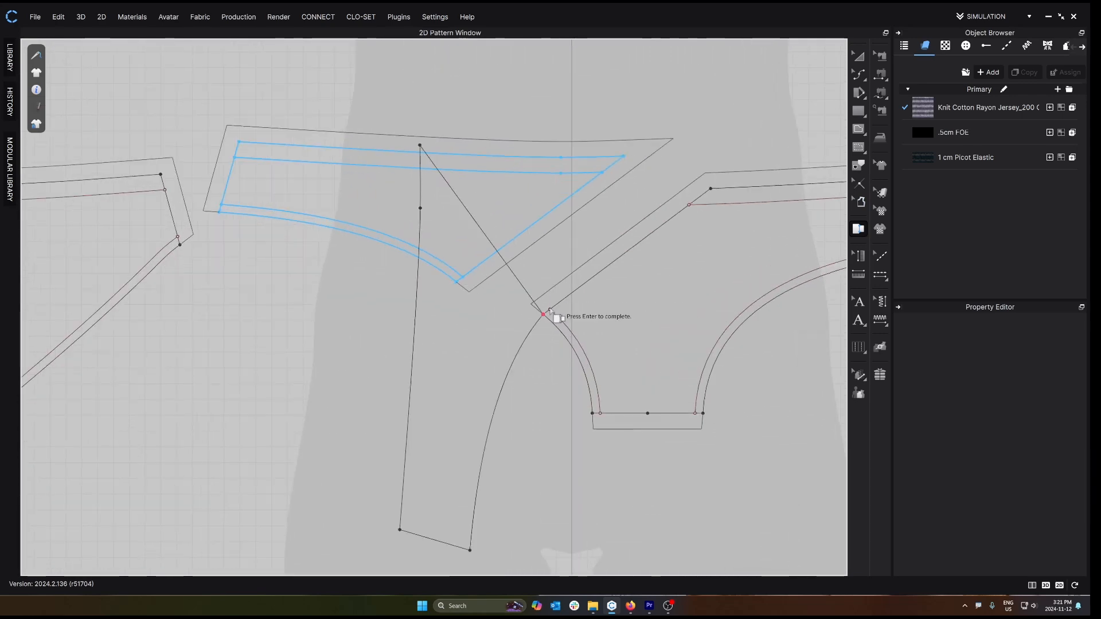
right_click(626, 265)
left_click(687, 301)
scroll(668, 298, "down", 3)
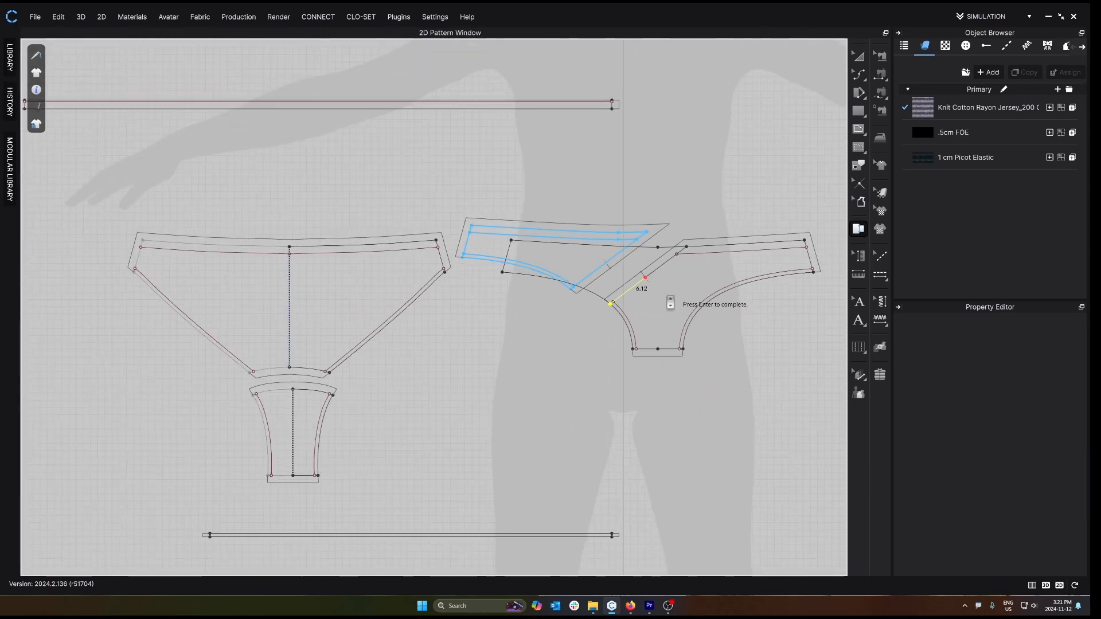
key("Return")
- Move the smaller front piece slightly up and away from the back panel, leaving a gap between them
key("a")
scroll(611, 291, "down", 1)
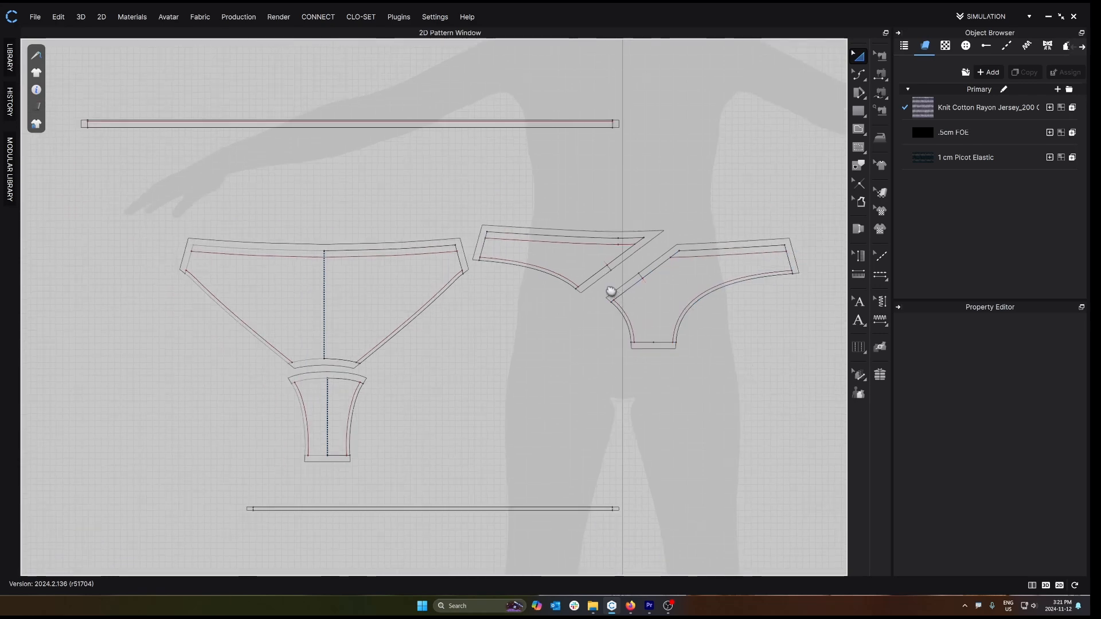
middle_click_drag(611, 292, 553, 321)
scroll(621, 280, "up", 1)
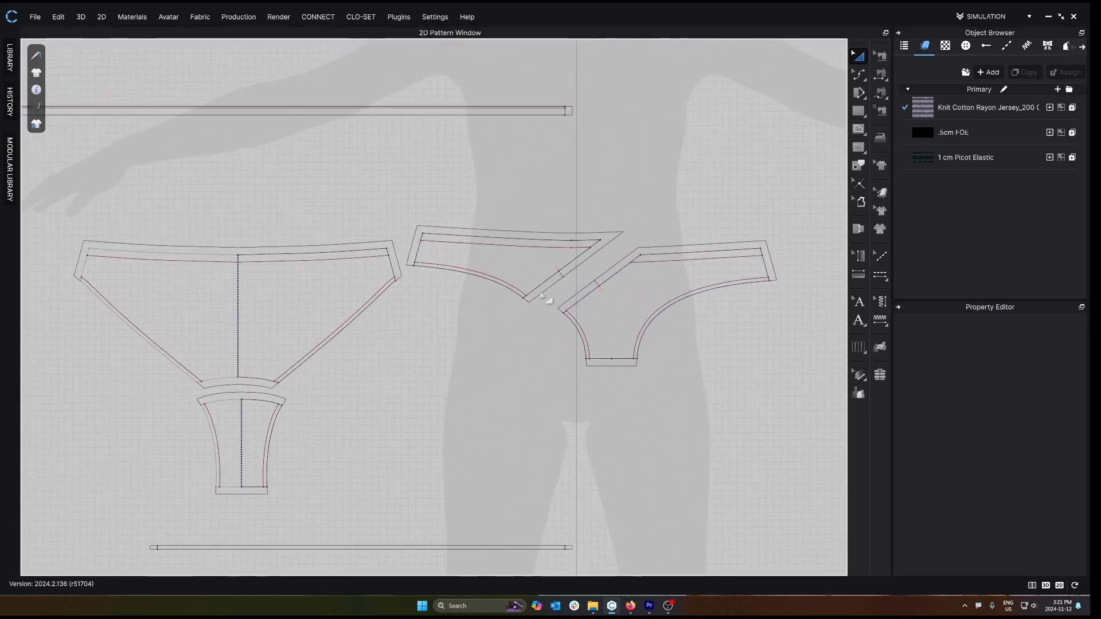
left_click(546, 254)
left_click(743, 182)
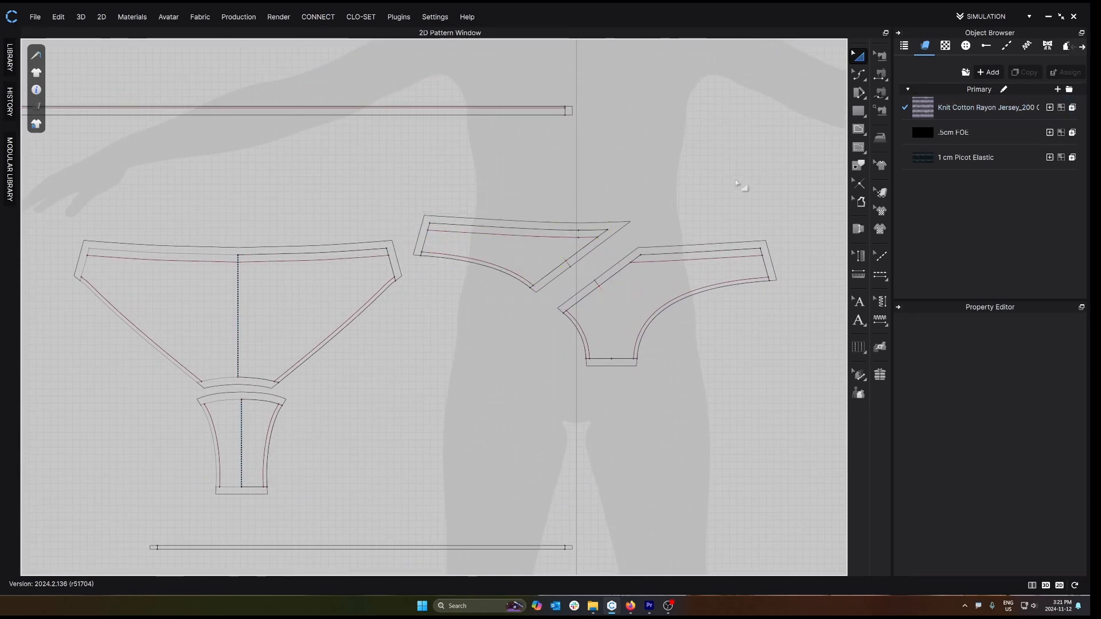
- Add the annotation "Front Right" inside the larger front piece
left_click(864, 305)
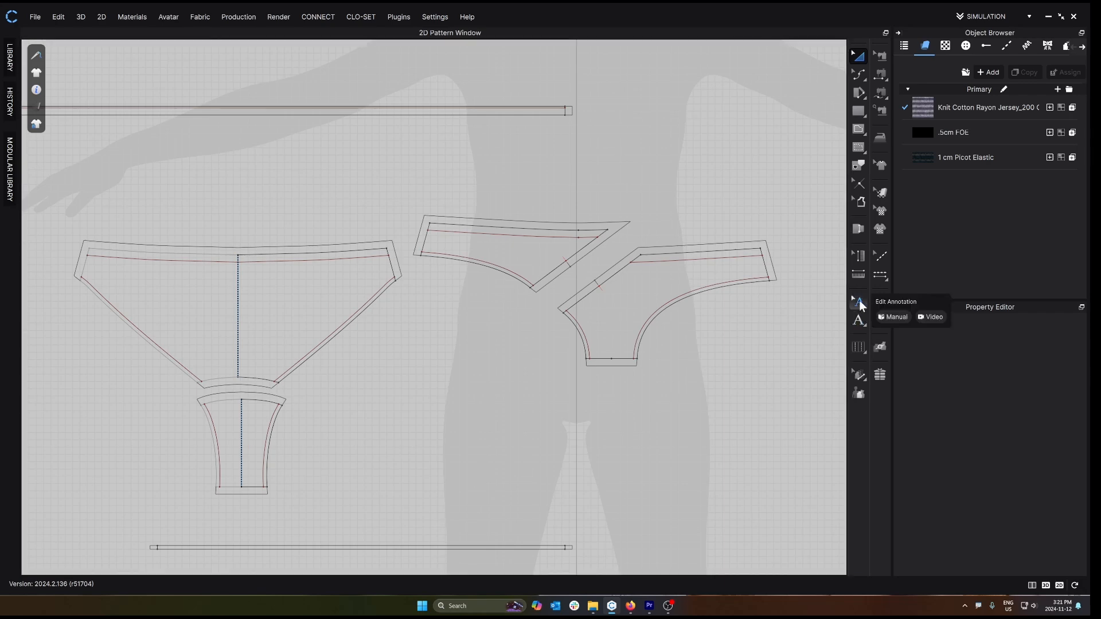
left_click(668, 277)
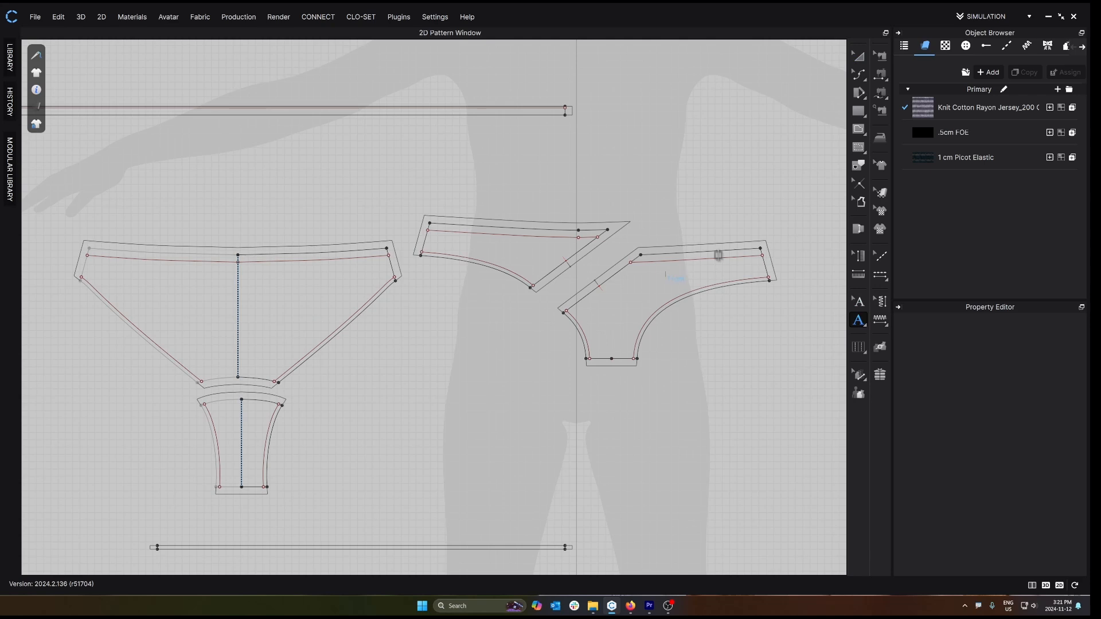
left_click(723, 312)
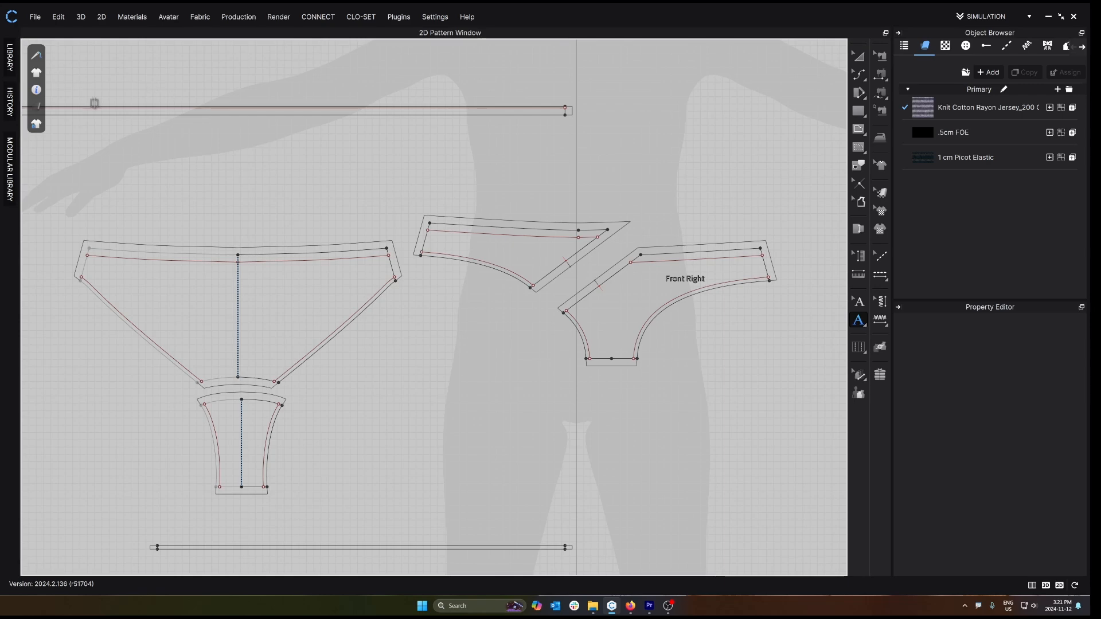
- Rename the larger front piece's pattern as "Asymmetirc Pattern Front Right" in the list of 2D patterns
left_click(904, 48)
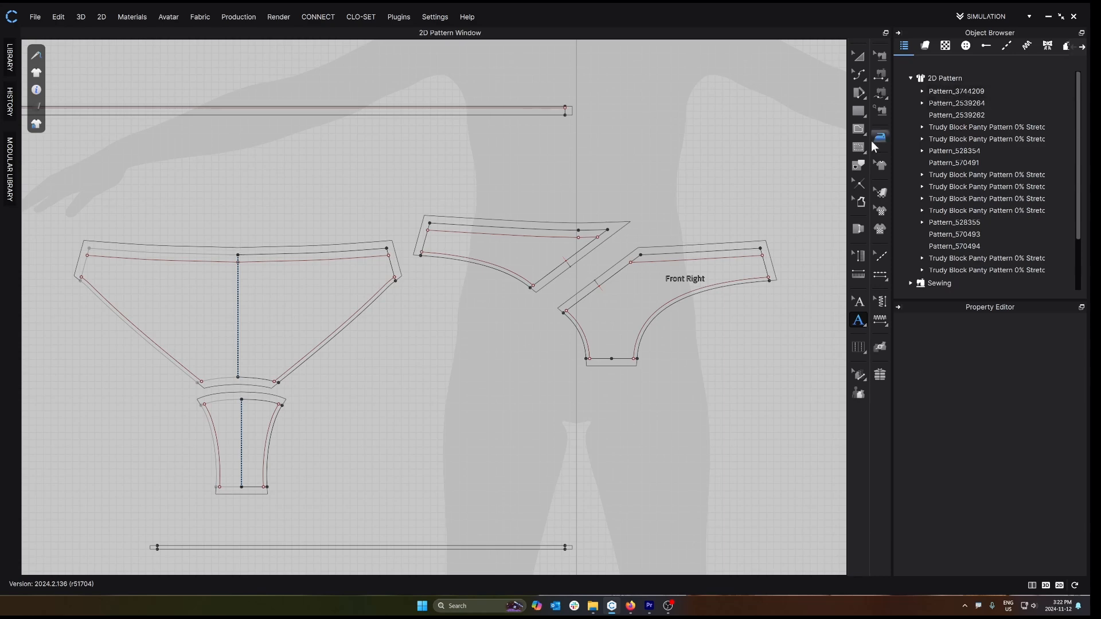
key("a")
left_click(722, 261)
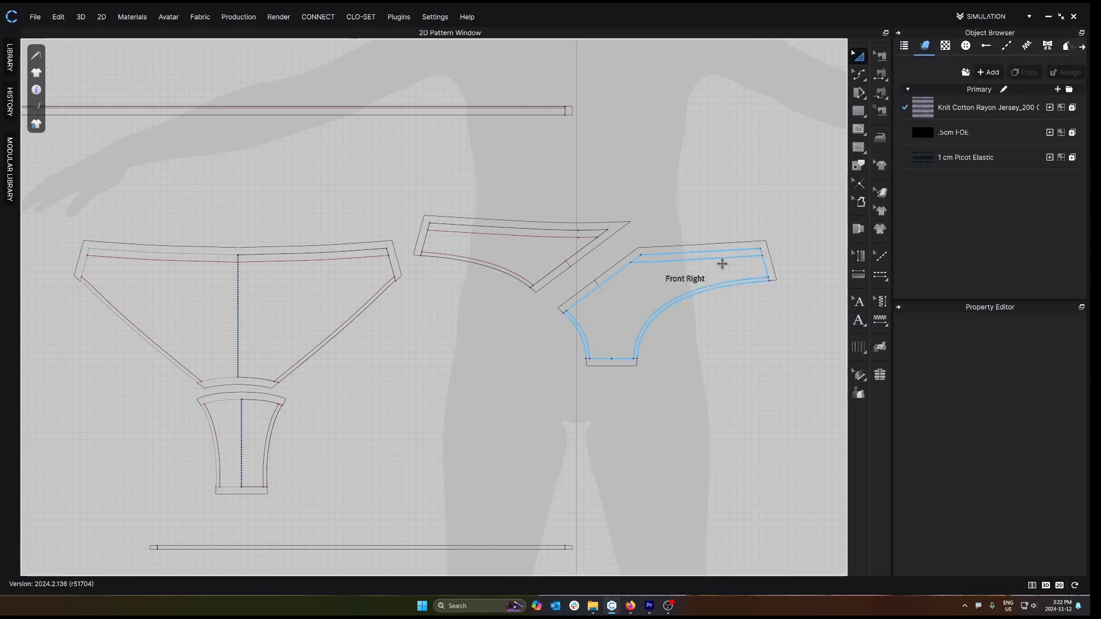
left_click(904, 48)
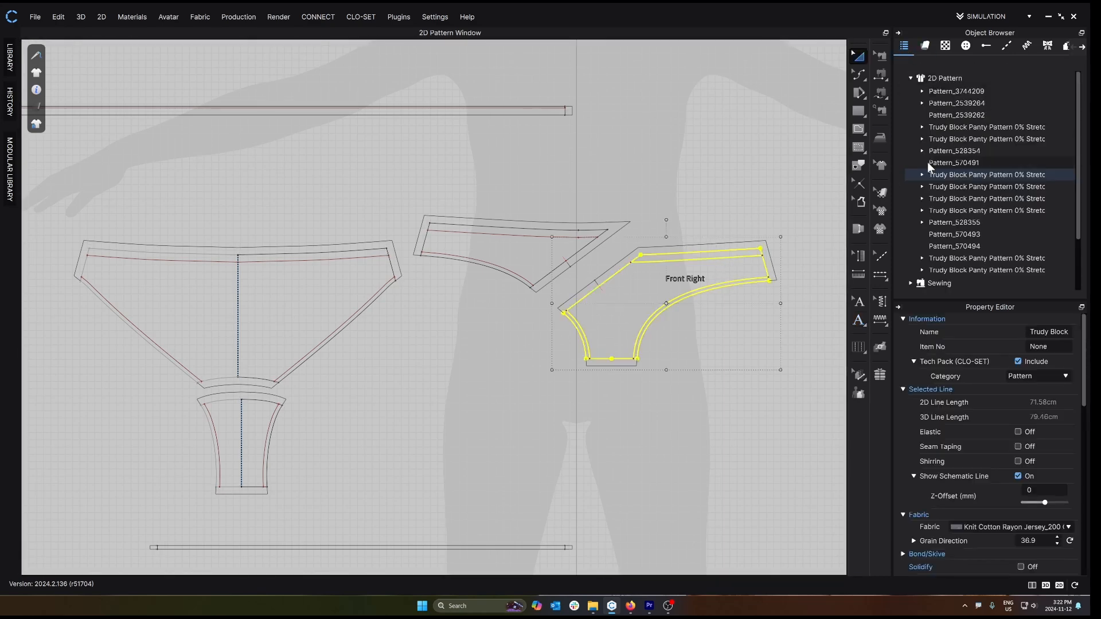
double_click(945, 176)
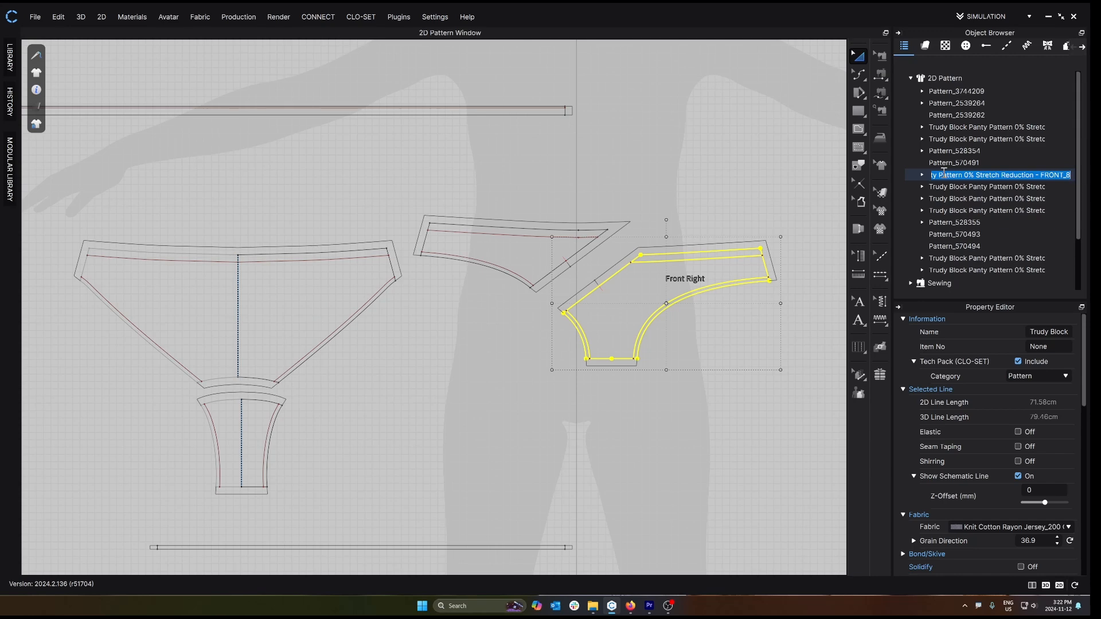
type("Right")
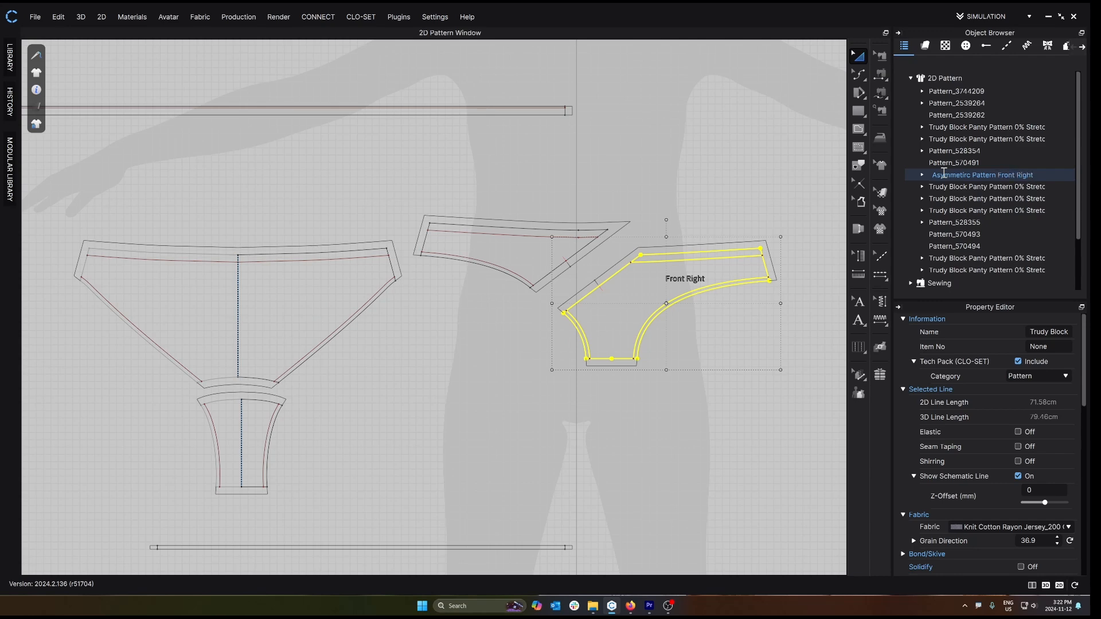
left_click(943, 174)
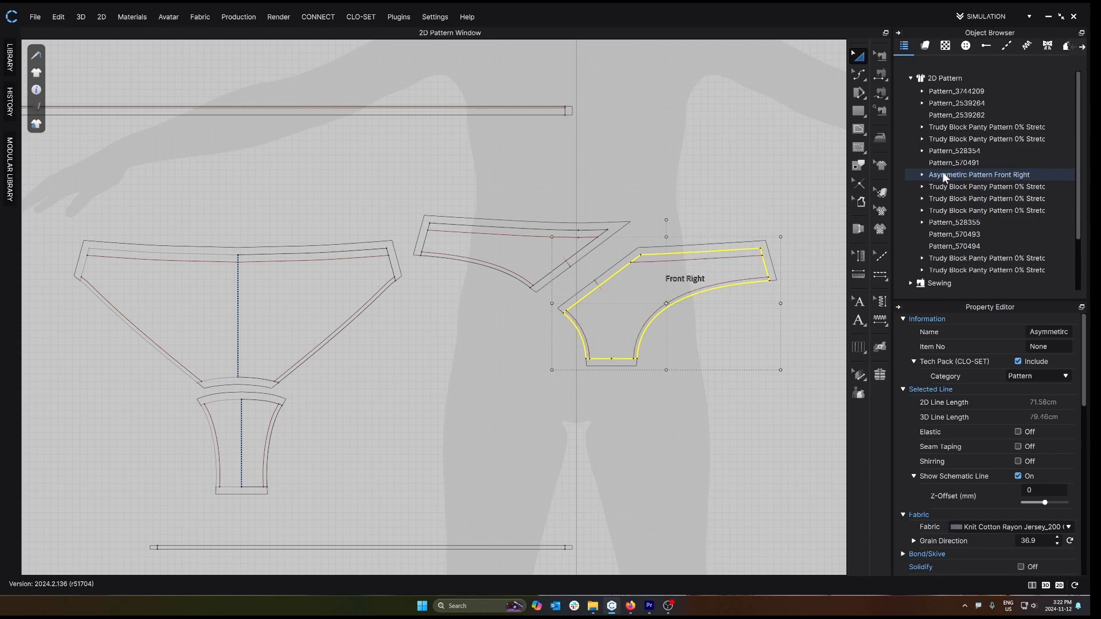
- Display the pattern names in the 2D view for a check, and hide both the pattern names and the annotations
left_click(36, 90)
left_click(90, 111)
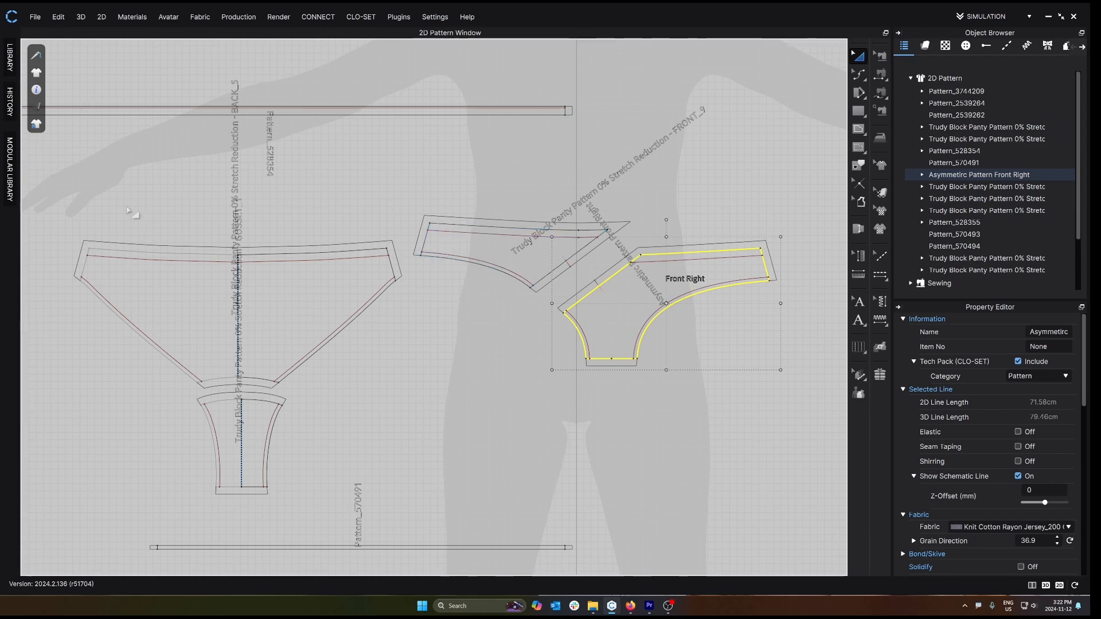
left_click(36, 90)
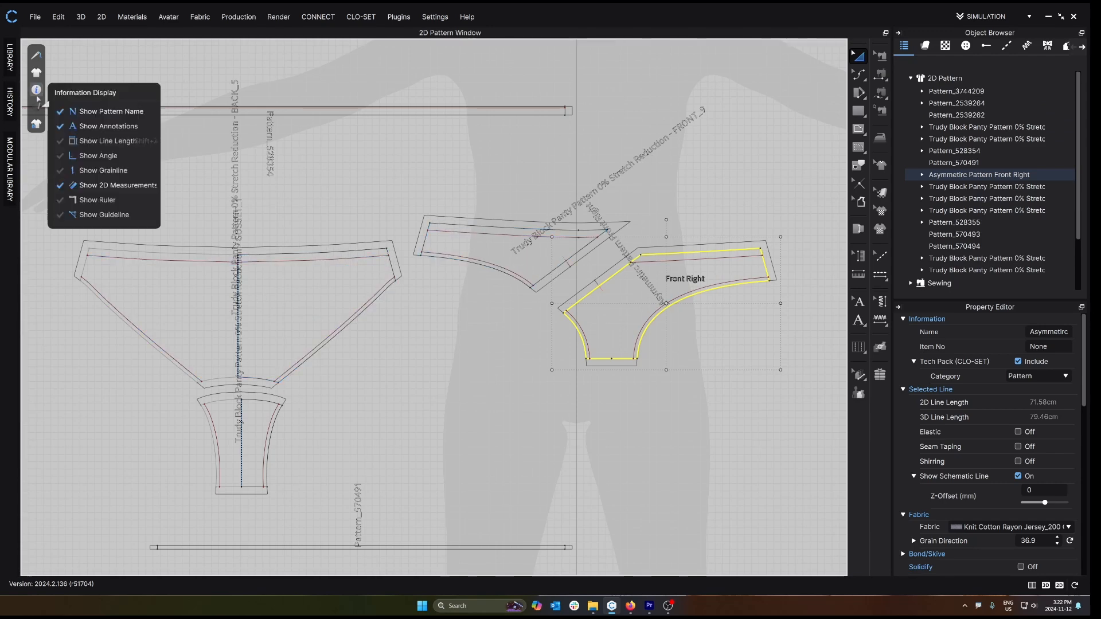
left_click(83, 112)
left_click(86, 125)
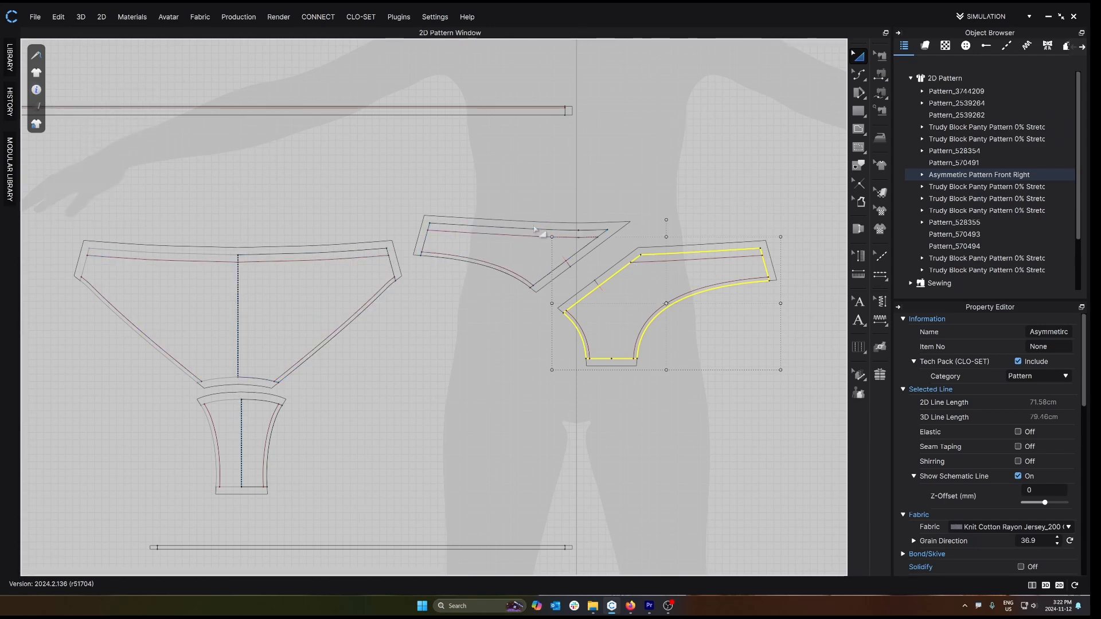
- Flip the larger front piece horizontally
scroll(682, 256, "down", 1)
mouse_move(627, 336)
middle_mouse_down()
mouse_move(656, 320)
mouse_move(666, 339)
middle_mouse_up()
left_click(518, 390)
scroll(512, 375, "down", 1)
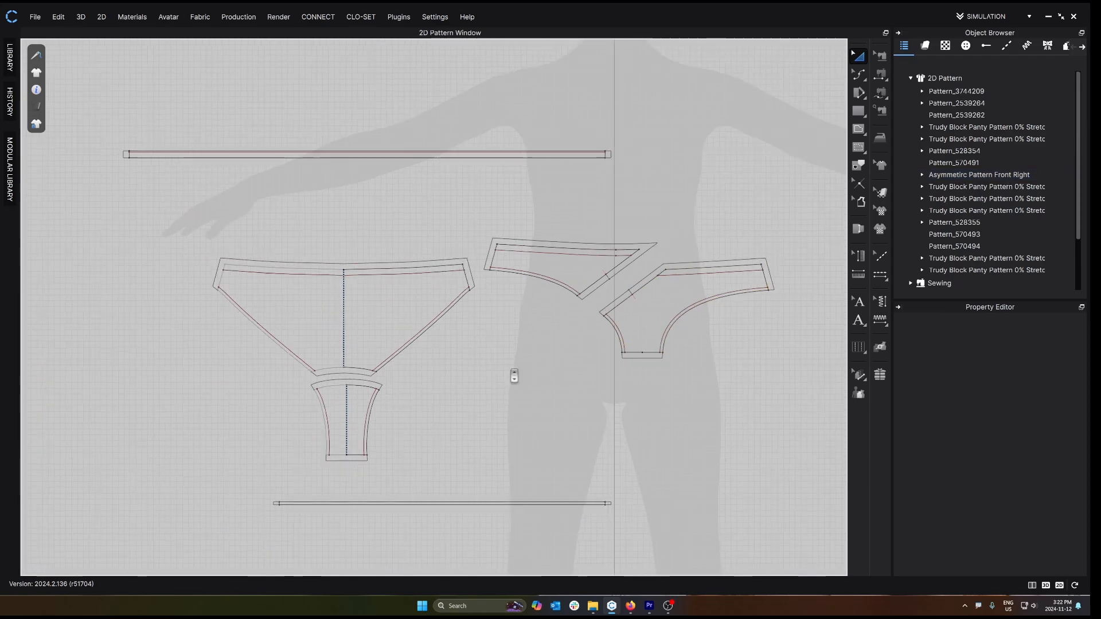
middle_click_drag(514, 374, 517, 373)
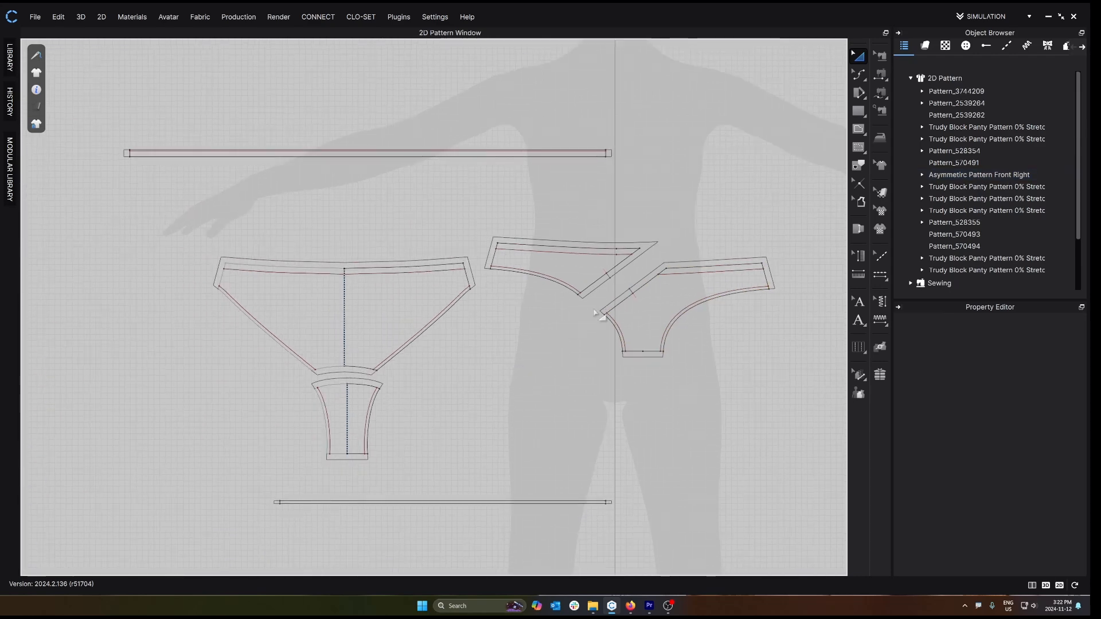
scroll(745, 255, "up", 2)
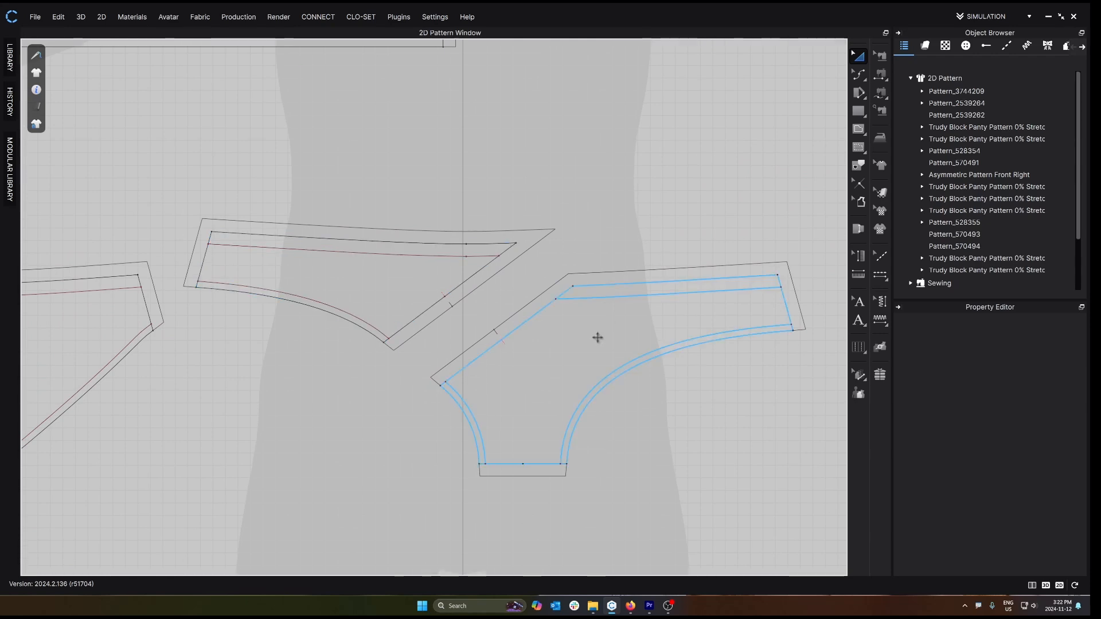
scroll(524, 254, "up", 1)
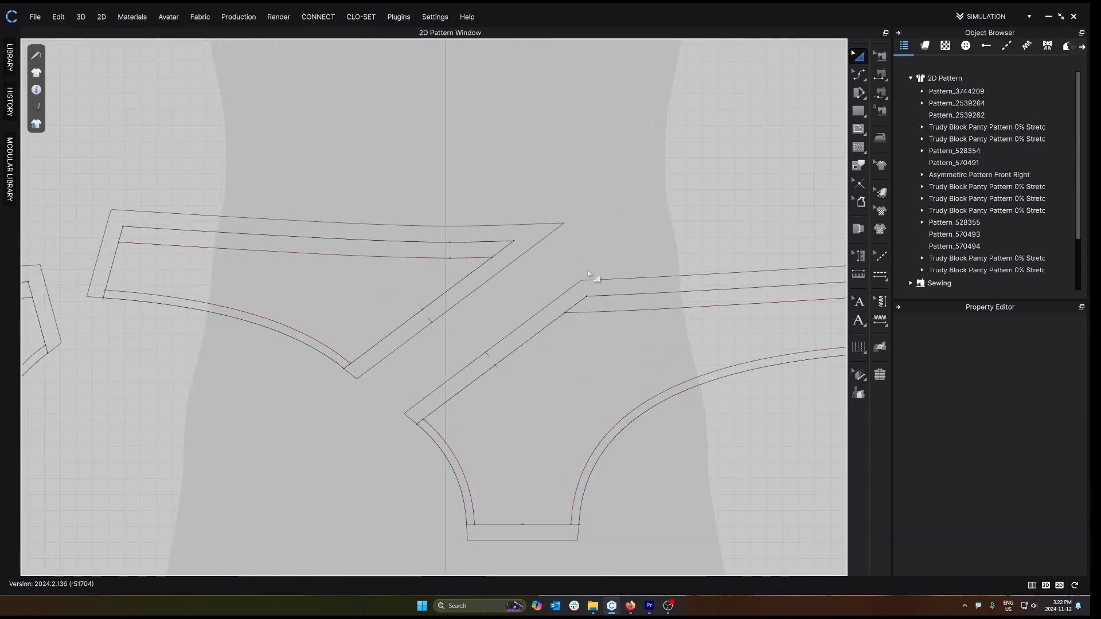
right_click(572, 367)
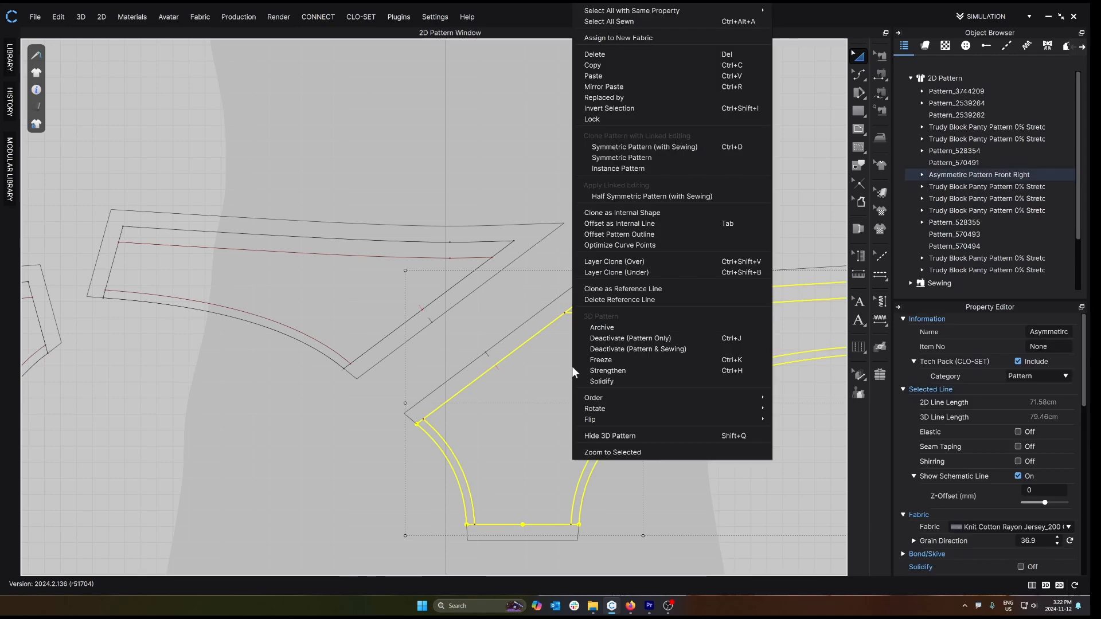
mouse_move(606, 418)
left_click(791, 419)
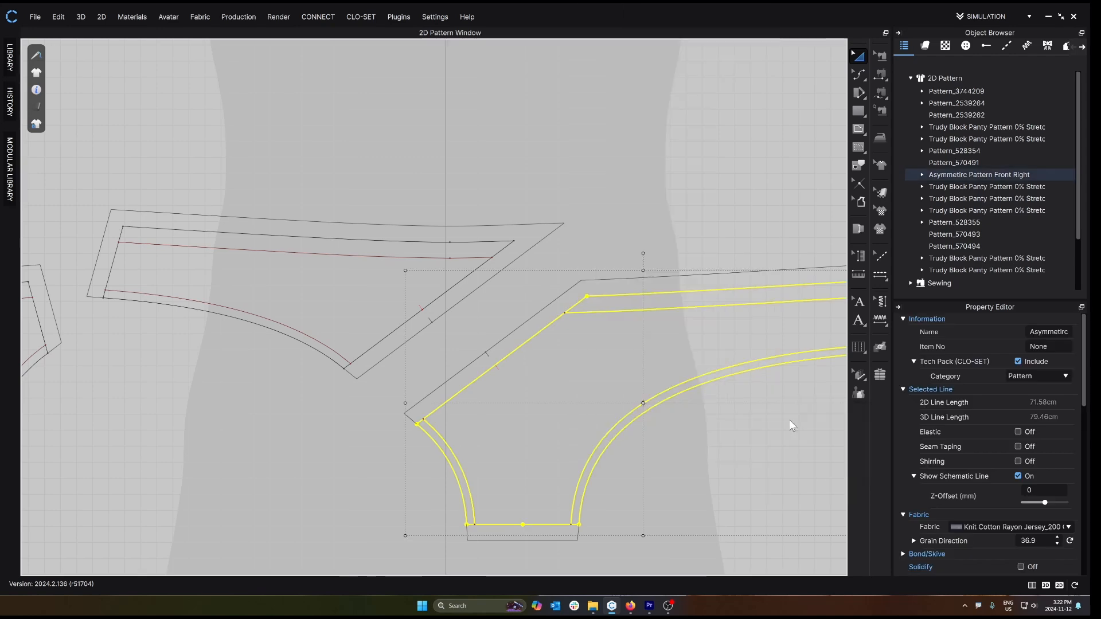
- Rotate the flipped larger front piece and place its diagonal edge exactly along the smaller front piece's diagonal edge
left_click_drag(635, 346, 538, 335)
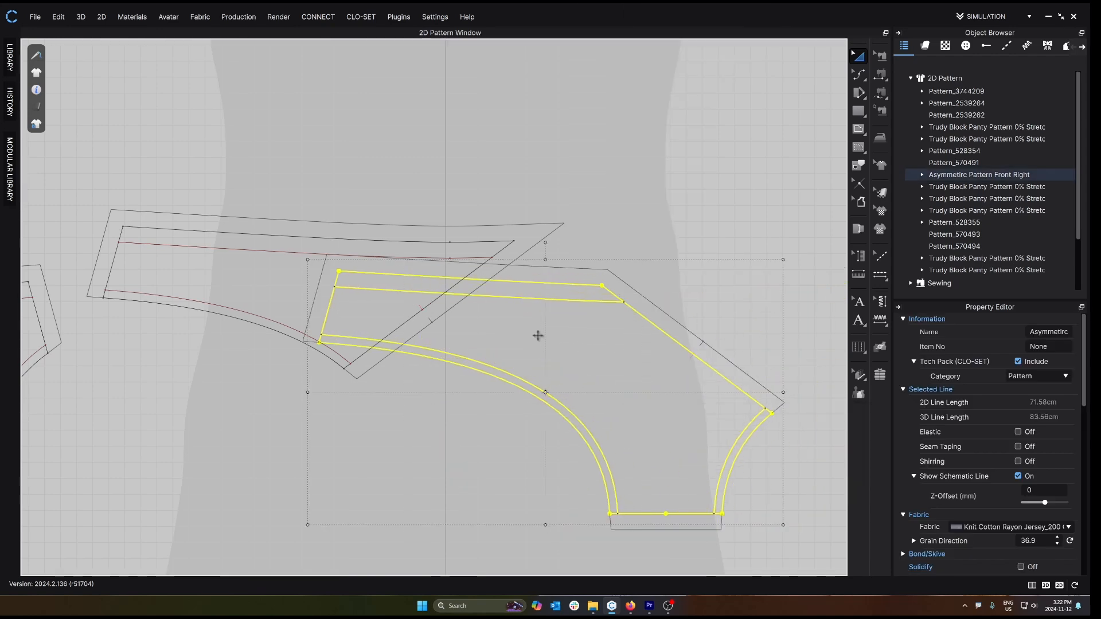
left_click(561, 243)
left_click(528, 298)
left_click_drag(545, 241, 658, 458)
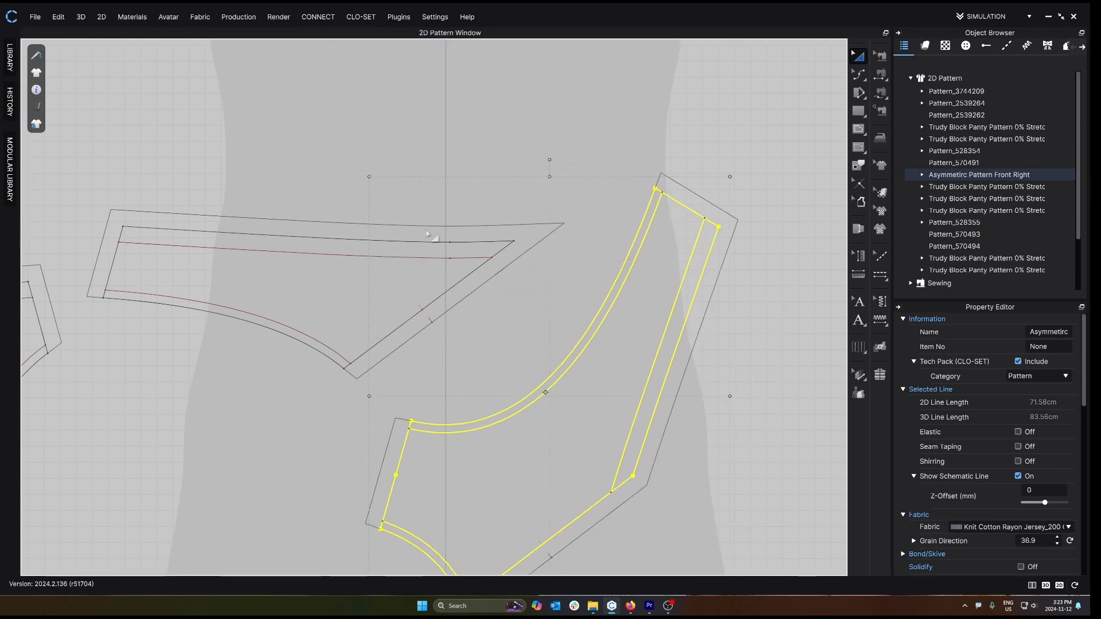
key("ctrl+v")
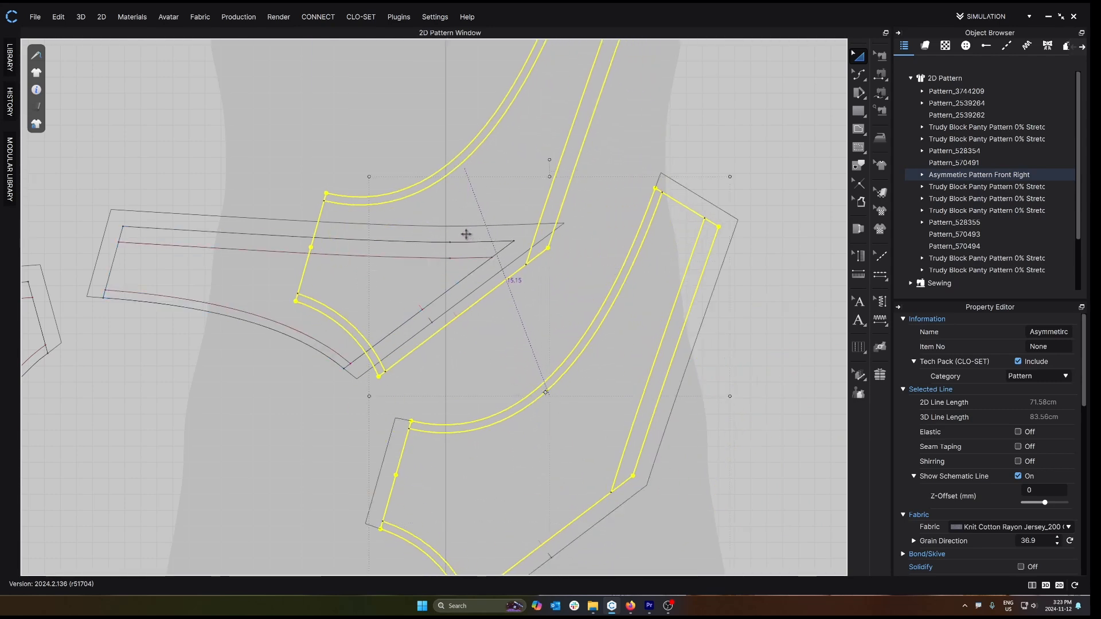
left_click(438, 248)
- Examine how the seam allowances of the two front pieces line up at both ends of the shared diagonal seam
scroll(501, 277, "up", 4)
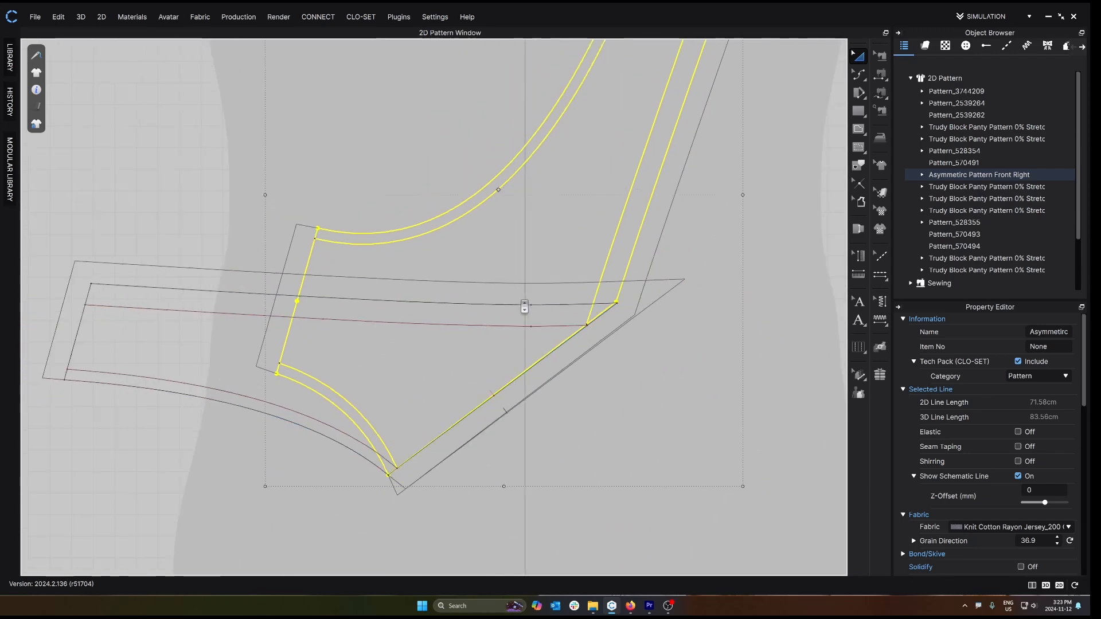
scroll(516, 281, "down", 3)
scroll(506, 214, "up", 1)
scroll(600, 545, "down", 2)
scroll(612, 495, "up", 5)
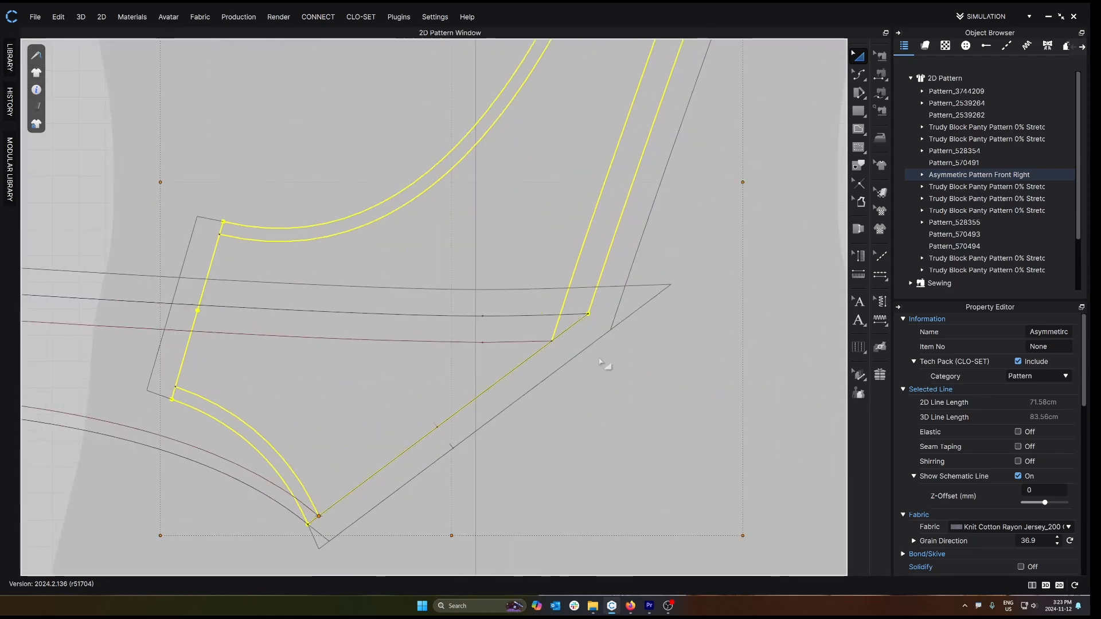
middle_click_drag(603, 308, 630, 241)
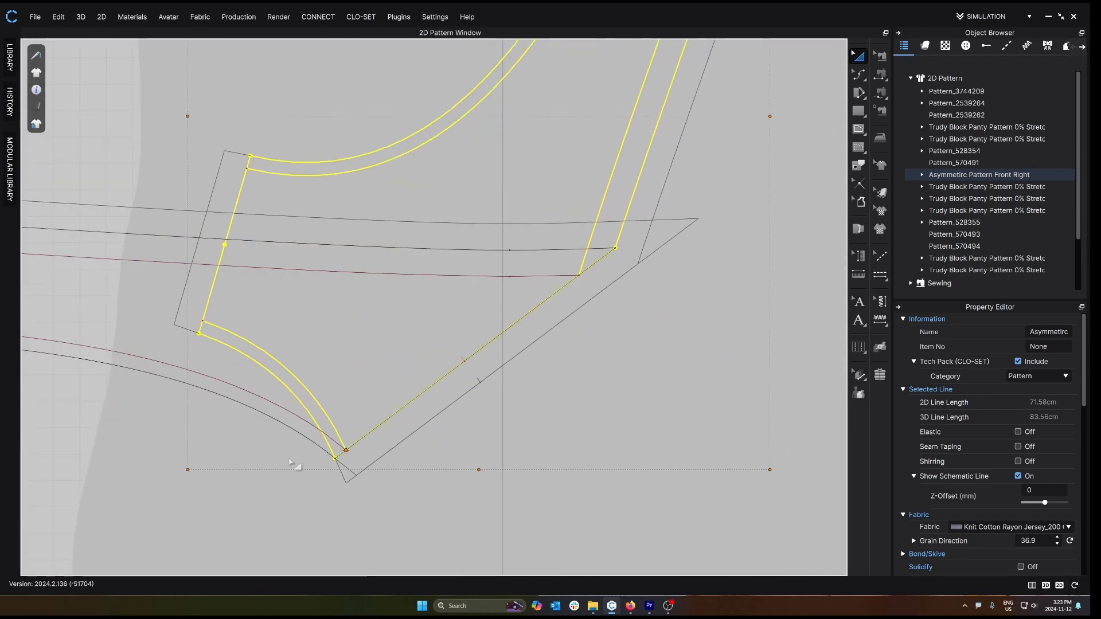
scroll(655, 231, "up", 1)
middle_click_drag(655, 232, 577, 314)
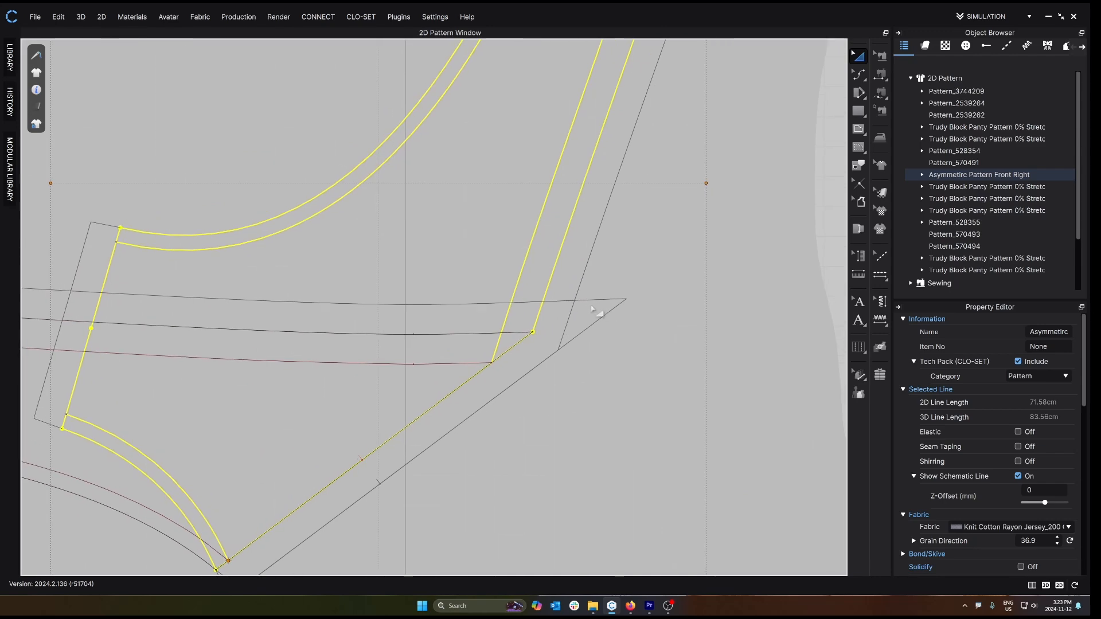
middle_click_drag(530, 352, 579, 297)
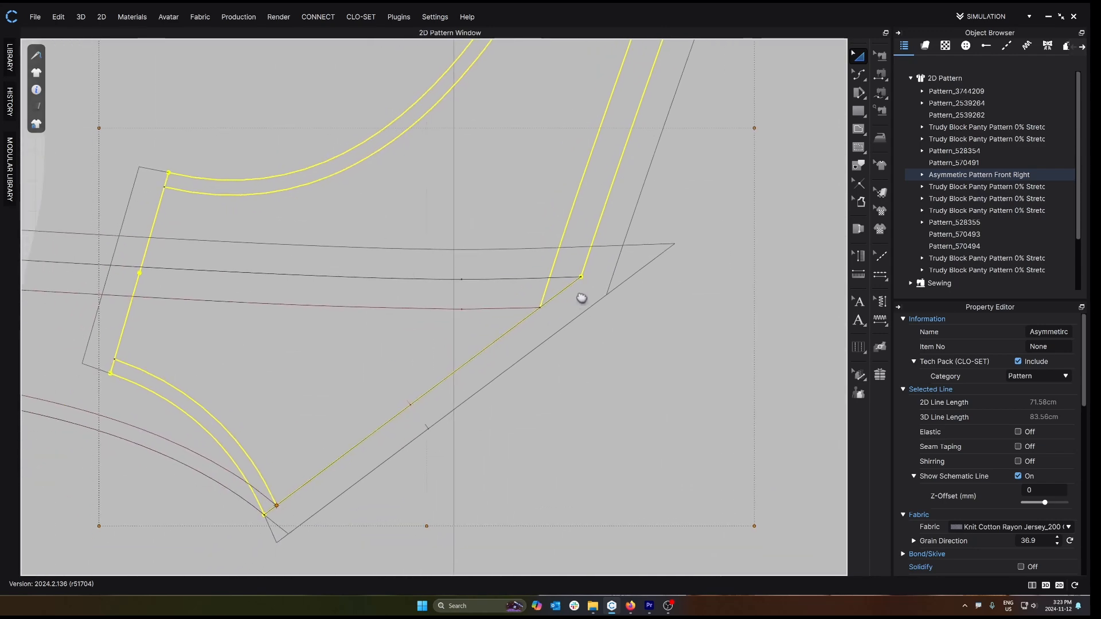
scroll(569, 296, "down", 3)
scroll(359, 449, "up", 1)
scroll(514, 395, "down", 2)
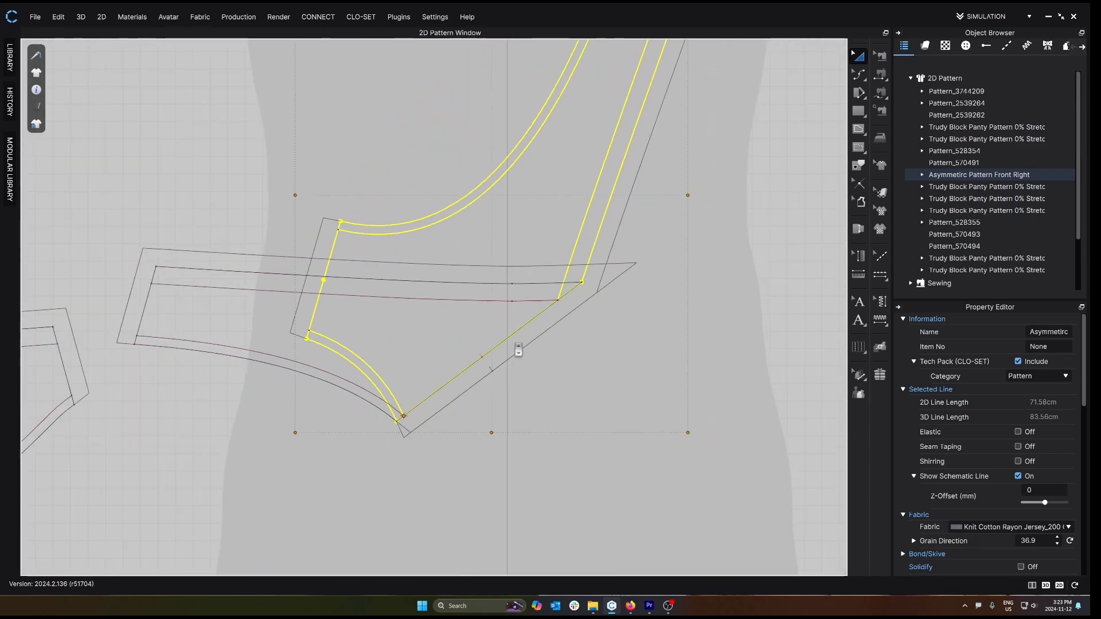
scroll(536, 291, "up", 2)
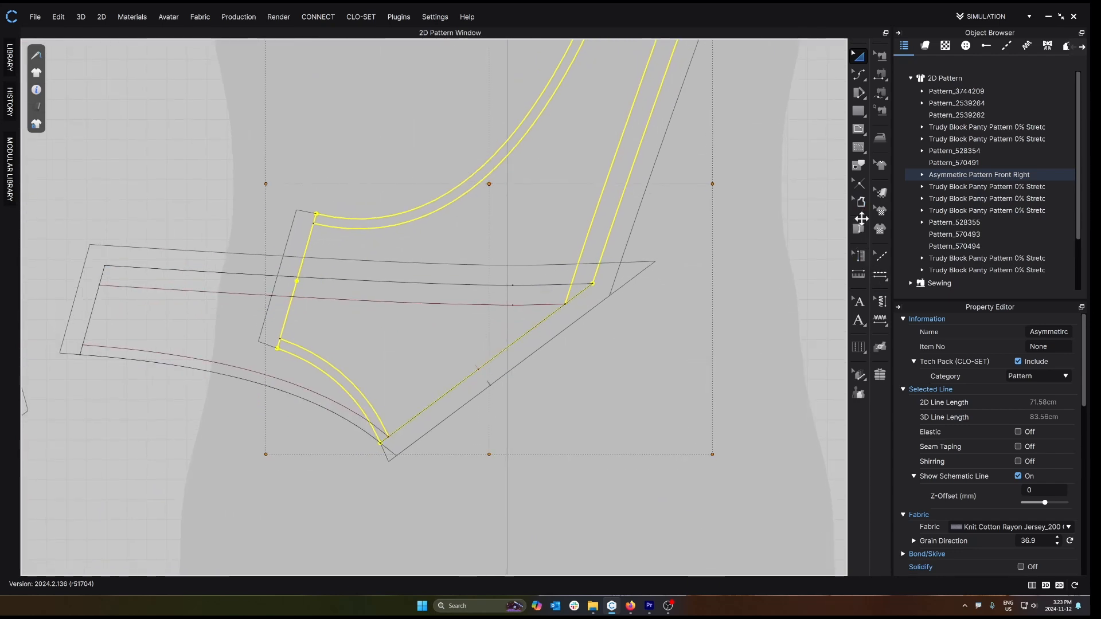
- Add a 1.00 cm seam allowance along the smaller front piece's leg edge
left_click(861, 203)
left_click(530, 331)
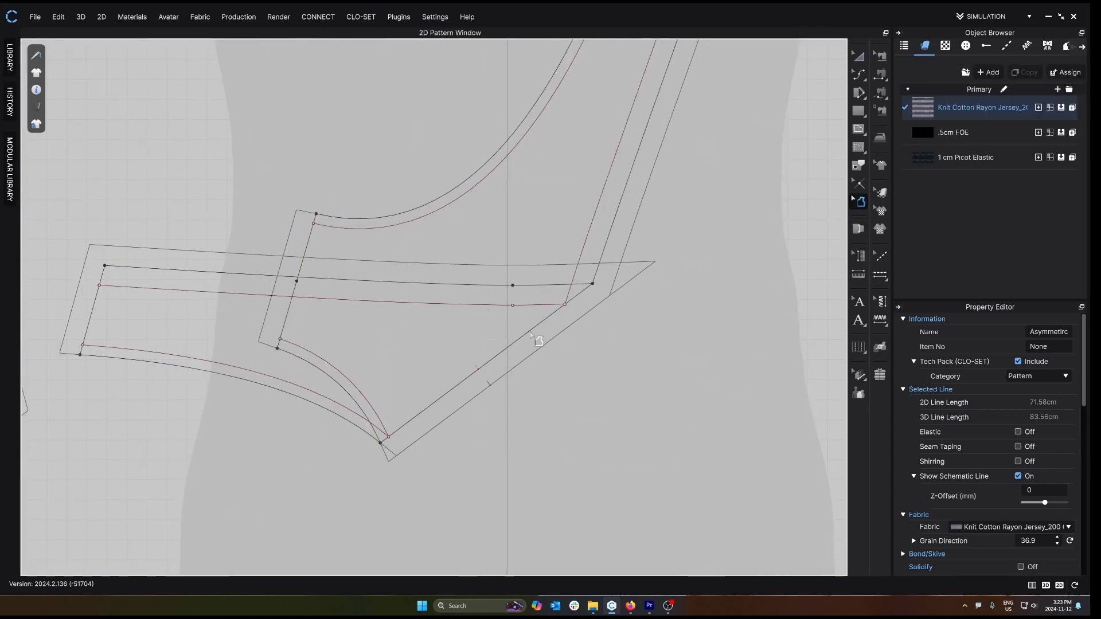
scroll(536, 356, "down", 3)
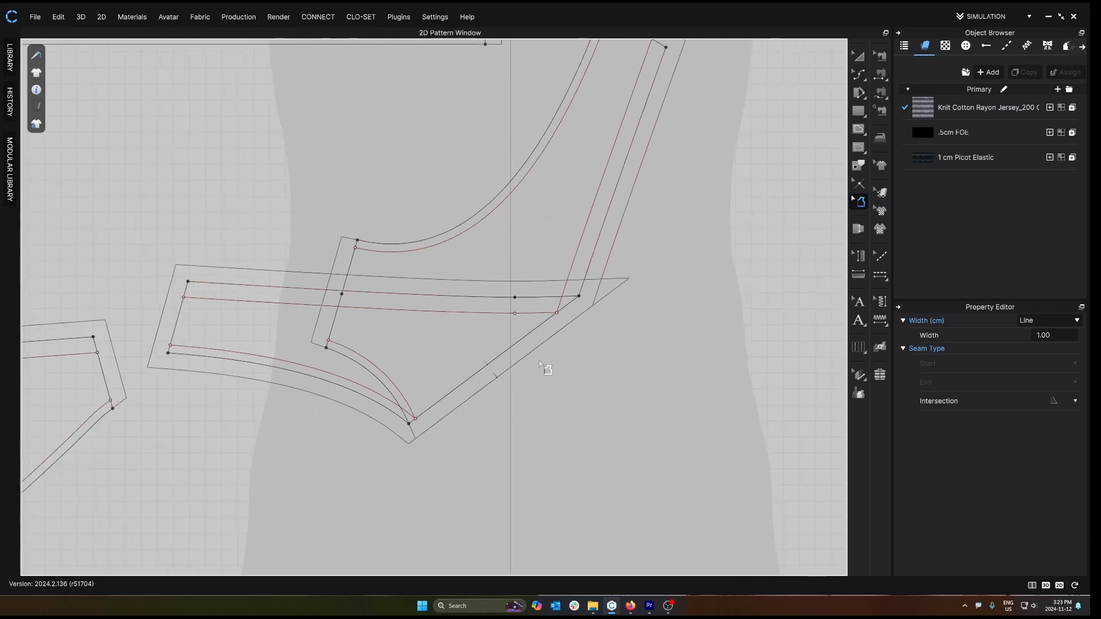
- Move the larger front piece up and clear of the smaller front piece, leaving its orientation unchanged
key("a")
left_click(464, 314)
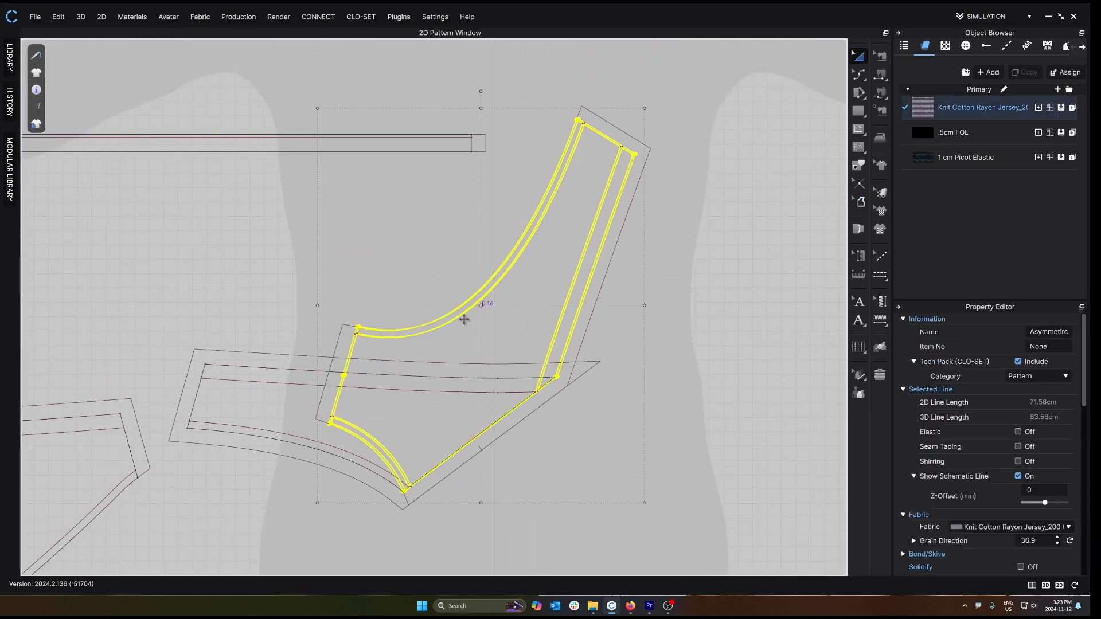
left_click_drag(484, 339, 598, 245)
left_click(637, 351)
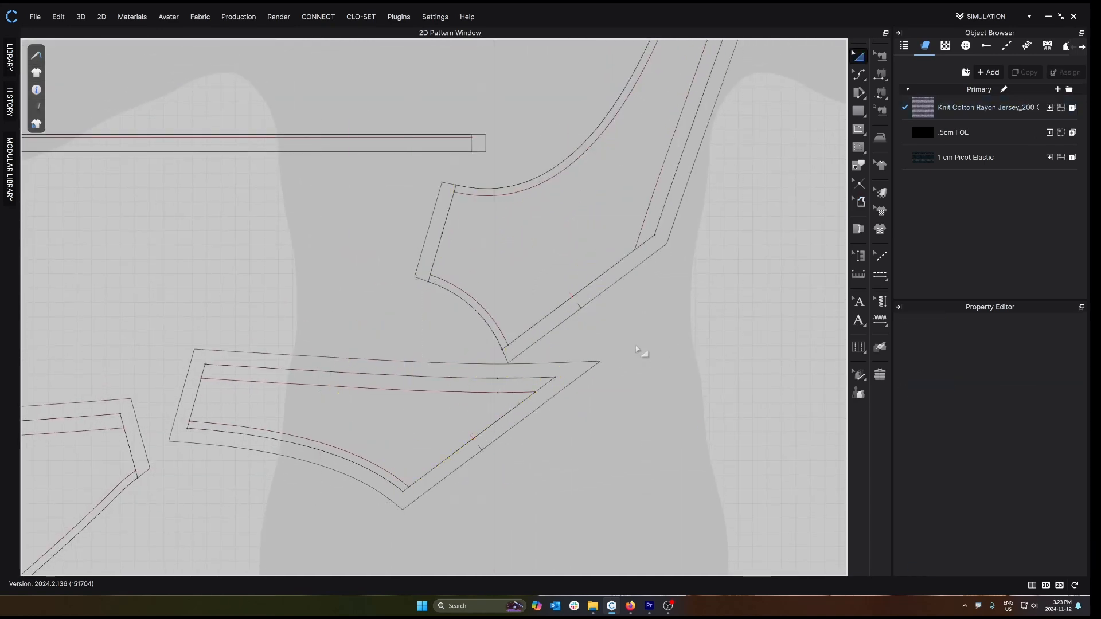
- Try the second and third seam allowance intersection types on the smaller front piece's diagonal edge
left_click(860, 202)
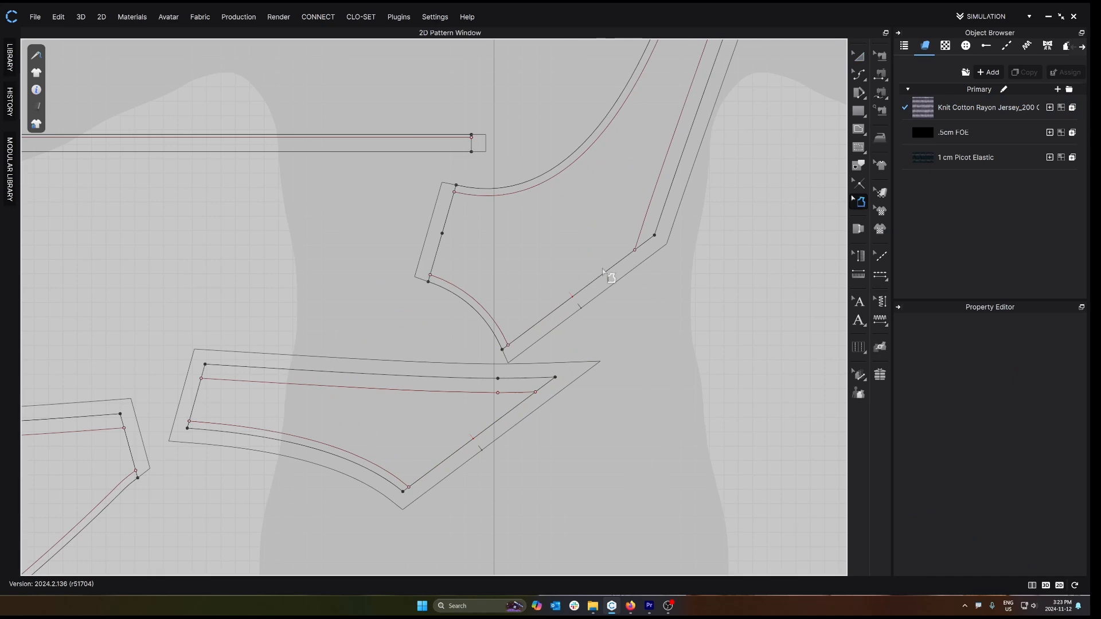
left_click(521, 408)
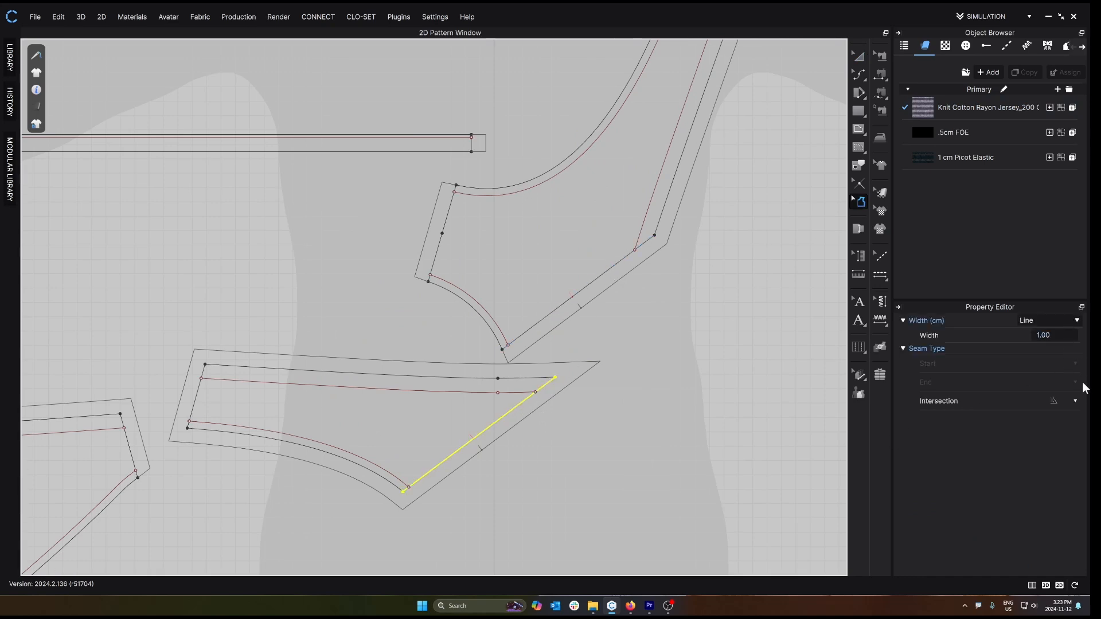
left_click(1075, 401)
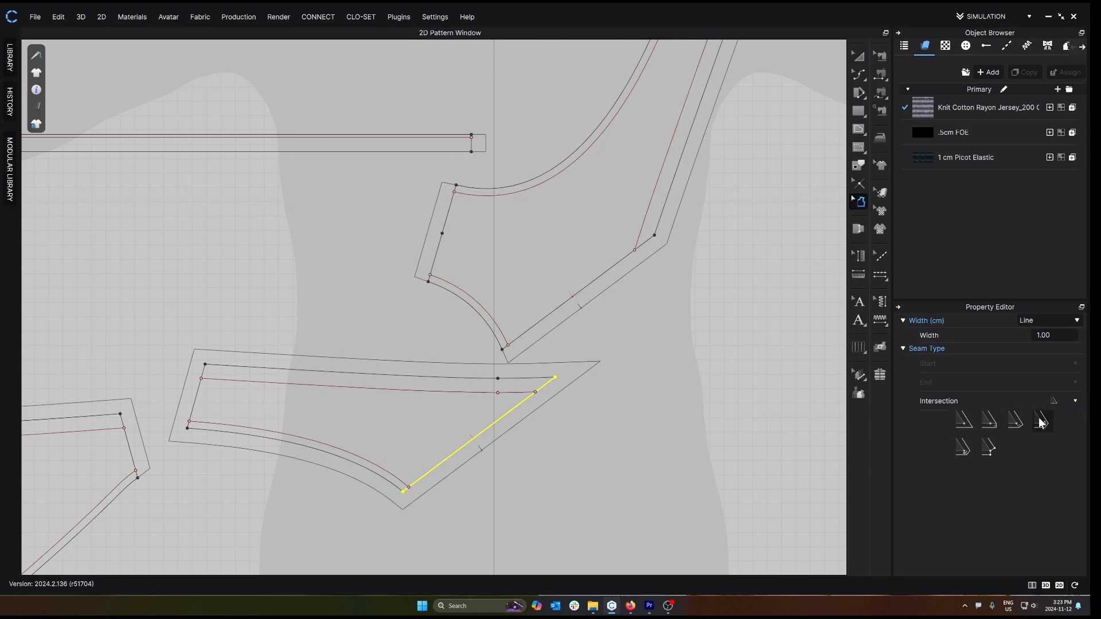
left_click(992, 421)
left_click(1075, 399)
left_click(1017, 418)
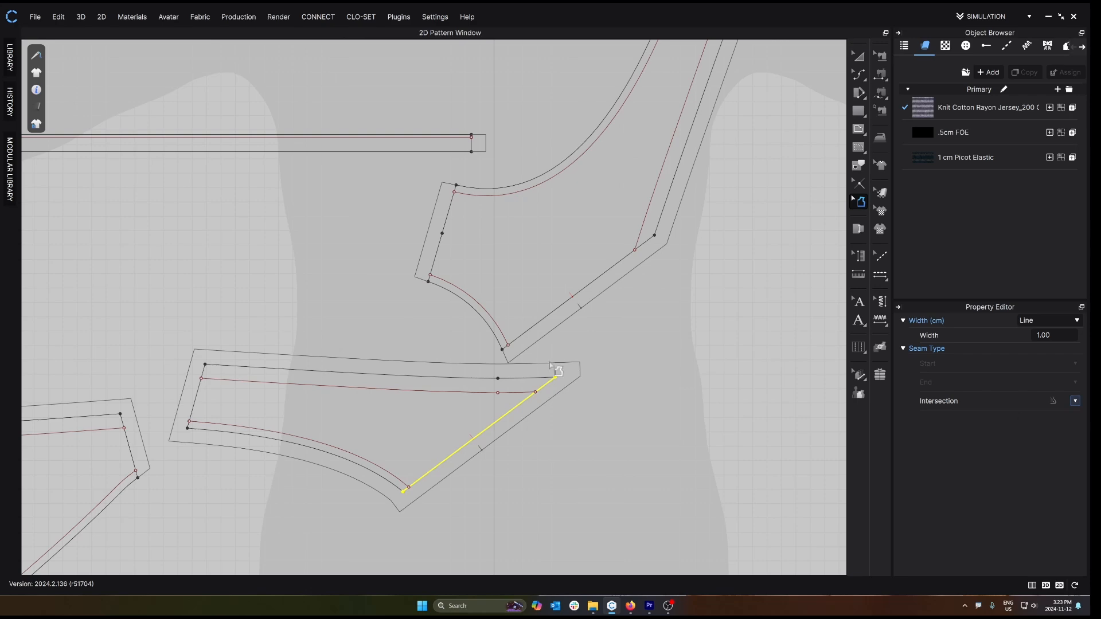
- Lay the larger front piece over the smaller one to compare their seam allowance corners, and move it clear again
key("a")
left_click_drag(540, 272, 449, 411)
scroll(449, 411, "up", 1)
left_click_drag(517, 327, 671, 161)
- Try the second and third intersection types on the smaller piece's diagonal edge again, comparing the corners with the larger piece laid over it
left_click(858, 201)
left_click(529, 403)
left_click(1074, 400)
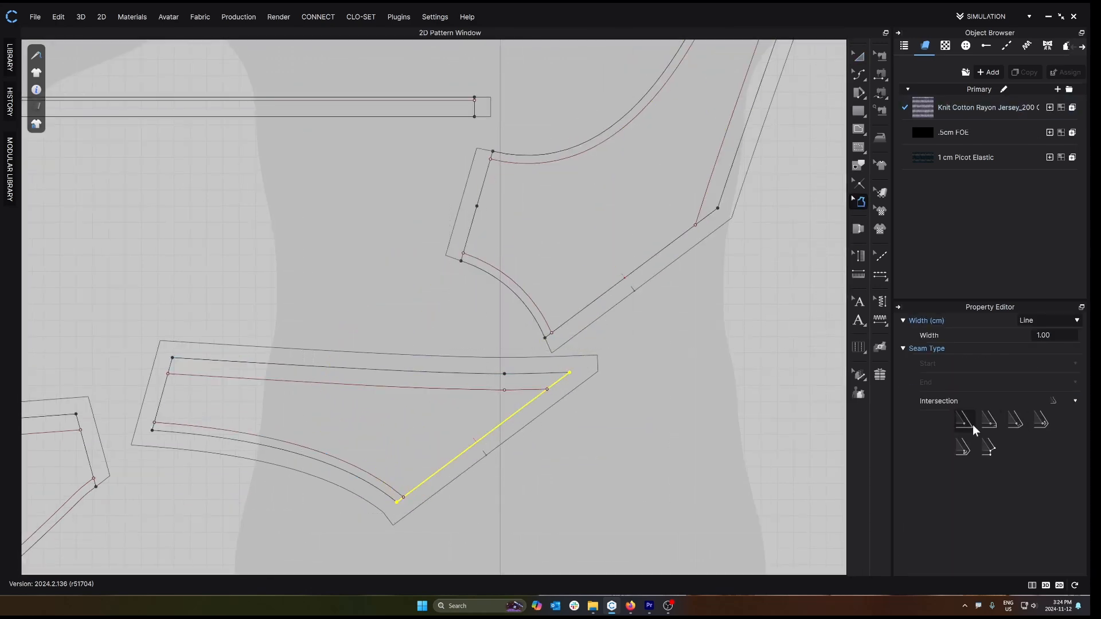
left_click(990, 421)
key("a")
left_click_drag(640, 215, 504, 385)
left_click(859, 203)
left_click(528, 403)
left_click(1075, 400)
left_click(1016, 419)
key("a")
left_click_drag(508, 349, 645, 183)
- Give the smaller front piece's diagonal edge the fourth intersection type and change the intersection type at its lower corner
left_click(858, 203)
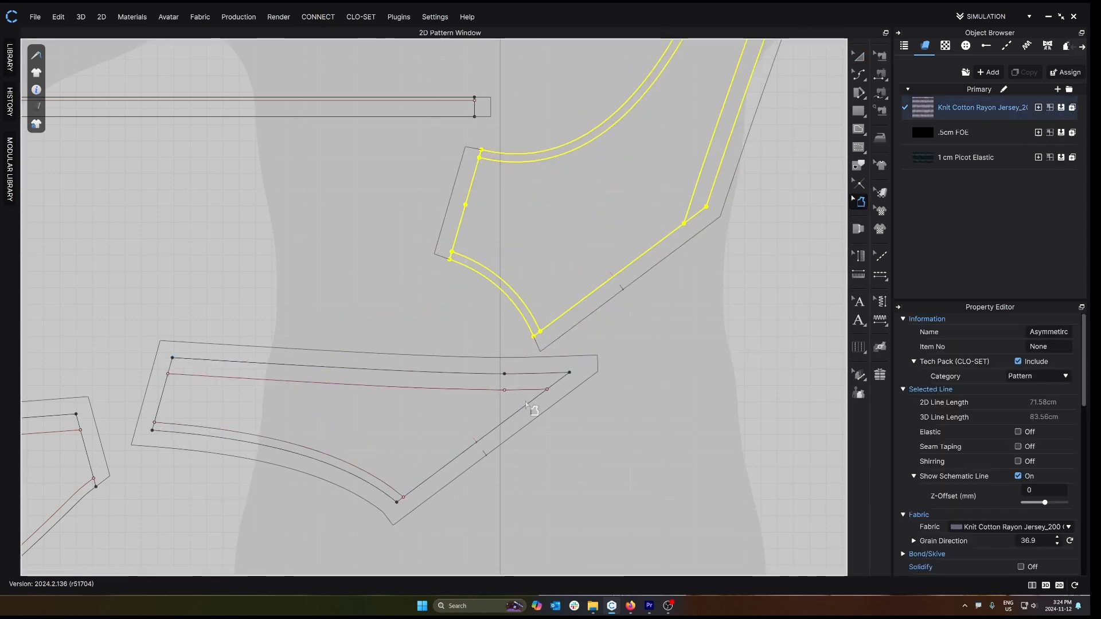
left_click(533, 403)
left_click(1074, 400)
left_click(1047, 418)
left_click(397, 502)
left_click(1074, 386)
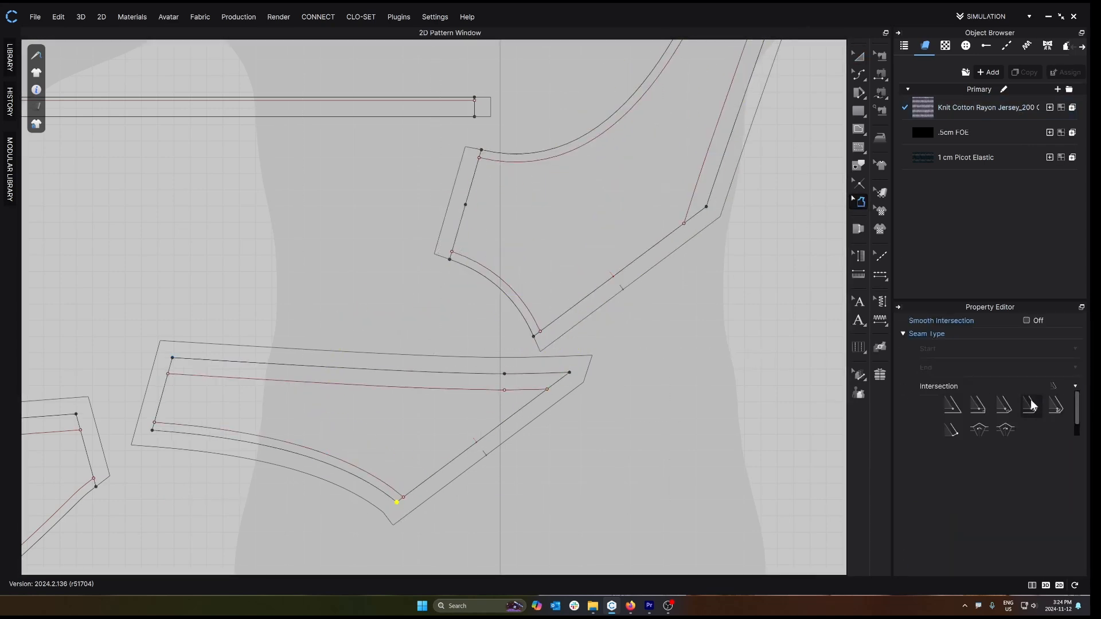
left_click(950, 431)
left_click(952, 418)
- Lay the larger front piece along the smaller piece's diagonal edge and compare their seam allowance outlines
key("a")
left_click_drag(555, 255, 419, 421)
scroll(459, 401, "up", 2)
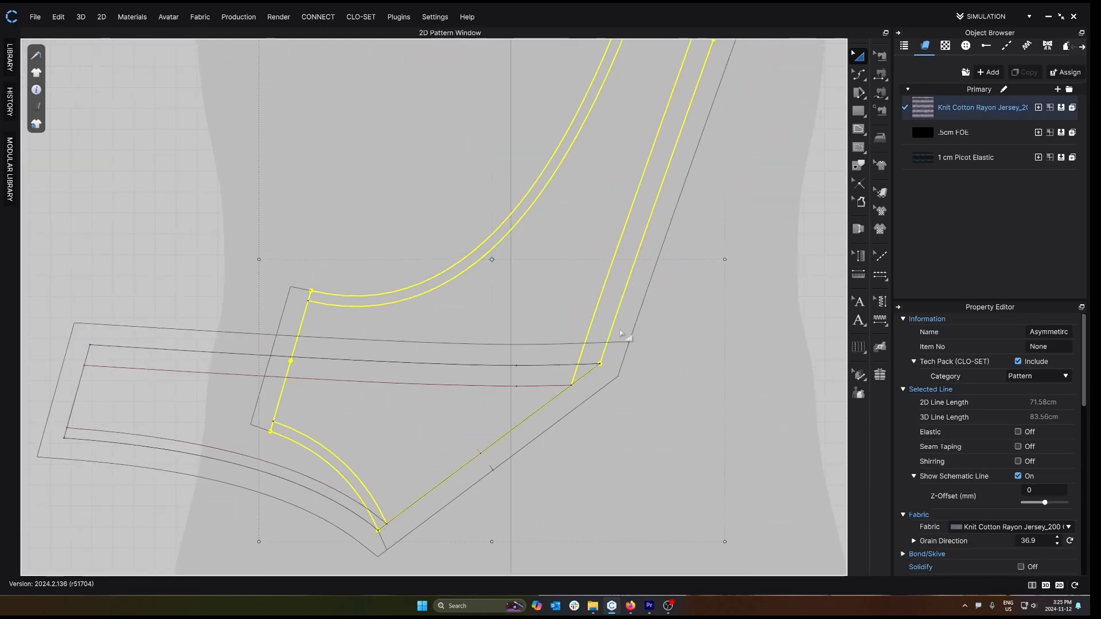
left_click(602, 511)
scroll(602, 510, "down", 3)
middle_click_drag(609, 511, 745, 391)
- Remove the seam allowance from the smaller front piece's leg edge
left_click(860, 203)
left_click(493, 370)
key("Delete")
scroll(516, 380, "up", 3)
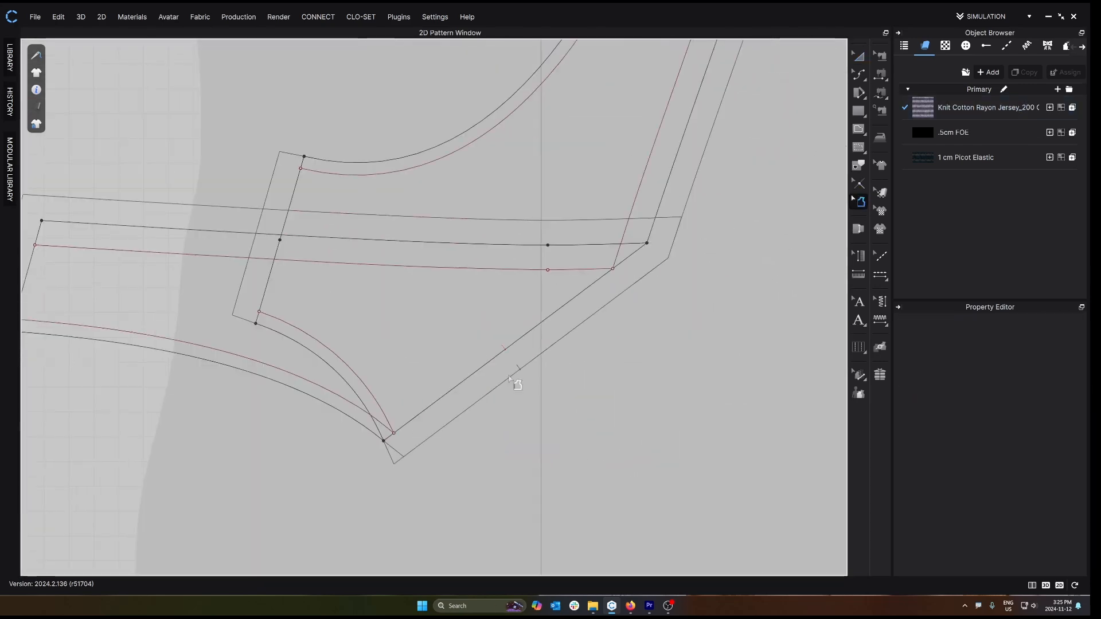
- Move the larger front piece clear of the smaller one and adjust the seam allowance intersection at the smaller piece's lower corner
scroll(516, 381, "down", 3)
key("a")
left_click_drag(516, 339, 610, 185)
left_click(629, 374)
left_click(858, 229)
left_click(442, 482)
left_click(859, 202)
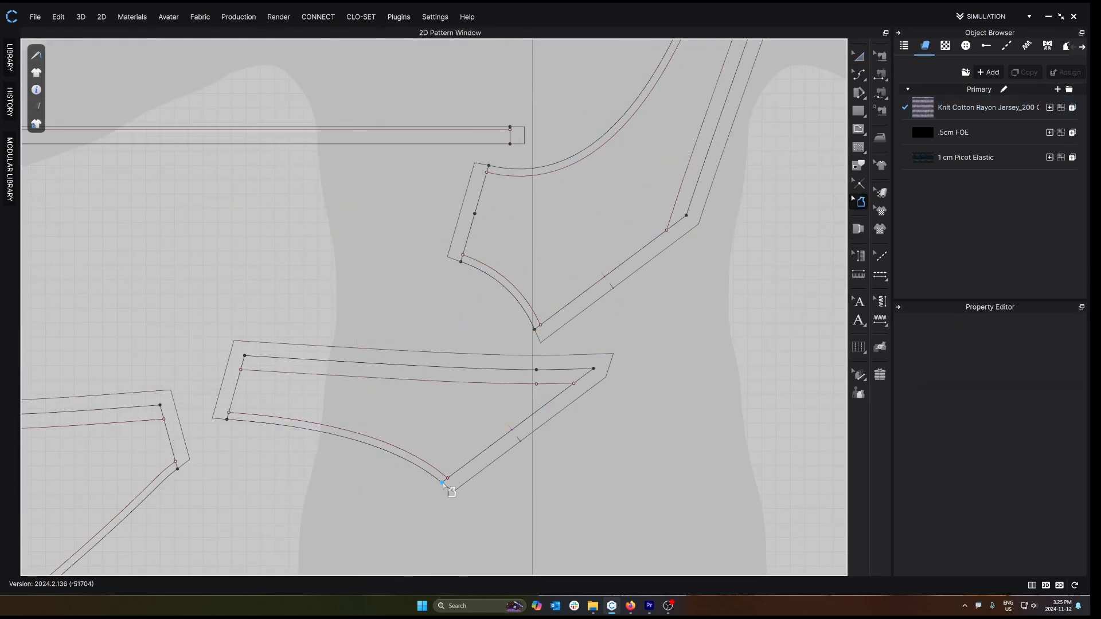
left_click(449, 487)
left_click(958, 378)
- Place the larger front piece's diagonal edge back along the smaller front piece's diagonal edge
key("a")
scroll(490, 471, "up", 3)
left_click_drag(558, 263, 489, 394)
scroll(494, 470, "down", 3)
- Examine how closely the overlaid front pieces' seam allowances match at the upper and lower ends of the diagonal
left_click(858, 229)
left_click(499, 369)
left_click(859, 202)
left_click(502, 367)
key("a")
scroll(491, 470, "up", 5)
scroll(626, 199, "up", 4)
middle_click_drag(626, 200, 462, 243)
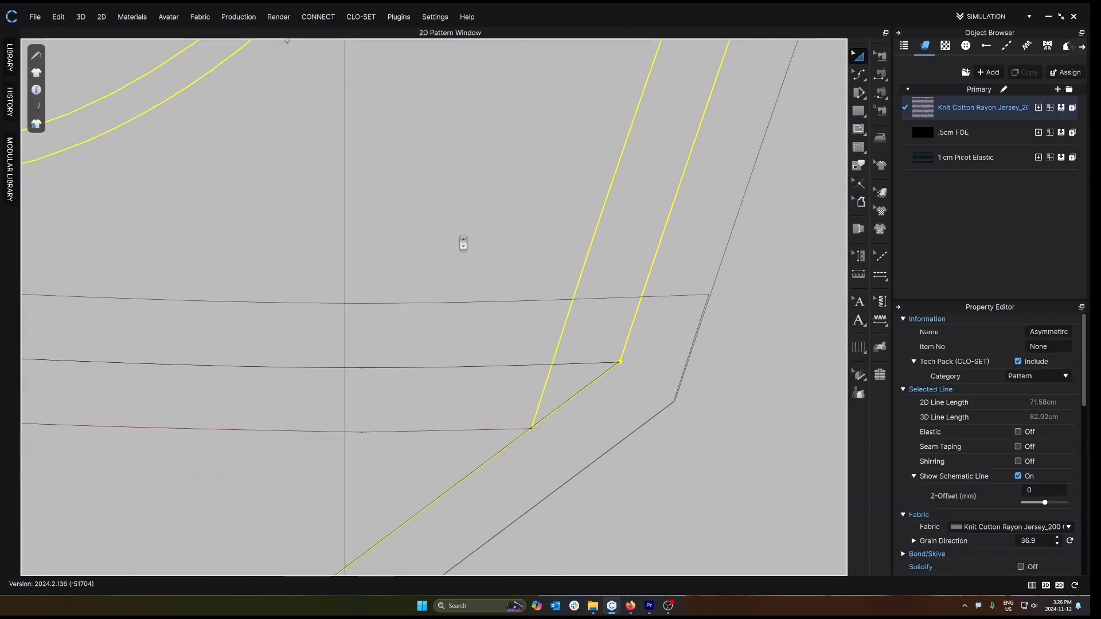
scroll(527, 244, "down", 6)
scroll(423, 356, "up", 5)
left_click(423, 356)
scroll(423, 357, "down", 5)
left_click(590, 376)
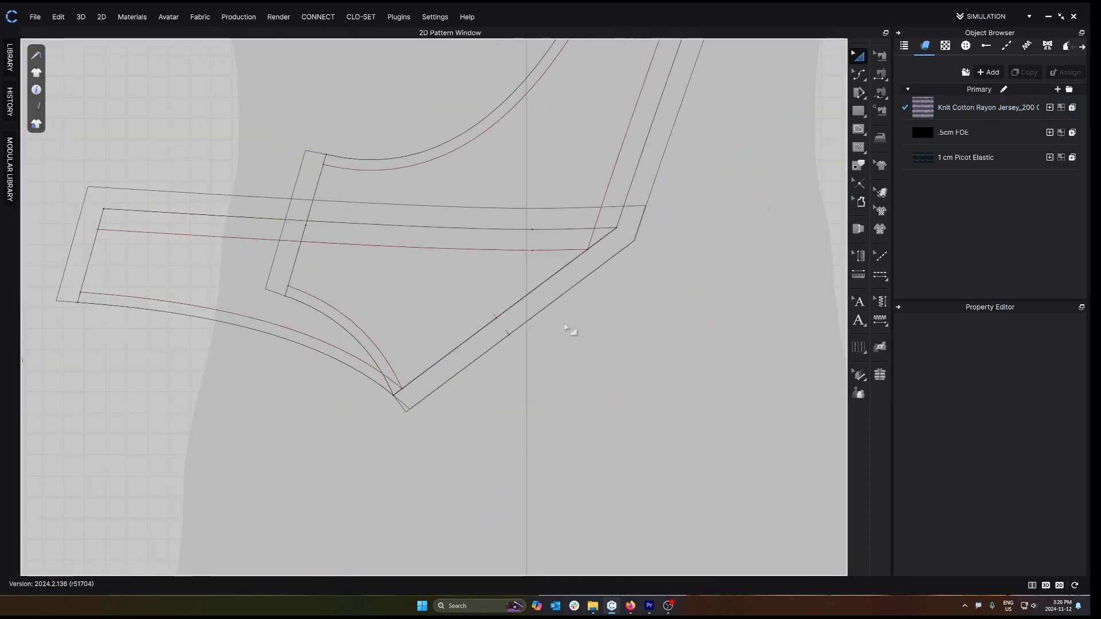
- Rotate and flip the larger front piece so it stands upright beside the smaller front piece with their diagonal edges facing
scroll(564, 327, "down", 5)
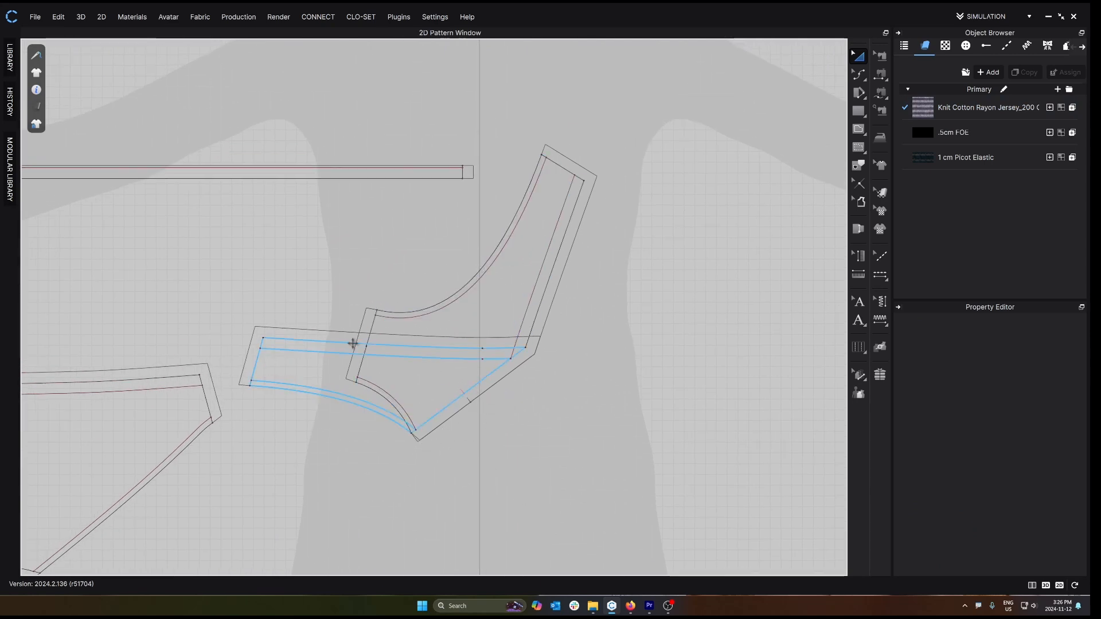
left_click(496, 314)
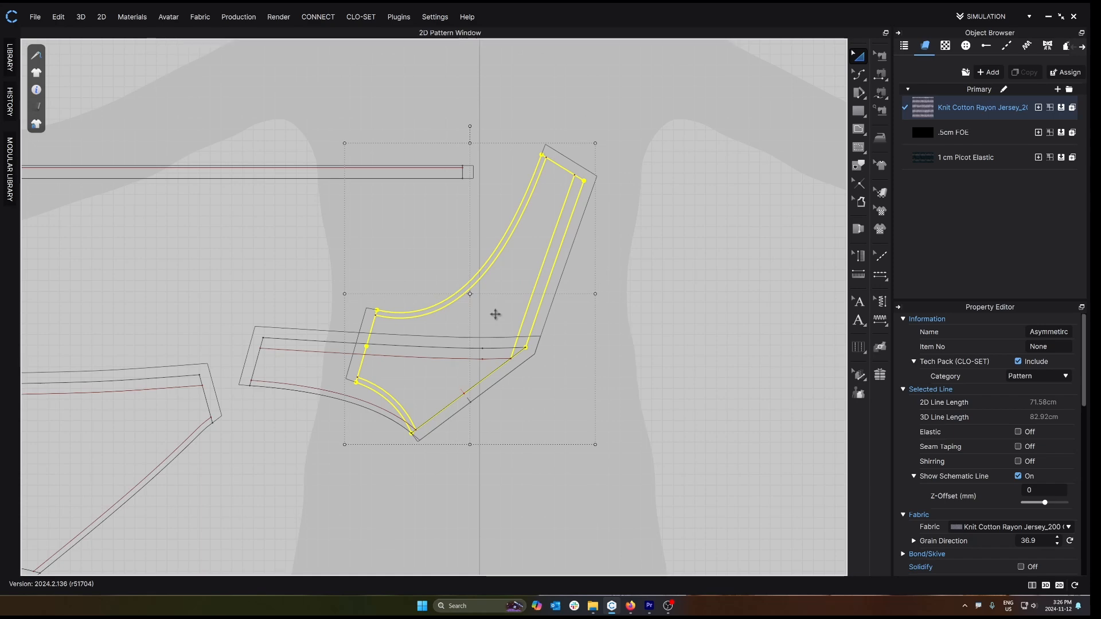
right_click(495, 314)
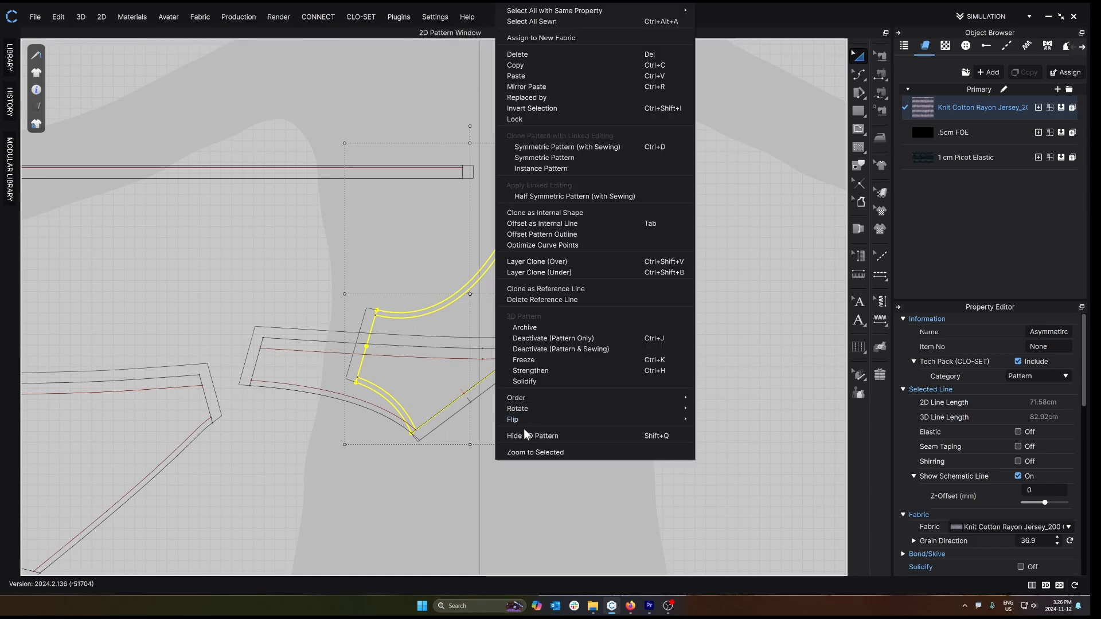
left_click(497, 436)
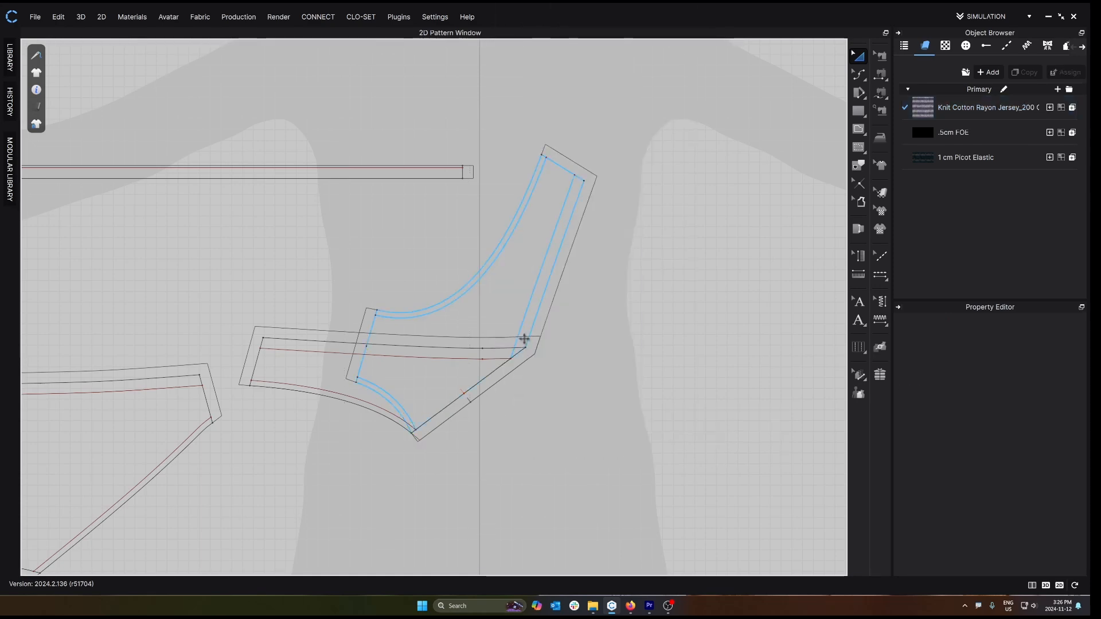
left_click(503, 327)
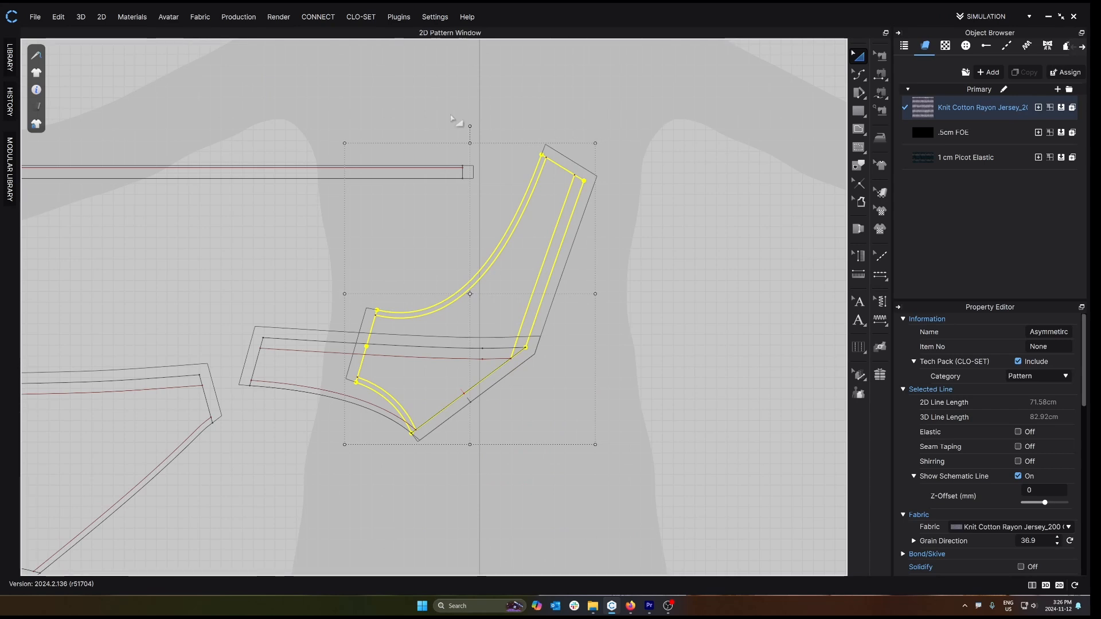
left_click_drag(469, 125, 323, 335)
right_click(517, 297)
mouse_move(593, 419)
left_click(740, 419)
scroll(418, 376, "down", 3)
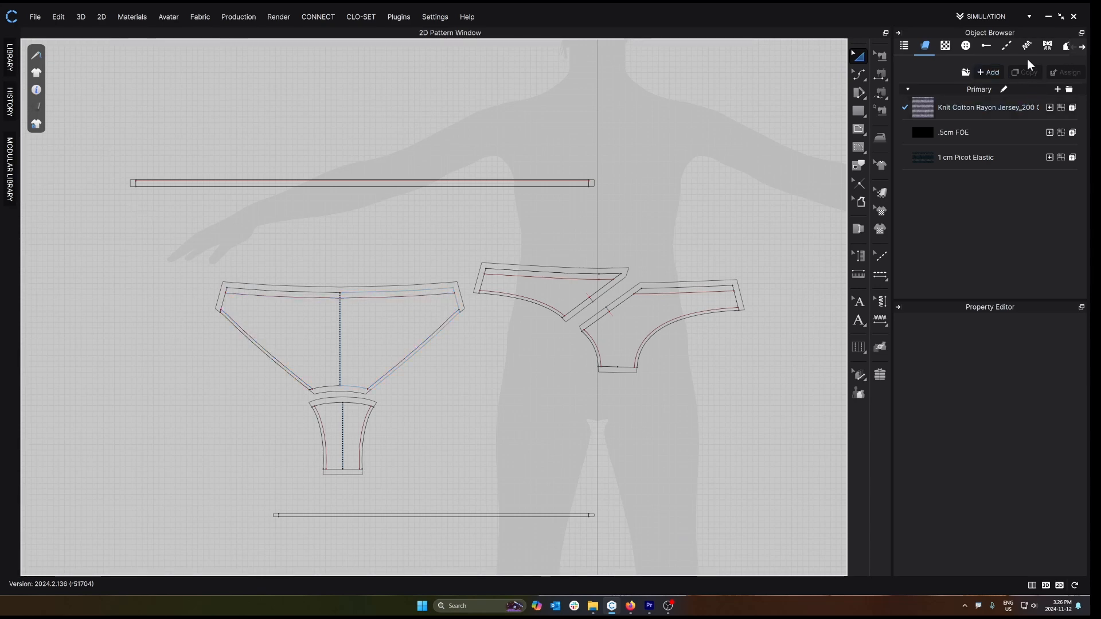
- Add a fabric named "Pattern for Printing" and assign it to all of the pattern pieces
left_click(988, 72)
type("Pattern for Printing")
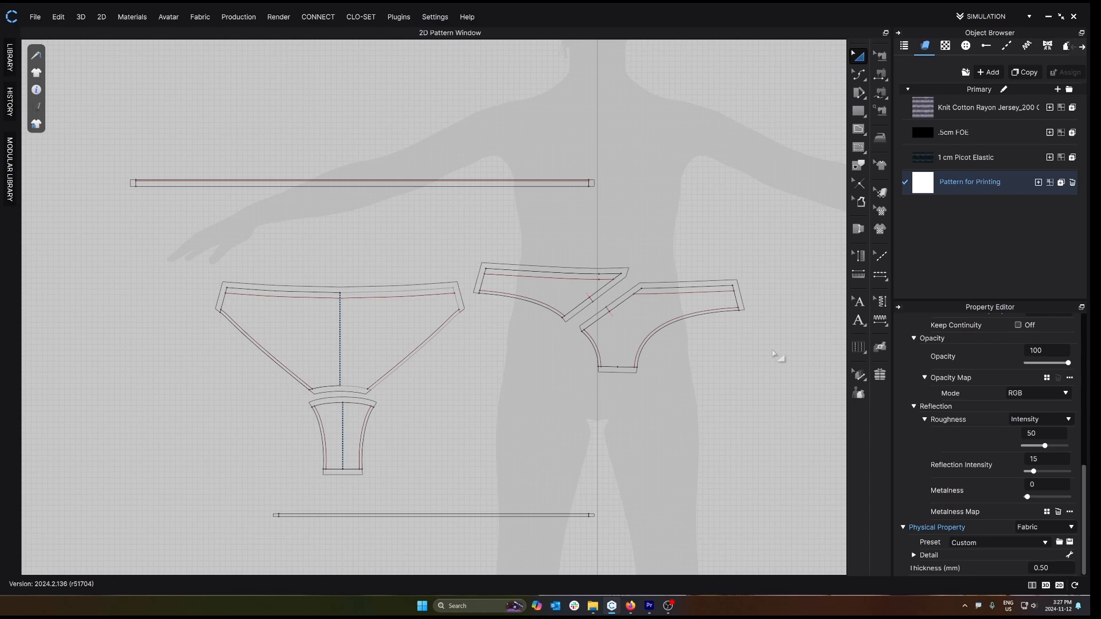
scroll(594, 307, "down", 3)
left_click_drag(295, 209, 696, 450)
left_click(1060, 182)
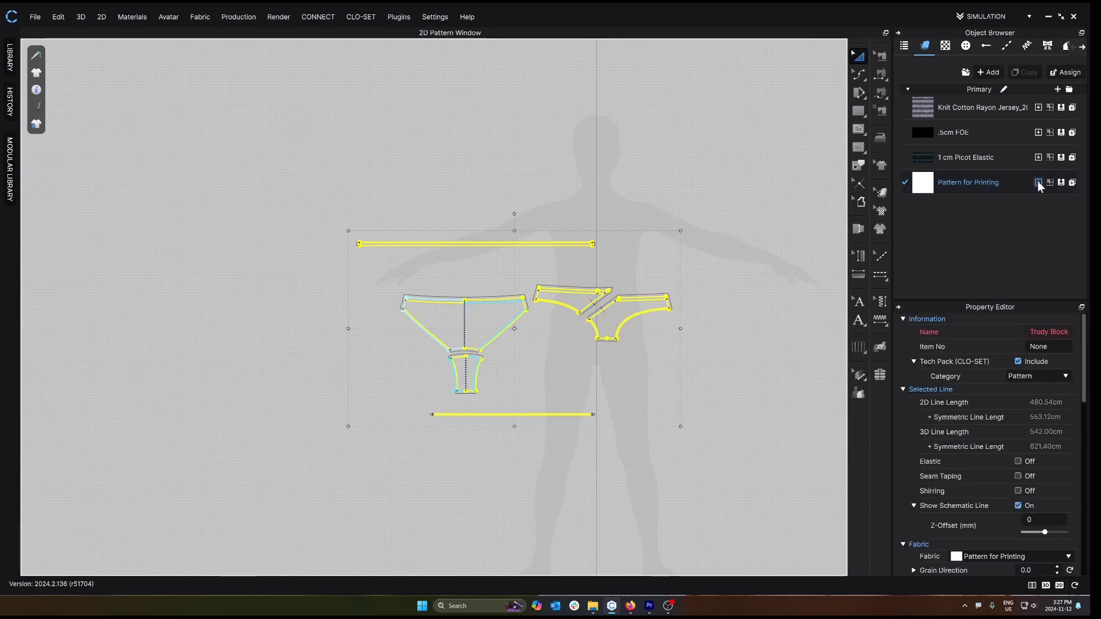
- Switch to the print layout mode and automatically nest the pieces on the Pattern for Printing fabric
left_click(1010, 17)
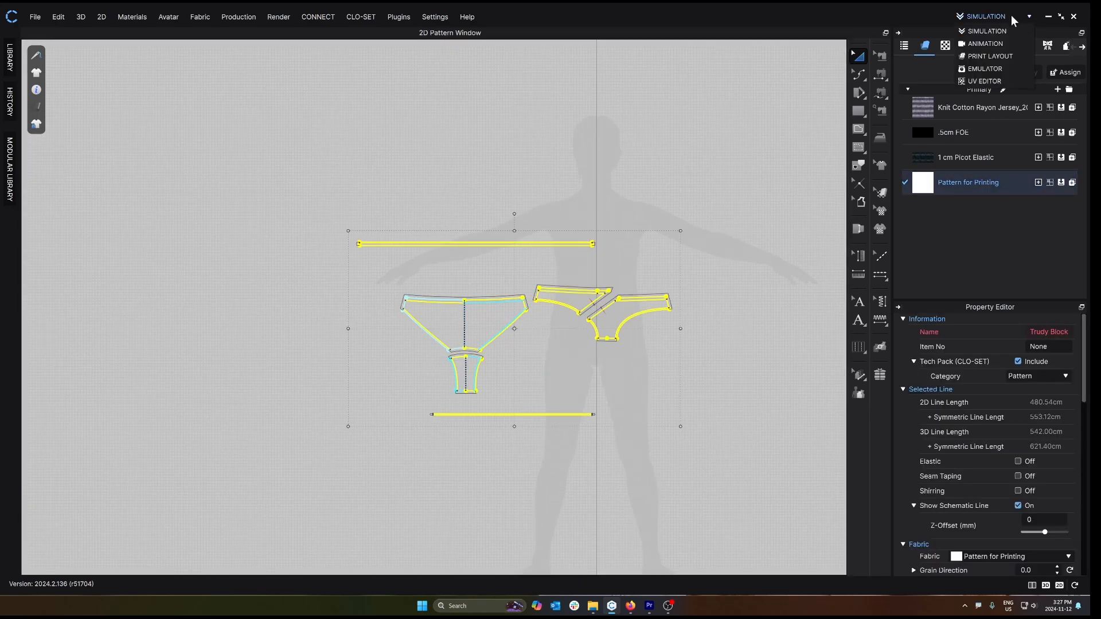
left_click(986, 57)
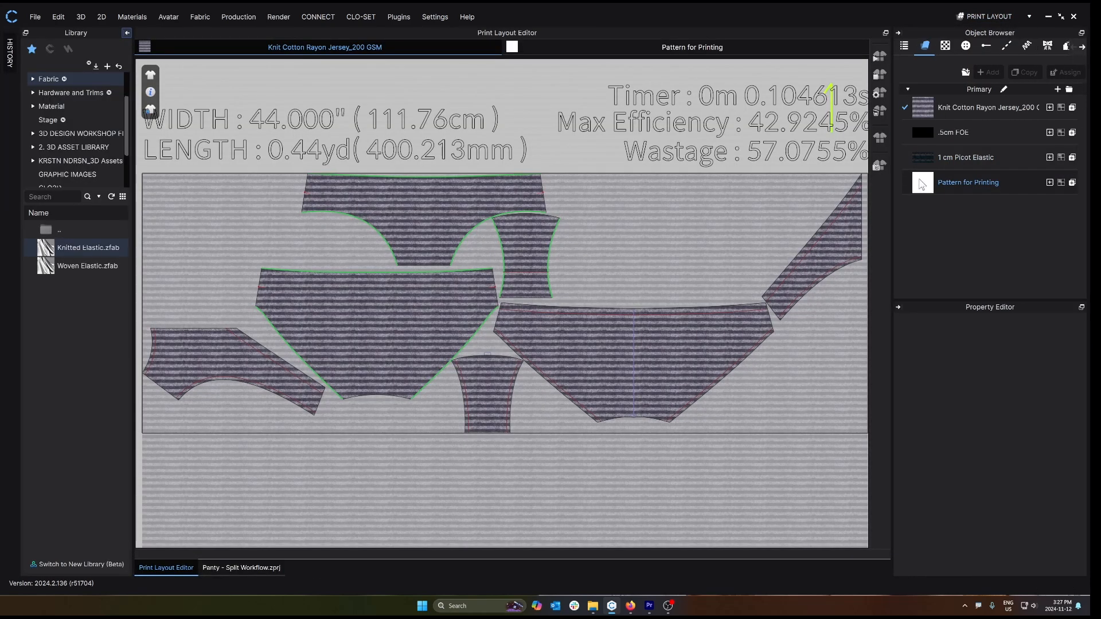
left_click(921, 184)
scroll(564, 256, "down", 4)
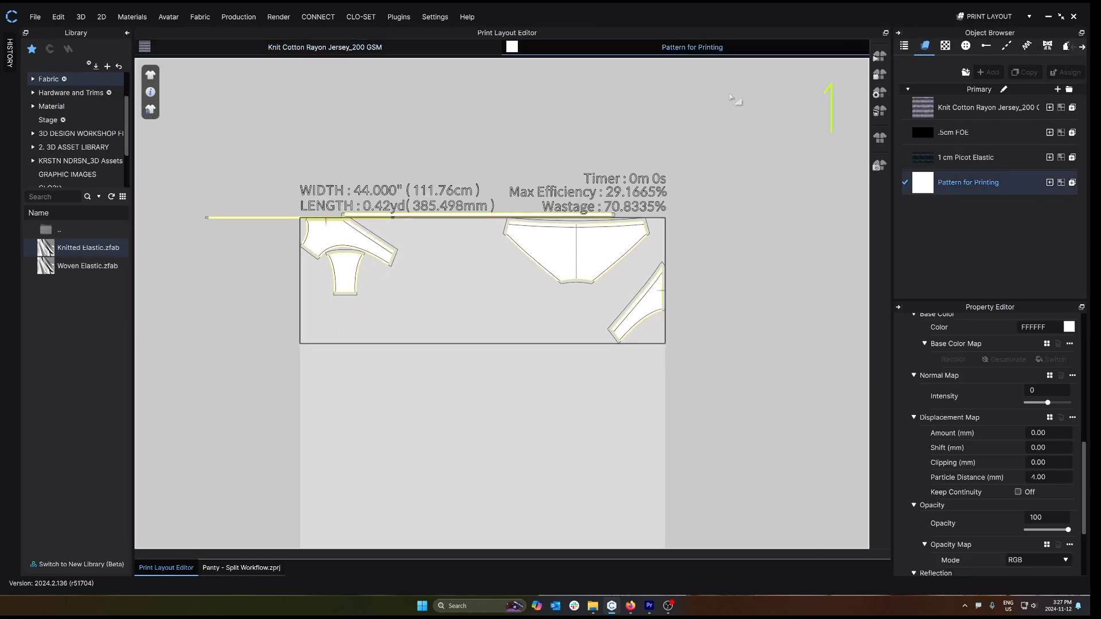
left_click(879, 55)
scroll(599, 264, "up", 2)
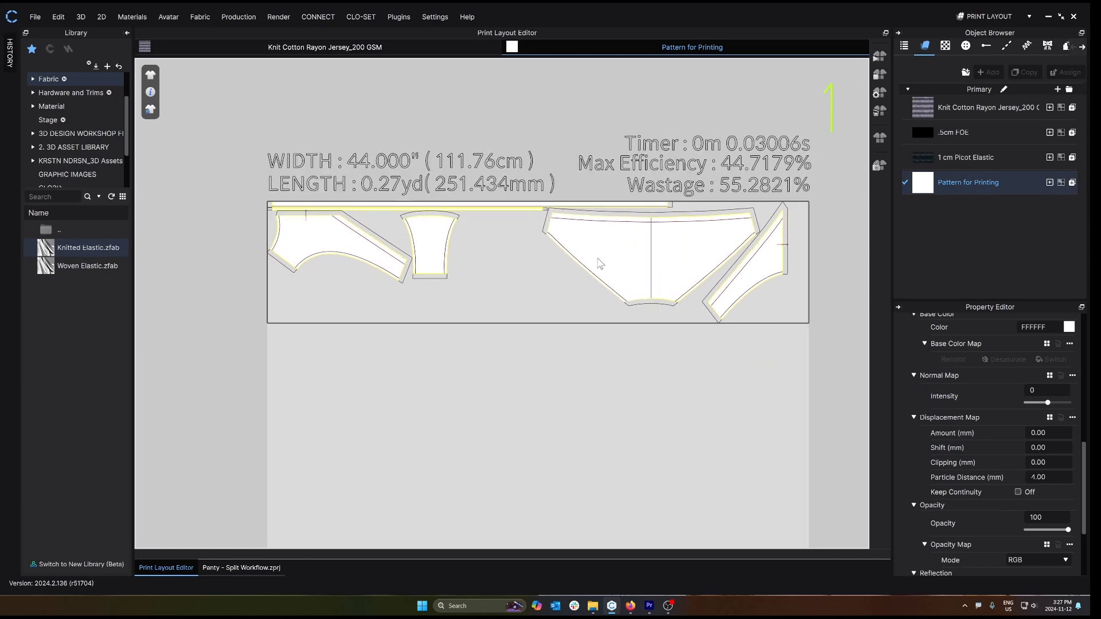
scroll(576, 263, "up", 1)
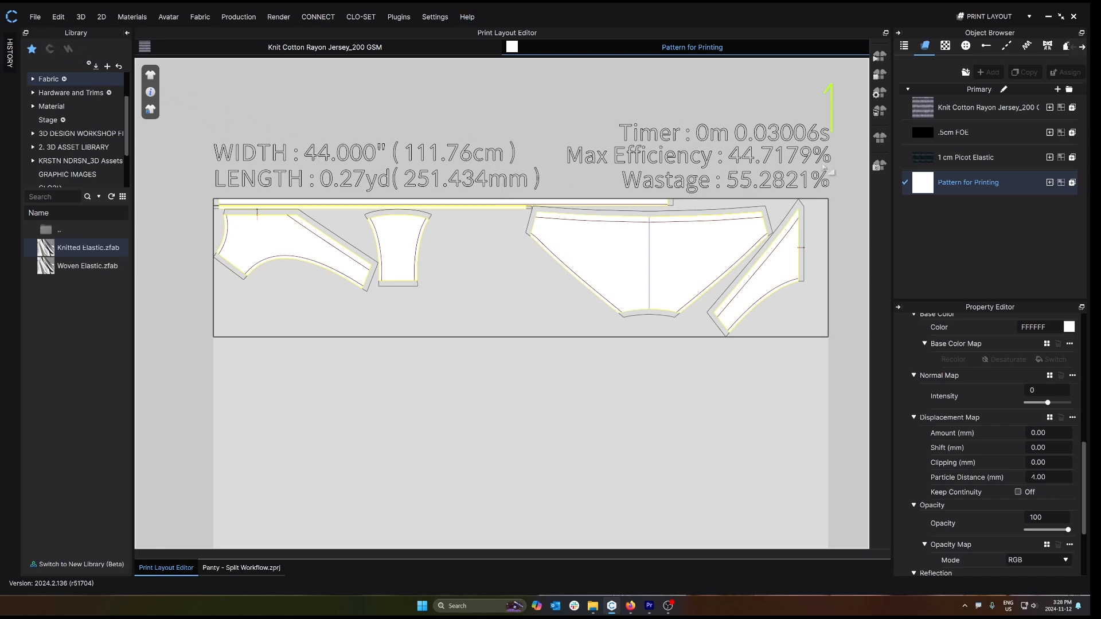
- Start a 2D snapshot of the nested layout at 1:1 and exclude the graphic lines
left_click(879, 165)
double_click(446, 206)
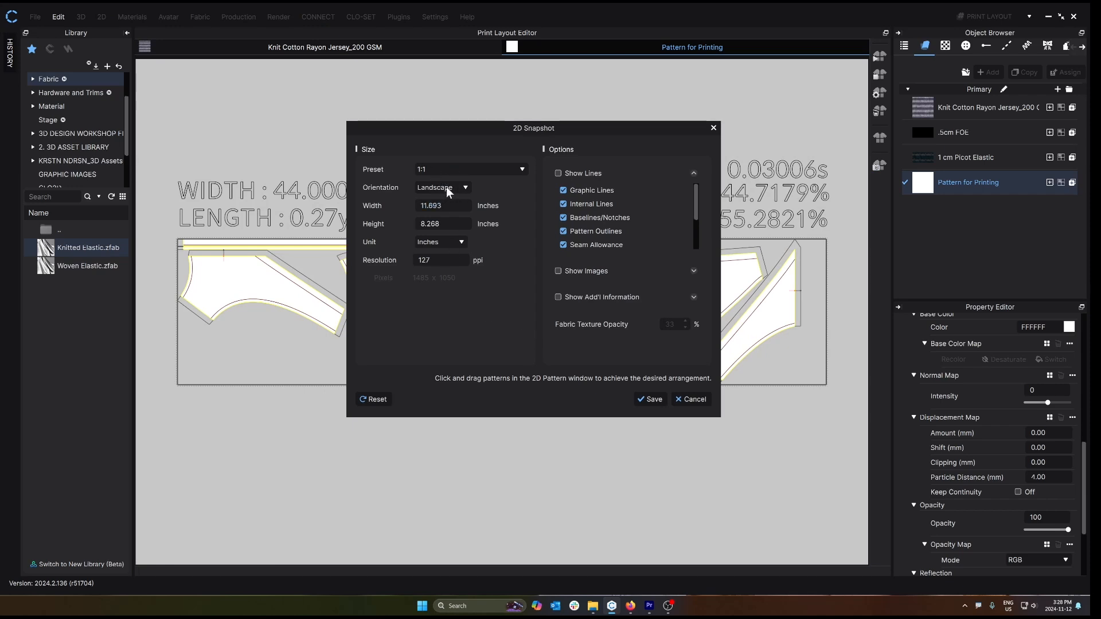
left_click(563, 190)
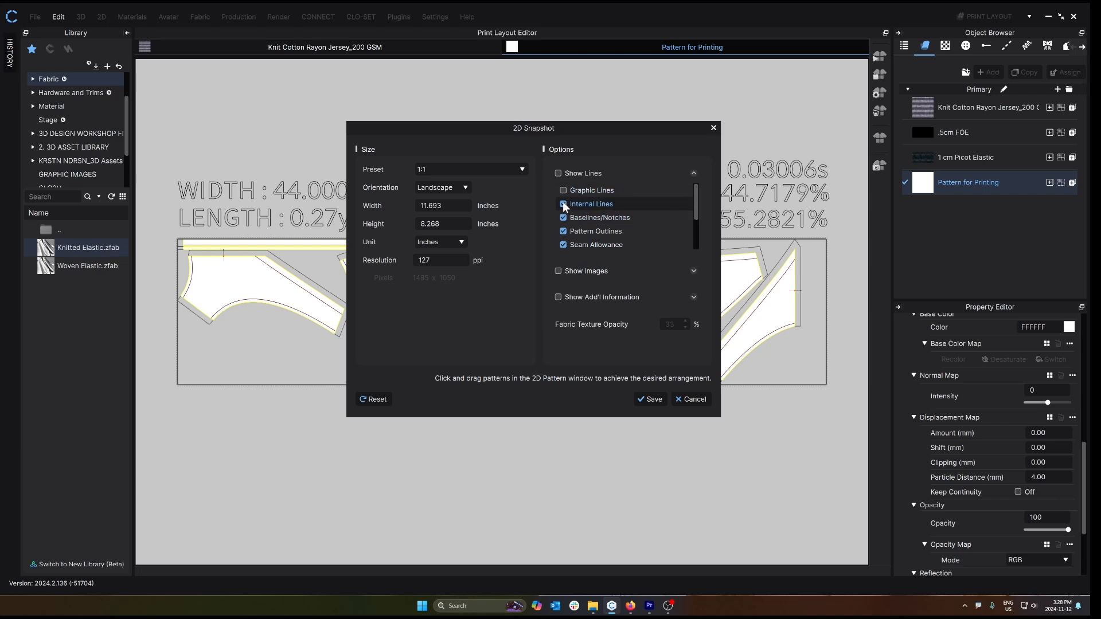
scroll(562, 201, "down", 1)
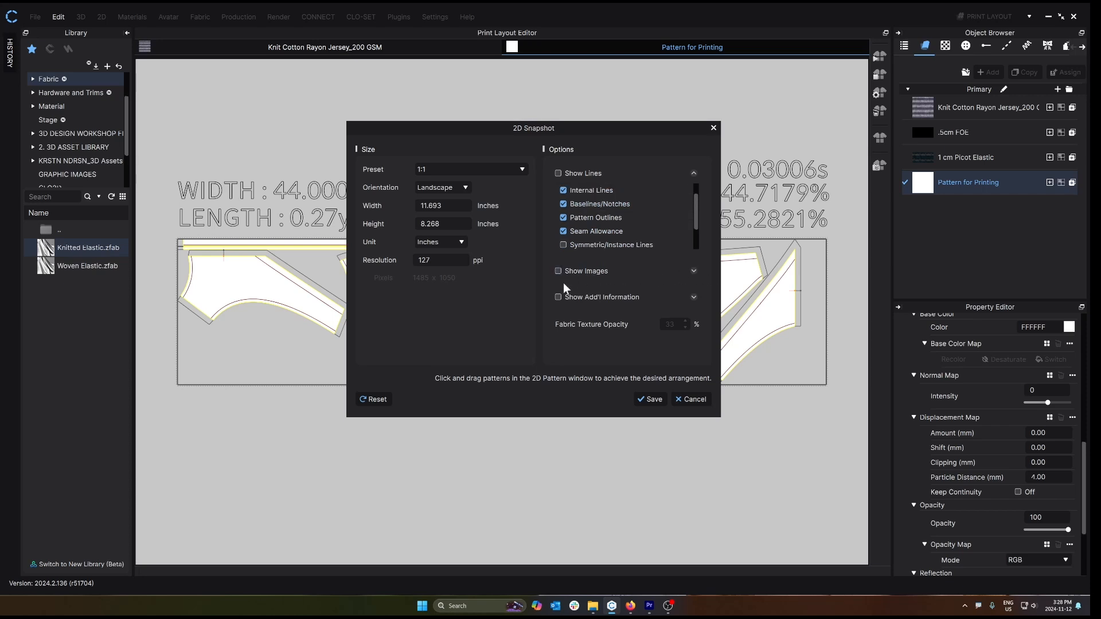
- Review the snapshot's image and additional information options, such as fabric texture, pattern names, annotations and grainlines
left_click(694, 270)
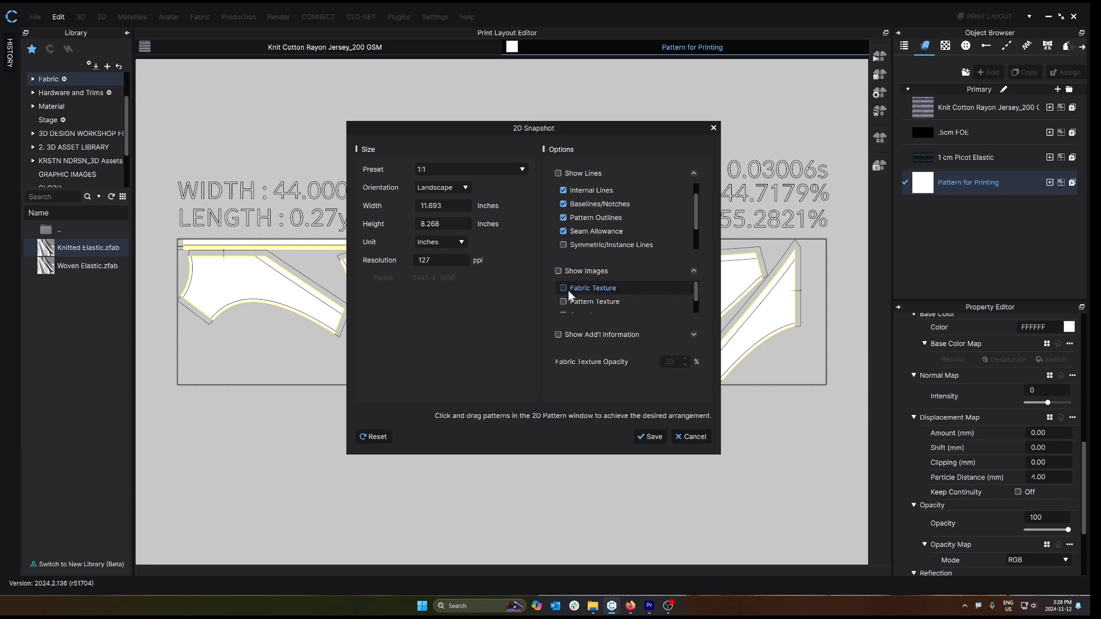
left_click(694, 271)
left_click(694, 271)
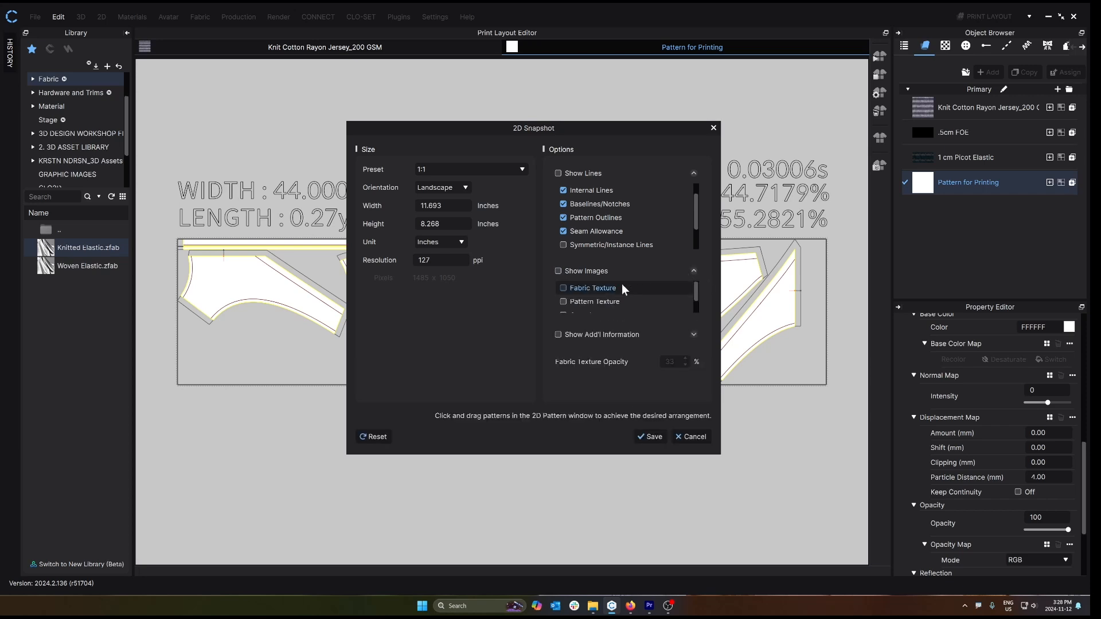
left_click(694, 271)
left_click(694, 297)
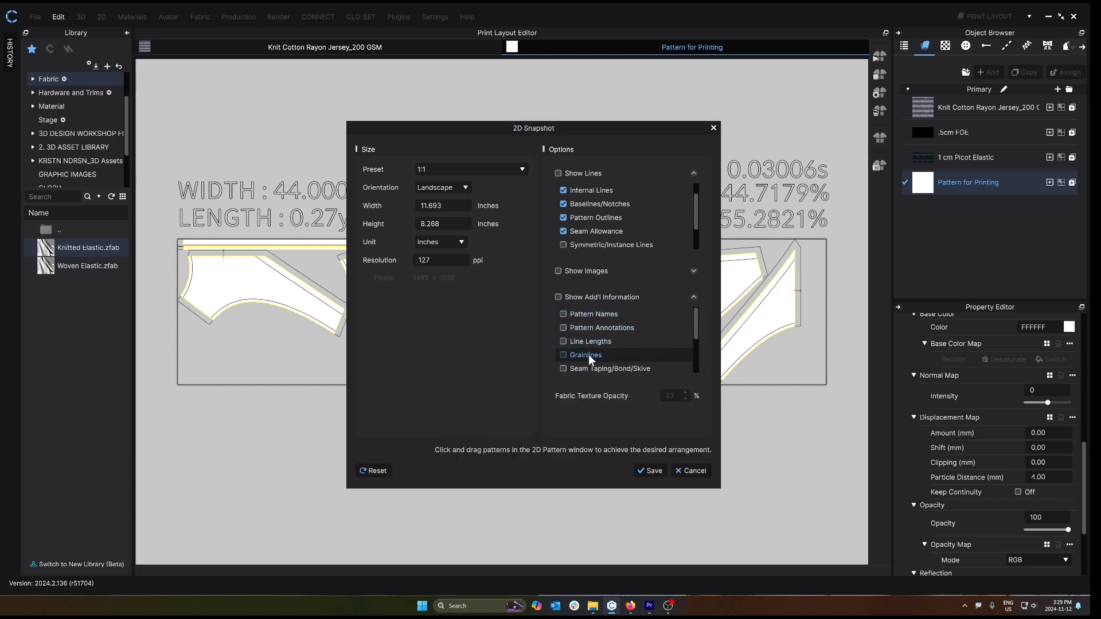
left_click(693, 296)
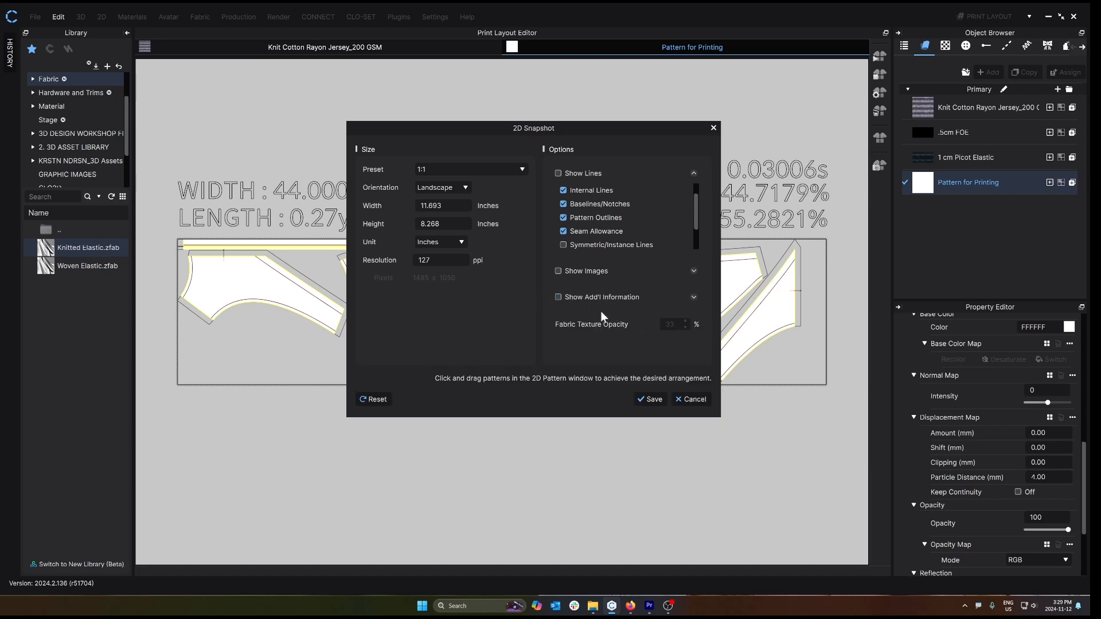
- Save the snapshot as a PDF file named Pattern, replacing the existing file
left_click(653, 398)
left_click(153, 360)
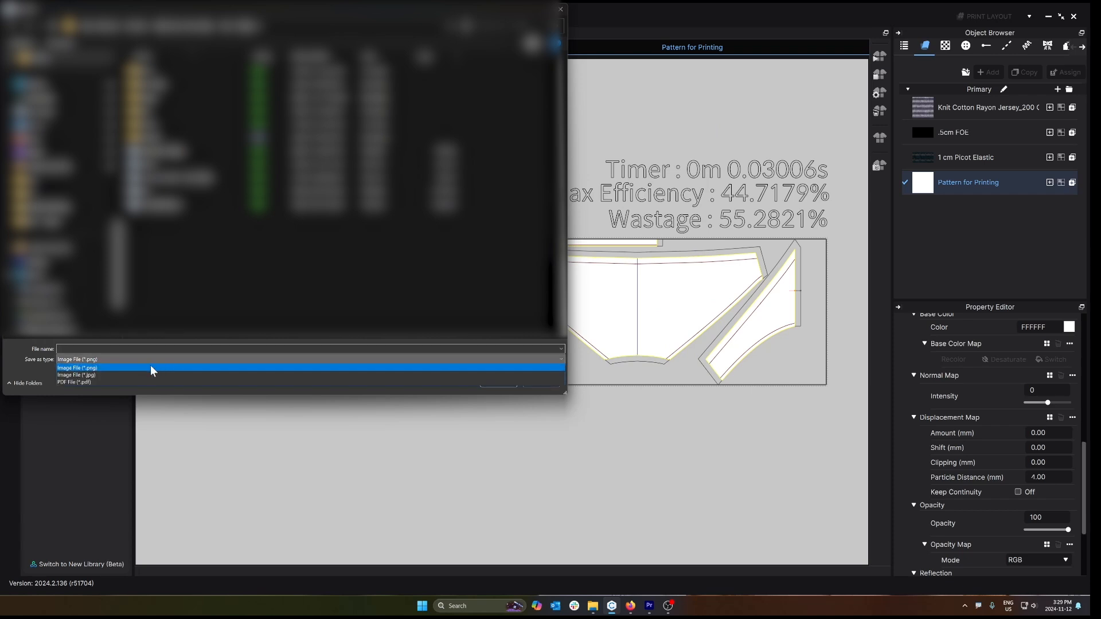
left_click(91, 383)
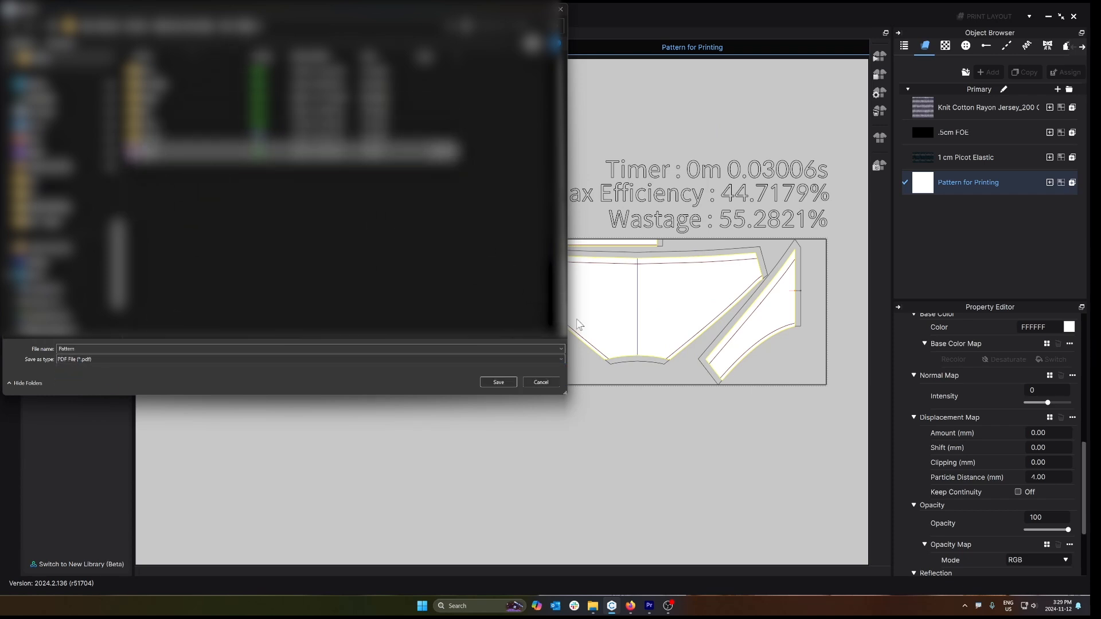
left_click(500, 383)
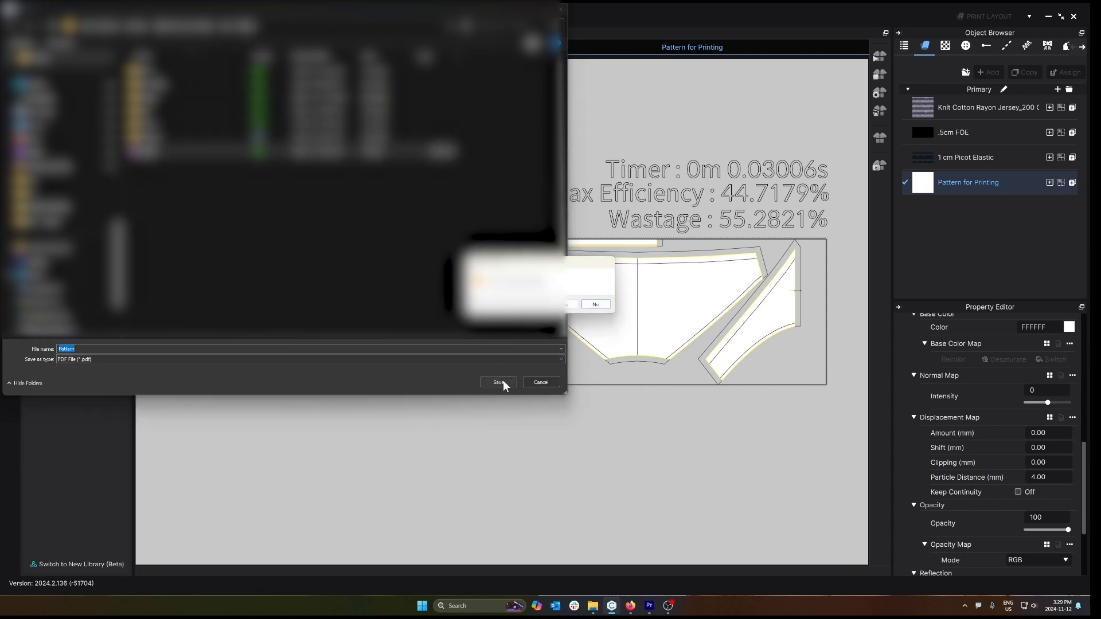
left_click(573, 308)
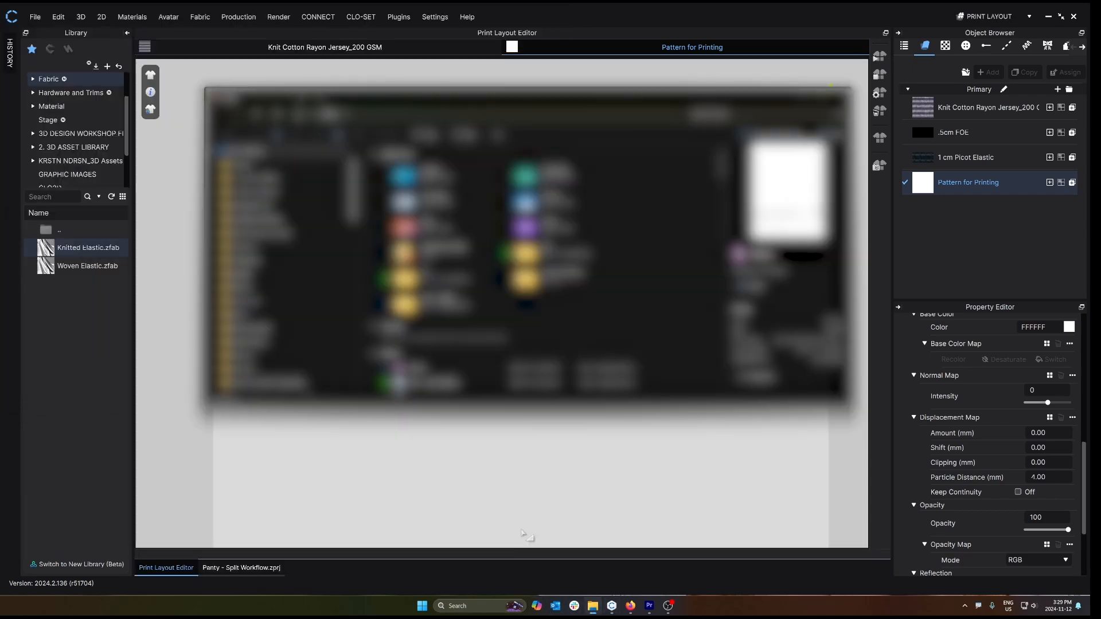
- Open the exported Pattern PDF from its folder in Adobe Acrobat
scroll(437, 325, "down", 1)
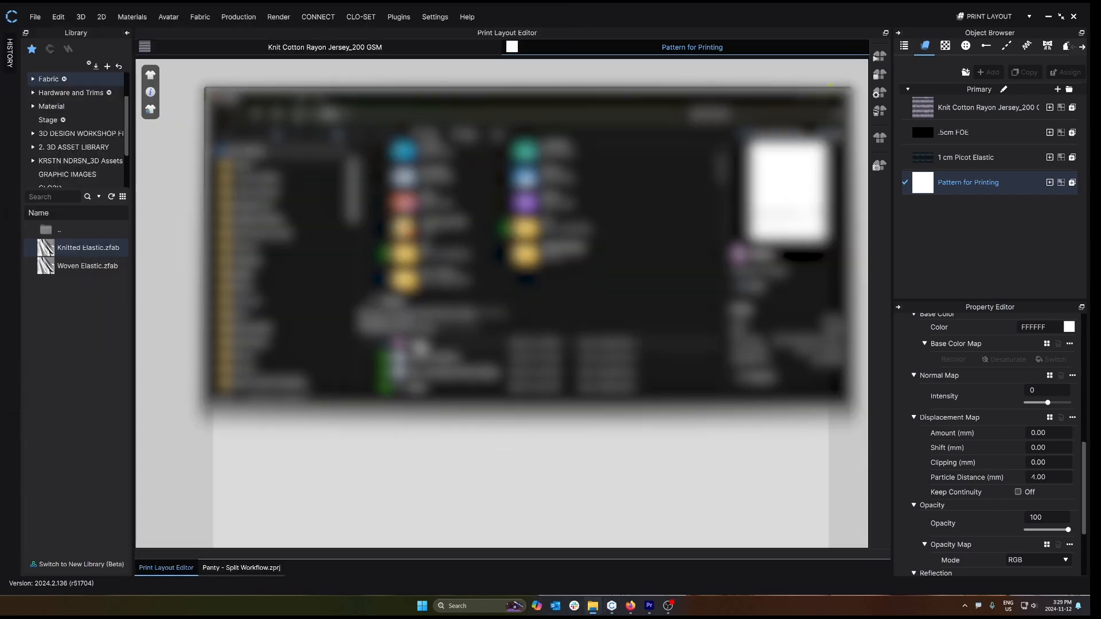
right_click(419, 347)
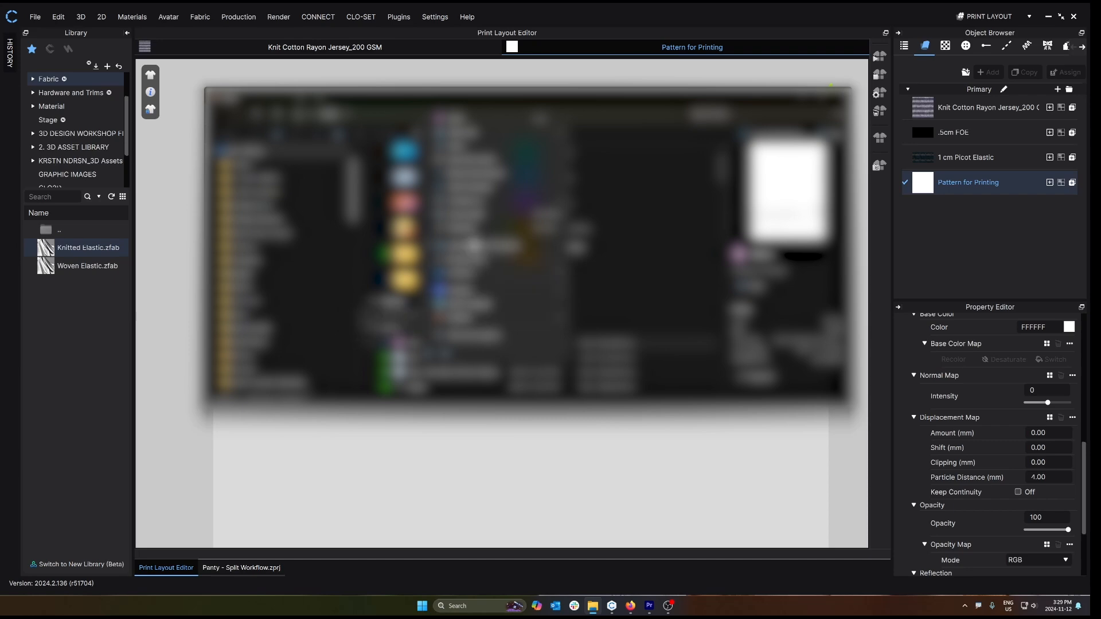
mouse_move(498, 133)
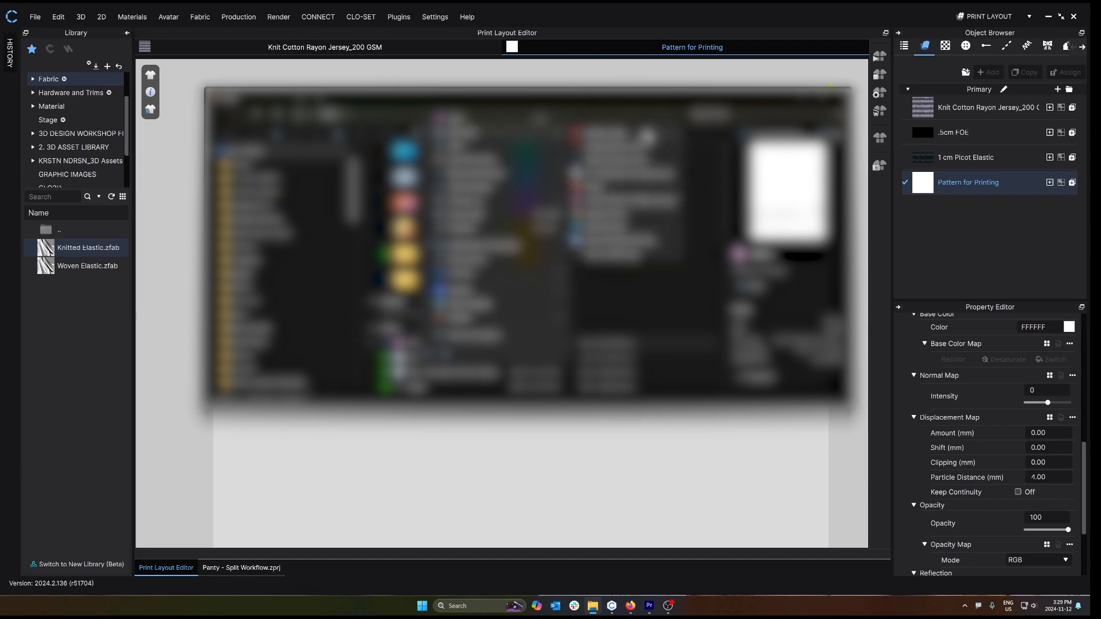
left_click(608, 138)
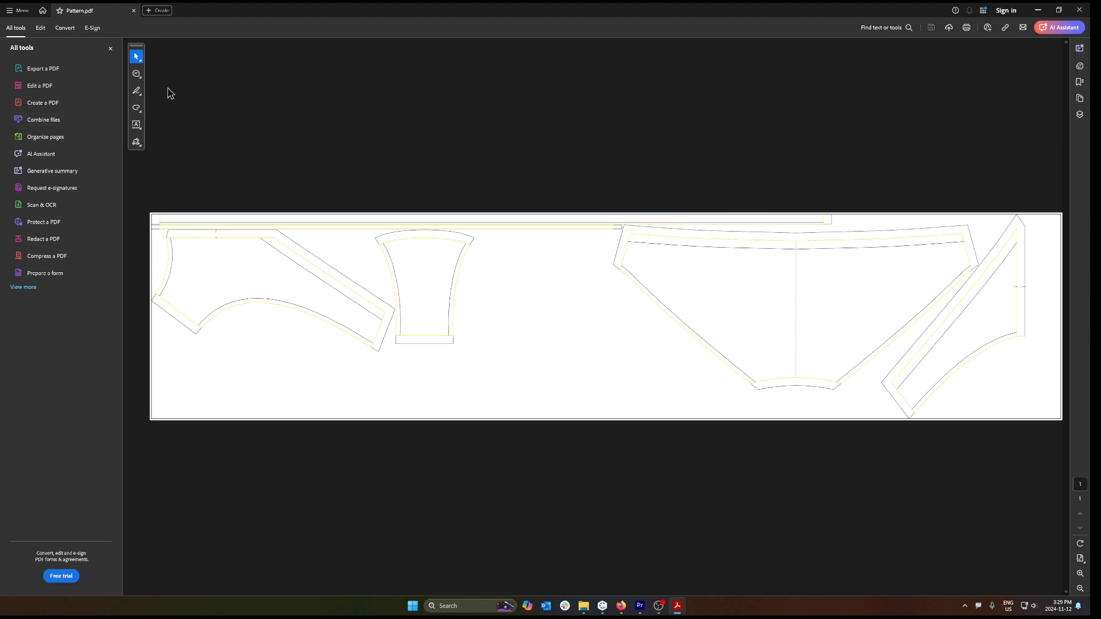
- Print the Pattern PDF tiled across multiple pages after checking the tile scale and overlap settings against the layout
left_click(18, 12)
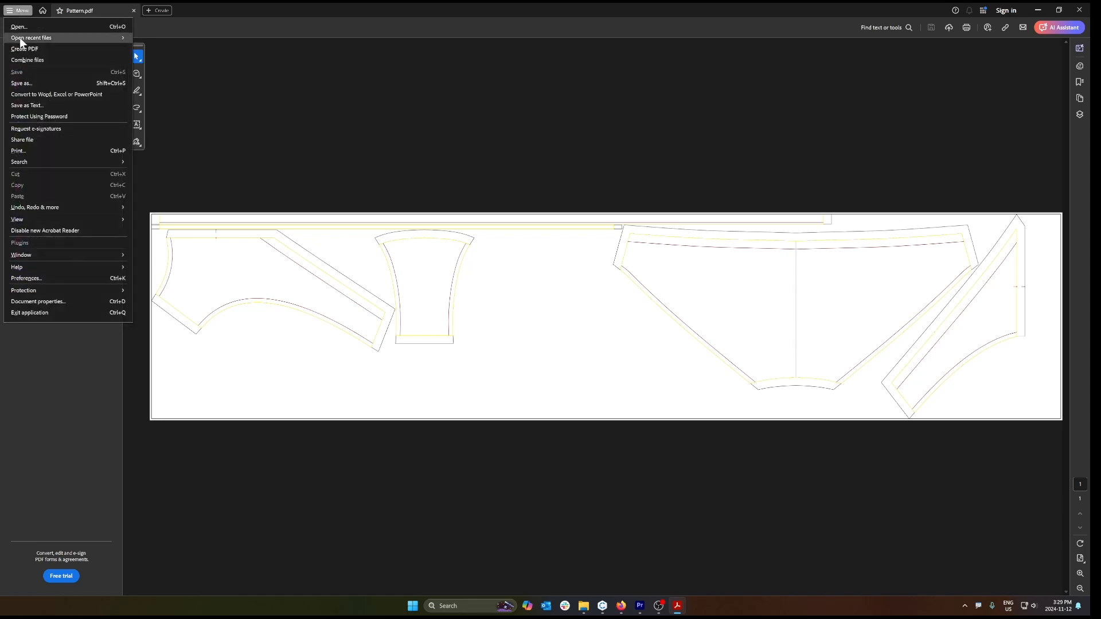
left_click(23, 148)
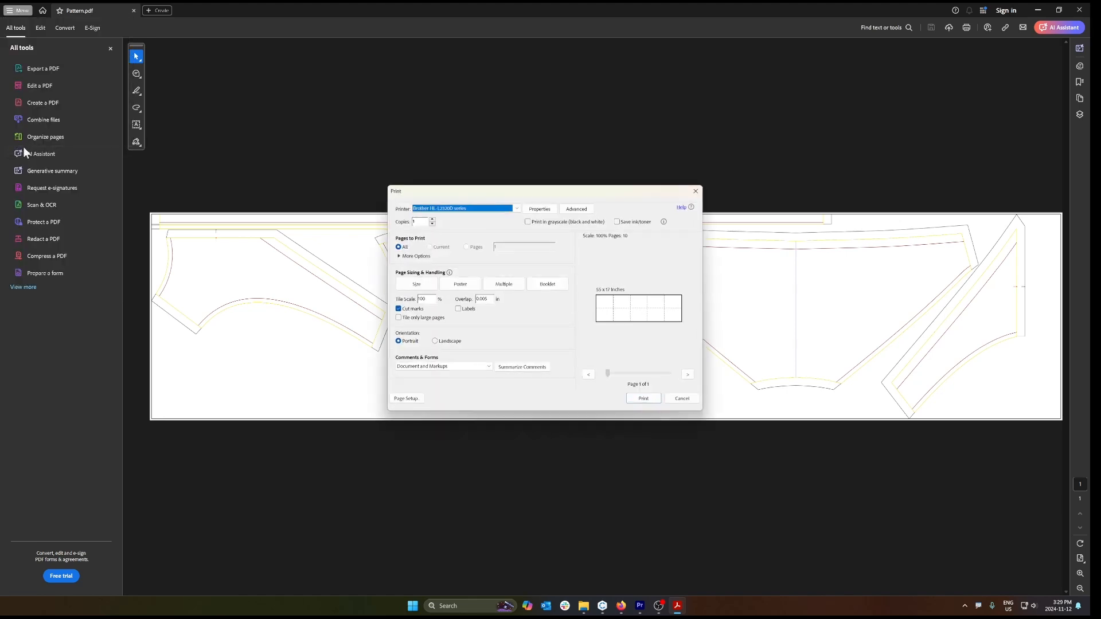
left_click(429, 302)
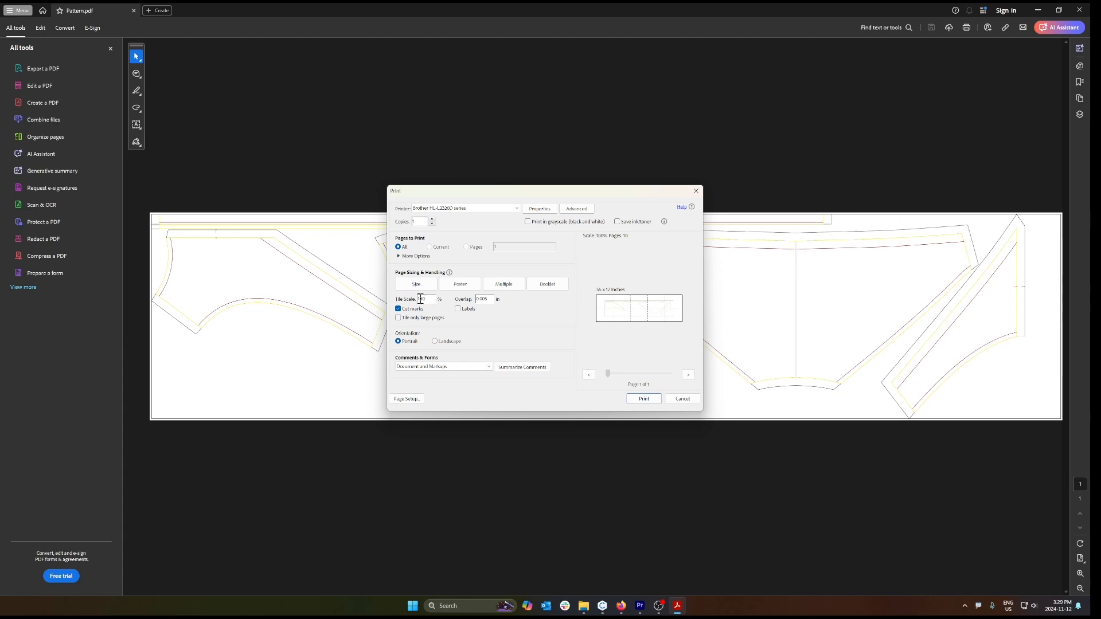
left_click_drag(624, 191, 452, 413)
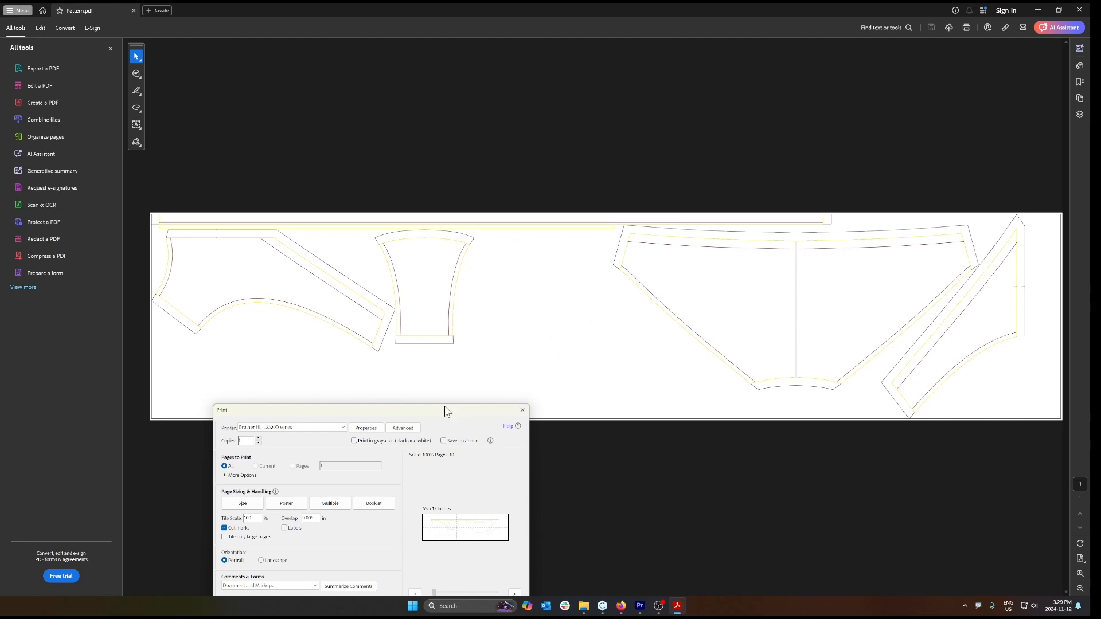
left_click_drag(445, 411, 469, 254)
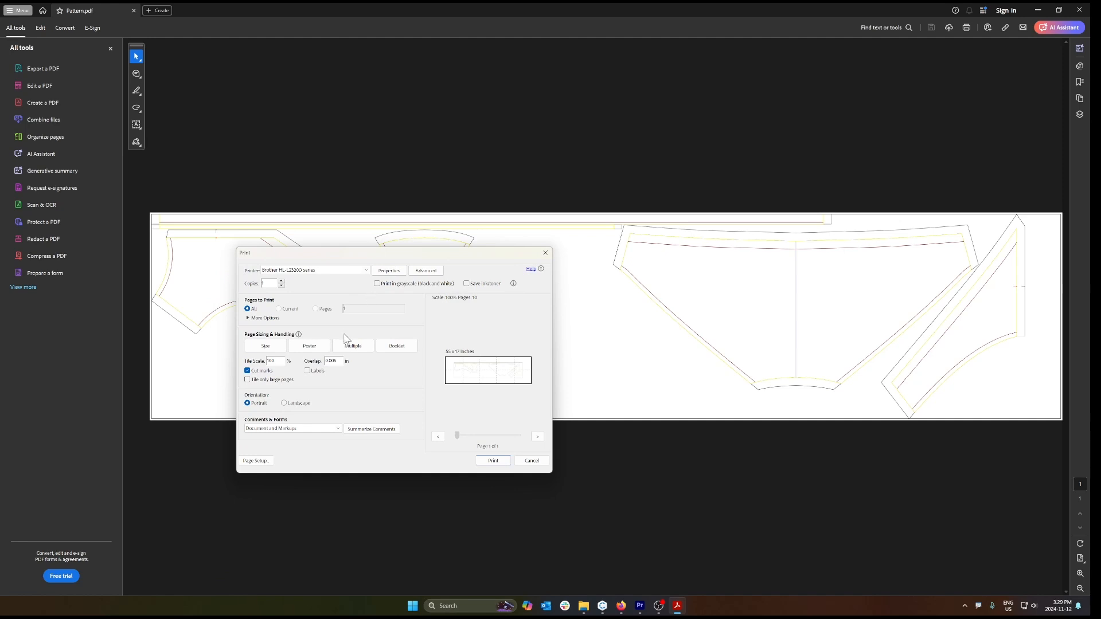
left_click_drag(439, 258, 463, 419)
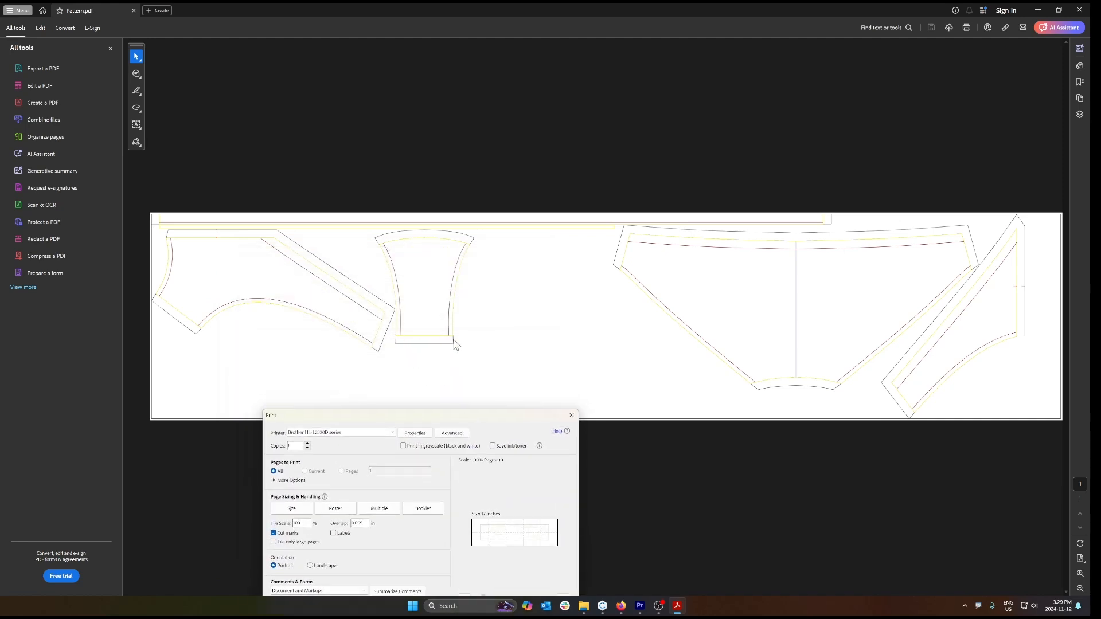
left_click_drag(459, 416, 454, 240)
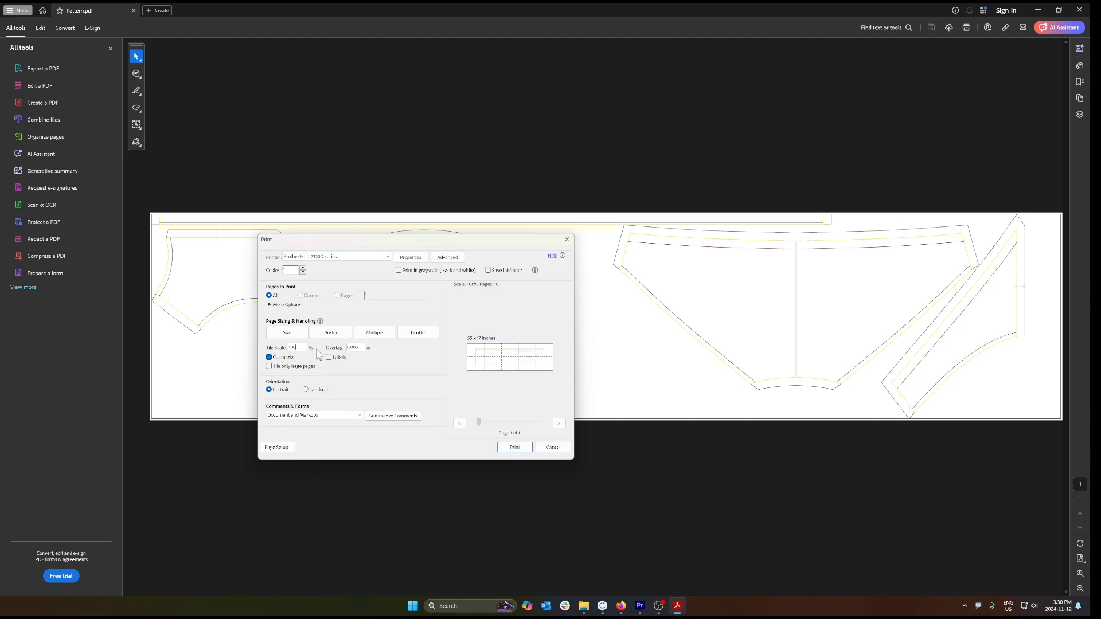
double_click(360, 347)
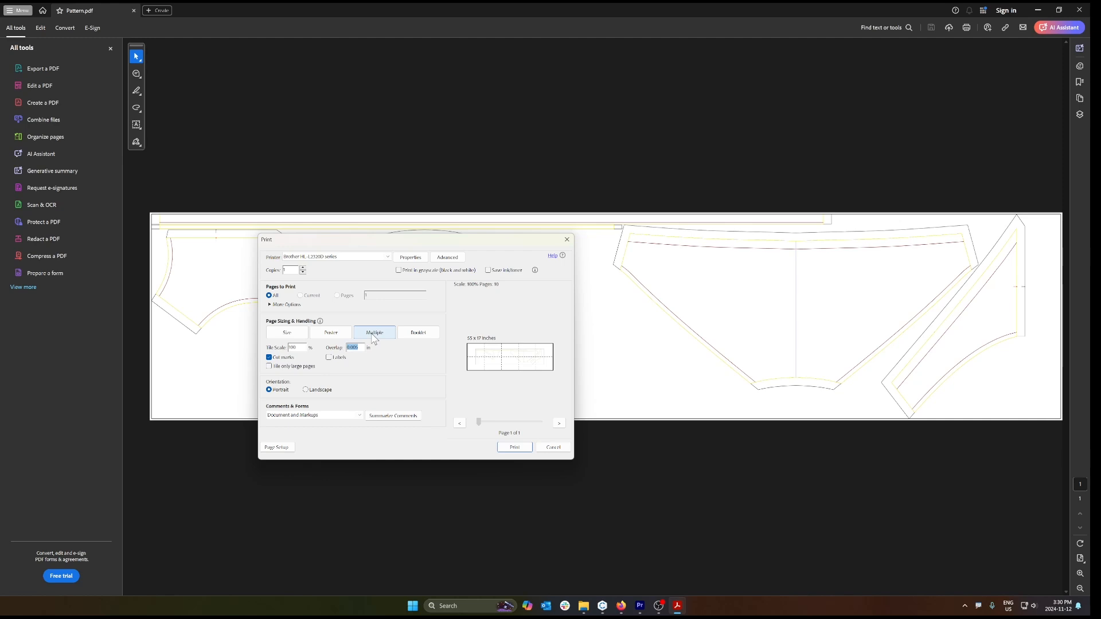
left_click(512, 447)
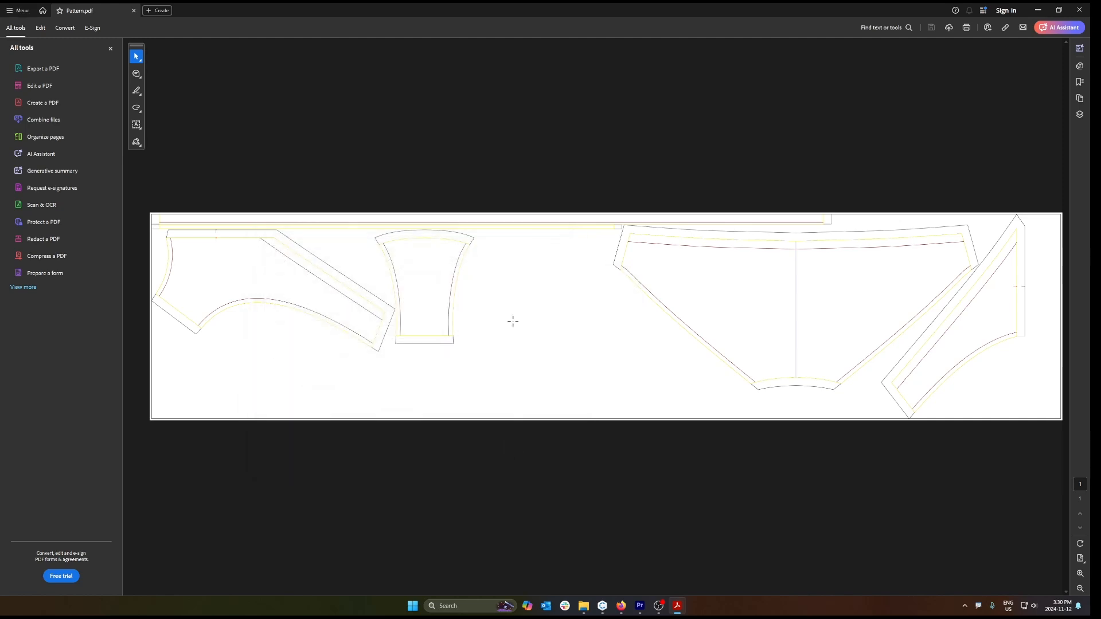